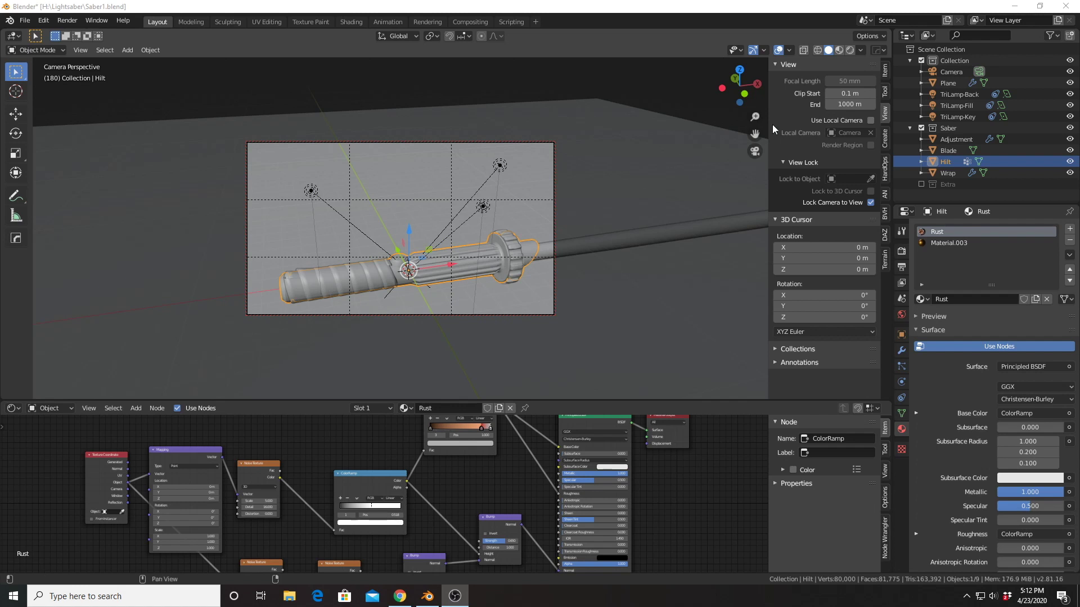
Preview the finished lightsaber scene in rendered shading from a lower camera angle with nothing selected.
click(846, 50)
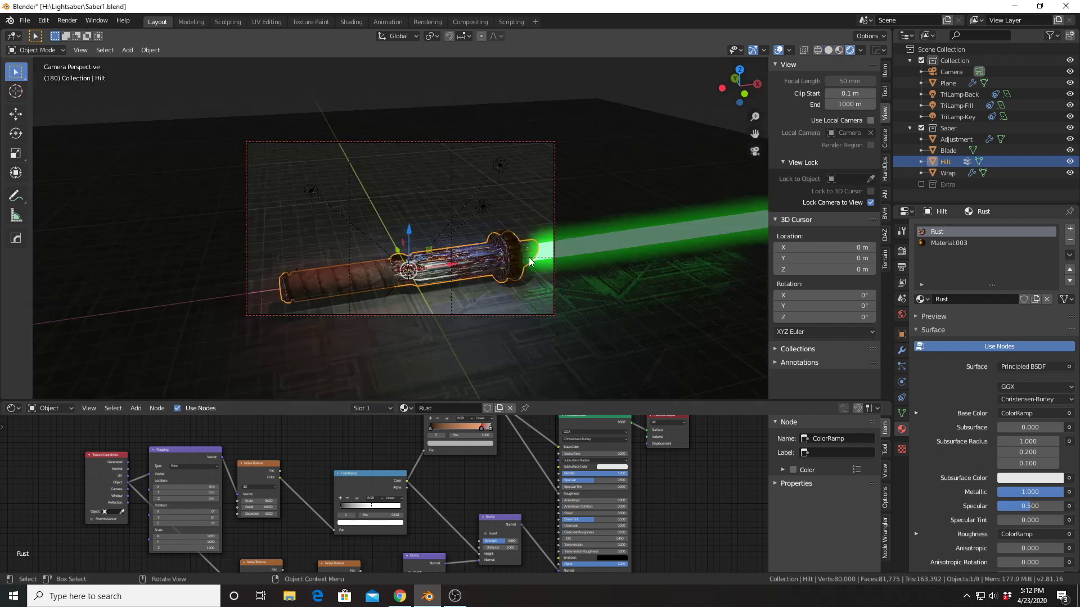
middle_drag(497, 245, 518, 211)
click(595, 144)
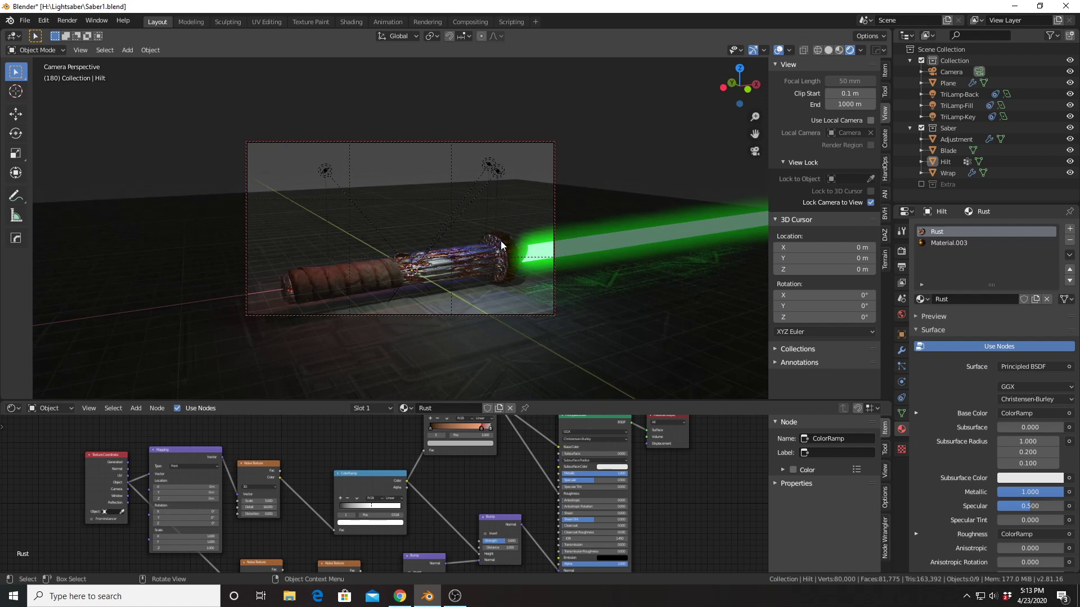
Start a new General file, saving the changes to Saber1 first.
click(25, 20)
mouse_move(38, 34)
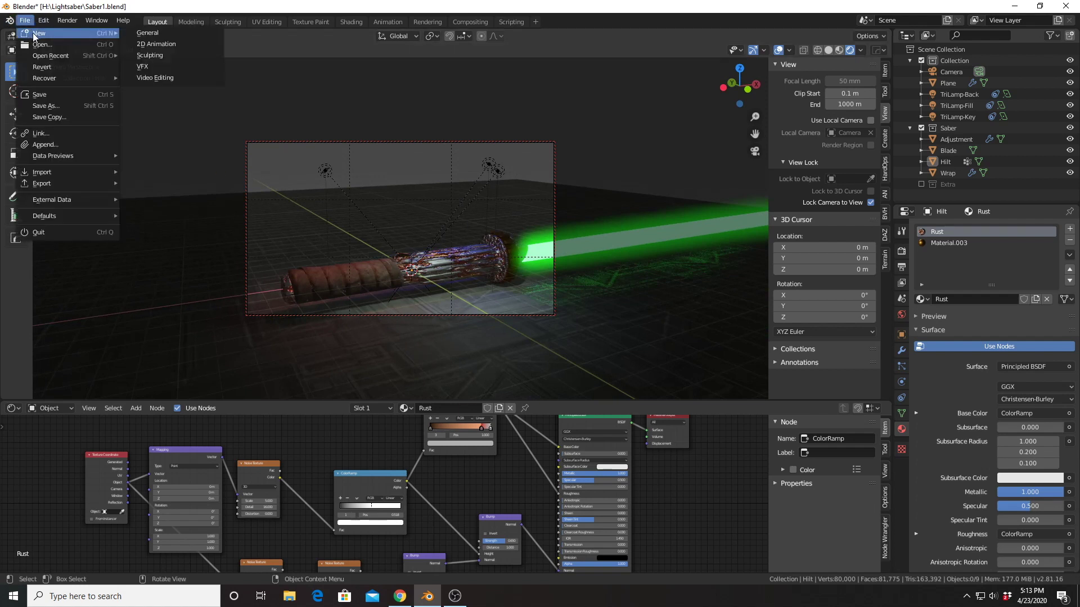
click(151, 33)
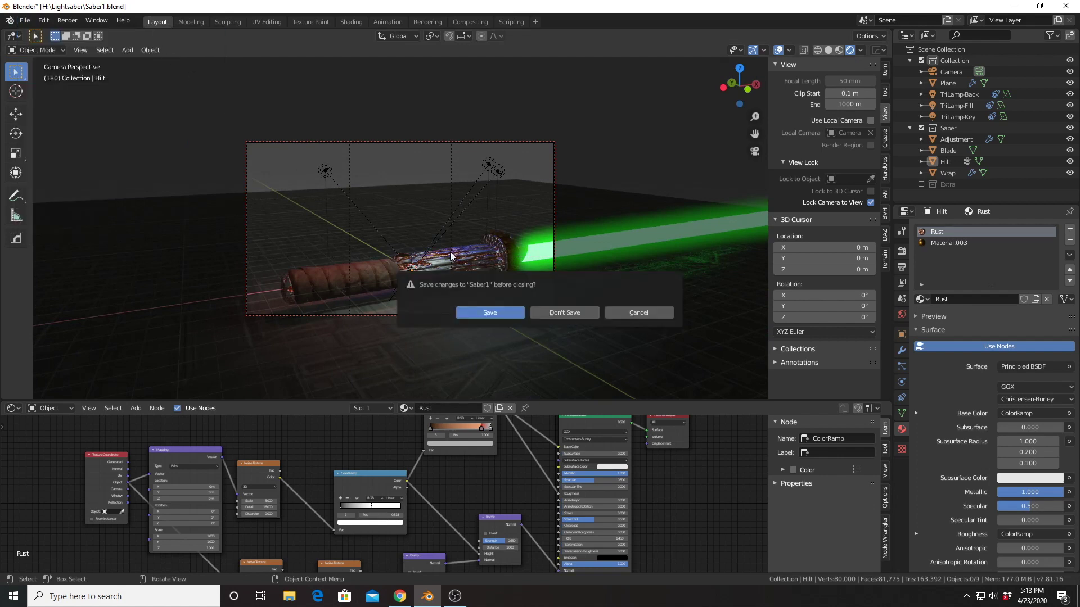
click(499, 312)
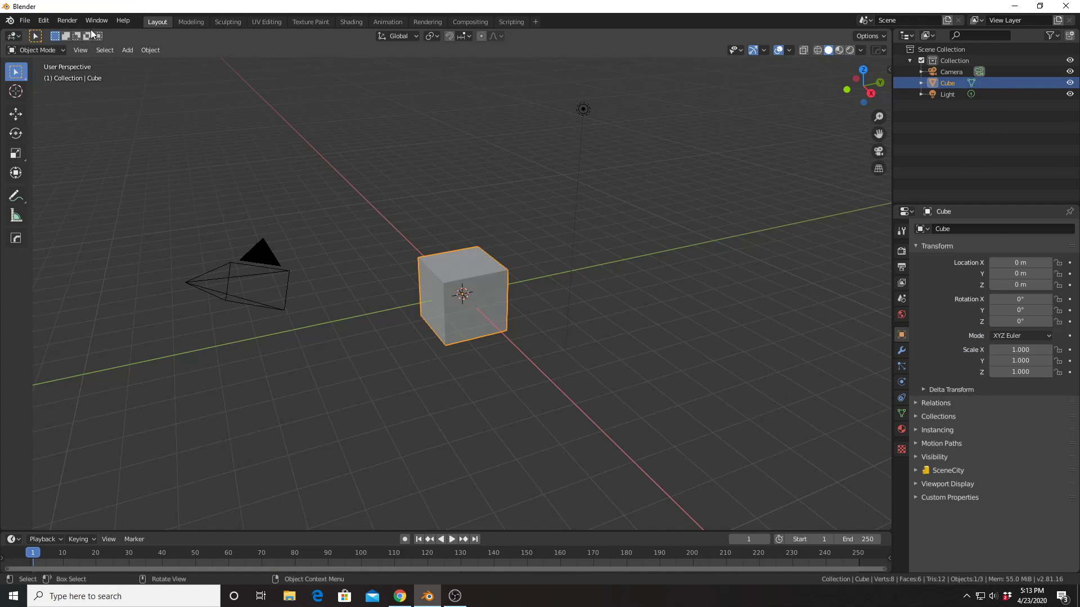
Search the add-on preferences for "wra" to check whether Node Wrangler is enabled.
click(44, 21)
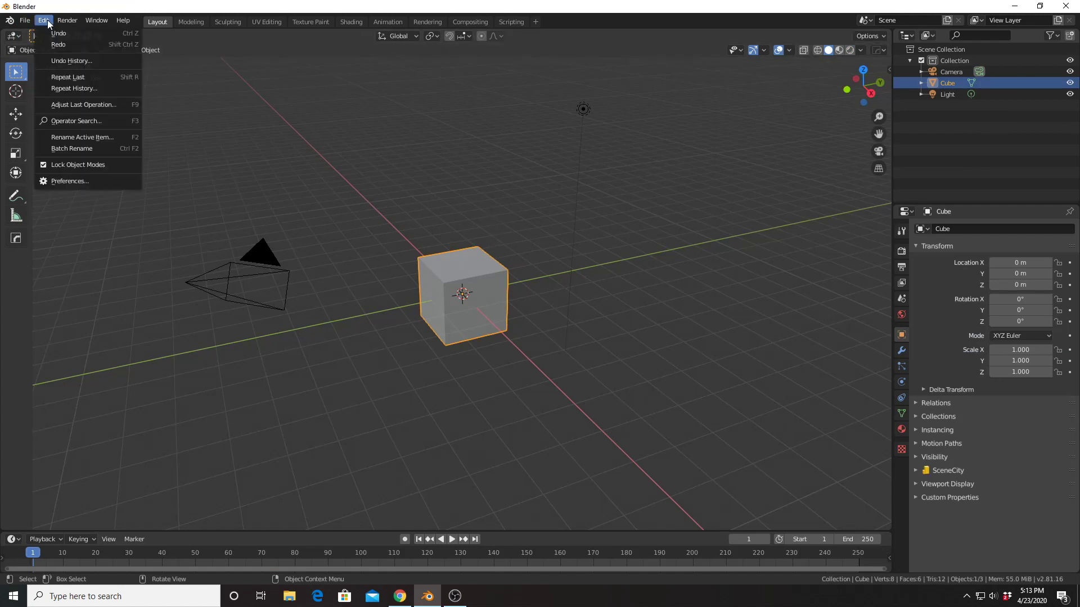
click(82, 181)
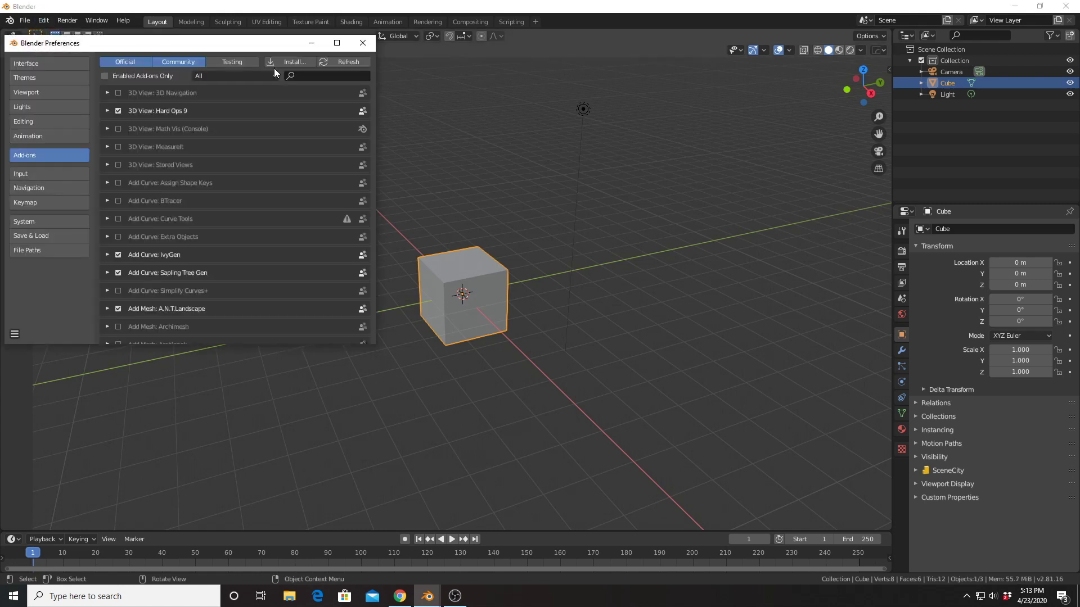
click(308, 74)
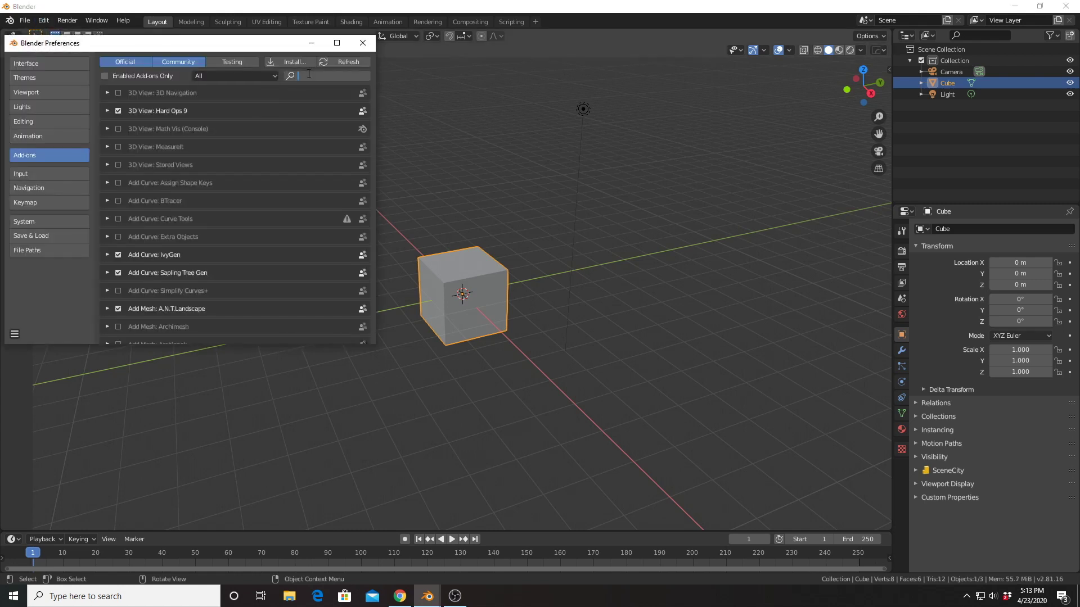
text(wra)
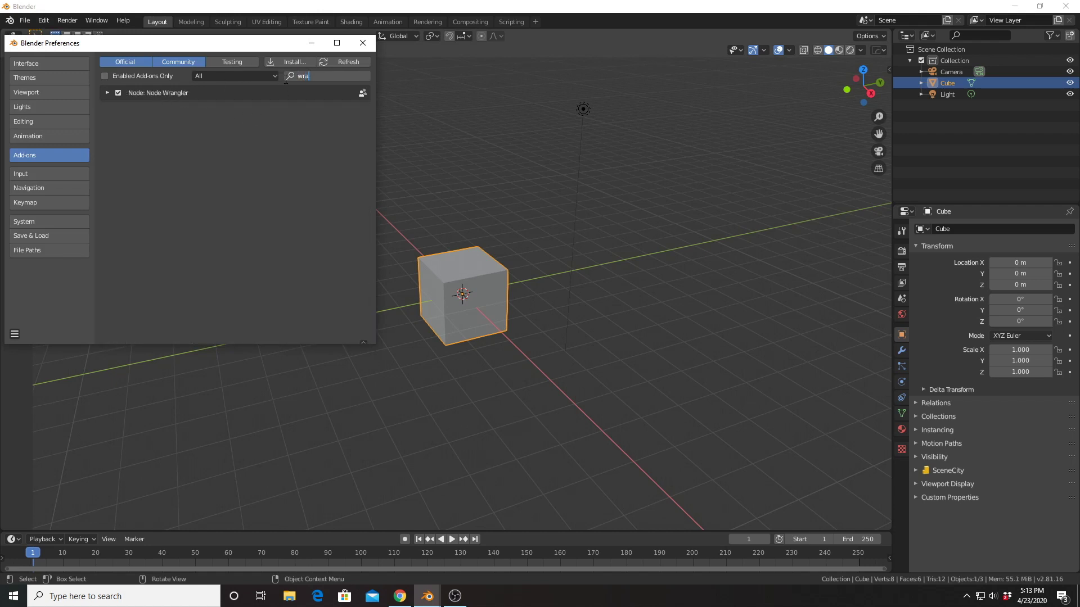
Search the add-ons for "ligh" to check whether Tri-lighting is enabled, and close the preferences.
drag(318, 76, 292, 76)
key(BackSpace)
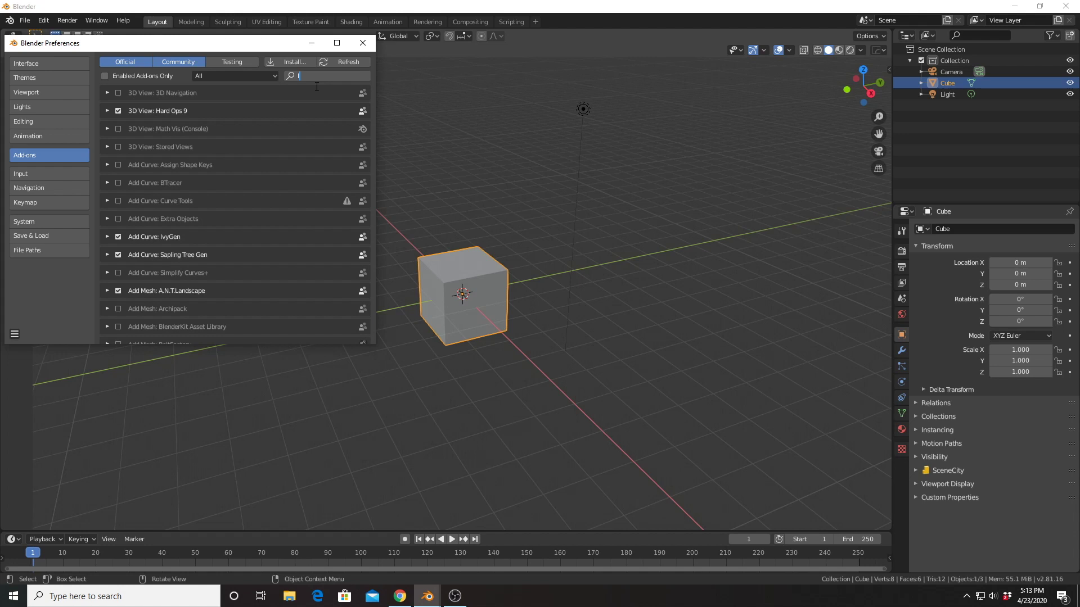
text(ligh)
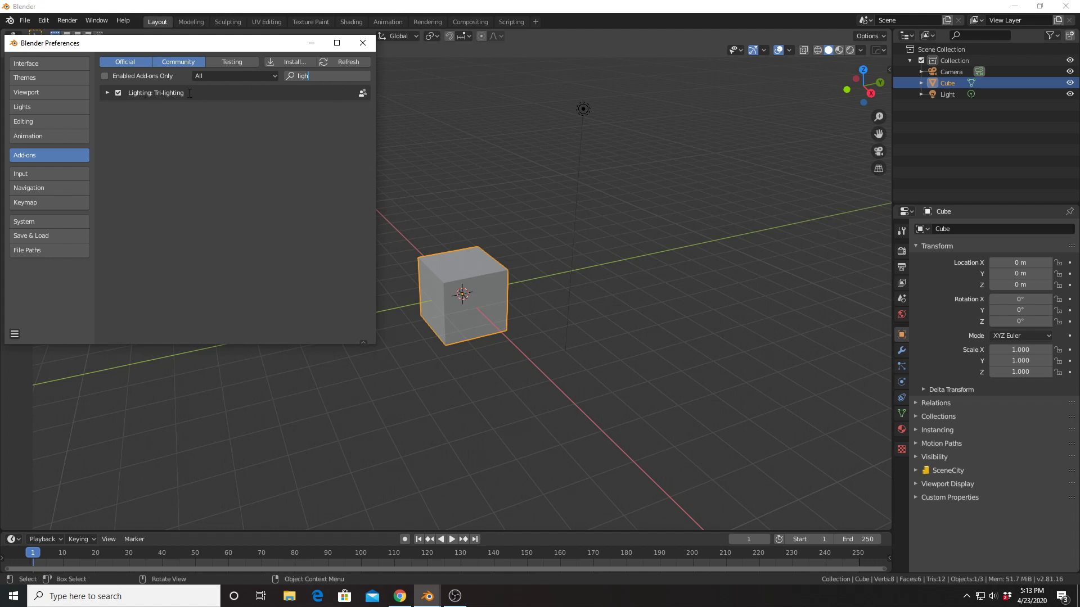
click(362, 43)
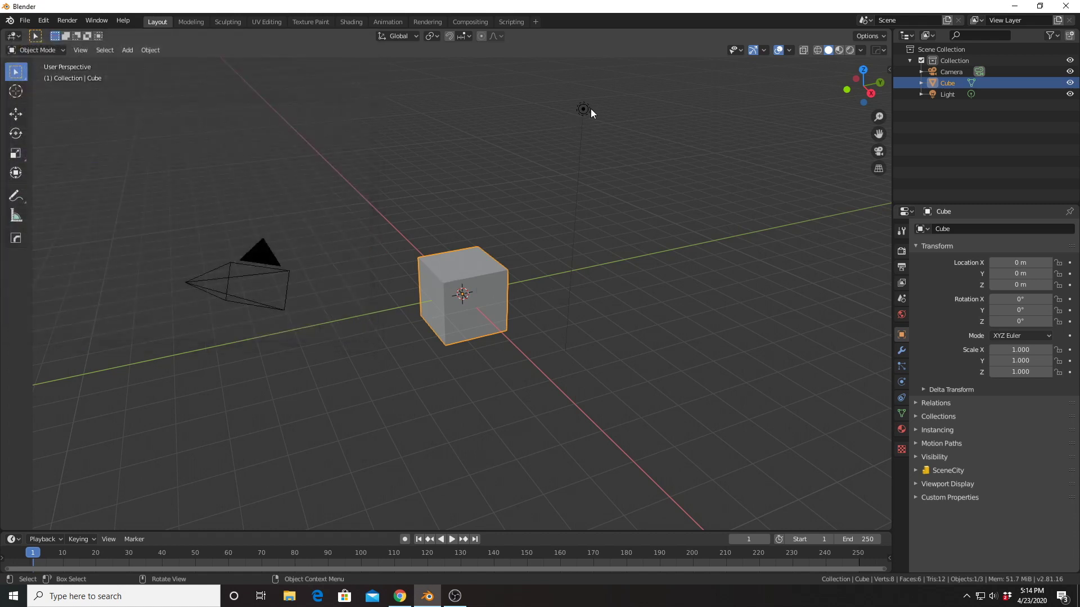
Show the transform properties sidebar and give the default cube a Subdivision Surface modifier with viewport and render levels of 3.
middle_drag(411, 292, 488, 266)
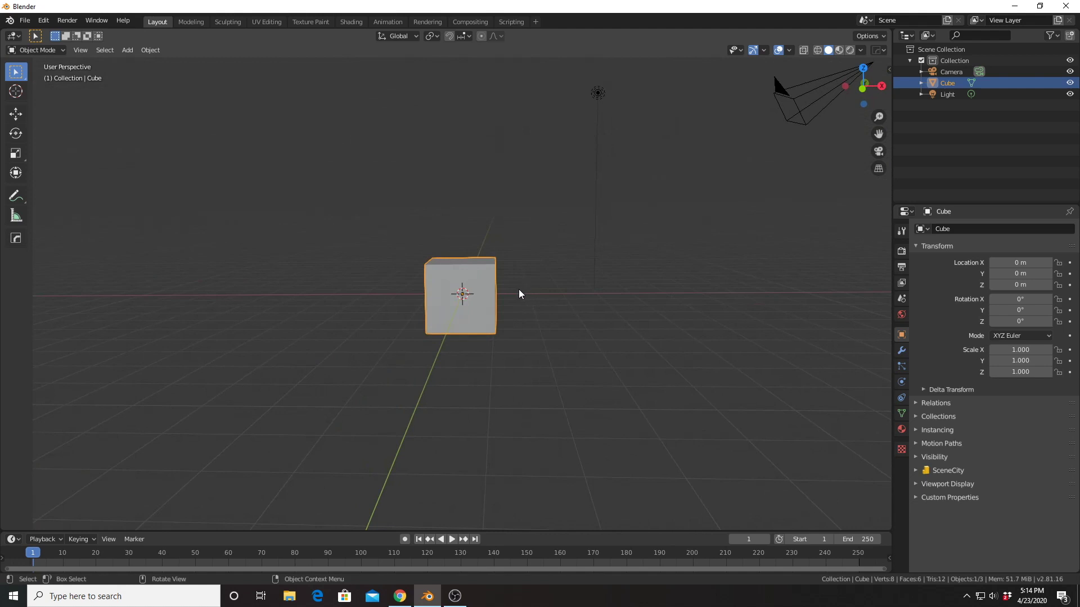
key(n)
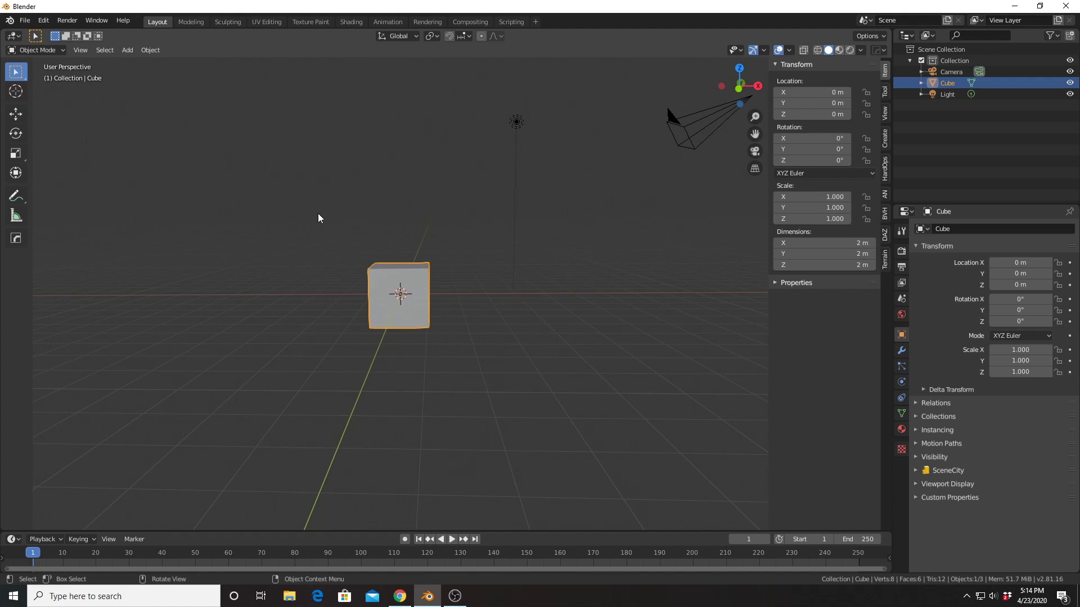
key(ctrl+3)
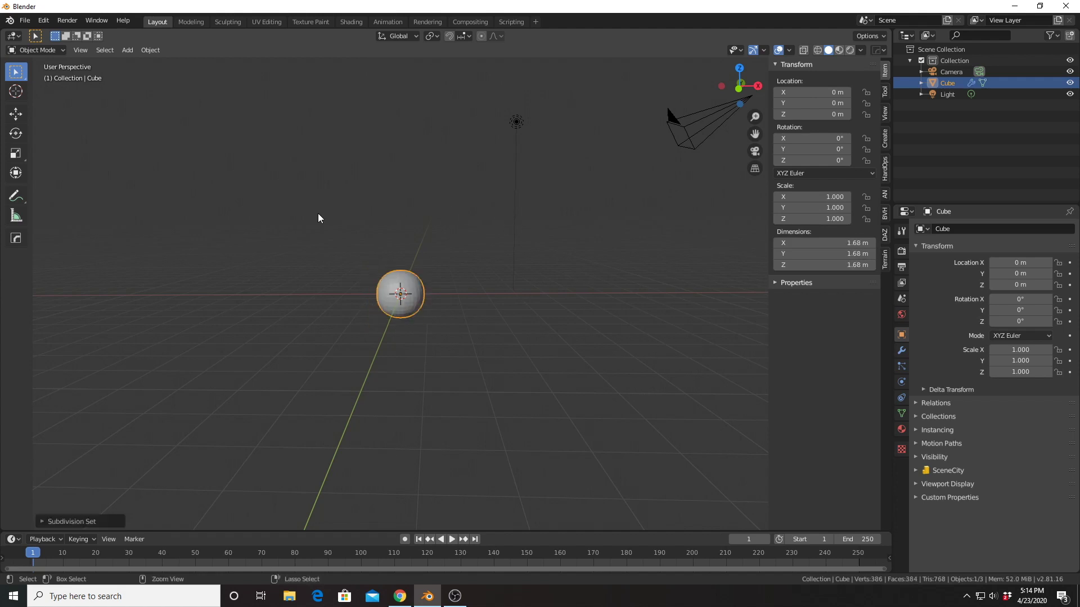
scroll(447, 274, up, 5)
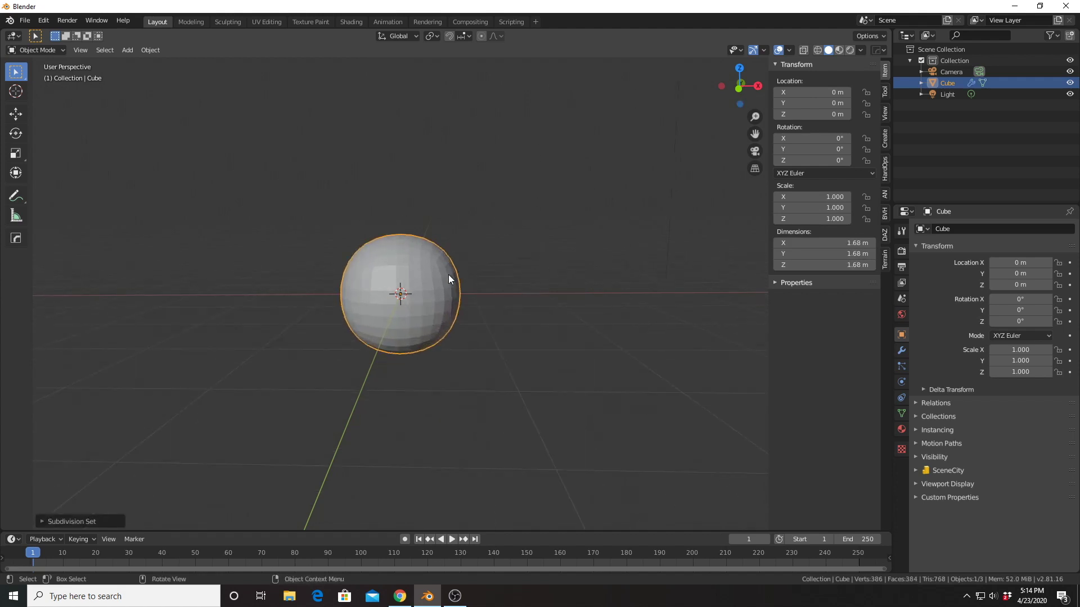
click(901, 350)
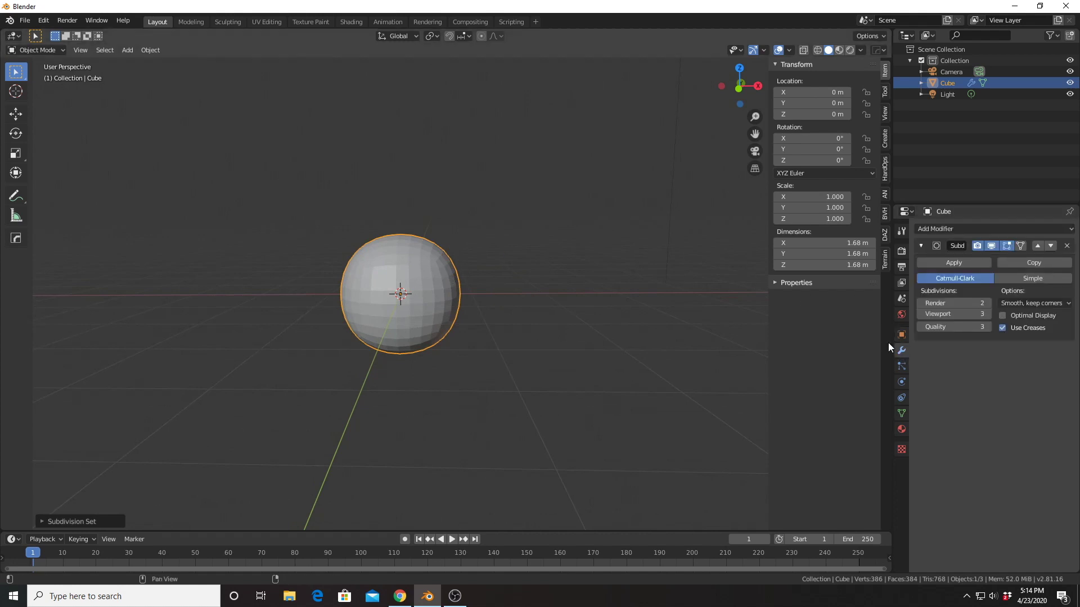
click(990, 303)
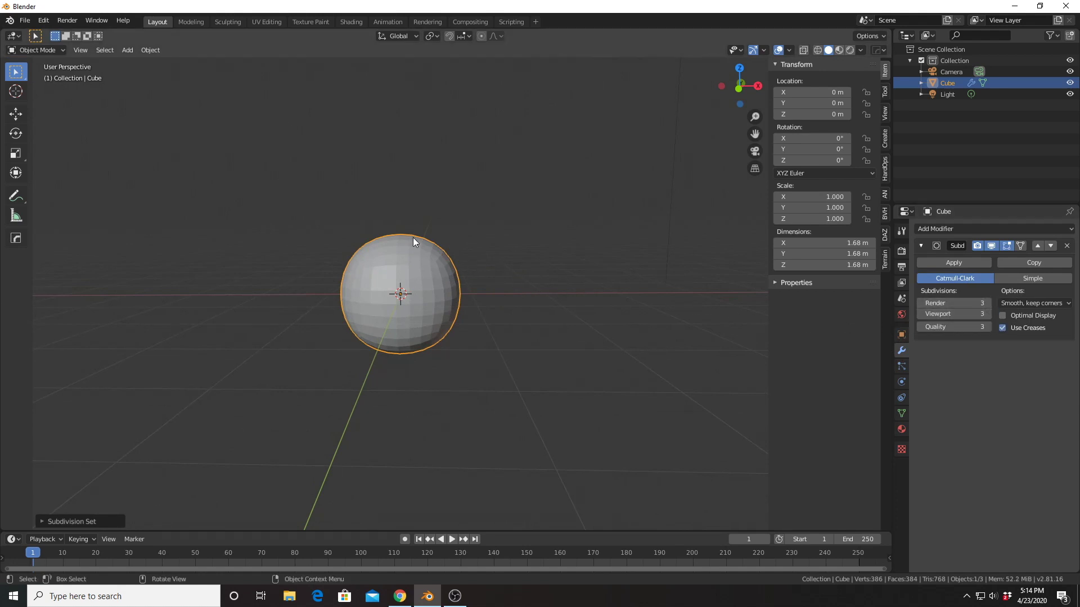
Apply smooth shading to the subdivided cube.
middle_drag(354, 236, 398, 251)
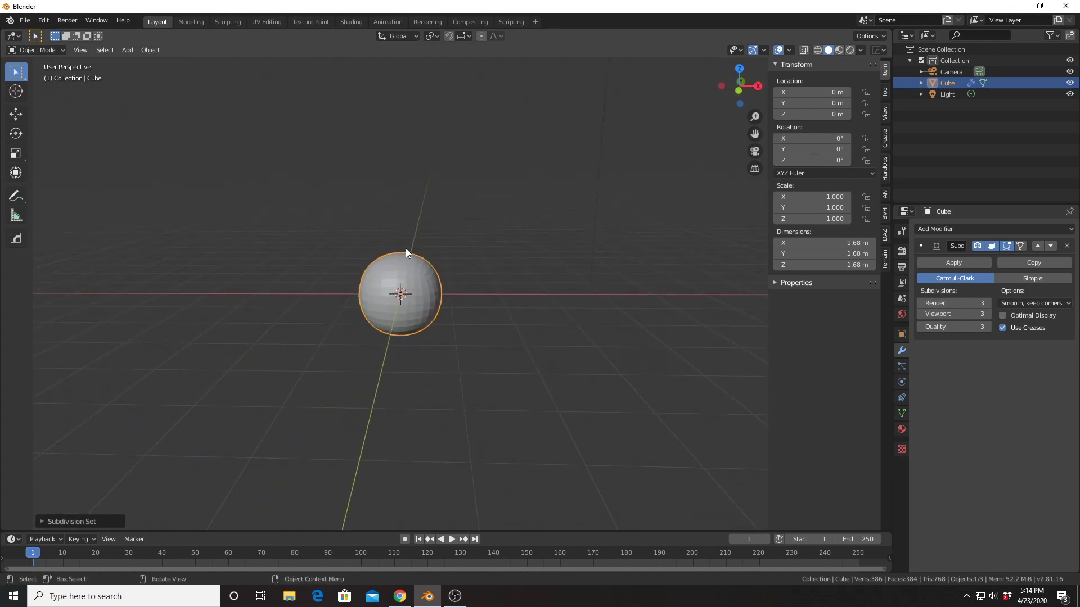
right_click(415, 278)
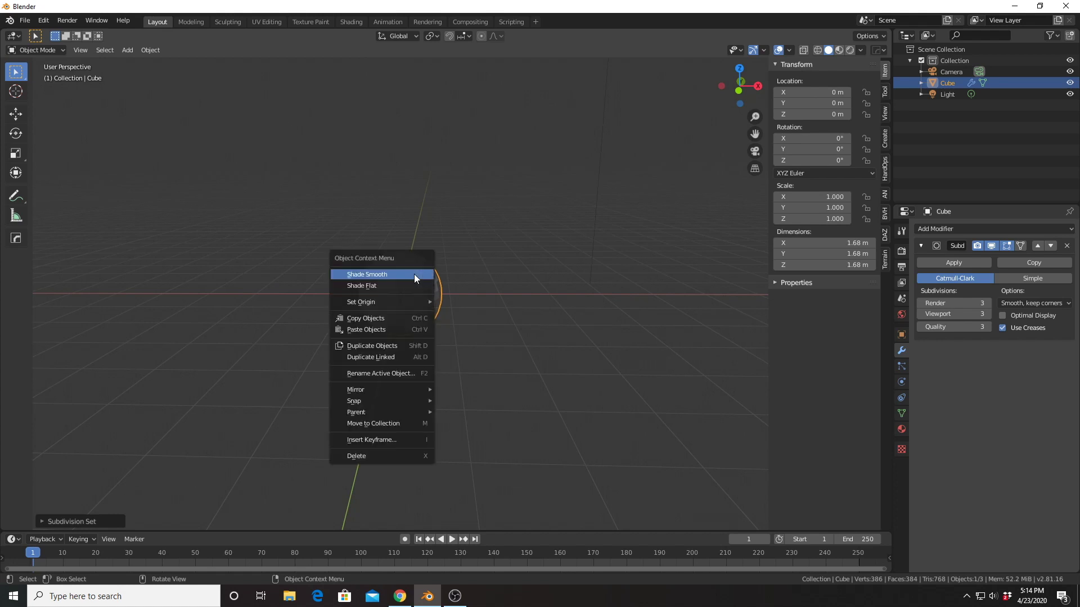
click(383, 275)
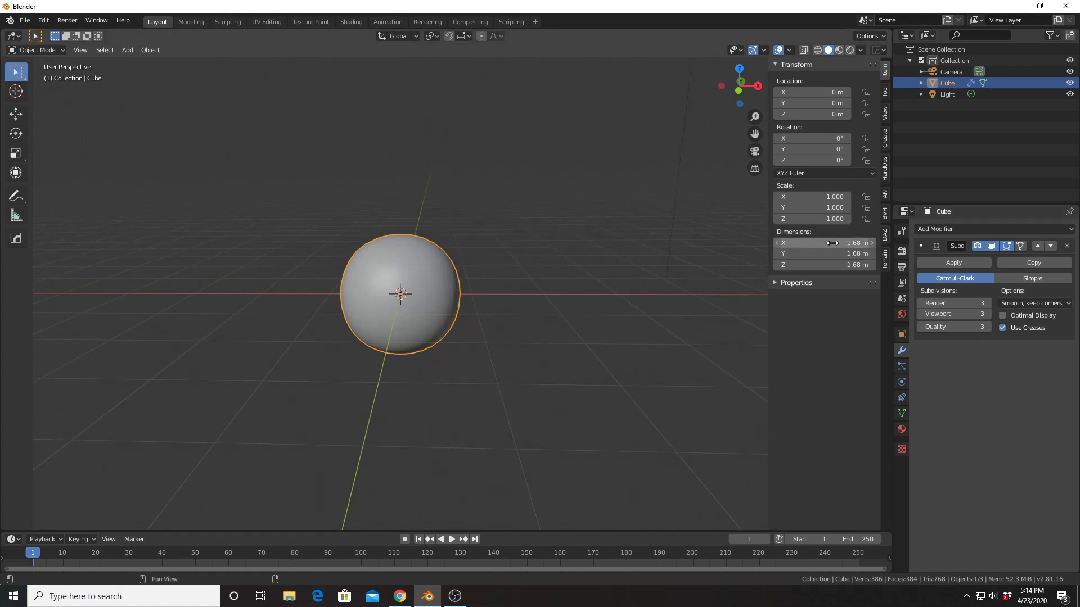
Set the object's dimensions to 10 m in X and 1.25 m in both Y and Z.
click(848, 243)
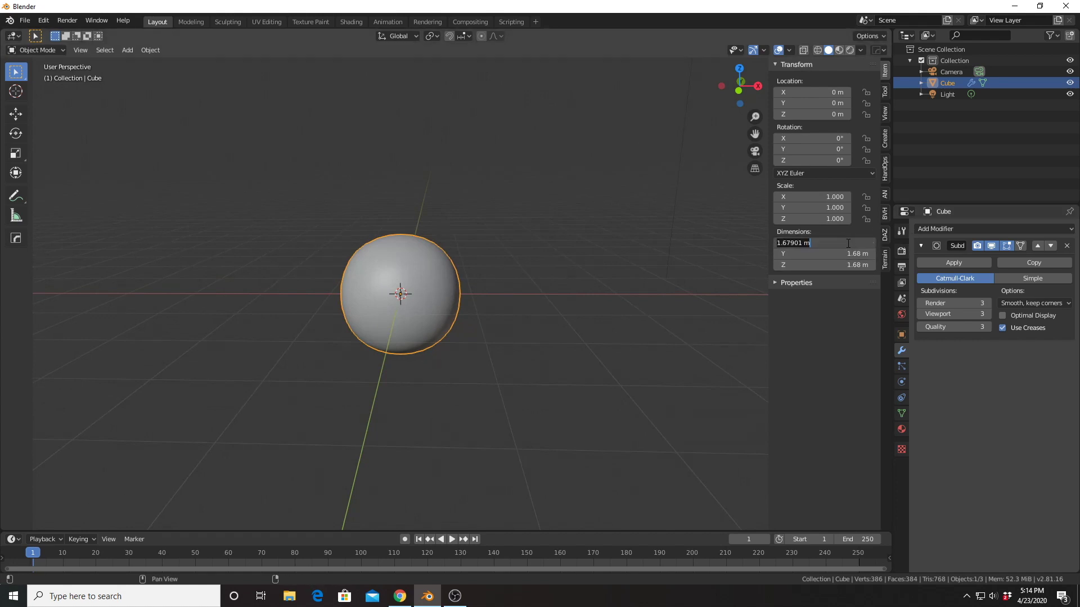
text(10)
key(Return)
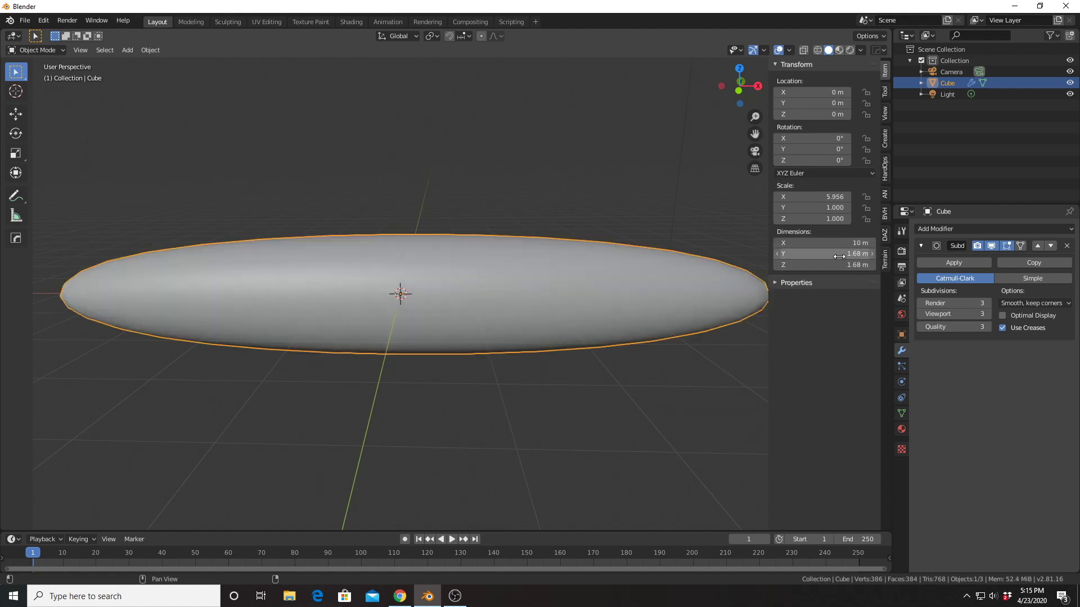
click(840, 257)
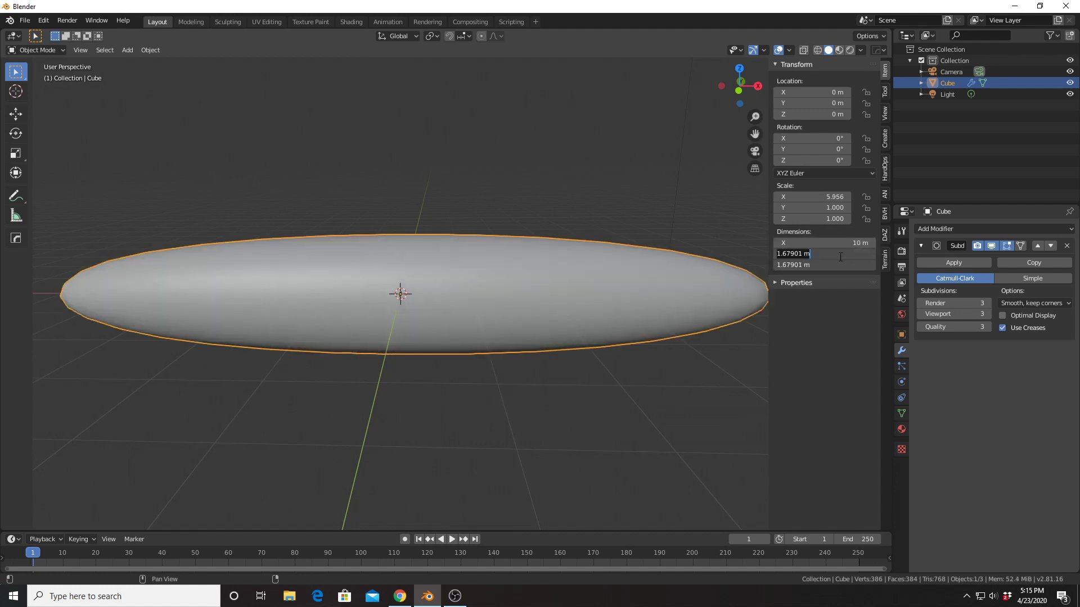
text(1.25)
key(Return)
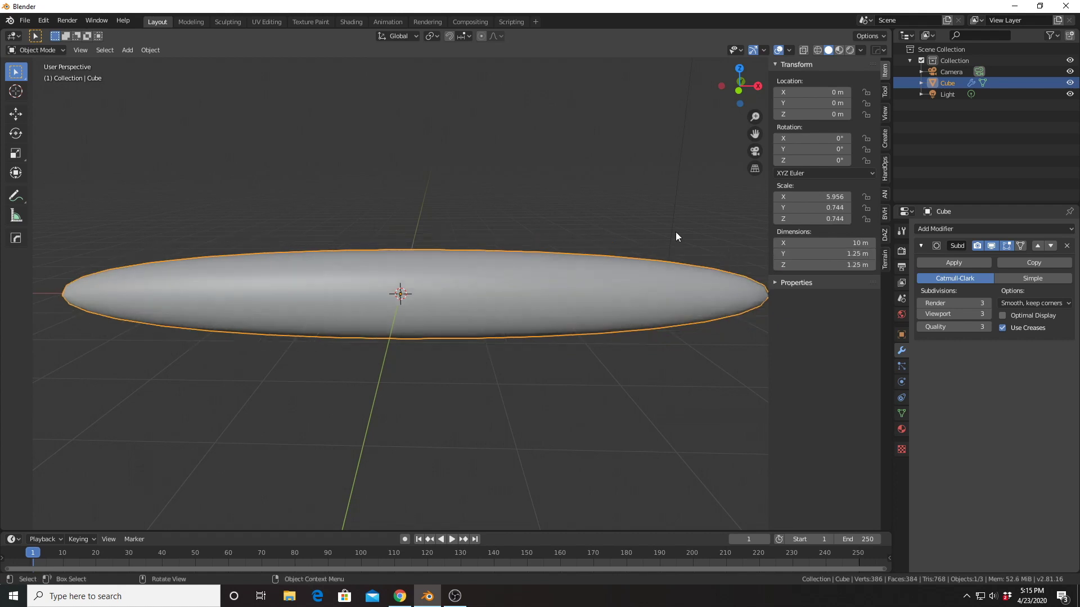
In Edit Mode, add two evenly spaced loop cuts across the length of the elongated cube without sliding them.
scroll(485, 240, down, 2)
middle_drag(485, 241, 490, 239)
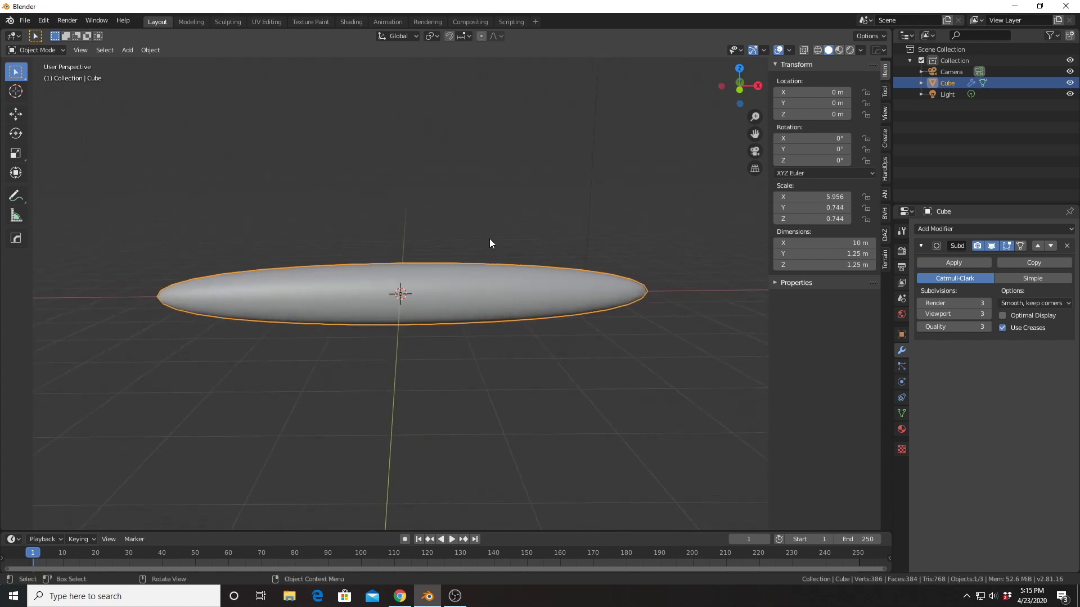
key(Tab)
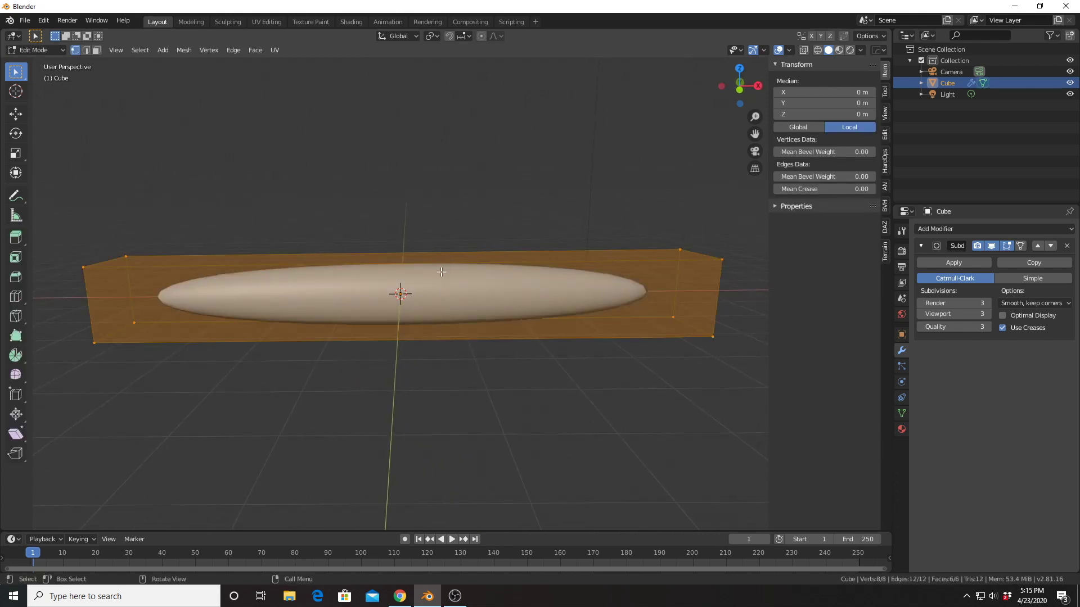
middle_drag(442, 272, 485, 263)
scroll(484, 262, up, 1)
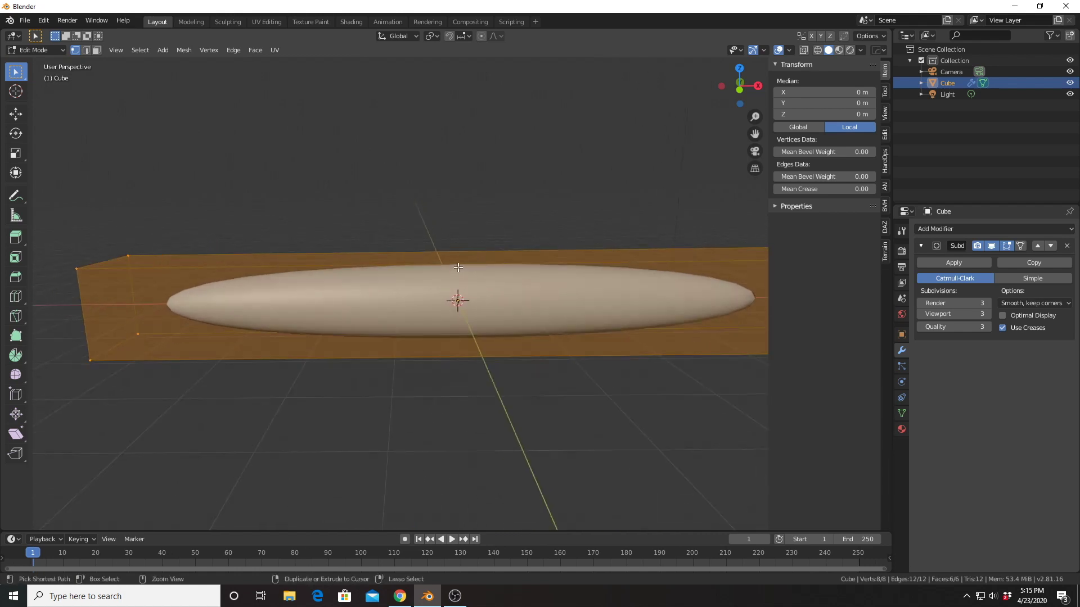
key(ctrl+r)
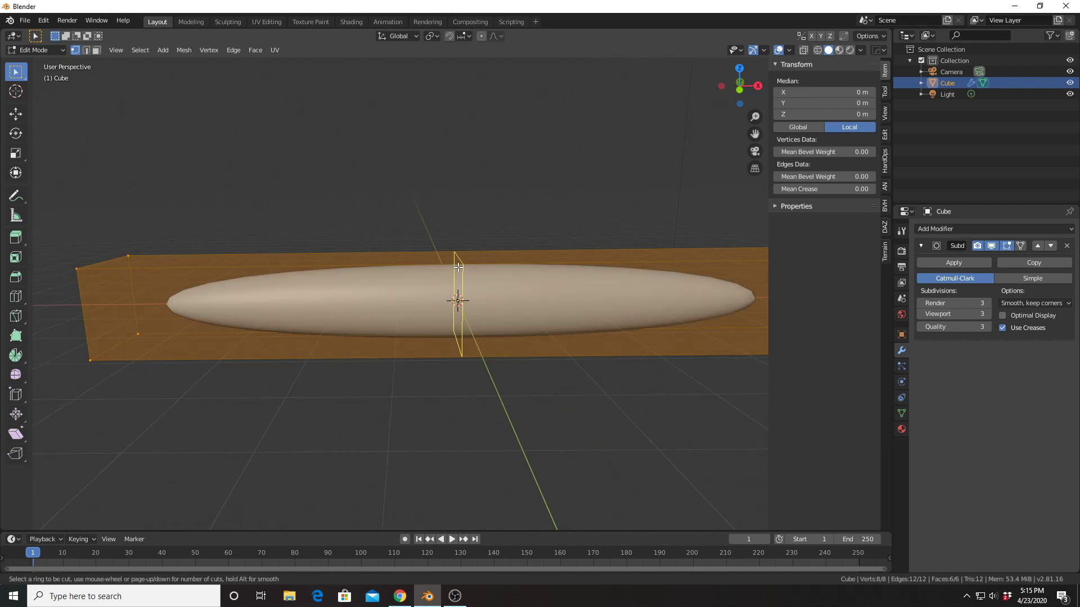
scroll(458, 267, up, 1)
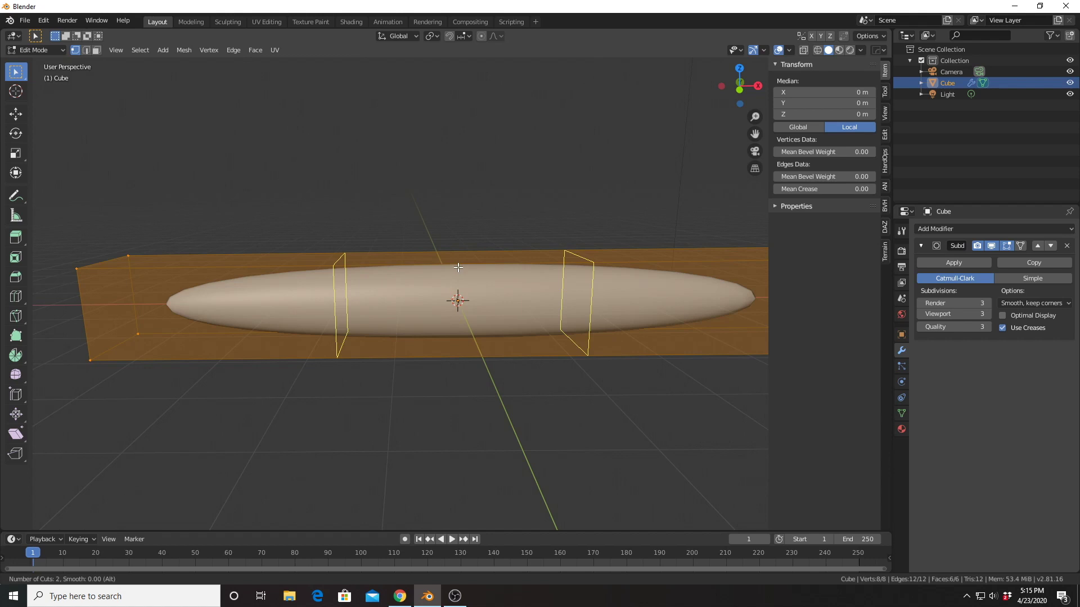
click(457, 268)
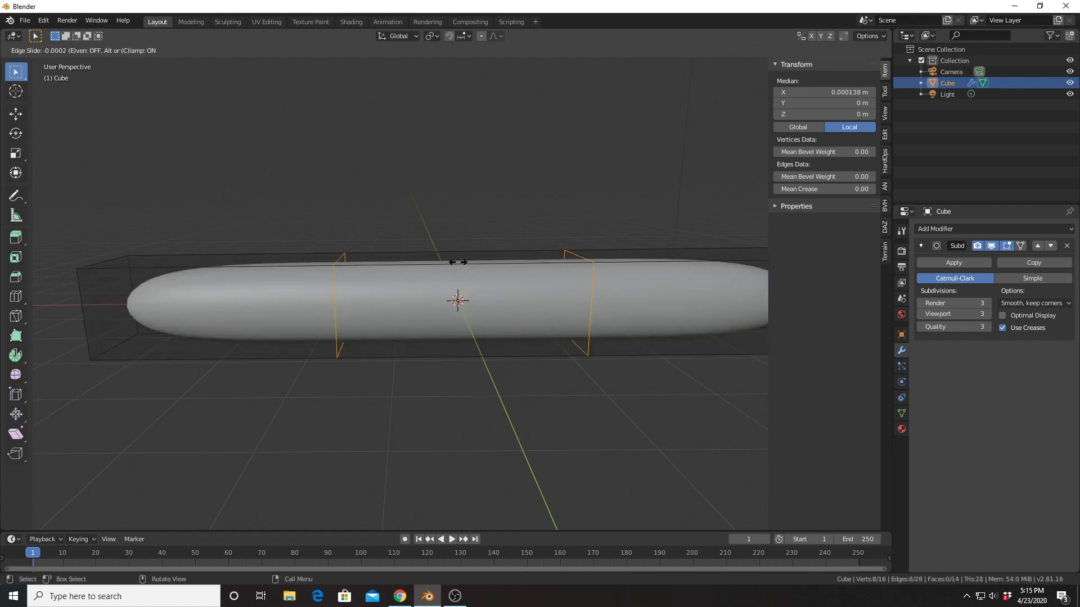
right_click(456, 243)
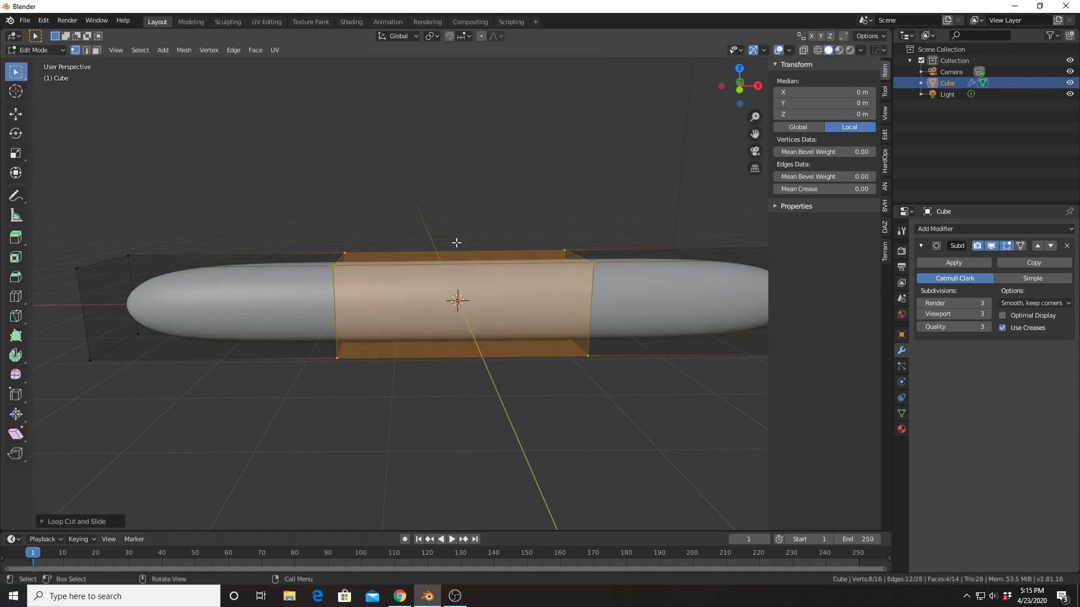
Scale the two selected loops apart along X by about 2.96 so they sit near the ends of the body.
scroll(515, 203, down, 3)
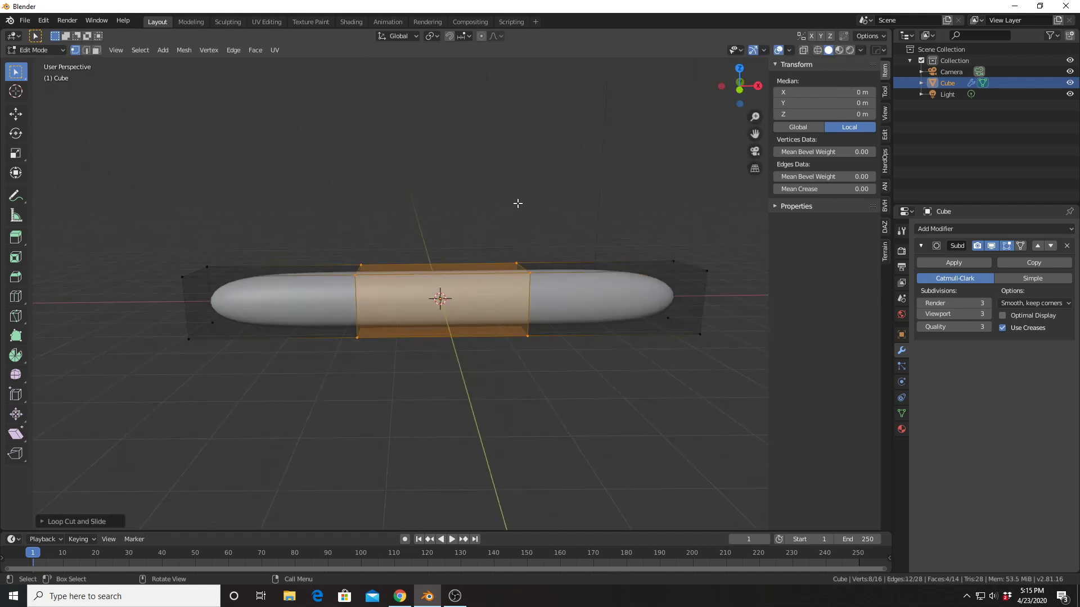
shift+middle_drag(503, 194, 493, 190)
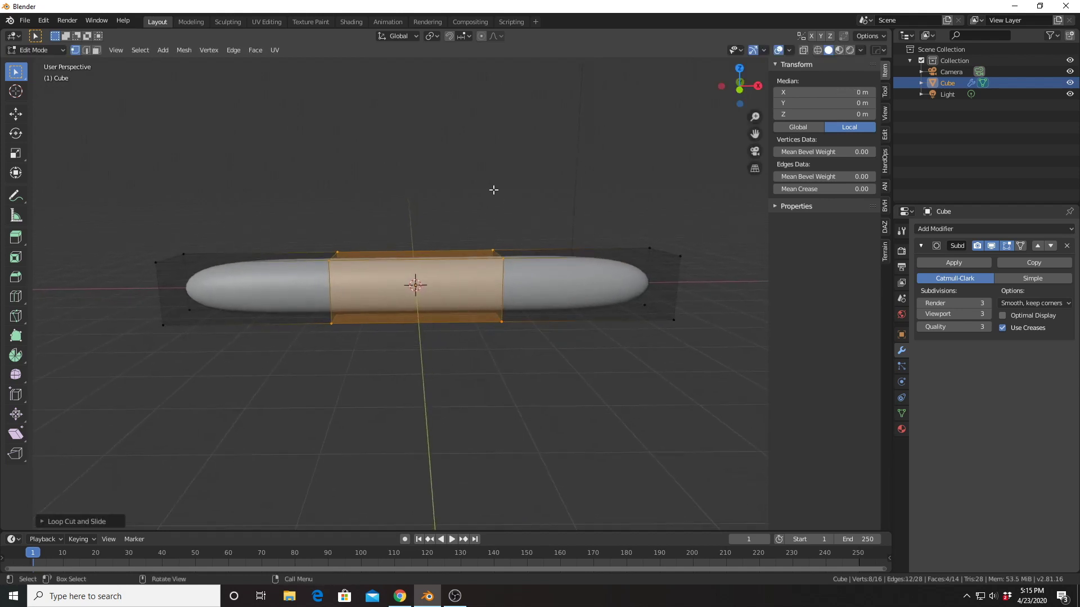
key(s)
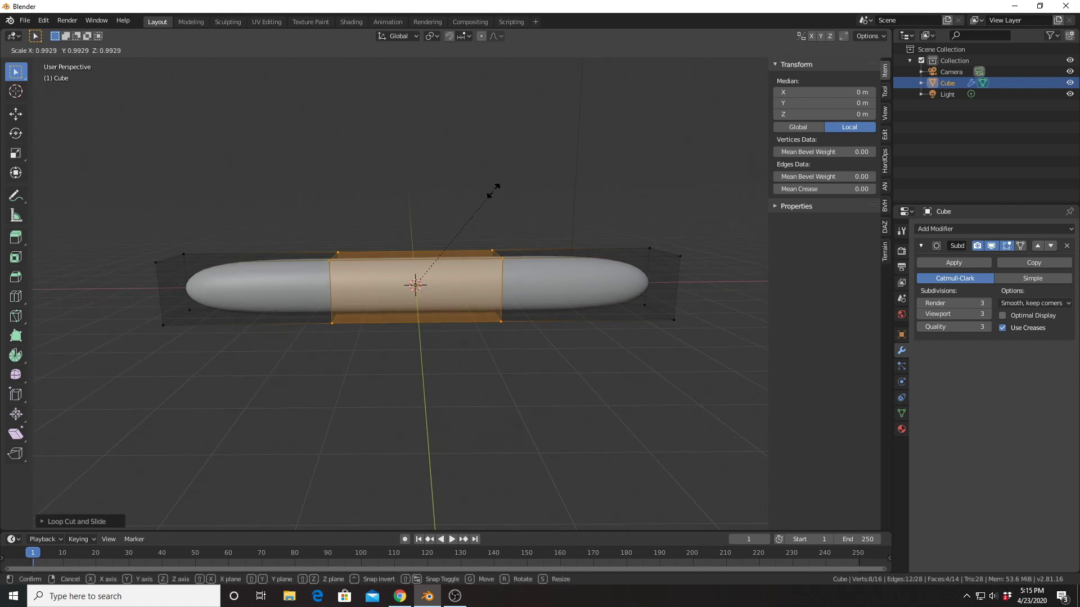
key(x)
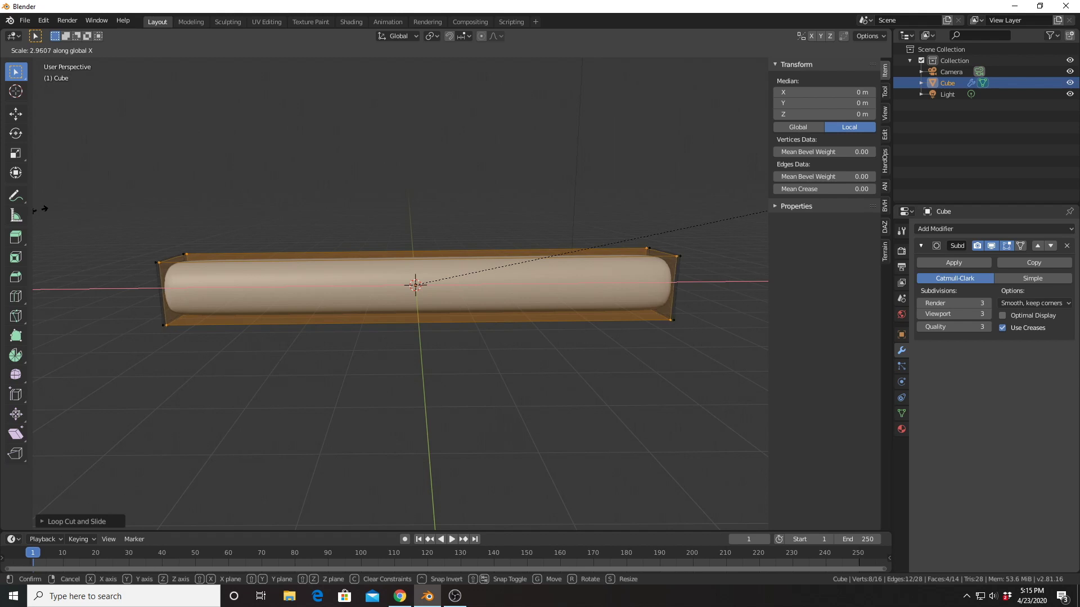
click(41, 209)
Add one loop cut across the middle of the body and leave it centred without sliding.
middle_drag(183, 241, 241, 292)
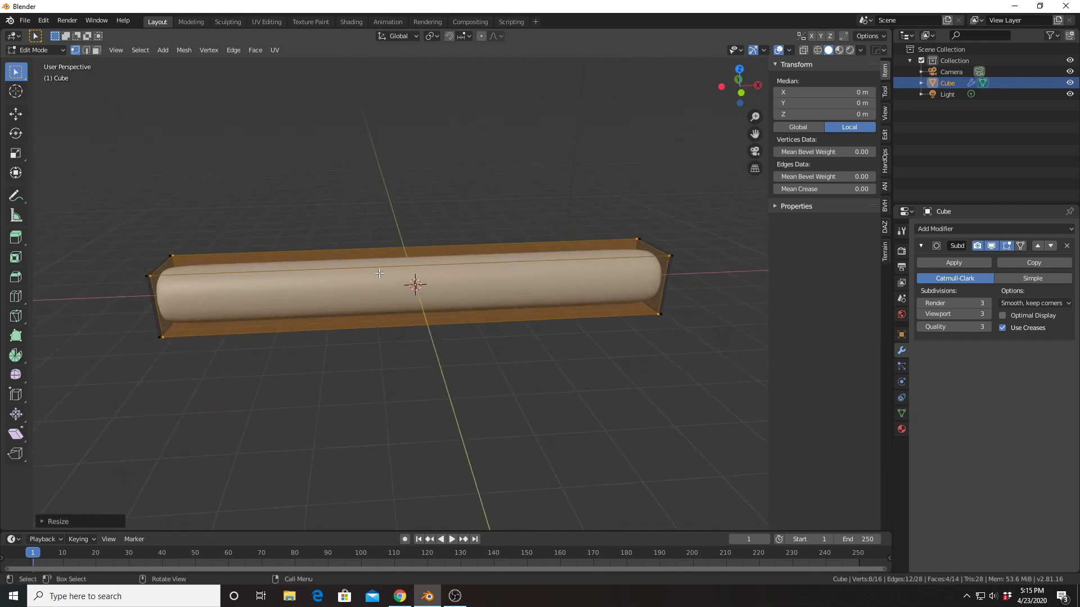
middle_drag(390, 287, 380, 283)
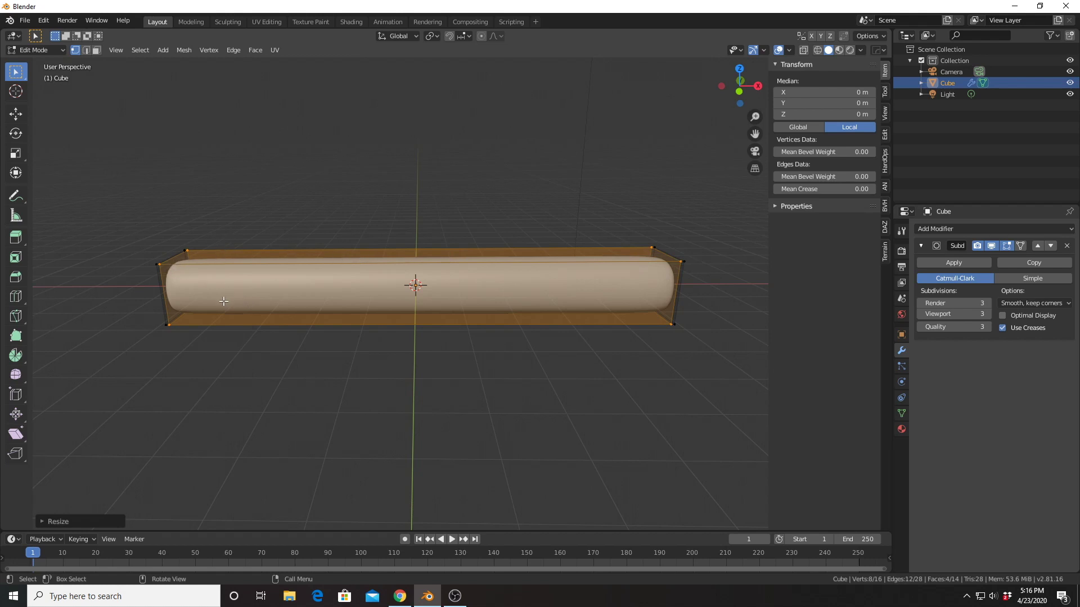
shift+middle_drag(224, 301, 378, 300)
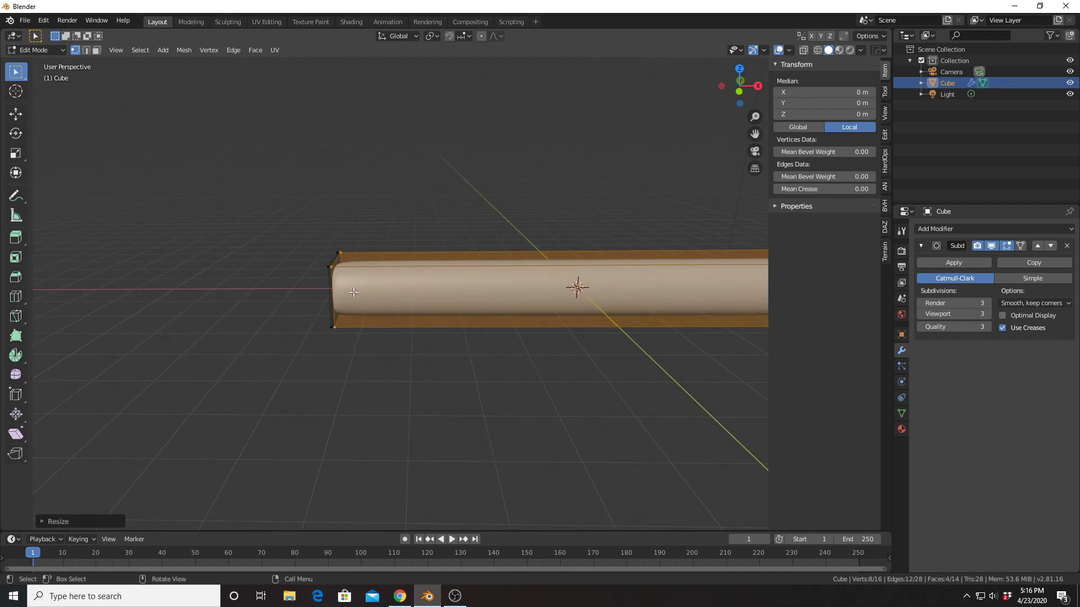
scroll(401, 291, up, 3)
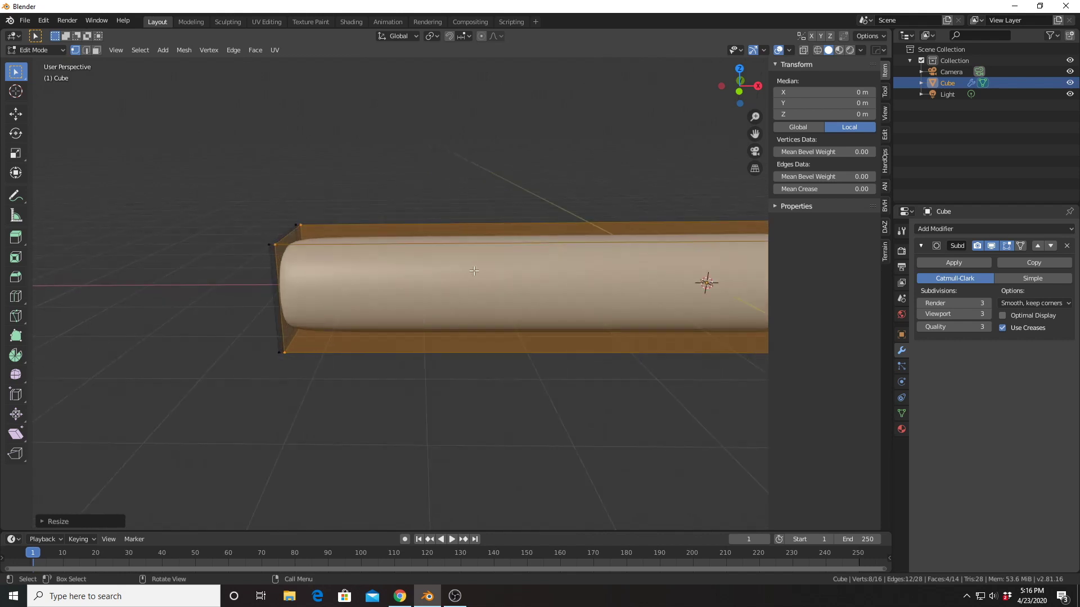
scroll(533, 265, down, 3)
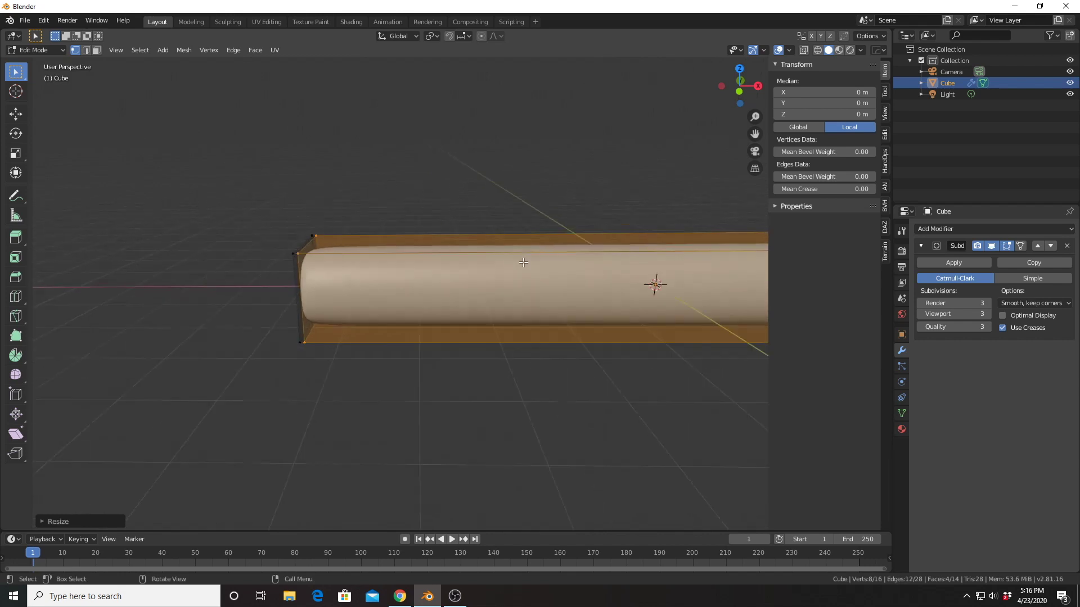
key(ctrl+r)
click(604, 261)
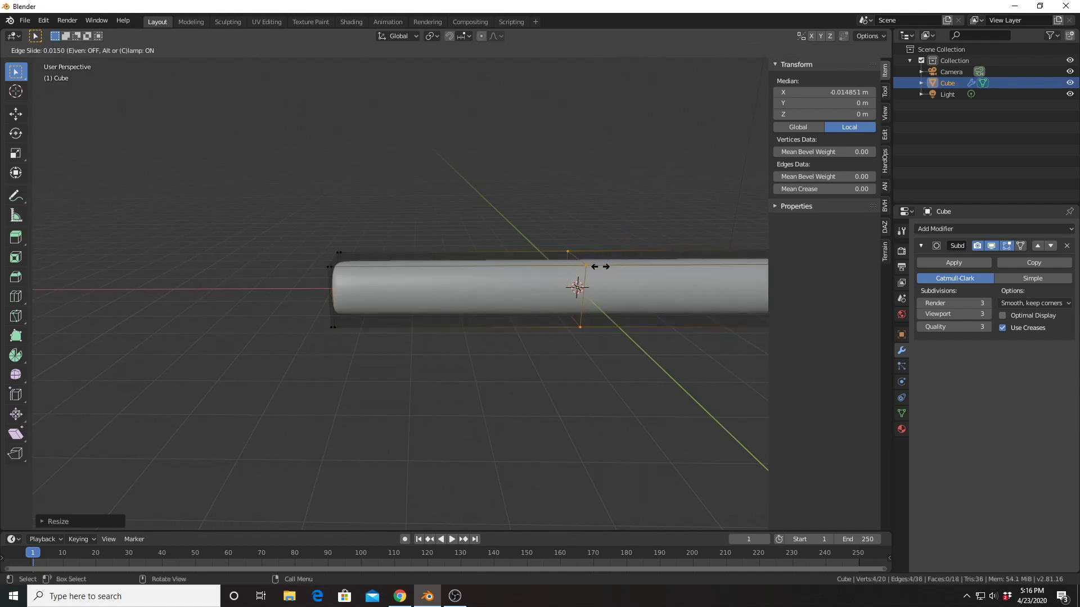
right_click(599, 267)
Add two closely spaced loop cuts near the body's negative X end, at about X -0.963 m and -0.947 m.
middle_drag(598, 267, 551, 259)
scroll(543, 258, up, 1)
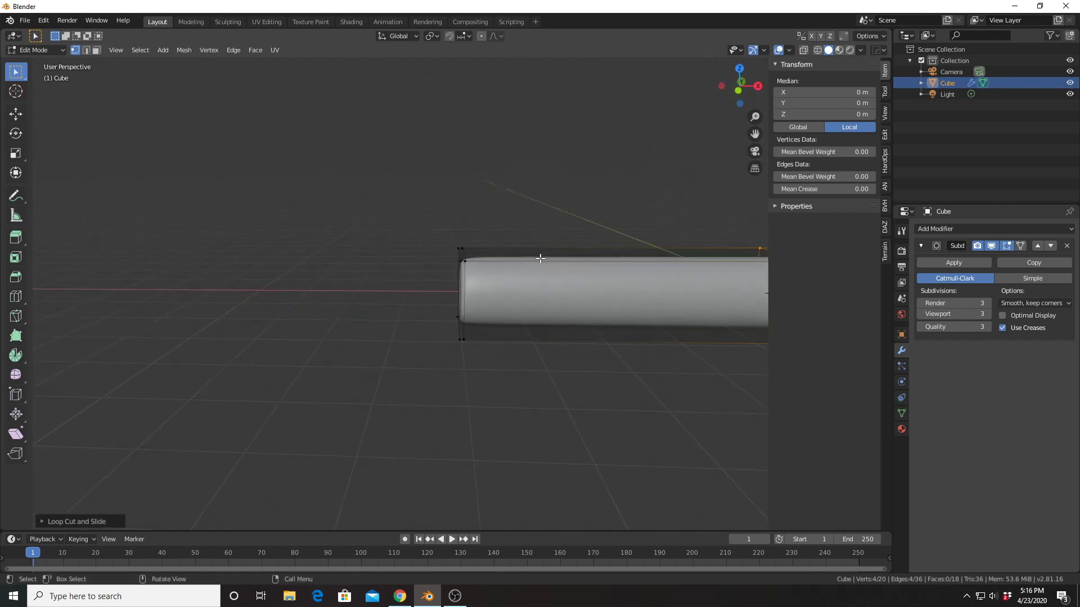
key(ctrl+r)
click(631, 263)
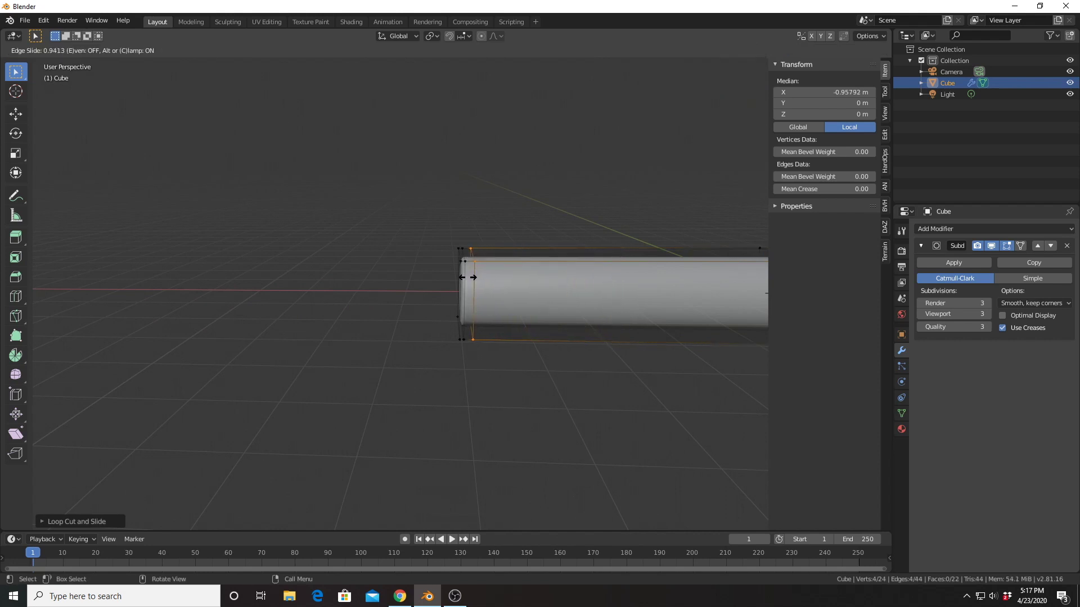
click(471, 277)
key(ctrl+r)
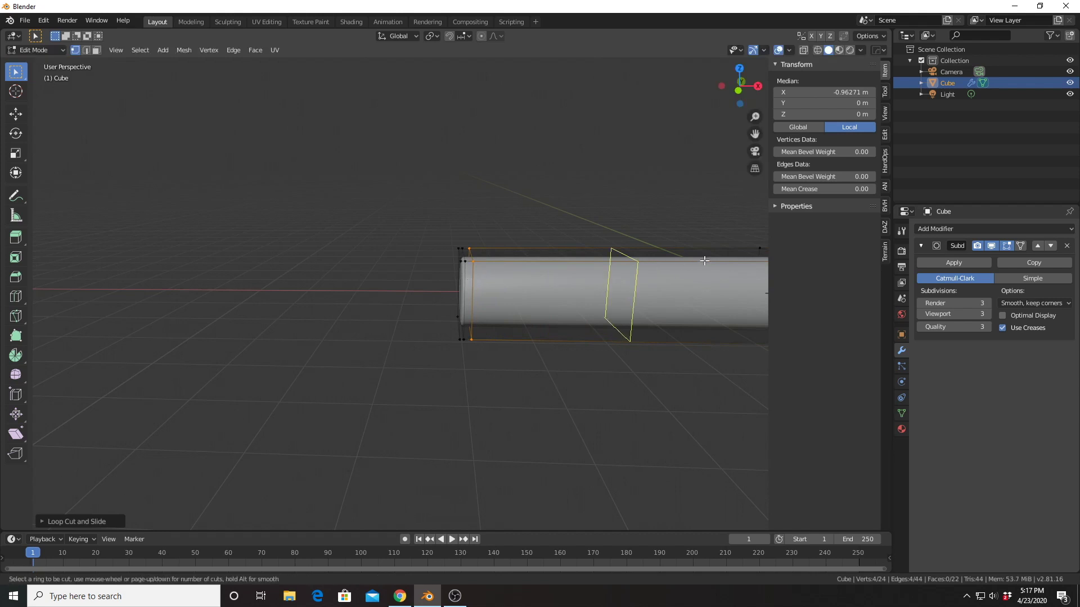
click(625, 263)
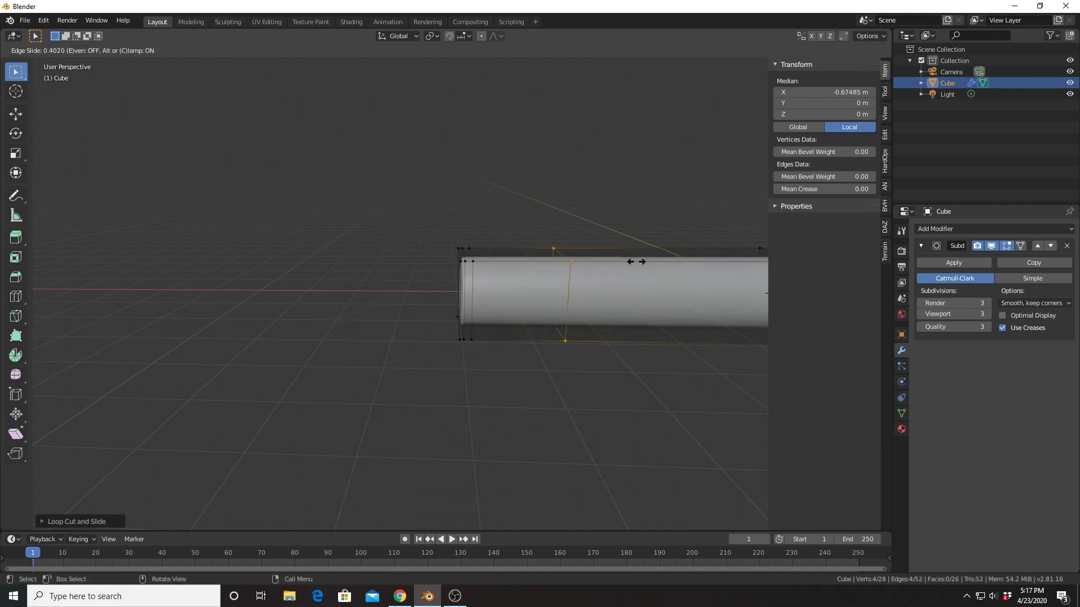
click(540, 273)
Extrude the narrow face loop between the two new cuts and scale it inward, excluding X, to form a groove.
scroll(537, 273, up, 4)
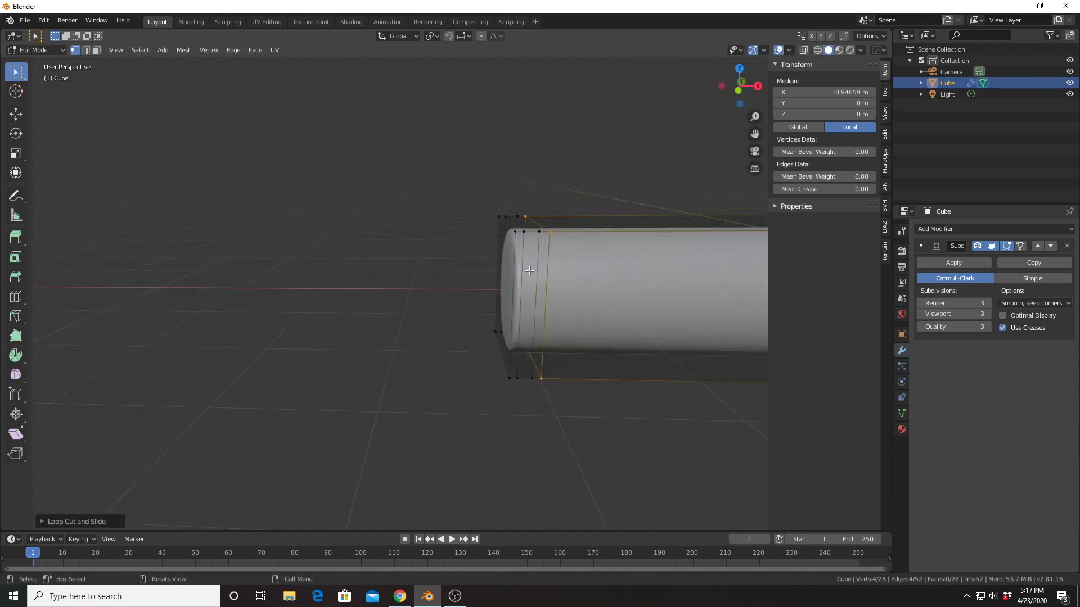
shift+middle_drag(502, 278, 418, 302)
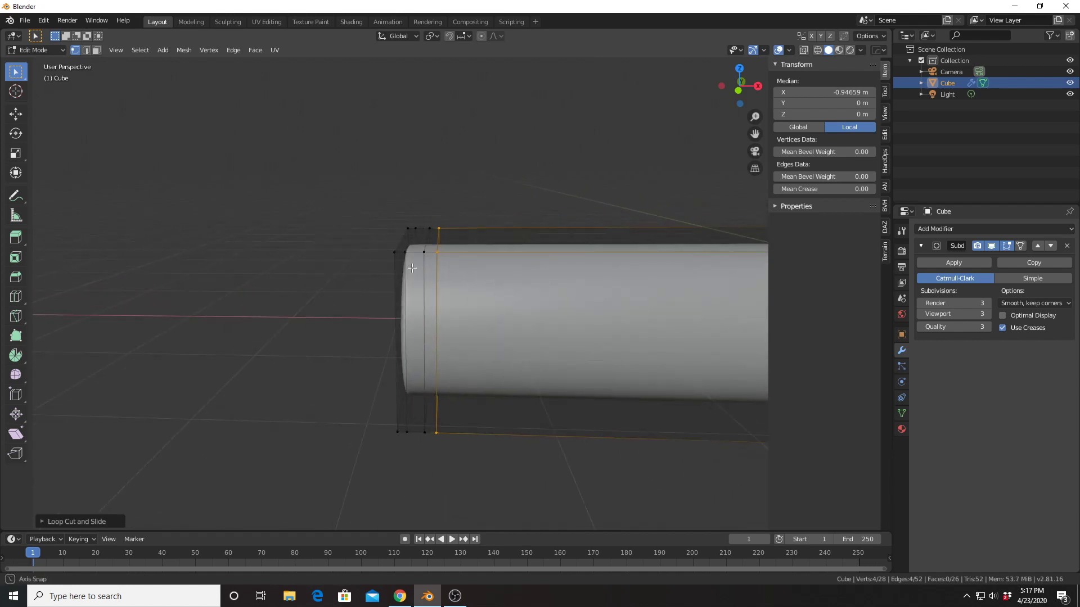
middle_drag(417, 251, 416, 265)
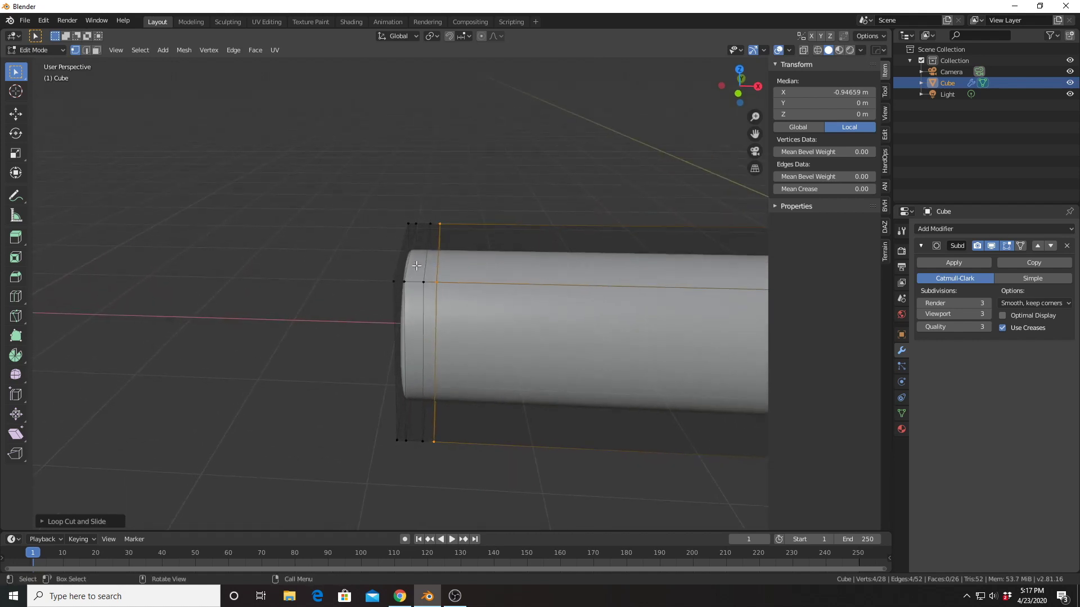
click(96, 50)
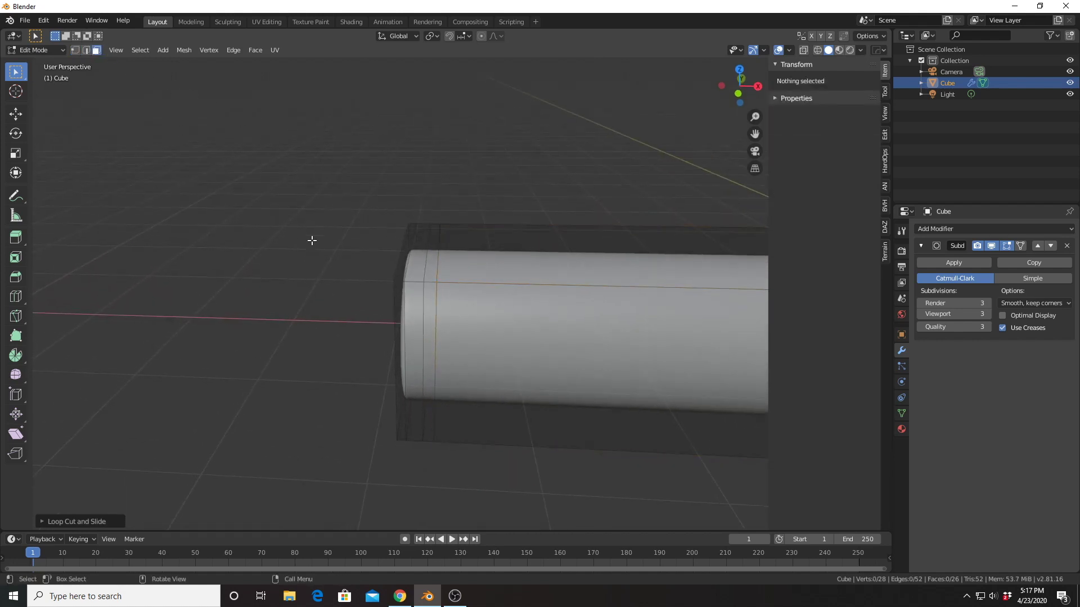
alt+click(431, 281)
middle_drag(451, 249, 488, 238)
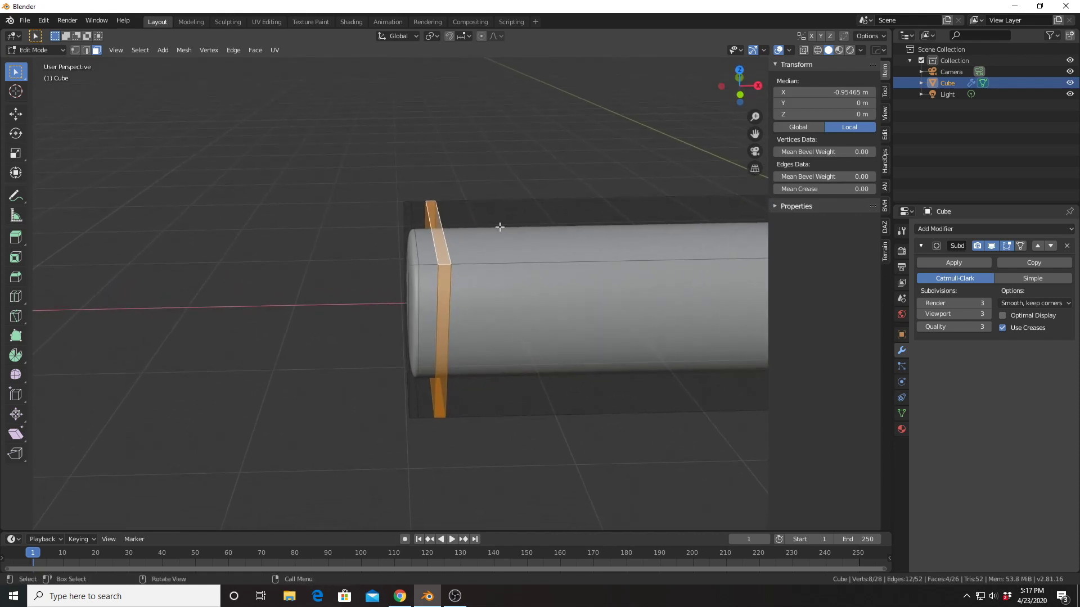
key(e)
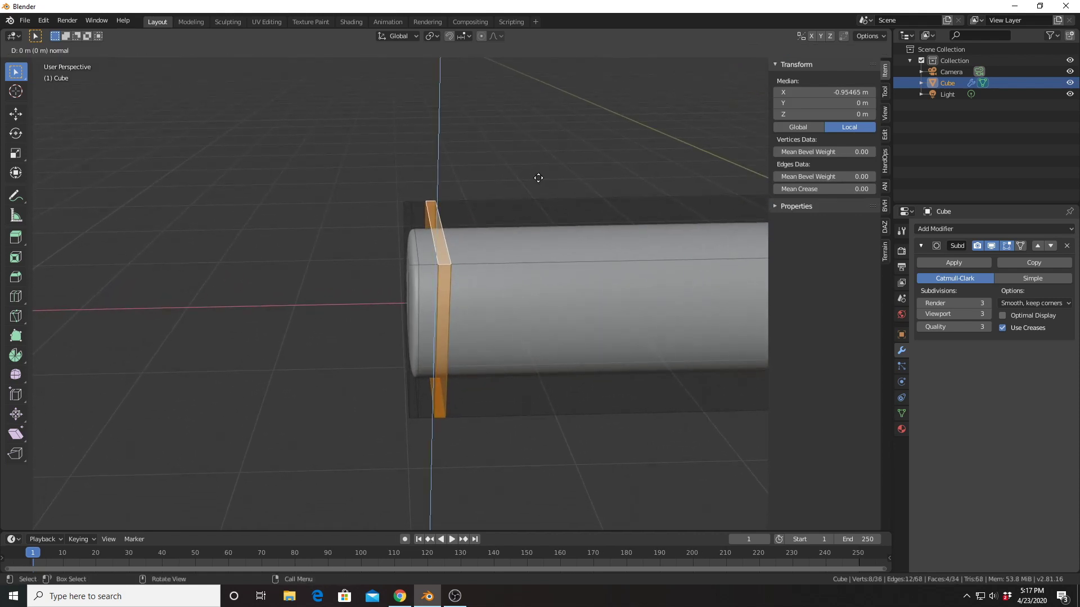
key(s)
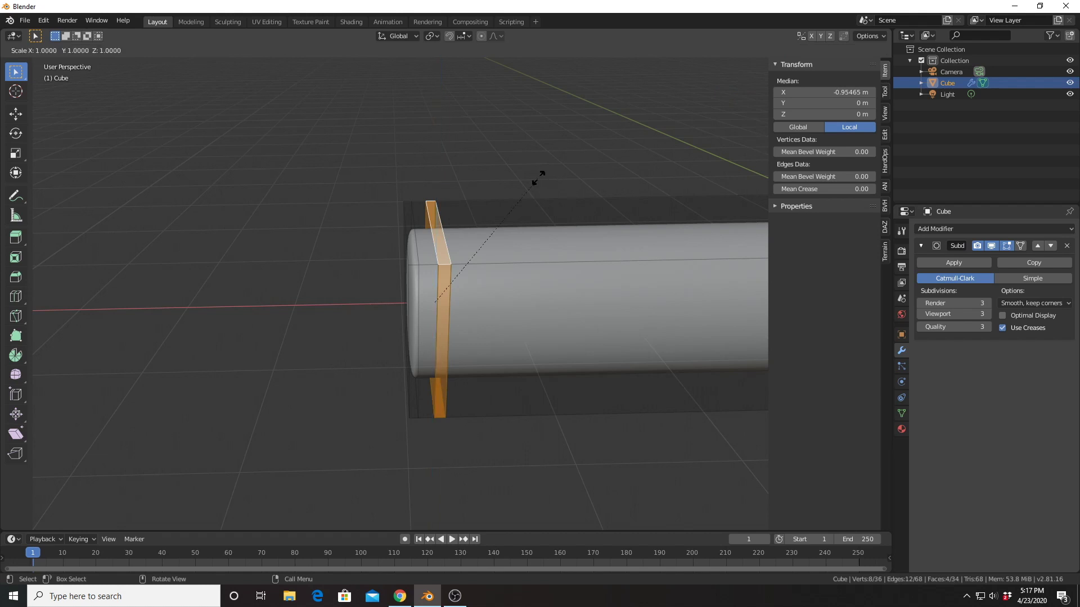
key(shift+x)
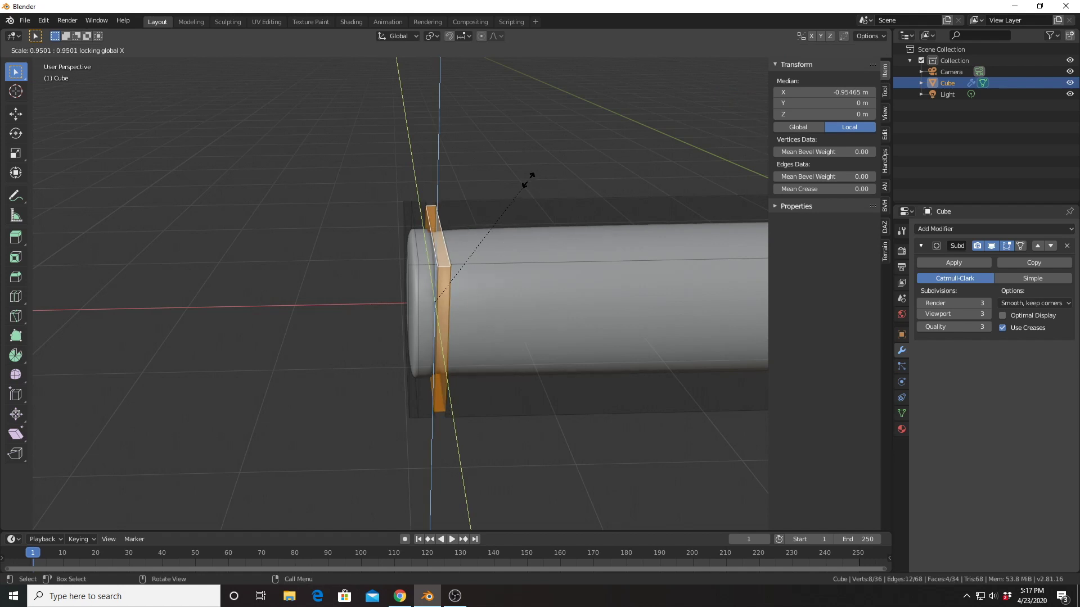
click(493, 217)
middle_drag(493, 217, 480, 242)
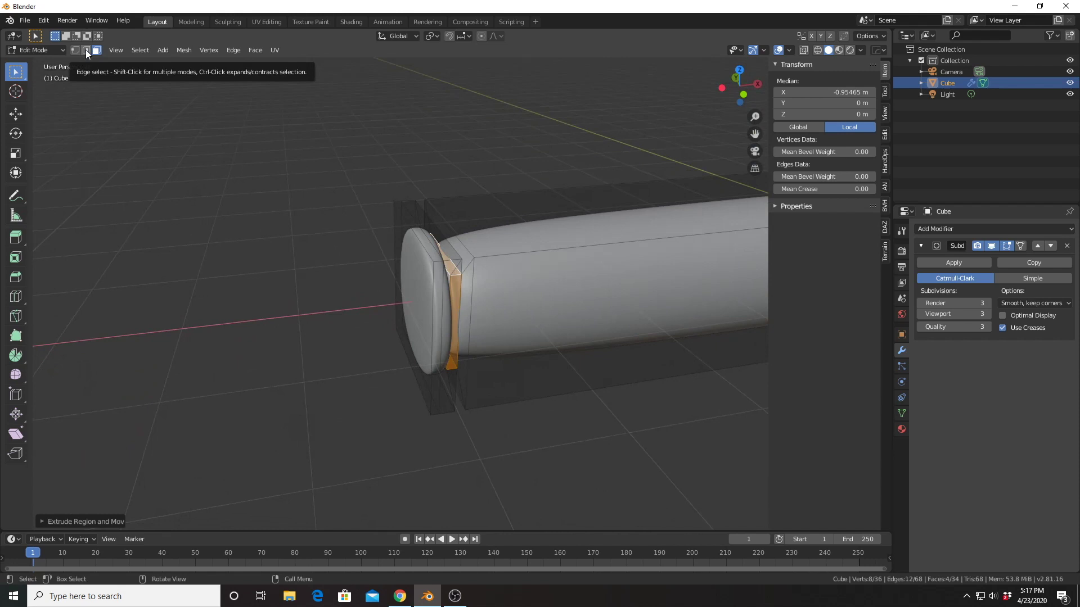
Keep only the two edge loops at the groove's floor selected, without their connecting edges, and crease them to 1.00.
click(86, 51)
middle_drag(457, 272, 495, 266)
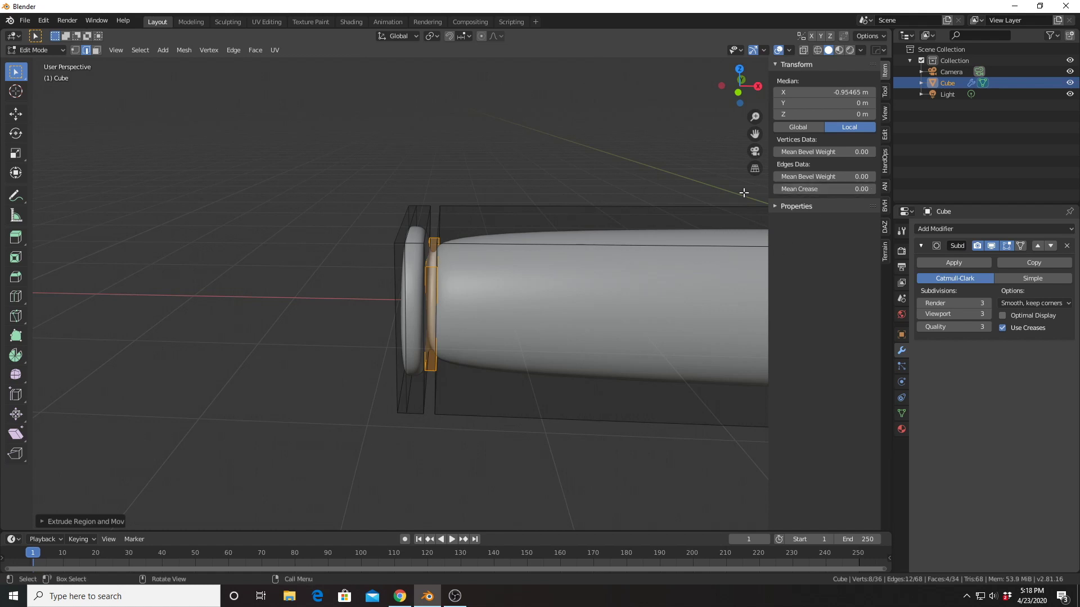
mouse_move(451, 257)
middle_down()
mouse_move(453, 249)
mouse_move(432, 253)
middle_up()
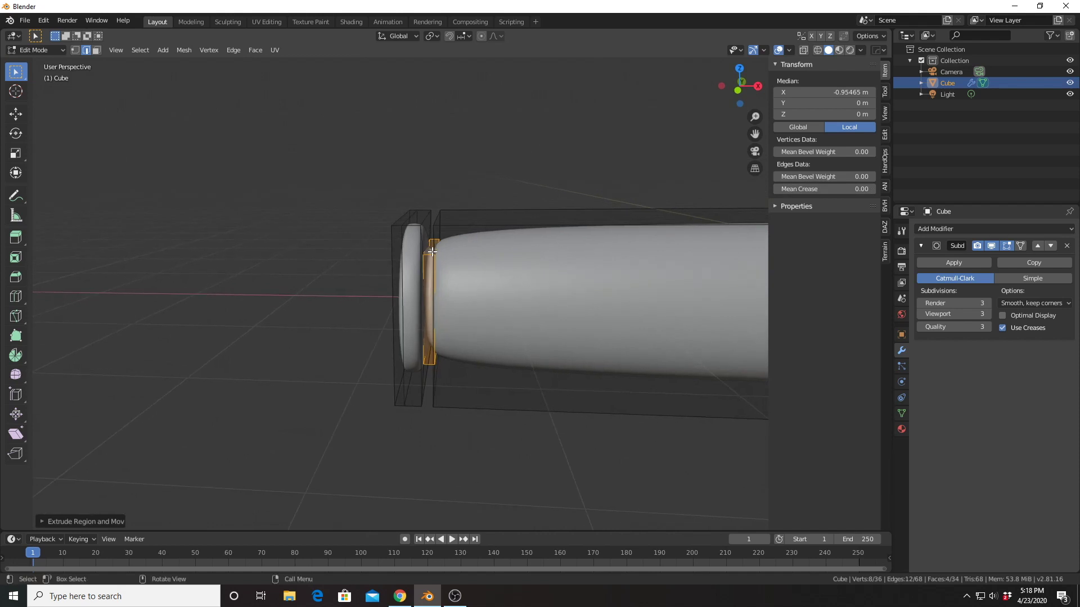
scroll(431, 253, up, 3)
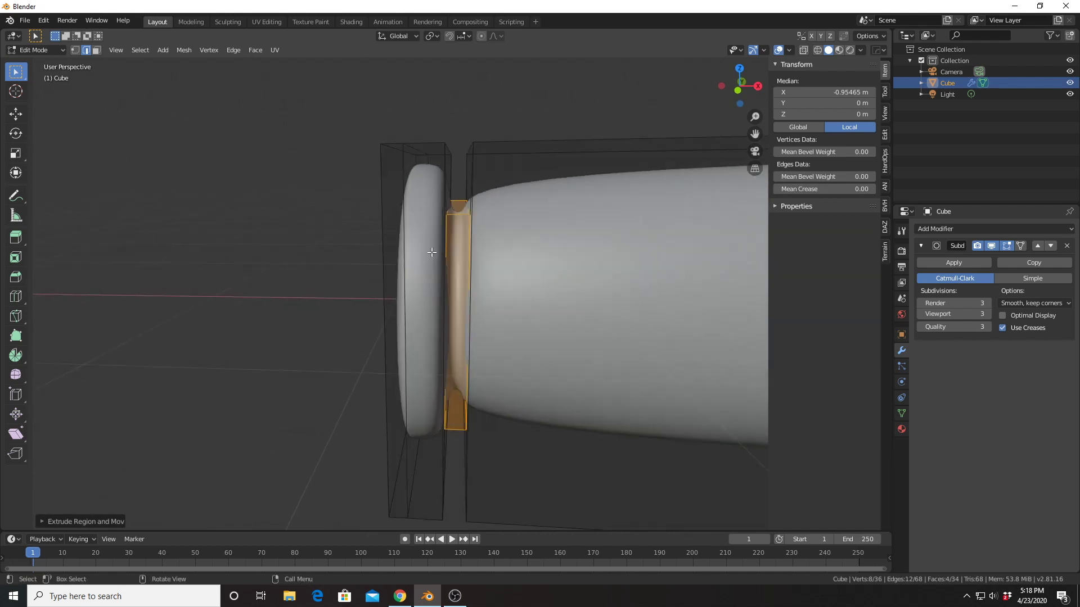
shift+click(457, 214)
shift+click(460, 198)
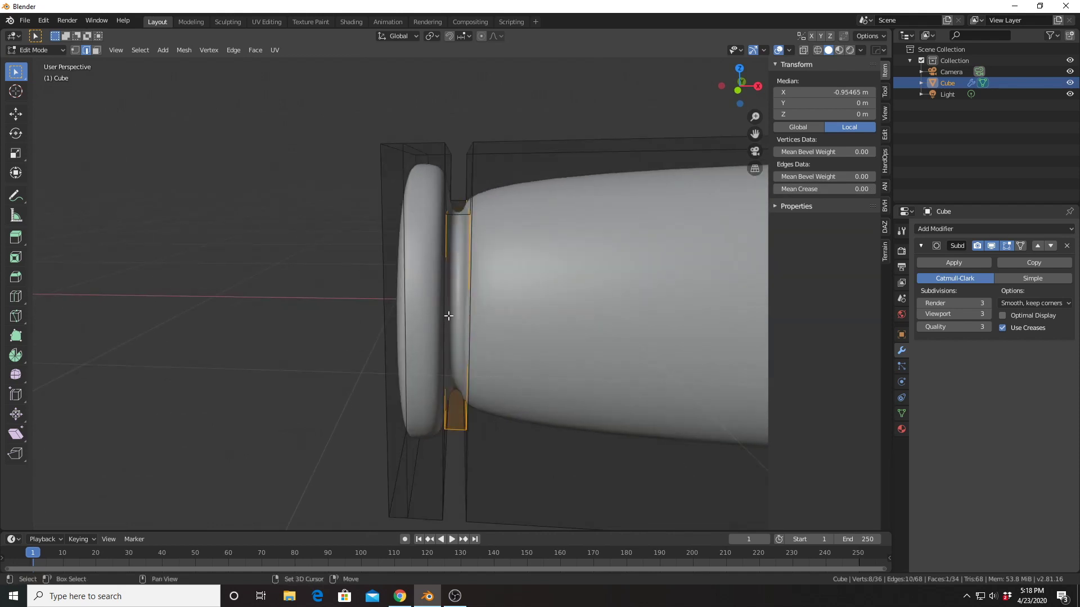
shift+click(455, 431)
middle_drag(454, 429, 397, 351)
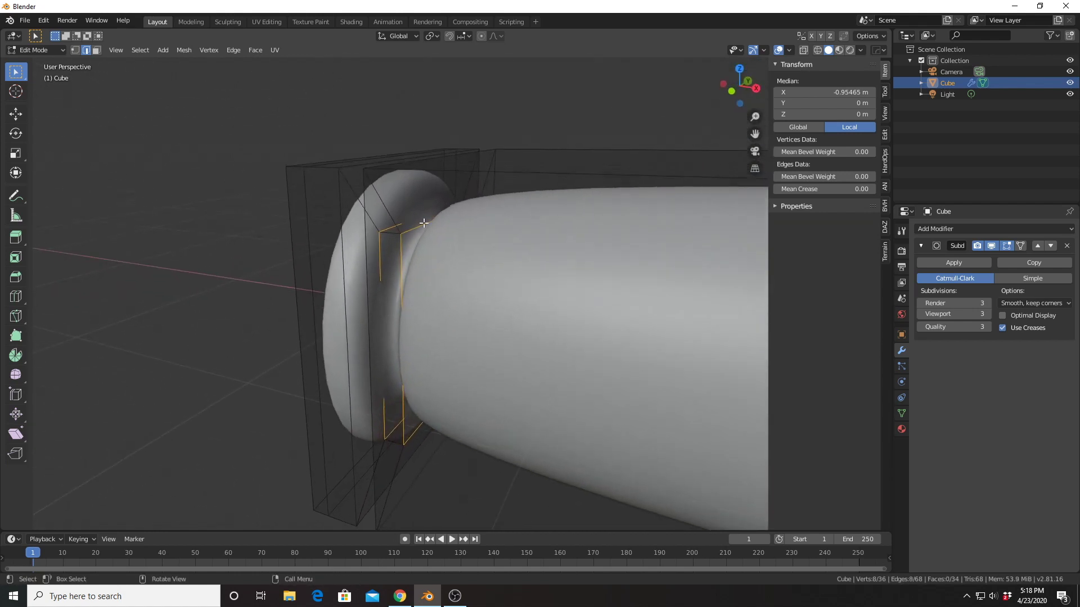
middle_drag(432, 229, 489, 221)
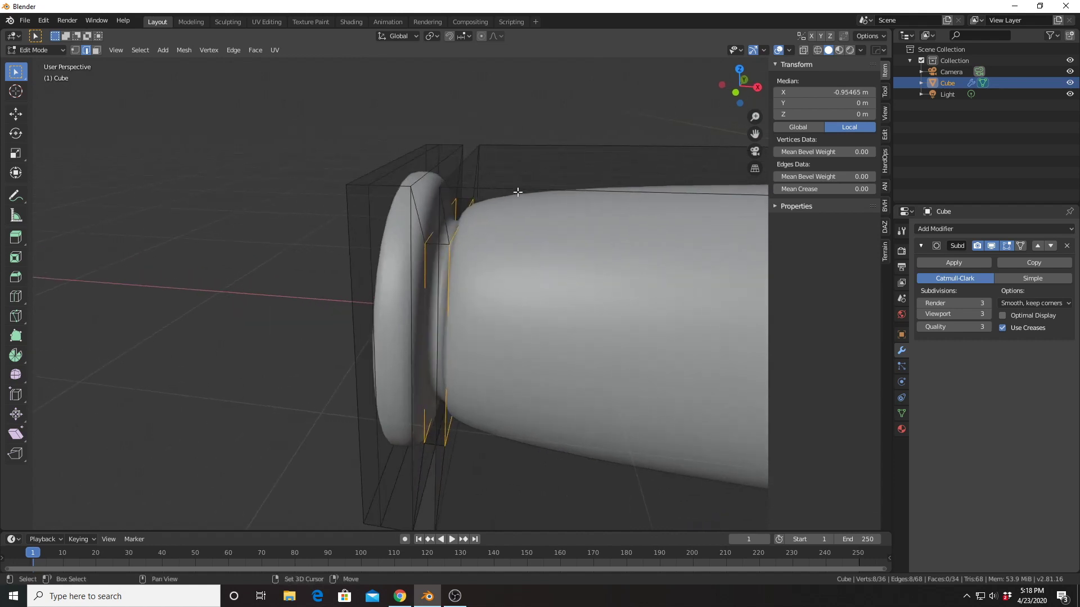
key(shift+e)
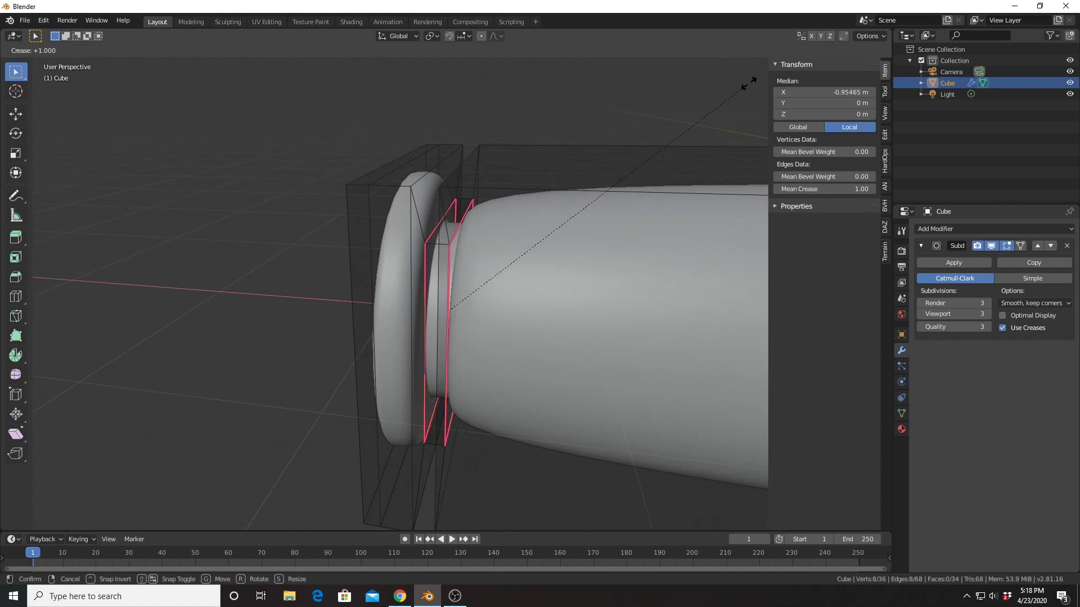
click(283, 514)
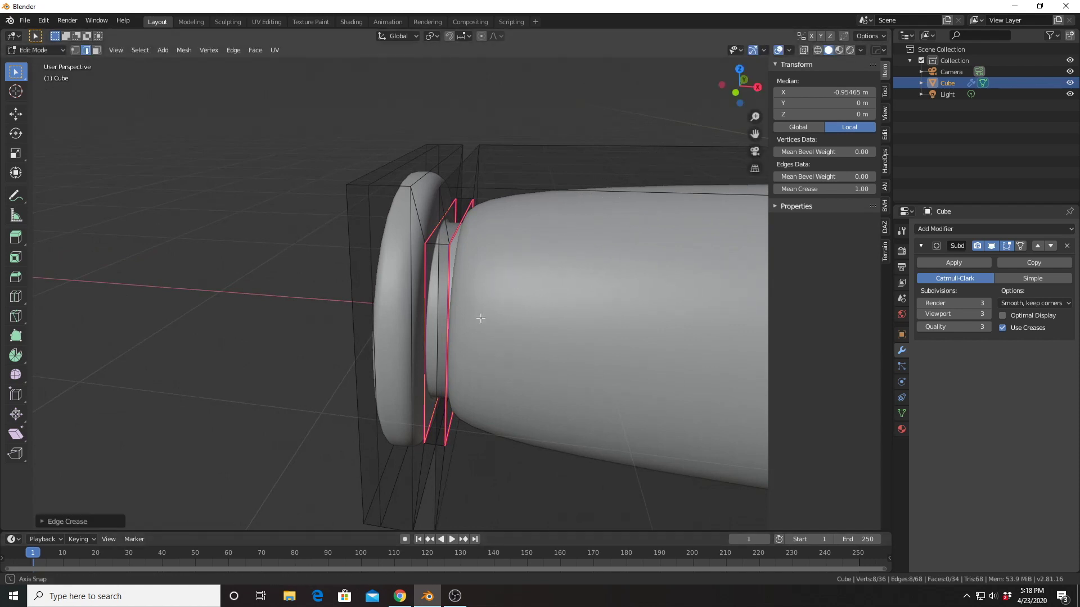
Crease the edge loop on the groove's outer rim facing the main body to about 0.99.
middle_drag(477, 320, 495, 319)
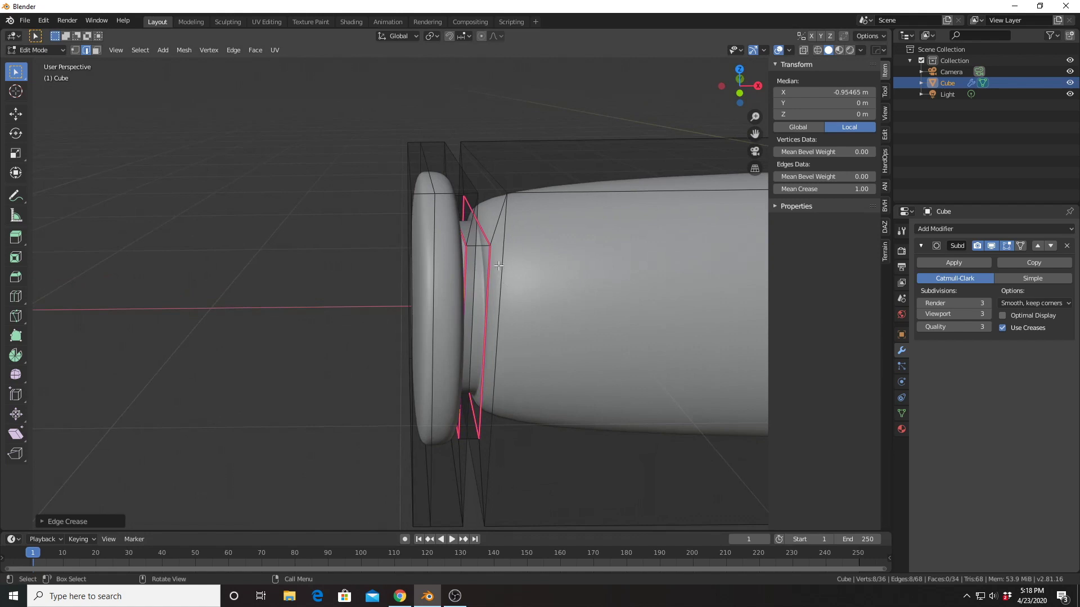
alt+click(503, 235)
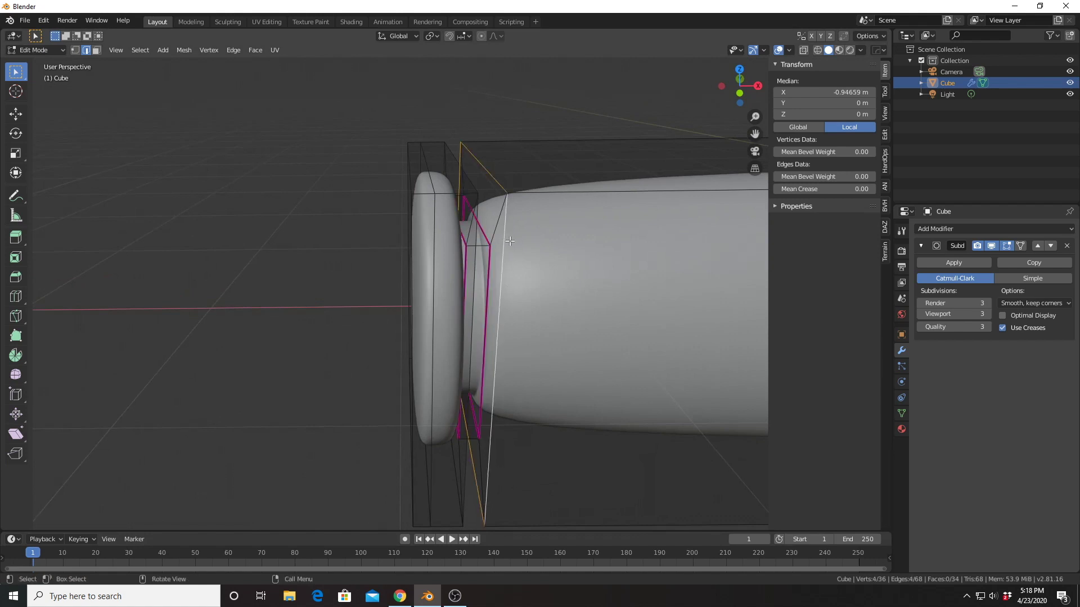
key(shift+e)
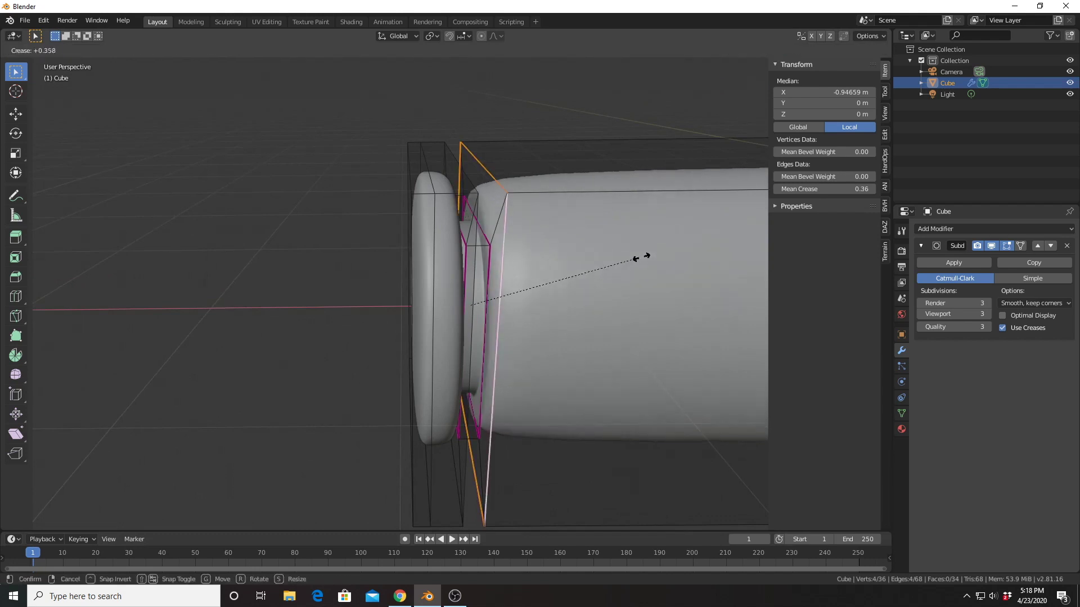
click(711, 241)
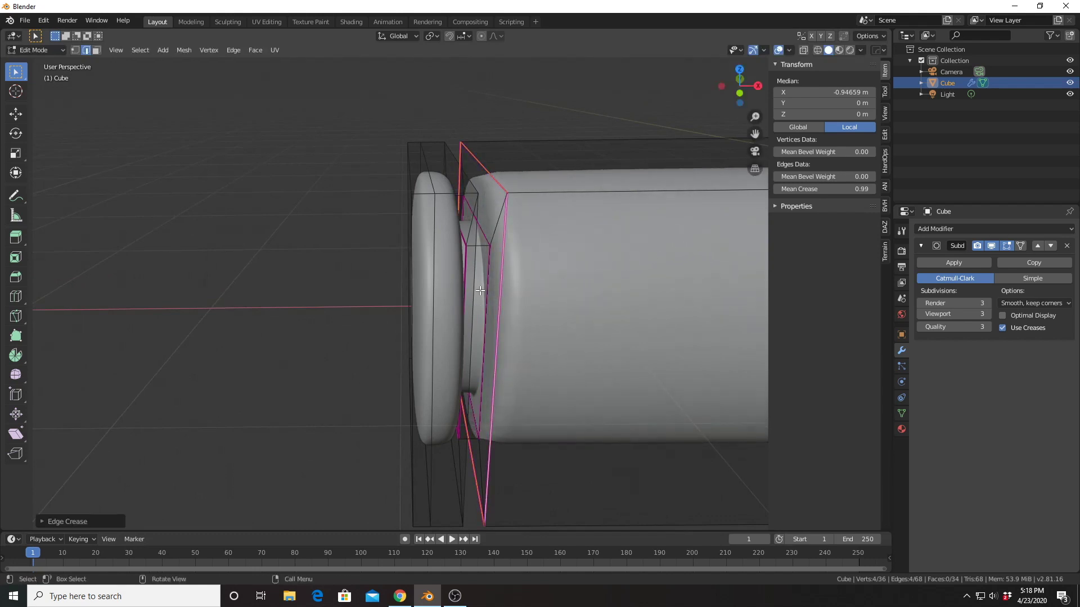
Crease the edge loop on the groove's outer rim facing the end cap to 1.00.
middle_drag(388, 251, 382, 218)
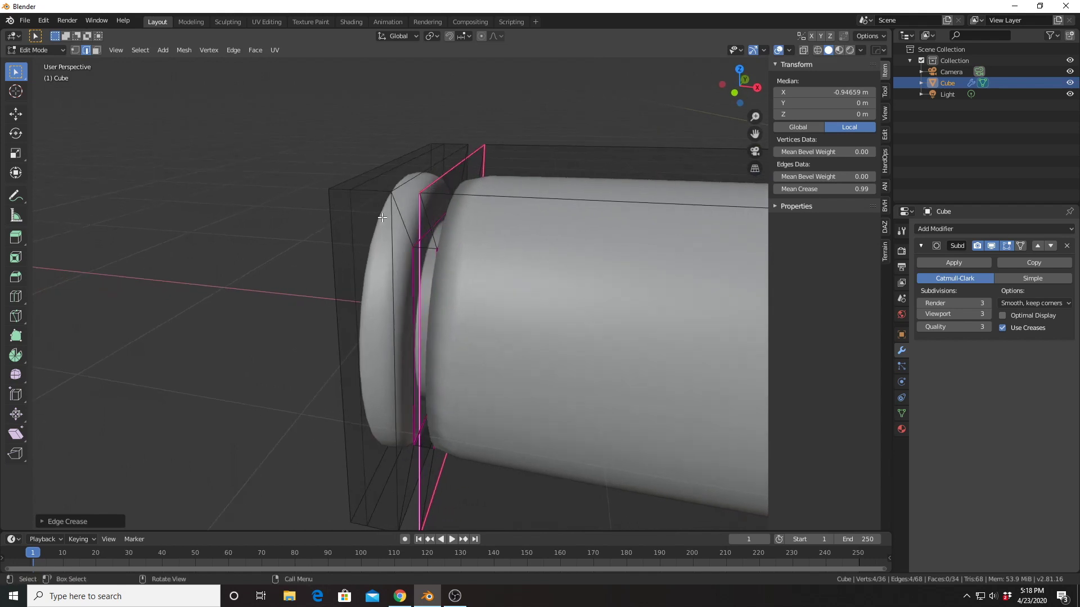
alt+click(397, 246)
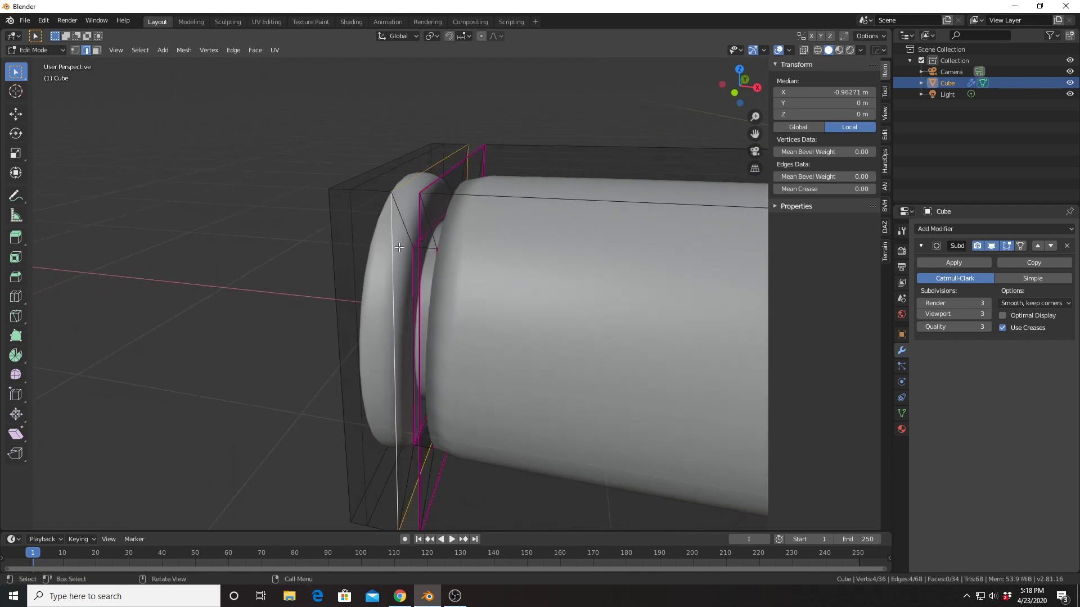
key(shift+e)
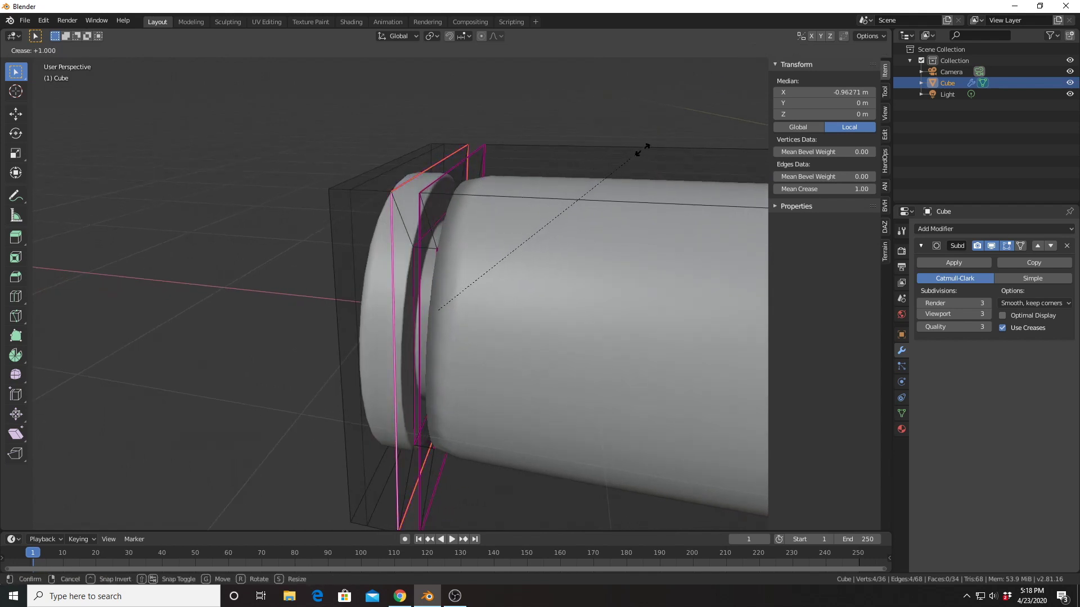
click(644, 150)
Extrude the hilt's flat end face at negative X in place and scale the new face inward.
middle_drag(464, 227, 557, 245)
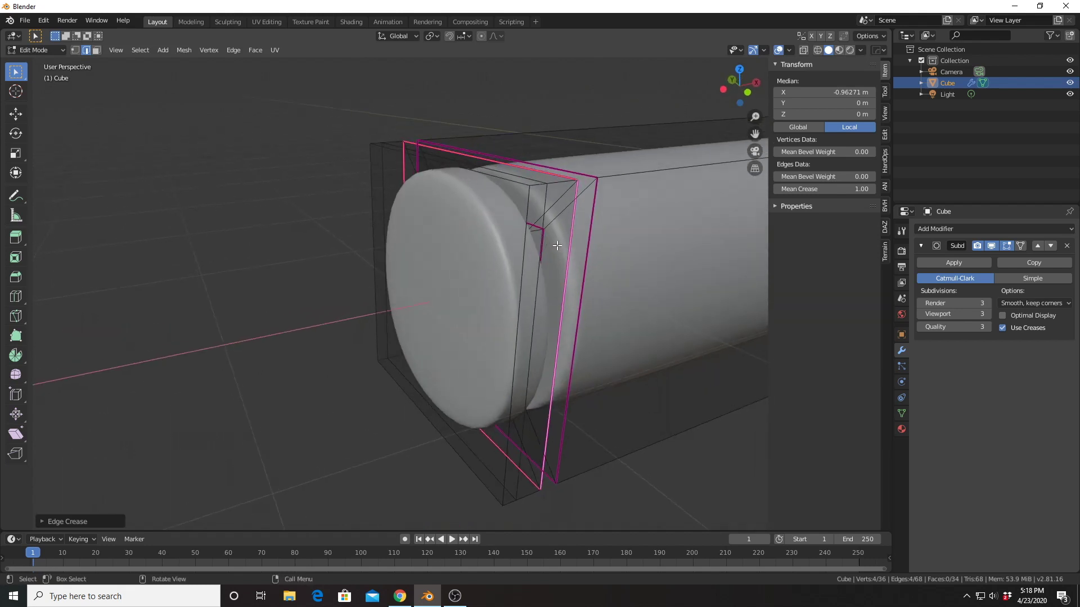
middle_drag(481, 278, 466, 277)
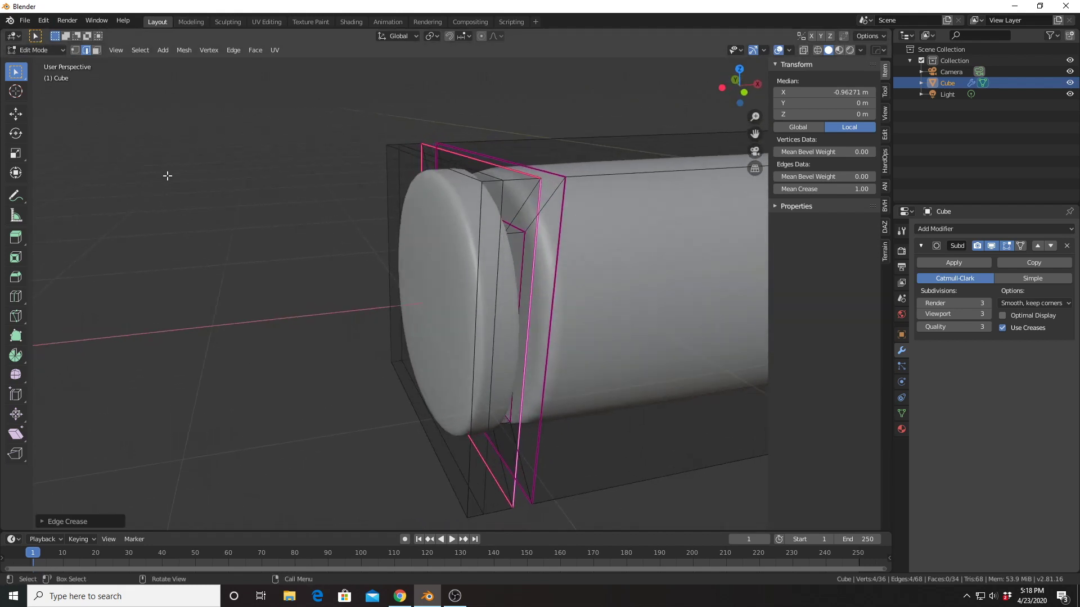
key(3)
click(446, 265)
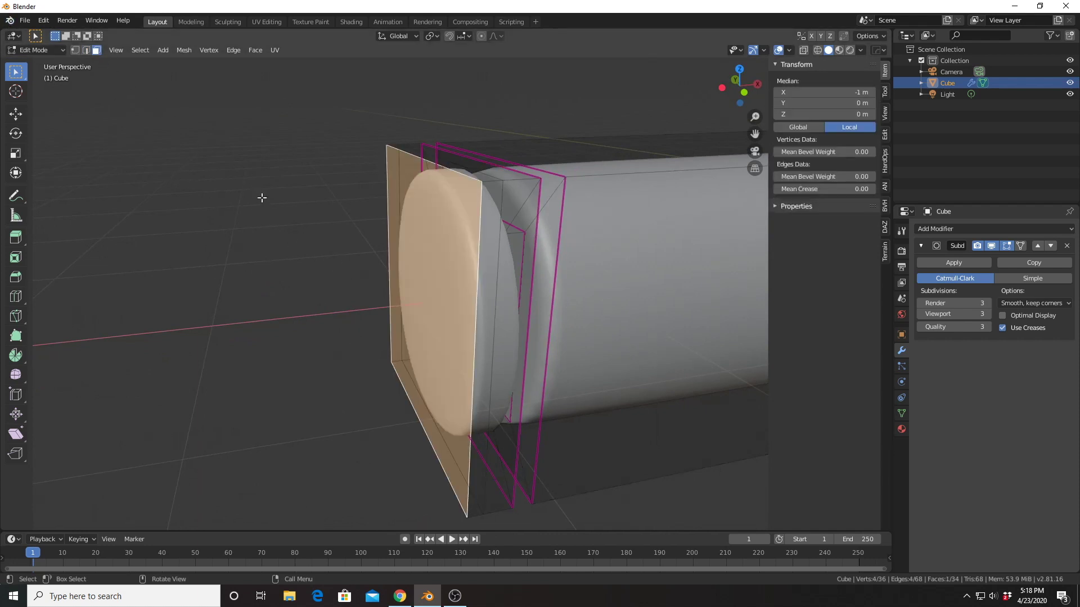
middle_drag(303, 226, 283, 222)
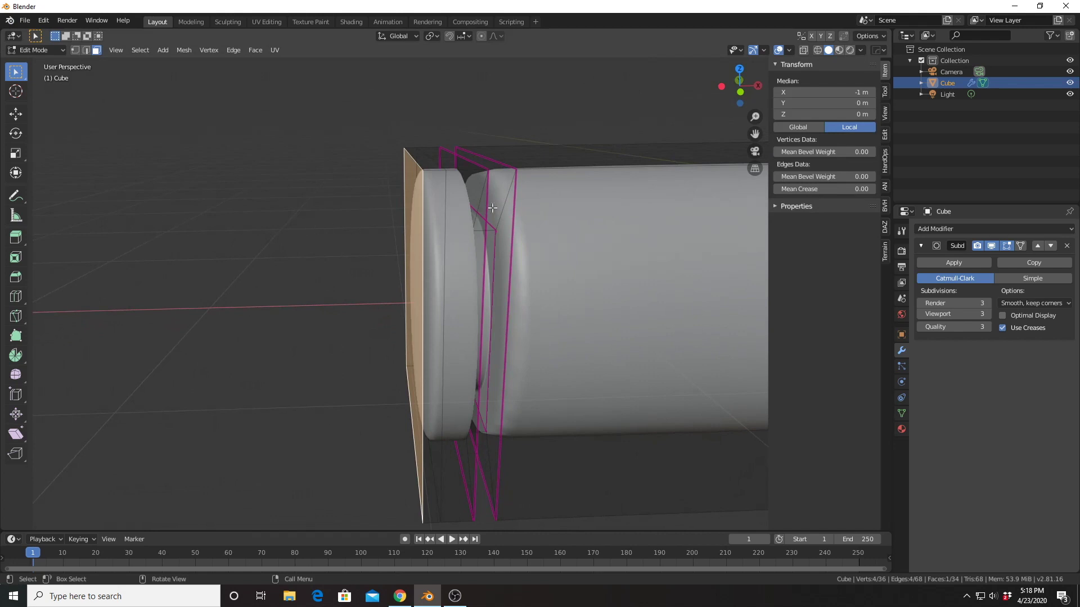
key(e)
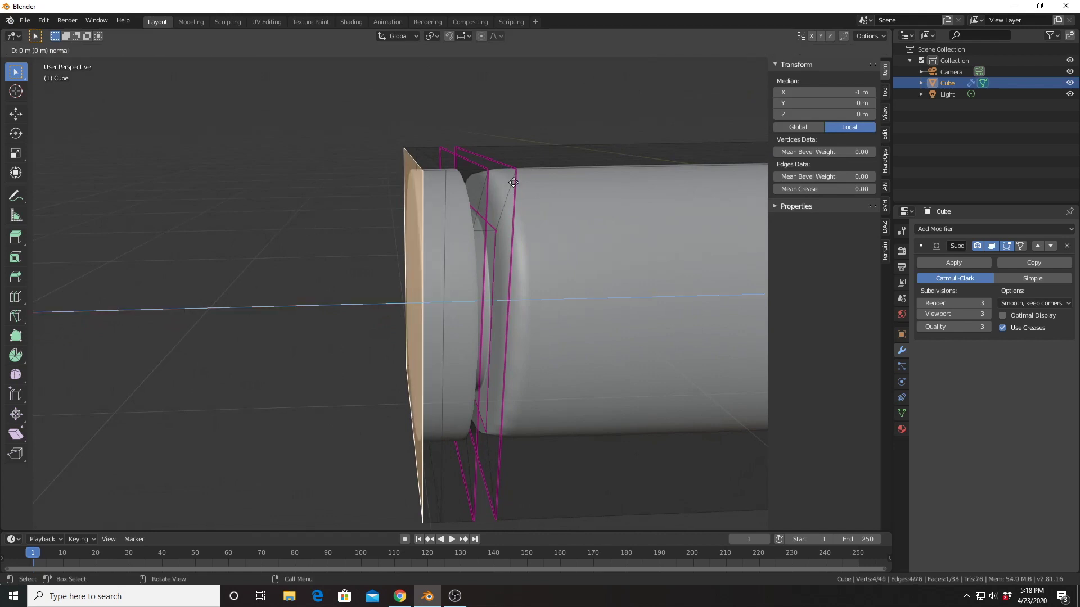
key(s)
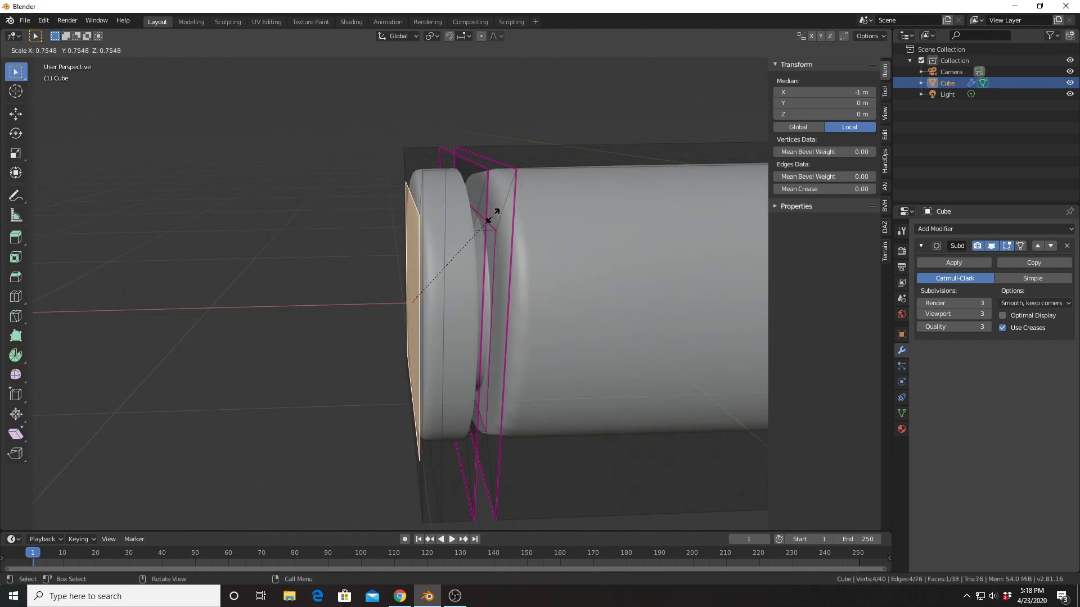
click(486, 225)
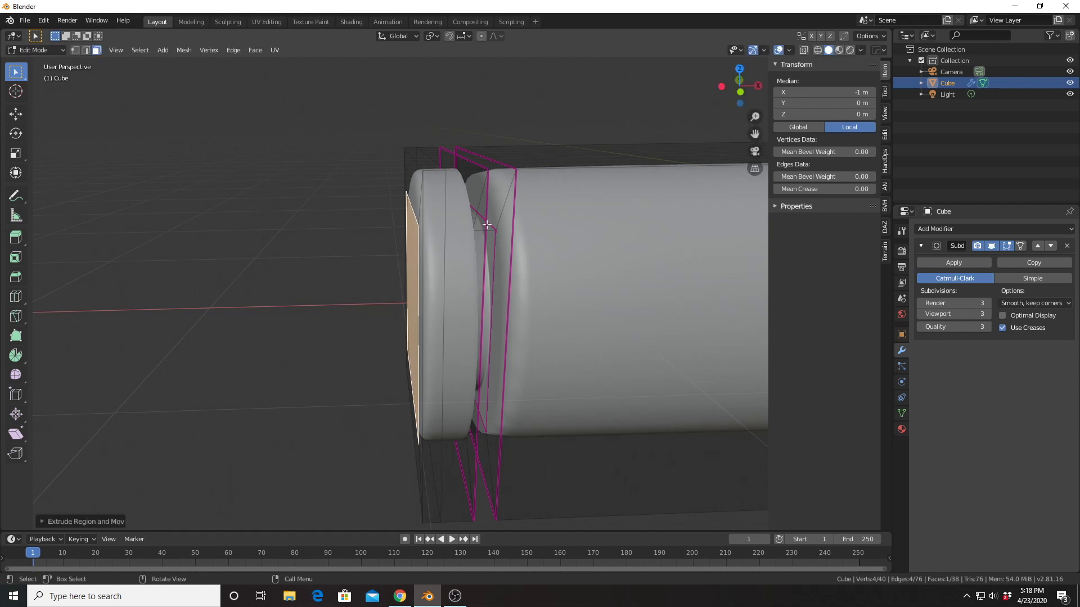
Move the scaled-down end face outward along X to about -1.054 m, tapering the end cap.
key(g)
key(x)
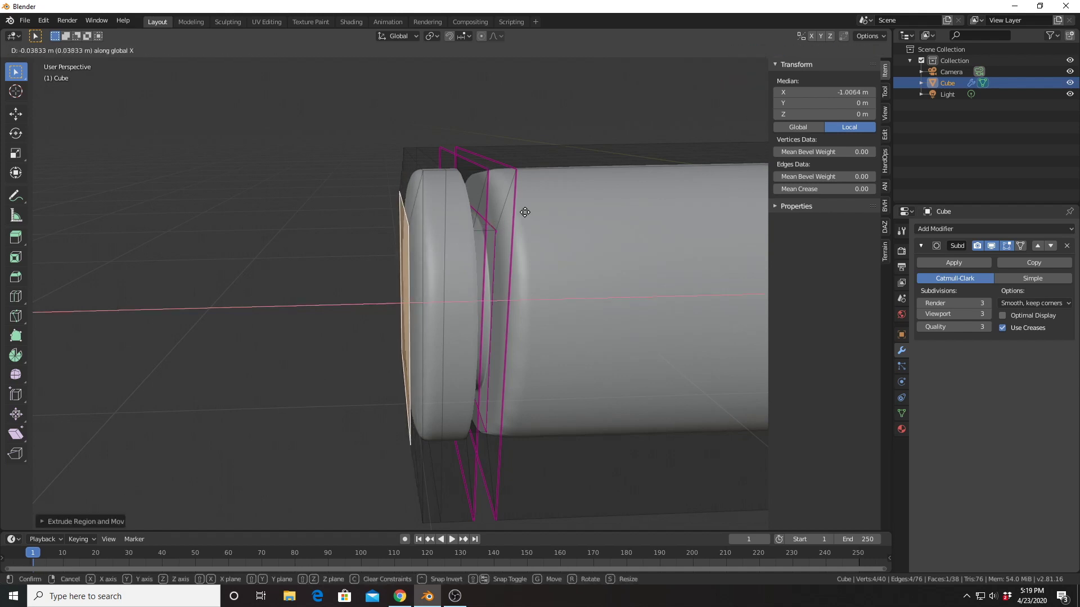
click(470, 222)
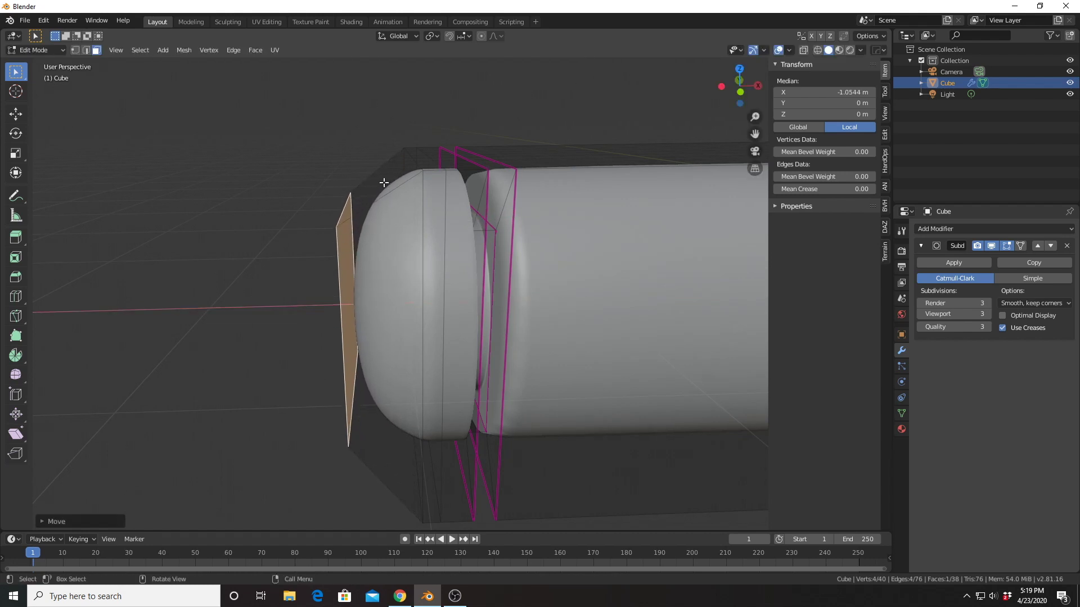
Add a loop cut around the tapered cap and slide it close to the end face, at about X -1.051 m.
middle_drag(398, 206, 413, 207)
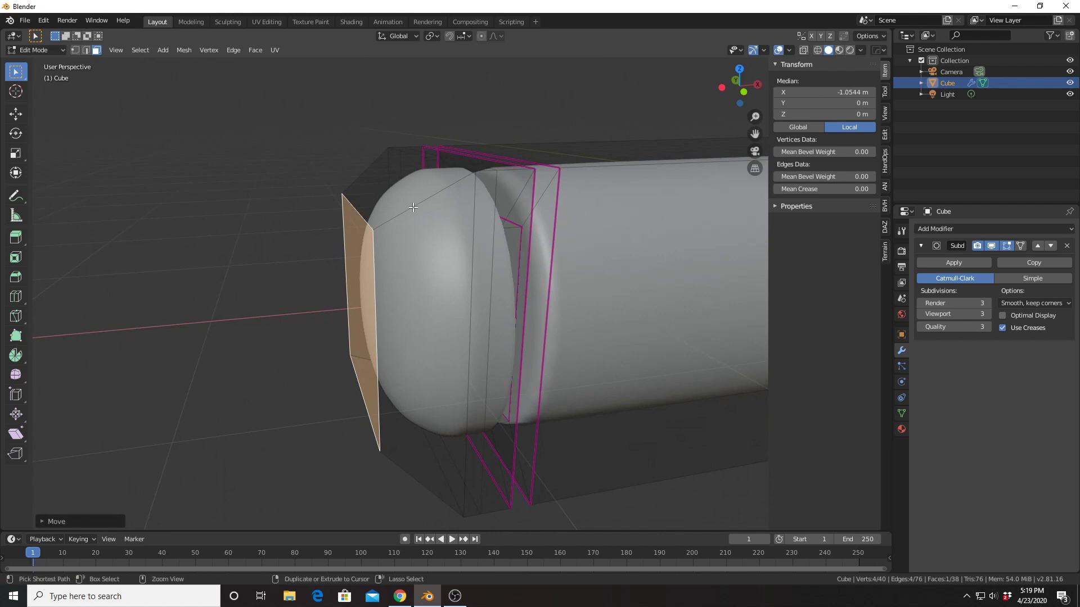
key(ctrl+r)
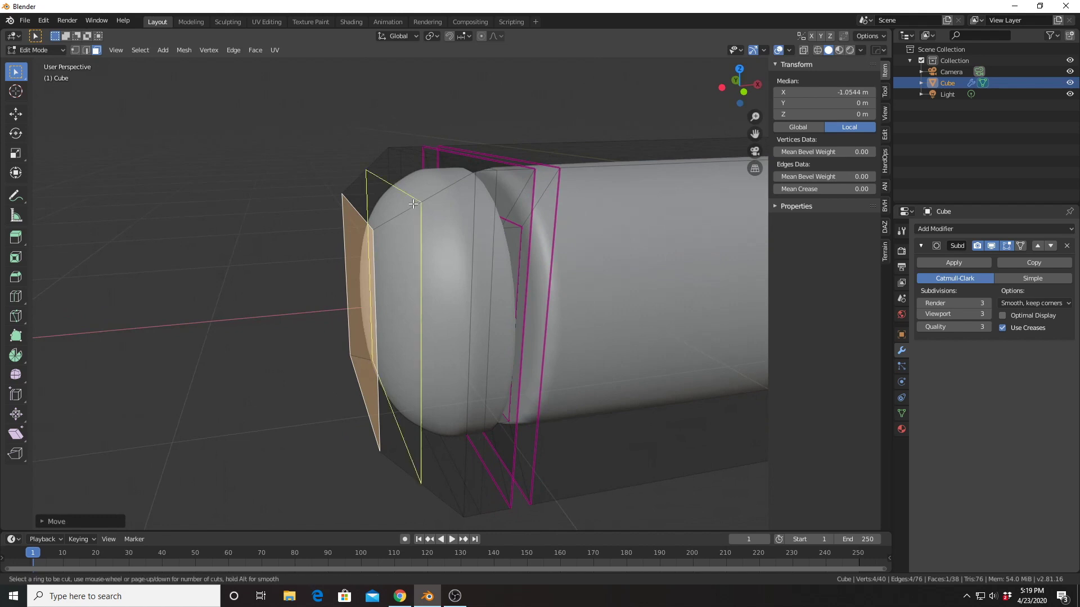
click(413, 204)
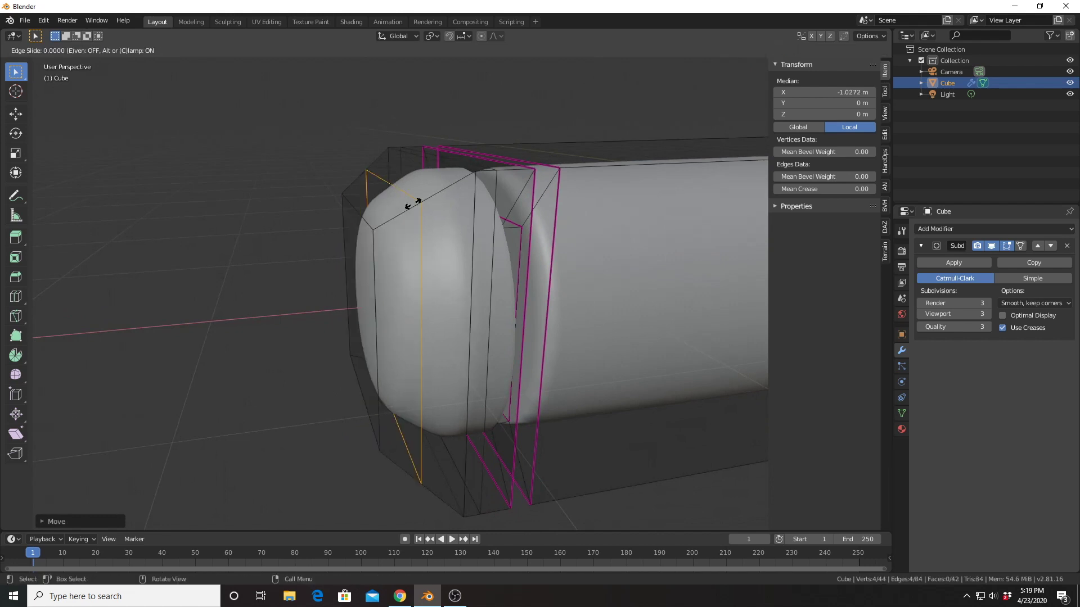
click(368, 220)
Crease the edge loop at the base of the tapered cap, at X -1 m, to 1.00.
middle_drag(368, 220, 349, 239)
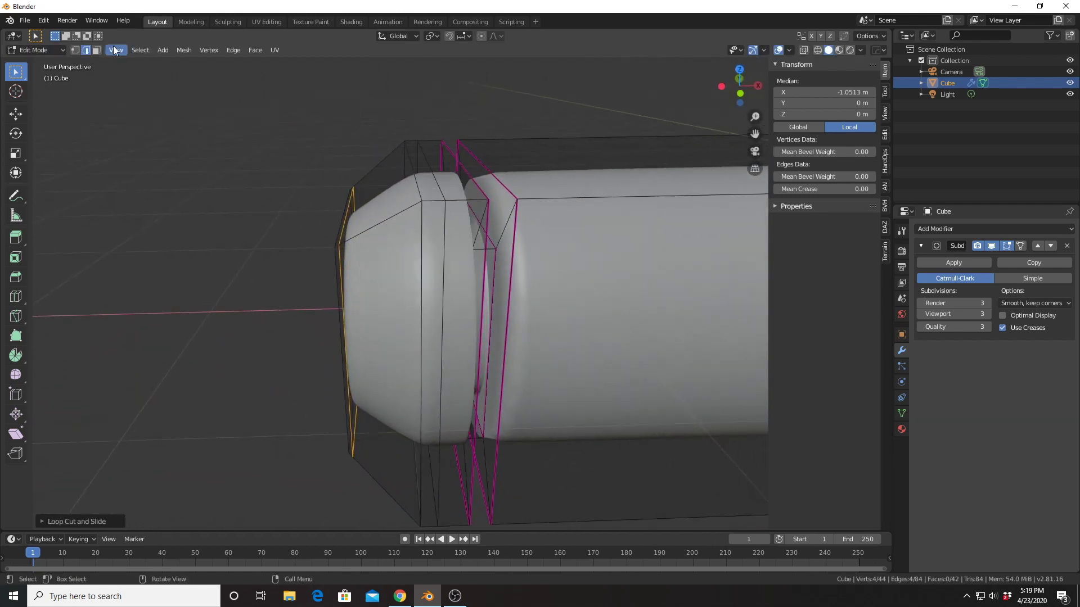
alt+click(417, 200)
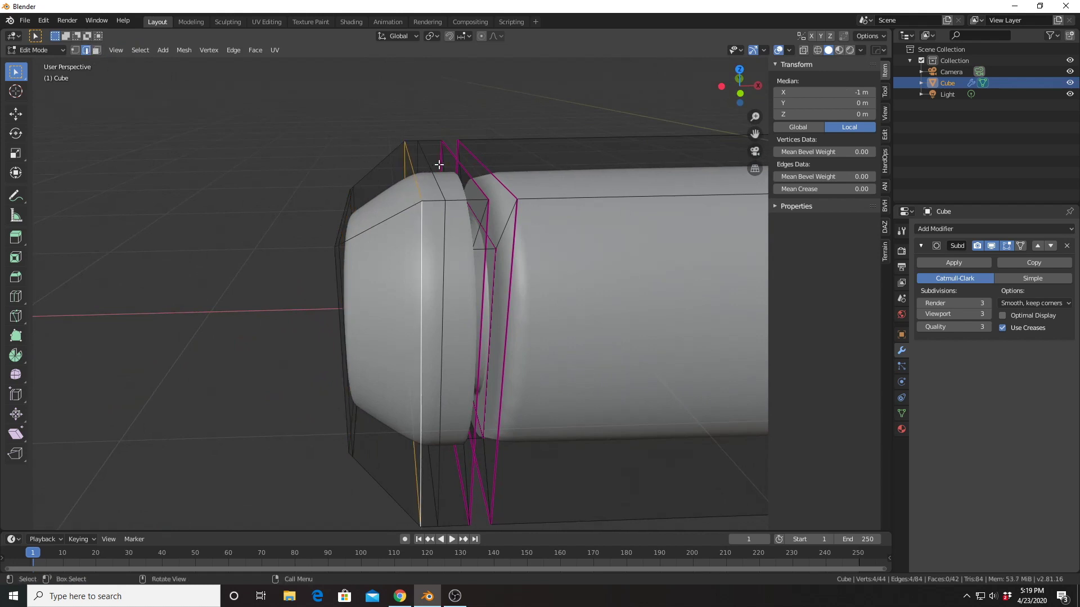
key(shift+e)
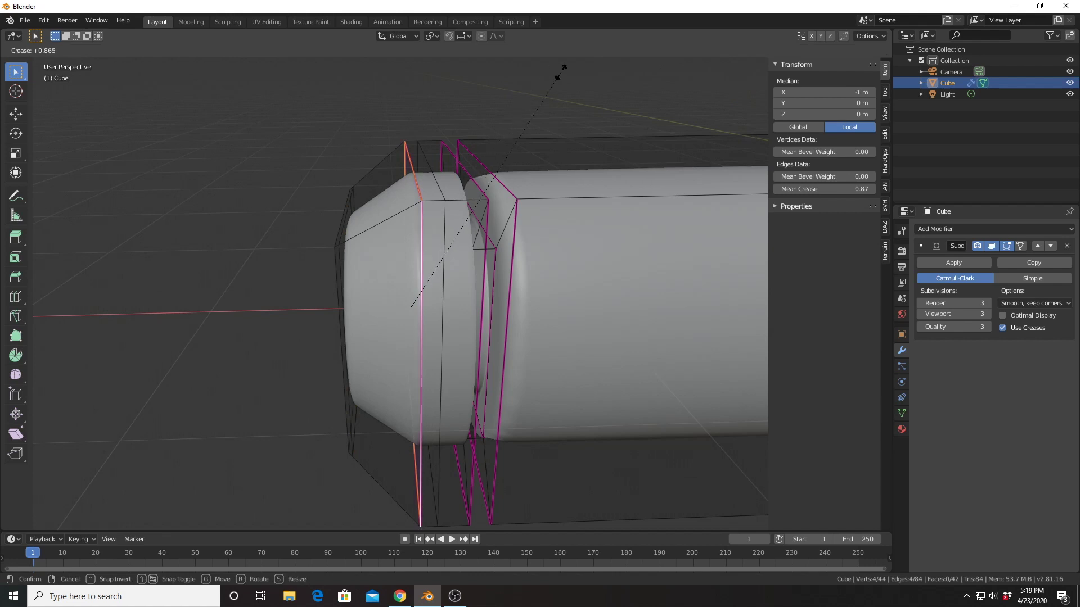
click(220, 391)
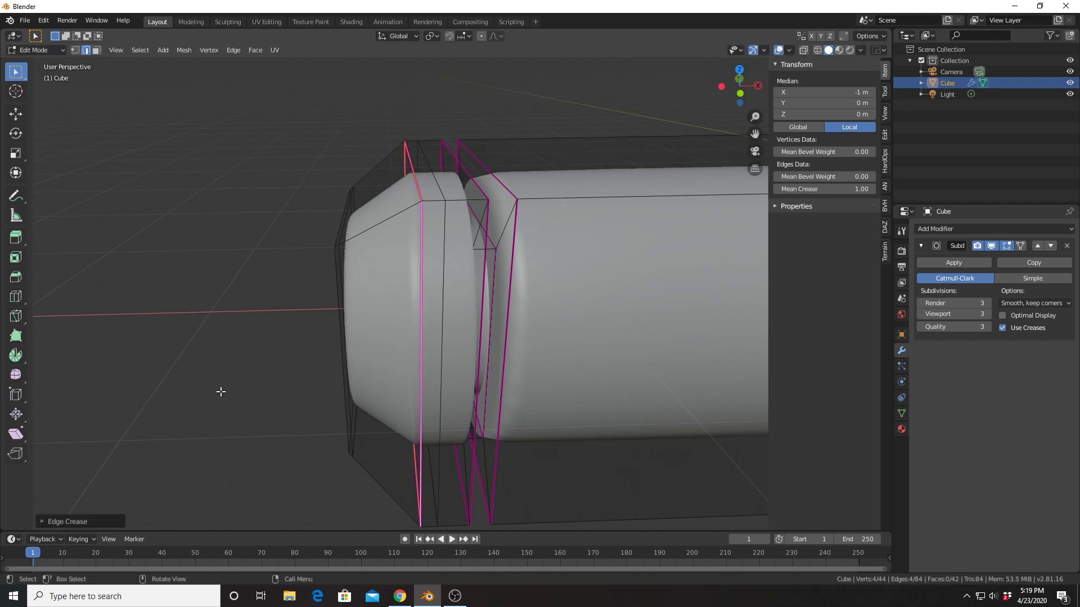
Examine the shape of the tapered, grooved end and the plain length of the hilt body.
scroll(416, 332, down, 4)
mouse_move(416, 332)
middle_down()
mouse_move(544, 315)
mouse_move(534, 304)
mouse_move(405, 333)
mouse_move(418, 328)
middle_up()
scroll(404, 332, up, 1)
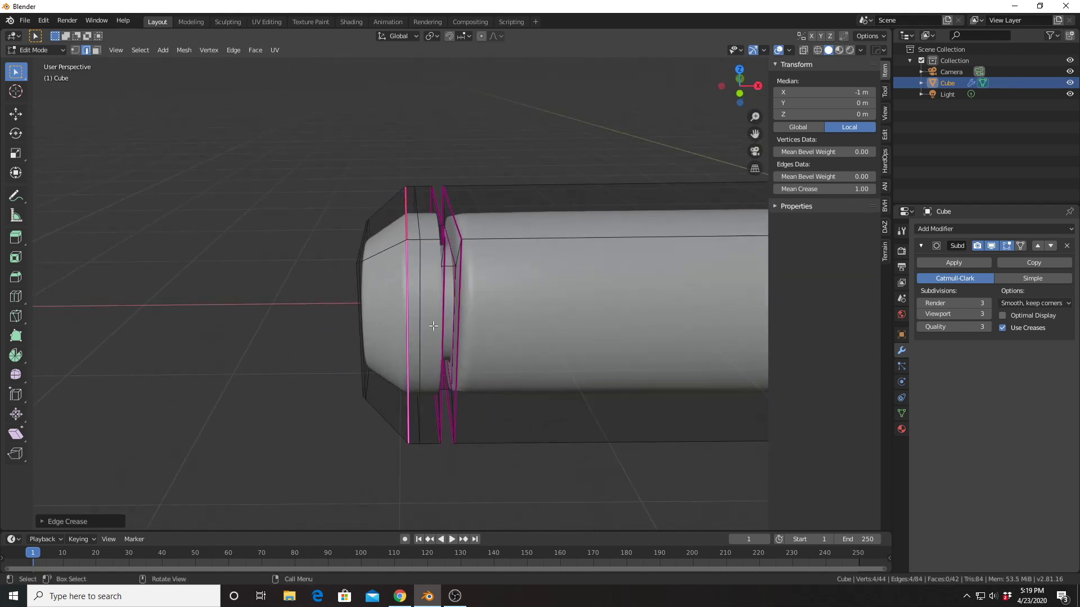
scroll(433, 326, down, 2)
scroll(432, 327, up, 1)
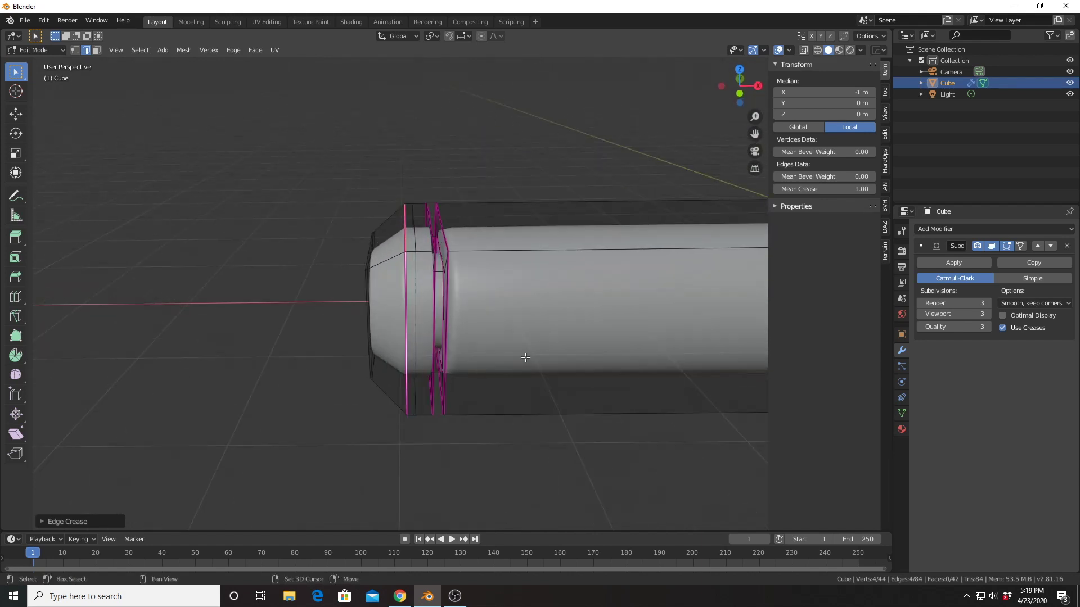
shift+middle_drag(548, 330, 107, 335)
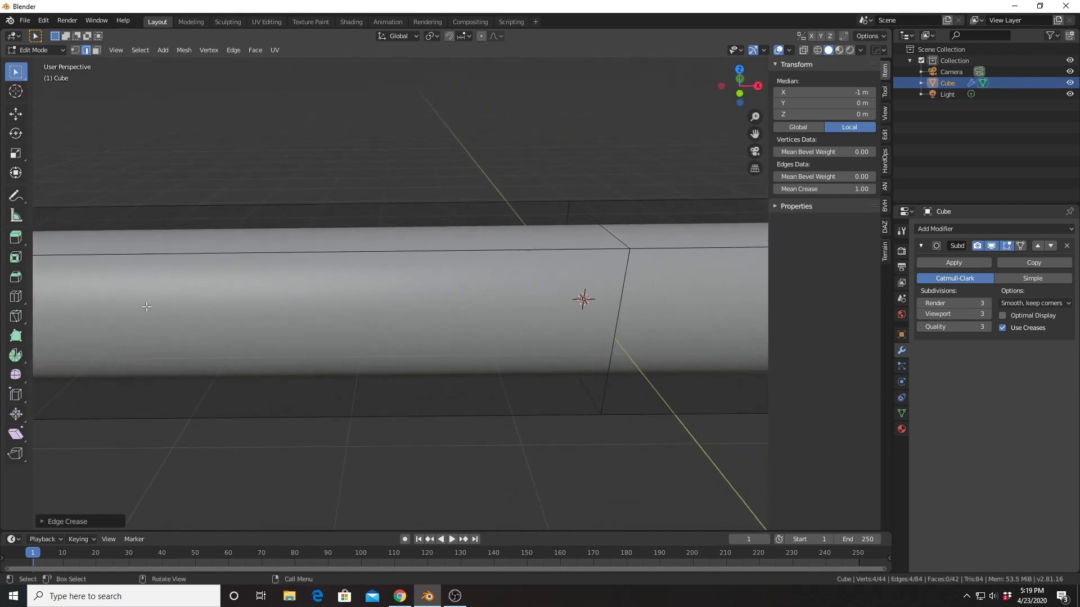
scroll(169, 291, down, 6)
scroll(184, 287, up, 1)
scroll(183, 288, up, 2)
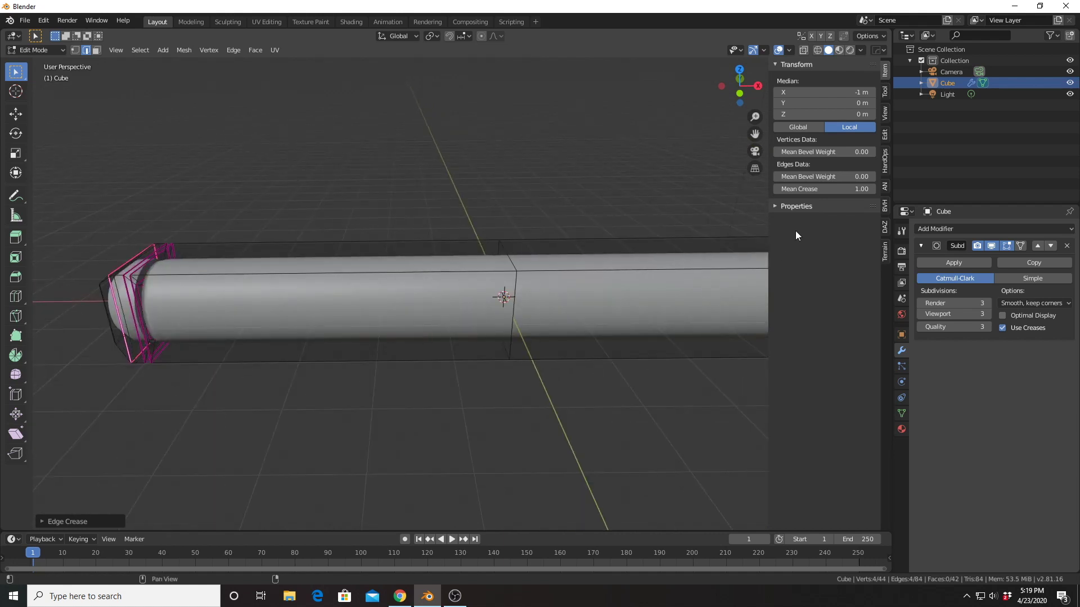
Rename the Cube object as Hilt.
click(902, 335)
click(961, 231)
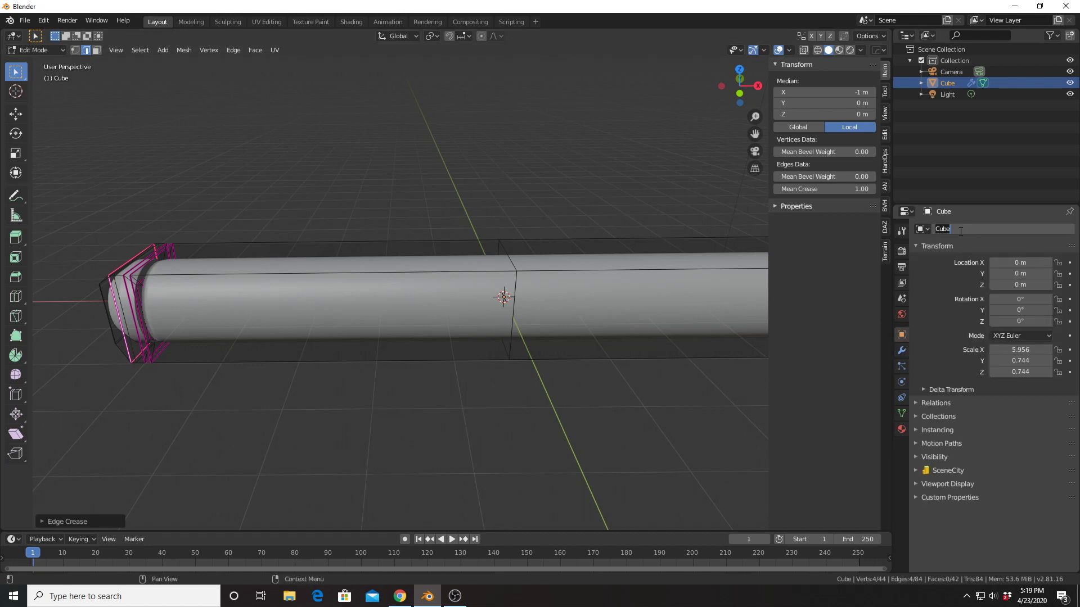
text(Hilt)
key(Return)
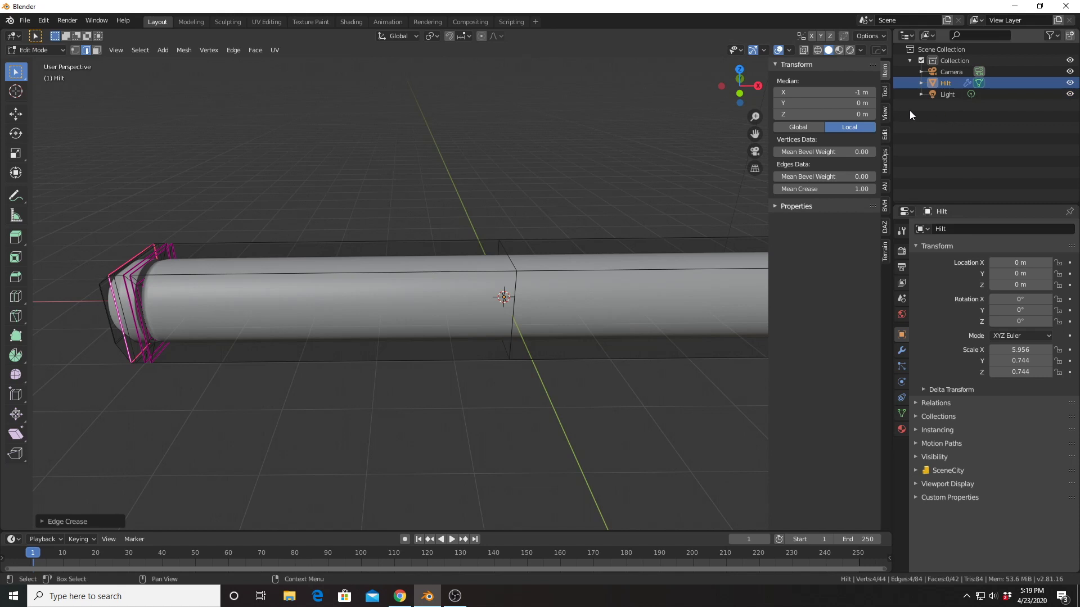
Move the Hilt object into a new collection named Saber.
key(m)
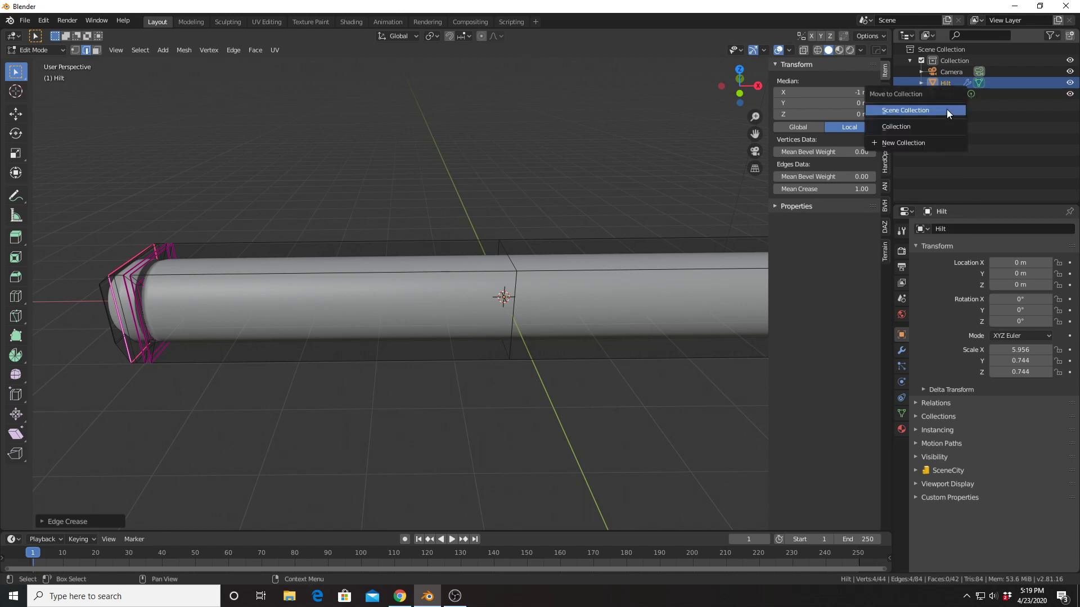
click(909, 141)
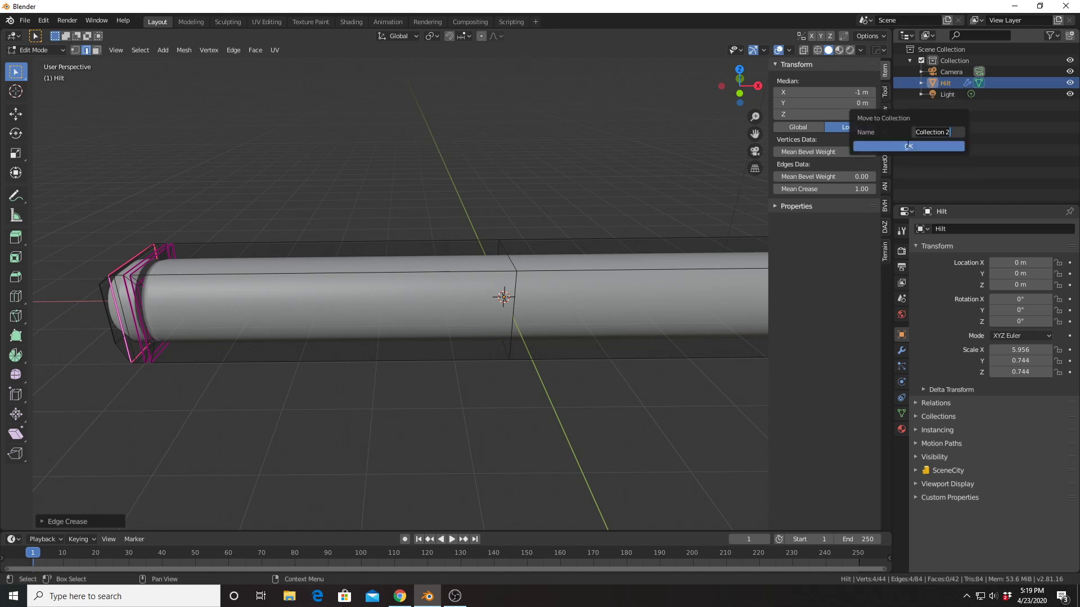
key(ctrl+a)
text(Saber)
key(Return)
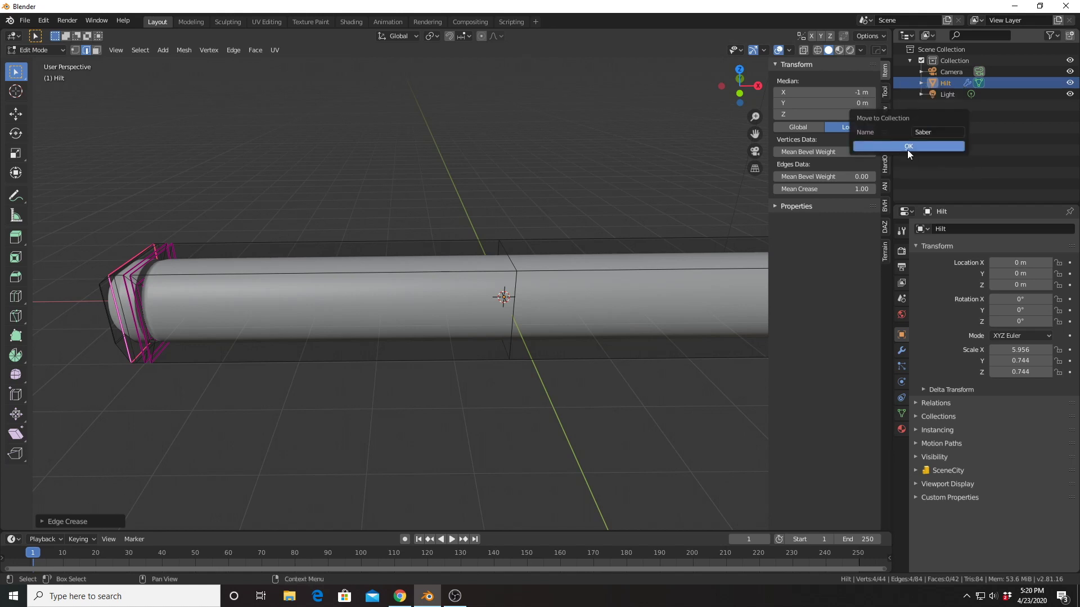
click(907, 148)
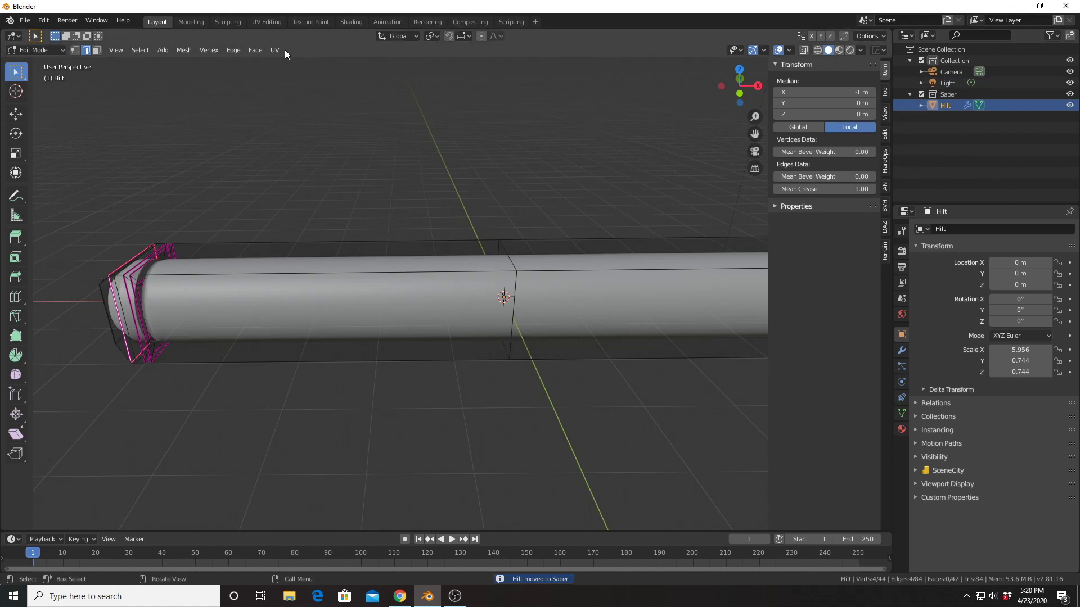
Save the file as Lightsaber.blend in the H:\Lightsaber folder.
key(super)
click(353, 2)
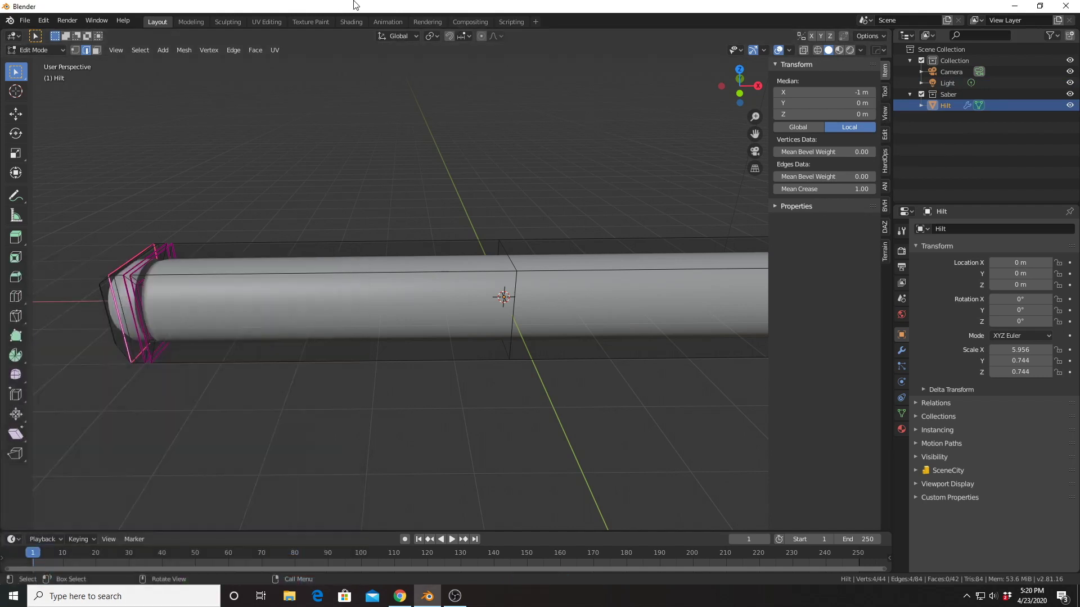
key(ctrl+s)
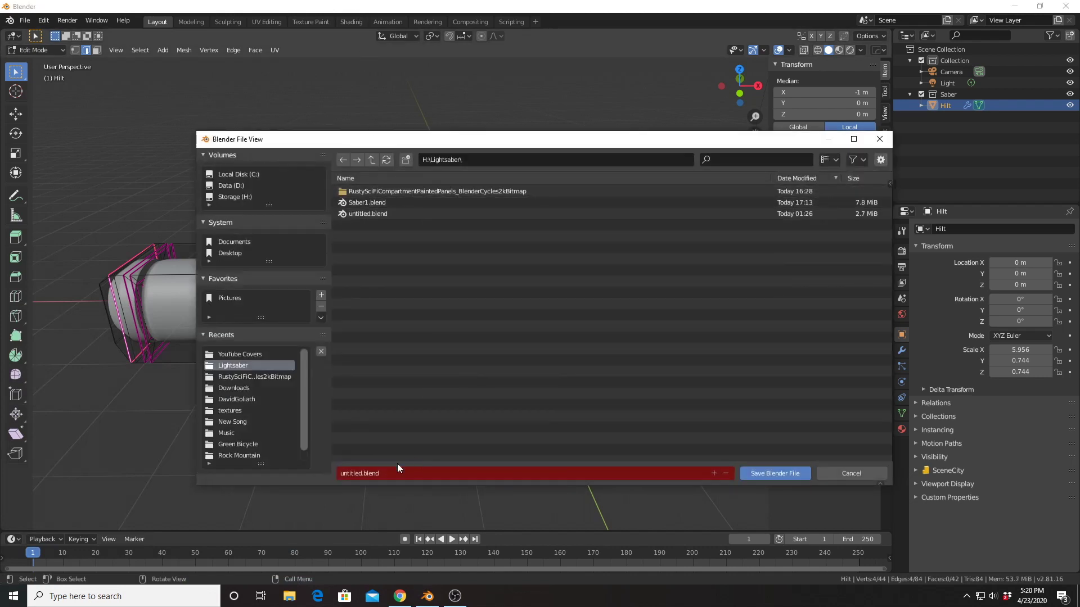
click(352, 471)
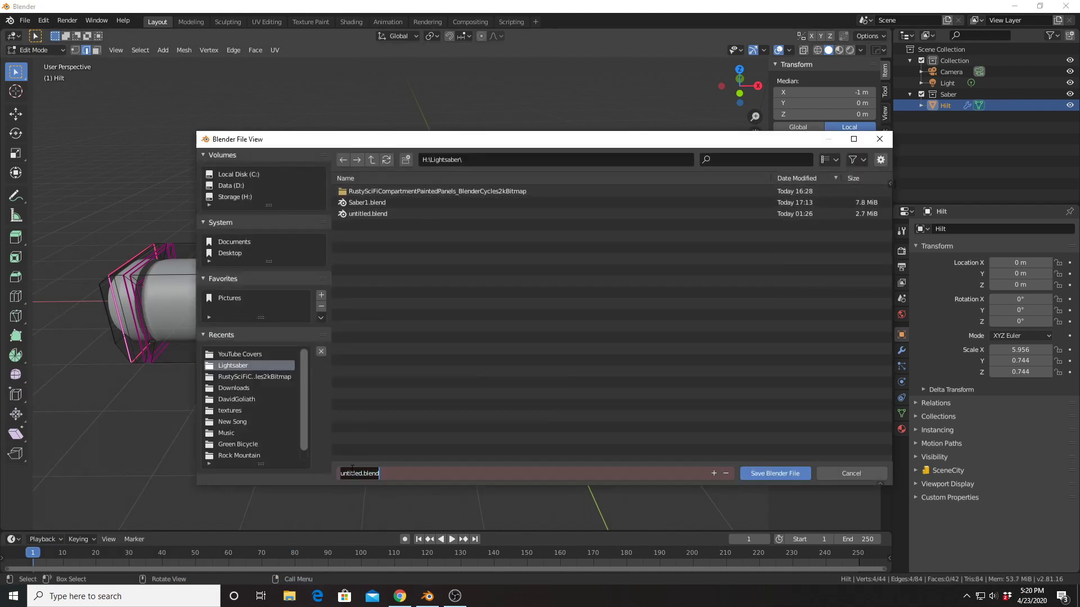
text(Lightsaber)
key(Return)
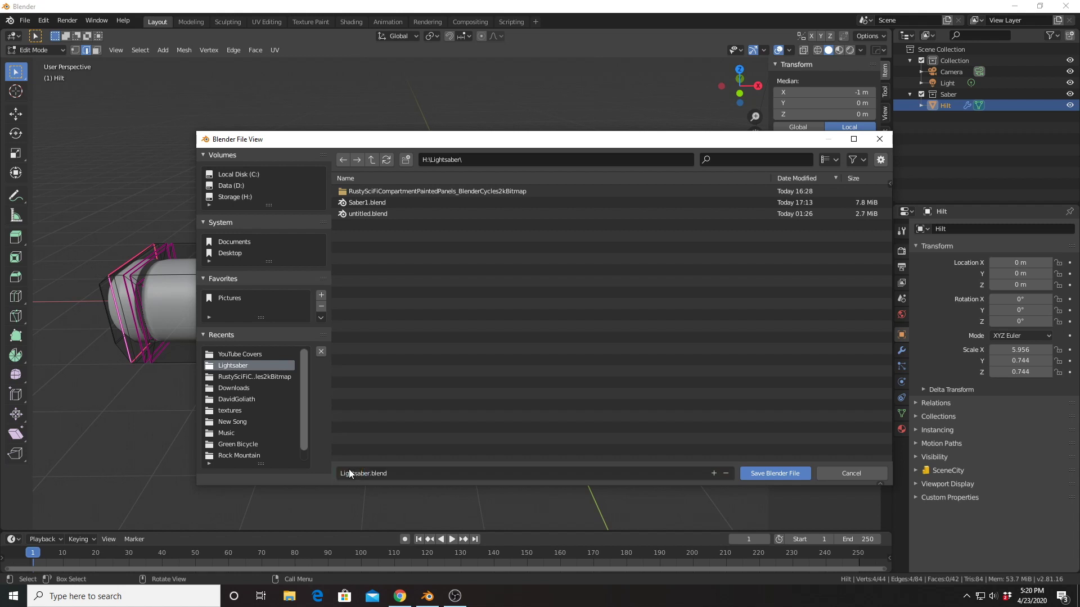
click(785, 475)
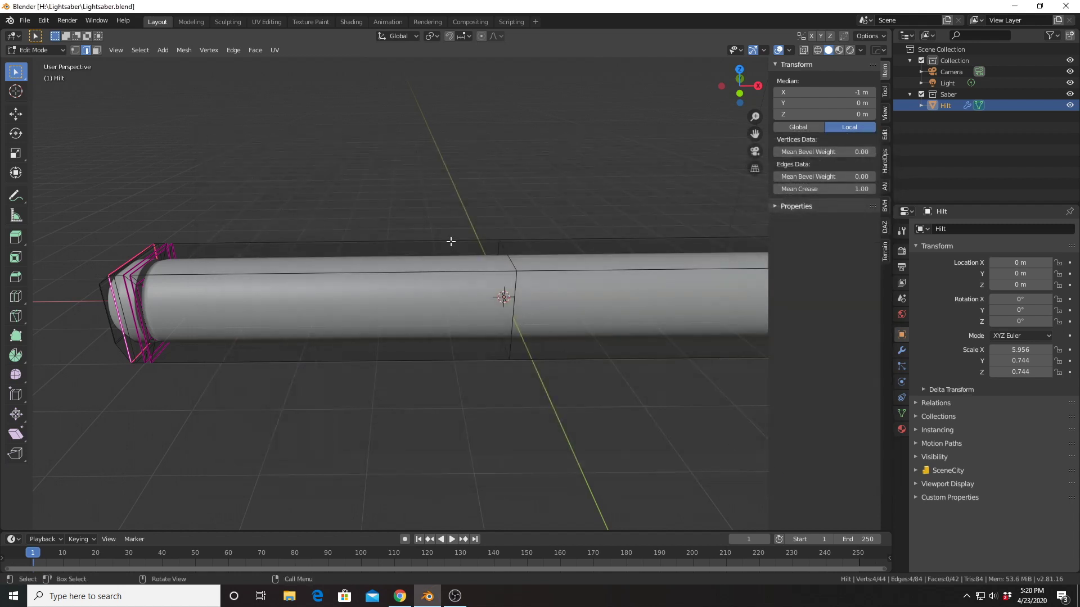
scroll(517, 263, up, 4)
middle_drag(549, 263, 540, 242)
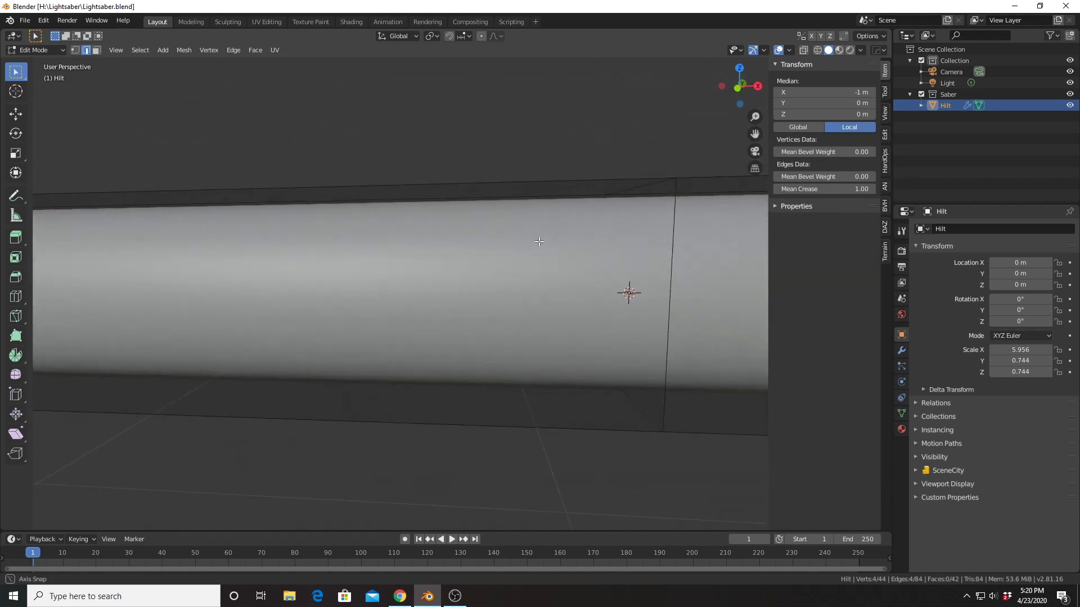
Cut an edge loop around the plain length of the hilt at about X -0.138 m, between the centre loop and the grooved end.
scroll(540, 241, down, 3)
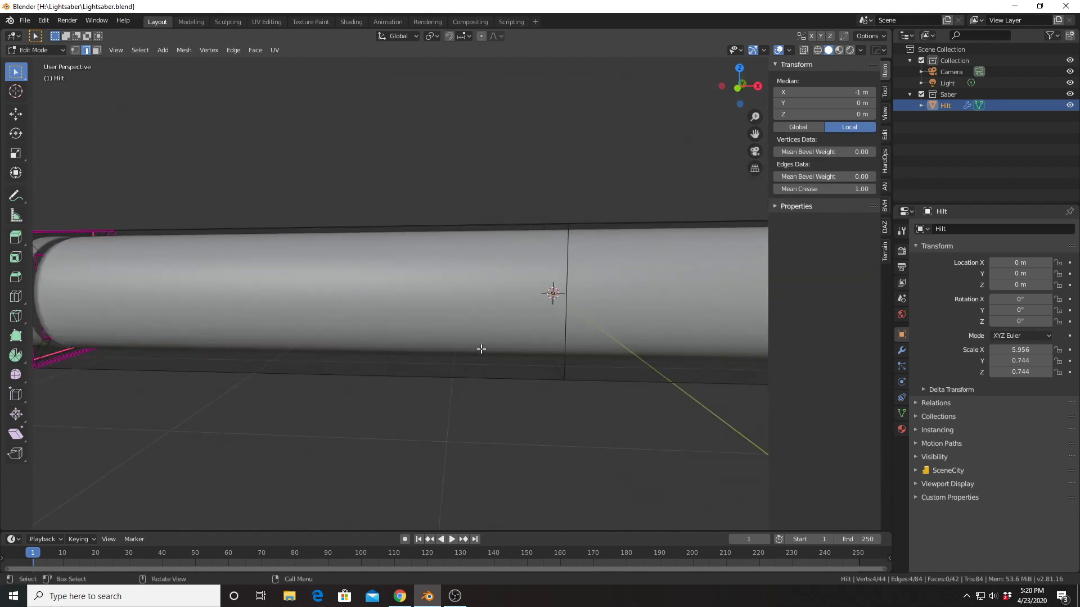
middle_drag(451, 239, 477, 242)
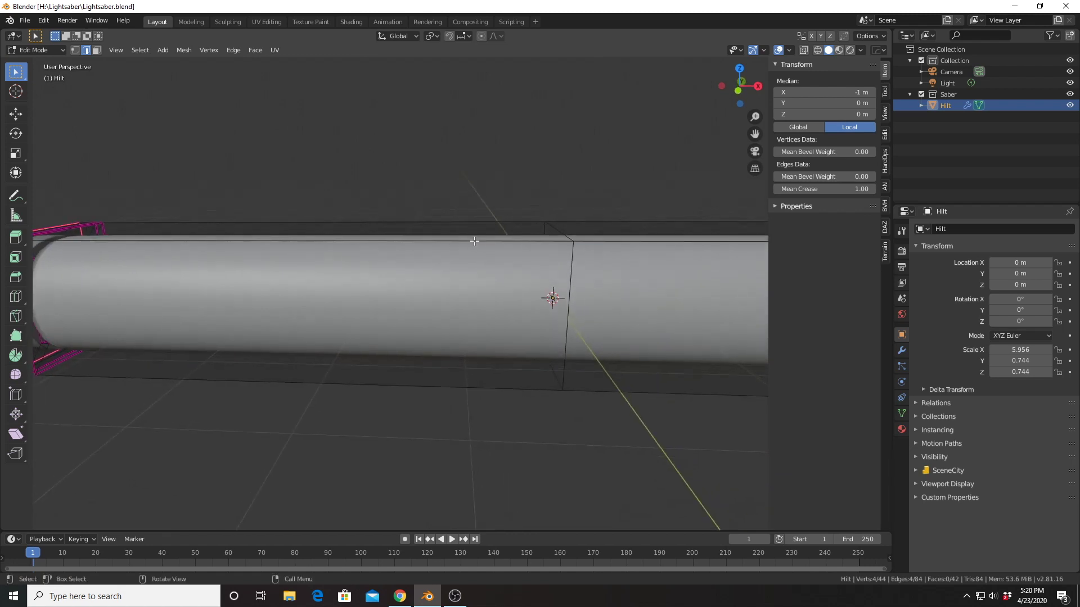
key(ctrl+r)
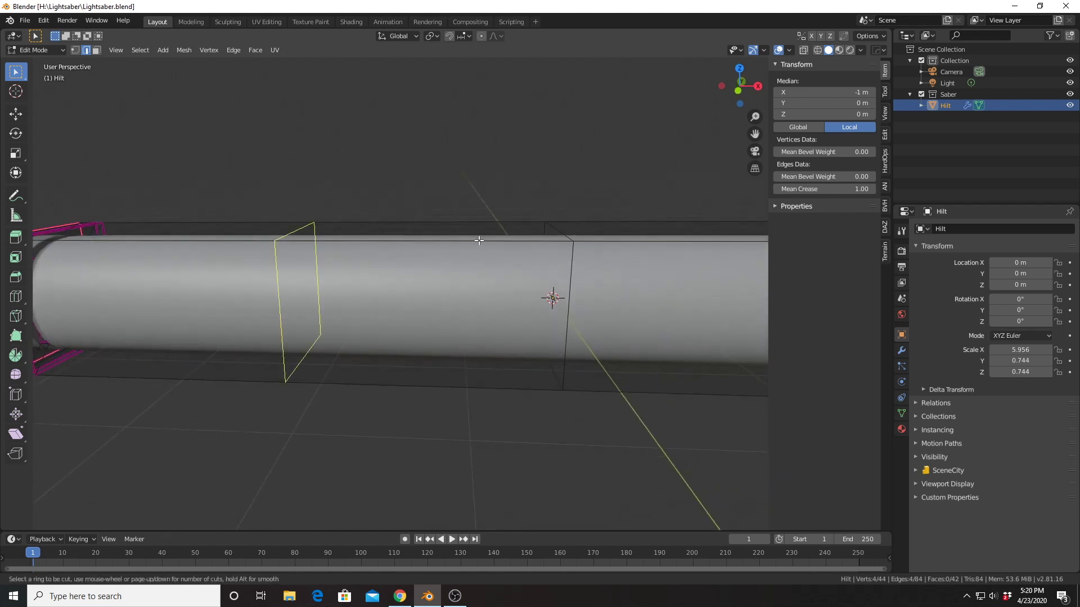
click(481, 241)
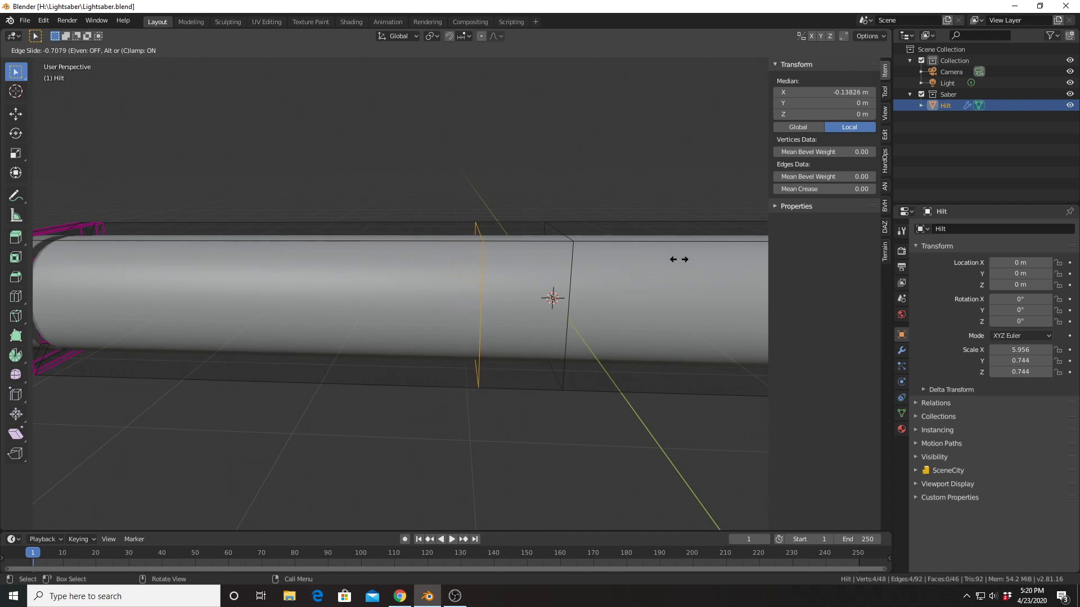
click(679, 258)
Slide the new edge loop closer to the hilt's centre, to about X -0.079 m.
mouse_move(561, 240)
middle_down()
mouse_move(547, 253)
mouse_move(556, 271)
mouse_move(564, 248)
mouse_move(554, 239)
middle_up()
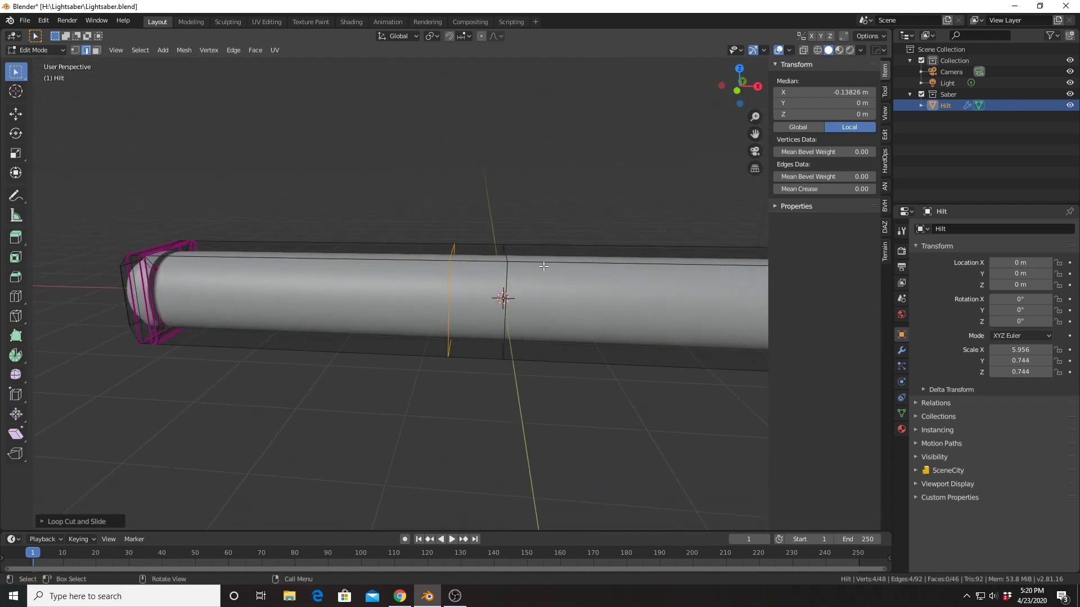
middle_drag(460, 266, 468, 262)
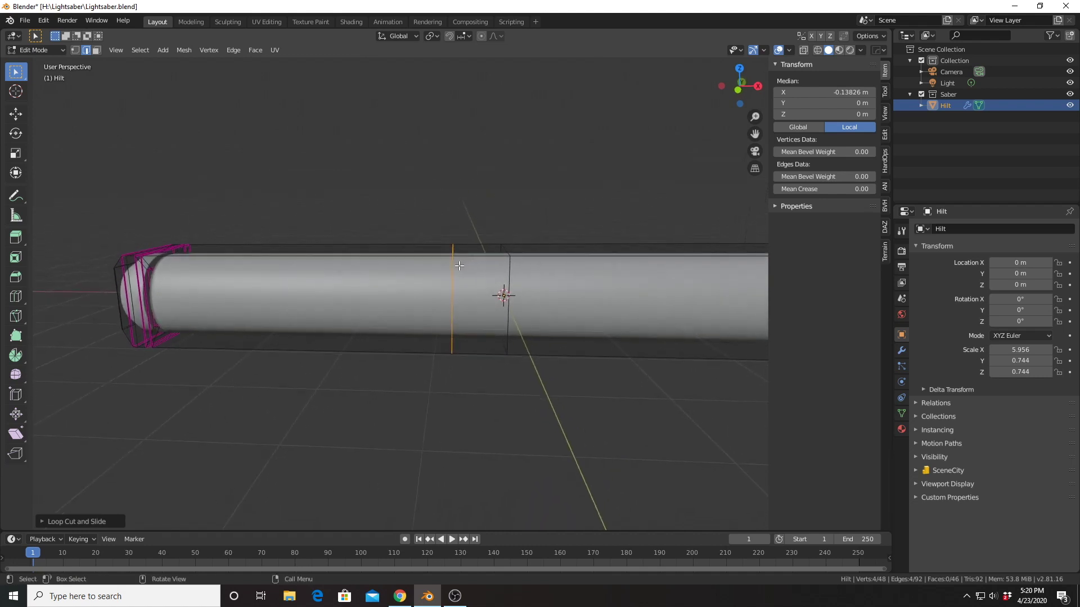
key(g)
key(g)
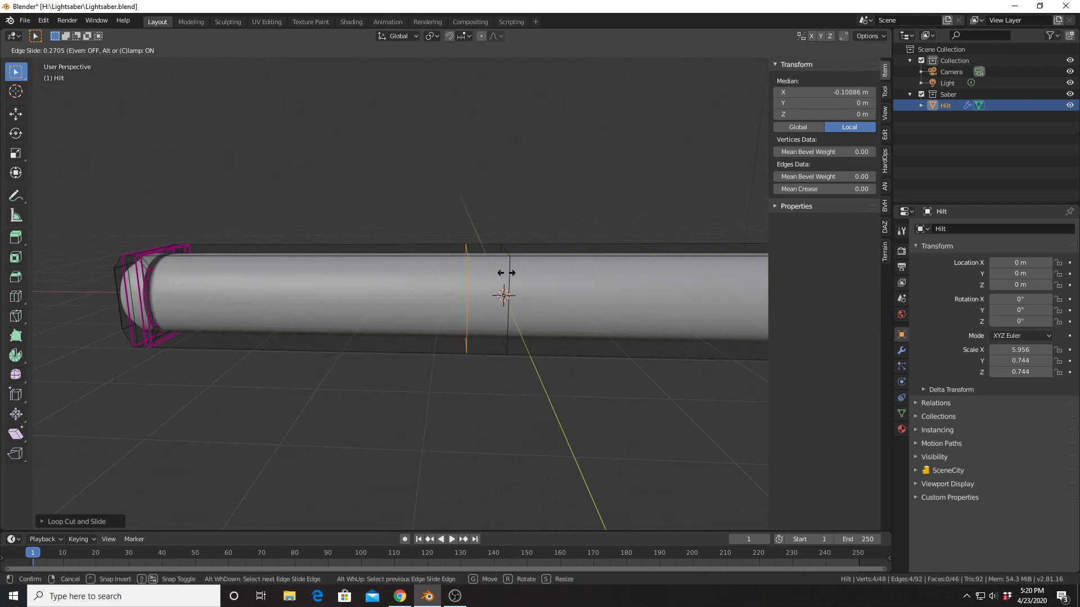
click(532, 275)
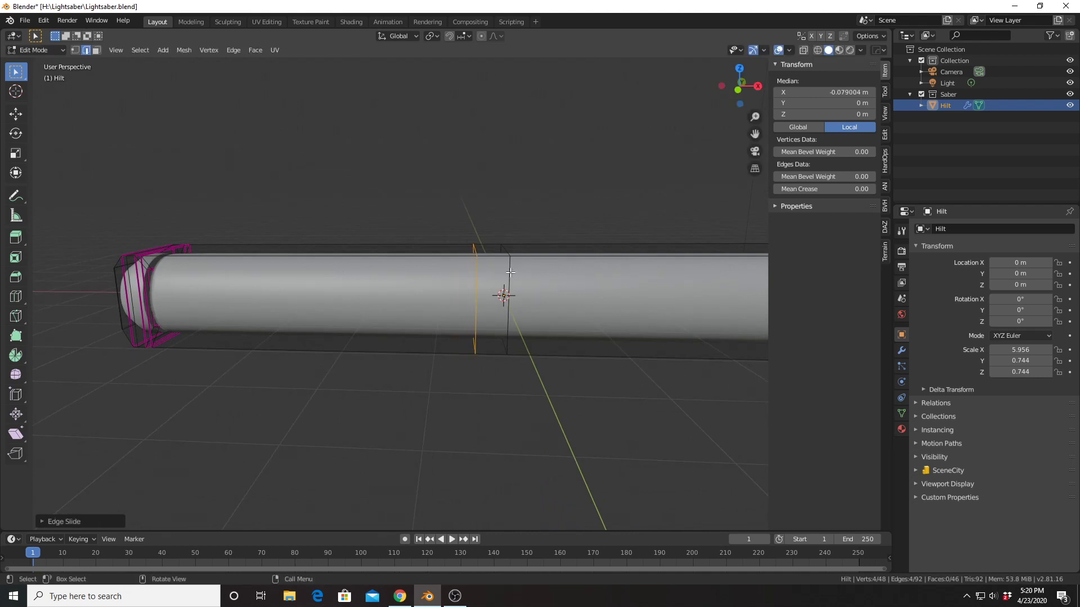
Select the hilt's centre edge loop and slide it away from the grooved end, to about X 0.094 m.
key(ctrl+z)
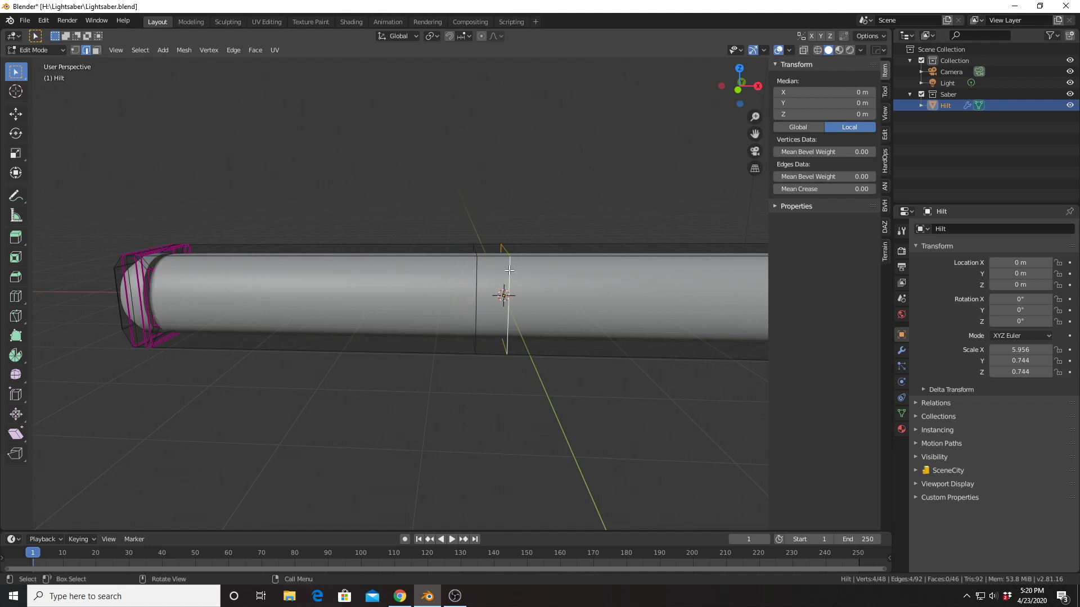
key(g)
key(g)
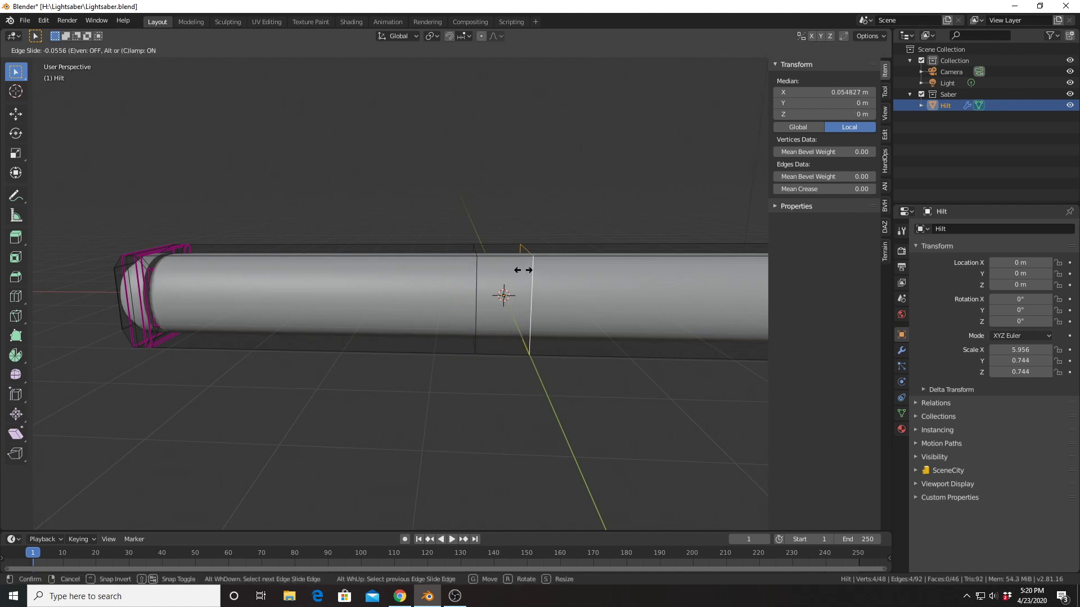
click(534, 270)
Add a UV sphere to the mesh at the hilt's centre and scale it to about 0.71.
middle_drag(542, 270, 541, 234)
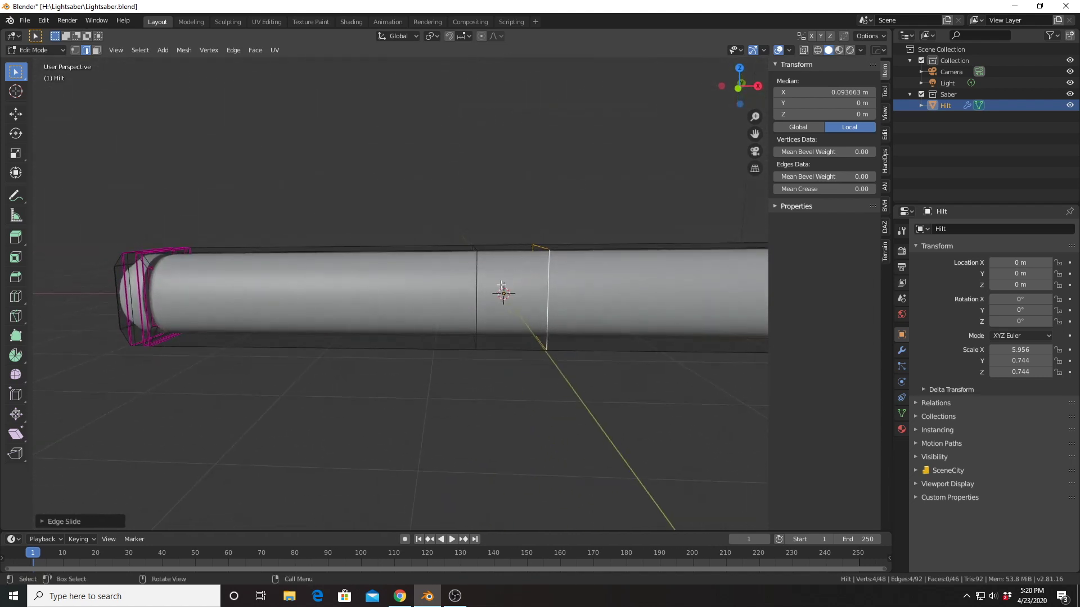
middle_drag(517, 273, 518, 296)
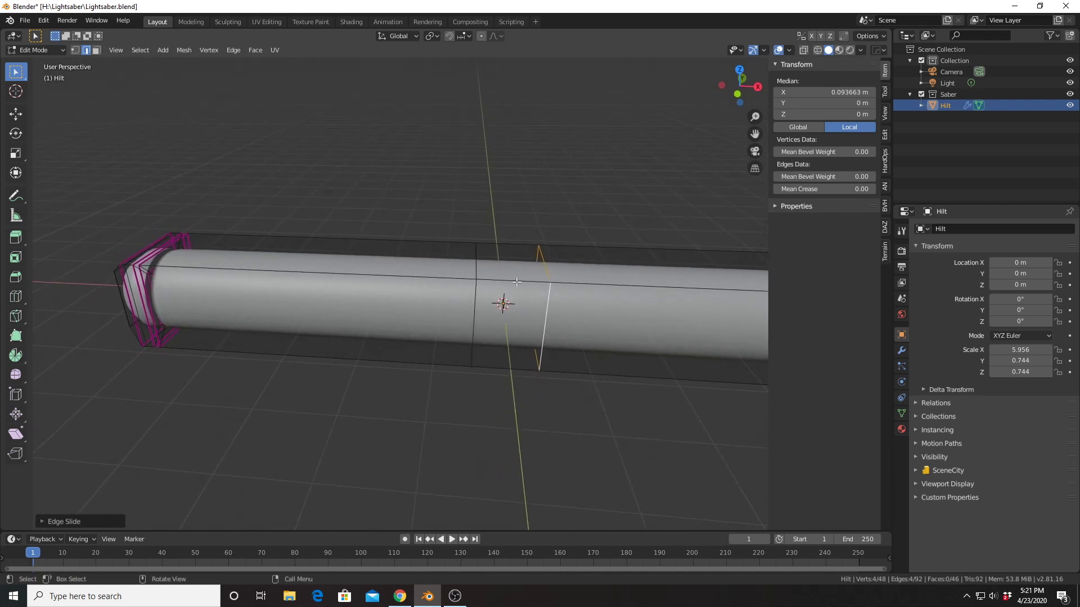
key(shift+a)
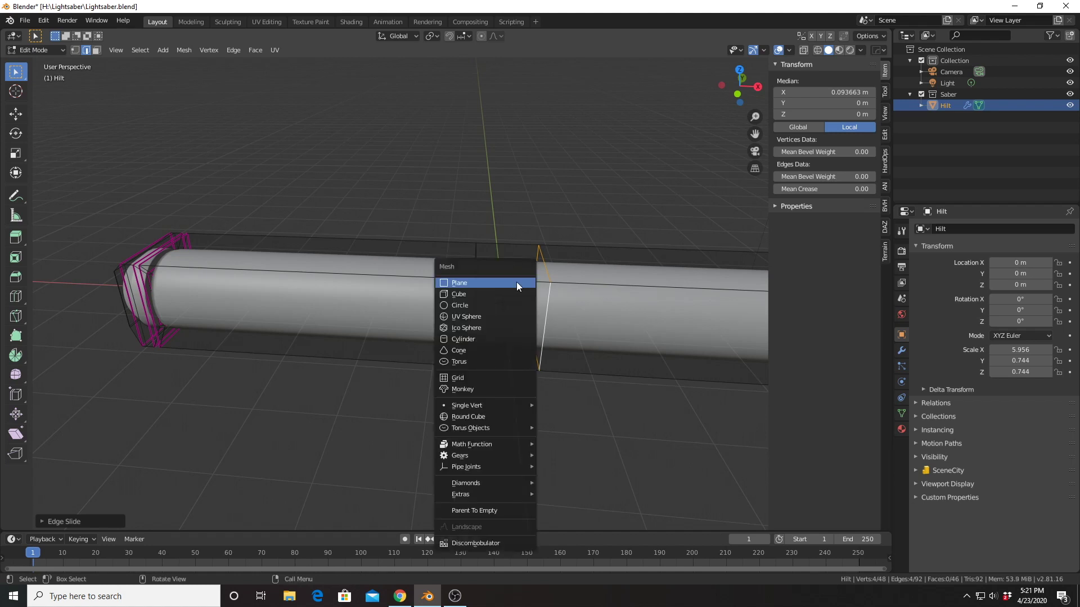
click(484, 316)
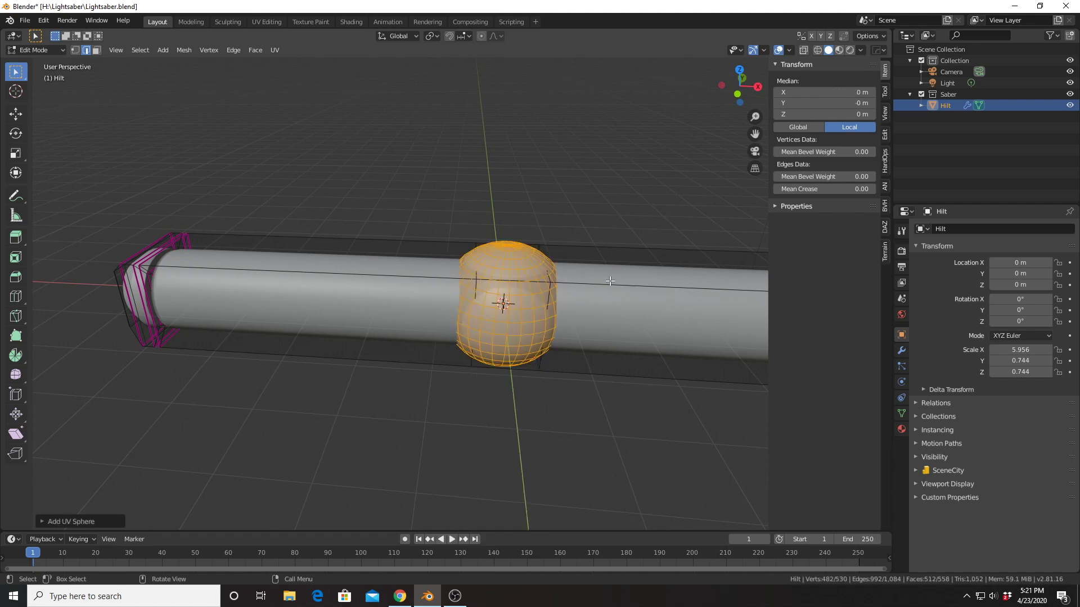
key(s)
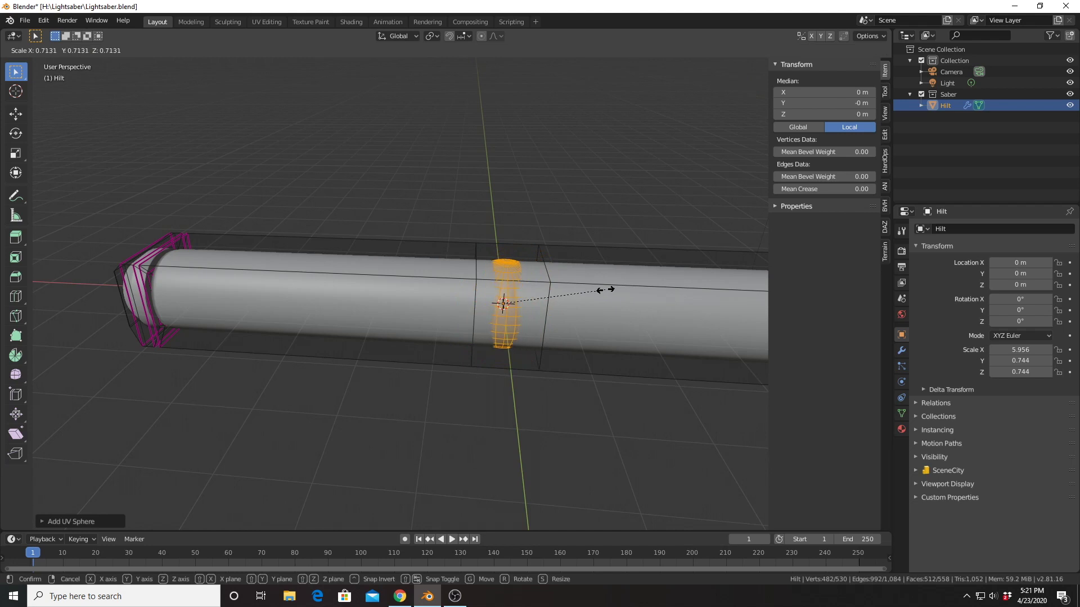
click(602, 290)
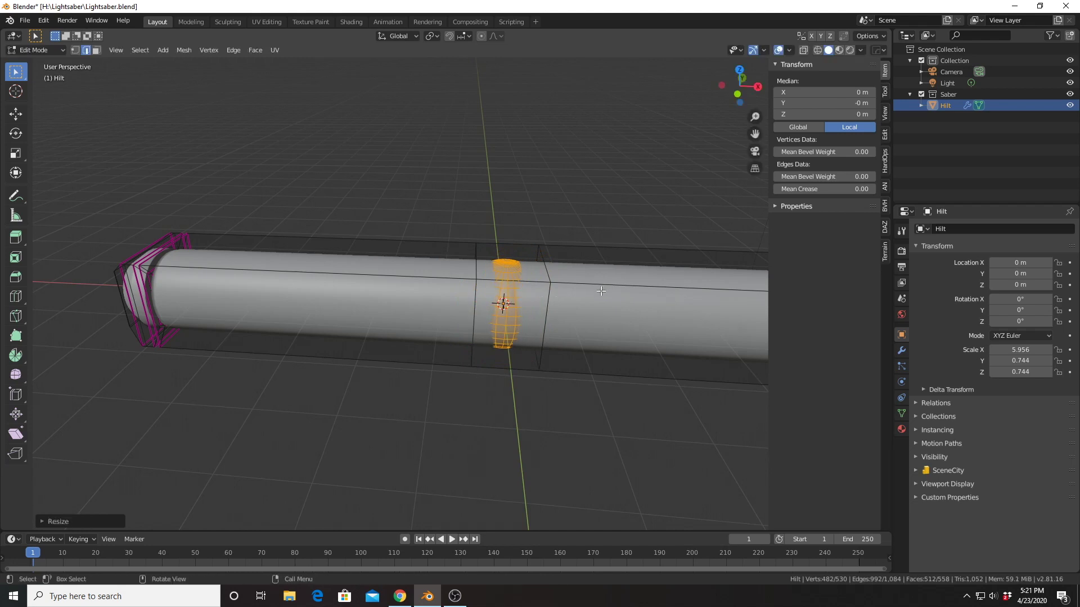
From an orthographic front view, raise the sphere along Z to a local height of about 0.9 m so it protrudes above the hilt.
key(KP_1)
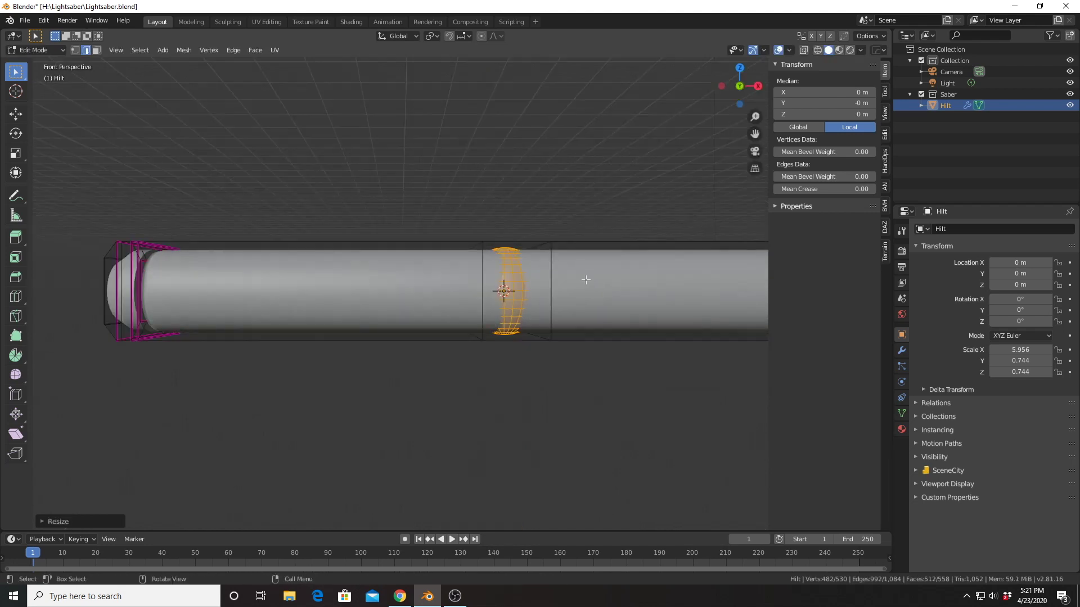
key(KP_5)
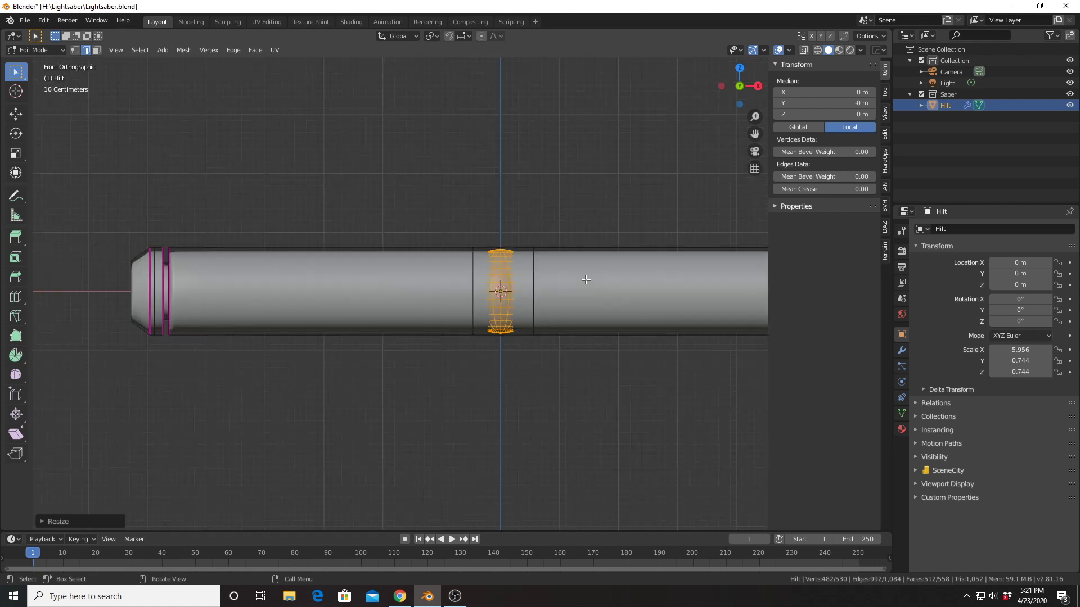
scroll(585, 279, up, 4)
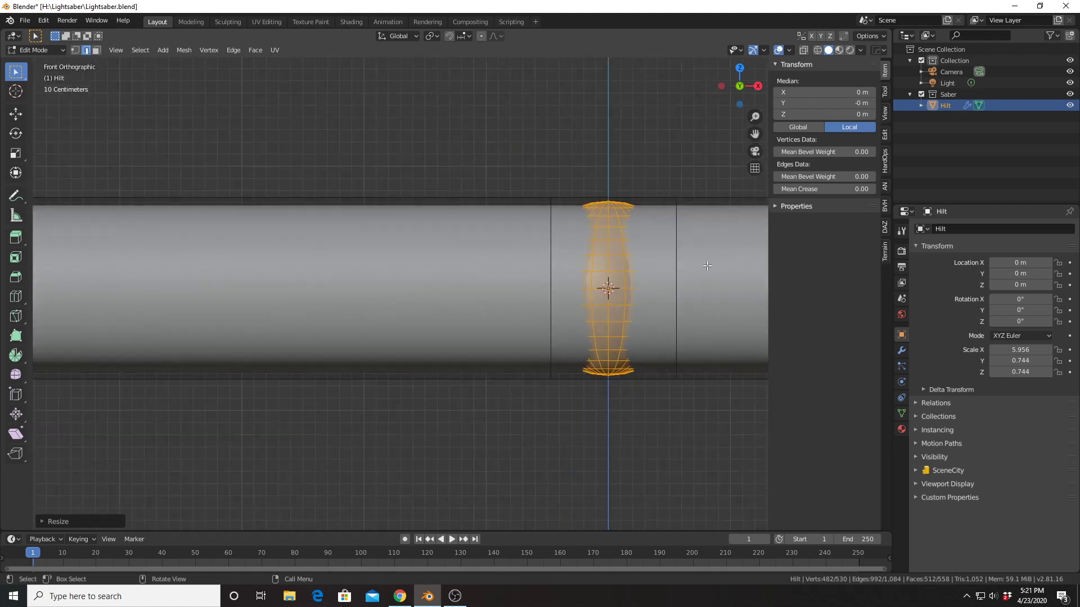
shift+middle_drag(709, 264, 545, 294)
key(g)
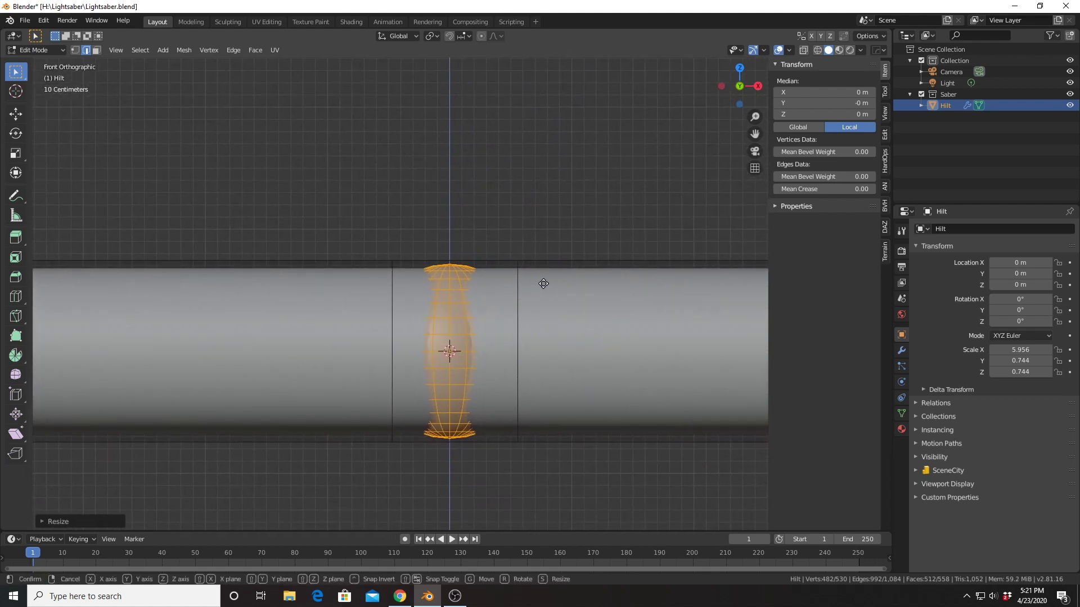
key(z)
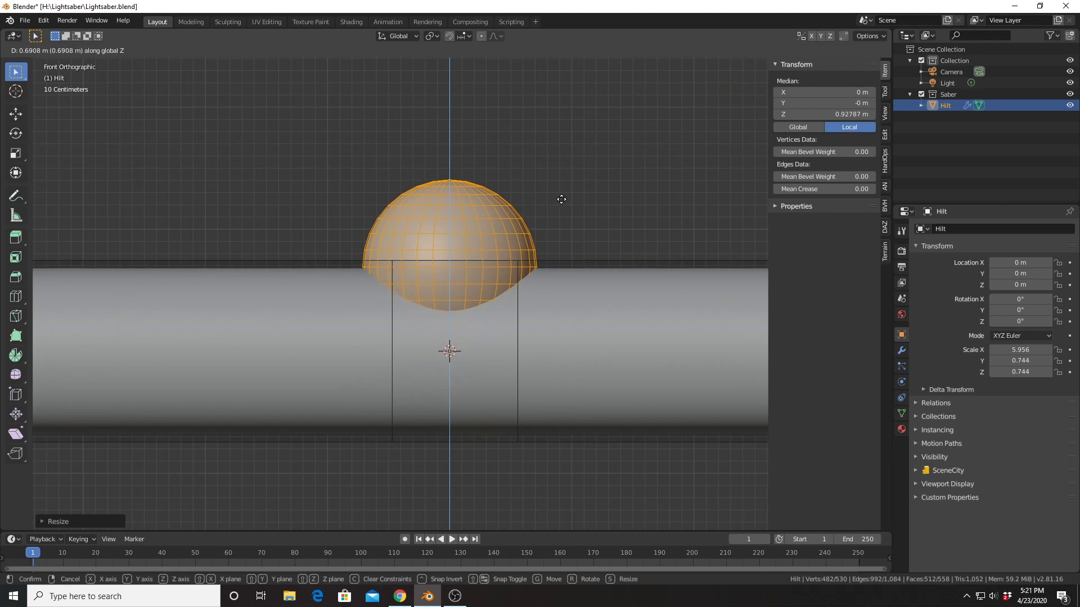
click(561, 202)
Scale the sphere to about 0.67, shift it about 0.04 m along X and enlarge it slightly to fit between the two edge loops.
key(s)
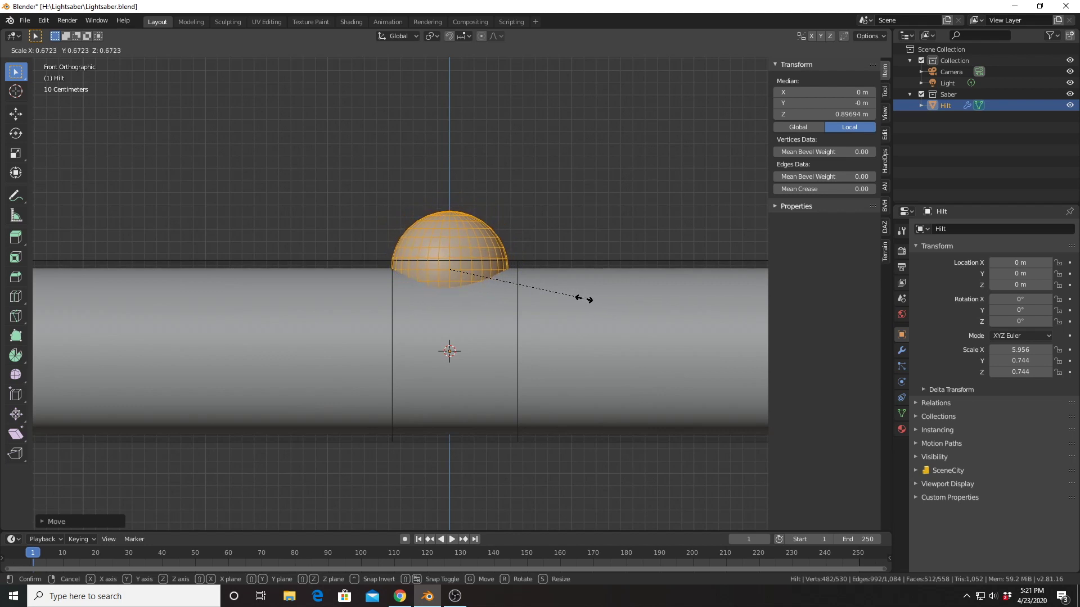
click(583, 299)
key(g)
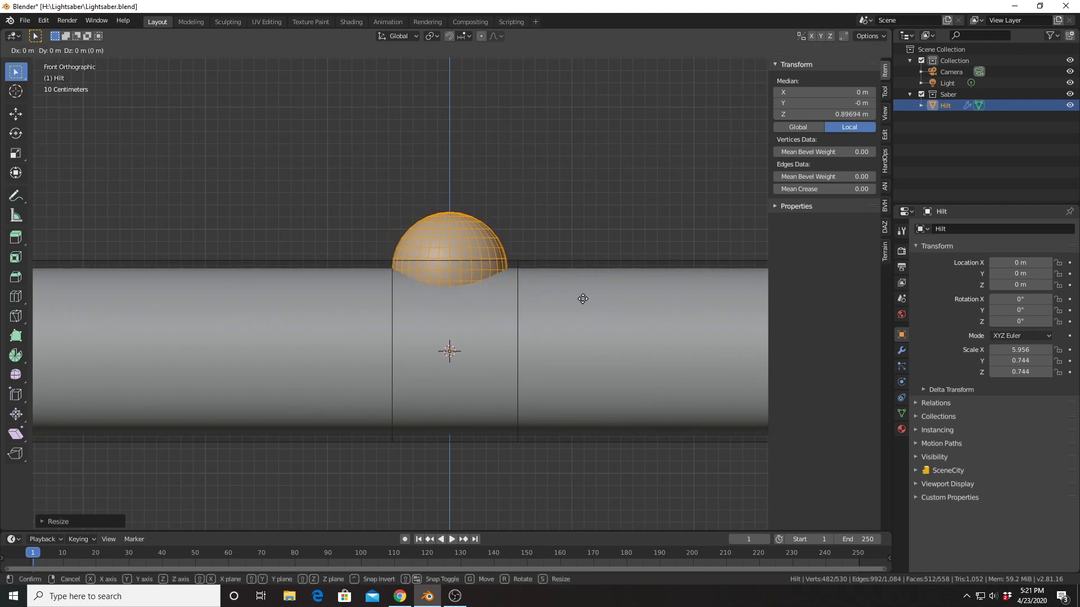
key(x)
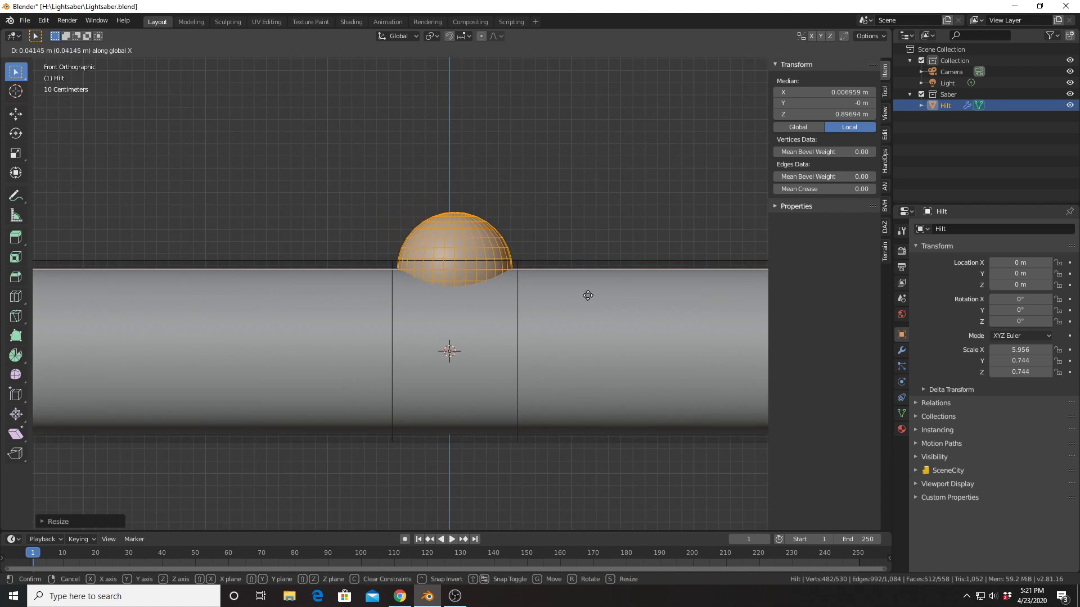
click(587, 295)
key(s)
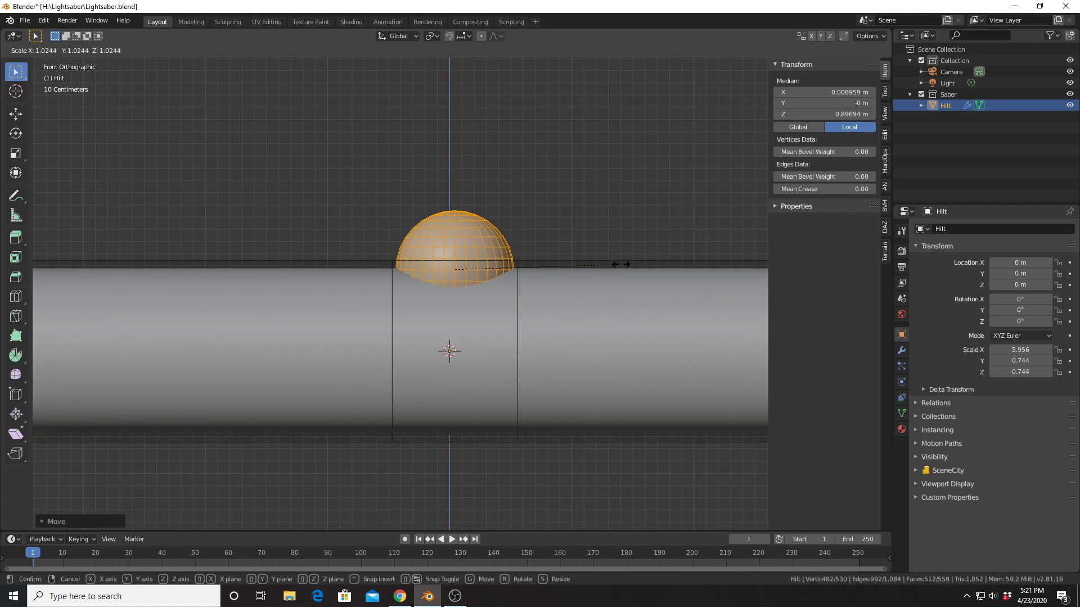
click(622, 265)
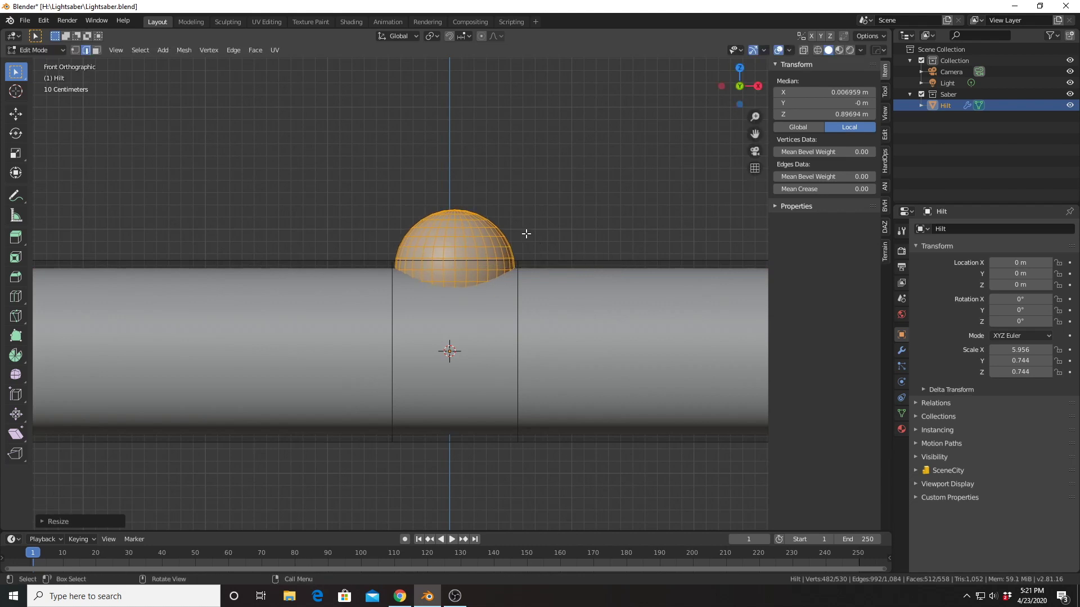
Separate the selected sphere from the hilt mesh into its own object and return to Object Mode.
scroll(526, 233, up, 3)
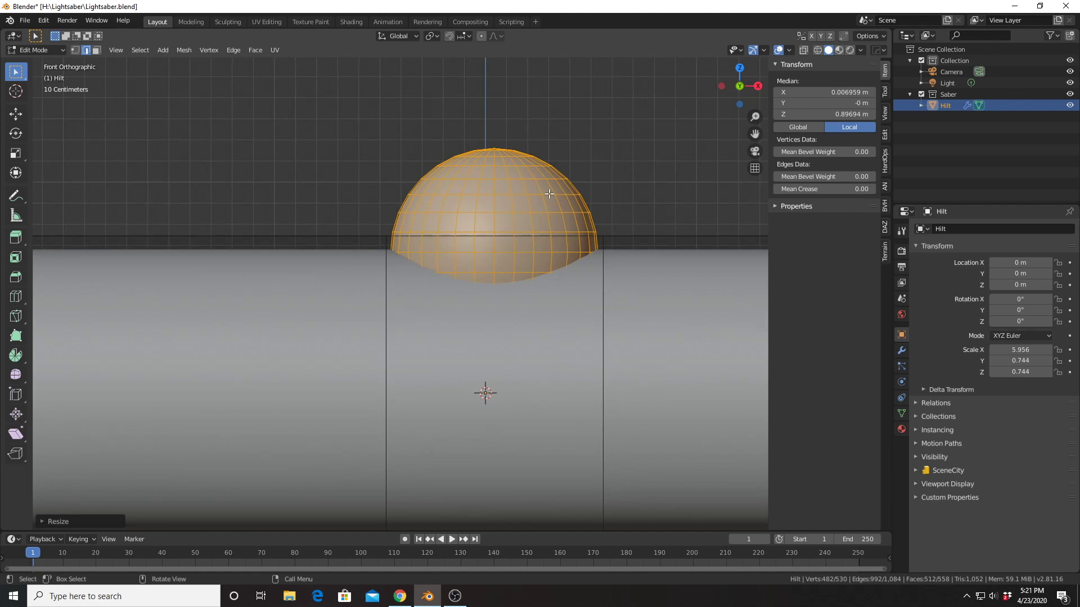
key(p)
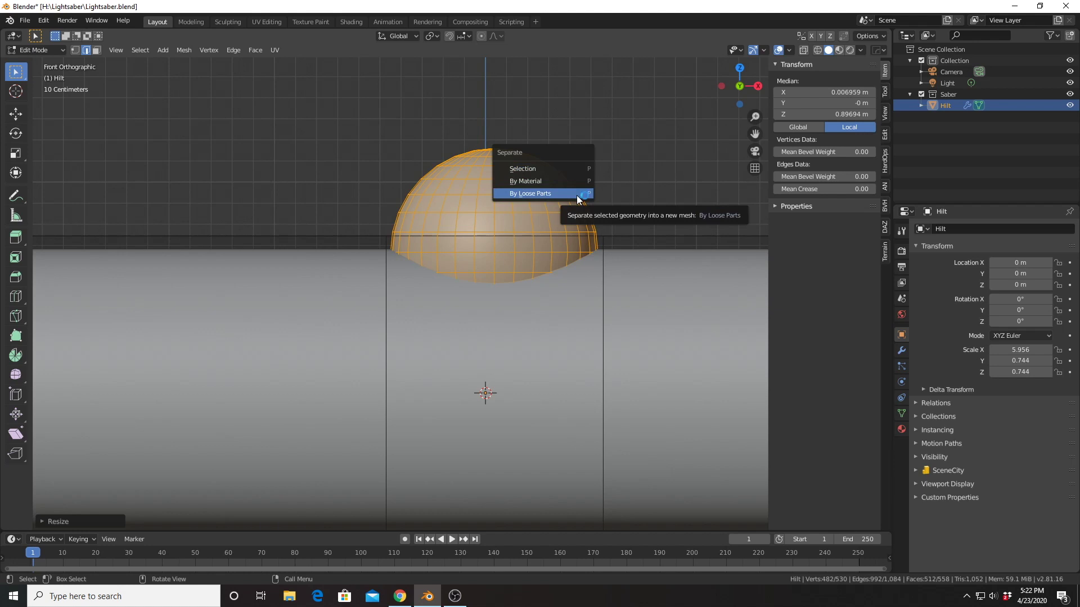
click(531, 168)
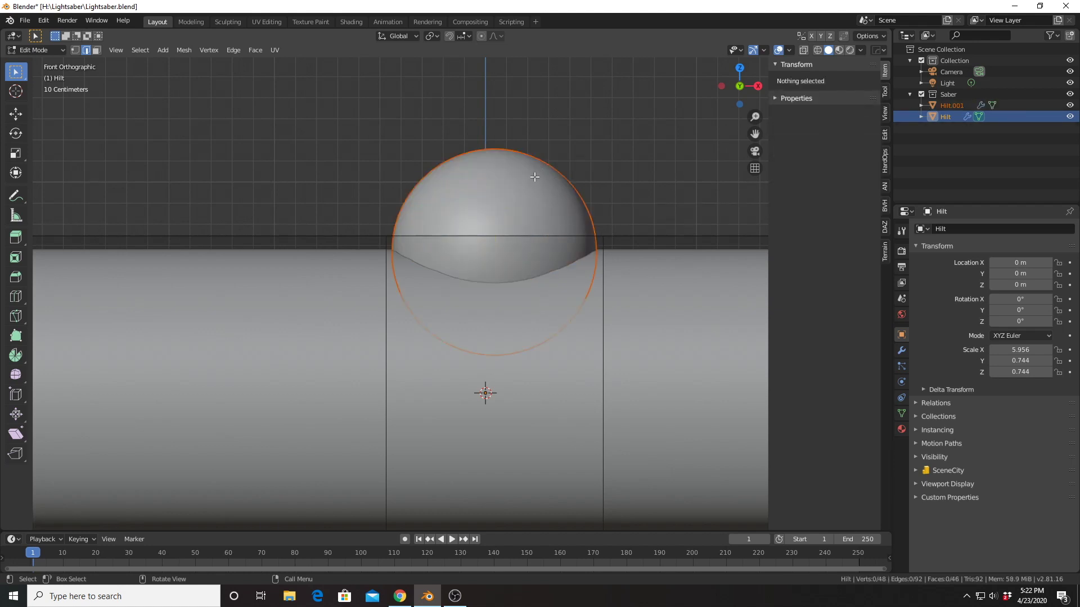
key(Tab)
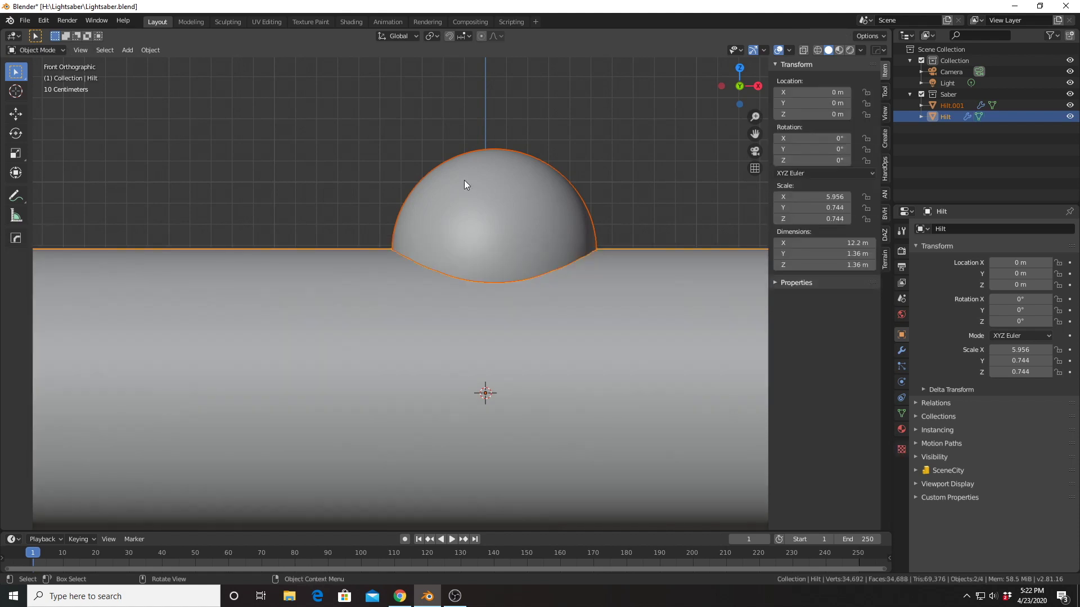
Open the separated sphere object in Edit Mode and view it from directly above.
click(503, 176)
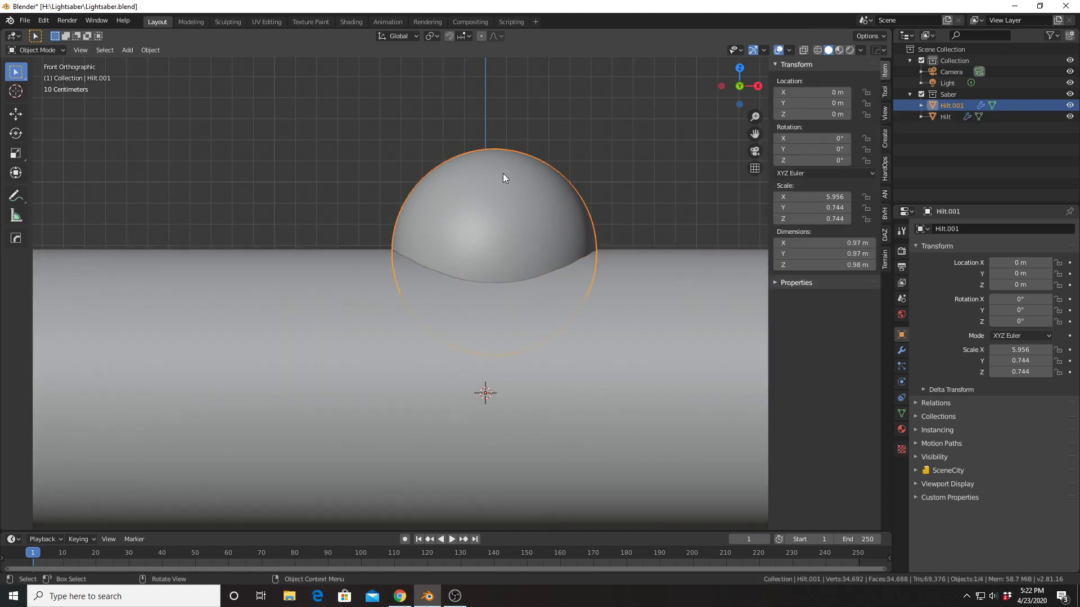
key(Tab)
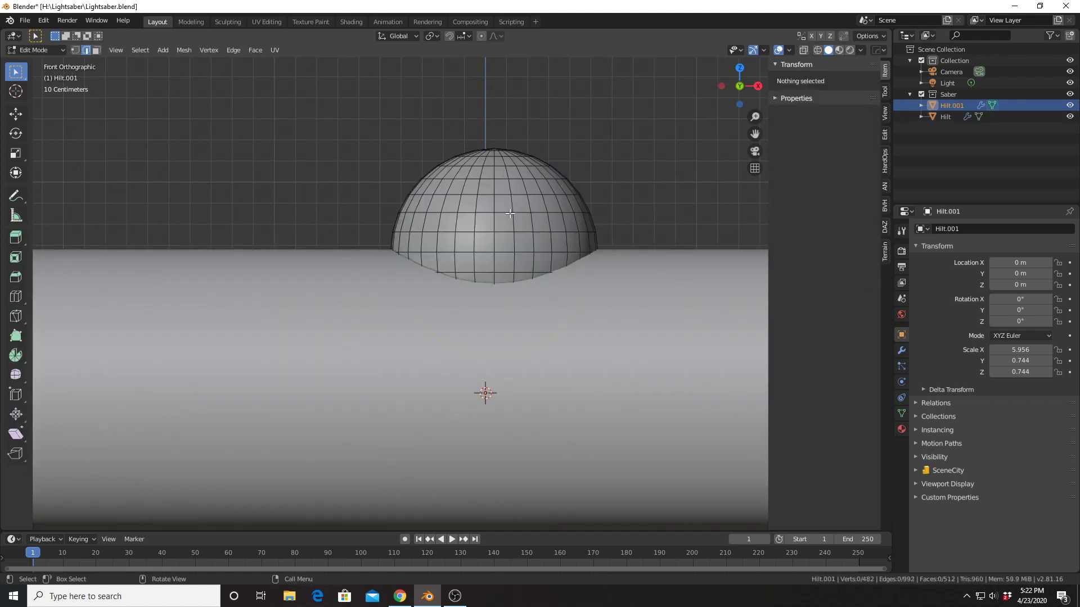
middle_drag(510, 178, 504, 233)
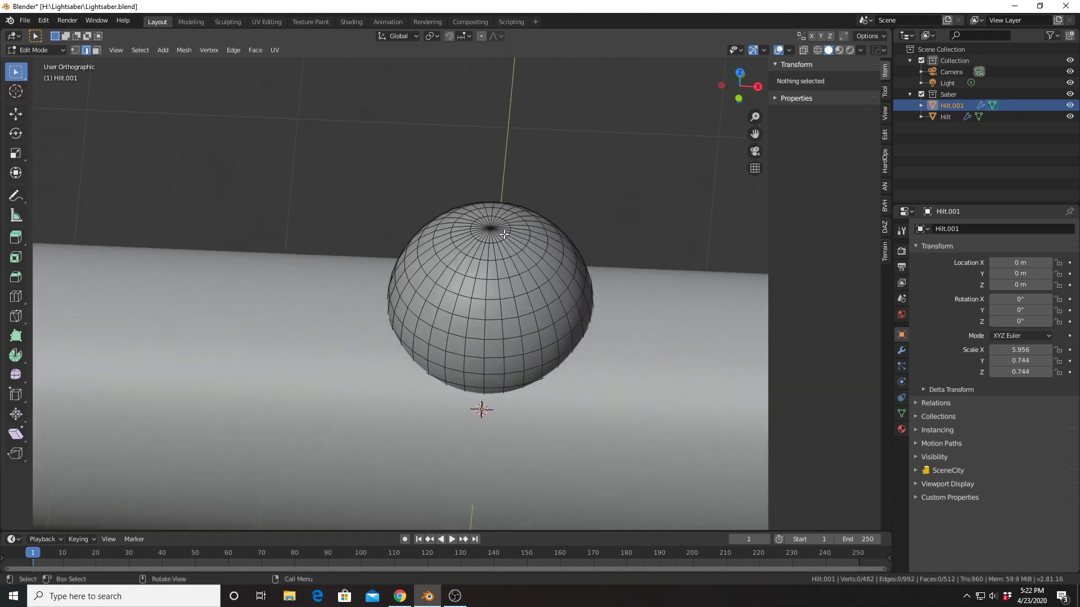
key(KP_7)
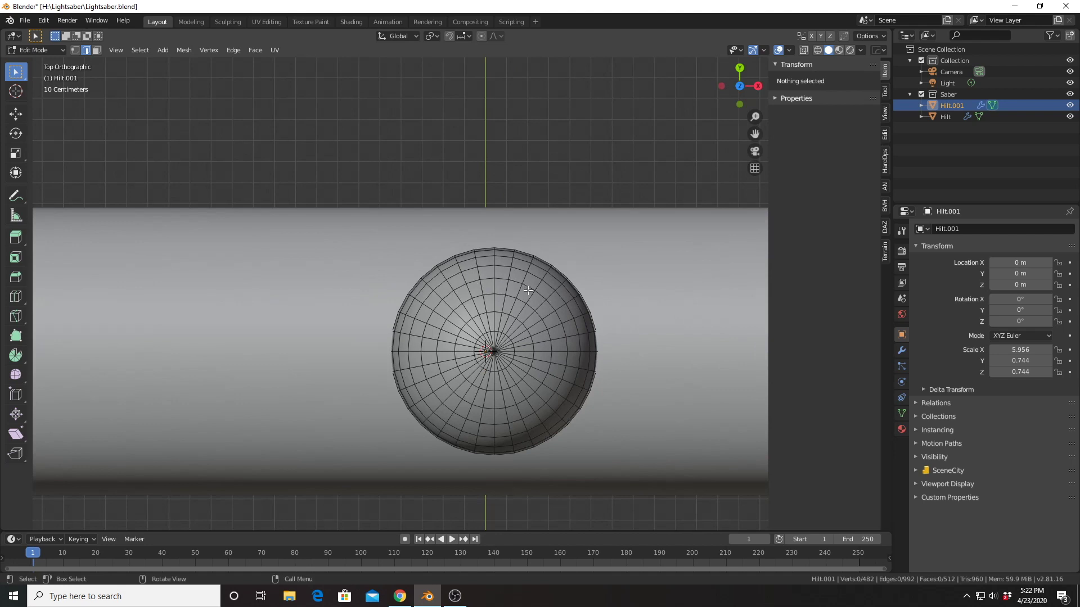
key(c)
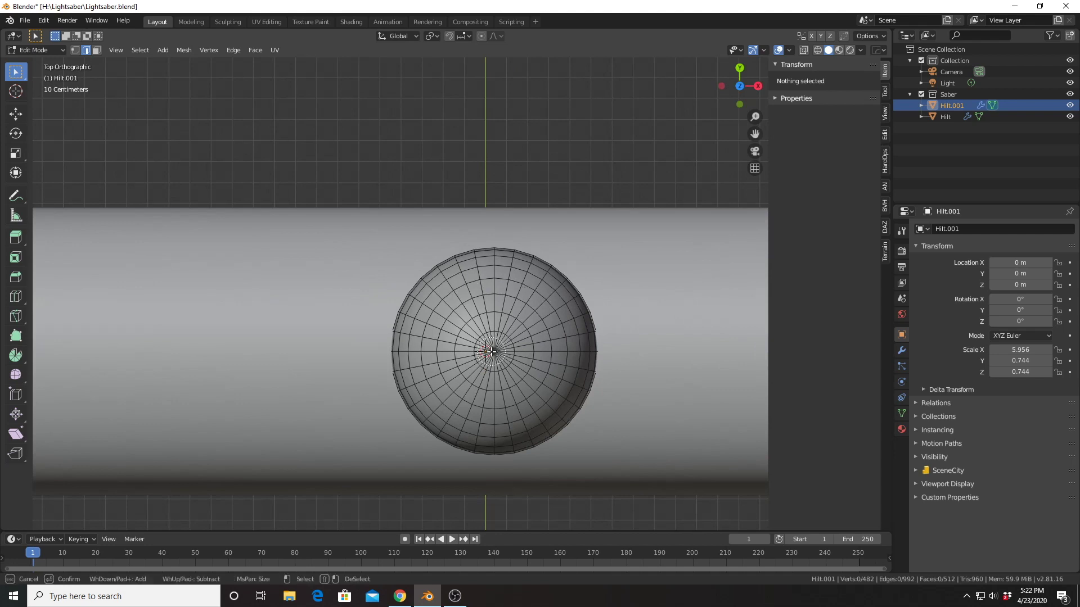
scroll(492, 352, down, 1)
scroll(492, 352, down, 7)
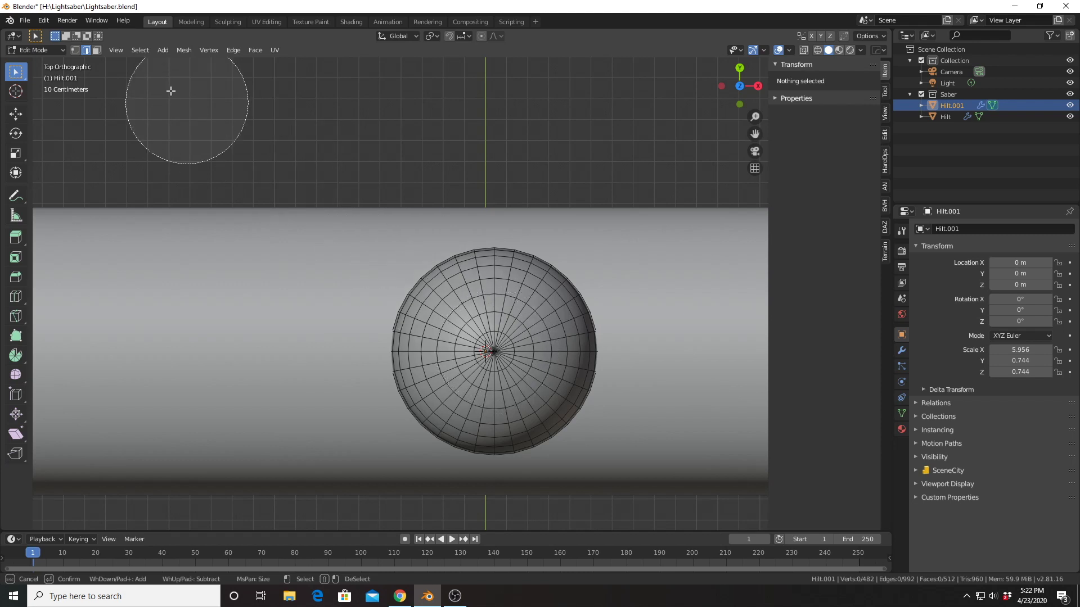
key(Escape)
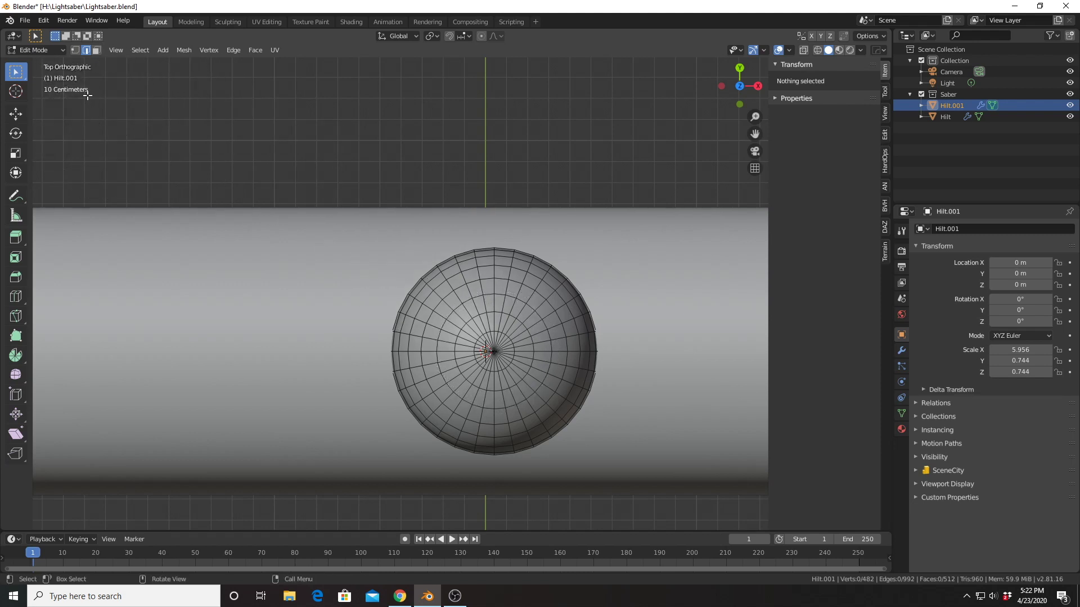
In face mode, circle-select the sphere's upper cap around the pole, leaving the outermost visible rings unselected.
click(96, 50)
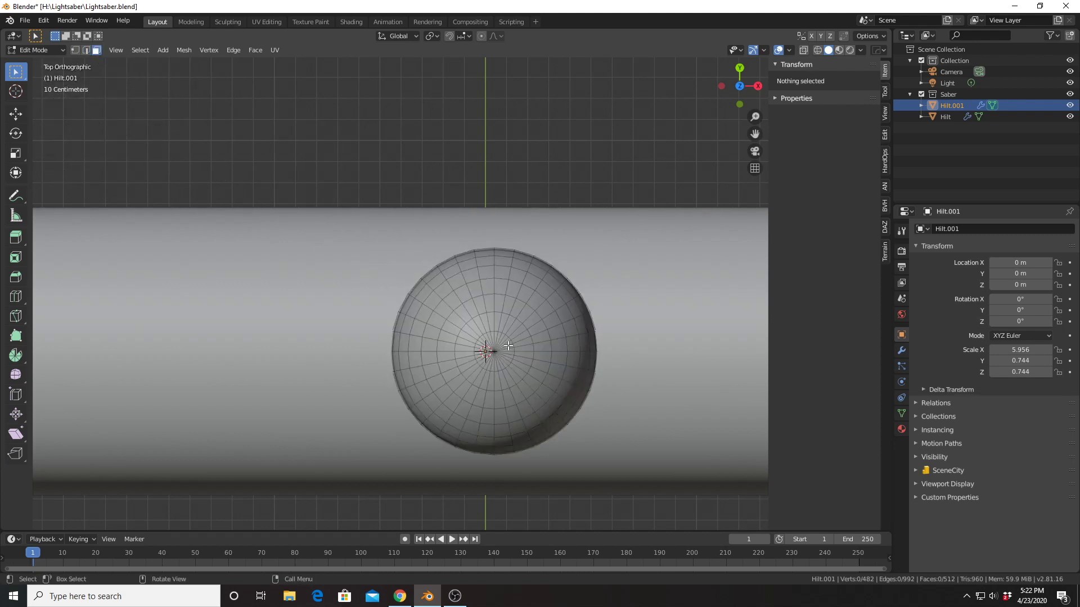
key(c)
scroll(494, 350, down, 2)
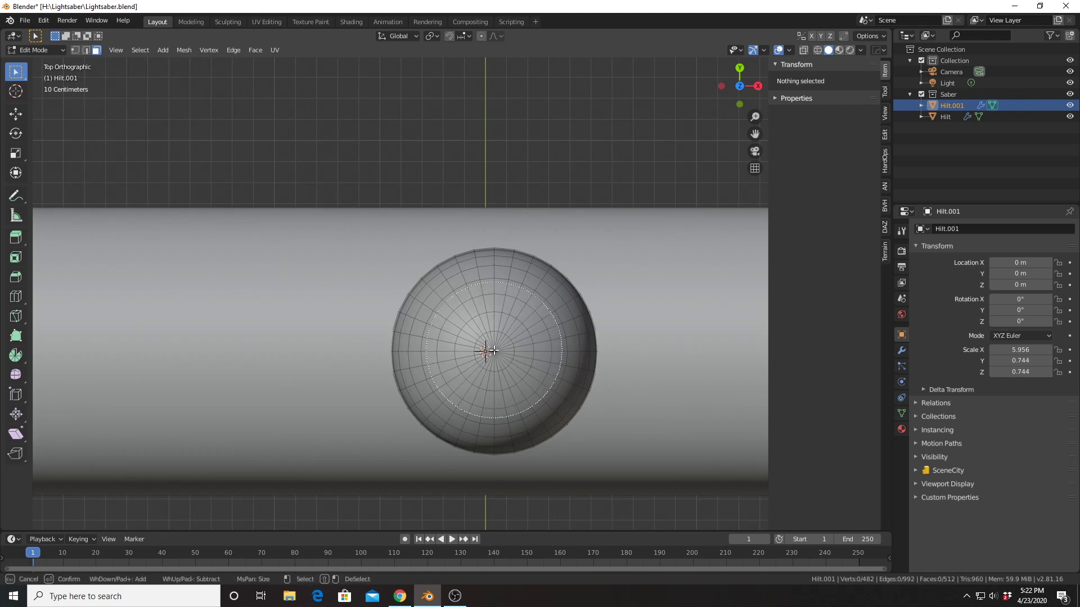
scroll(494, 350, down, 2)
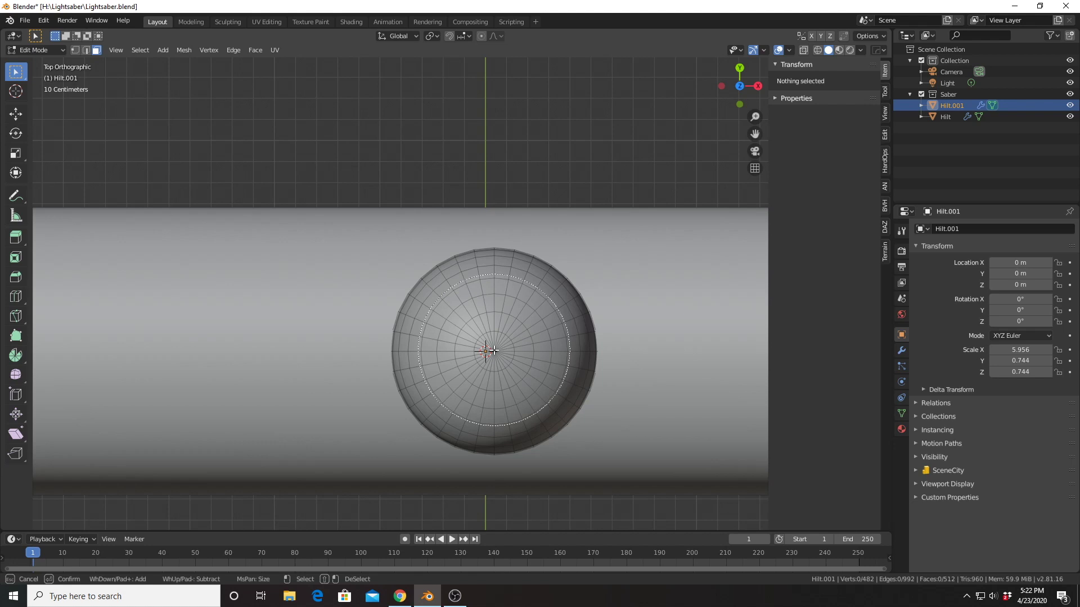
click(493, 350)
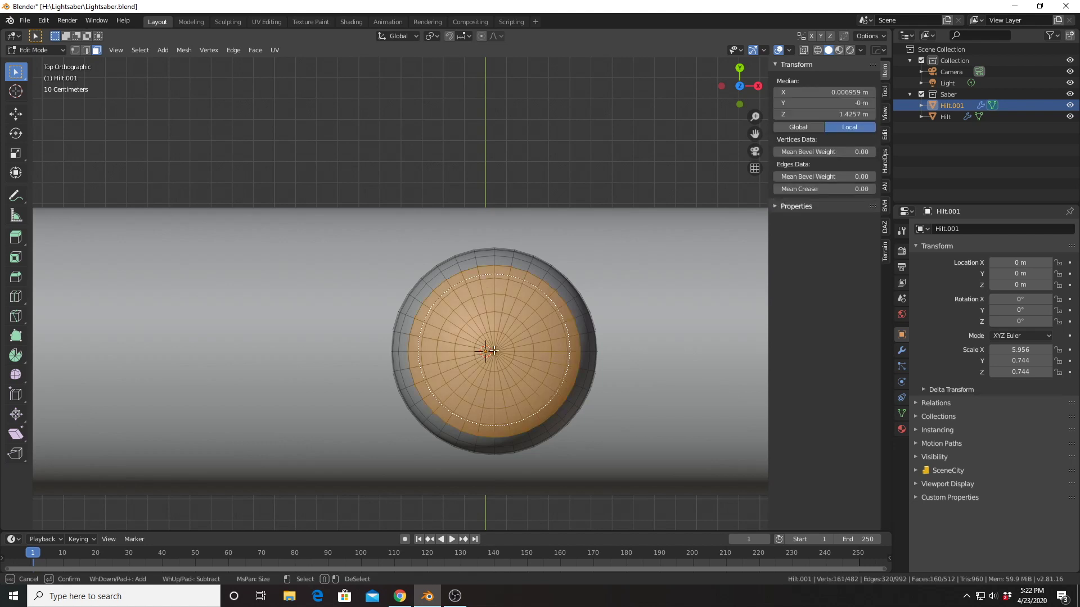
key(Escape)
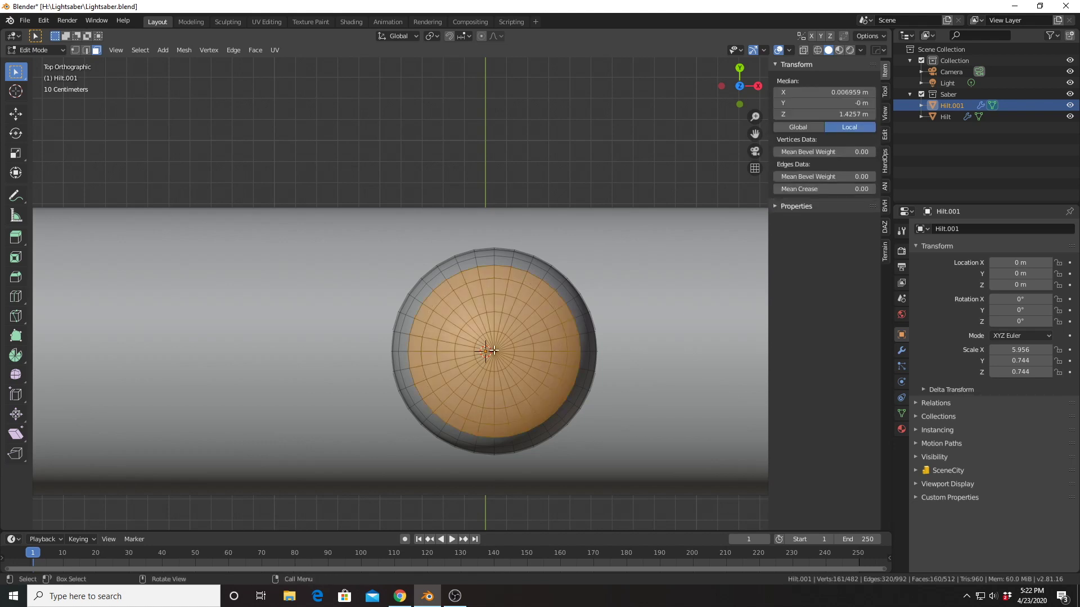
Flatten the selected cap faces by scaling them to 0 along the Z axis.
middle_drag(609, 387, 635, 257)
middle_drag(623, 259, 606, 252)
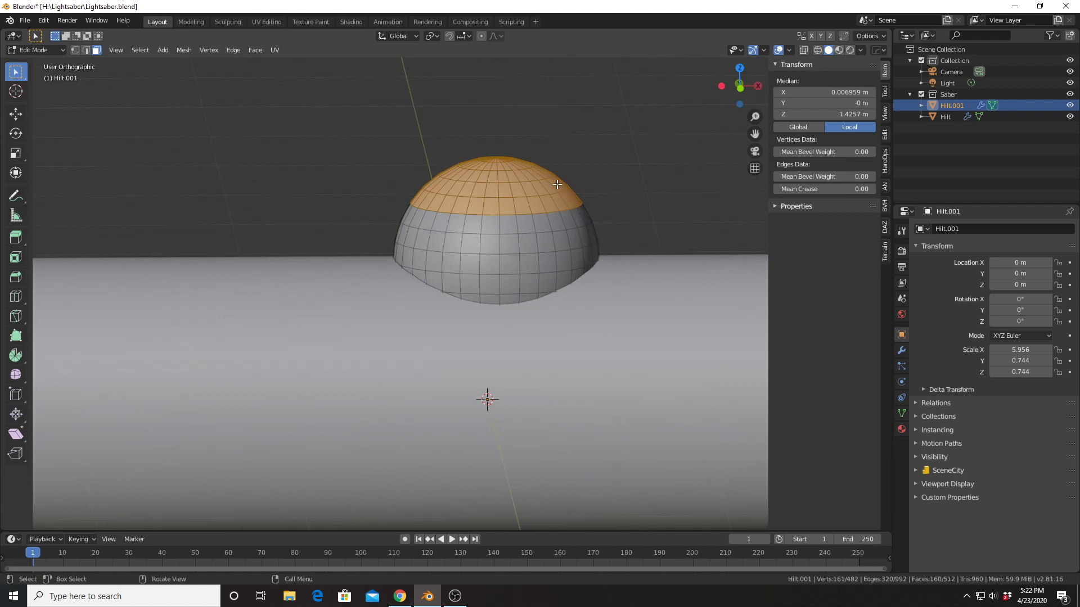
key(s)
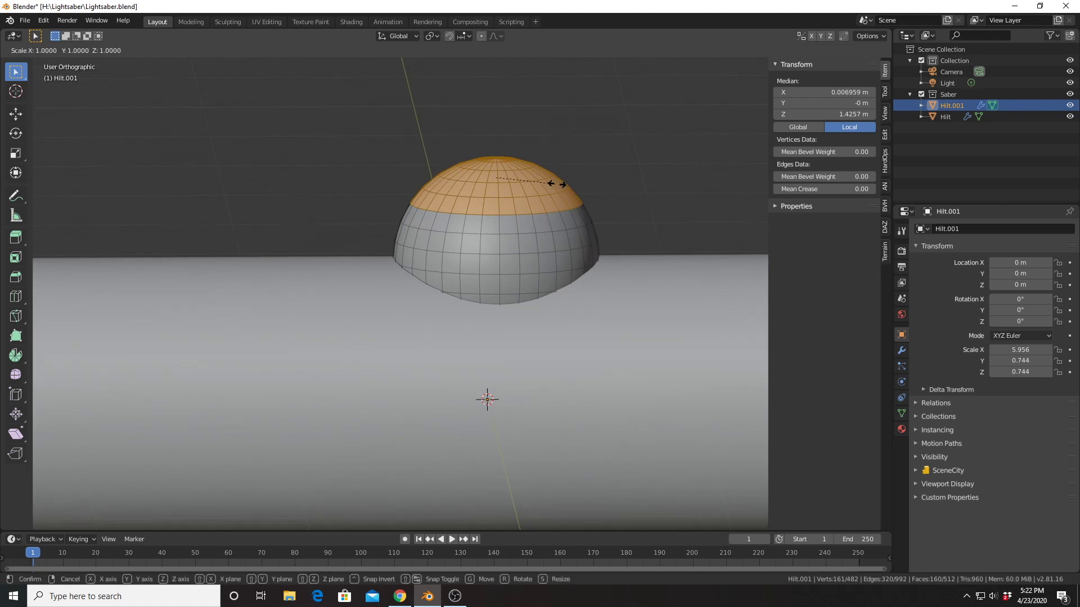
key(z)
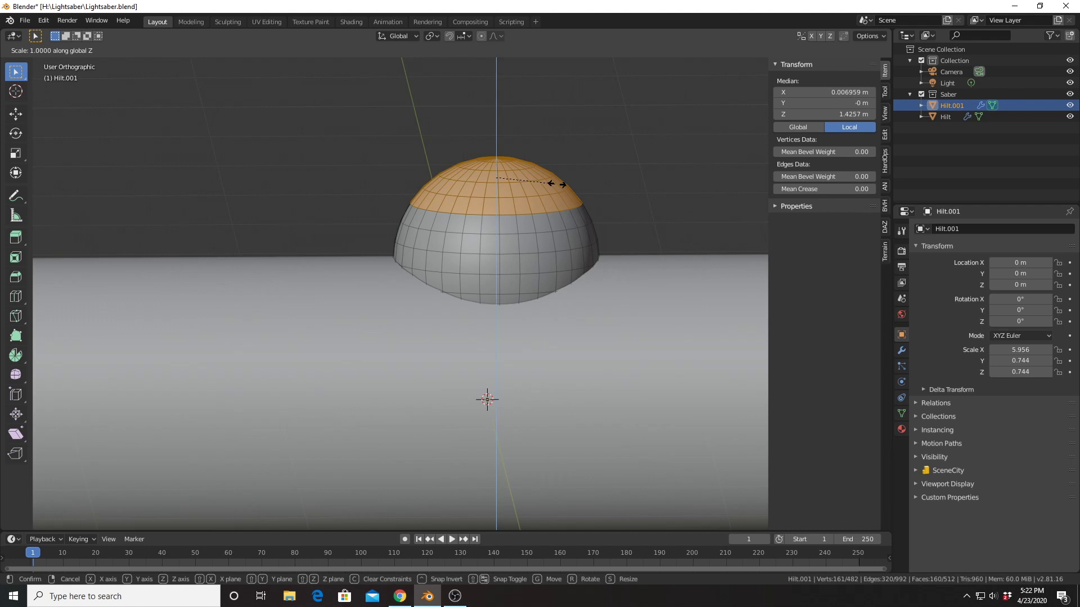
text(0)
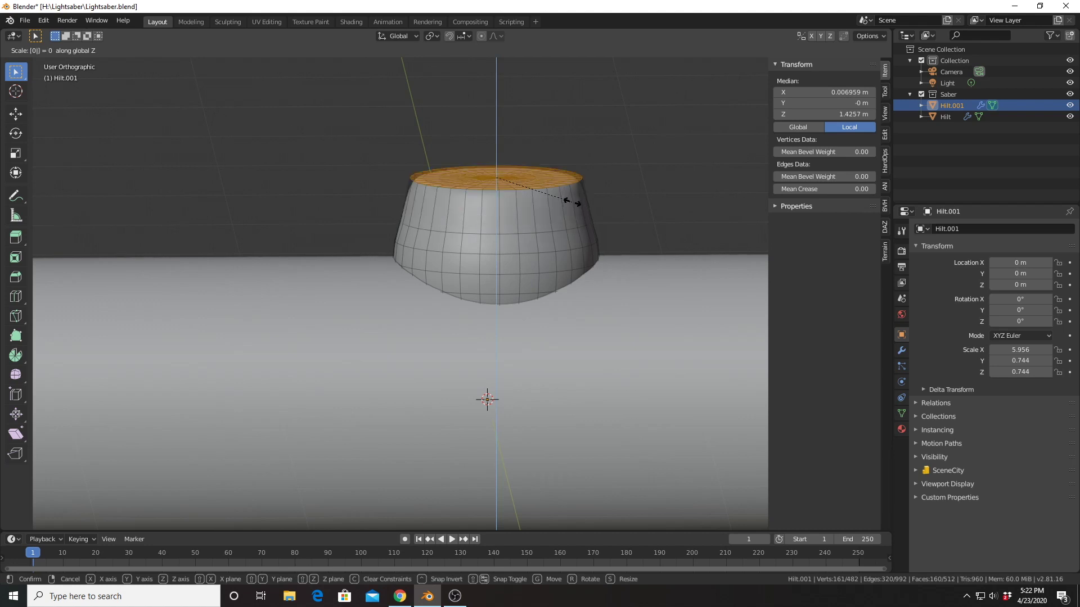
key(Return)
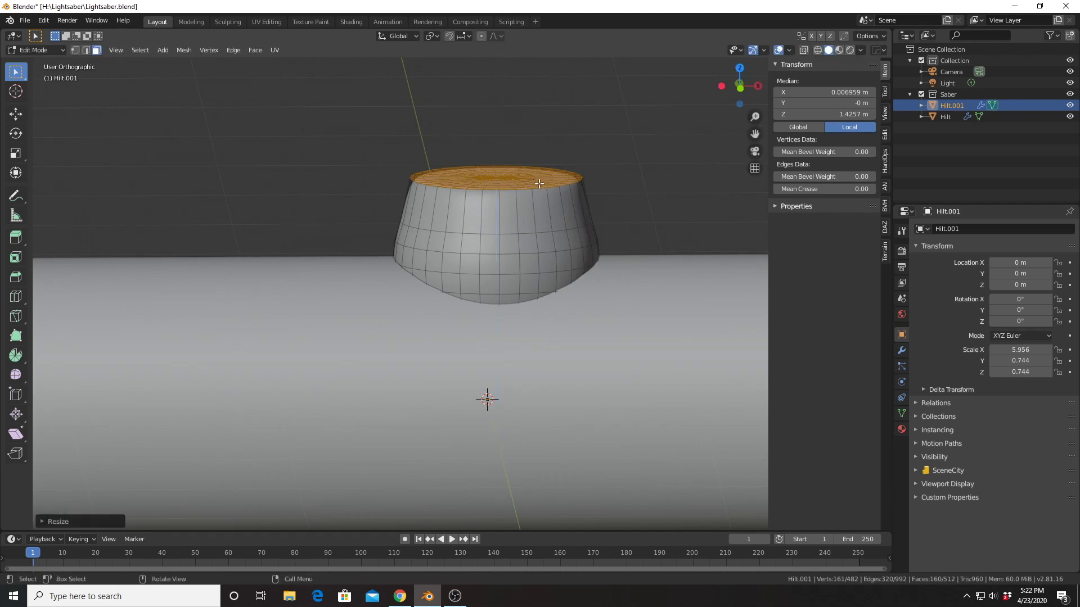
Lower the flattened cap along Z to a local height of about 1.149 m, closer to the hilt.
scroll(567, 183, up, 2)
shift+middle_drag(567, 182, 466, 273)
scroll(467, 273, up, 1)
scroll(466, 273, up, 1)
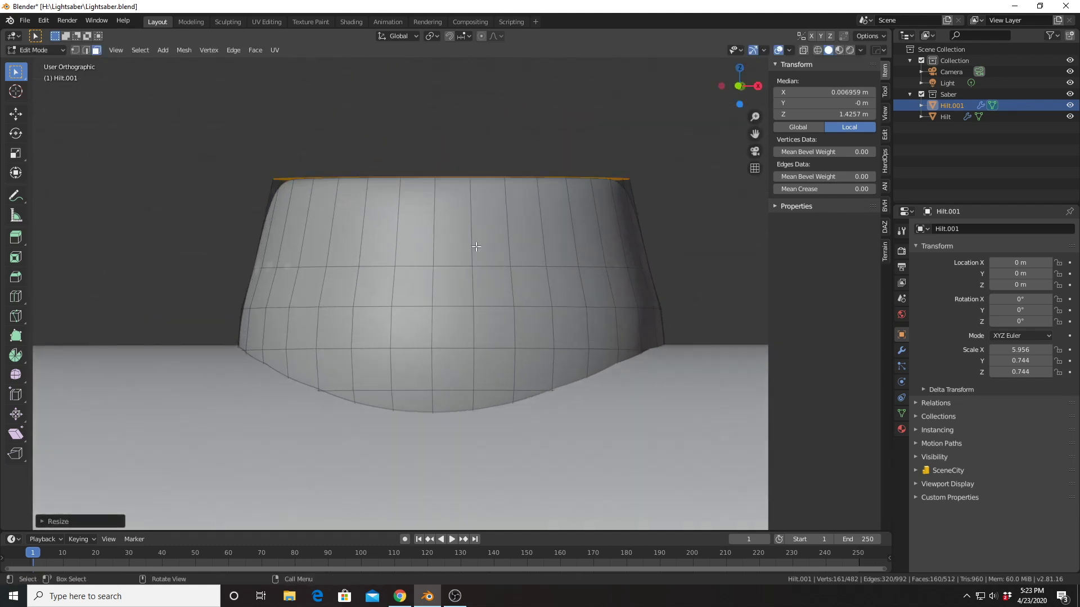
key(g)
key(z)
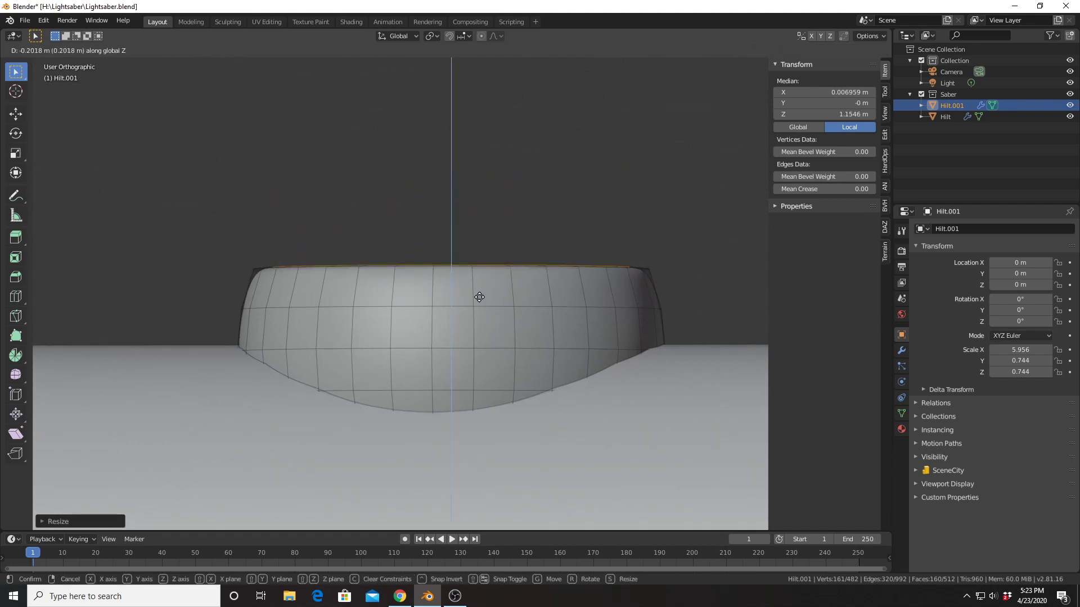
click(479, 299)
Select the edge loop bordering the flat top and edge-slide it outward by a factor of about 0.37.
middle_drag(486, 244, 474, 344)
shift+middle_drag(472, 381, 472, 288)
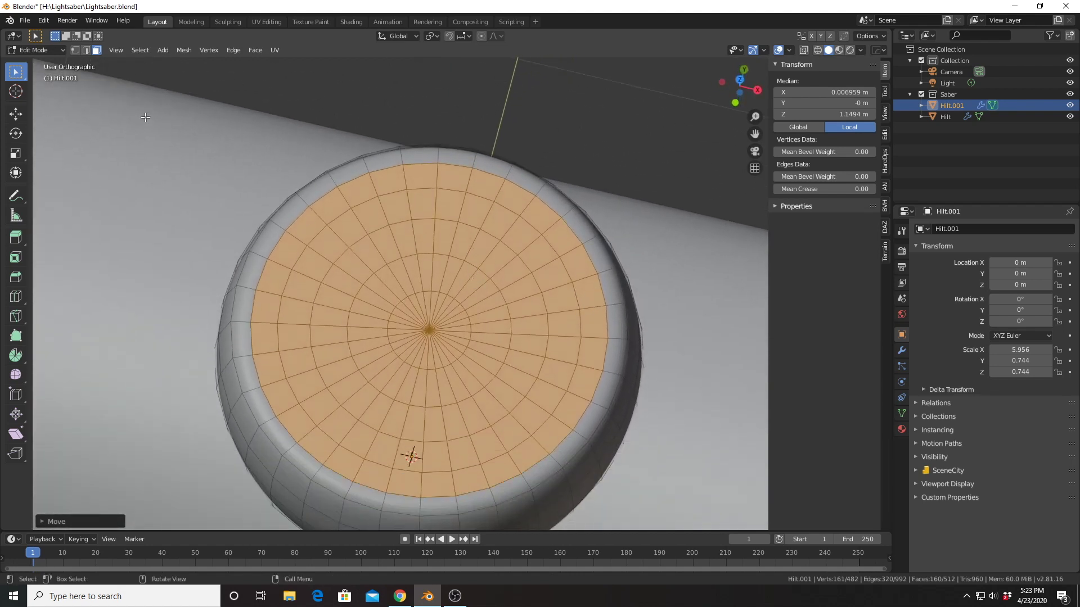
click(85, 52)
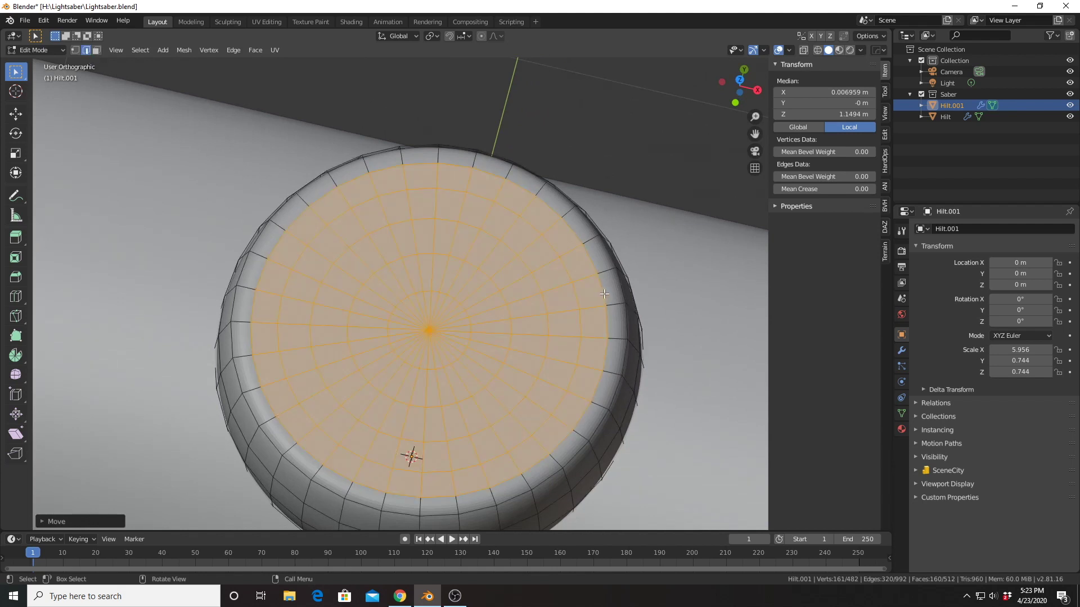
alt+click(604, 293)
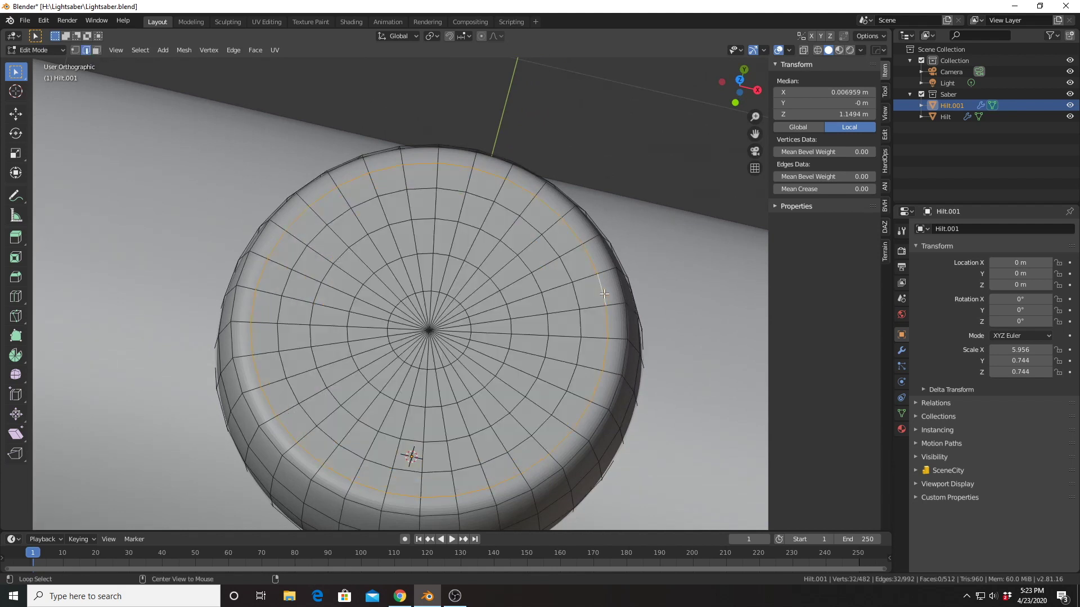
key(g)
key(g)
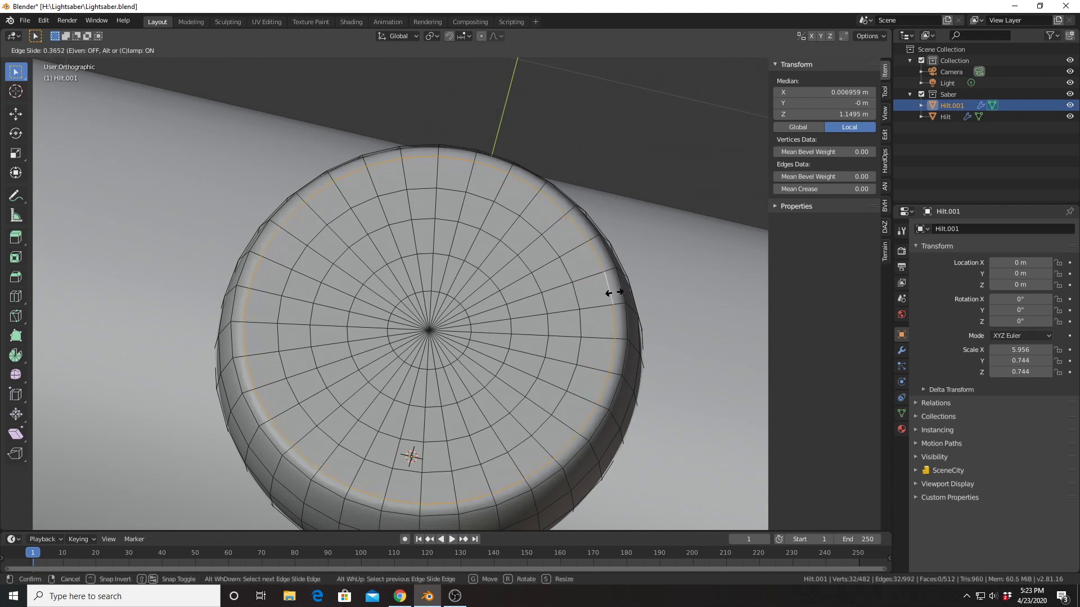
click(613, 293)
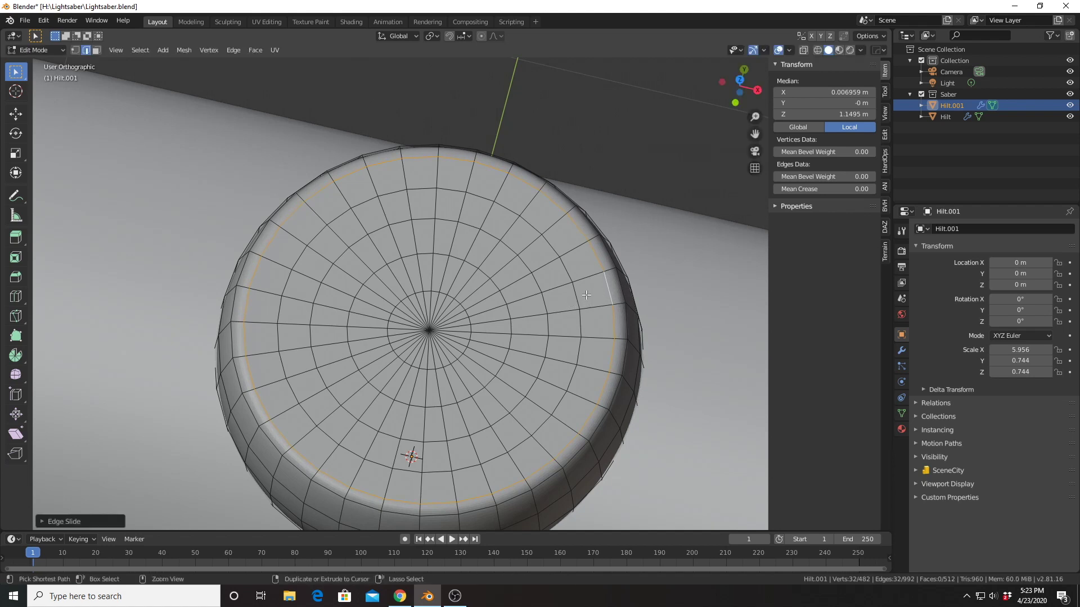
Add one loop cut on the flat top, about midway between its border loop and the adjacent inner loop.
key(ctrl+r)
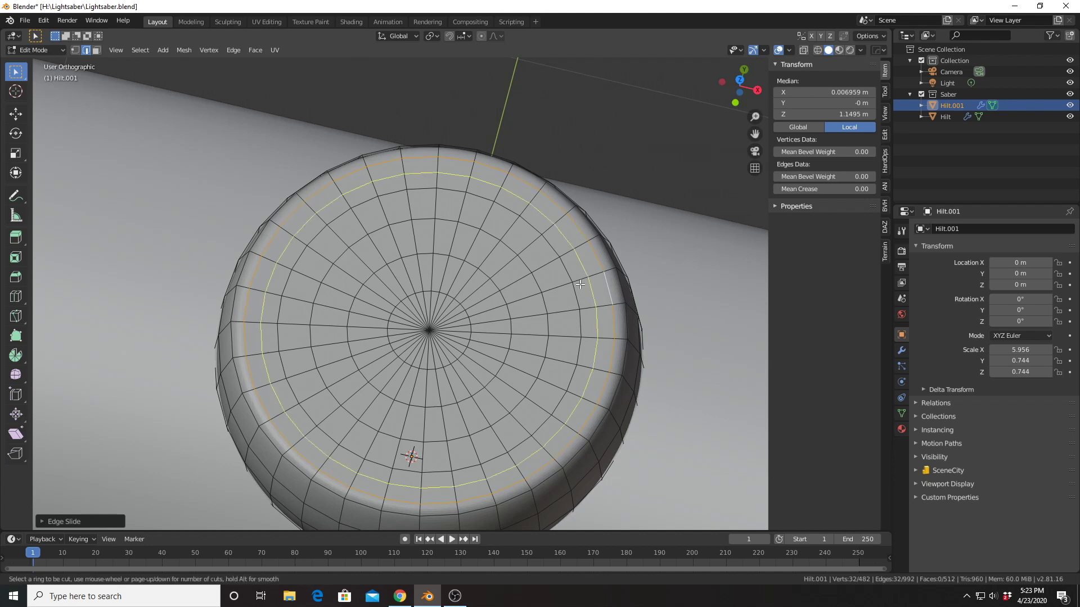
click(580, 284)
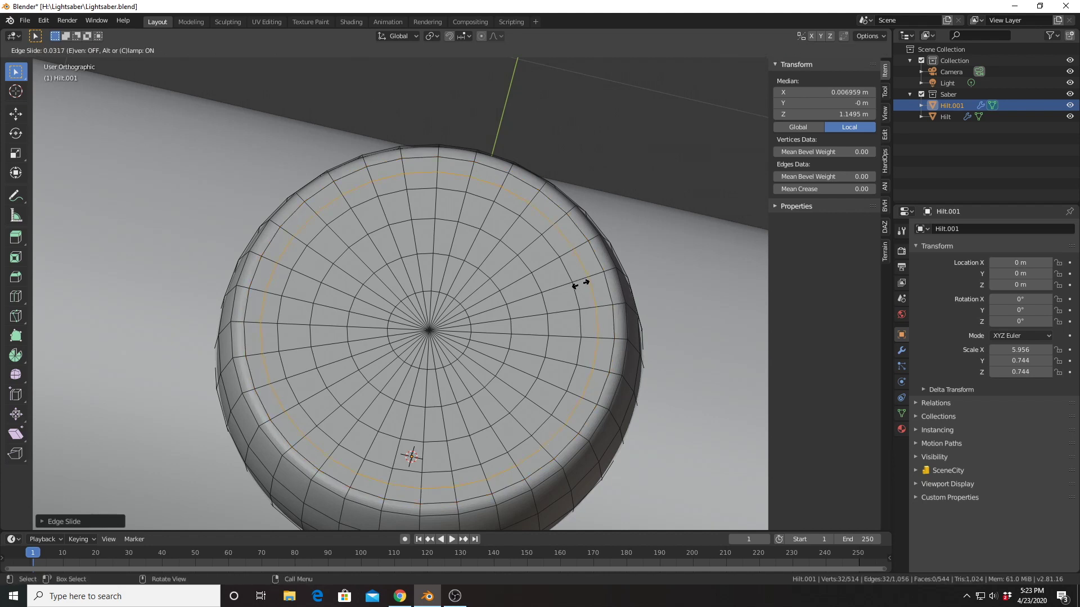
click(576, 283)
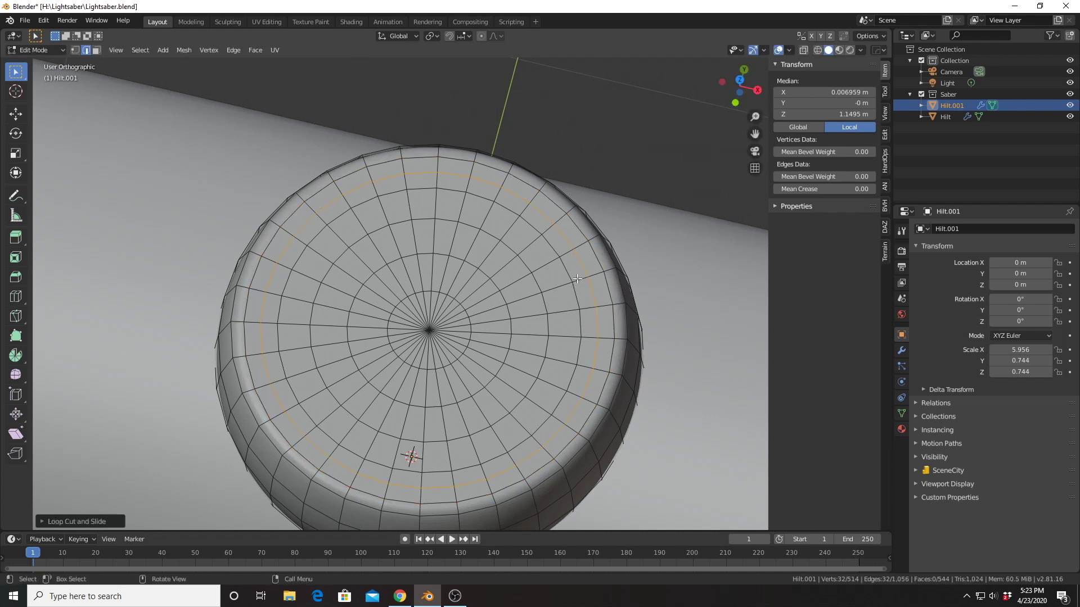
Select the outermost face ring of the flat top and extrude it down to a local height of about 0.952 m.
click(96, 50)
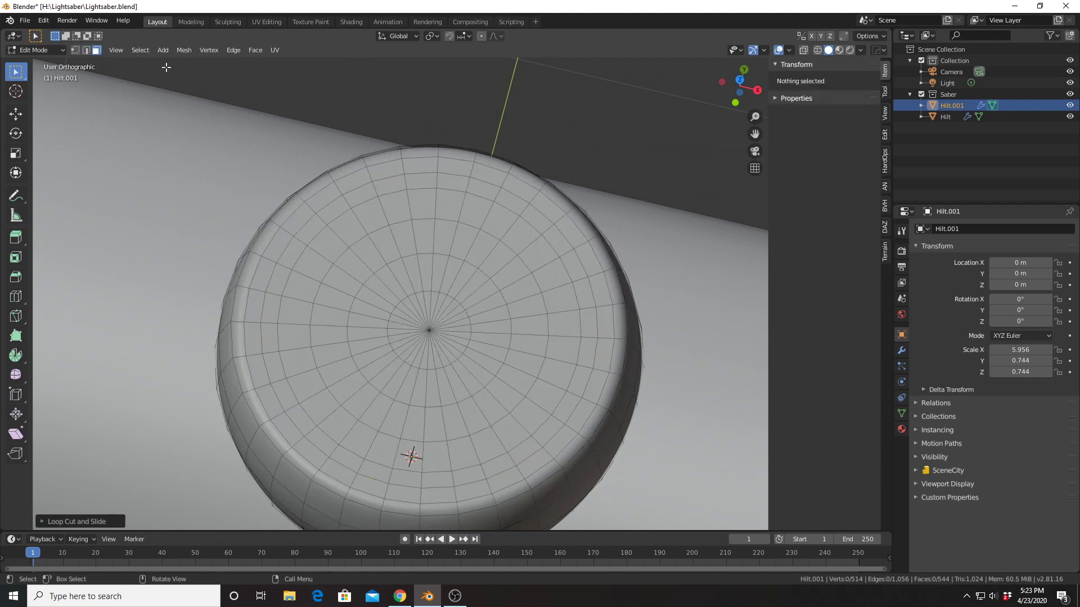
alt+click(596, 274)
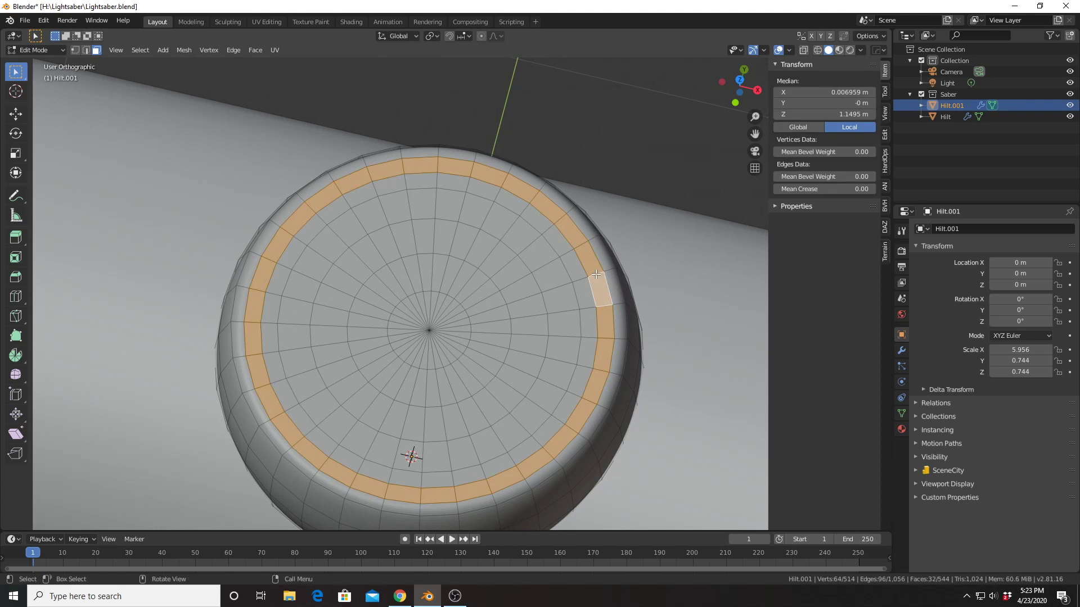
middle_drag(591, 304, 590, 291)
key(e)
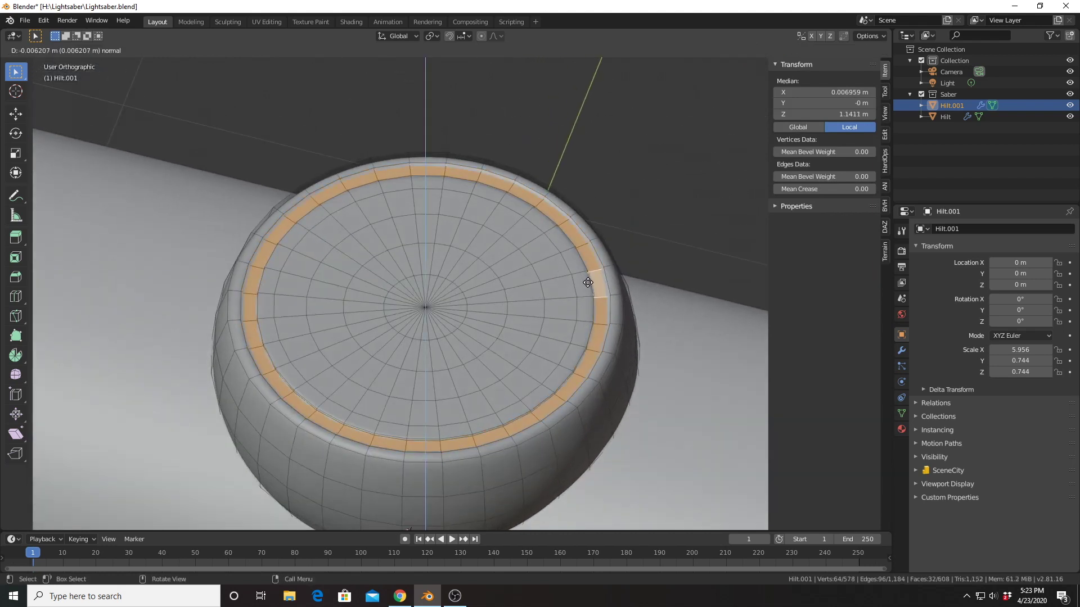
click(592, 318)
Inspect the recessed ring of the button from several angles, including in Object Mode, and return to Edit Mode.
middle_drag(592, 318, 672, 271)
scroll(672, 271, down, 2)
scroll(671, 271, down, 1)
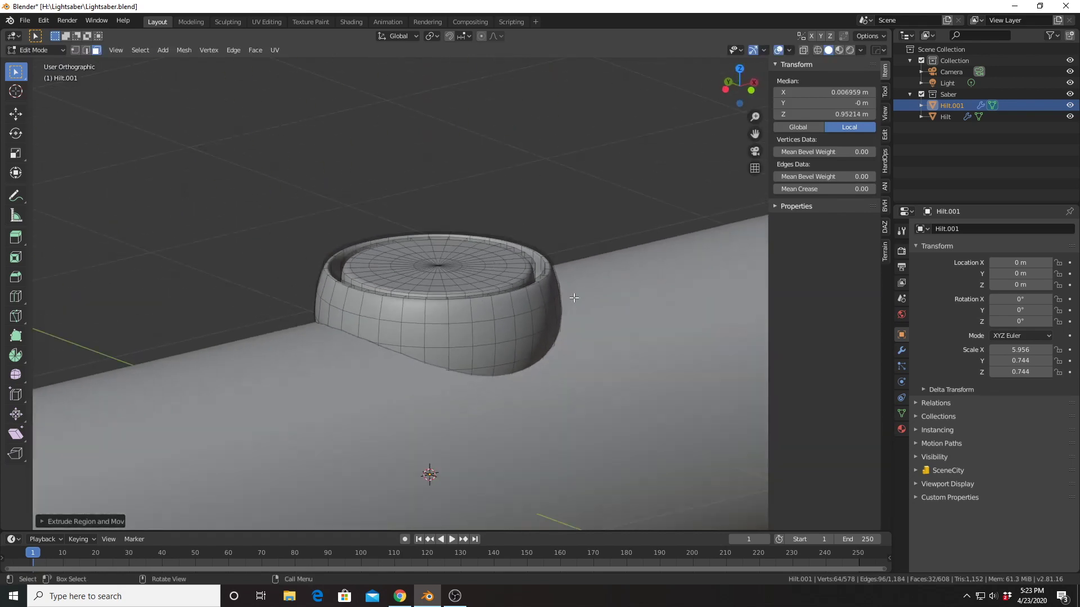
middle_drag(541, 293, 499, 342)
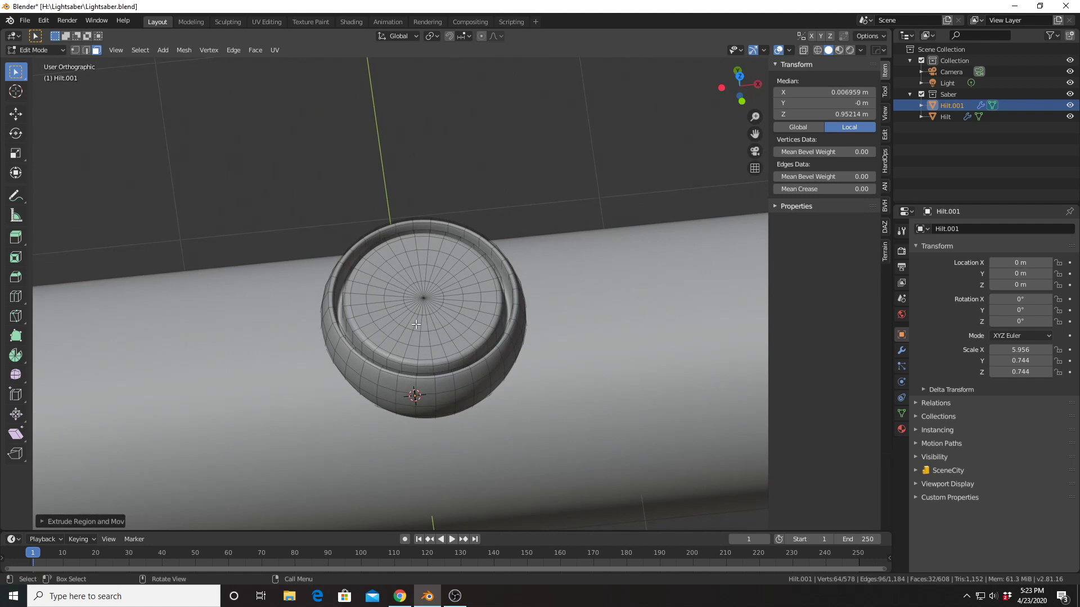
key(Tab)
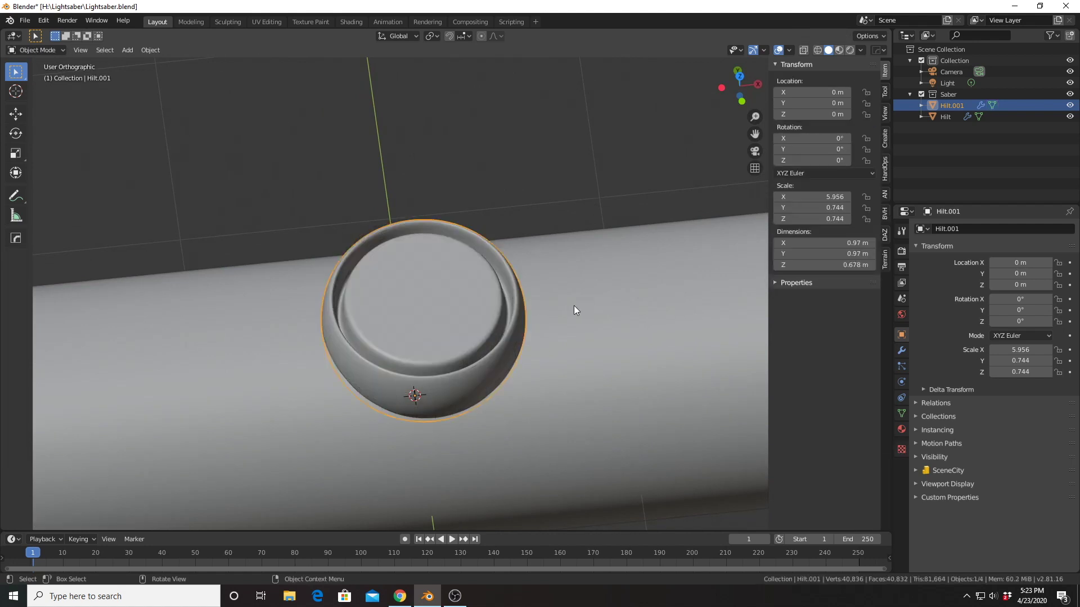
middle_drag(574, 306, 561, 346)
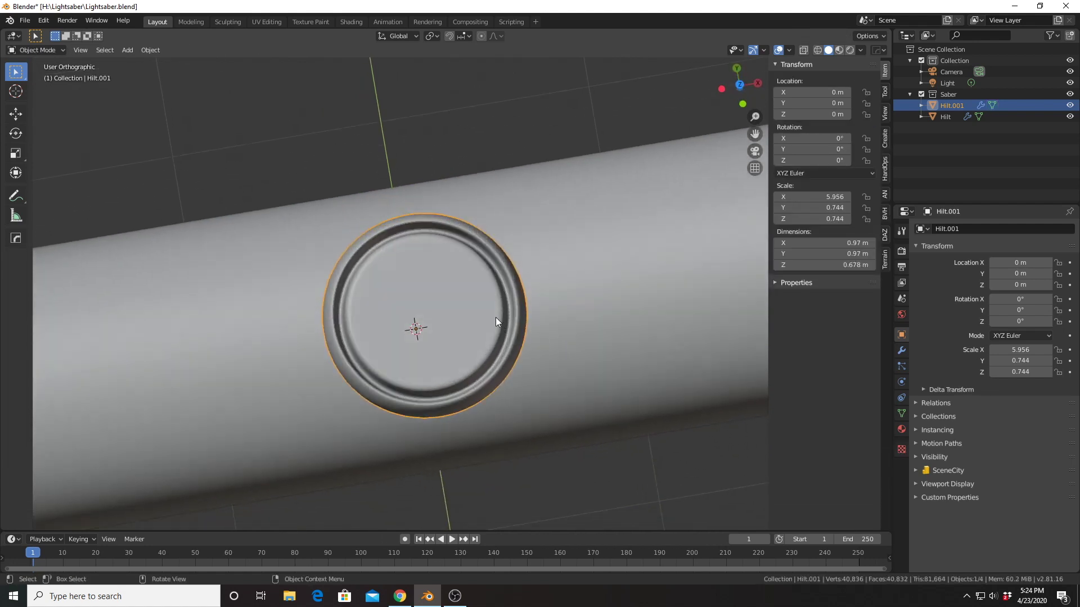
key(Tab)
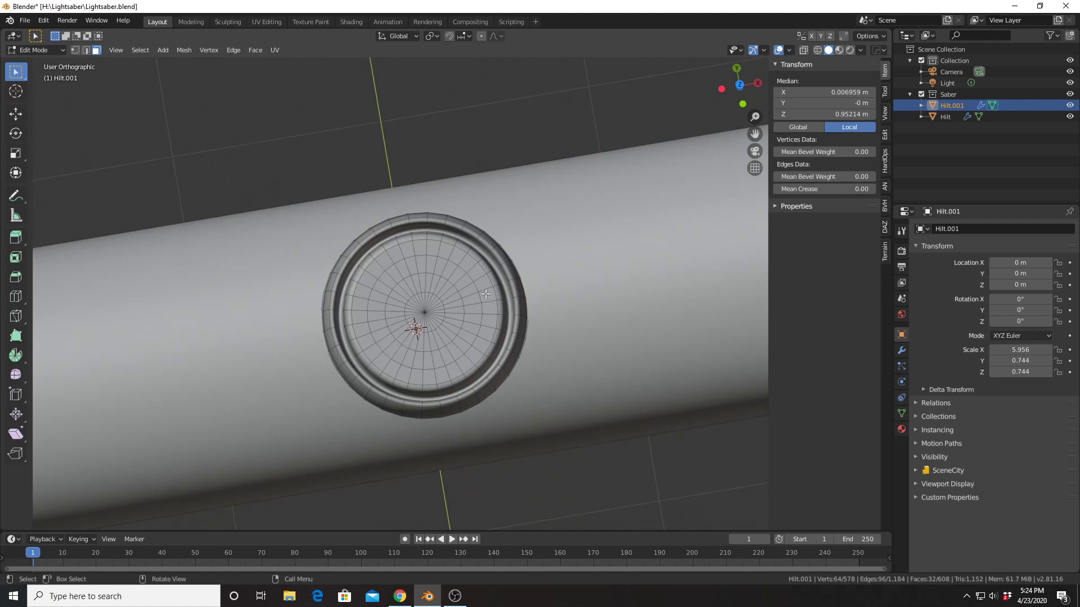
Select all faces of the button's raised round top, plus the ring of side faces just below its rim.
key(KP_7)
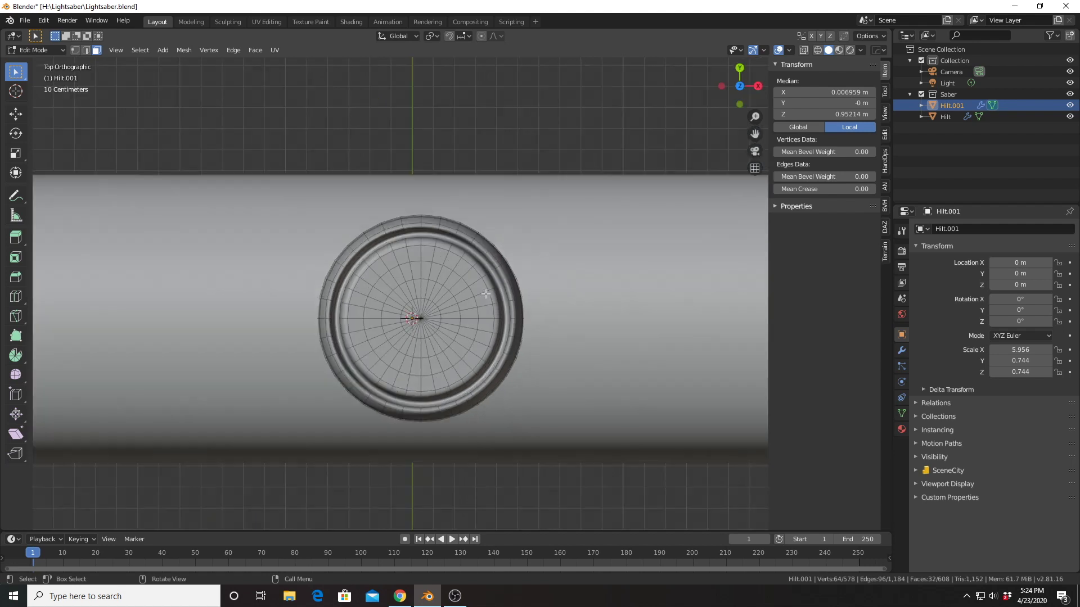
scroll(470, 308, up, 2)
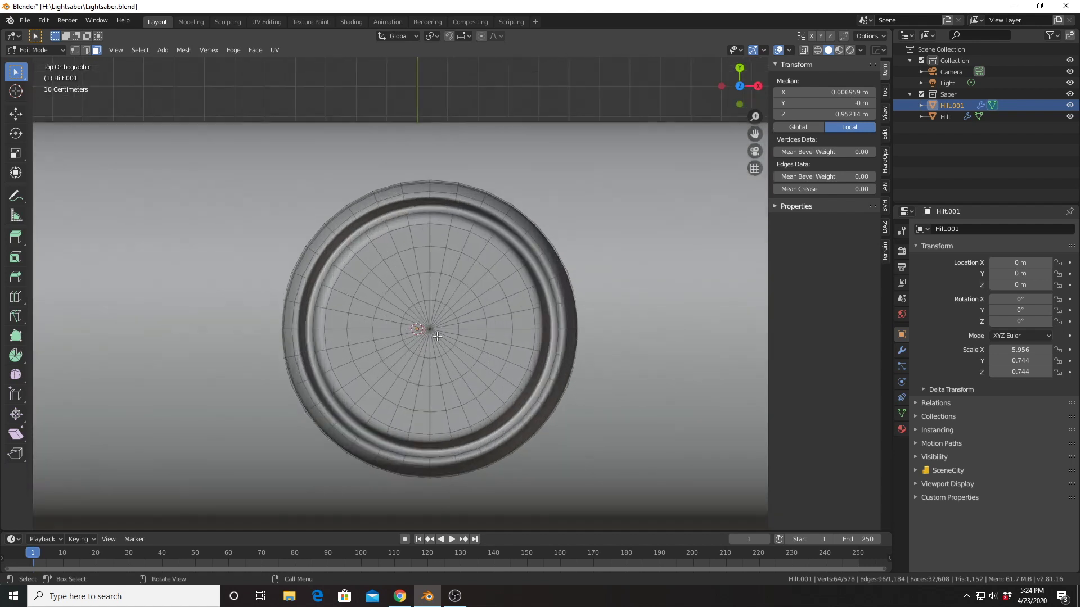
key(c)
scroll(432, 333, down, 10)
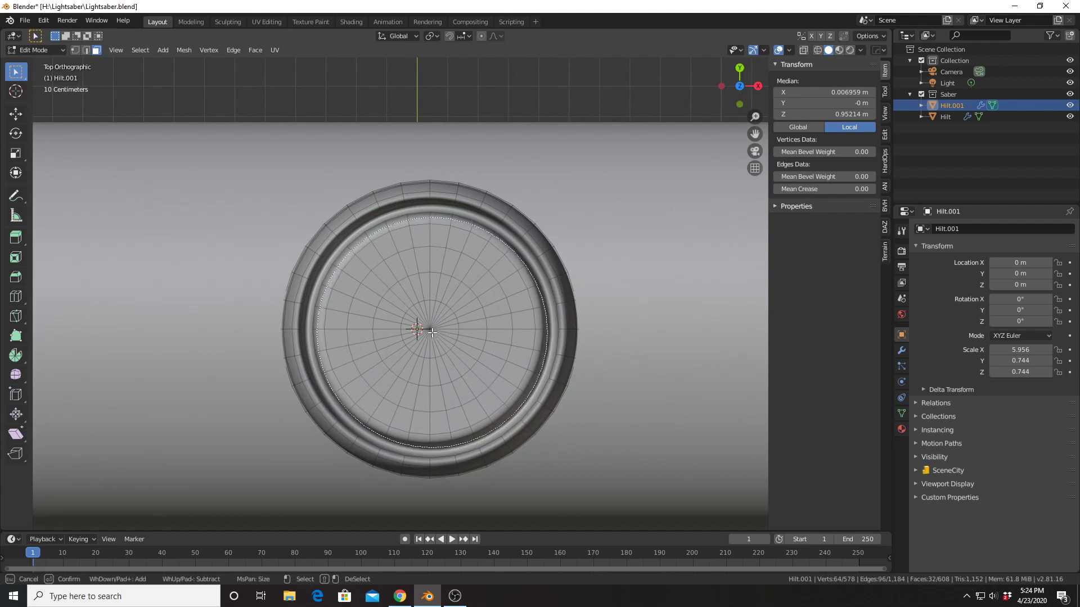
click(431, 332)
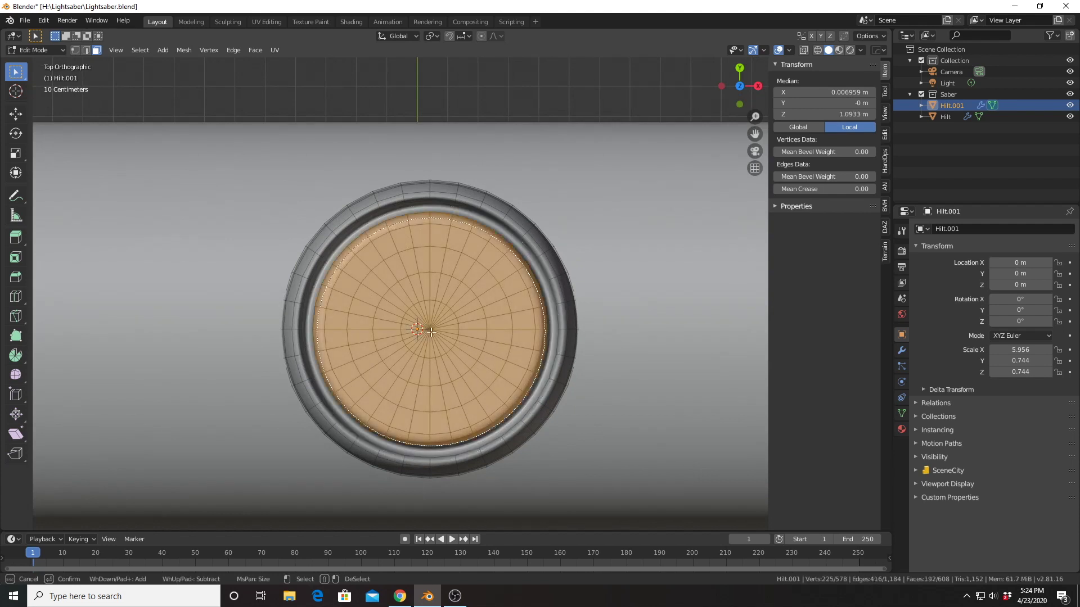
key(Escape)
mouse_move(531, 360)
middle_down()
mouse_move(528, 280)
mouse_move(507, 293)
mouse_move(501, 267)
middle_up()
scroll(507, 292, up, 3)
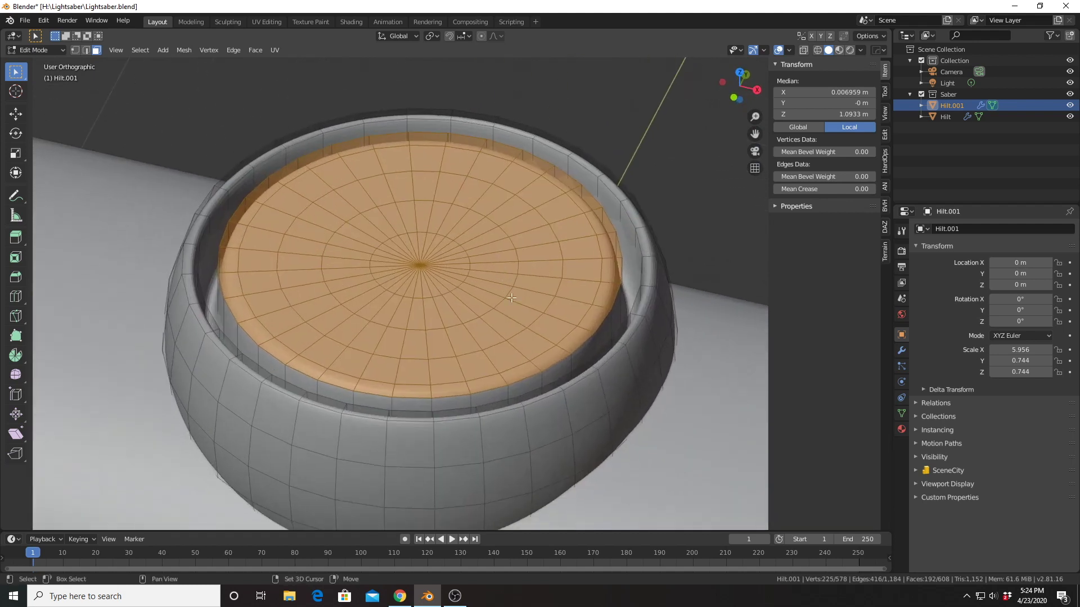
alt+shift+click(593, 340)
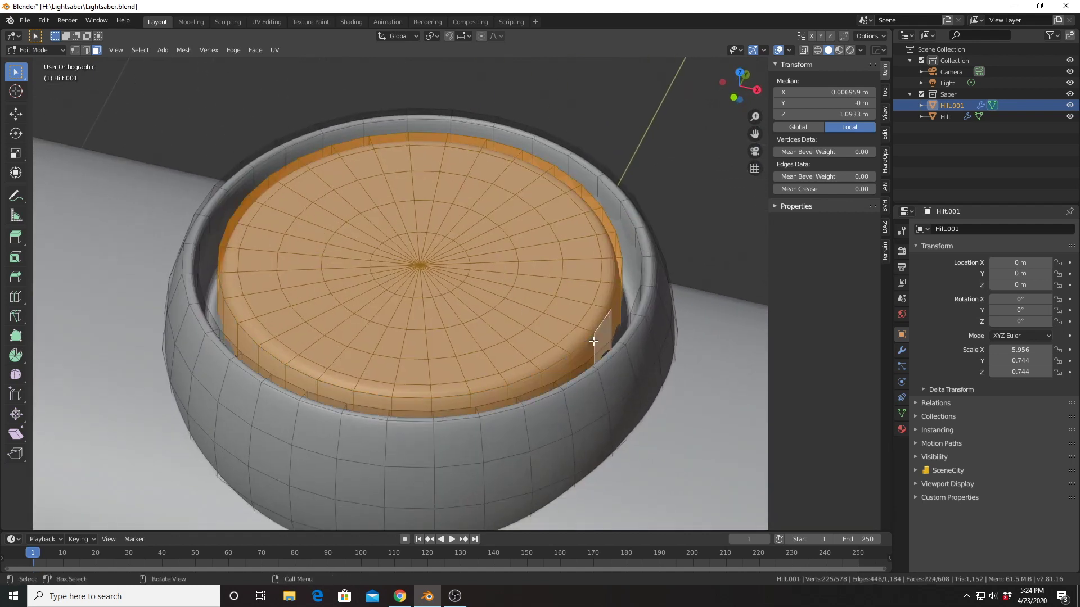
middle_drag(593, 341, 534, 363)
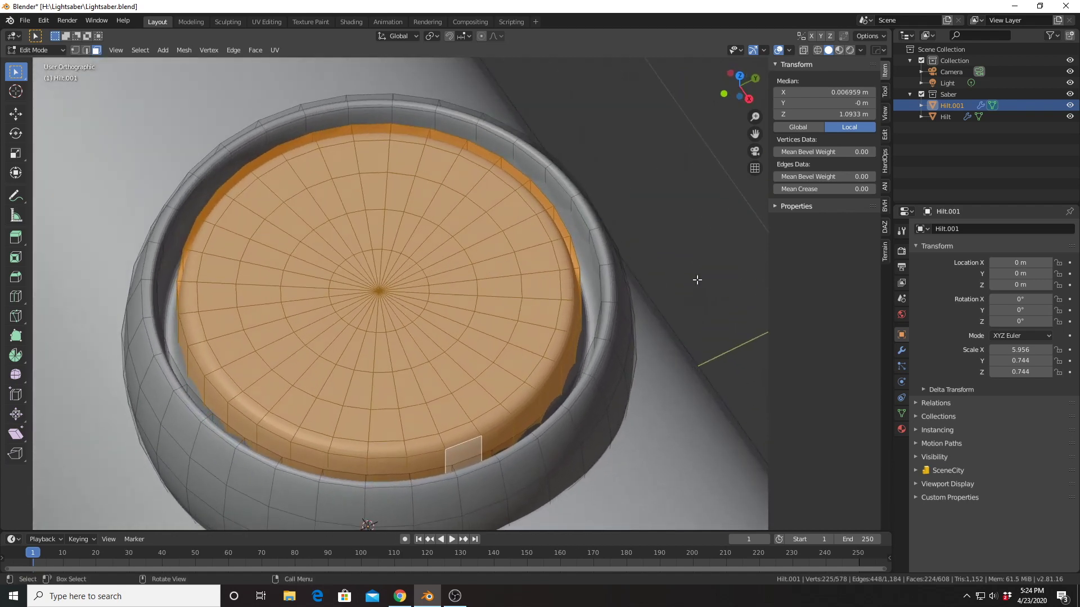
Add a single vertex group named Button to the mesh and test deselecting and reselecting its faces.
click(902, 413)
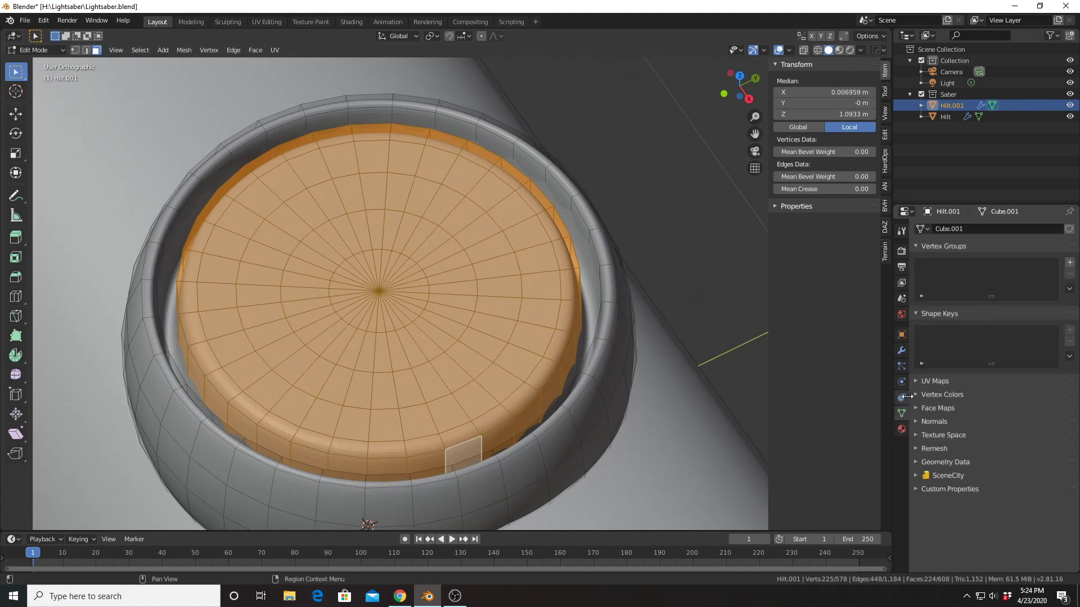
click(1069, 263)
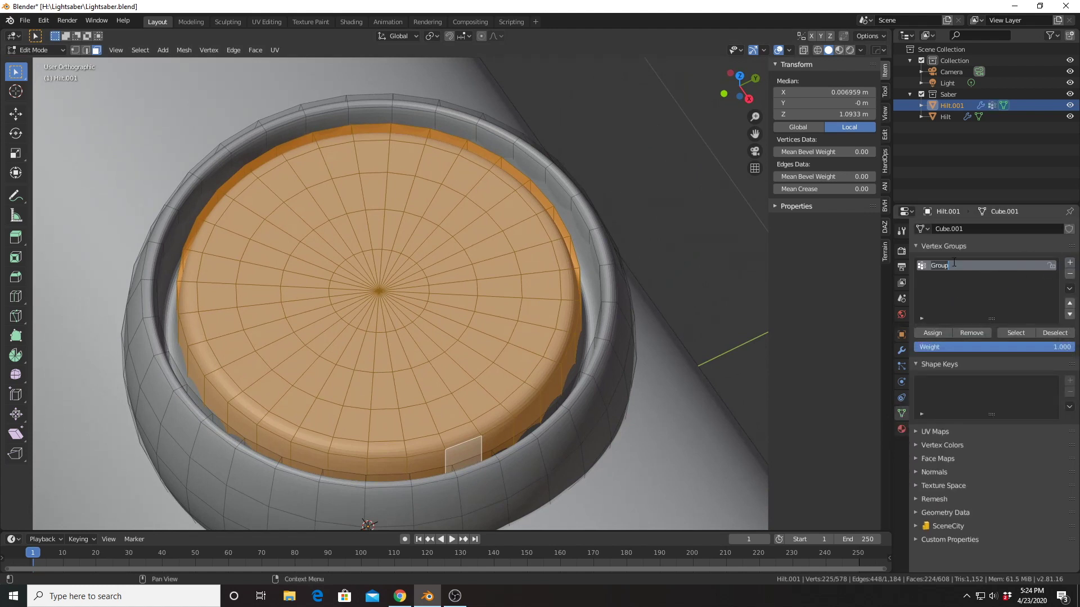
text(Button)
click(1070, 263)
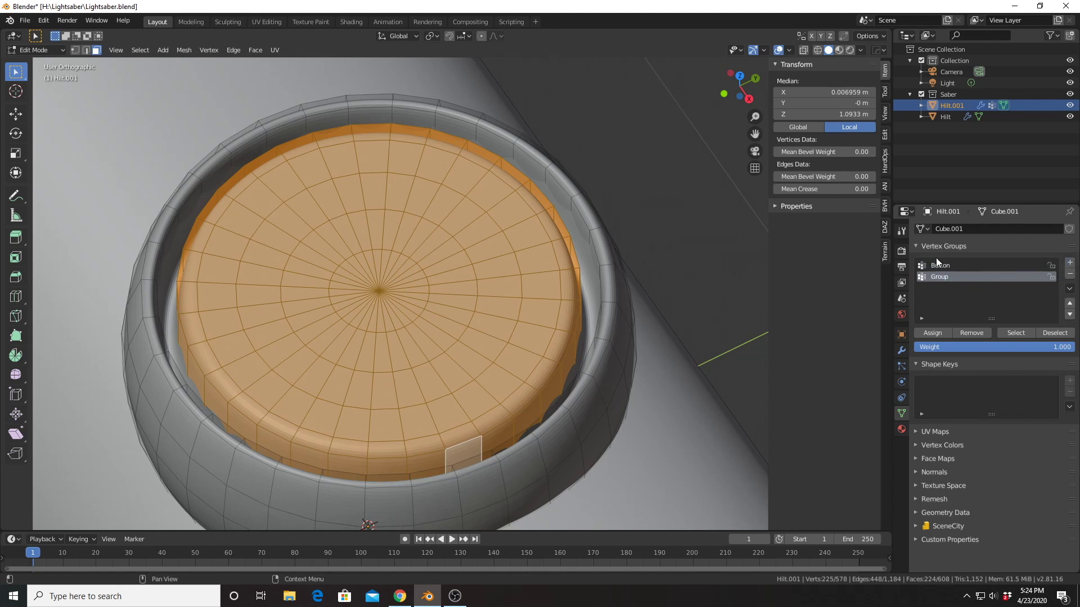
click(1070, 274)
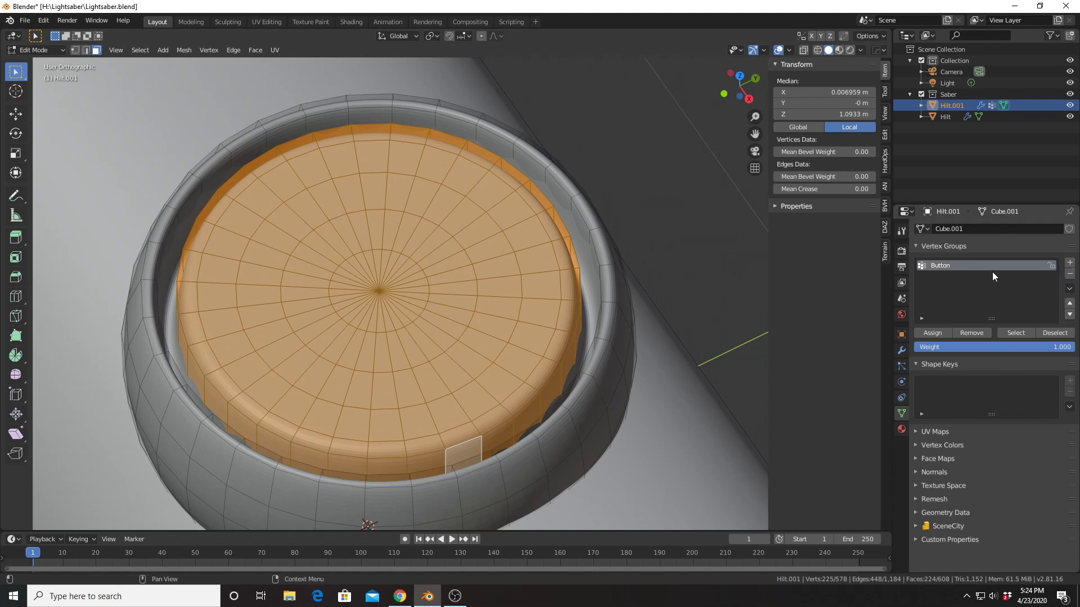
click(1044, 332)
click(1031, 332)
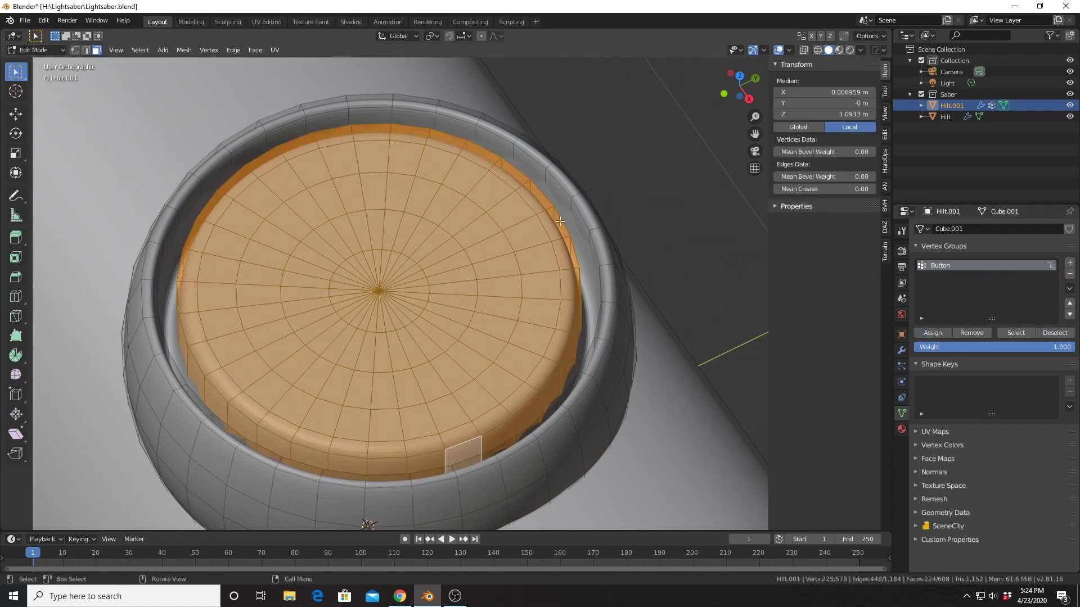
Switch to Object Mode and examine how the button sits on the whole hilt.
key(Tab)
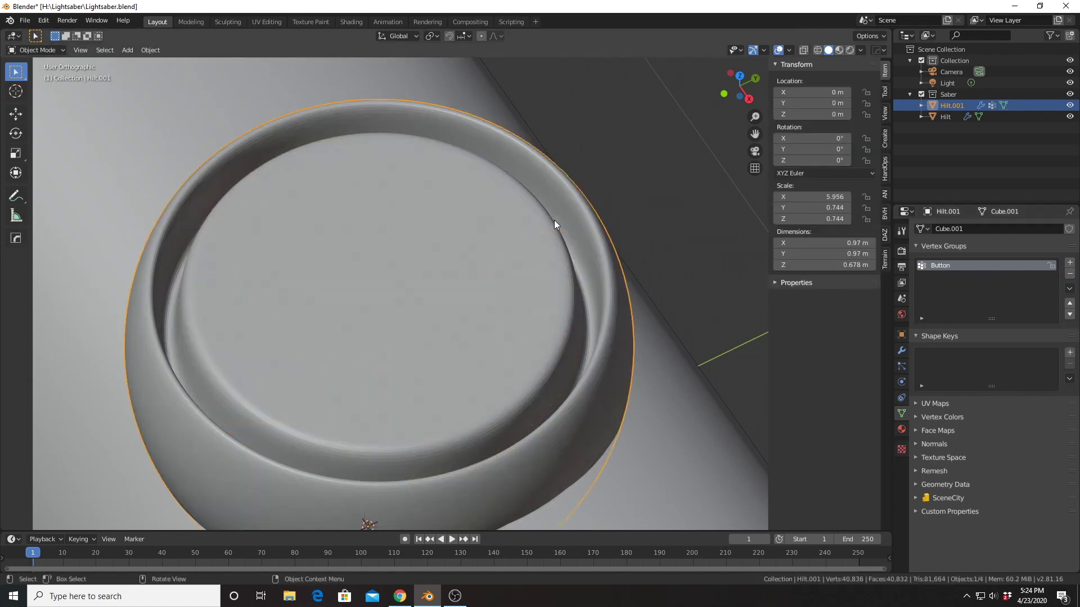
right_click(610, 250)
click(611, 249)
scroll(550, 208, down, 5)
middle_drag(549, 208, 636, 150)
scroll(598, 290, down, 2)
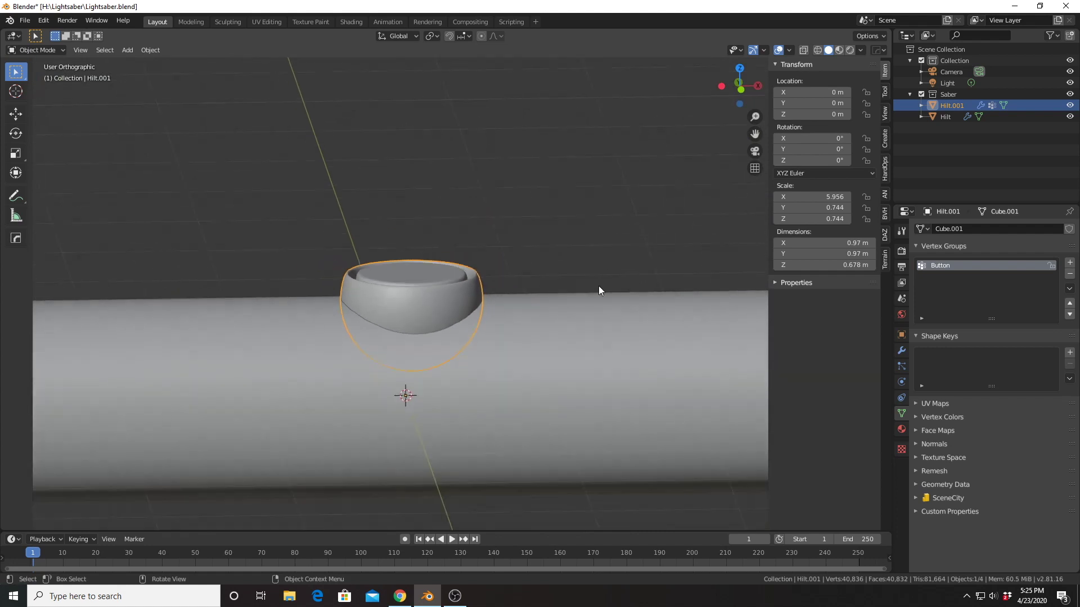
click(565, 331)
scroll(554, 326, down, 3)
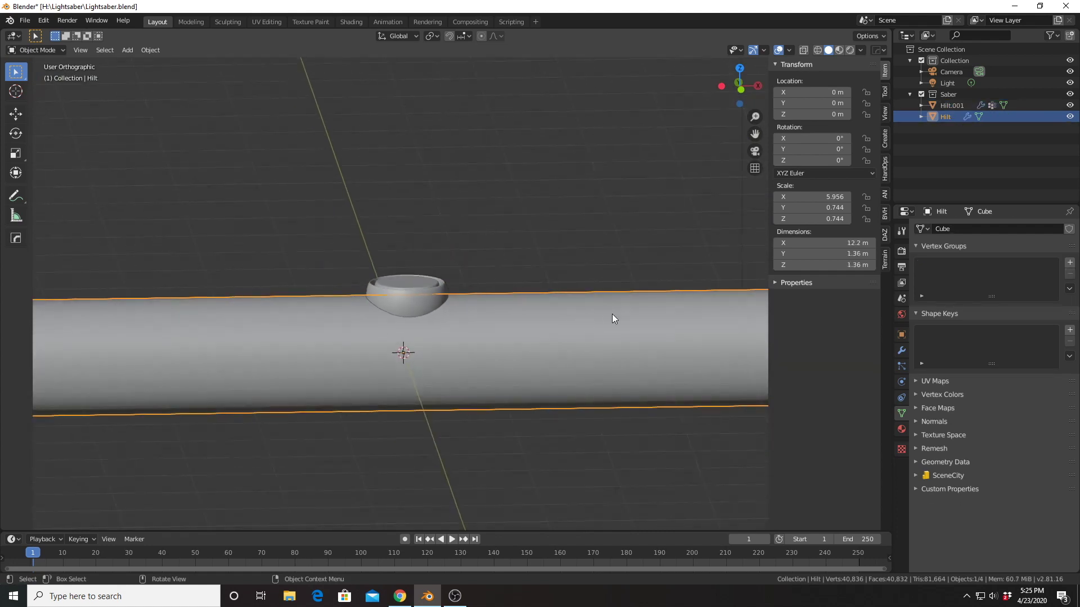
scroll(612, 314, down, 2)
middle_drag(612, 314, 602, 312)
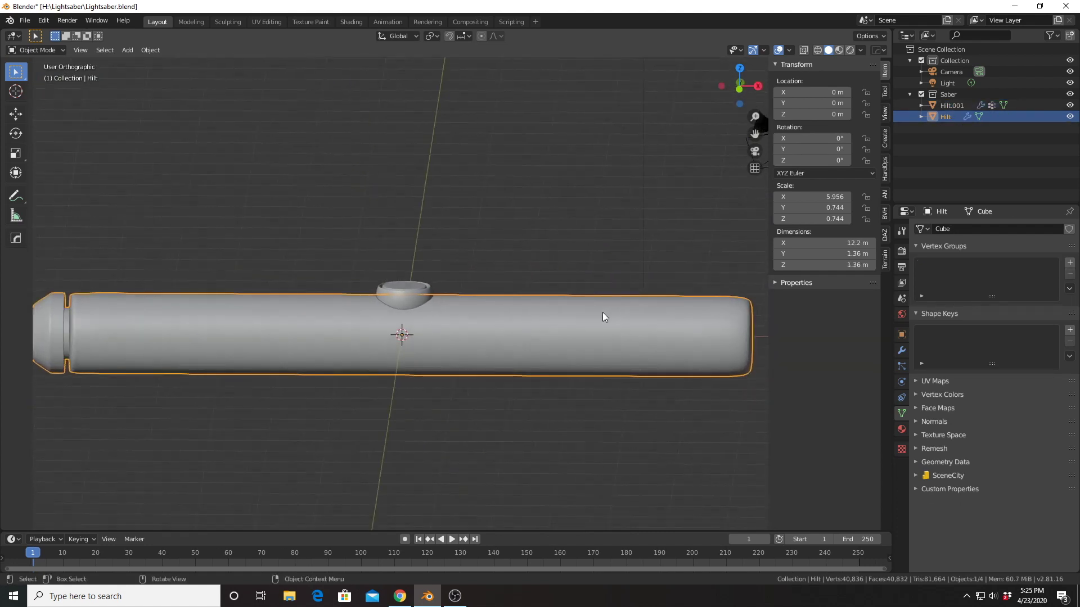
Rename the Hilt.001 object as Button.
click(954, 104)
click(957, 228)
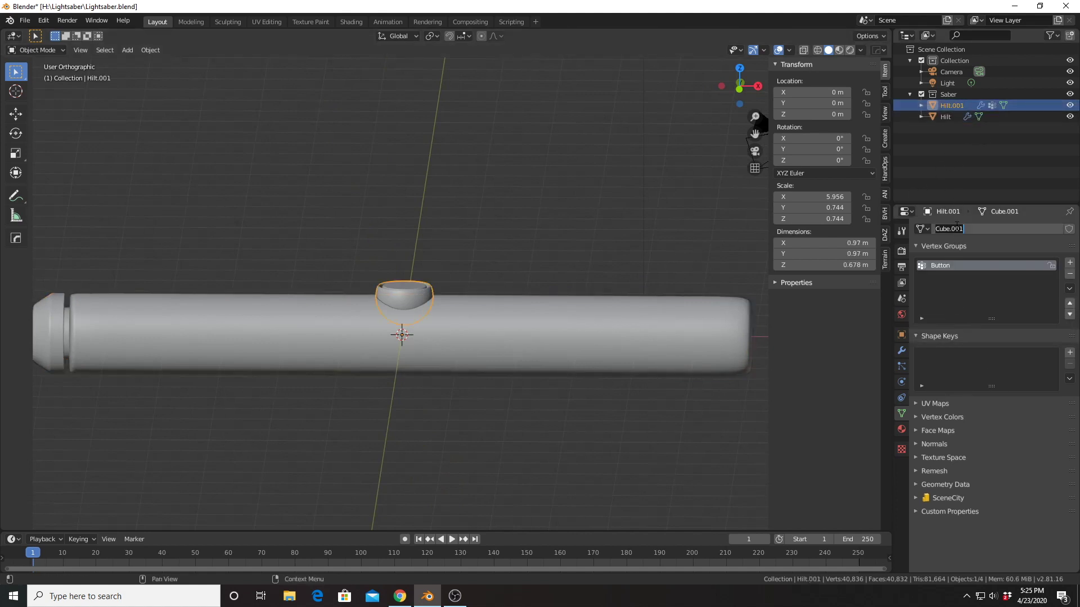
click(902, 335)
click(964, 229)
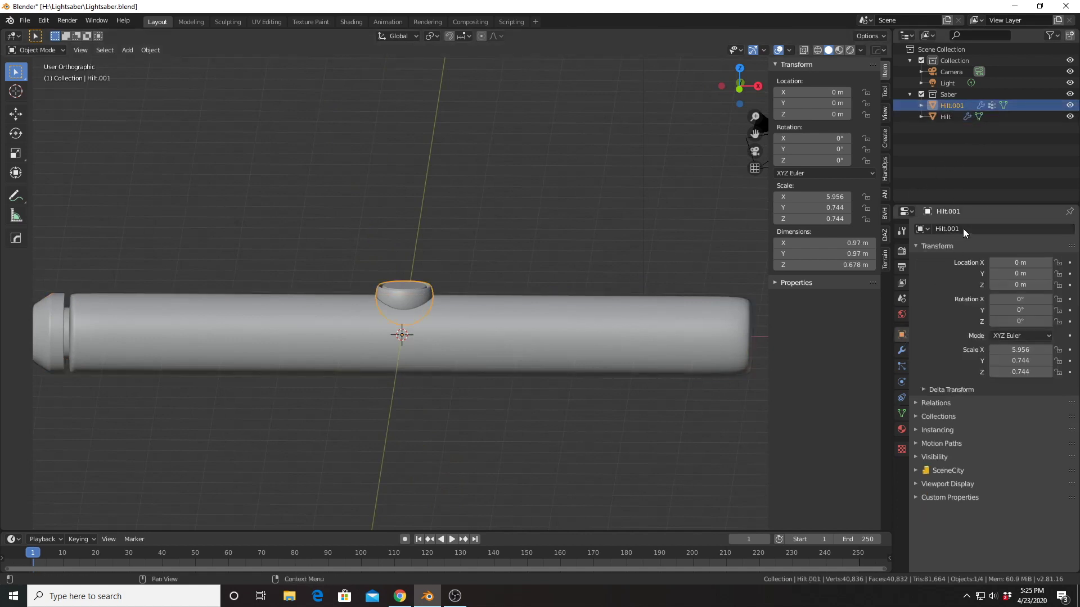
text(B)
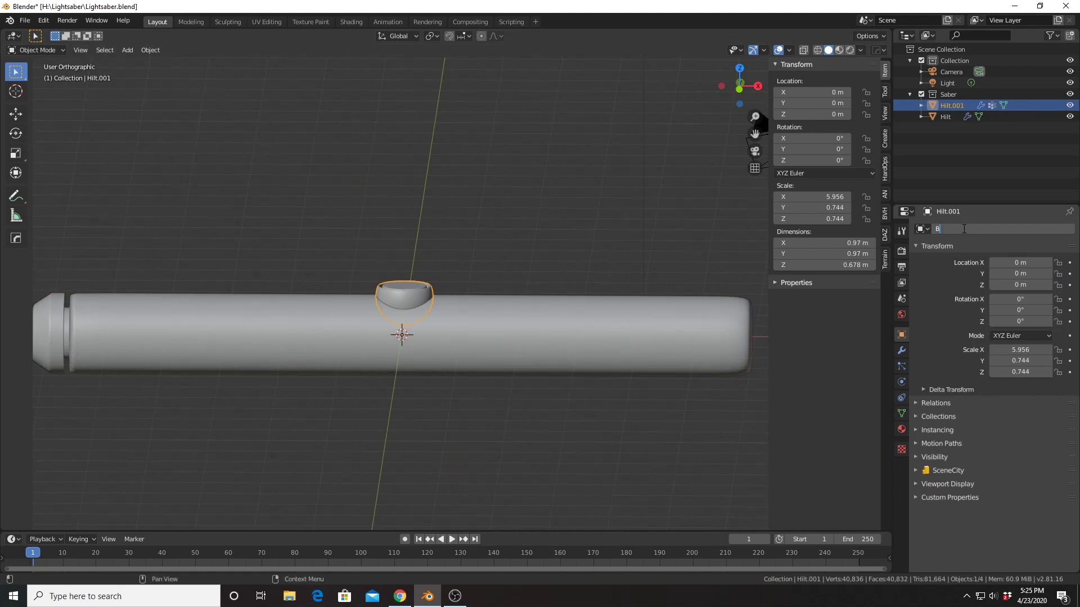
text(utton)
key(Return)
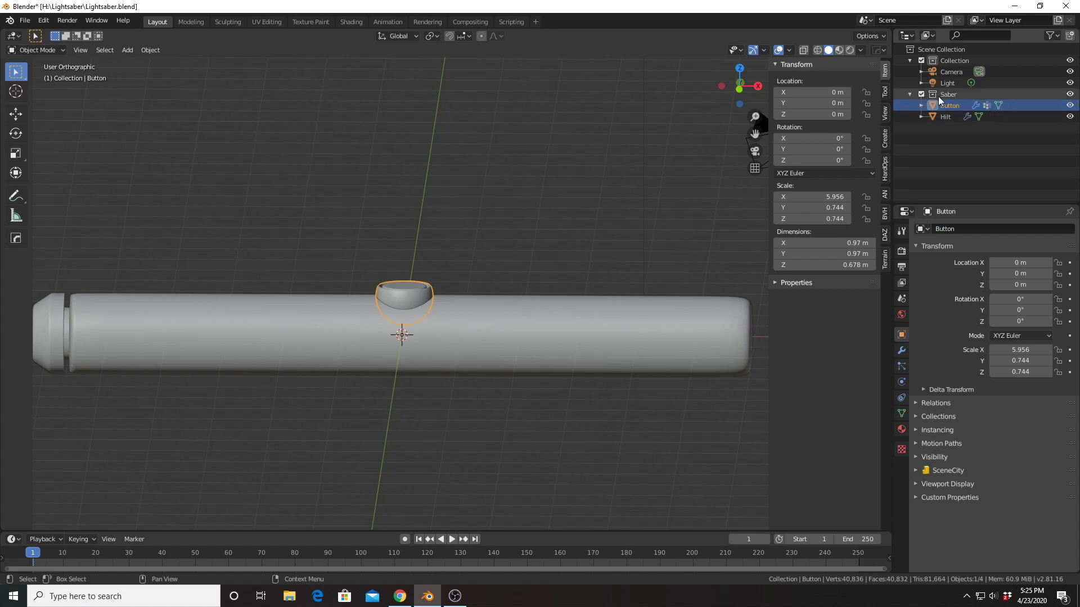
Edit the Hilt mesh and add a loop cut near its plain rounded end, at local X about 0.902 m.
click(939, 116)
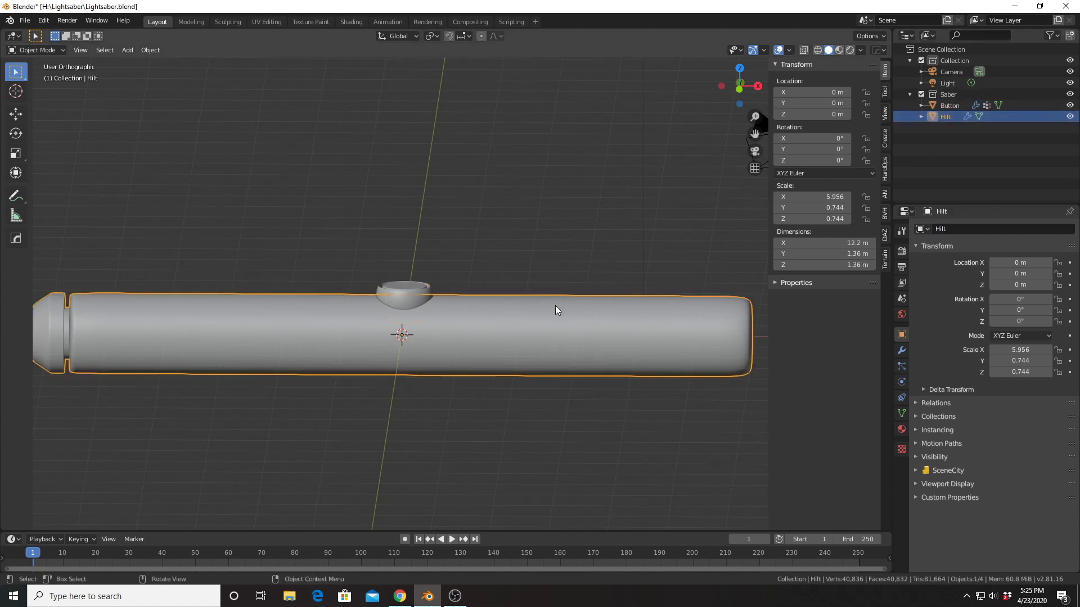
key(Tab)
shift+middle_drag(615, 329, 482, 330)
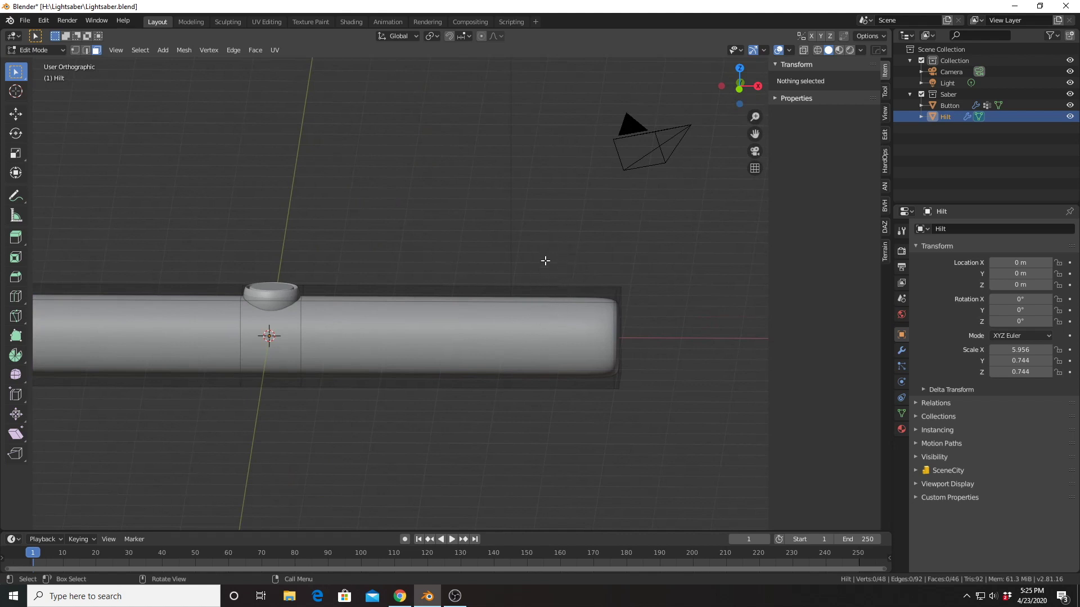
key(ctrl+r)
click(376, 296)
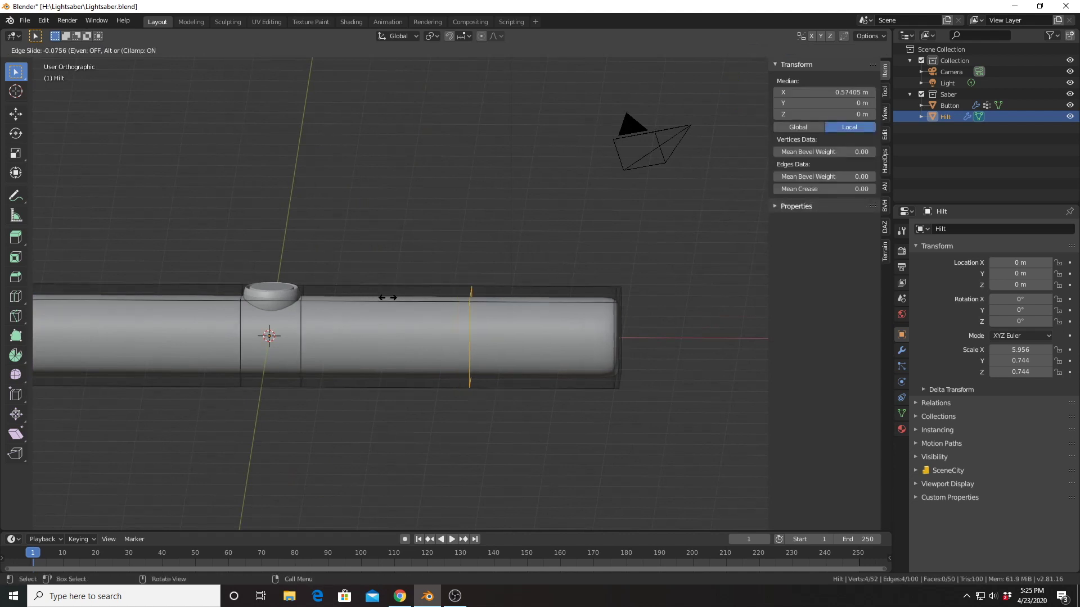
click(499, 303)
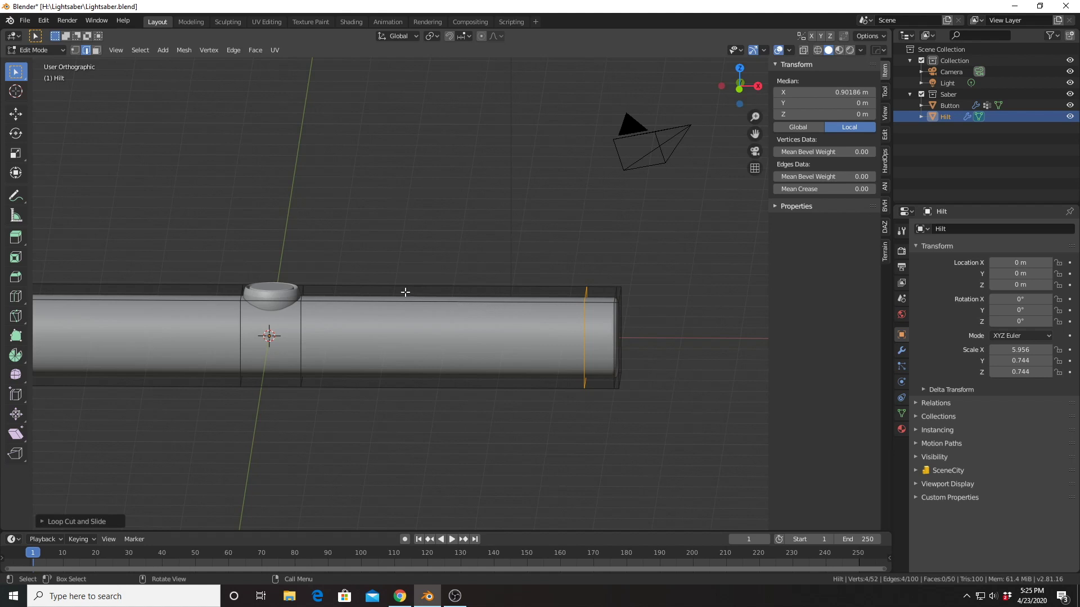
Add another loop cut slightly farther in from the Hilt's rounded end, at local X about 0.775 m.
key(g)
key(g)
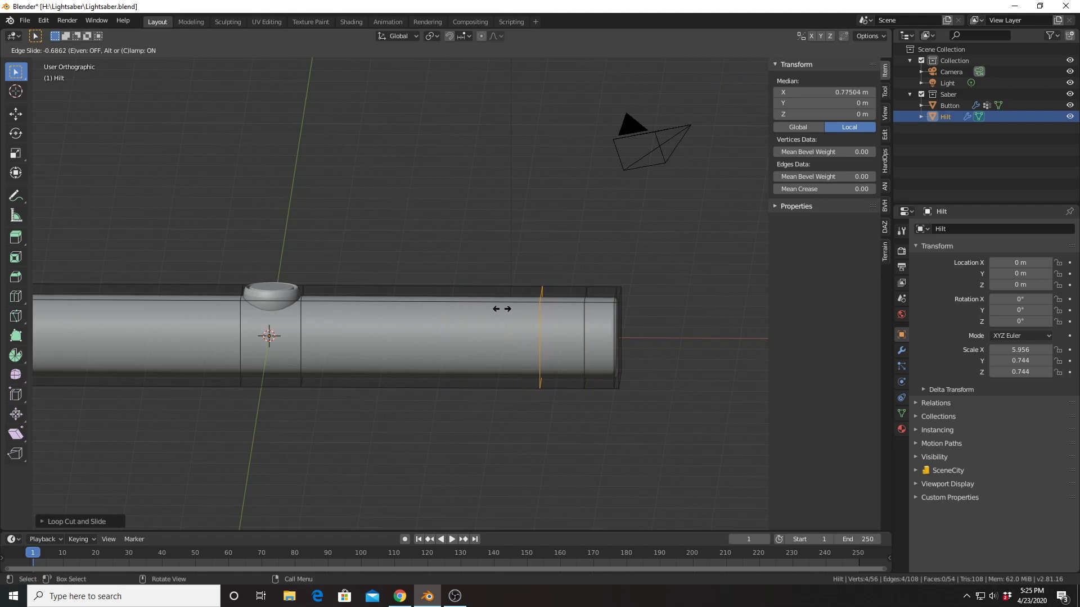
click(501, 309)
Extrude the face ring between the two new loop cuts and scale it outward by about 2.176, excluding the X axis.
mouse_move(575, 337)
middle_down()
mouse_move(582, 390)
mouse_move(572, 348)
mouse_move(588, 303)
mouse_move(575, 328)
middle_up()
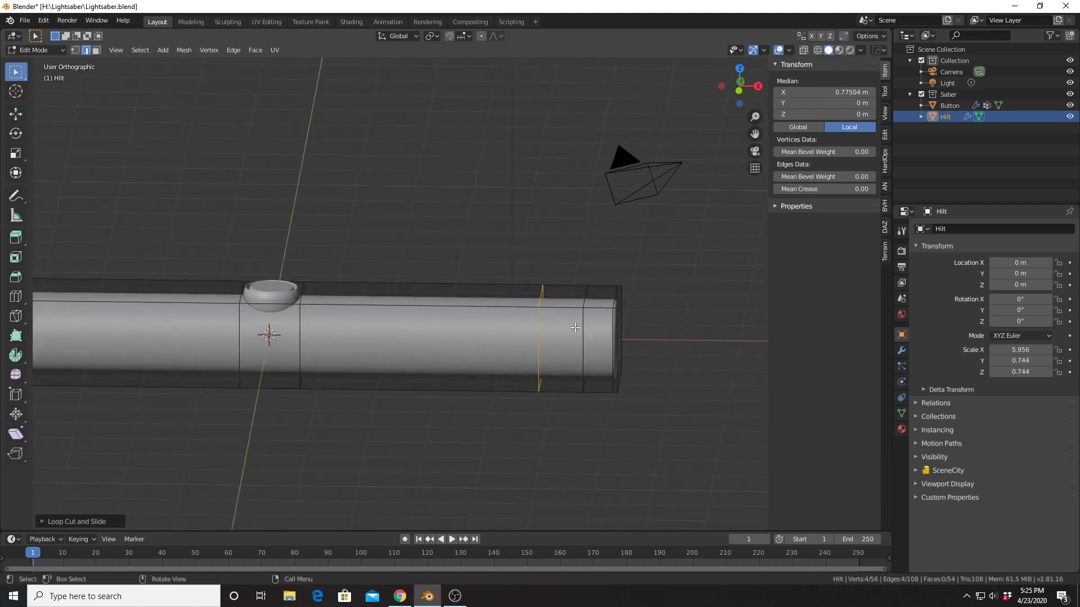
click(97, 50)
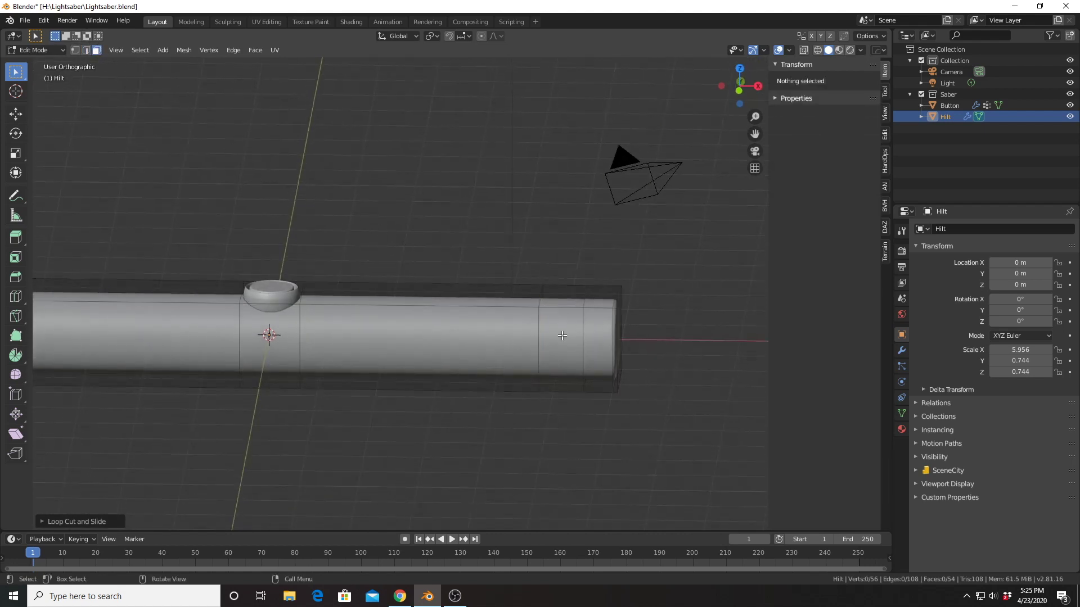
alt+click(569, 300)
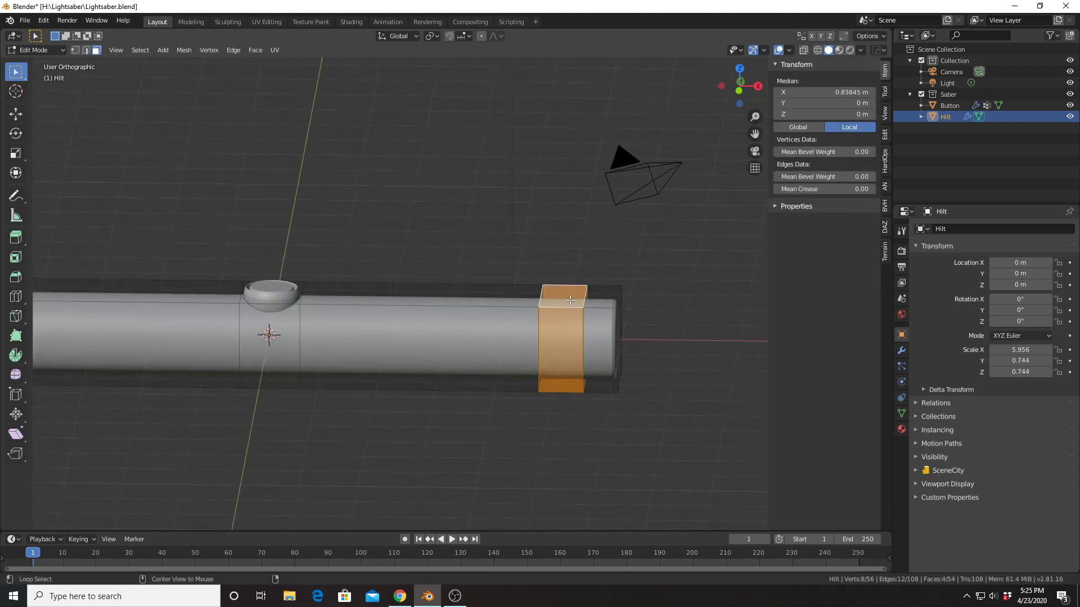
middle_drag(567, 302, 450, 278)
scroll(573, 298, up, 3)
key(e)
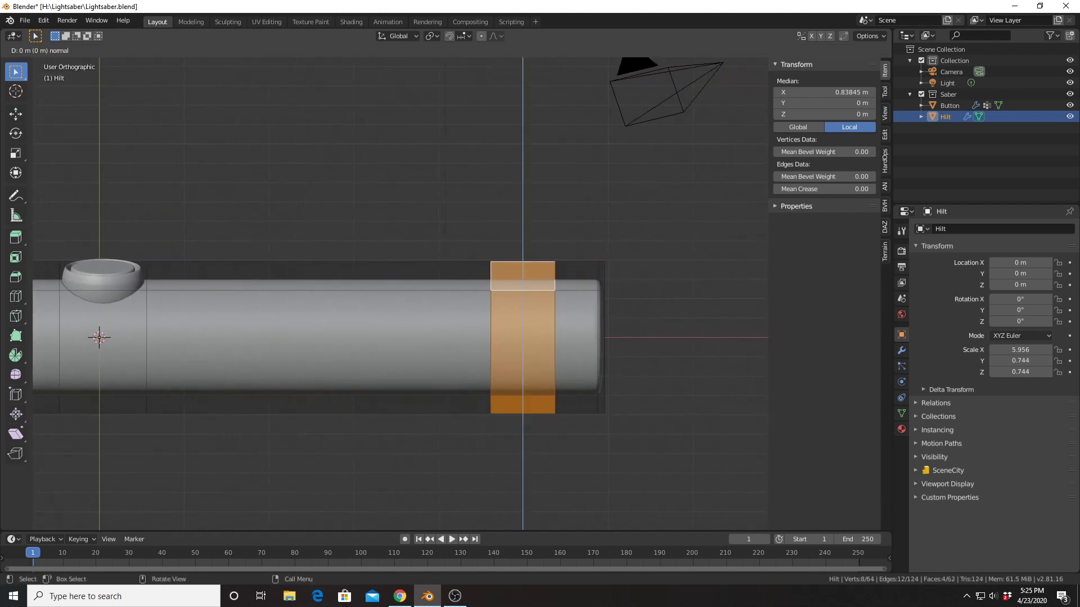
key(s)
key(shift+x)
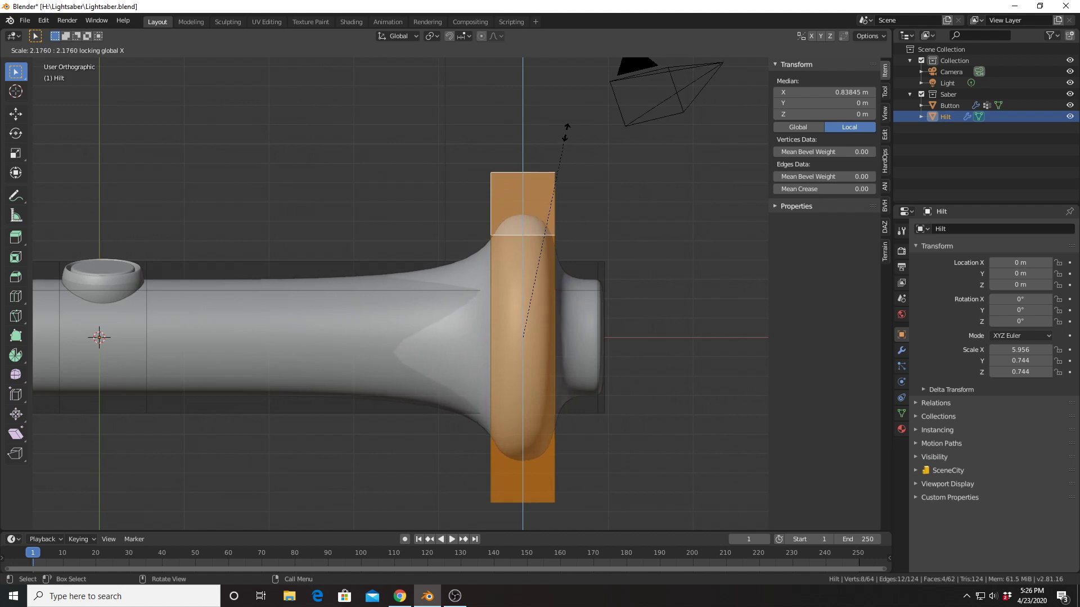
click(566, 132)
In edge select mode, deselect the four lengthwise corner edges of the extruded ring, keeping its two square outer loops selected.
middle_drag(610, 252, 505, 278)
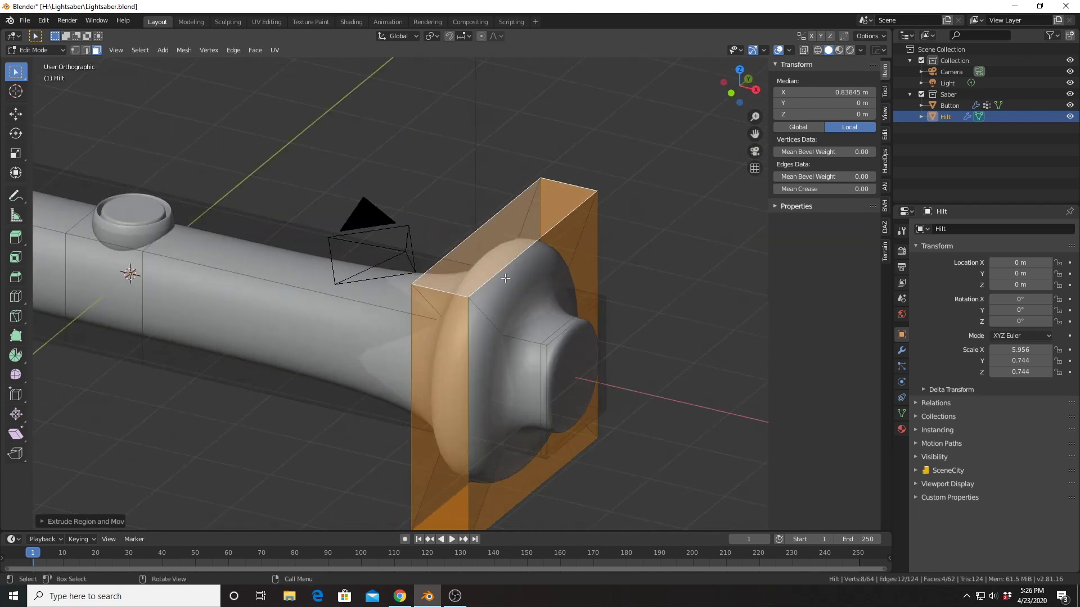
click(87, 50)
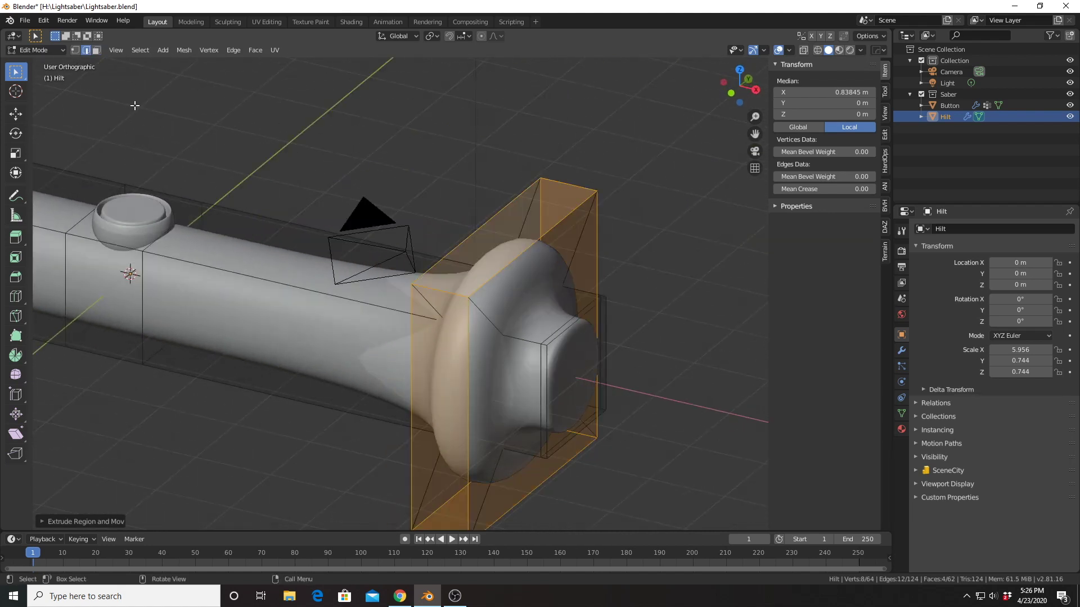
shift+click(453, 288)
shift+middle_drag(444, 474, 458, 369)
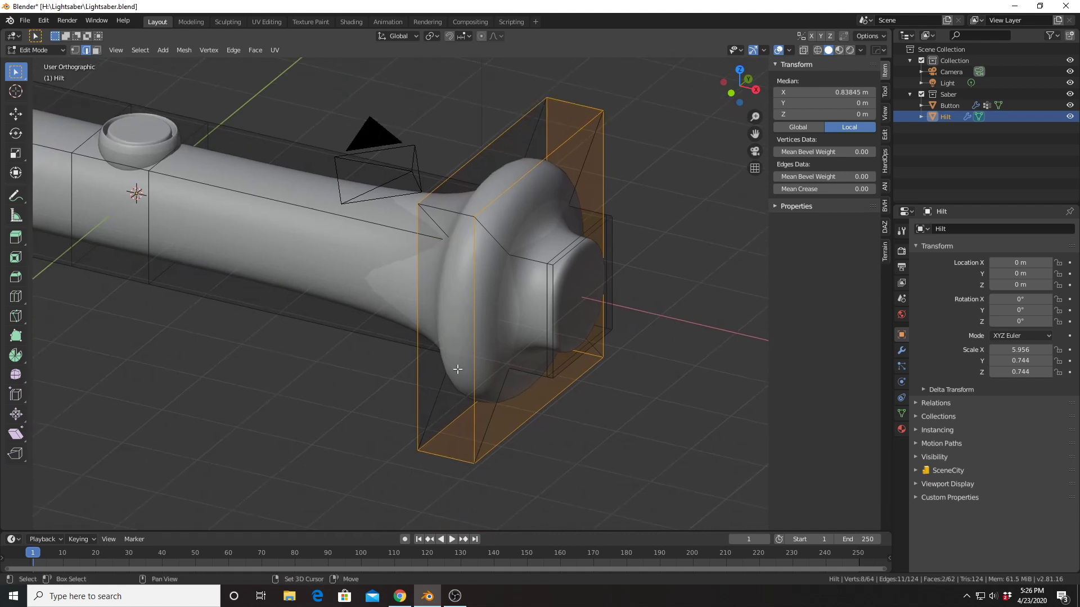
shift+click(448, 455)
middle_drag(464, 447, 365, 422)
shift+click(502, 384)
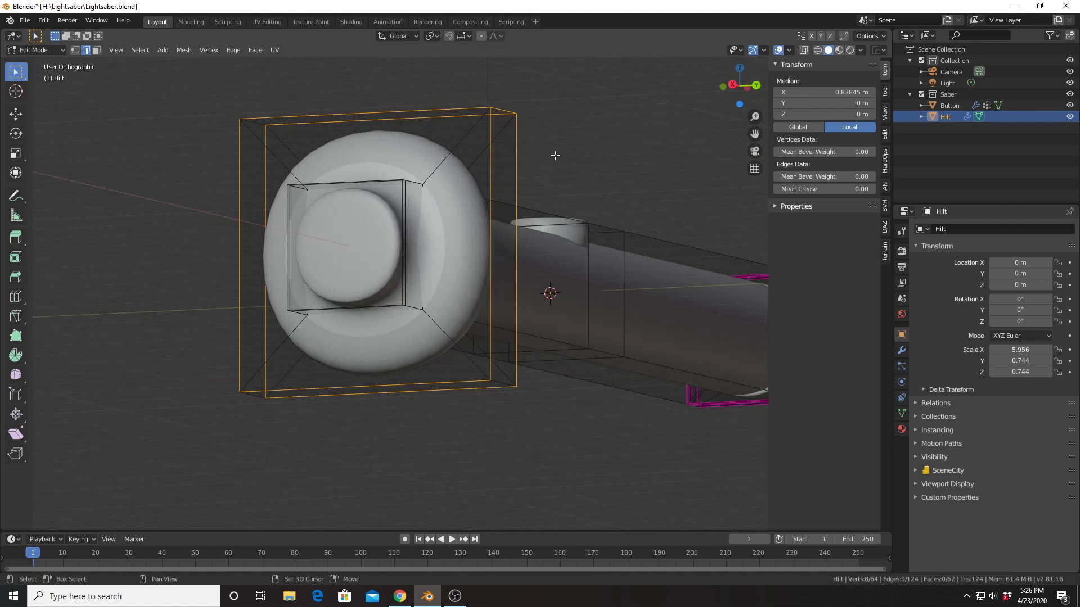
middle_drag(494, 157, 644, 206)
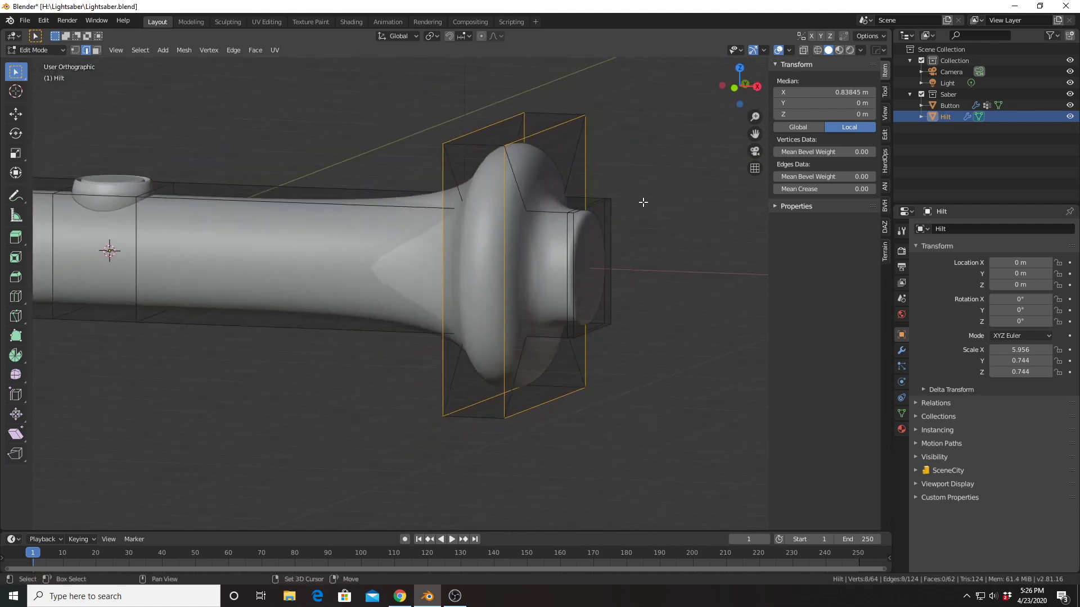
Set the edge crease of the flared ring's two selected square outer loops to 1.00.
key(shift+e)
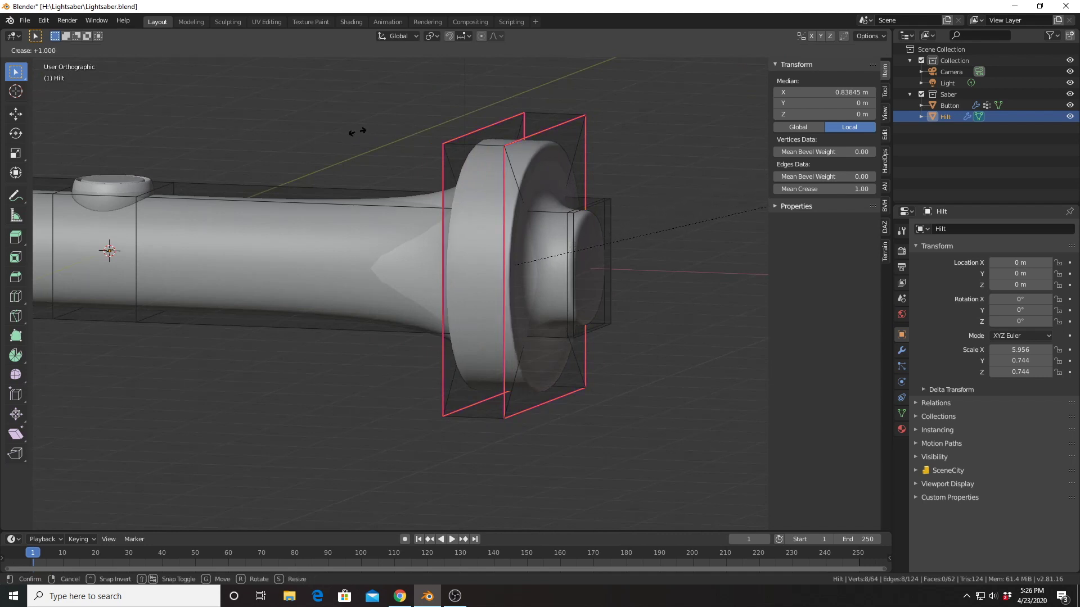
click(395, 132)
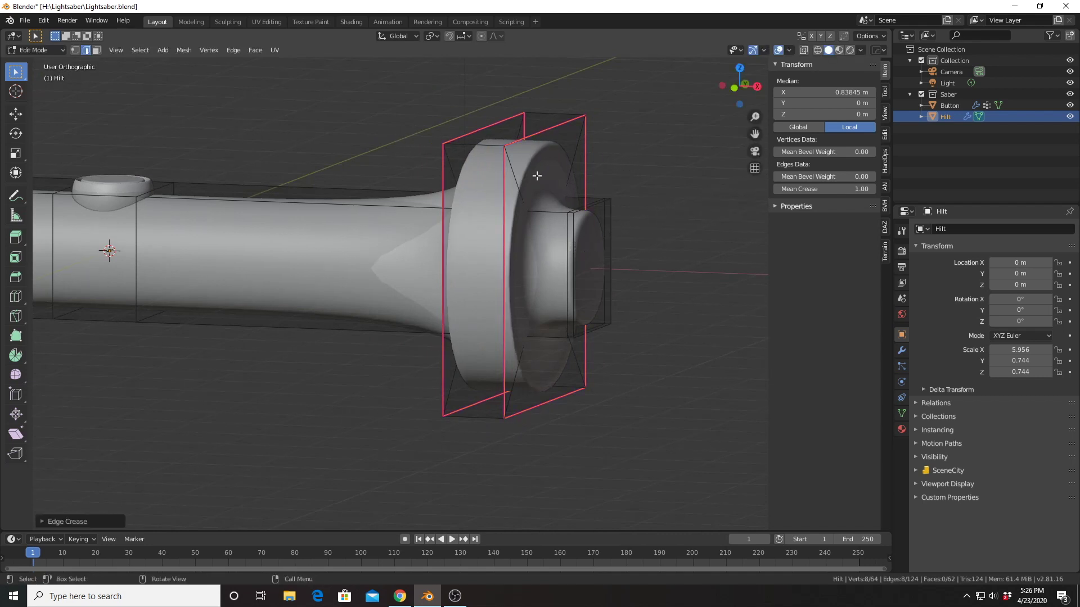
middle_drag(537, 176, 644, 158)
middle_drag(571, 170, 552, 212)
scroll(507, 126, up, 3)
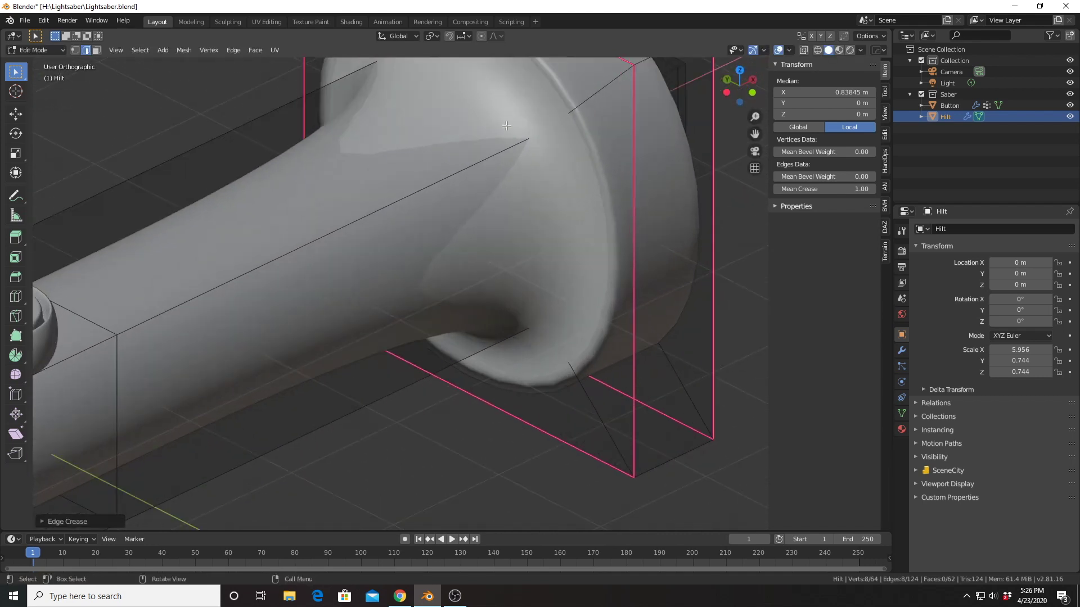
With X-Ray enabled, select the ring's inner base loop at local X about 0.775 m and set its edge crease to 1.00.
click(803, 49)
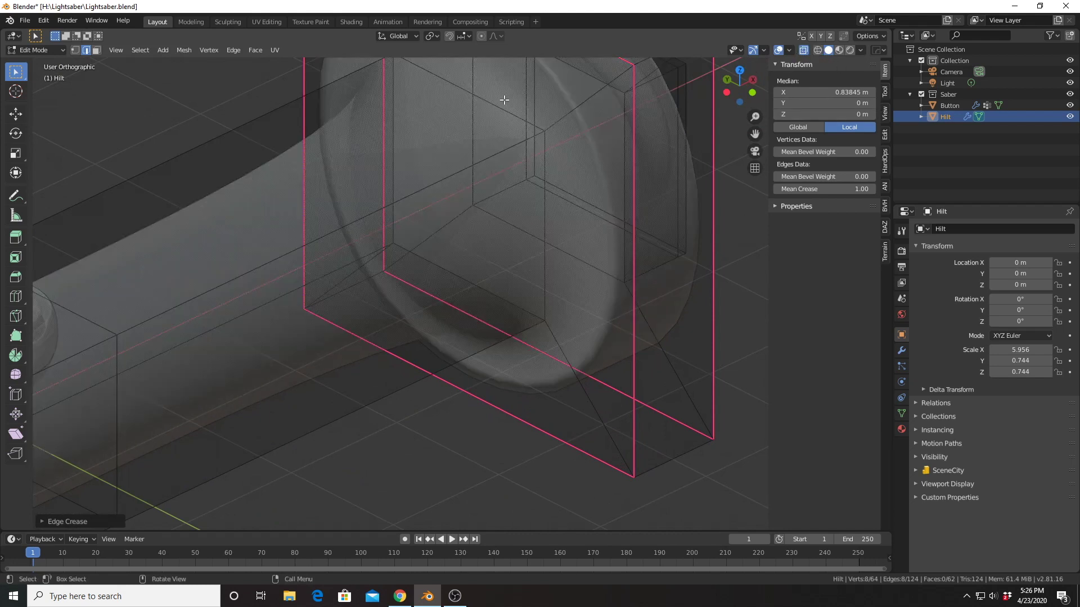
alt+click(548, 174)
mouse_move(544, 172)
middle_down()
mouse_move(529, 162)
mouse_move(536, 181)
middle_up()
key(shift+e)
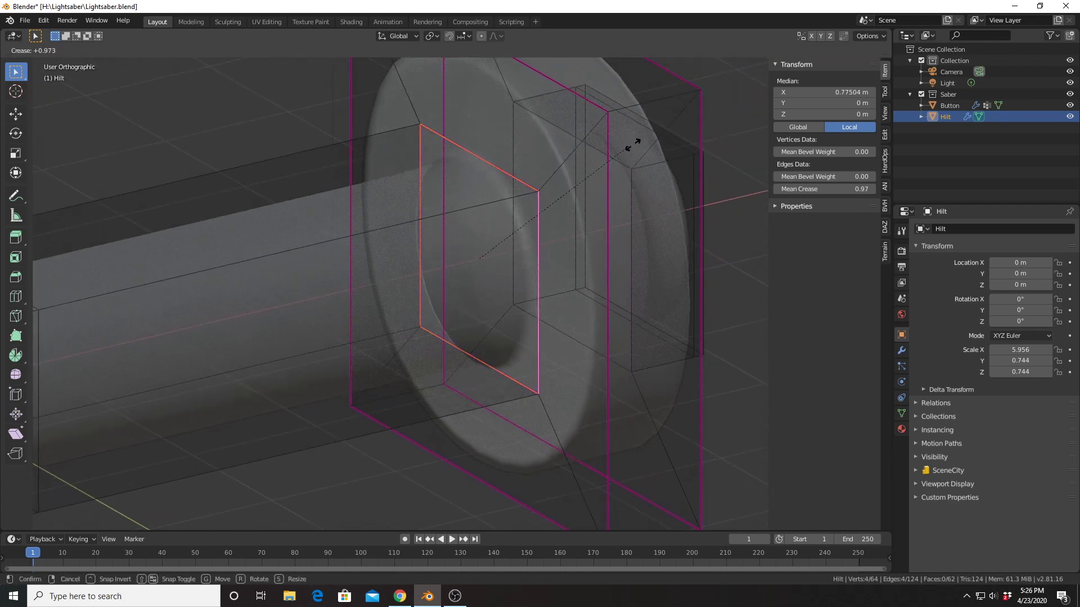
click(637, 143)
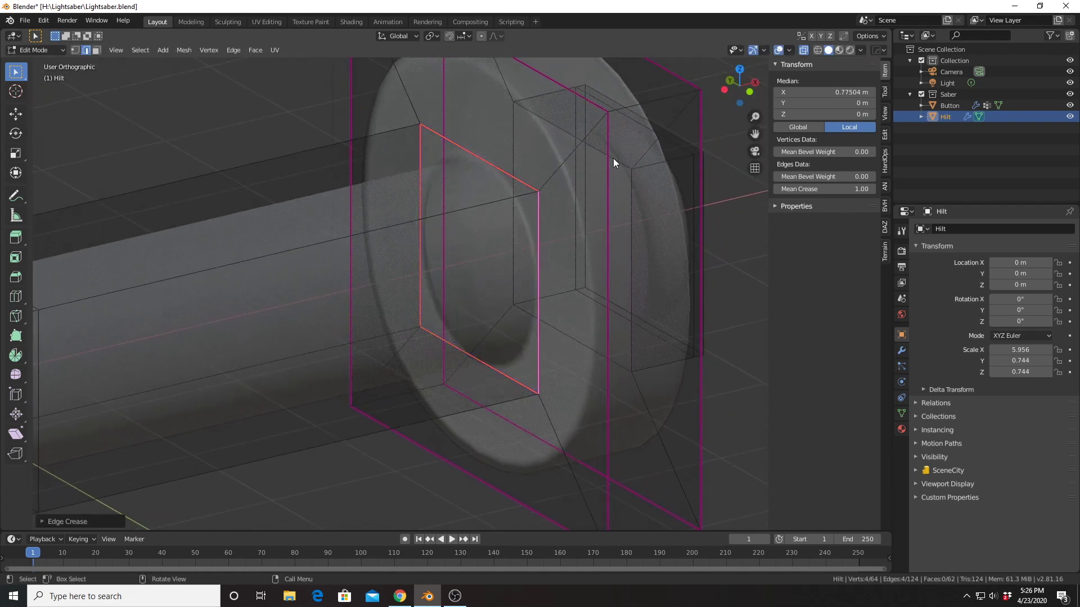
Examine the creased ring in Object Mode with wireframe shading, and return to solid shading with X-Ray off.
key(Tab)
mouse_move(549, 193)
middle_down()
mouse_move(515, 189)
mouse_move(518, 160)
mouse_move(545, 179)
middle_up()
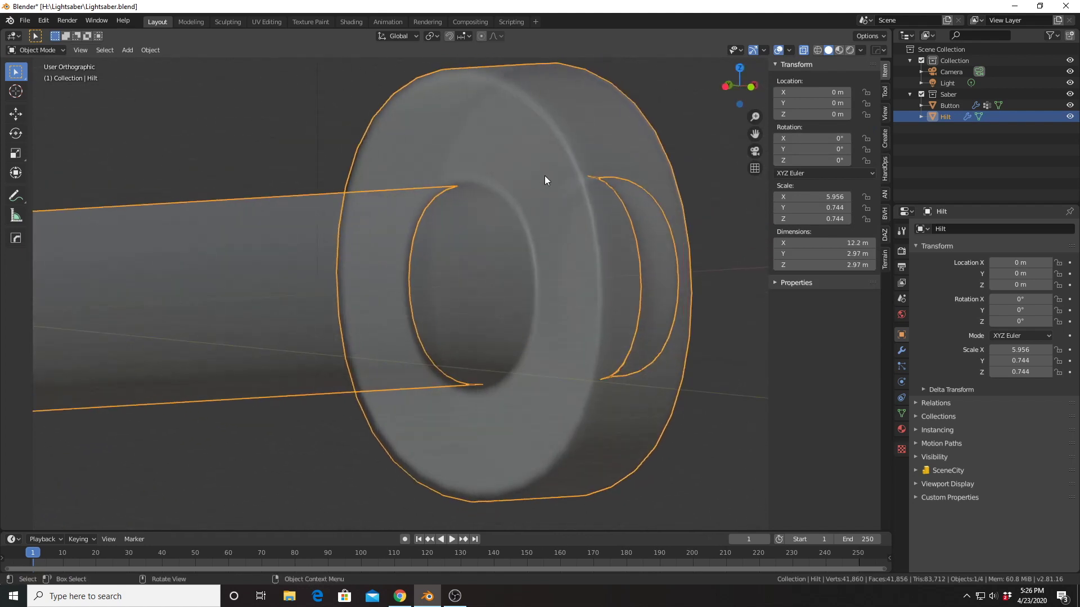
click(816, 51)
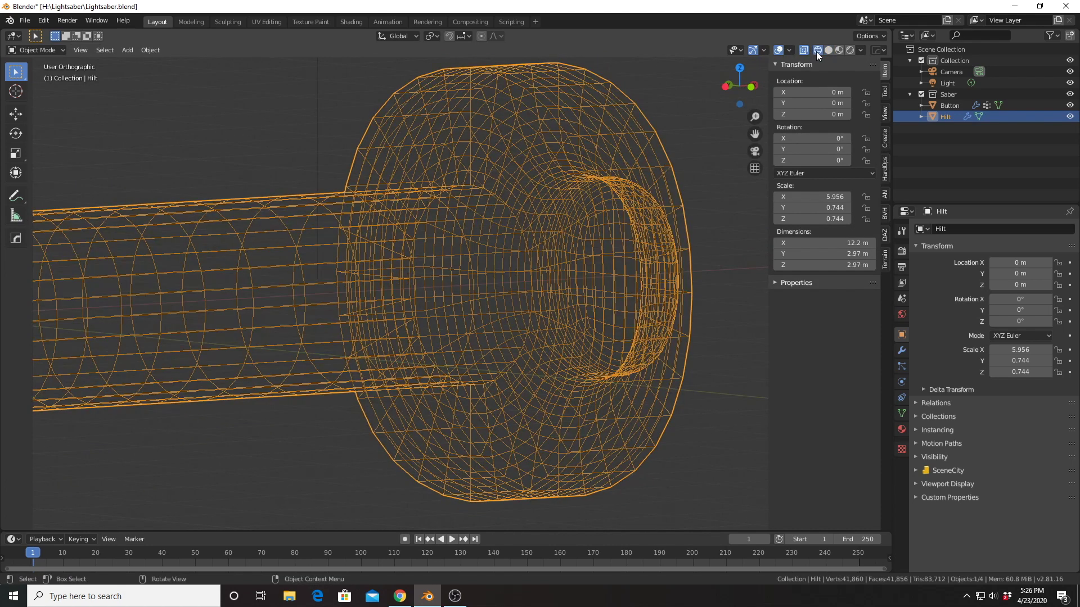
click(828, 50)
click(803, 50)
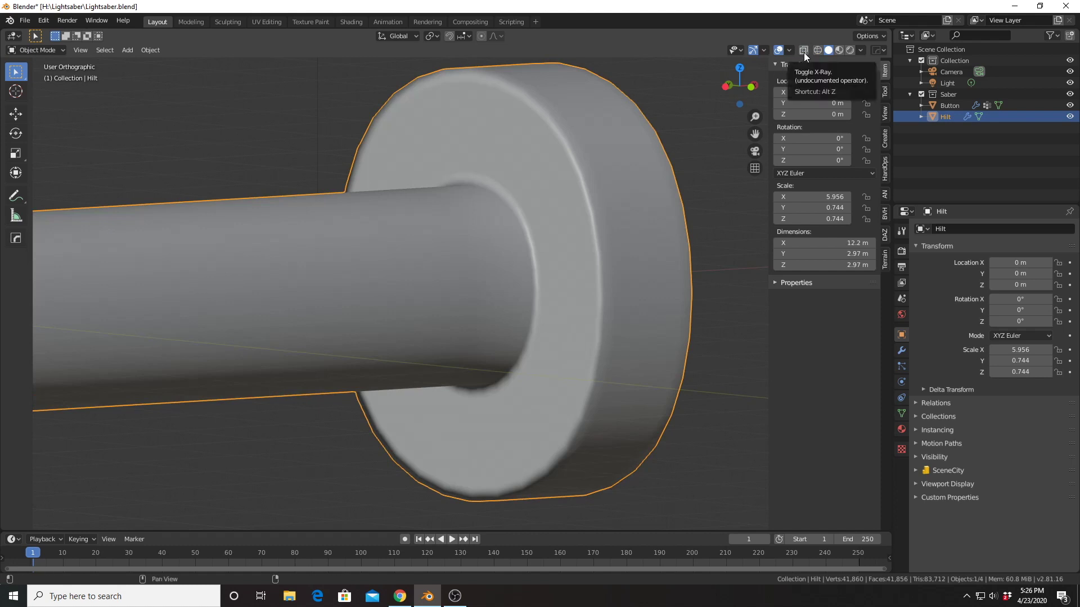
Preview the Hilt with the dark grey and glossy red MatCaps, and restore Studio lighting.
click(859, 51)
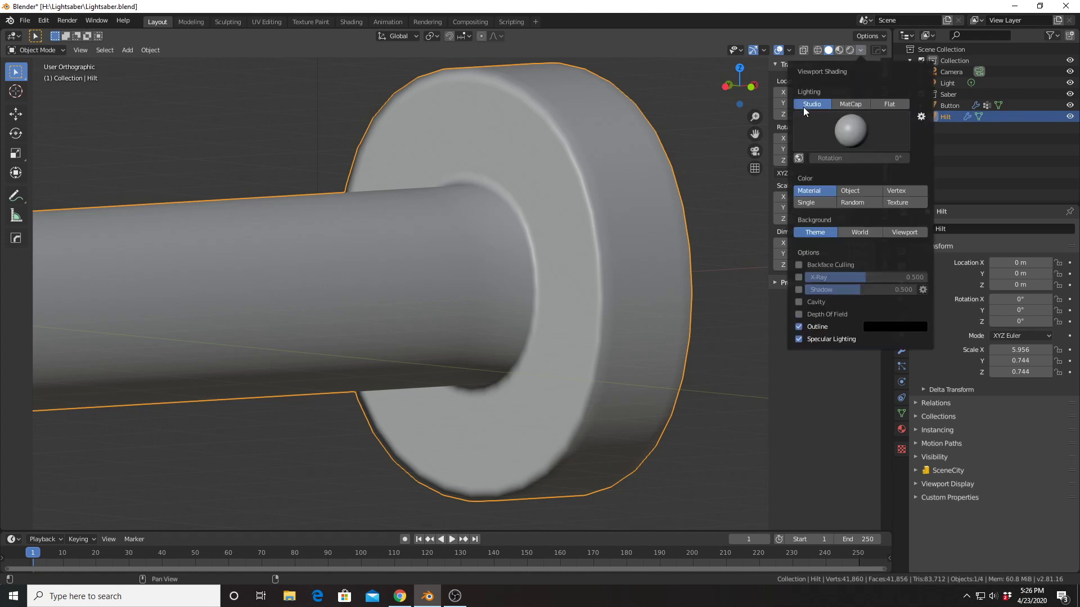
click(844, 104)
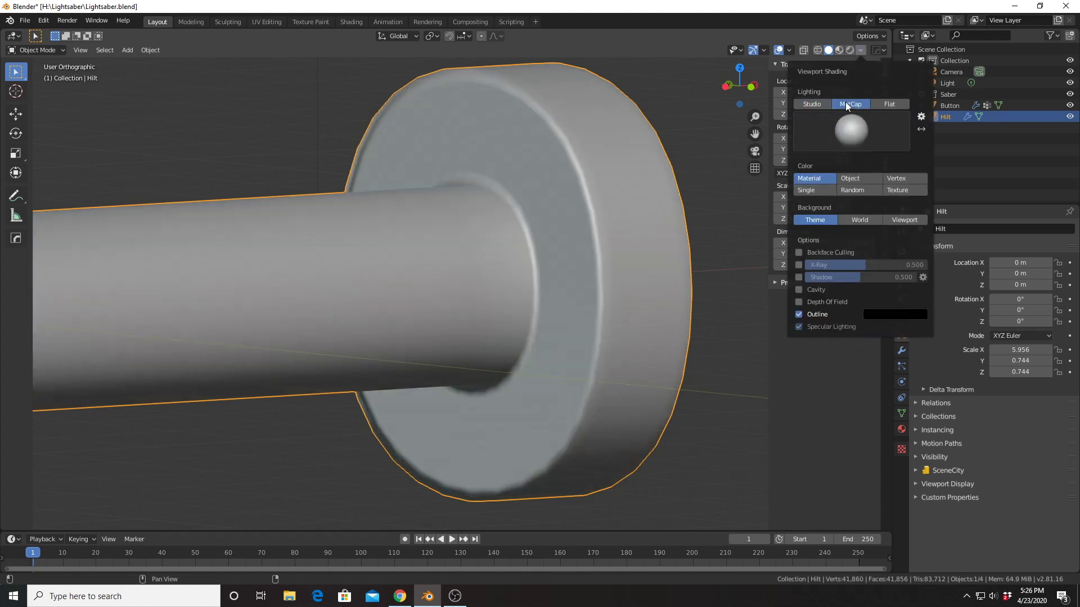
click(849, 135)
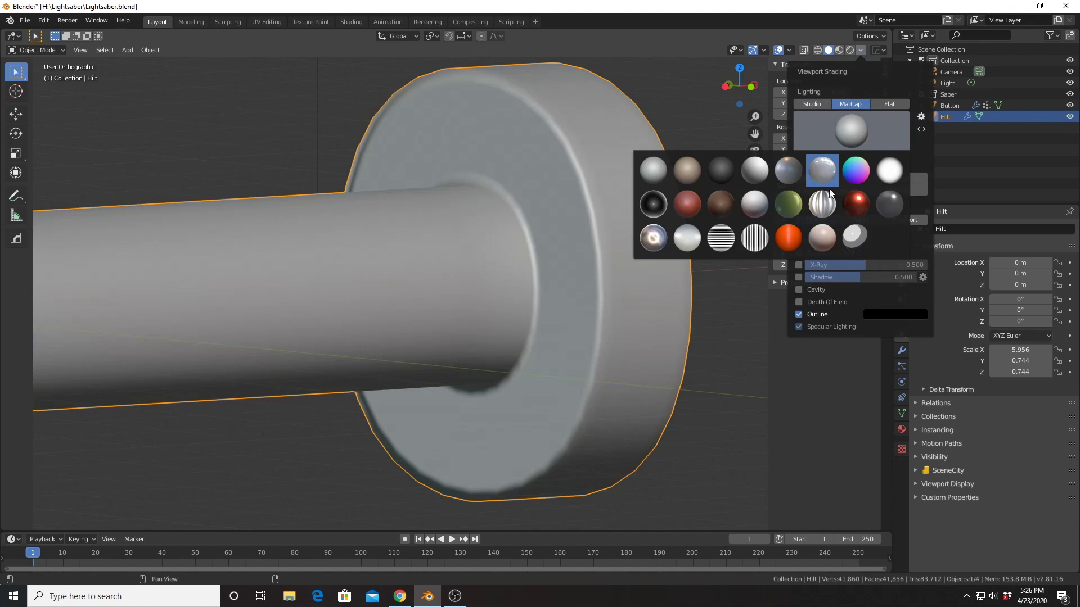
click(889, 204)
click(849, 133)
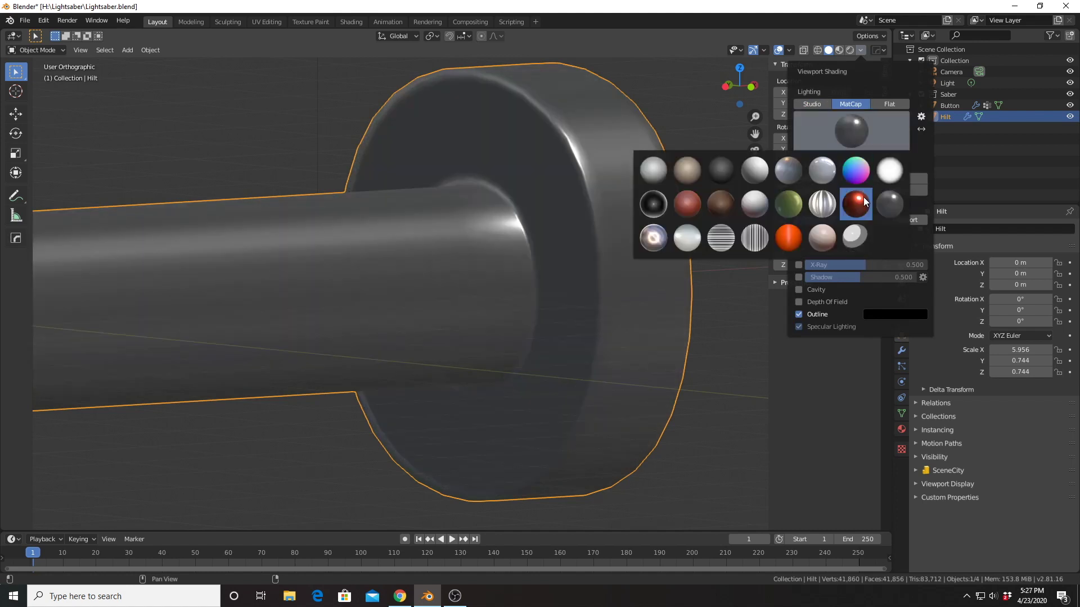
click(855, 204)
middle_drag(584, 241, 517, 228)
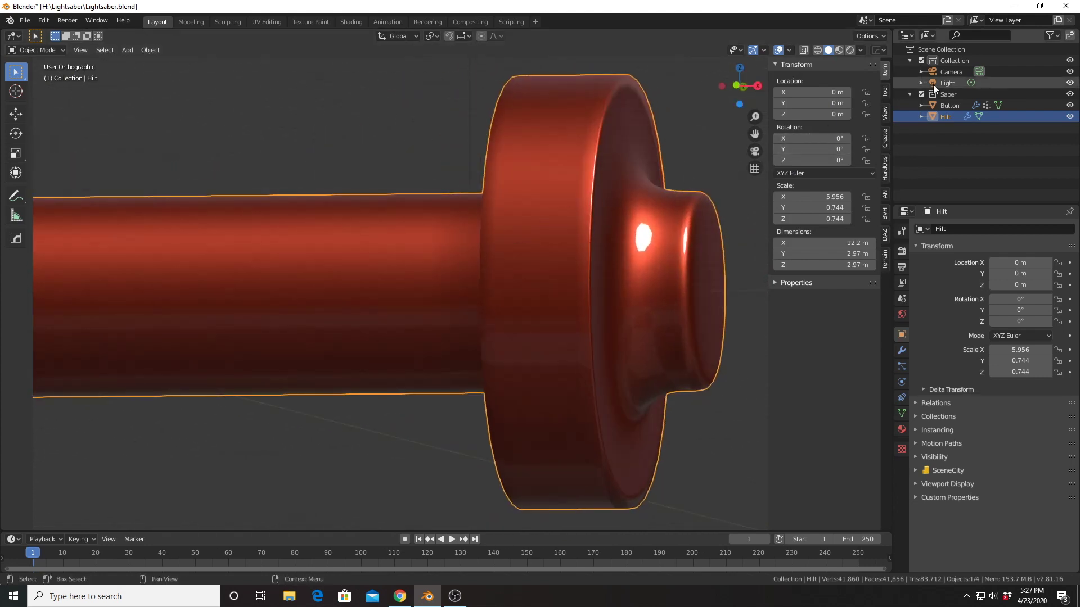
click(860, 50)
click(815, 104)
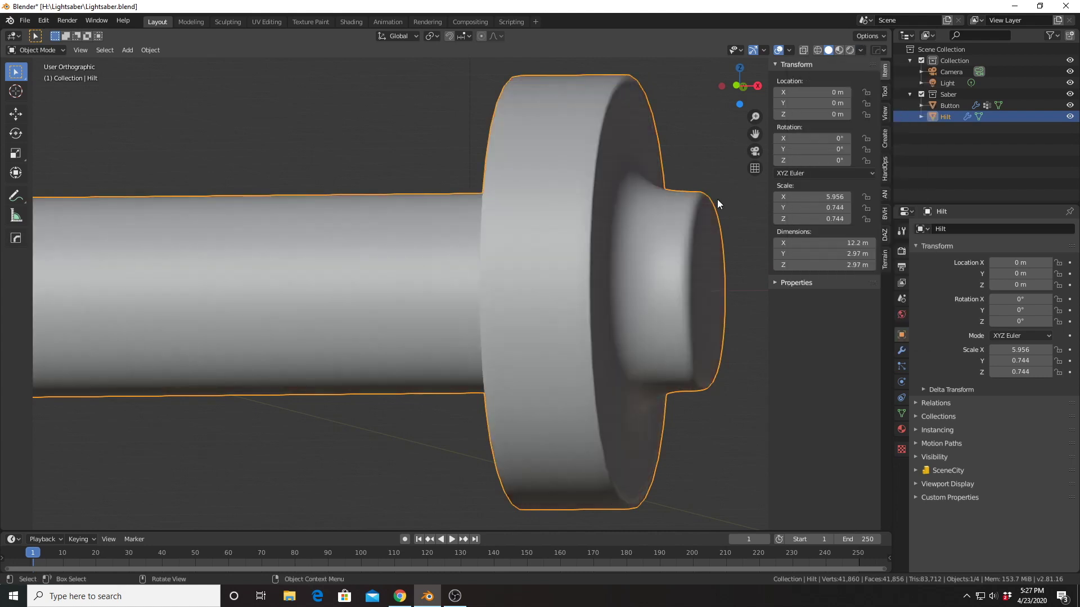
mouse_move(717, 199)
middle_down()
mouse_move(629, 231)
mouse_move(619, 221)
middle_up()
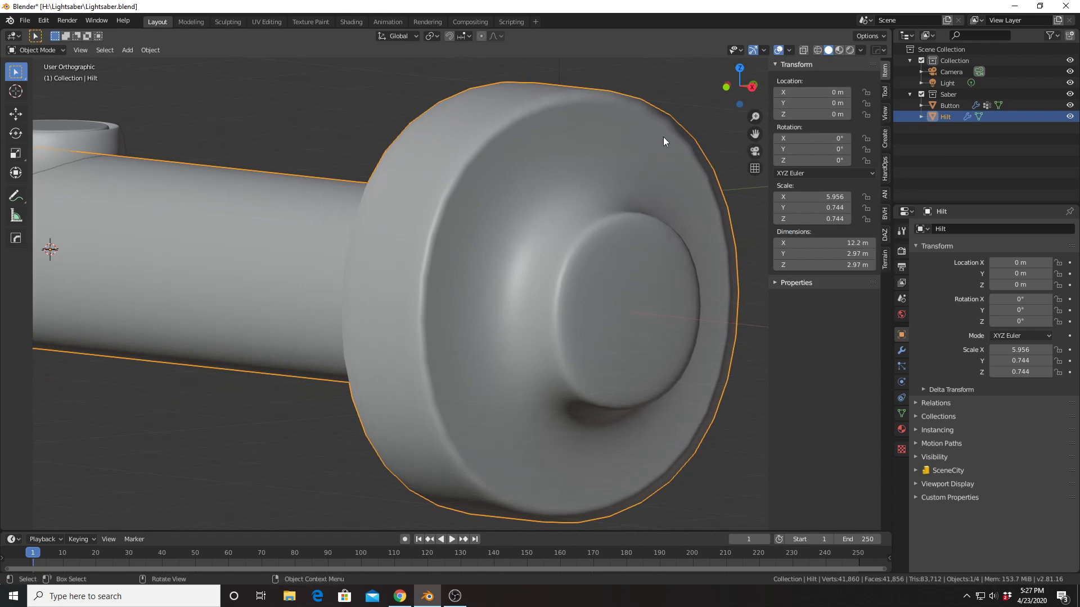
Edit the Hilt with X-Ray on and fully crease the ring's base loop facing the rounded end, at local X about 0.902 m.
click(804, 49)
middle_drag(606, 194, 625, 201)
key(Tab)
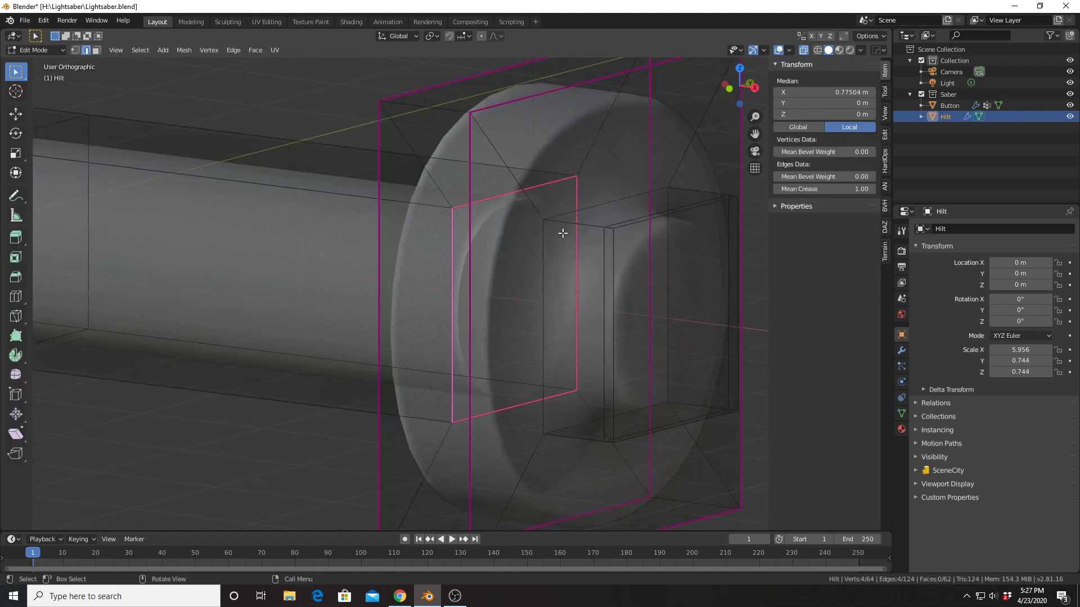
middle_drag(561, 231, 604, 236)
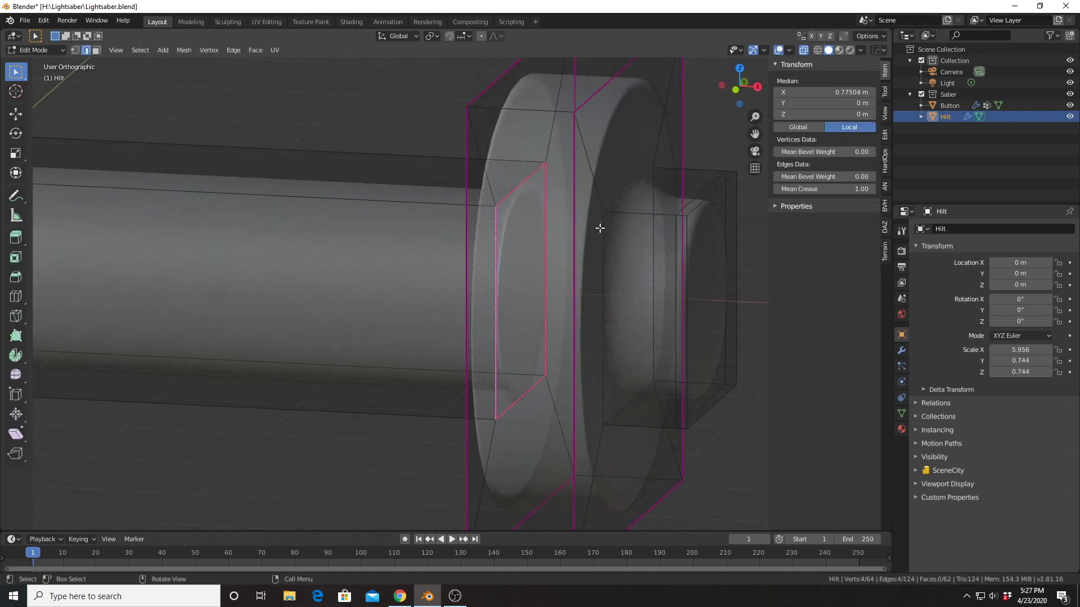
alt+click(604, 237)
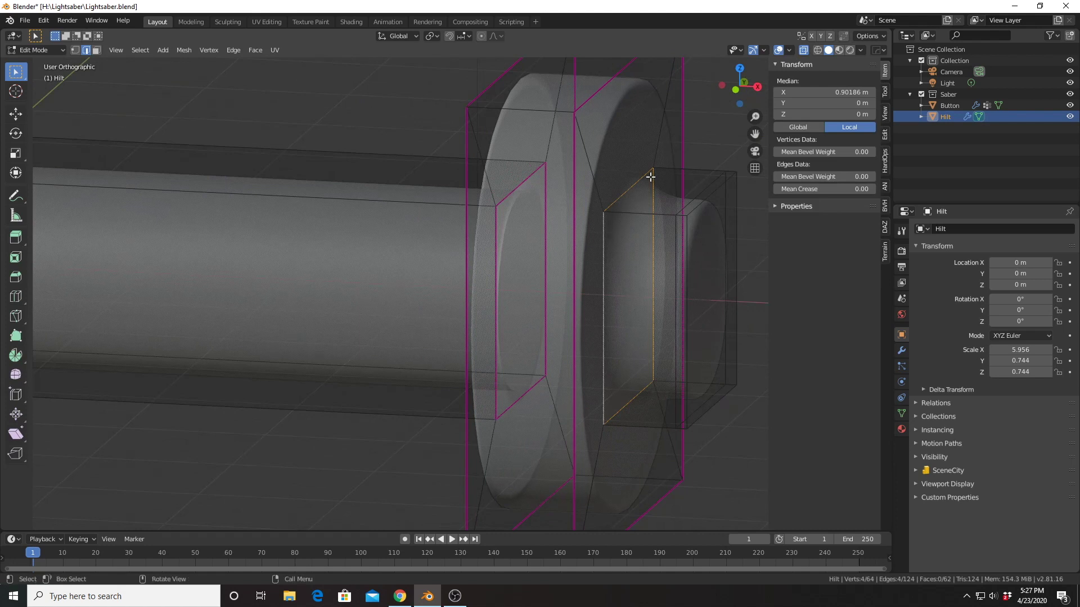
key(shift+e)
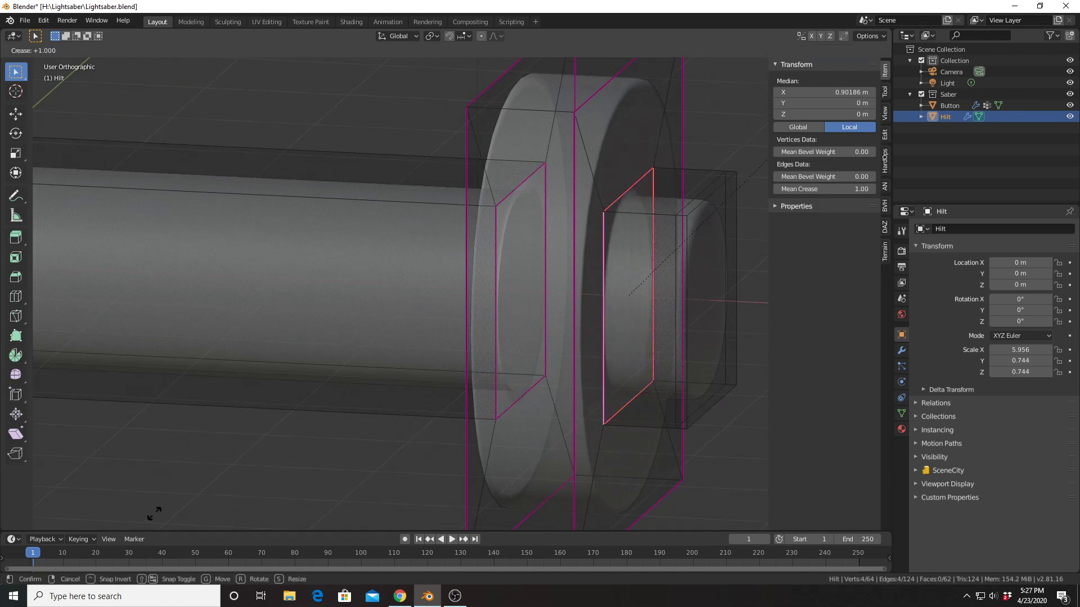
click(309, 481)
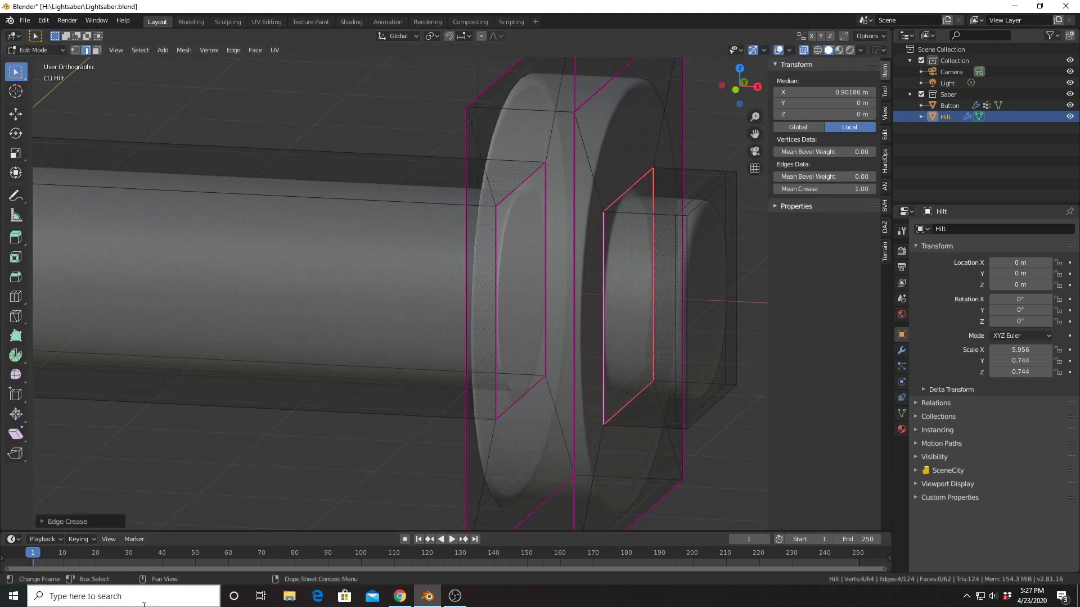
Reduce the mean crease of the base loop facing the rounded end to 0.91 and return to Object Mode.
scroll(603, 338, down, 1)
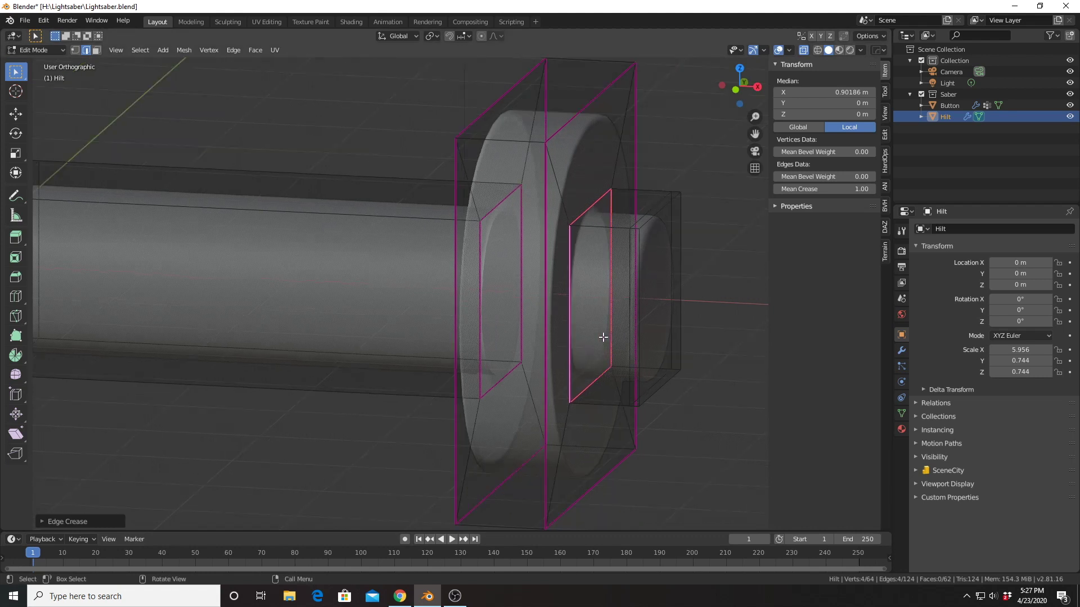
middle_drag(603, 338, 562, 337)
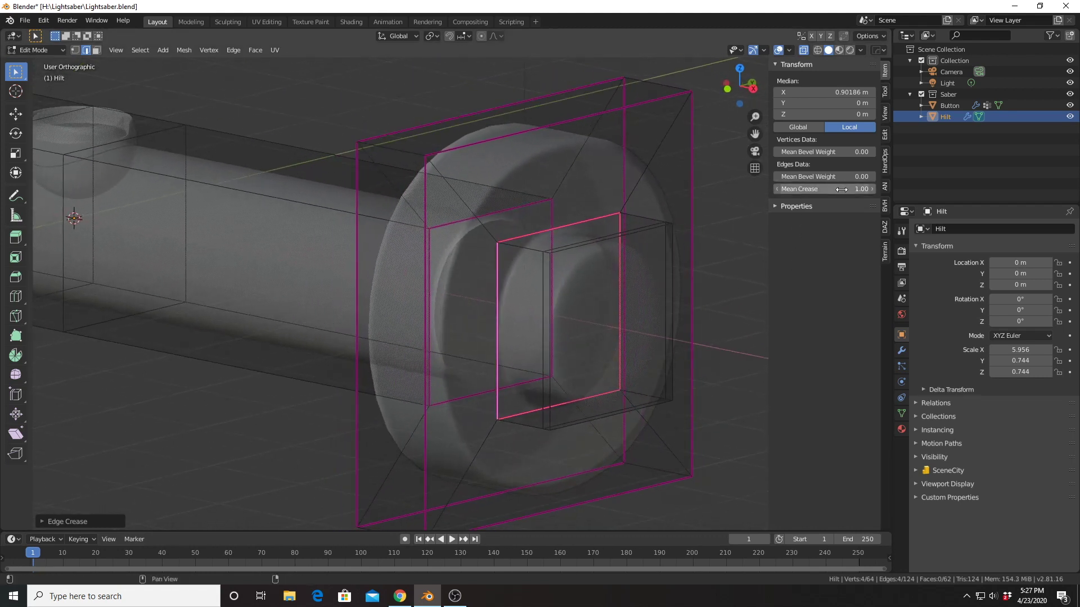
drag(844, 192, 838, 191)
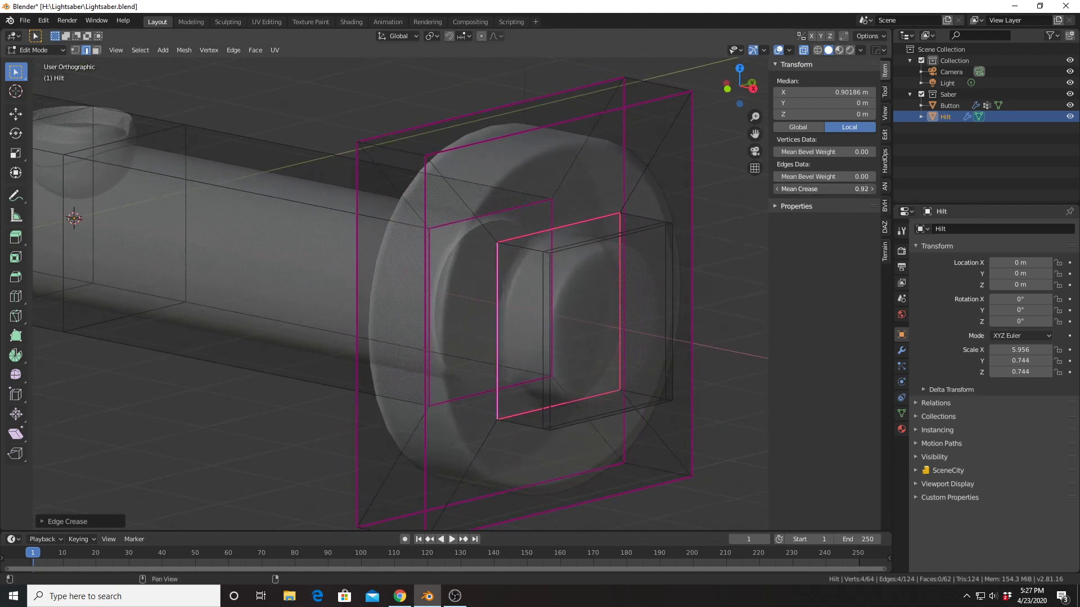
key(Tab)
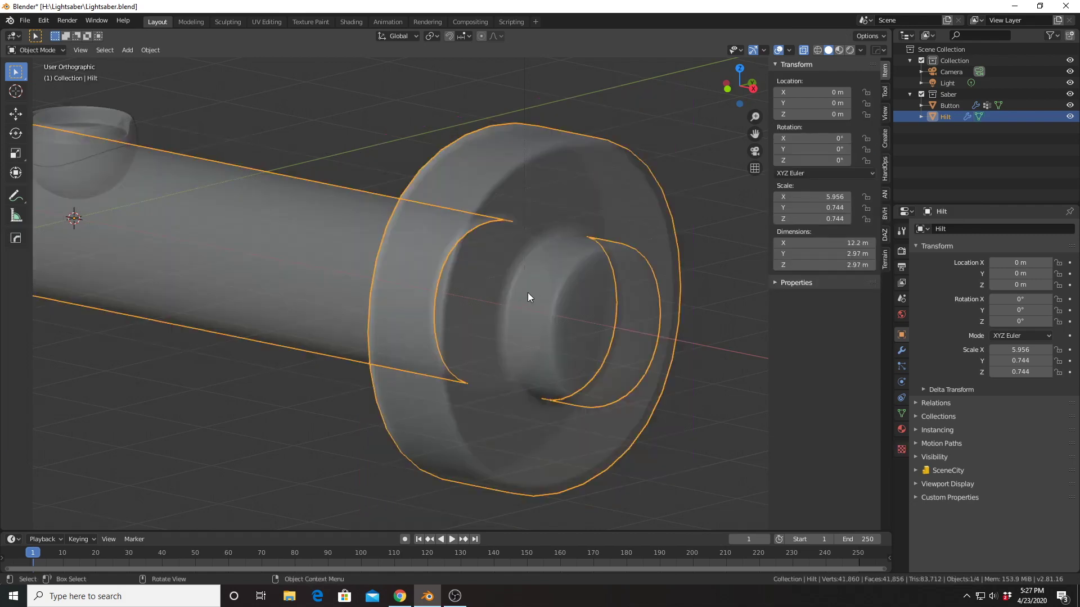
Examine the creased ring from several angles in wireframe and solid shading, in both Object and Edit Mode, finishing with X-Ray off.
middle_drag(528, 293, 451, 272)
key(Tab)
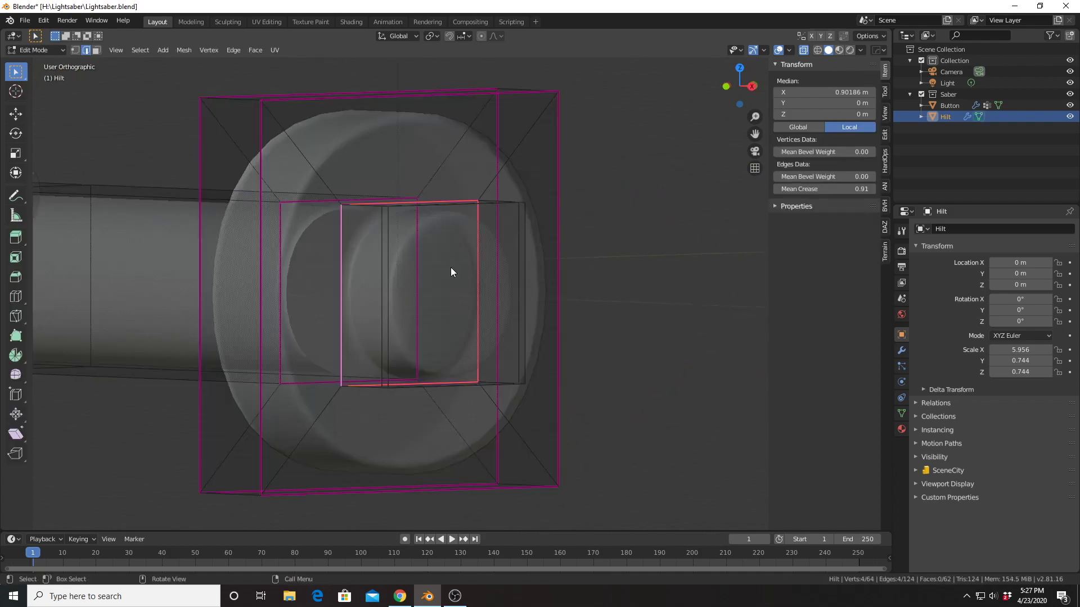
key(Tab)
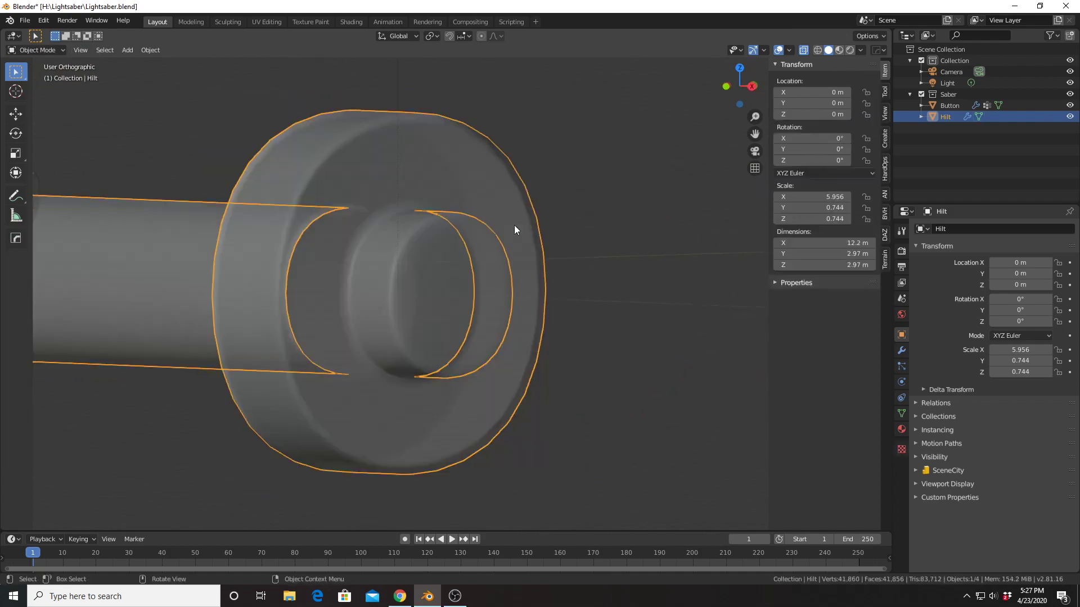
click(818, 49)
mouse_move(283, 316)
middle_down()
mouse_move(389, 288)
mouse_move(443, 294)
middle_up()
key(Tab)
key(Tab)
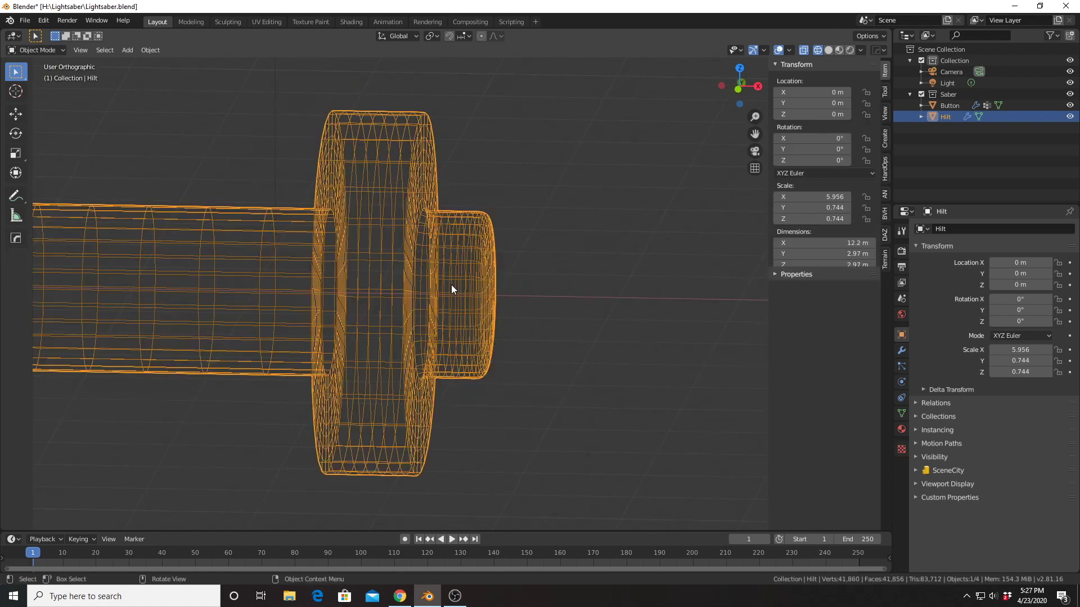
key(Tab)
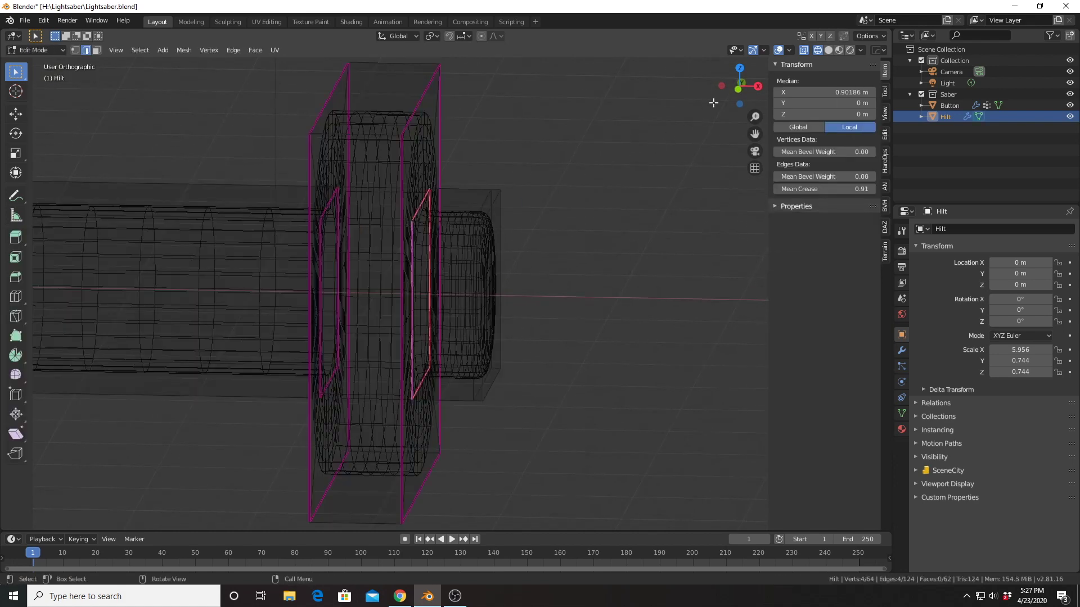
click(832, 49)
middle_drag(543, 260, 557, 239)
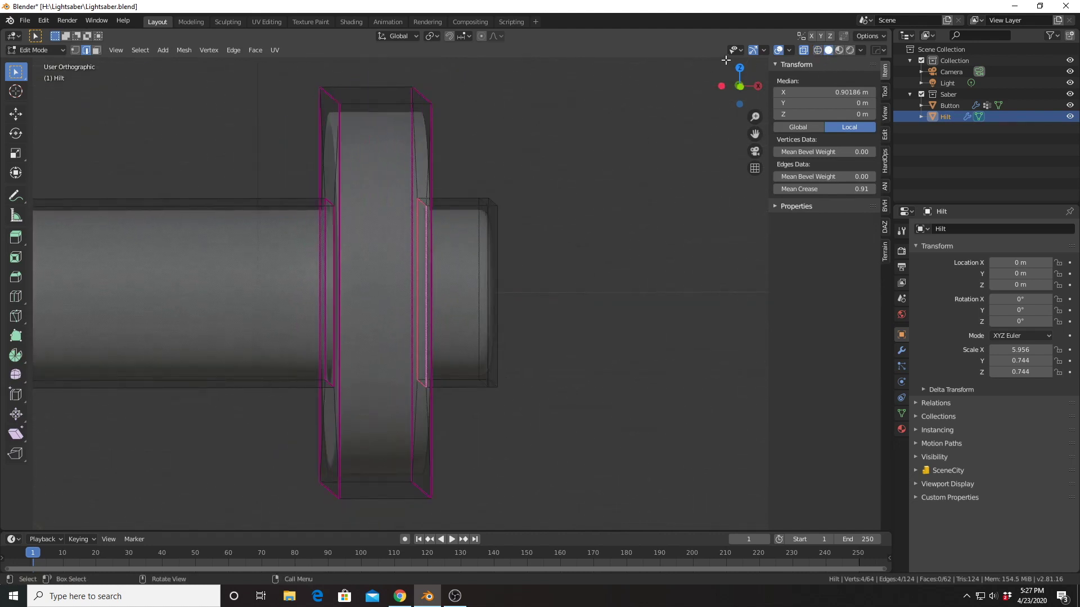
click(817, 50)
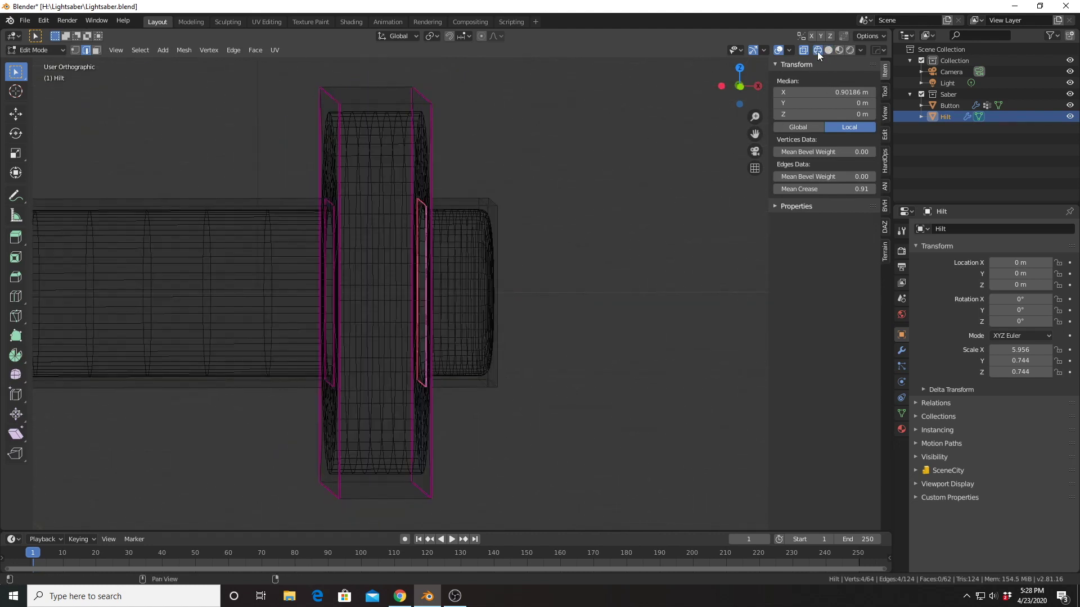
click(828, 50)
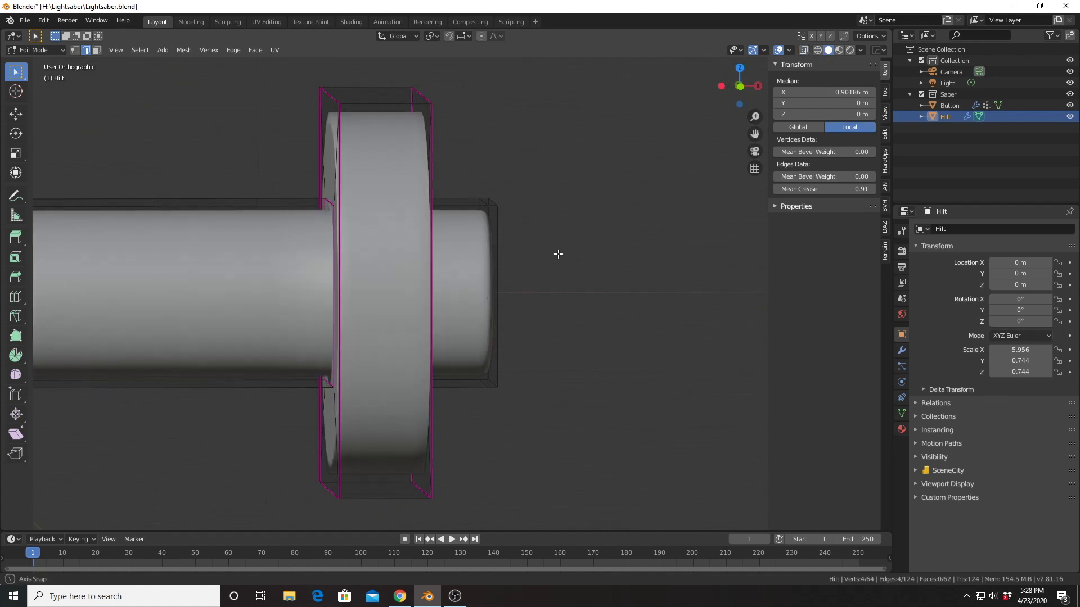
Select the Hilt's rounded end face and extrude it in place, scaling the new face to about 0.86.
middle_drag(557, 253, 530, 261)
scroll(530, 259, up, 3)
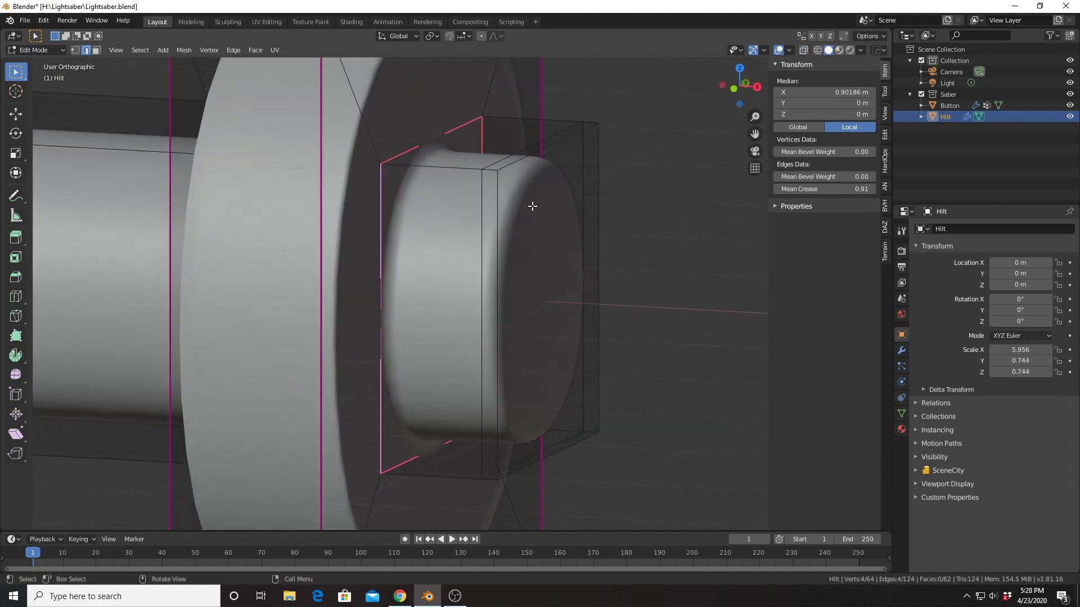
click(559, 145)
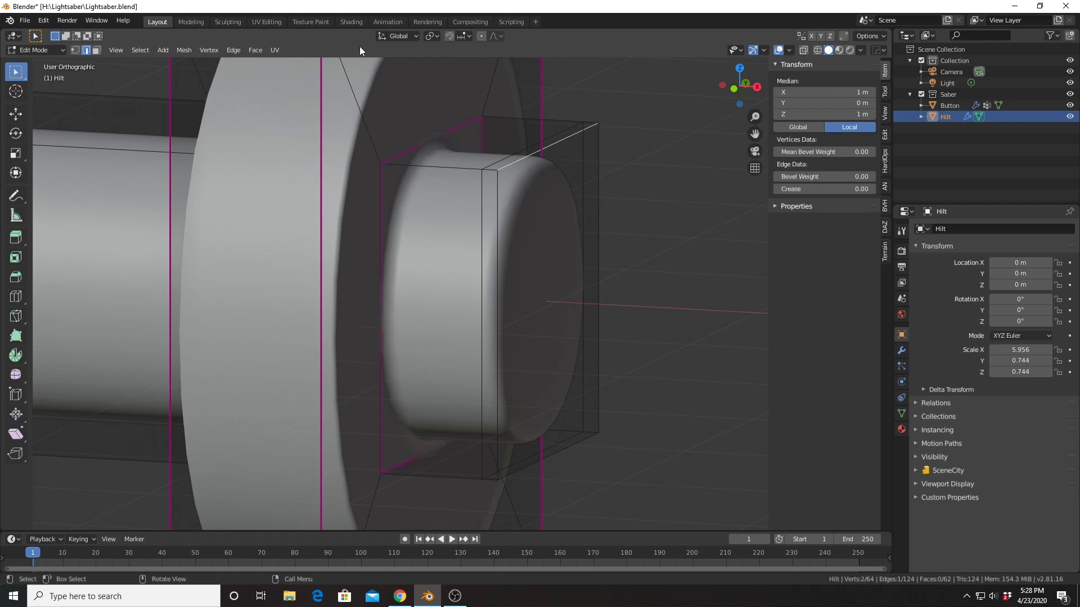
click(96, 50)
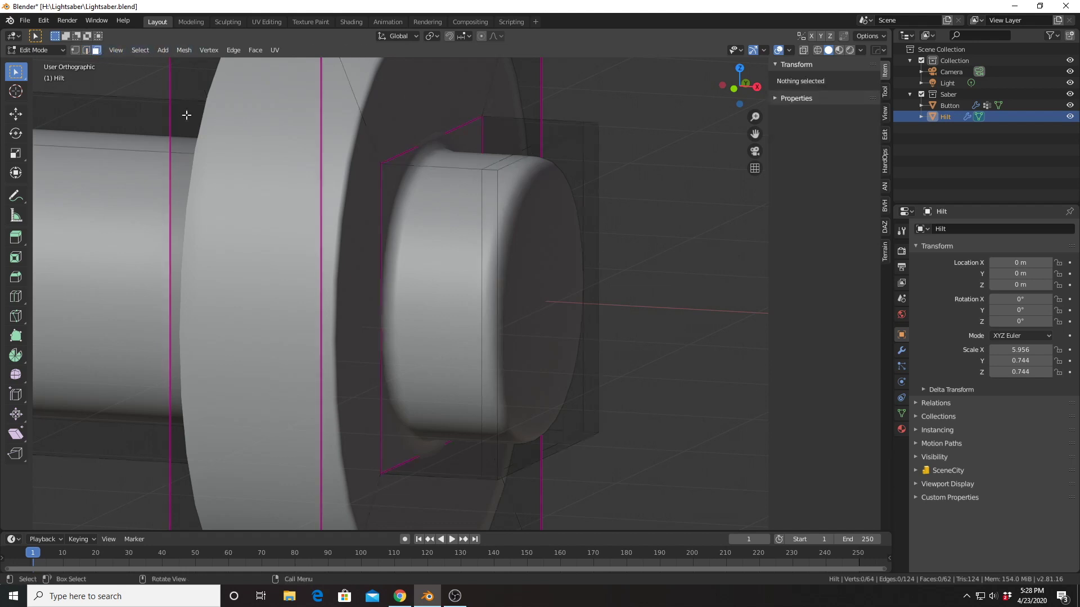
mouse_move(541, 253)
middle_down()
mouse_move(527, 248)
mouse_move(552, 255)
mouse_move(529, 261)
middle_up()
click(532, 251)
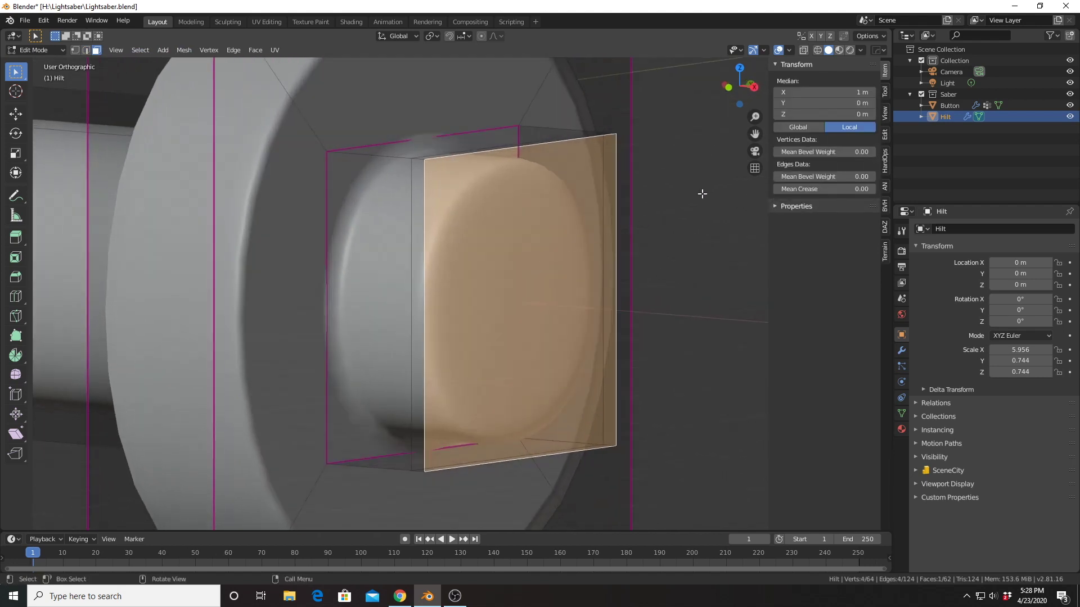
key(s)
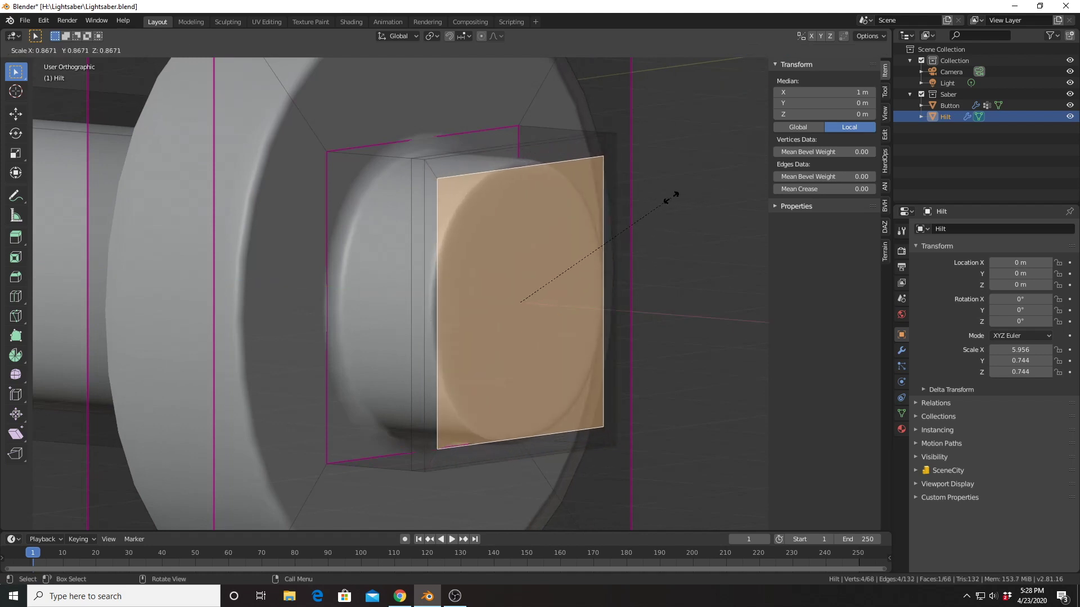
click(667, 198)
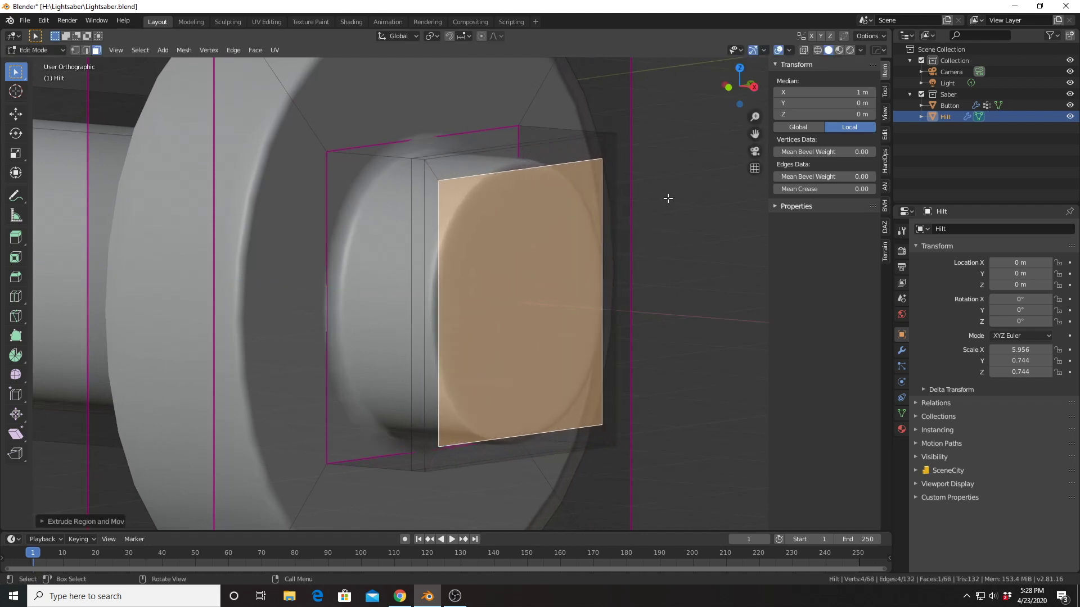
Extrude the inset end face about 0.53 m inward along its normal, to local X about 0.912 m.
mouse_move(654, 223)
middle_down()
mouse_move(622, 219)
mouse_move(634, 228)
middle_up()
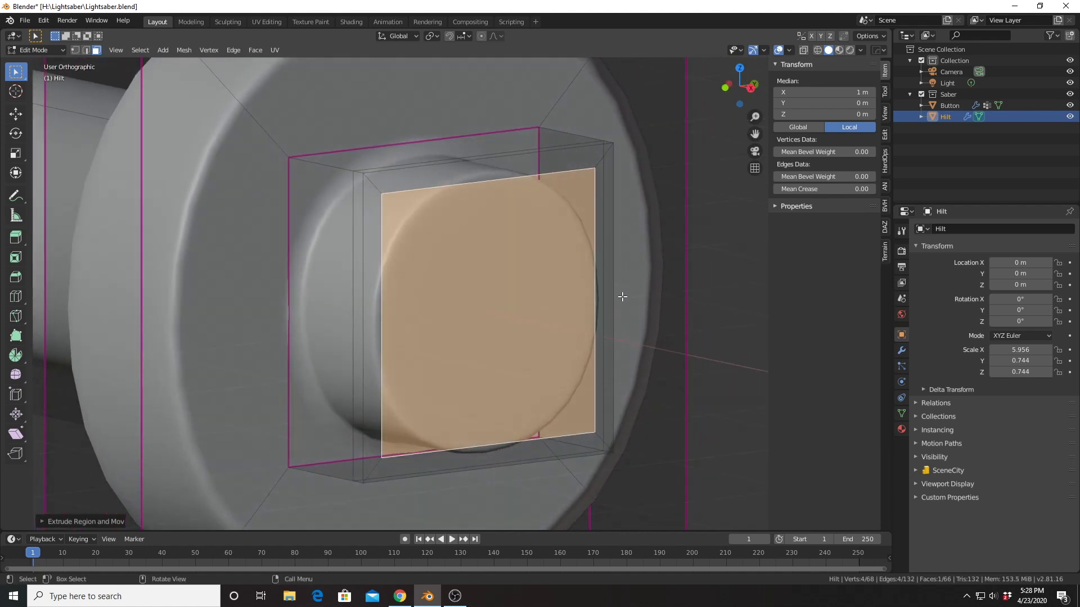
mouse_move(622, 310)
middle_down()
mouse_move(585, 306)
mouse_move(631, 302)
middle_up()
key(e)
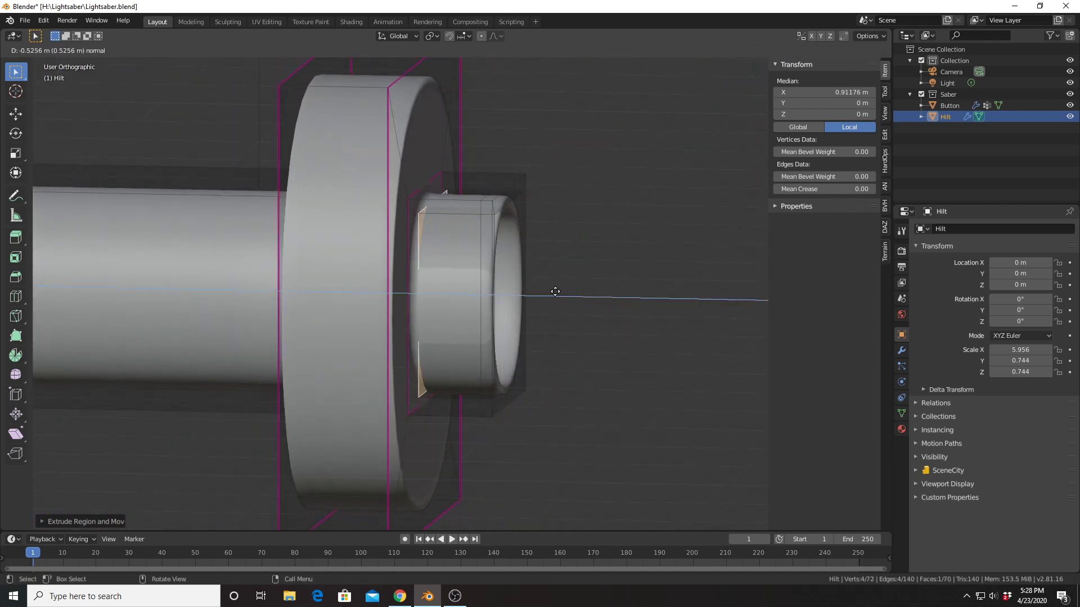
click(555, 292)
middle_drag(555, 292, 571, 277)
scroll(572, 278, down, 3)
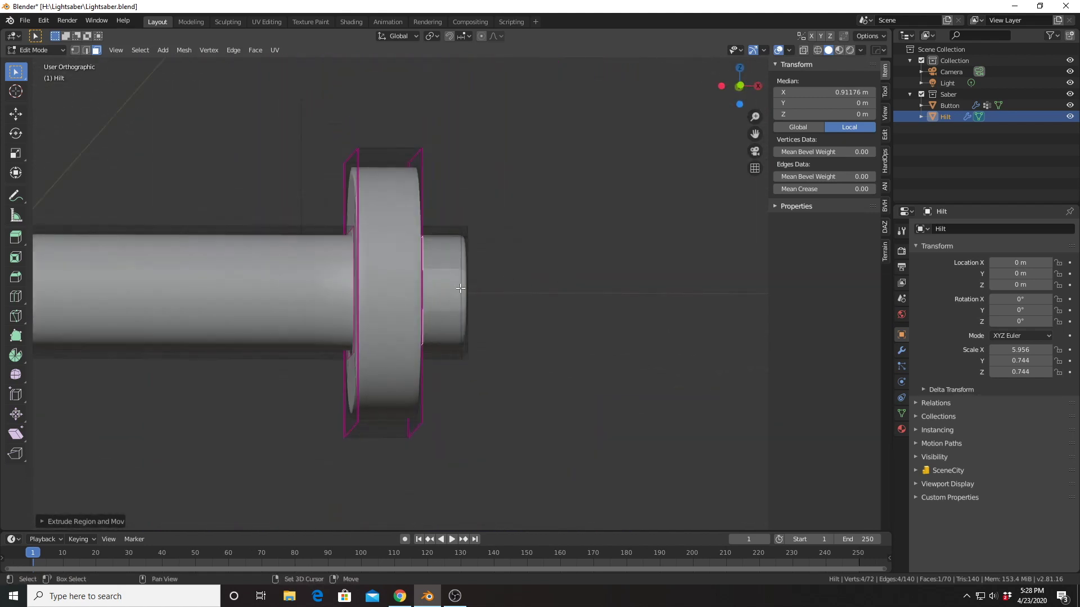
Extrude the inner face deep into the Hilt to local X about 0.127 m and scale it to about 0.77.
shift+middle_drag(471, 286, 675, 308)
key(e)
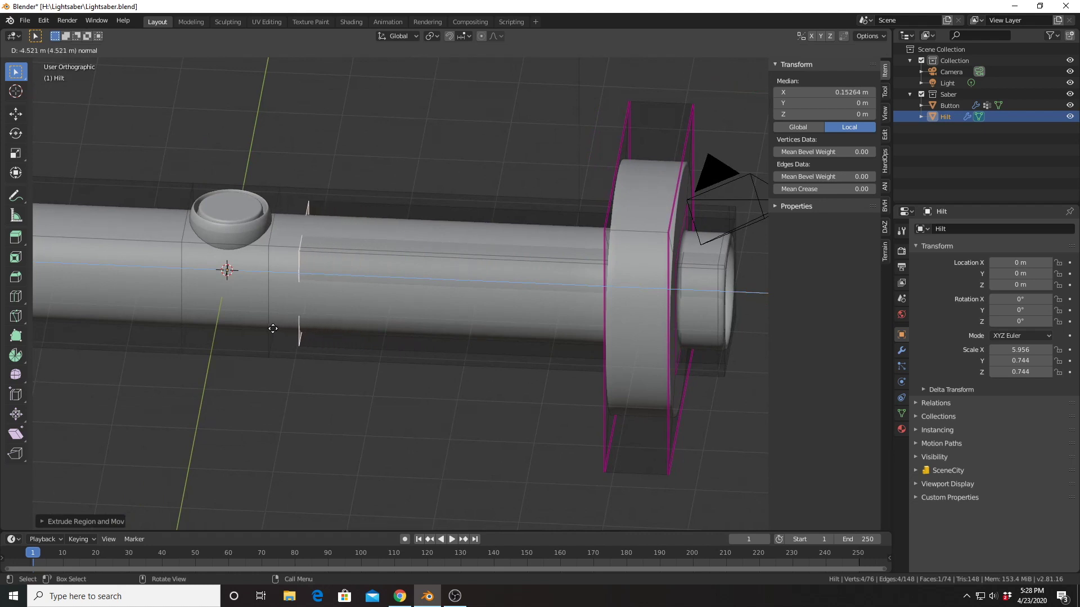
click(260, 328)
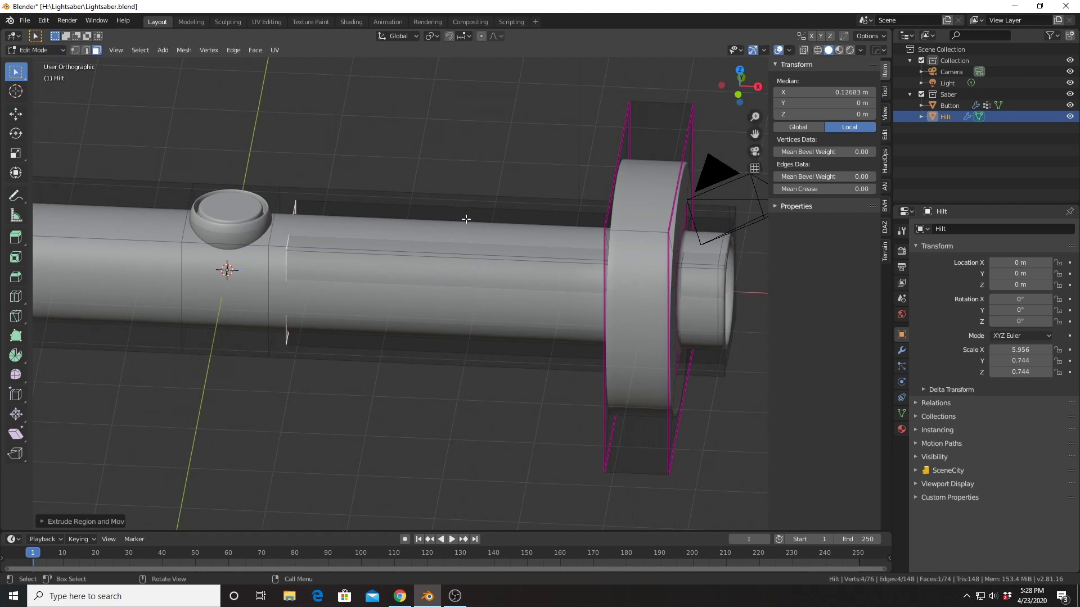
key(s)
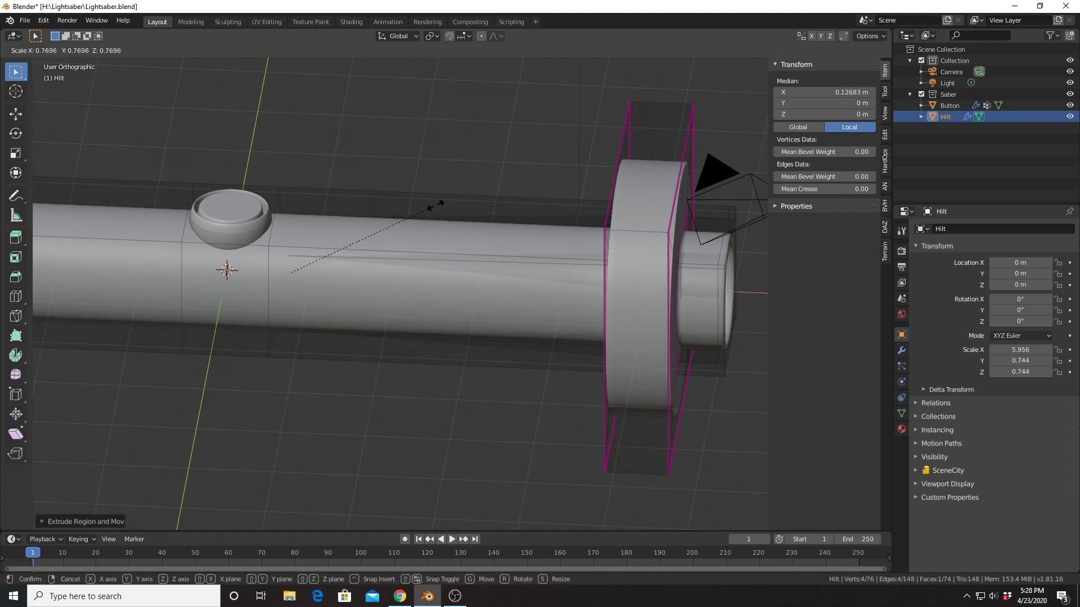
click(431, 207)
middle_drag(582, 307, 484, 260)
scroll(536, 235, up, 3)
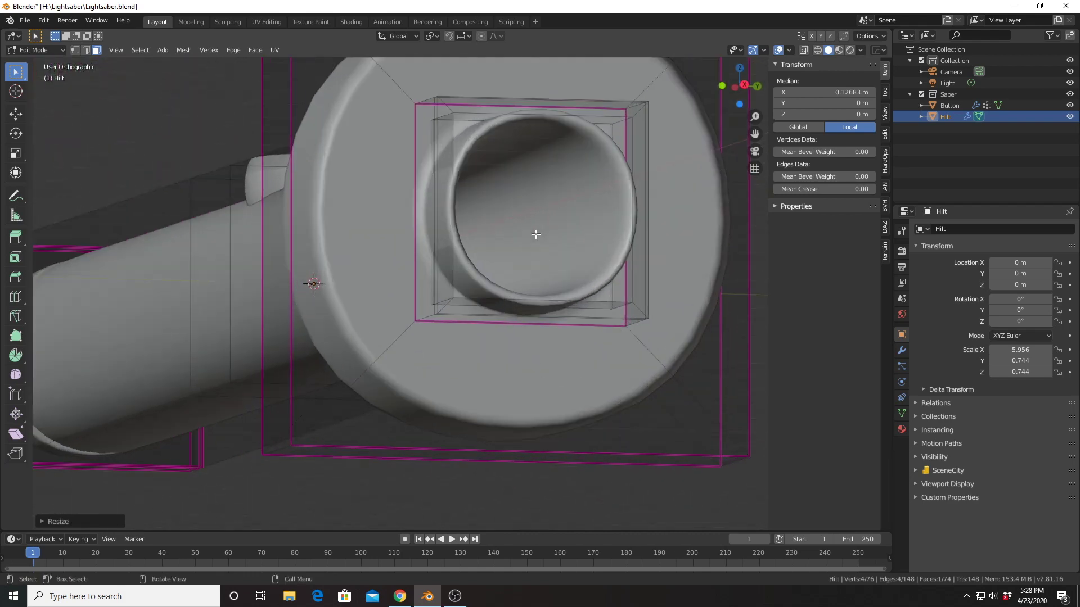
middle_drag(536, 234, 409, 219)
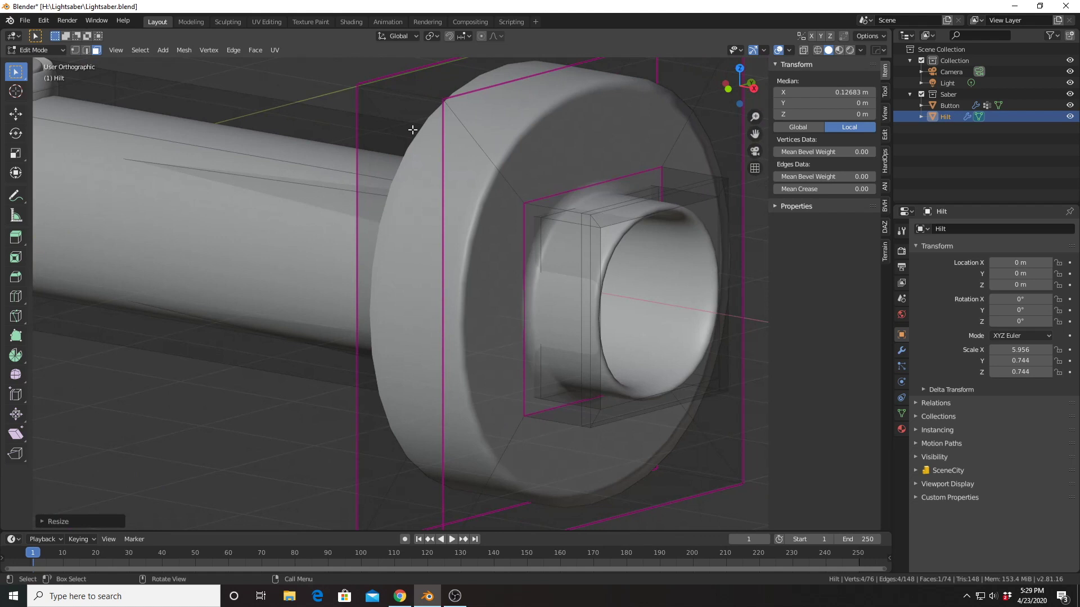
Select the outer edge loop of the hollow end's rim and crease it to 1.00.
click(86, 50)
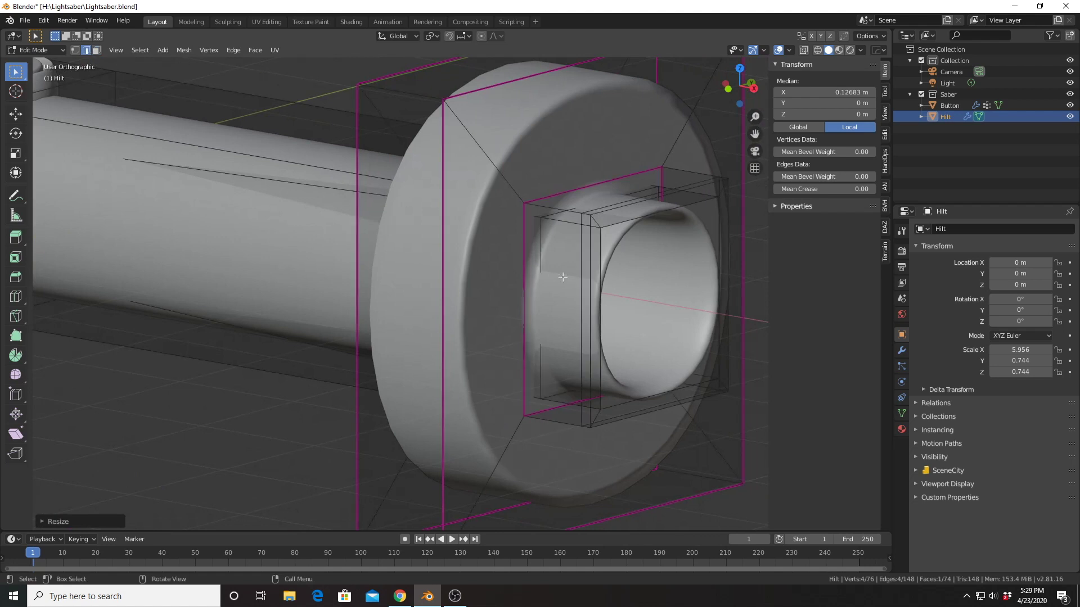
middle_drag(647, 232, 617, 213)
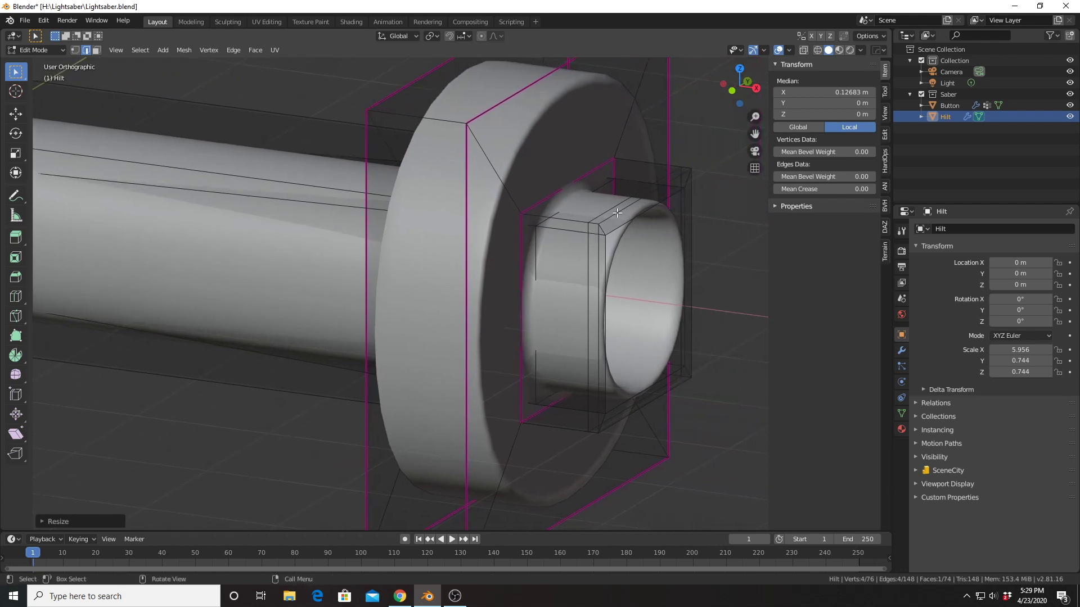
alt+click(616, 213)
key(shift+e)
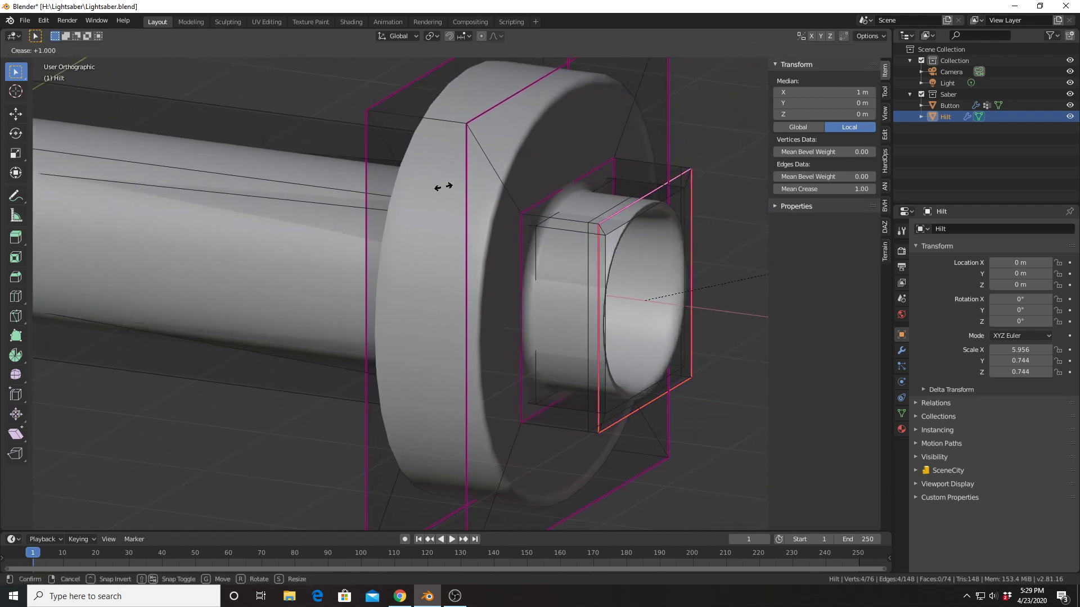
click(679, 167)
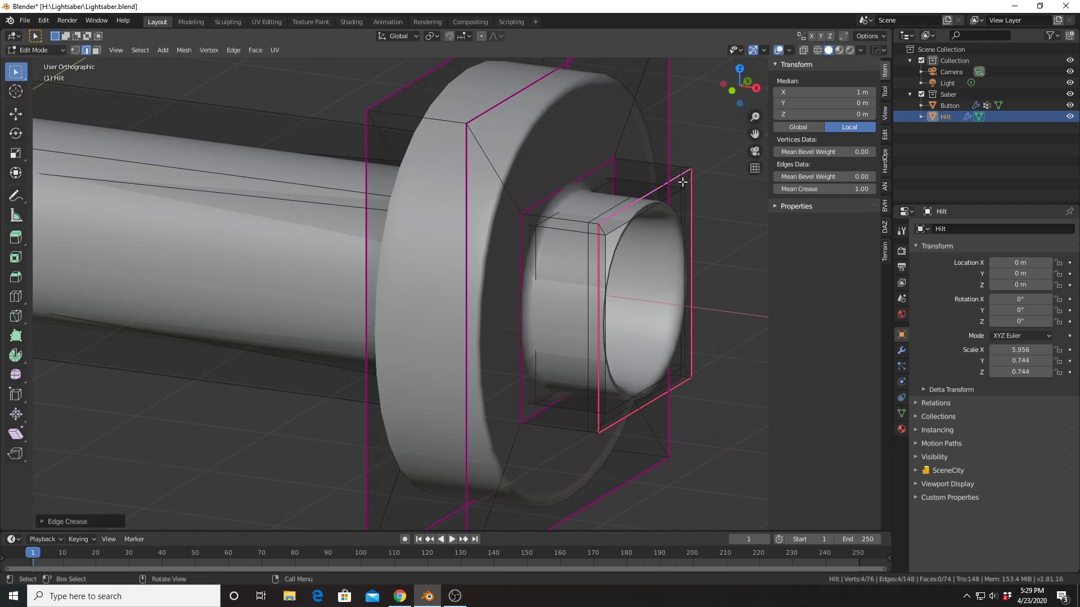
Crease the inner edge loop of the hollow end's rim to 1.00 and check the opening from several angles.
alt+click(639, 214)
key(shift+e)
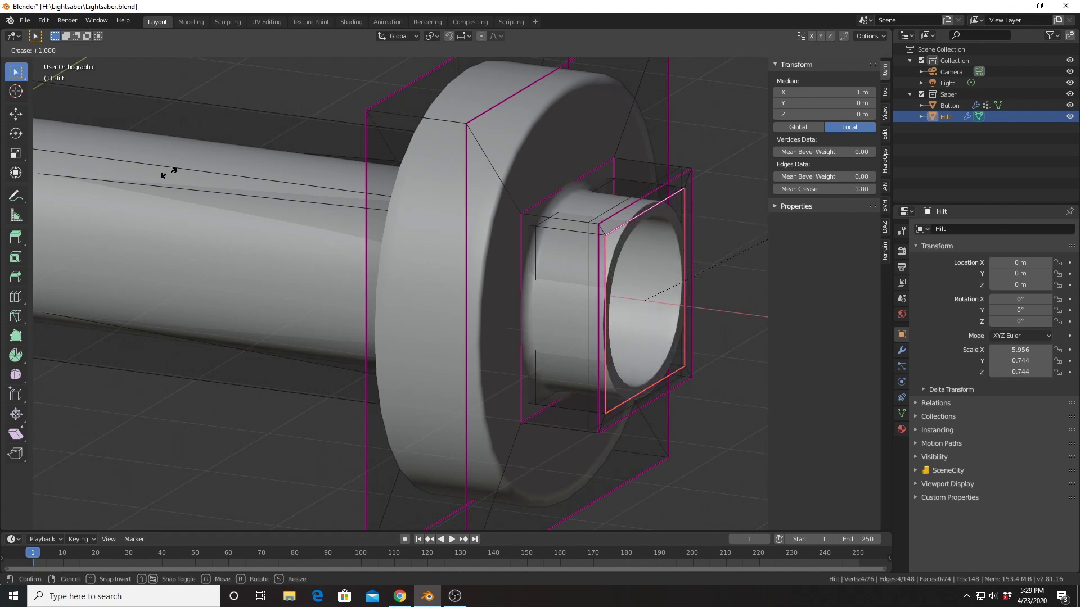
click(607, 164)
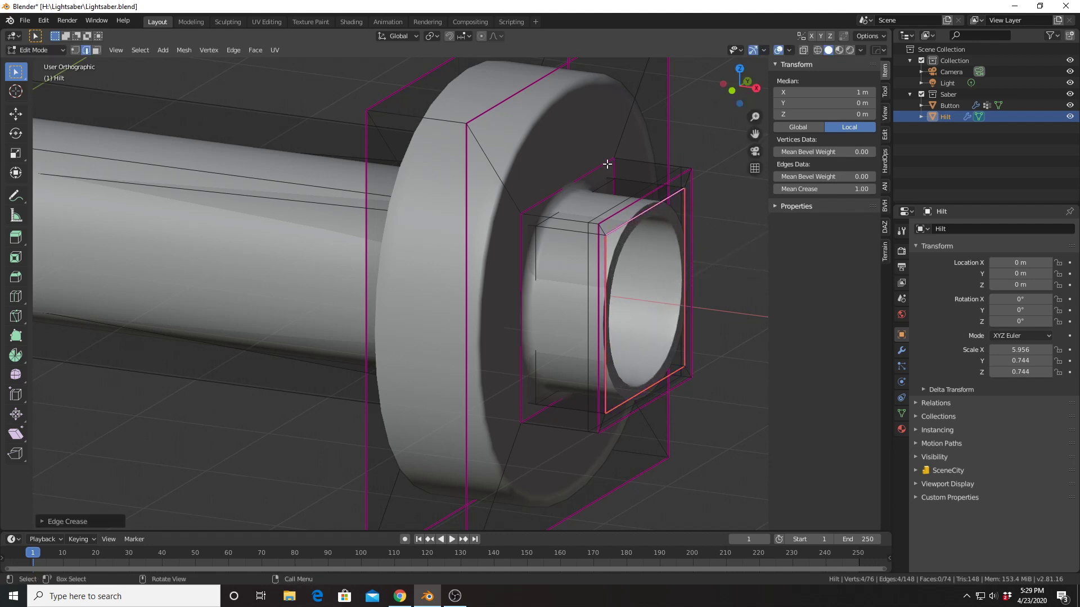
middle_drag(579, 260, 508, 249)
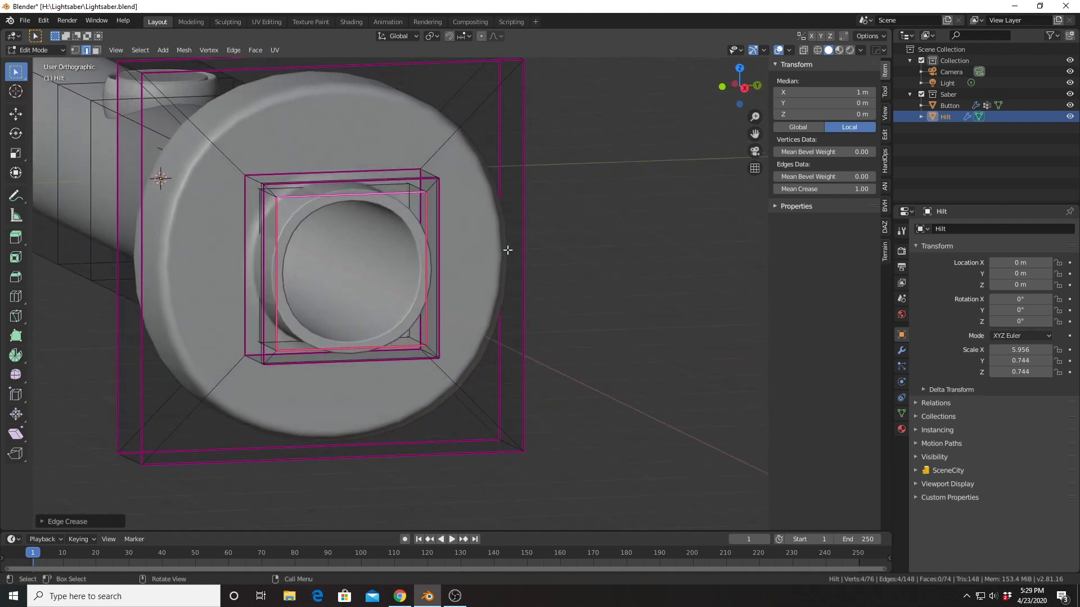
scroll(405, 257, up, 2)
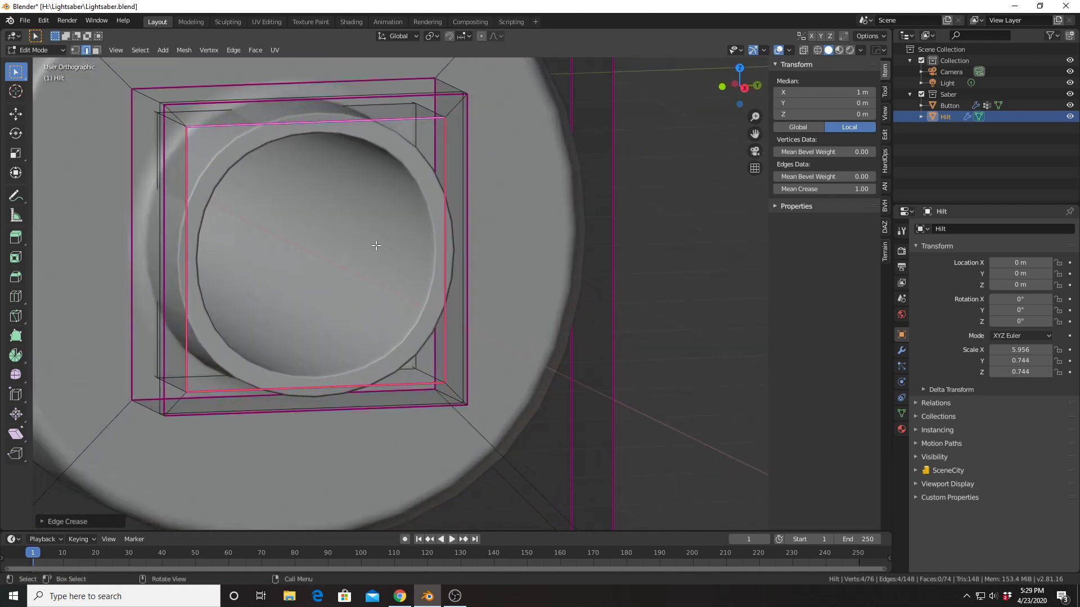
middle_drag(211, 135, 264, 151)
scroll(449, 209, down, 2)
middle_drag(529, 223, 556, 175)
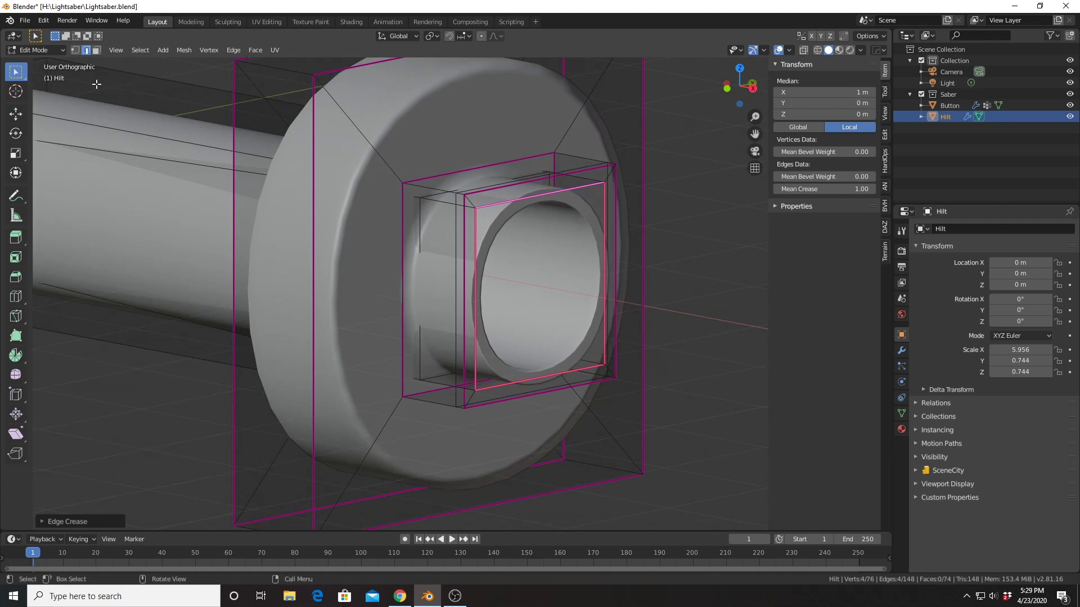
Move the upper face of the rim outward along the global X axis to local X about 1.202 m, slanting the opening.
key(3)
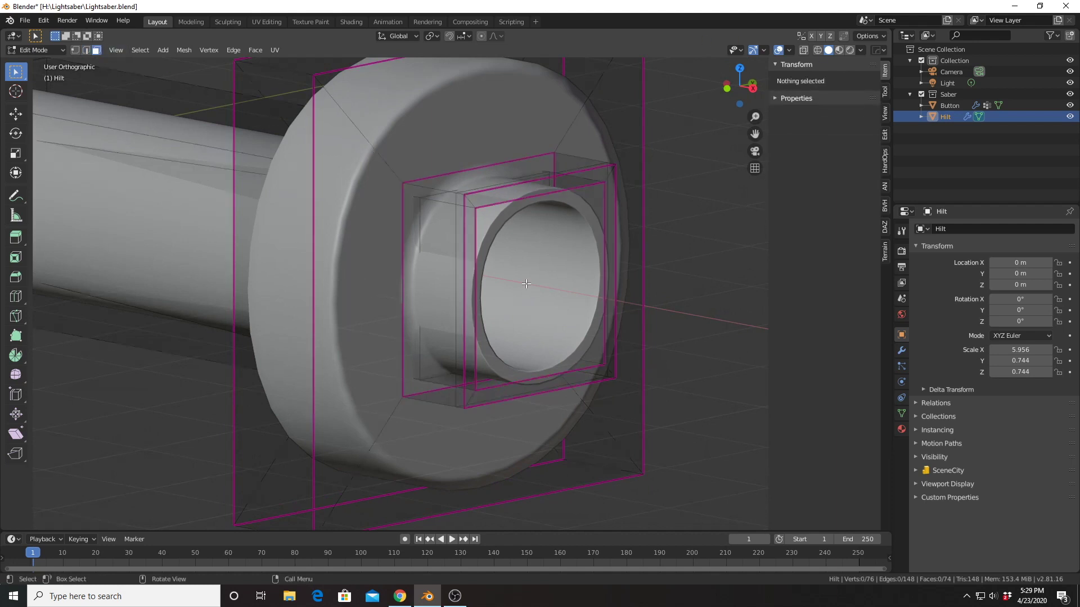
click(548, 187)
middle_drag(508, 219, 355, 333)
scroll(590, 233, down, 1)
scroll(388, 212, up, 3)
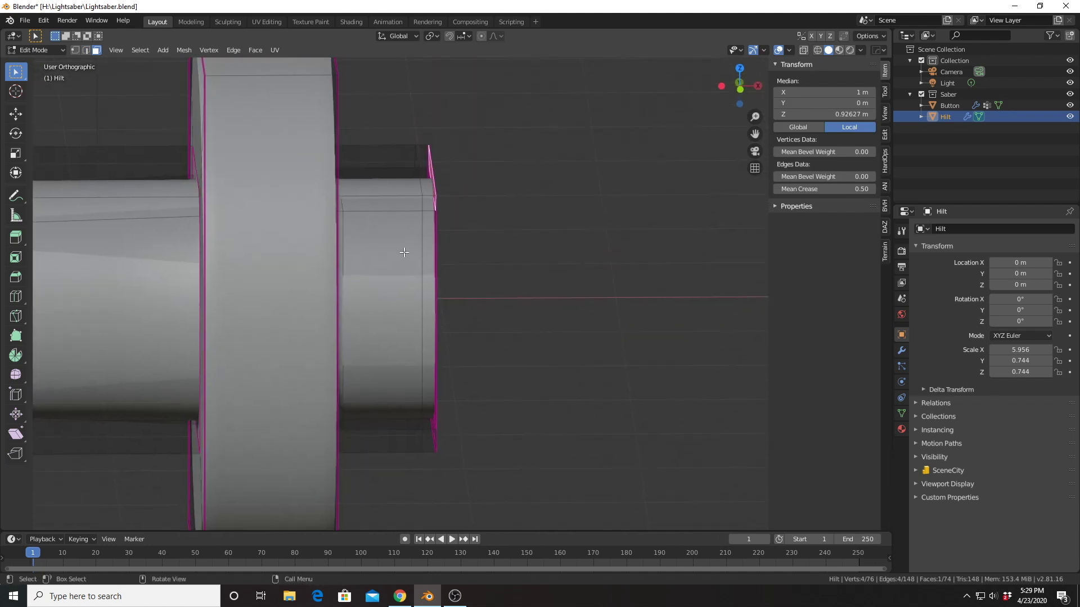
middle_drag(459, 213, 446, 198)
key(g)
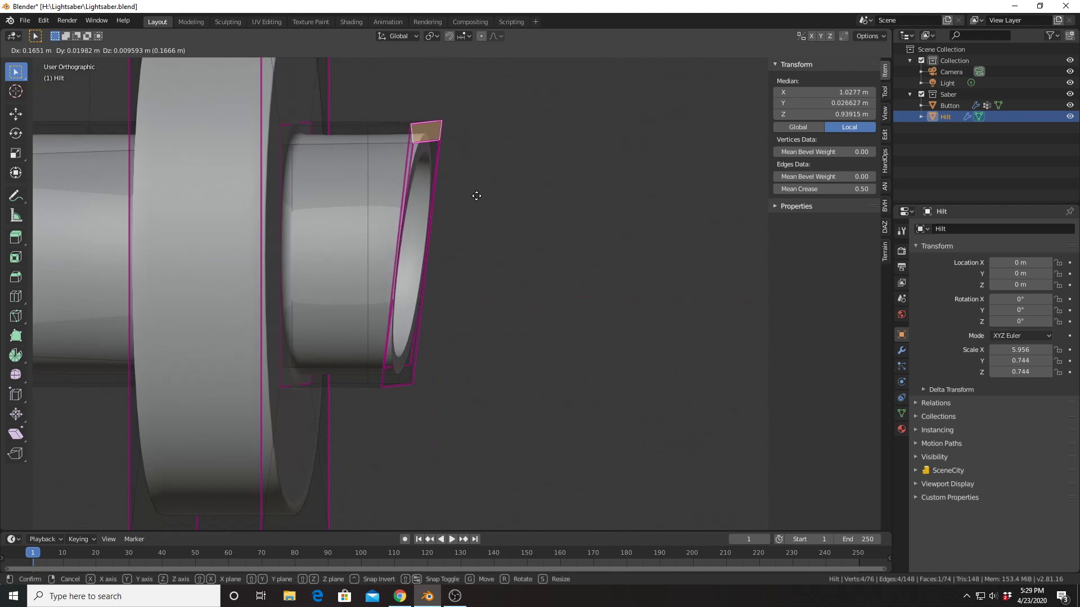
key(x)
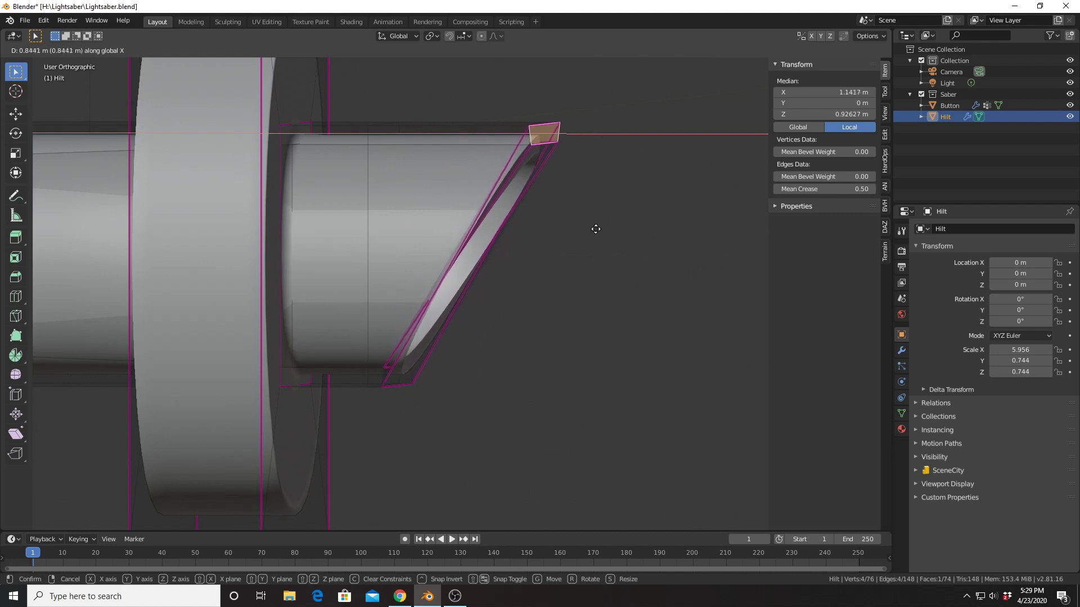
click(658, 247)
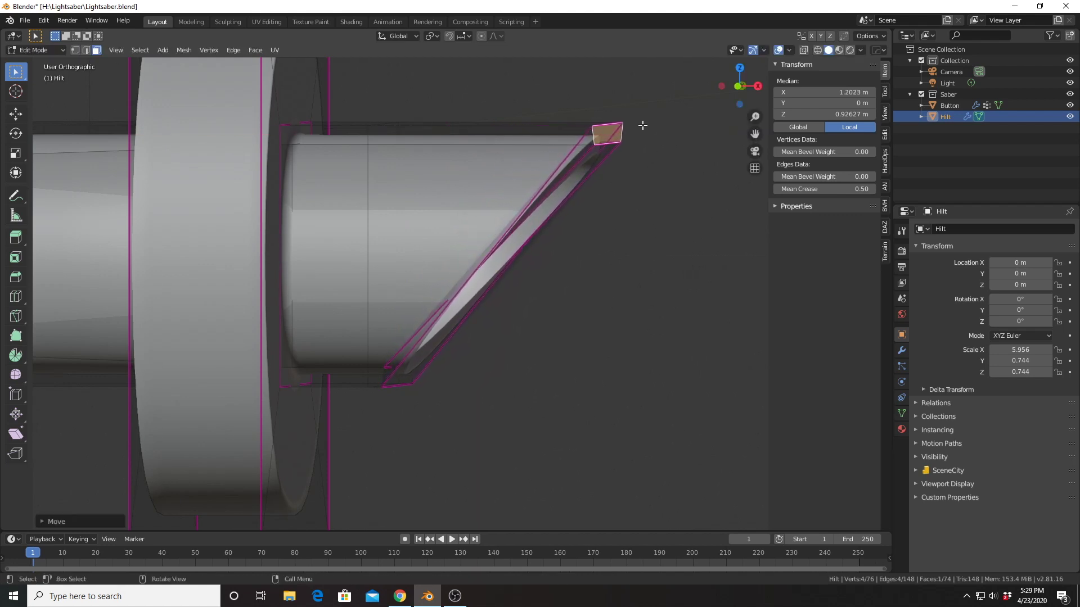
Rotate the upper rim face about the global Y axis to follow the slanted opening, fine-tuning by about 1° in front view.
mouse_move(628, 143)
middle_down()
mouse_move(636, 160)
mouse_move(646, 150)
mouse_move(635, 147)
middle_up()
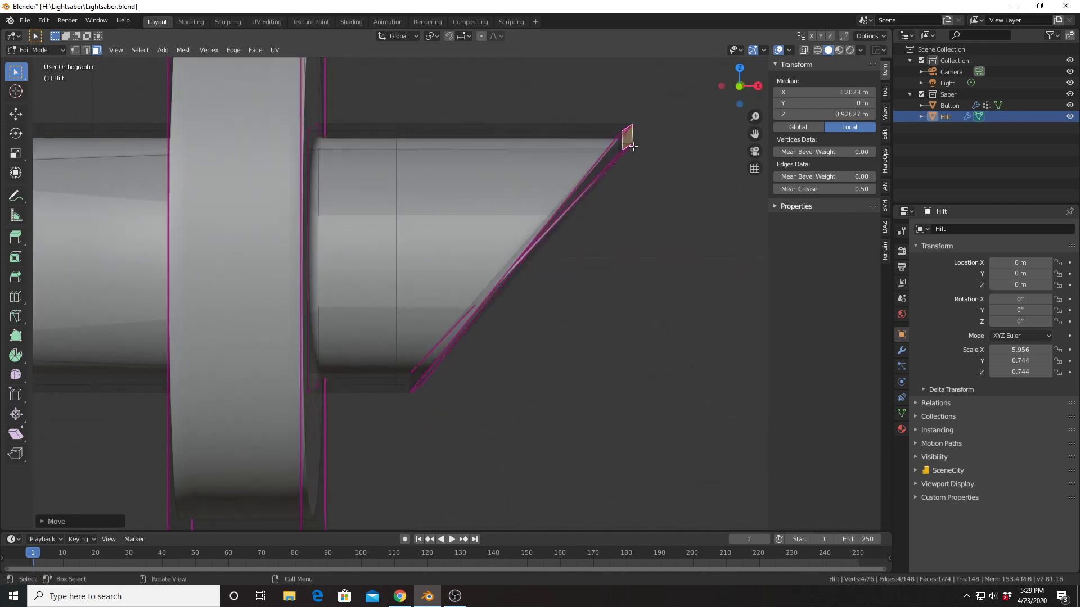
key(r)
key(x)
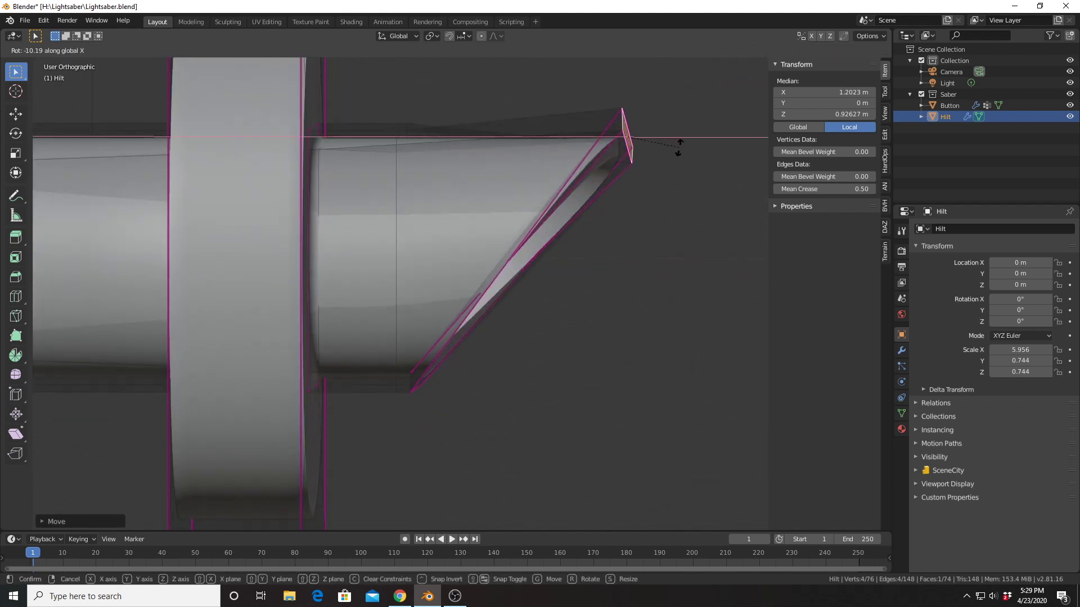
key(y)
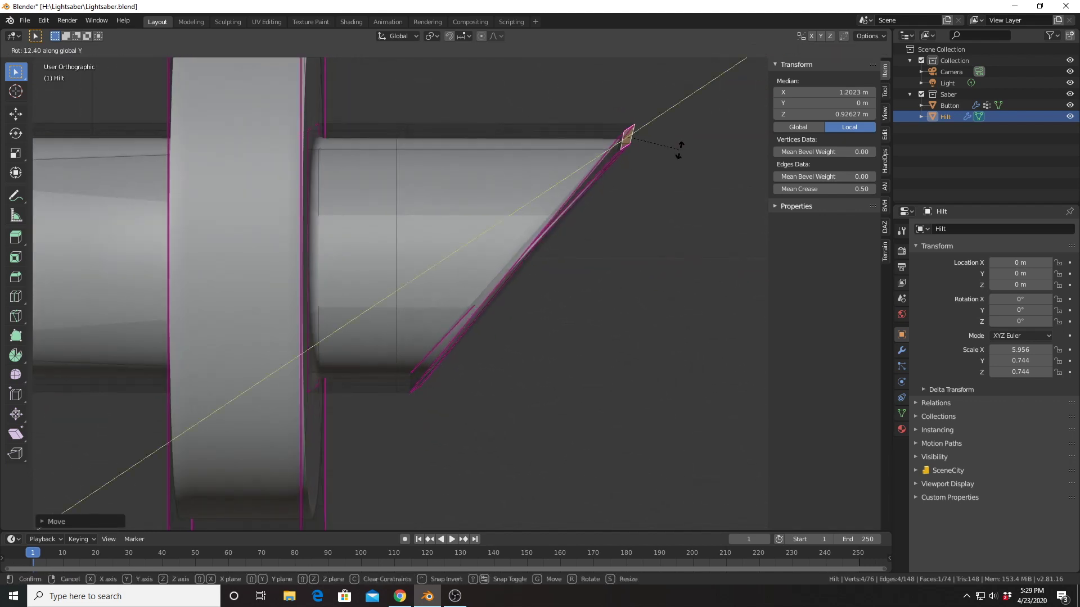
click(687, 191)
key(KP_1)
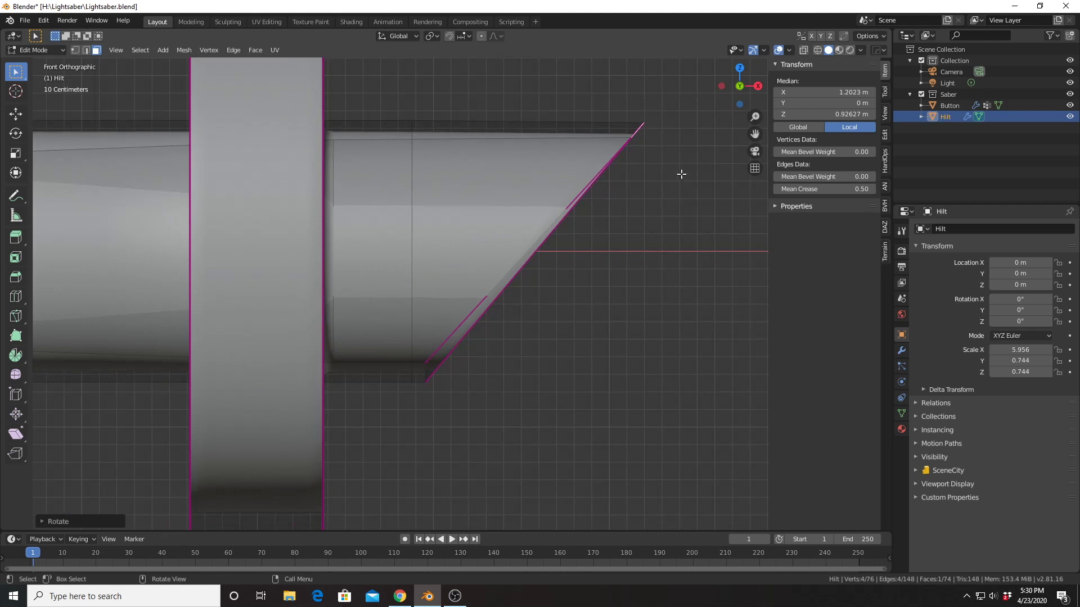
key(r)
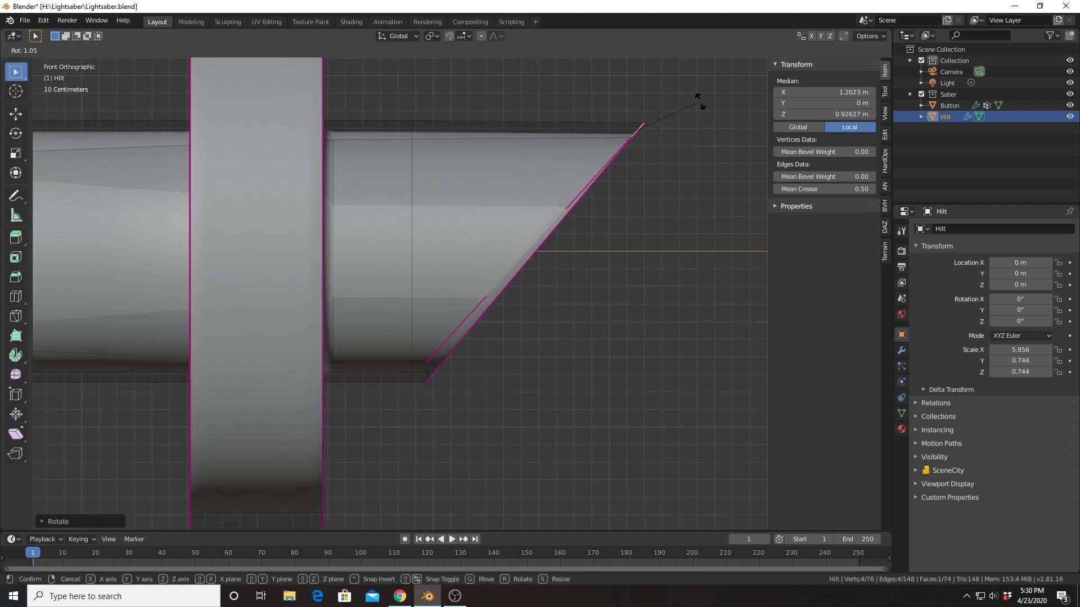
click(699, 102)
Rotate the lower face of the hollow end's rim in front view to line up with the slanted opening.
middle_drag(541, 334, 412, 309)
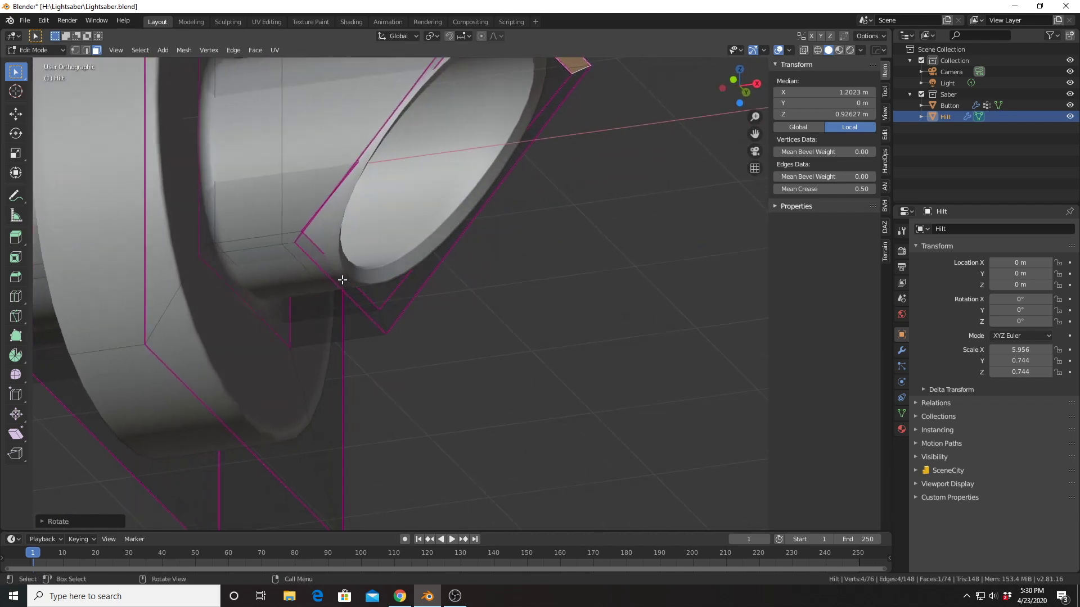
click(328, 269)
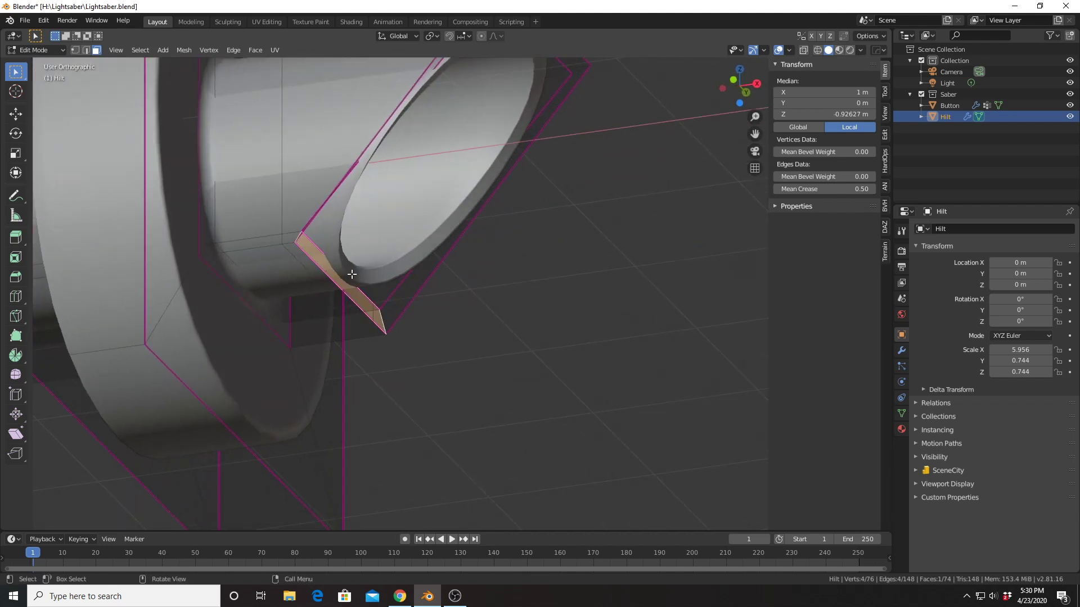
key(KP_1)
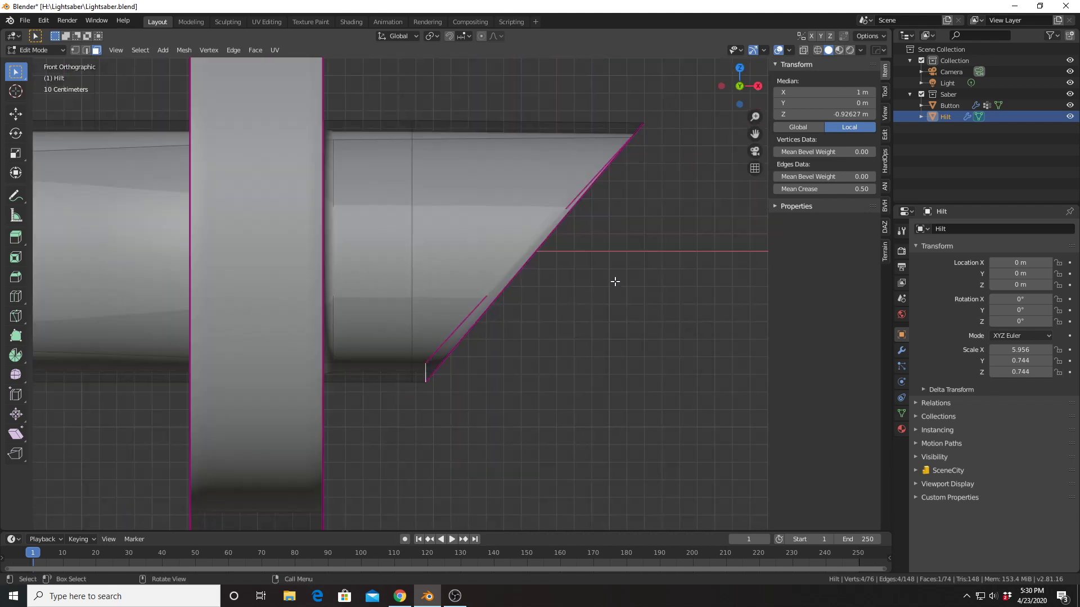
key(r)
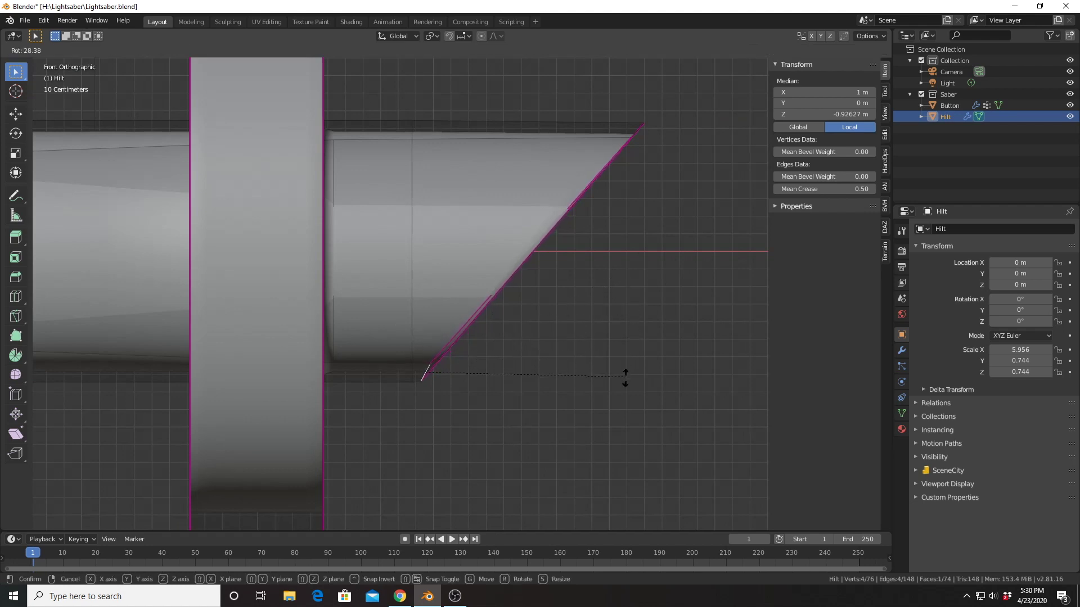
click(611, 415)
Extrude the flared ring's outer face loop in place and scale it along the global X axis to about 0.78.
middle_drag(595, 366, 466, 338)
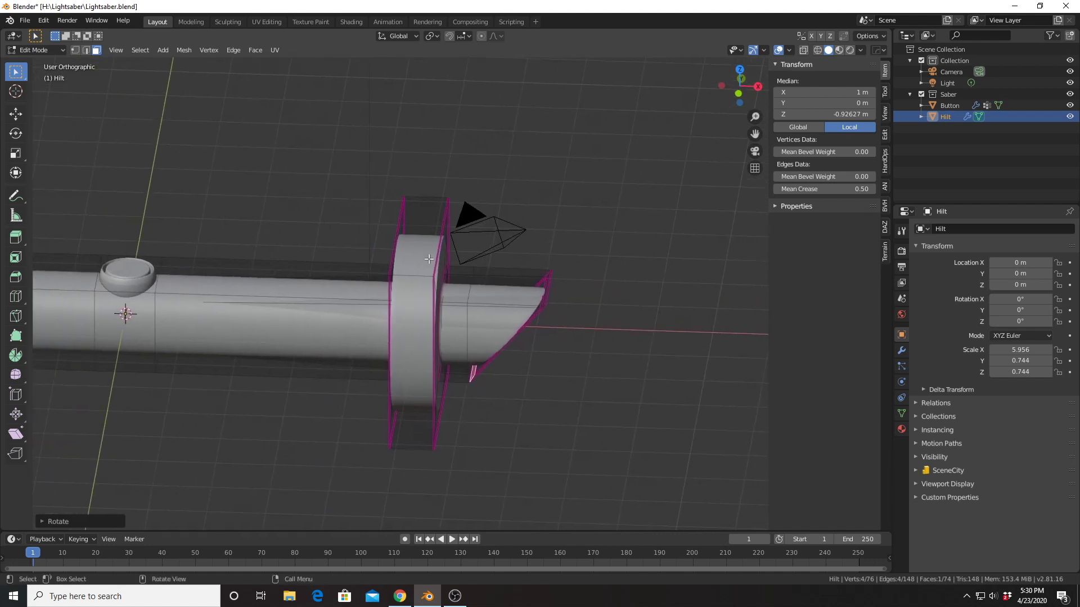
scroll(426, 280, up, 3)
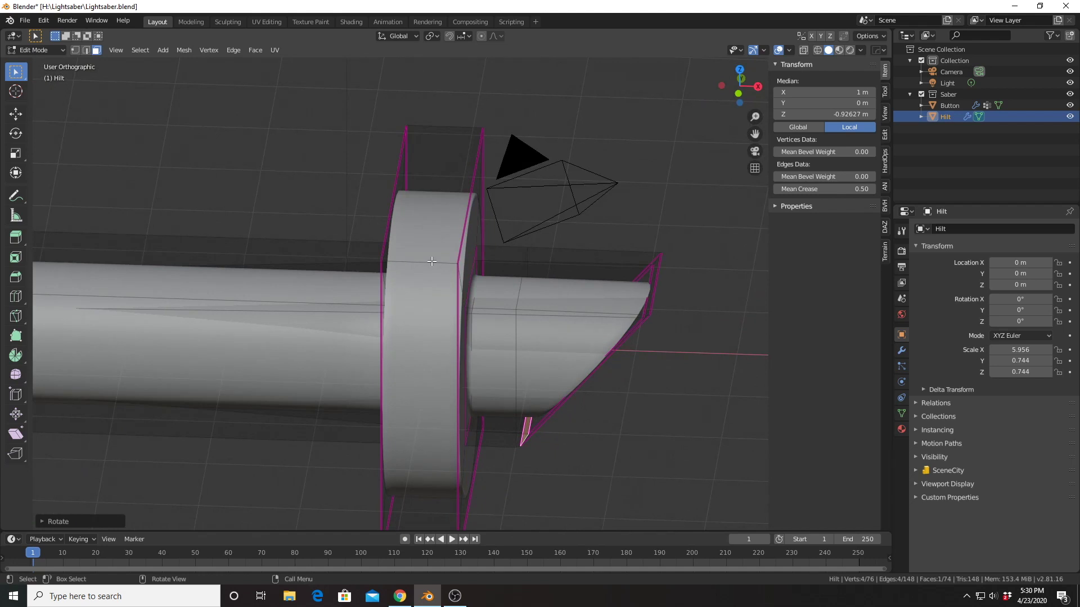
alt+click(432, 262)
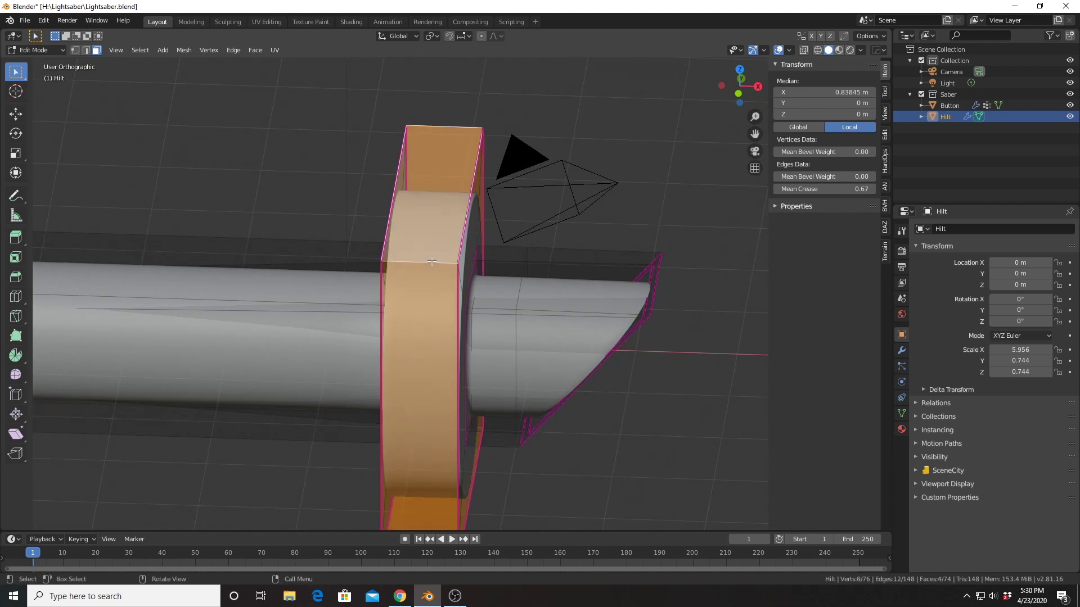
middle_drag(432, 261, 490, 257)
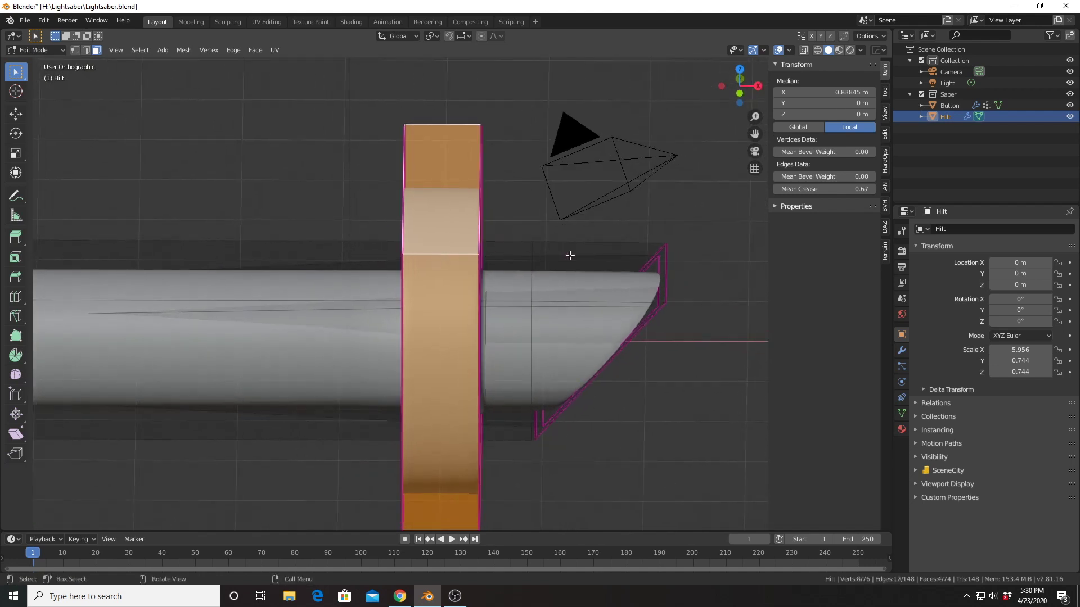
key(e)
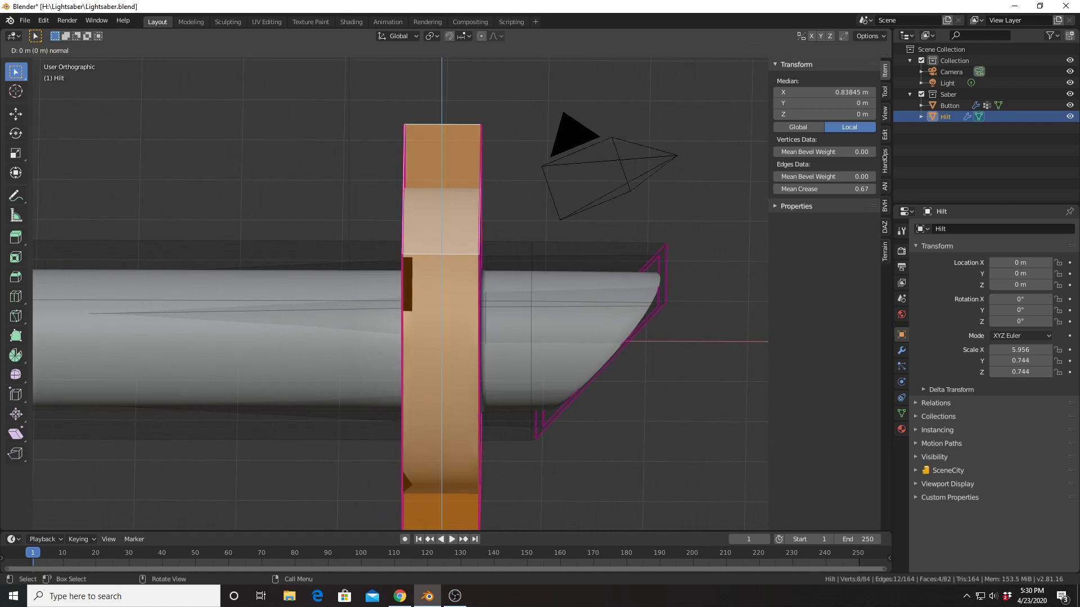
key(s)
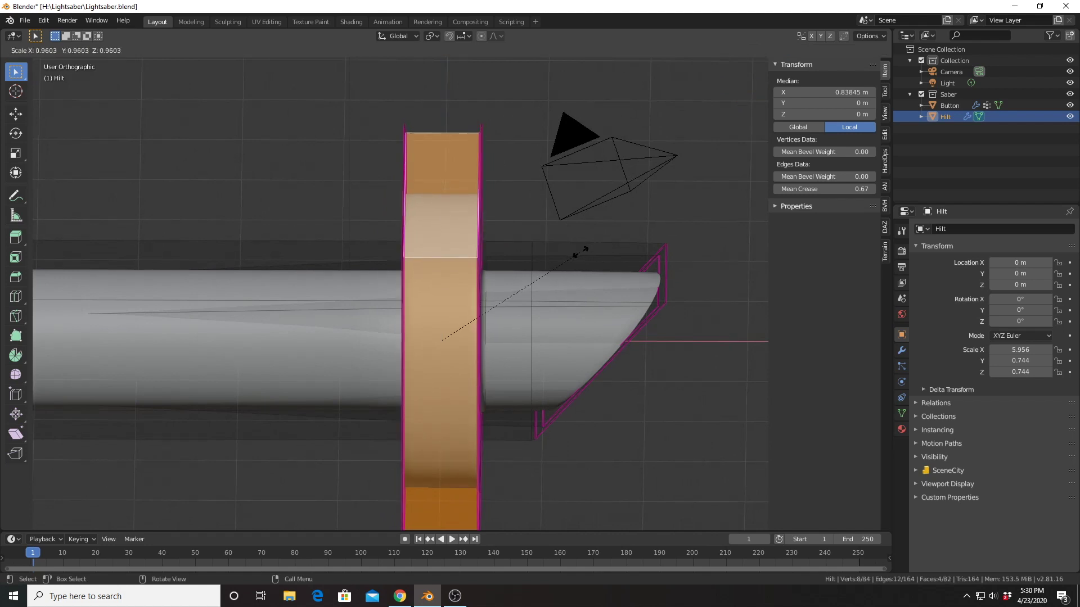
key(x)
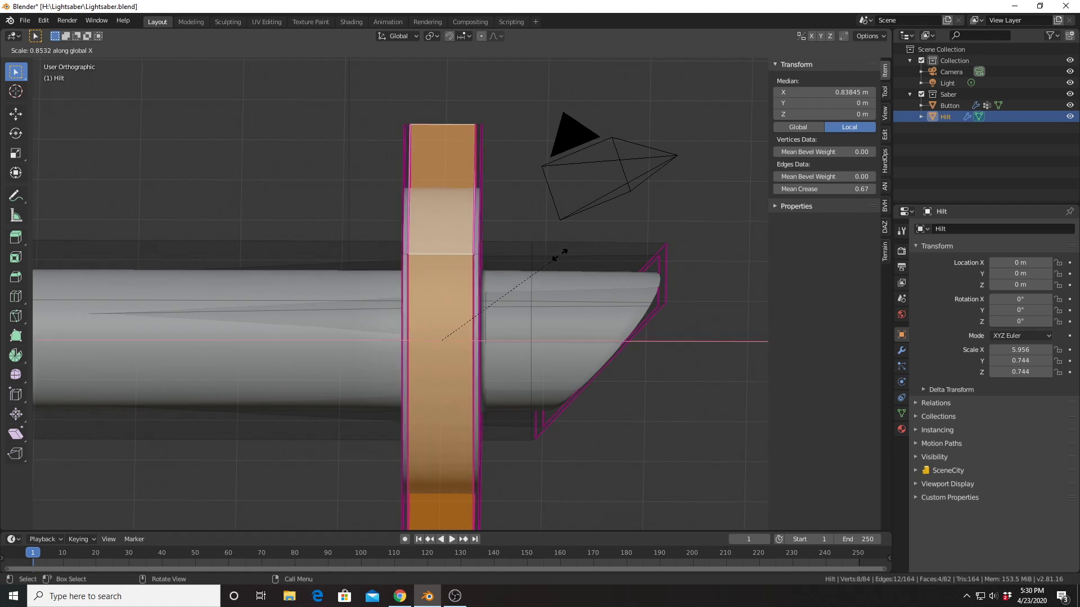
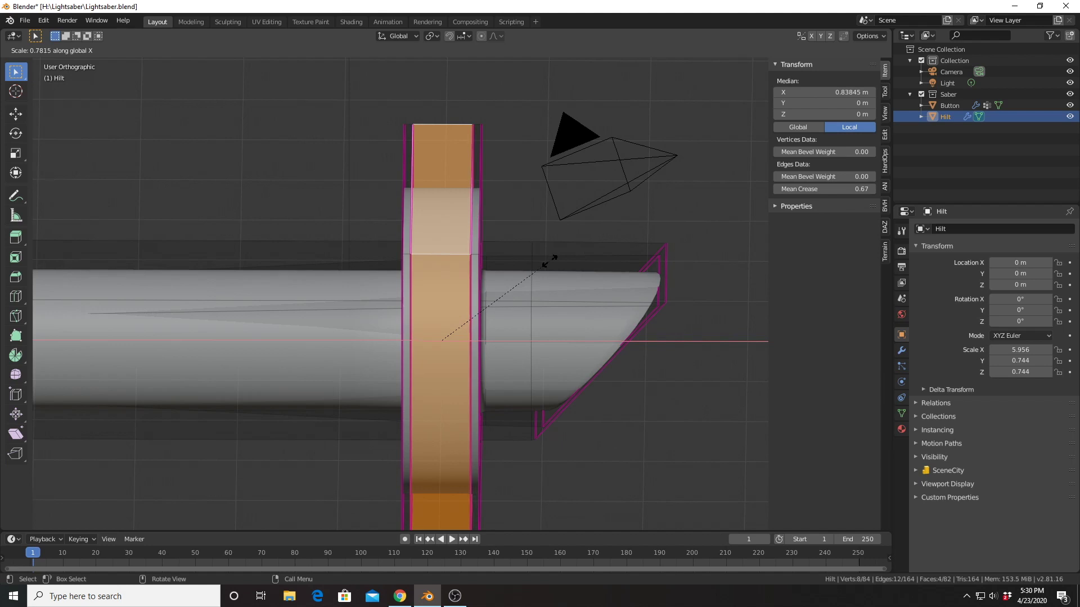
click(548, 260)
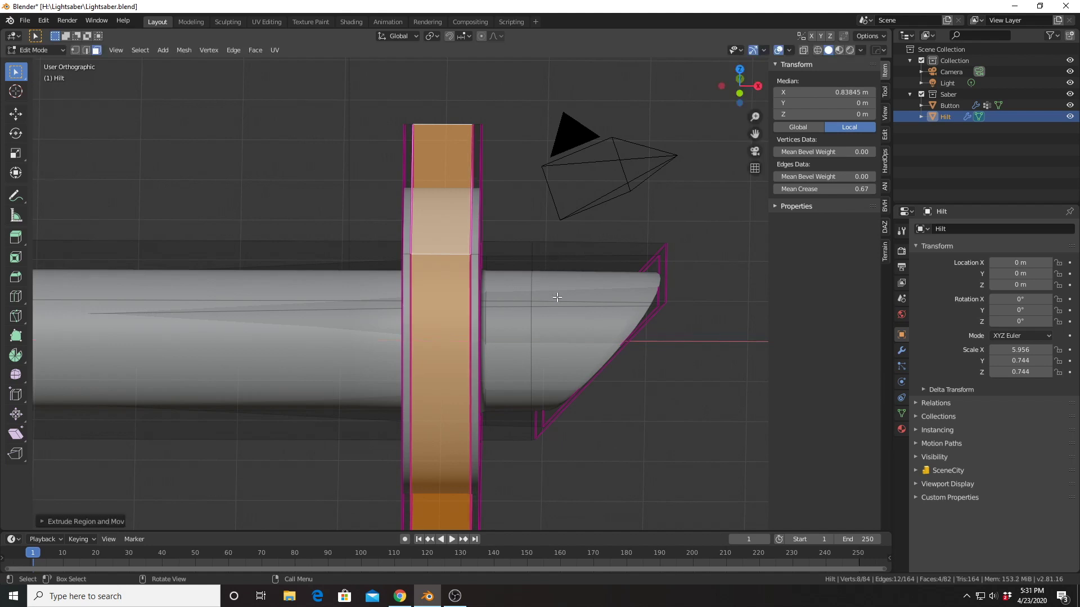
Extrude the narrowed face loop again and scale it inward to about 0.86, excluding global X, to recess a groove around the ring.
scroll(549, 313, up, 3)
middle_drag(550, 313, 533, 310)
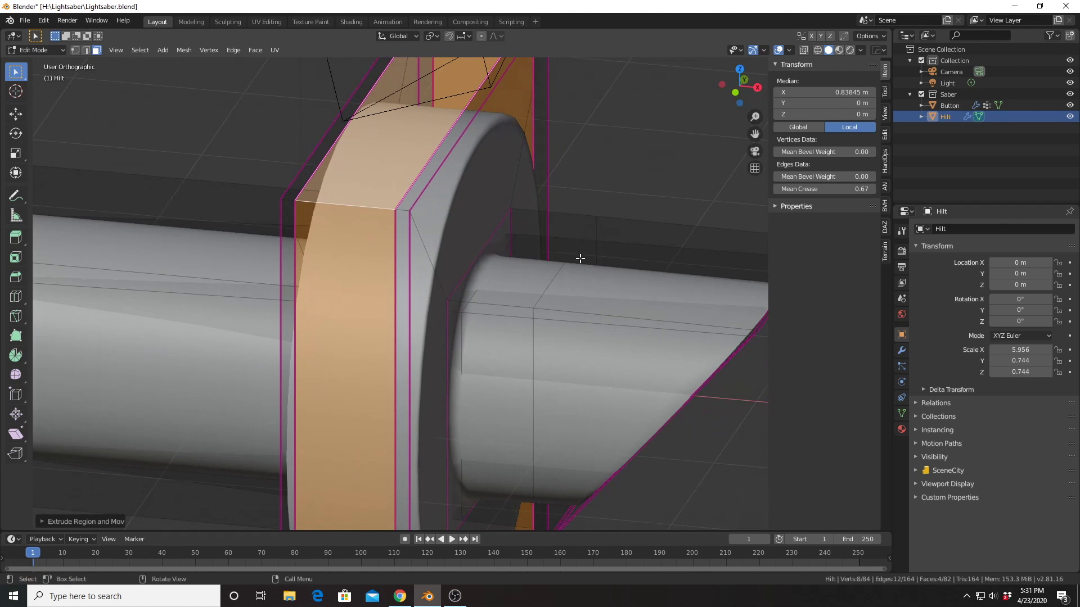
key(e)
key(s)
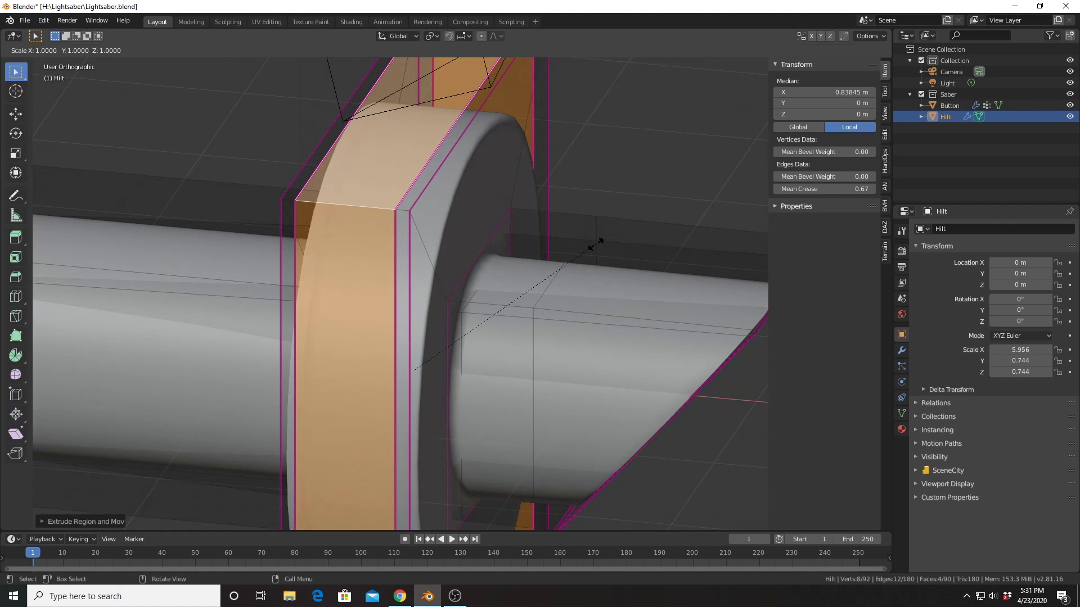
key(shift+x)
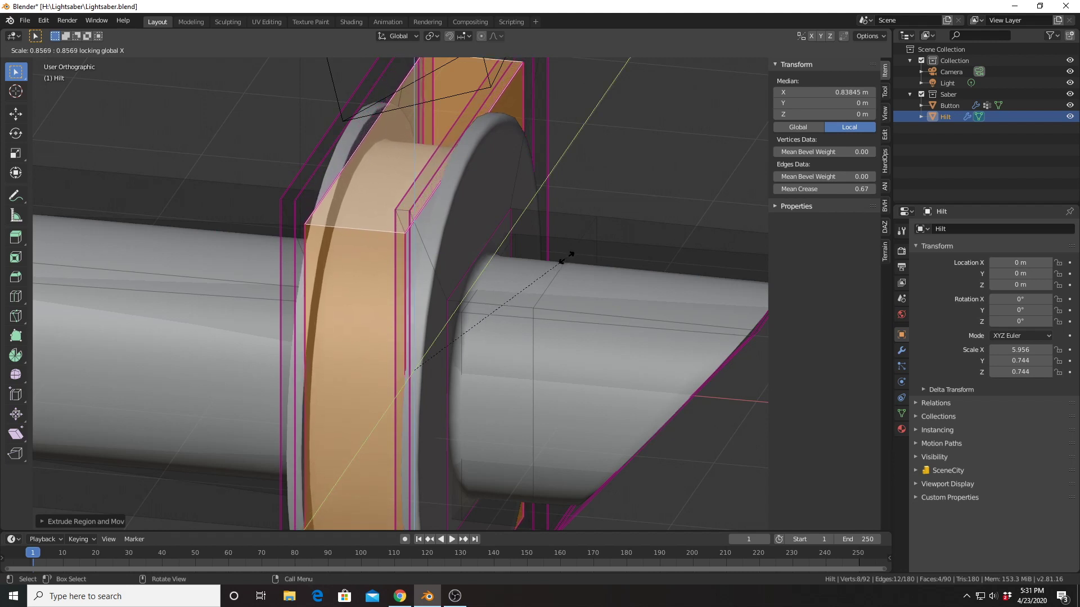
click(566, 257)
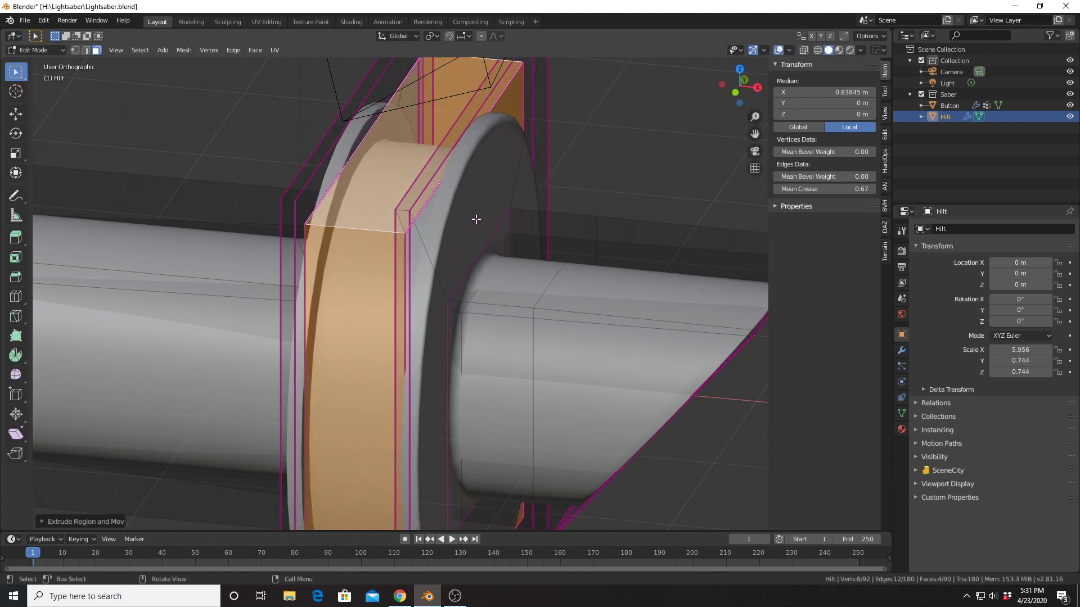
Duplicate the groove's floor faces in place and scale the copy outward to about 1.12, excluding the global X axis.
mouse_move(474, 219)
middle_down()
mouse_move(541, 217)
mouse_move(485, 223)
mouse_move(481, 235)
middle_up()
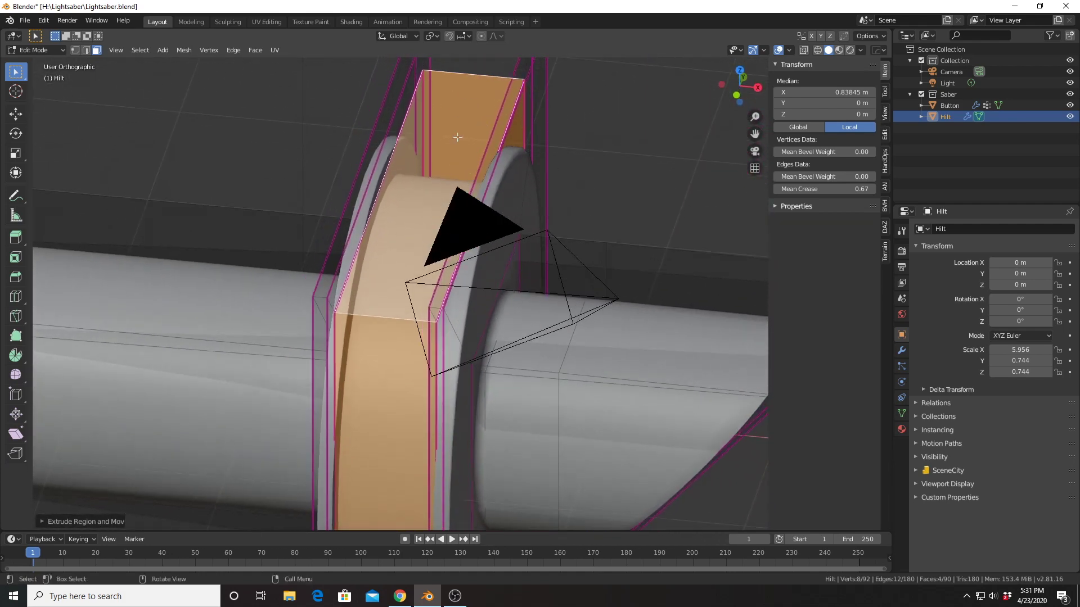
mouse_move(456, 198)
middle_down()
mouse_move(437, 188)
mouse_move(453, 184)
middle_up()
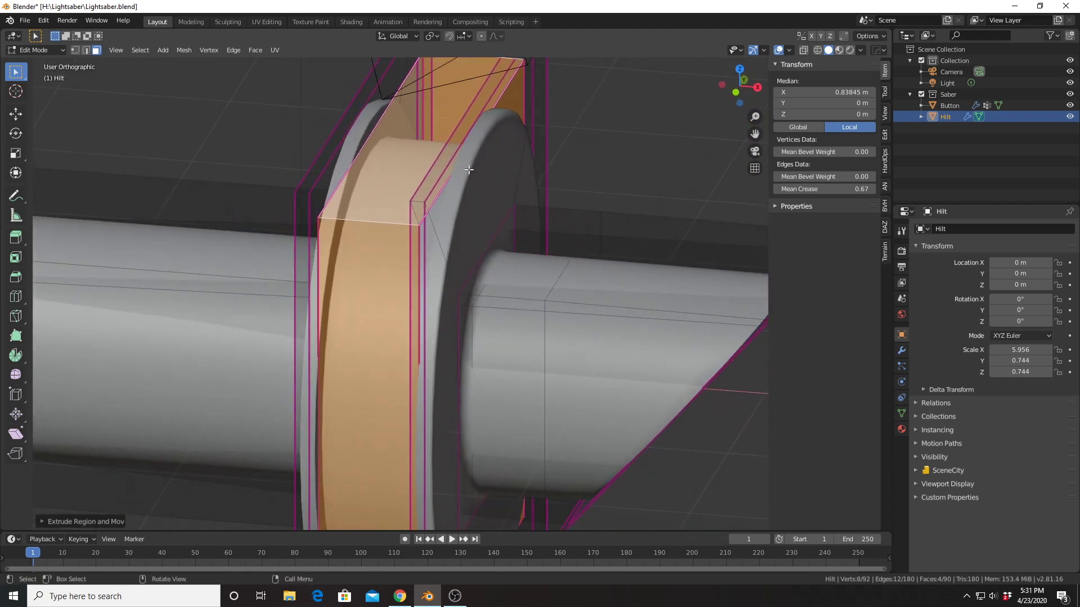
scroll(468, 169, down, 2)
scroll(469, 172, up, 2)
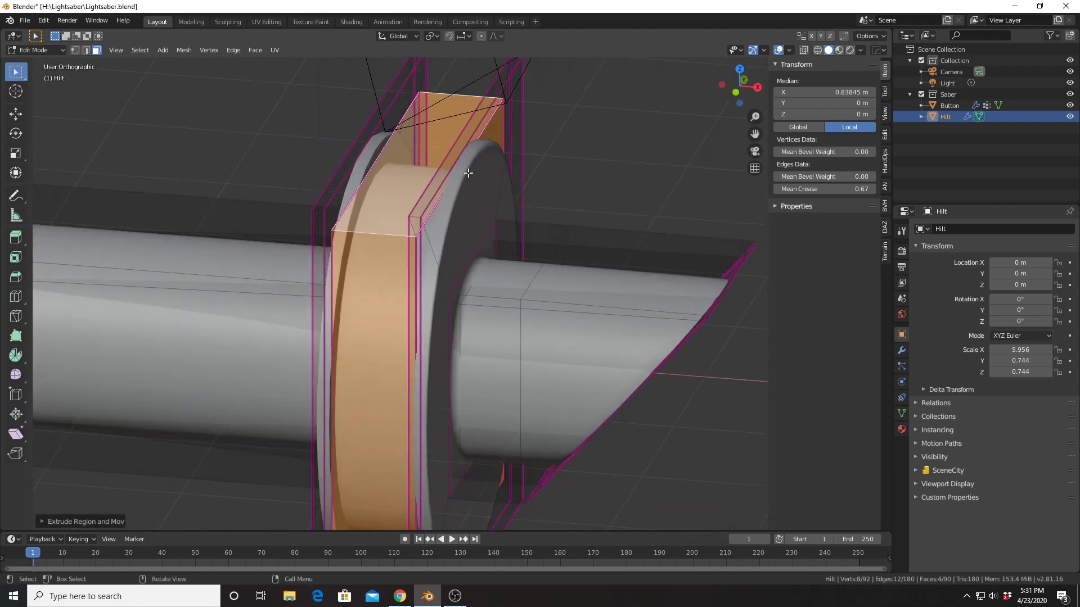
key(shift+d)
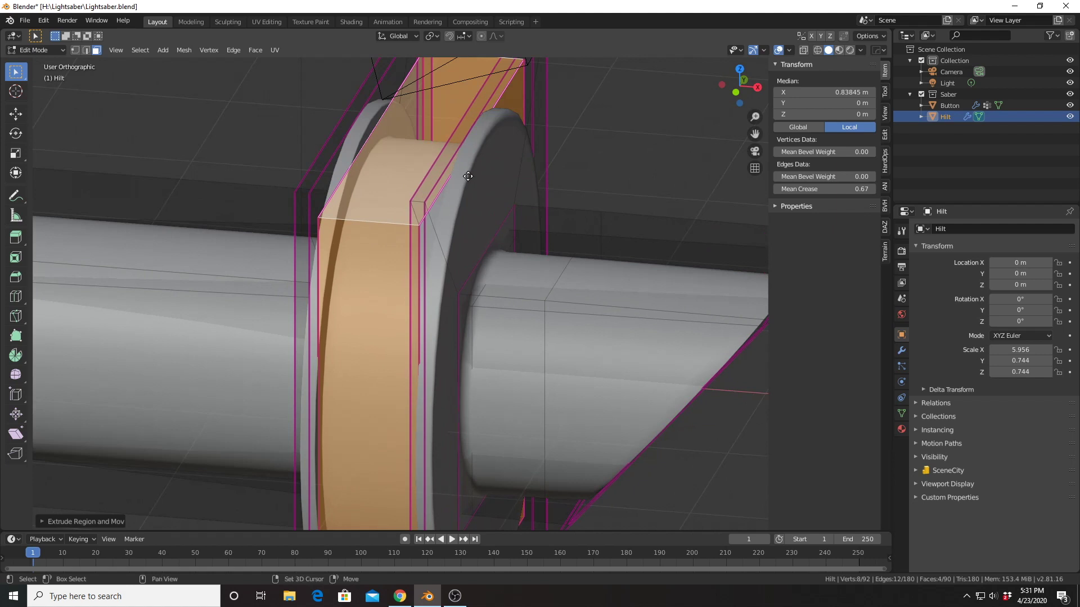
right_click(468, 177)
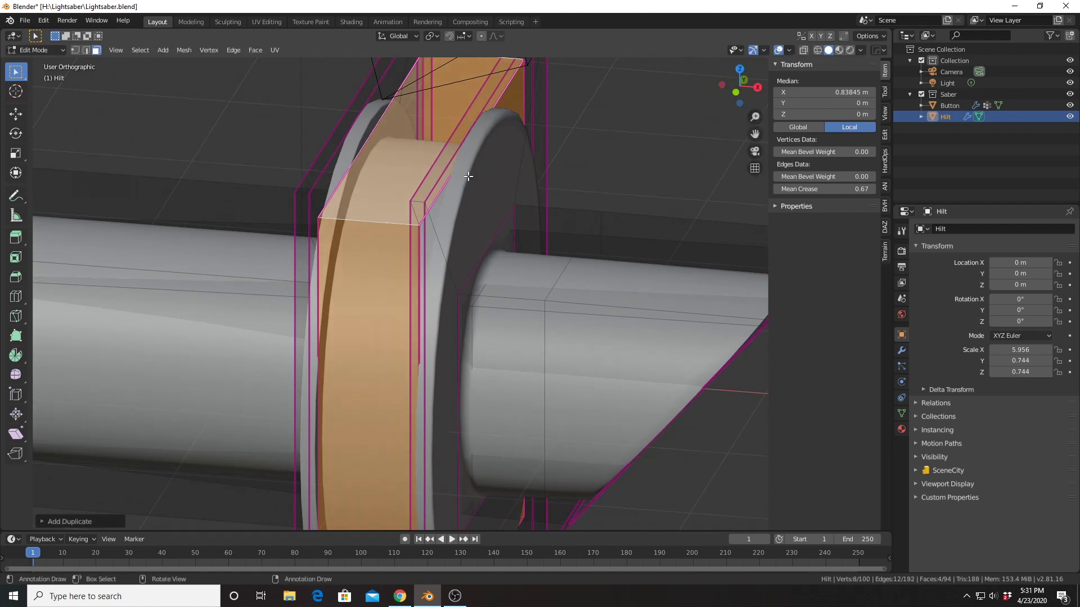
key(s)
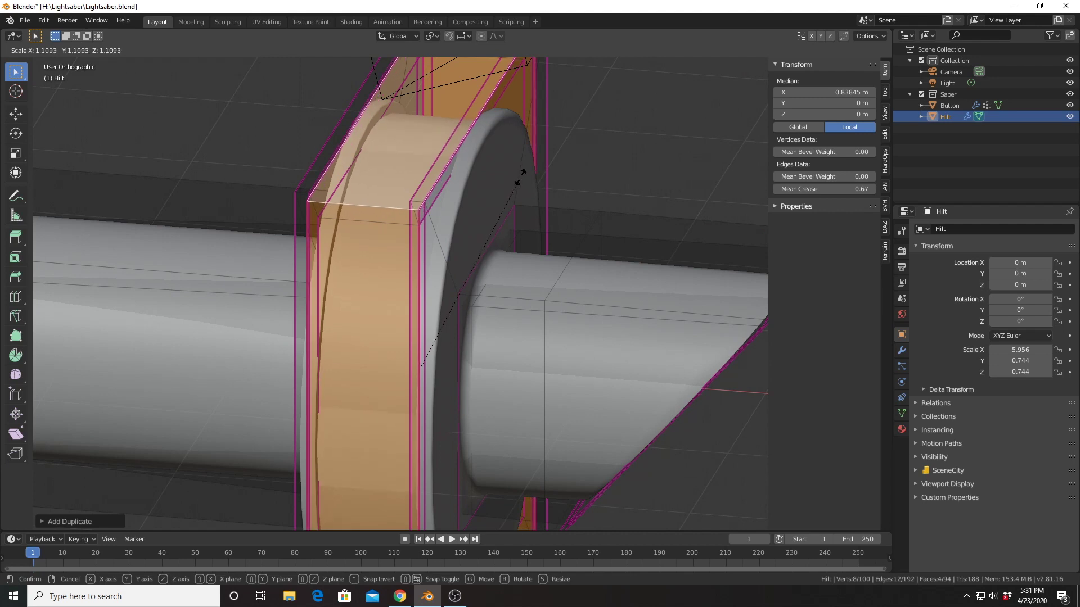
key(shift+x)
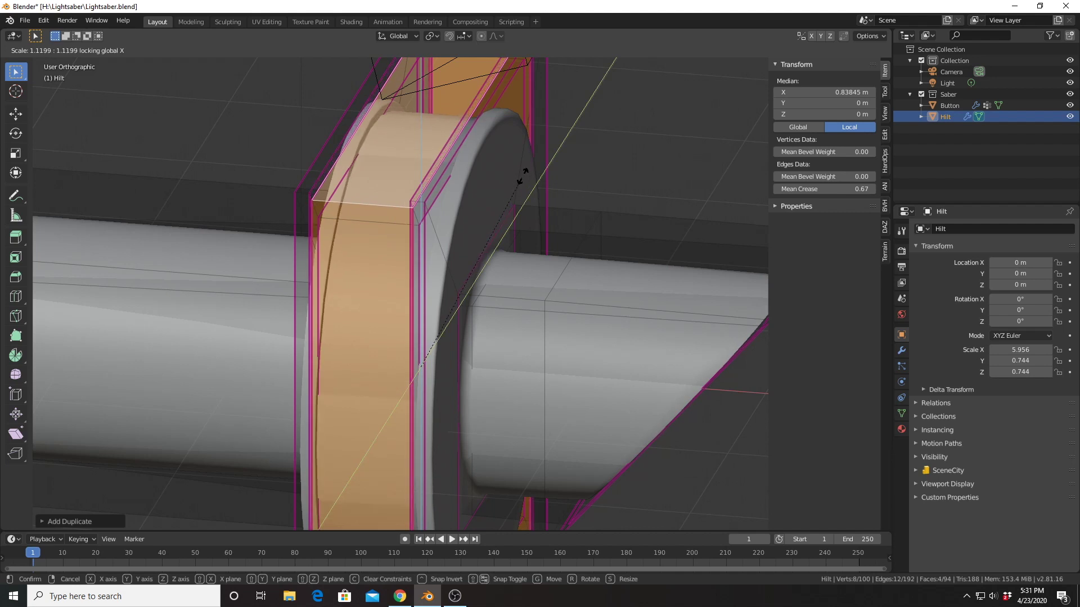
click(521, 176)
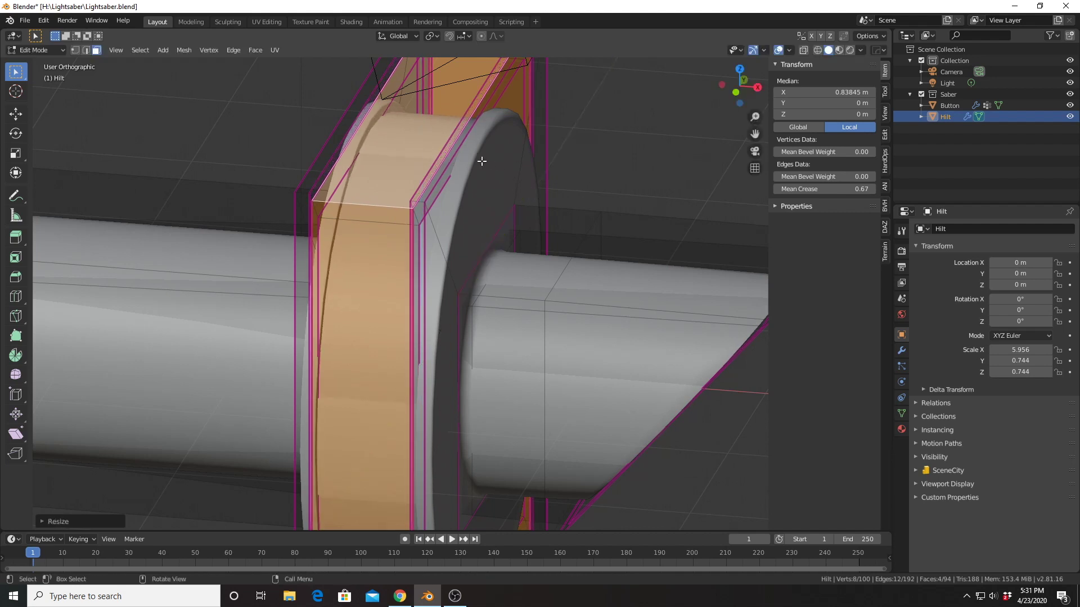
Separate the duplicated band of faces from the Hilt into its own object by selection.
scroll(388, 139, up, 2)
middle_drag(382, 141, 367, 135)
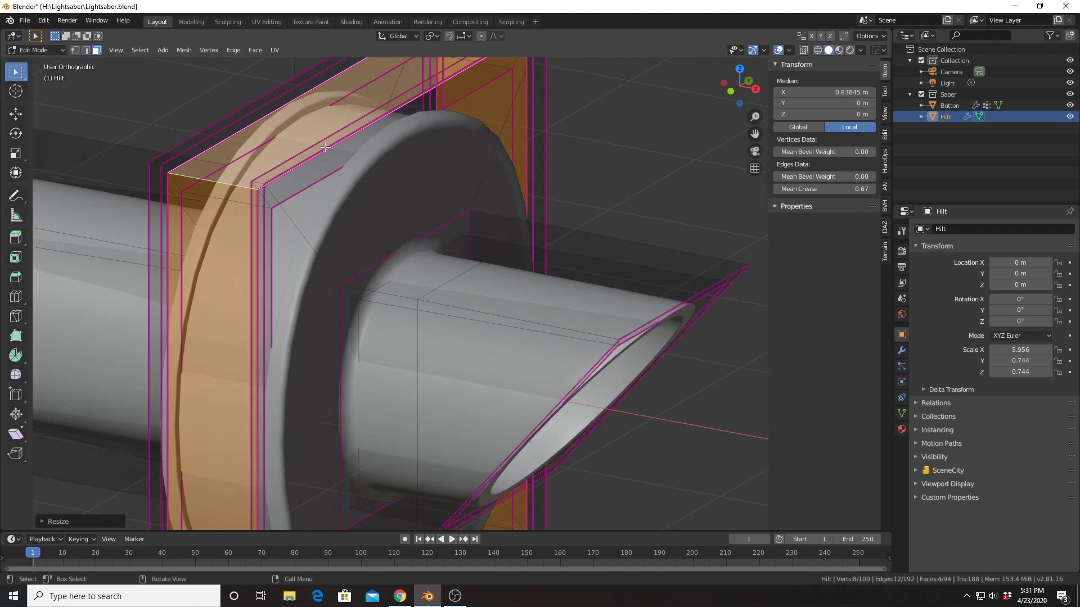
key(p)
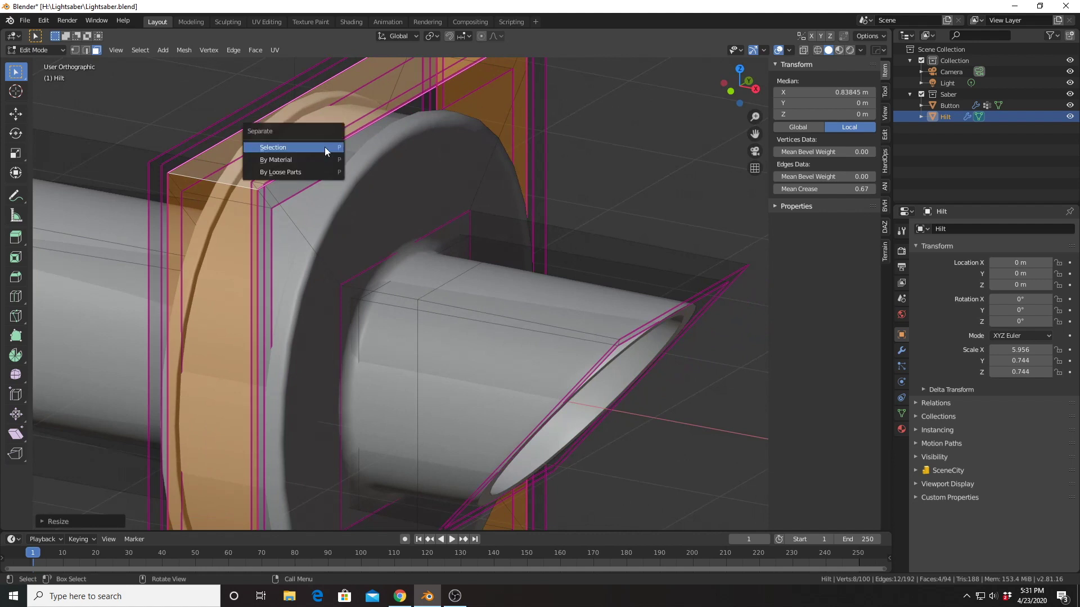
click(325, 147)
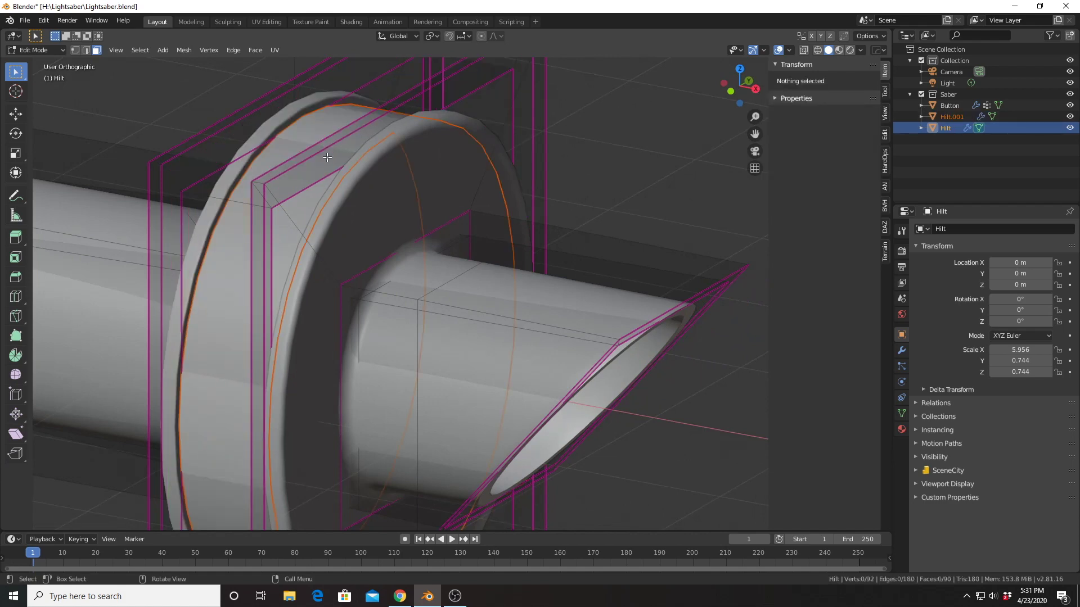
Leave mesh editing, select the separate ring between the hilt's two flanges, and try moving it off the hilt.
key(Tab)
click(323, 157)
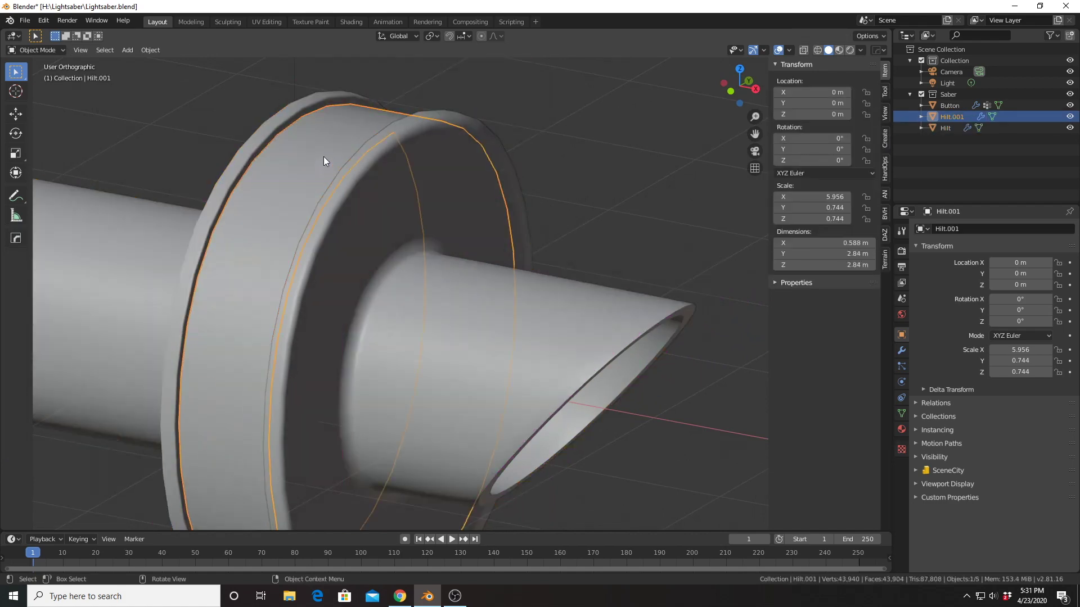
middle_drag(323, 157, 362, 167)
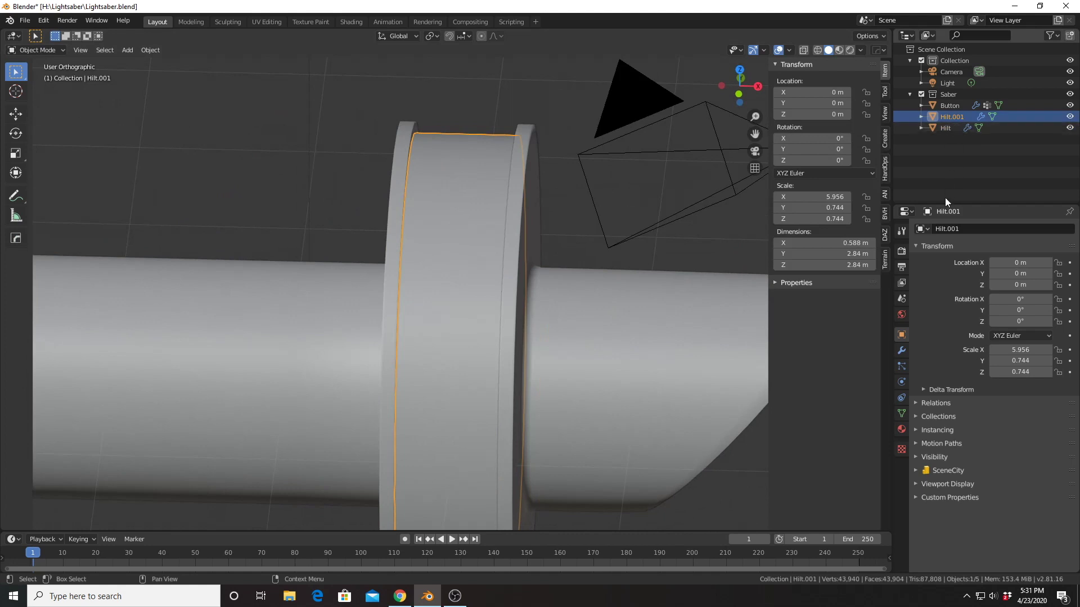
key(g)
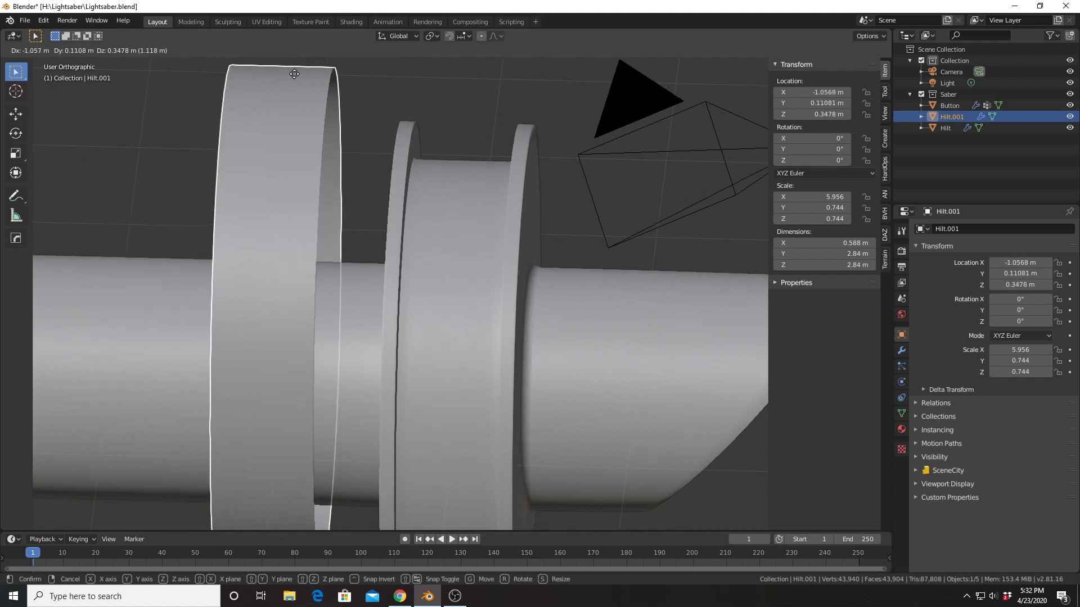
right_click(358, 80)
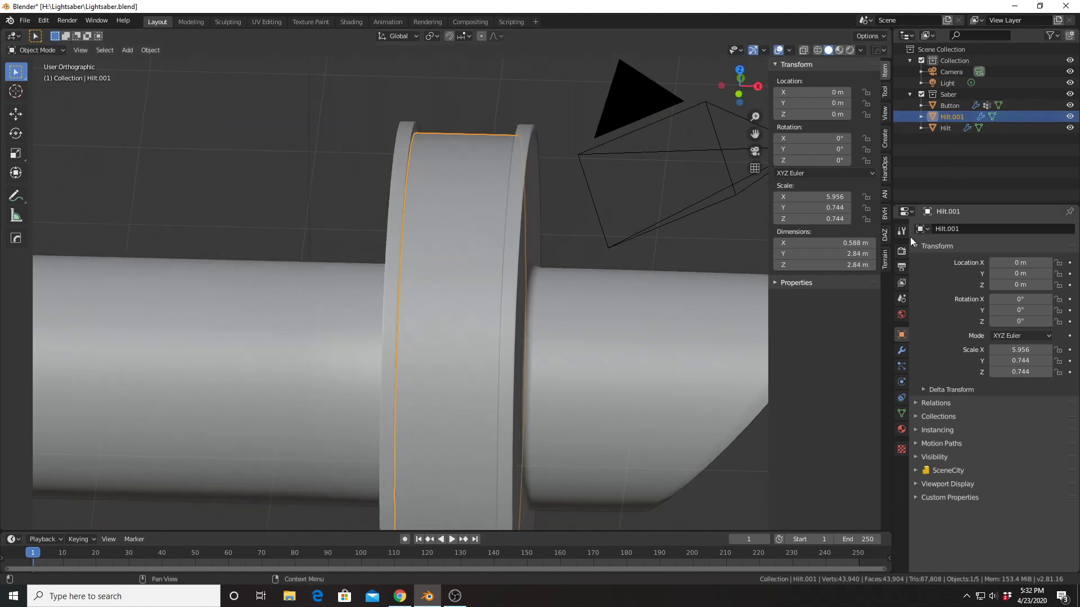
Rename the selected ring object to "Adjustment Dial".
click(968, 229)
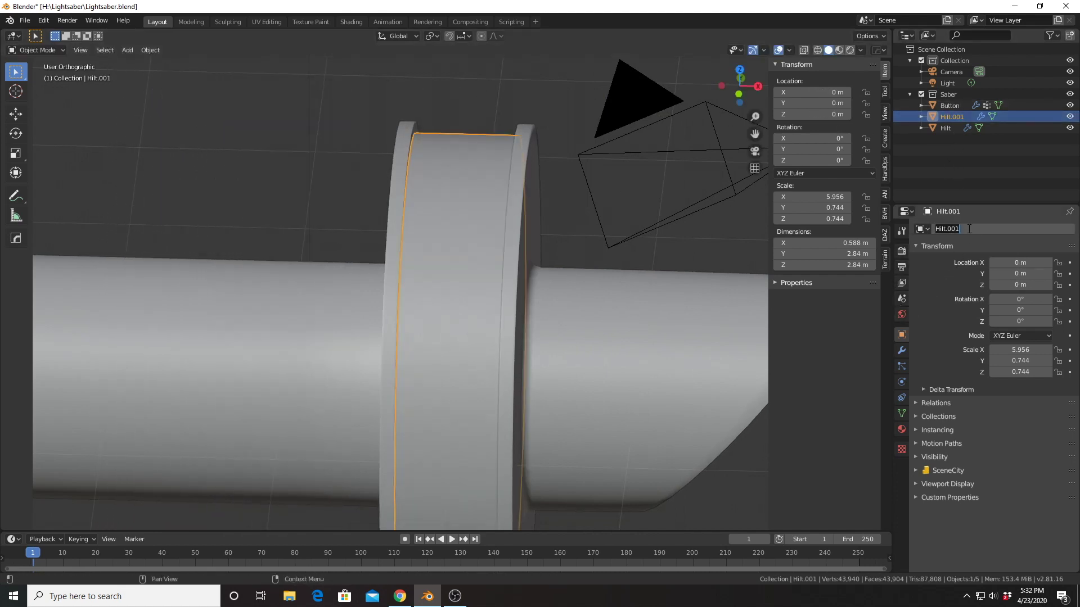
text(Adjustment Knob)
key(Return)
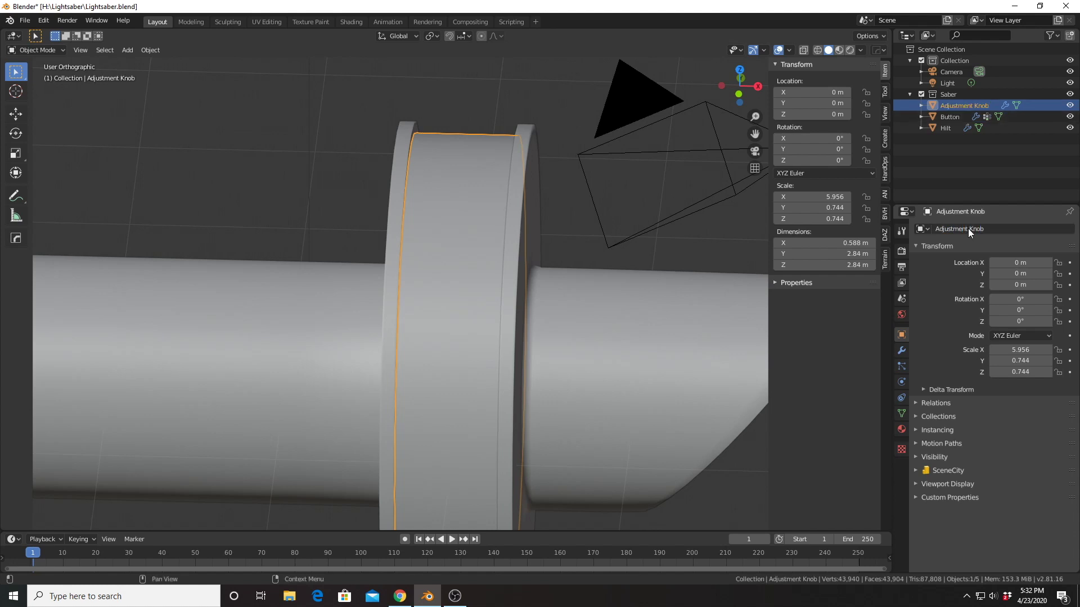
click(998, 229)
click(998, 228)
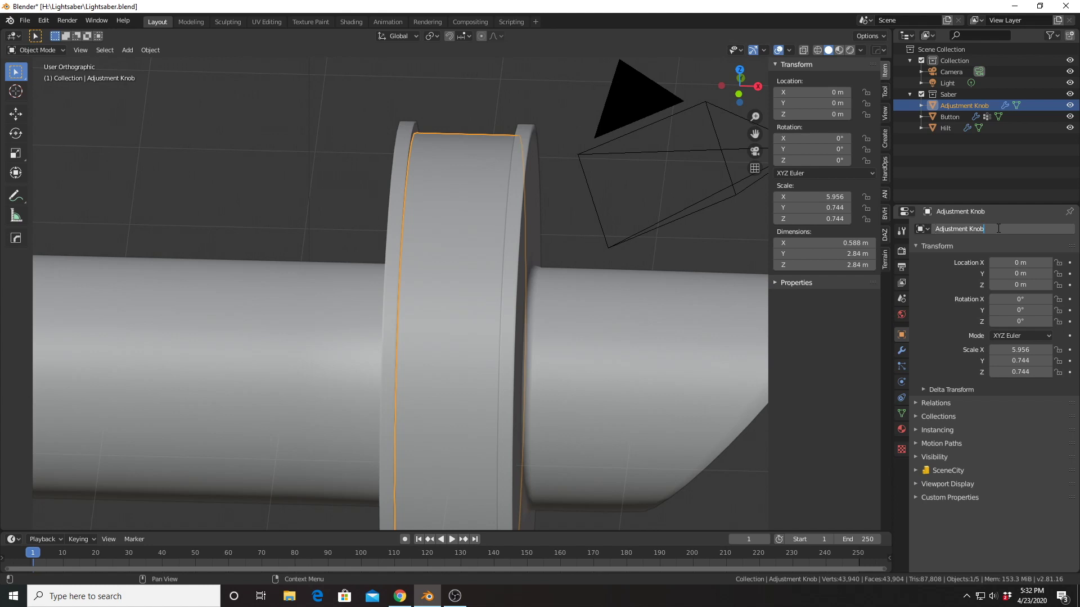
text(Dial)
key(Return)
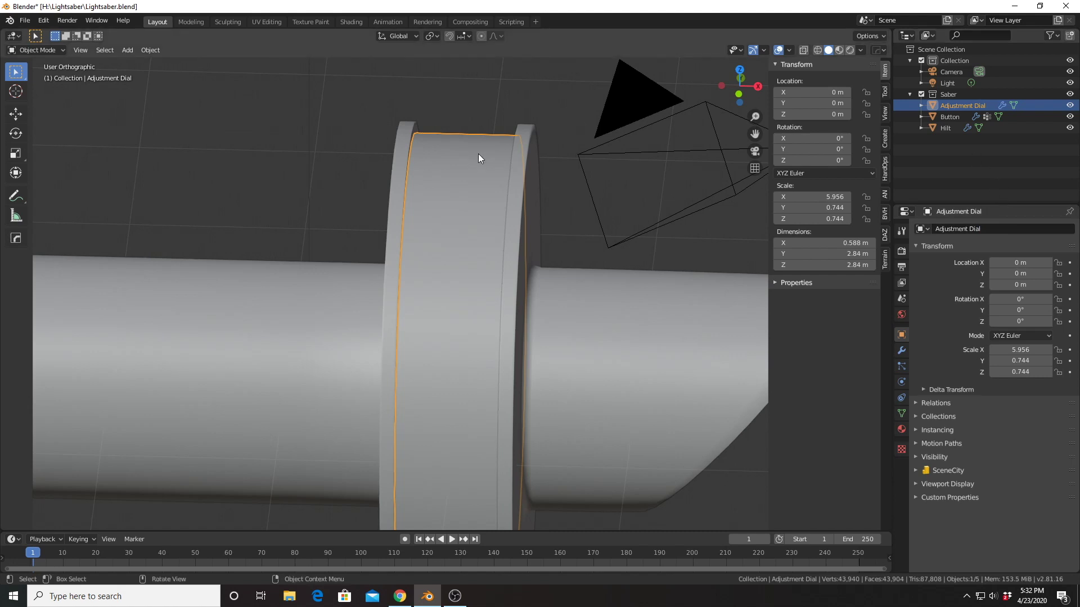
Apply the Adjustment Dial's Subdivision modifier with the viewport level at 3.
click(902, 350)
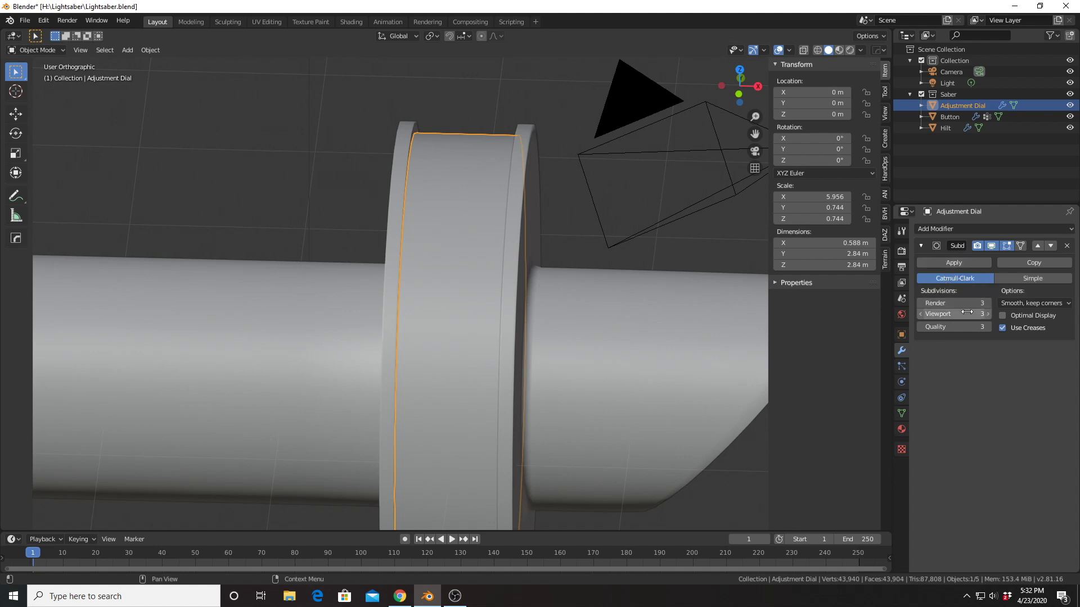
click(921, 315)
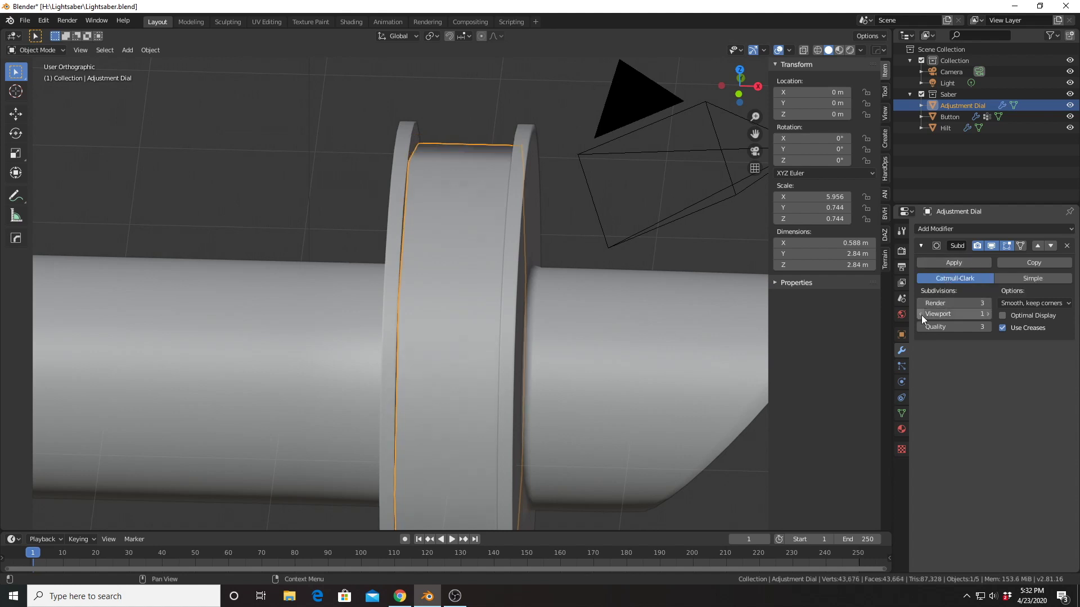
click(986, 315)
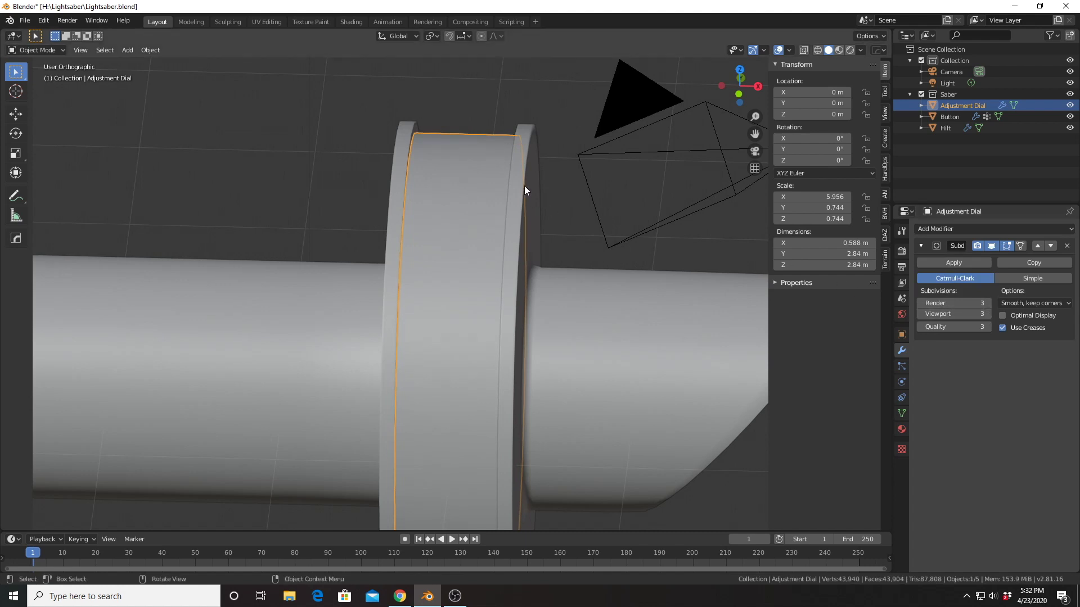
click(943, 260)
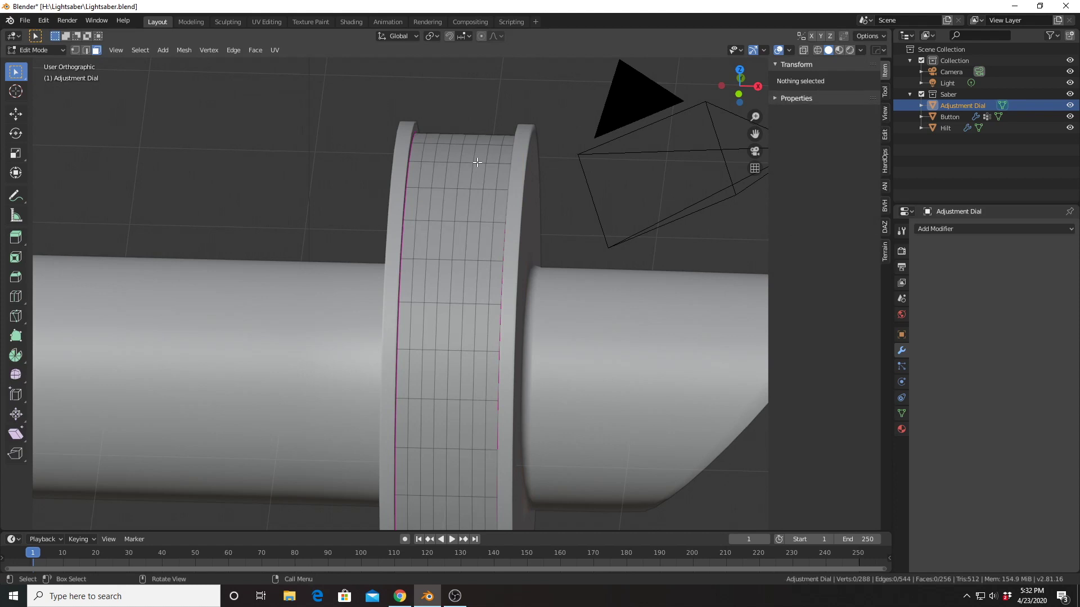
Dissolve the edges of the seven inner loops running around the Adjustment Dial, keeping its two border loops.
scroll(470, 221, up, 2)
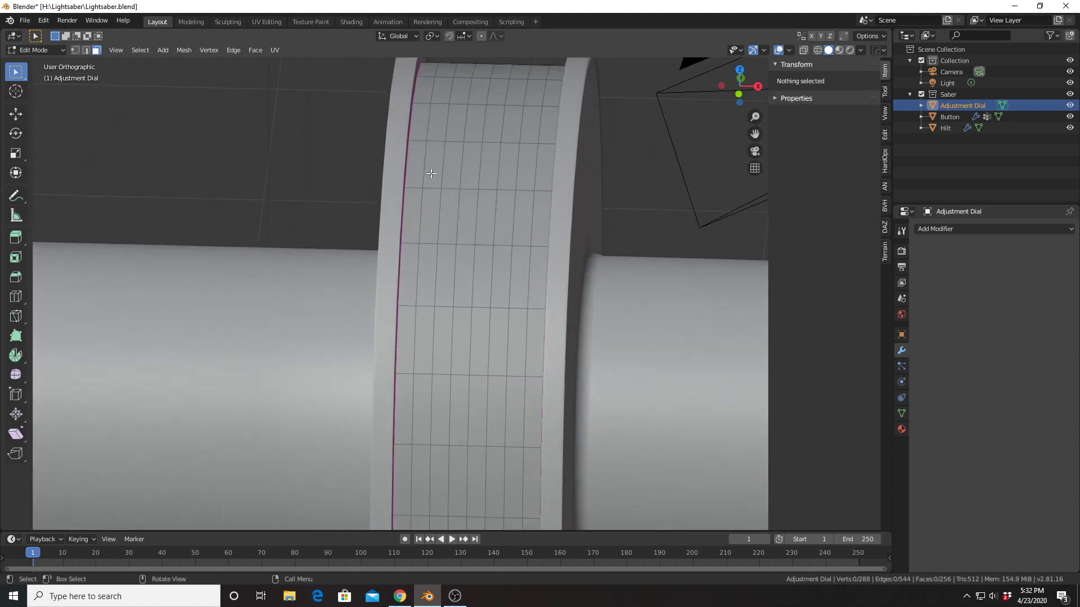
mouse_move(431, 174)
middle_down()
mouse_move(448, 178)
mouse_move(438, 175)
middle_up()
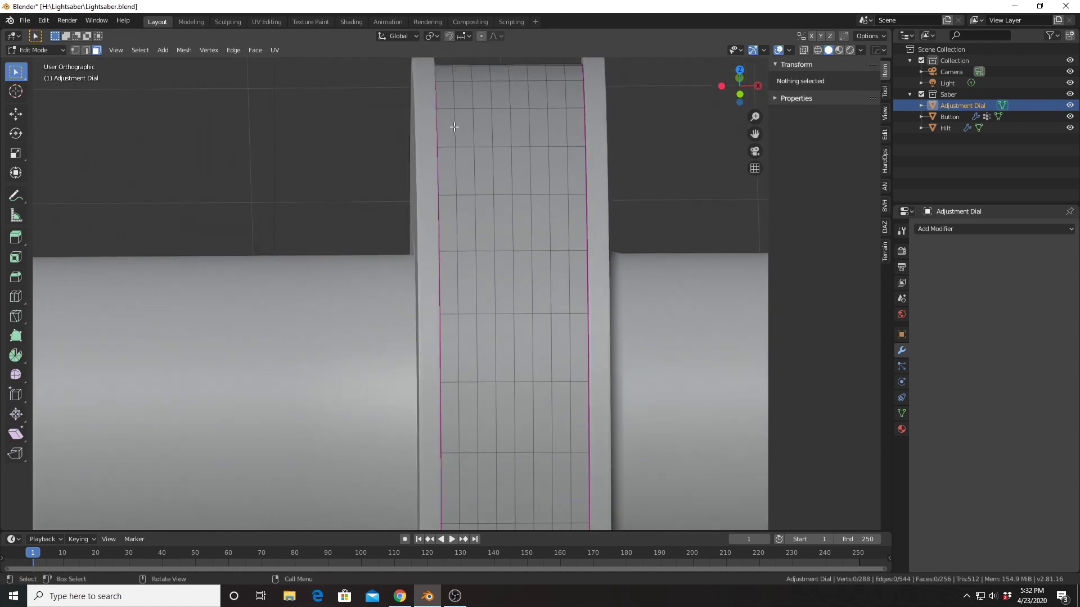
click(87, 50)
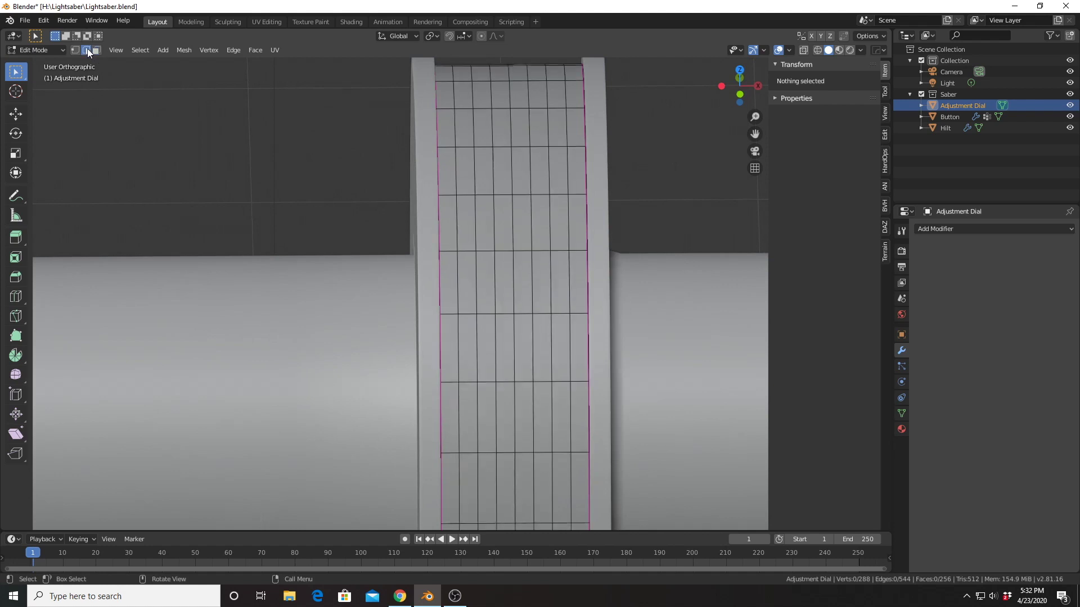
alt+click(457, 167)
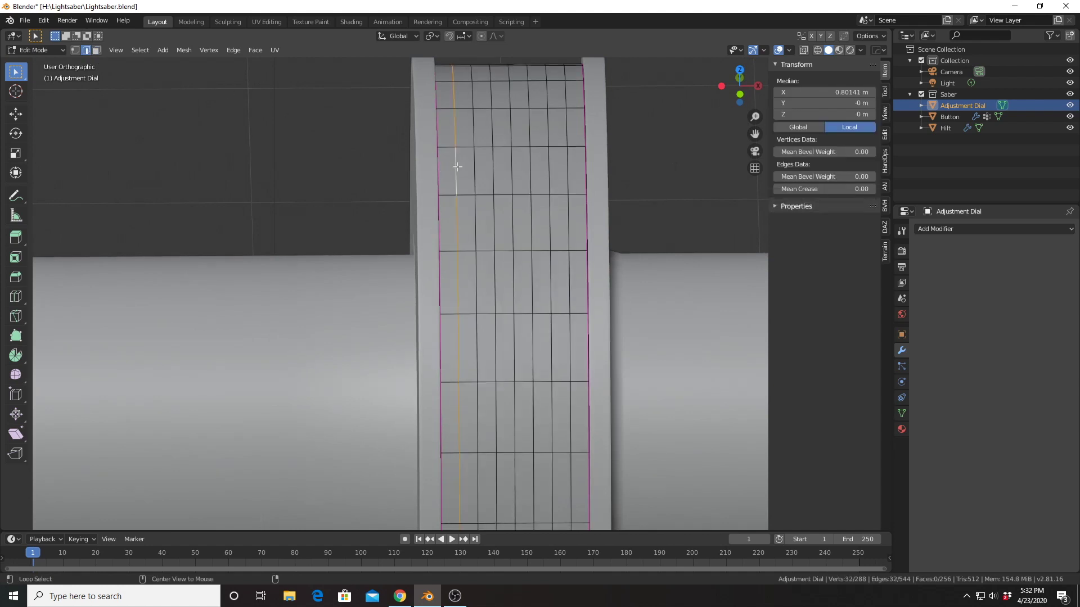
middle_drag(467, 166, 416, 135)
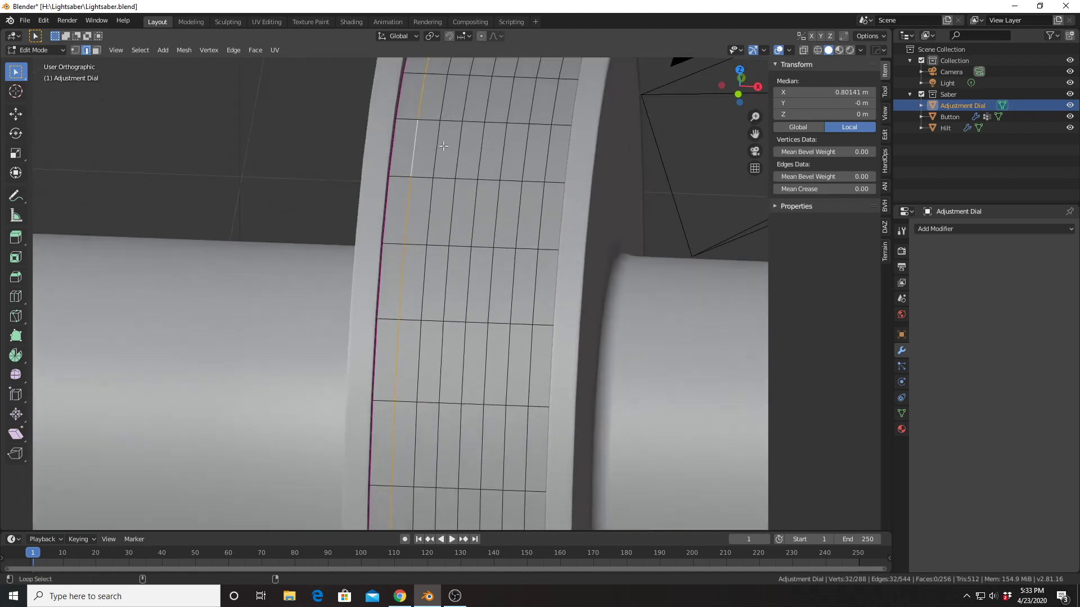
alt+shift+click(439, 146)
alt+shift+click(457, 148)
alt+shift+click(483, 154)
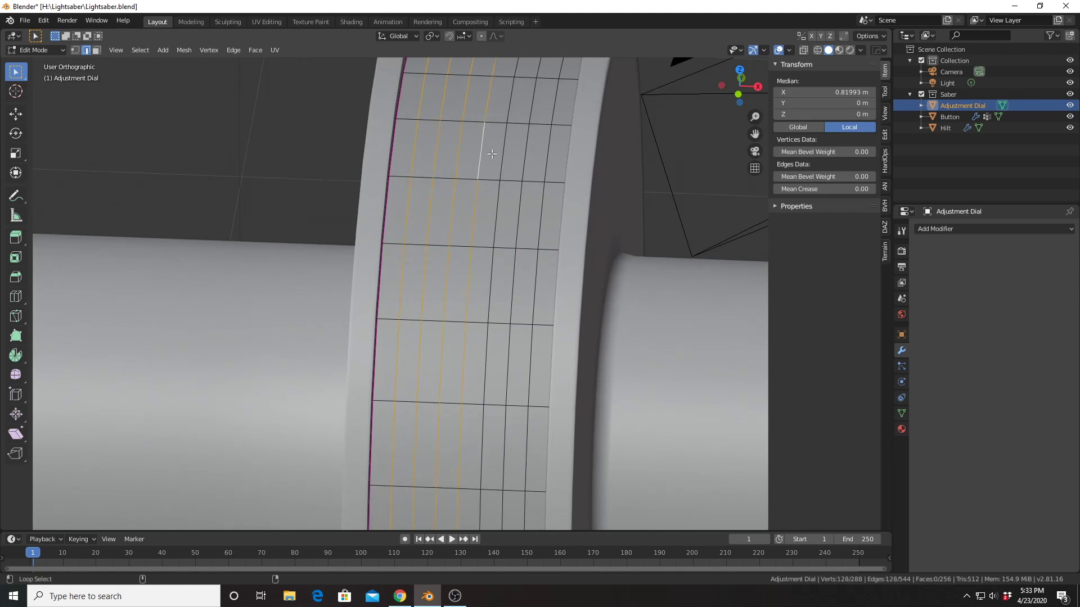
alt+shift+click(502, 155)
alt+shift+click(531, 158)
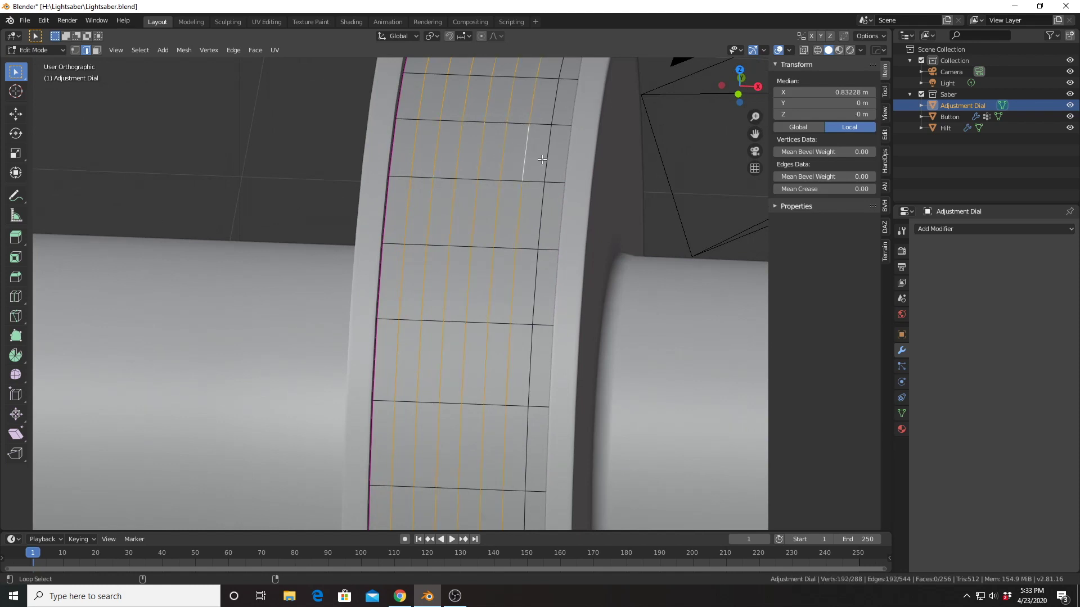
alt+shift+click(542, 159)
middle_drag(545, 159, 556, 161)
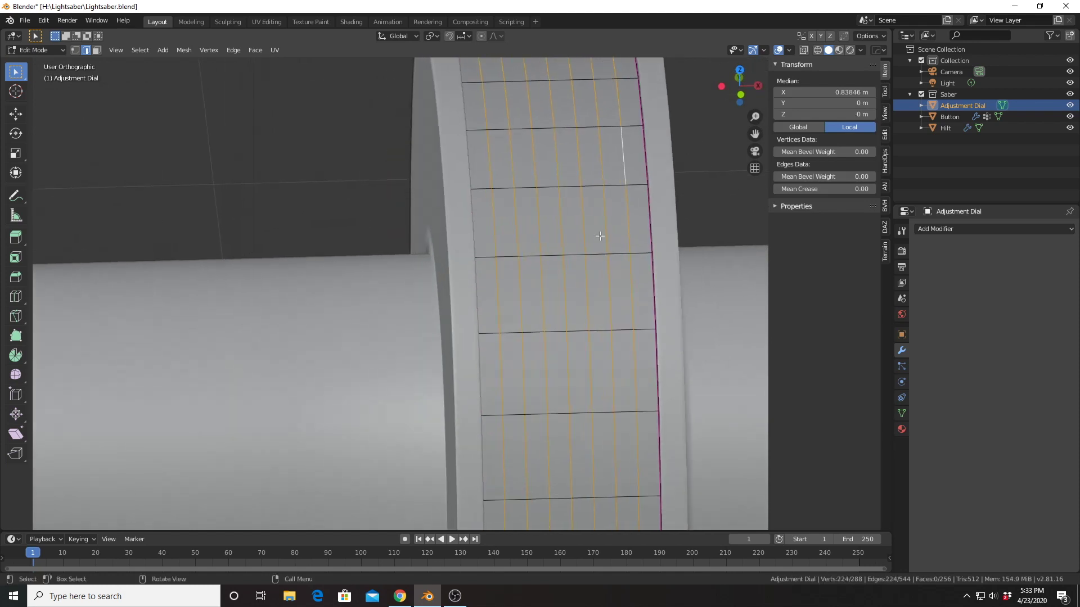
middle_drag(566, 198, 558, 190)
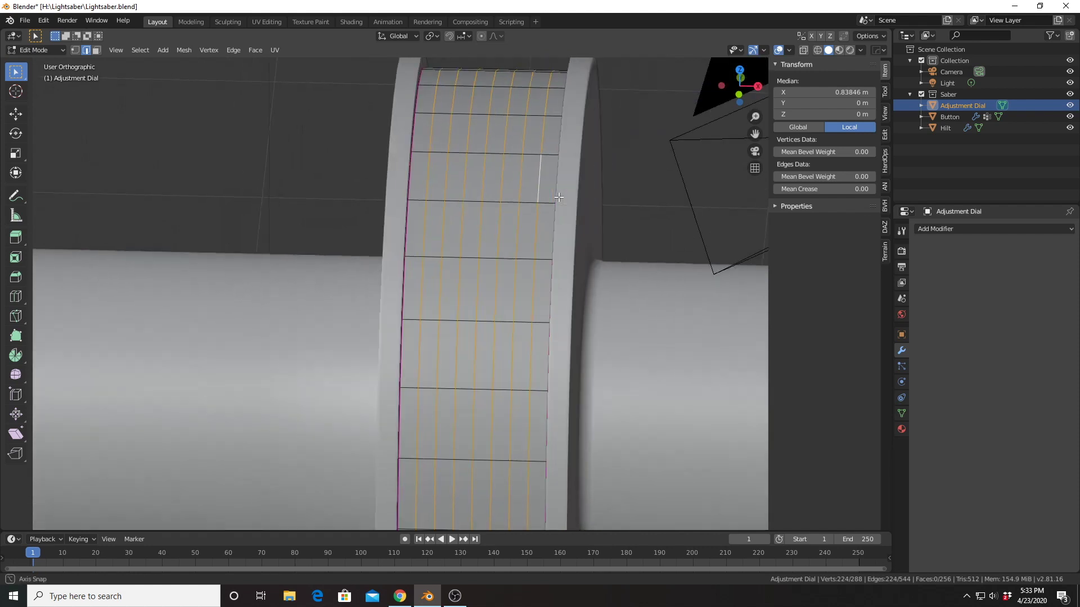
key(x)
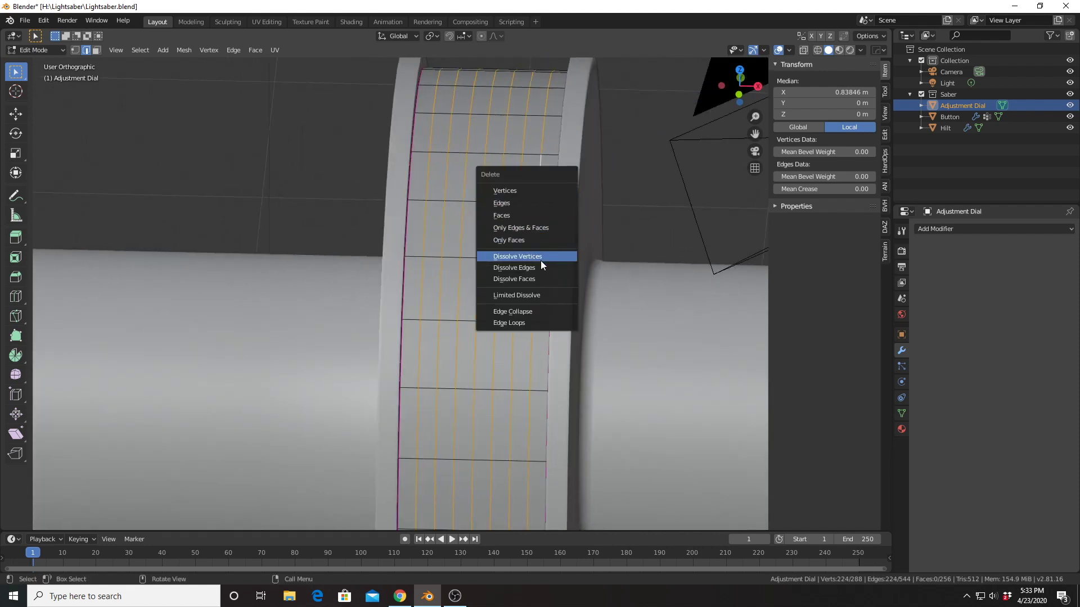
click(539, 273)
Try Checker Deselect on the dial's whole mesh in edge selection mode.
scroll(523, 193, down, 4)
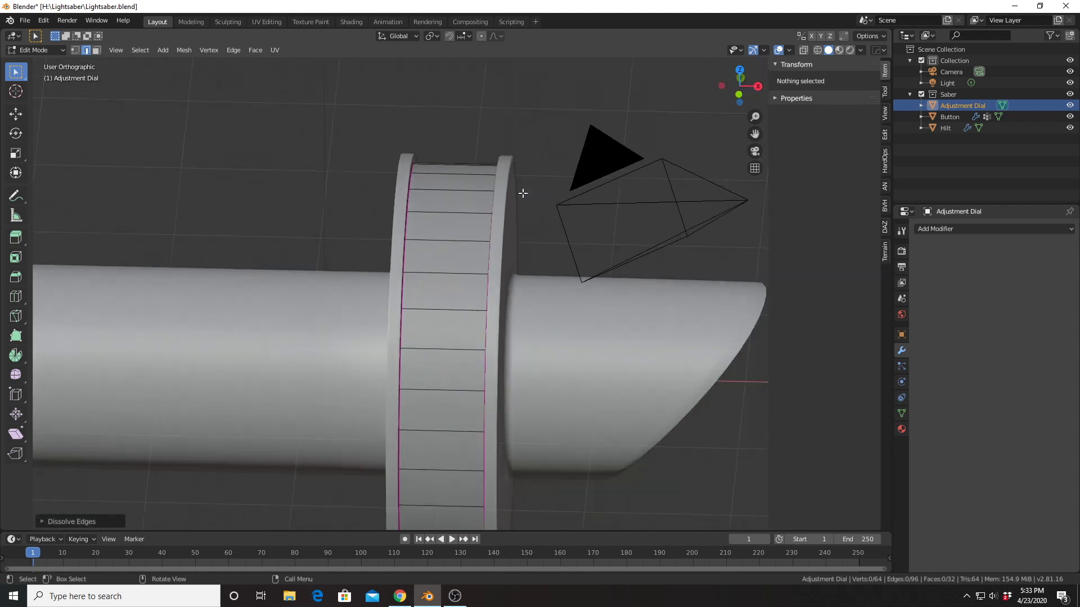
middle_drag(519, 197, 508, 140)
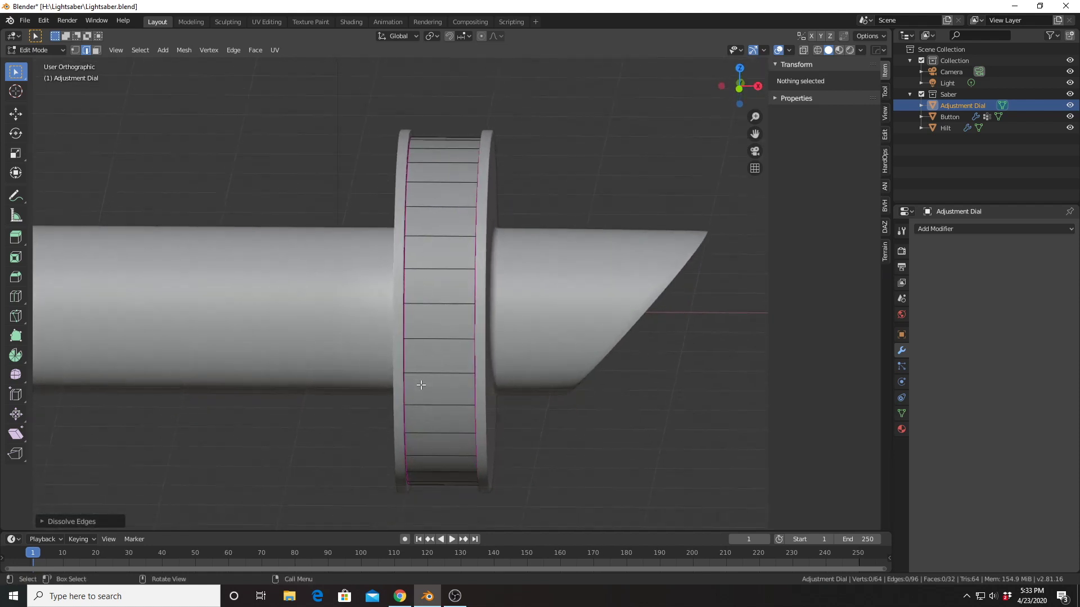
scroll(435, 199, up, 4)
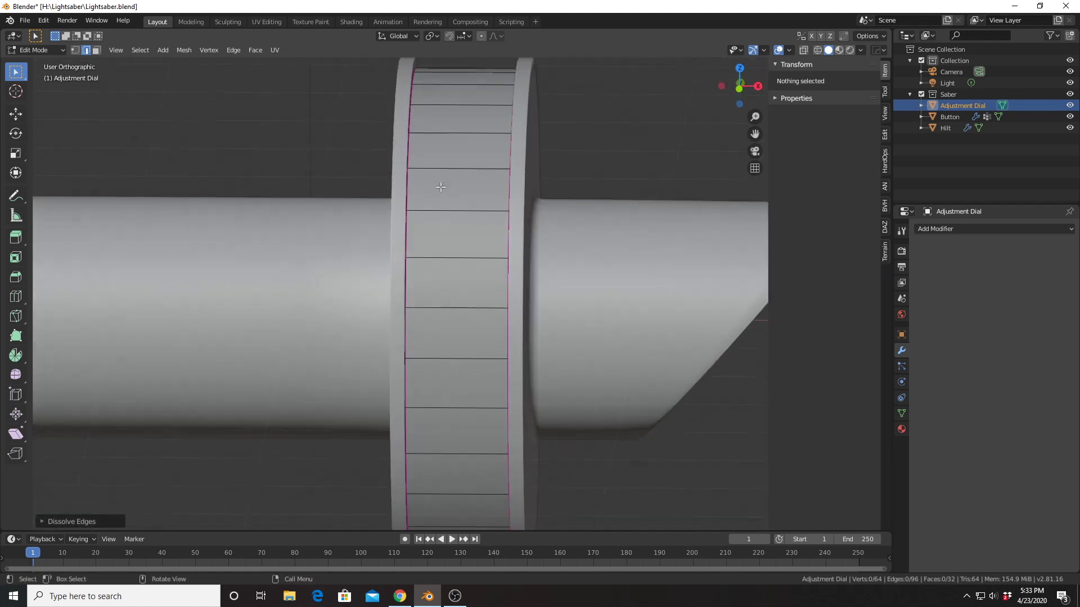
mouse_move(436, 199)
middle_down()
mouse_move(427, 193)
mouse_move(410, 215)
mouse_move(435, 214)
mouse_move(432, 202)
middle_up()
key(a)
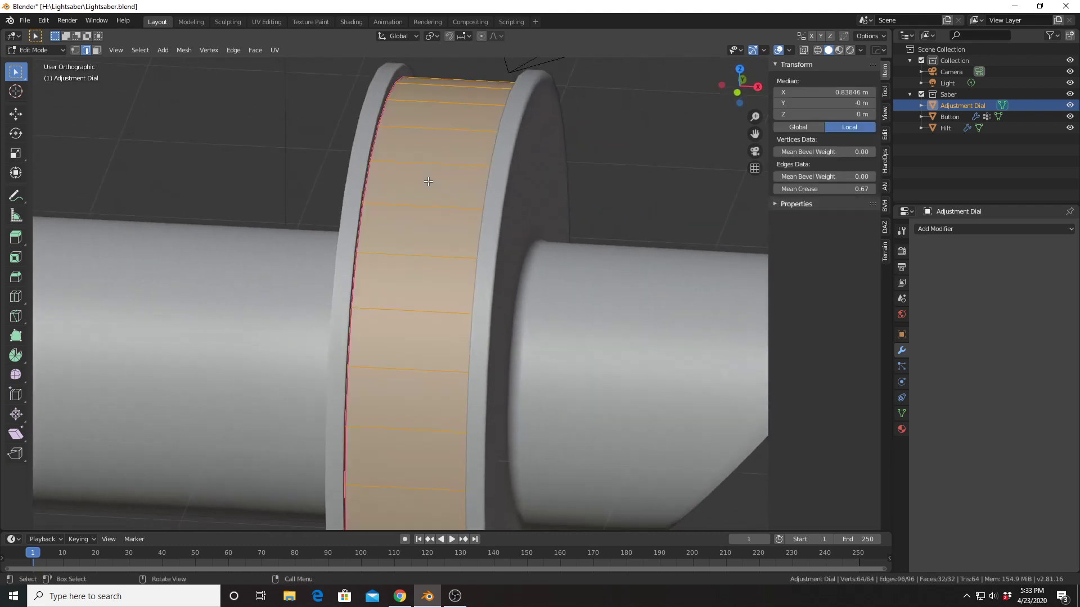
click(137, 50)
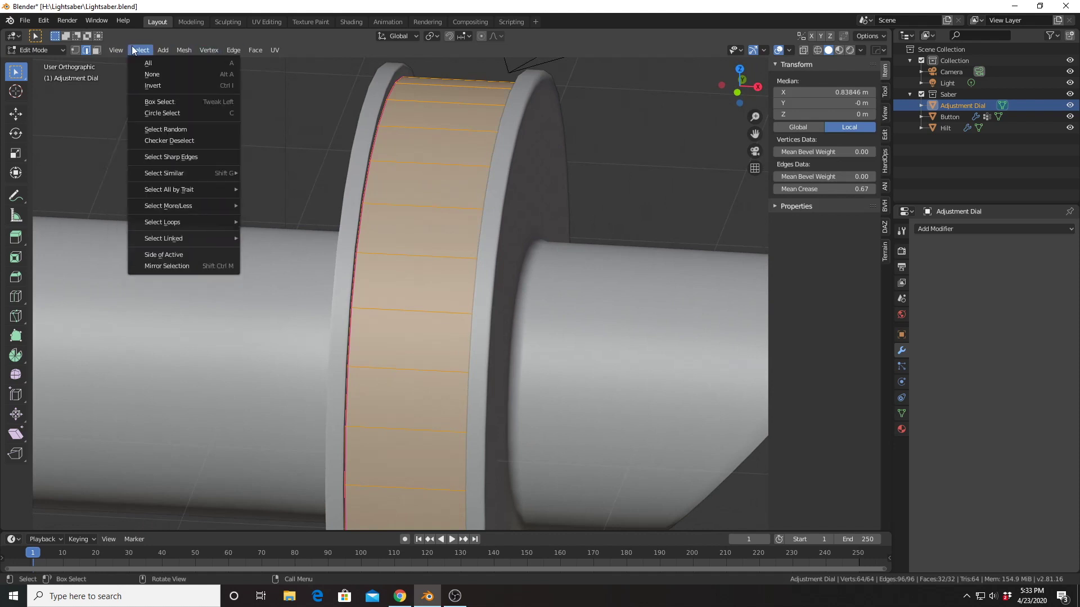
click(169, 140)
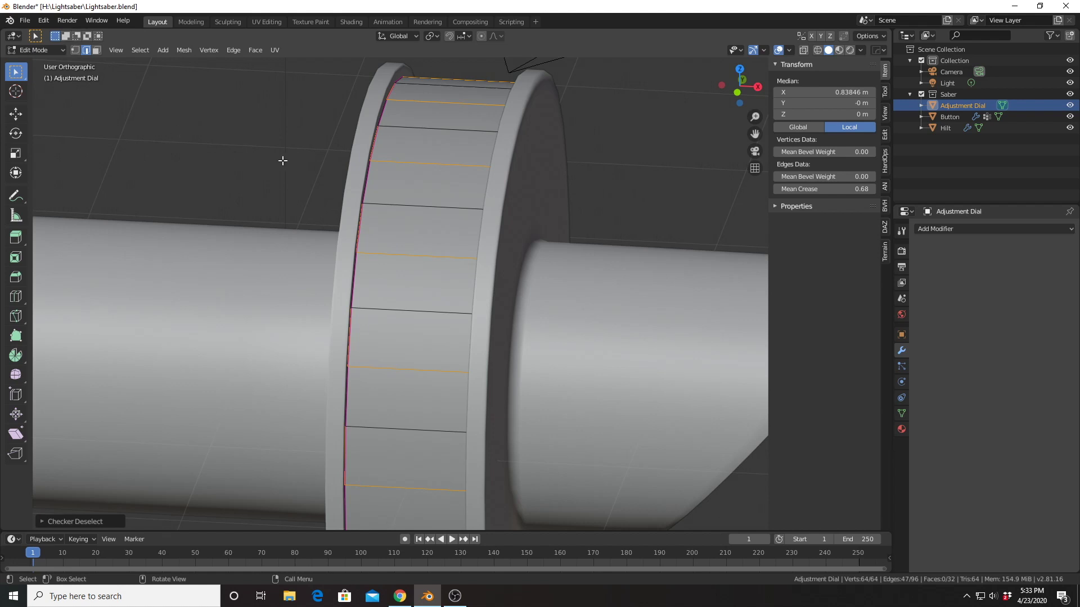
Select every other face around the Adjustment Dial by using Checker Deselect on all its faces in face selection mode.
click(95, 50)
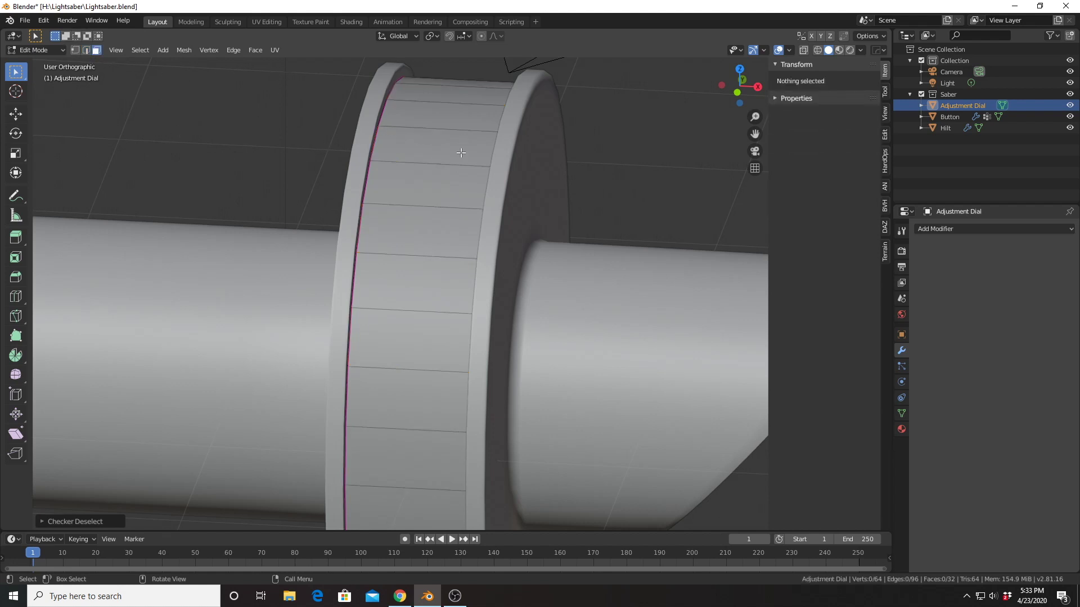
key(a)
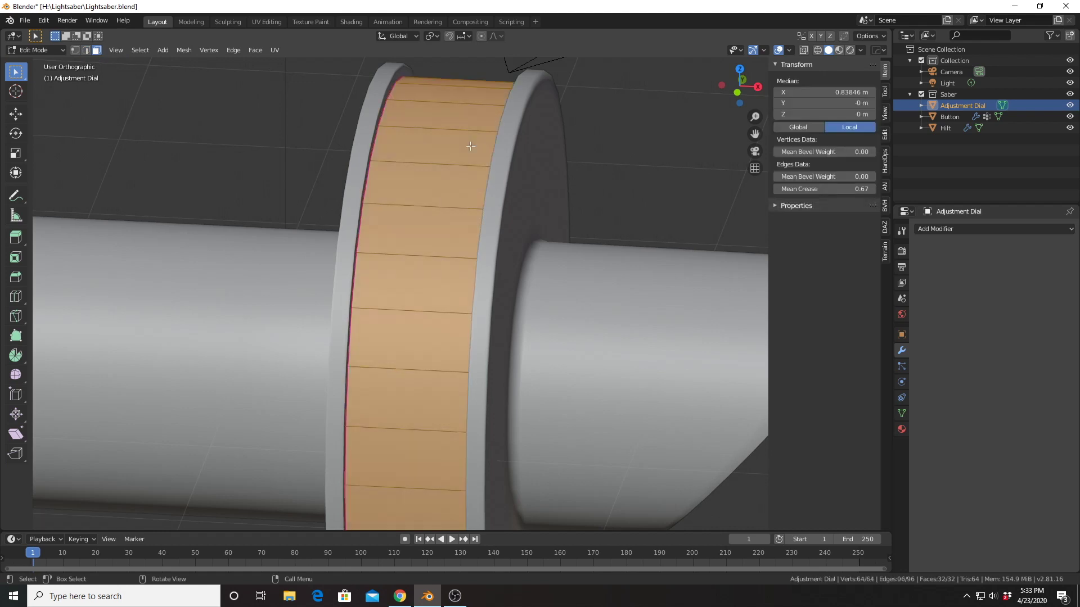
click(137, 50)
click(178, 139)
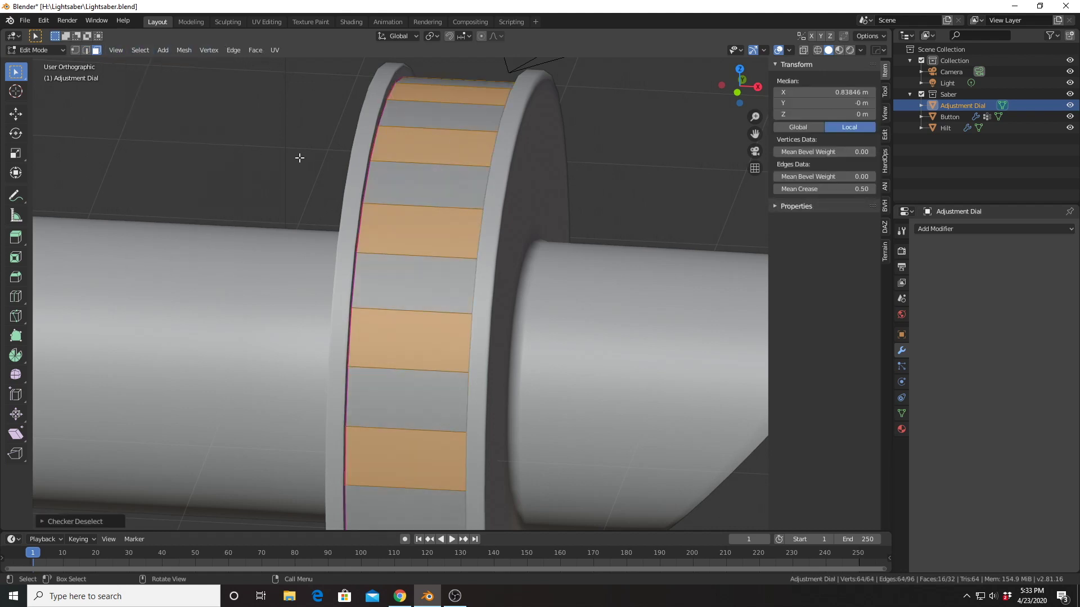
Extrude the alternating faces and scale them outward to about 1.08 in Y and Z only, then return to Object Mode.
middle_drag(444, 150, 433, 149)
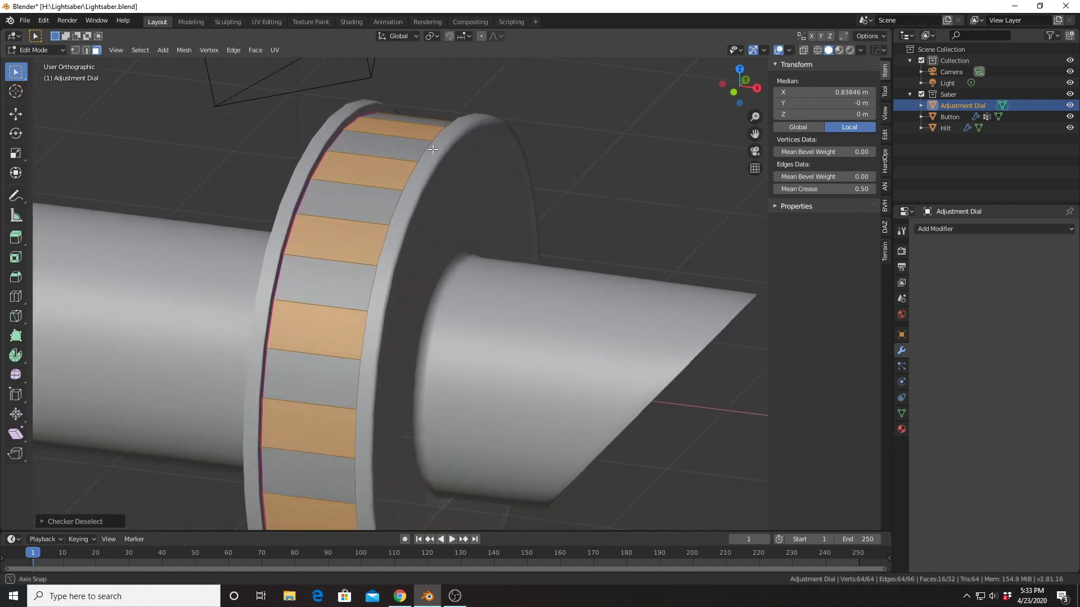
key(e)
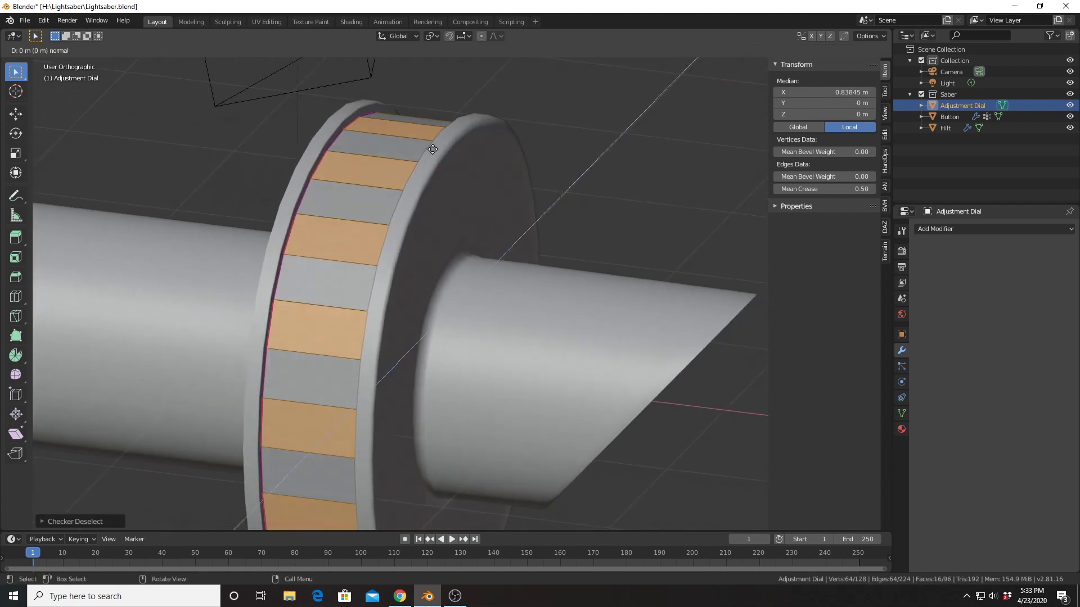
key(s)
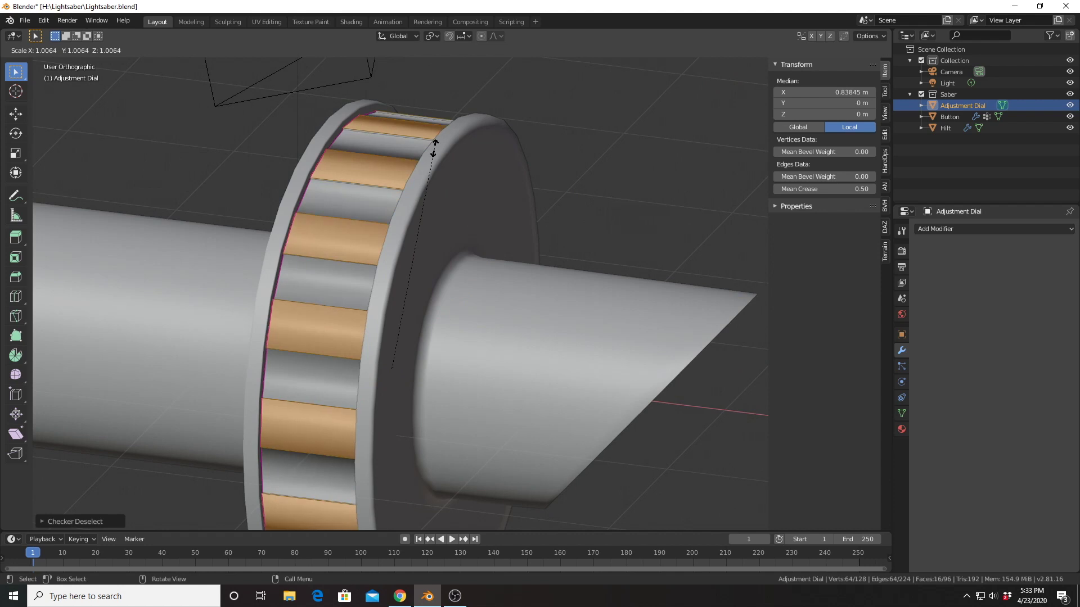
key(shift+x)
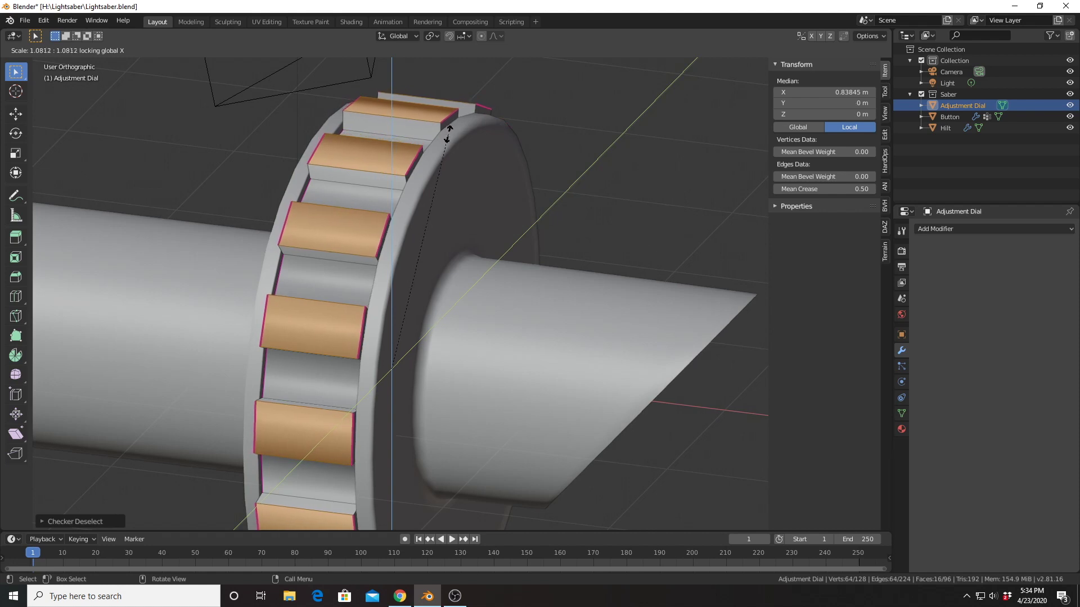
click(448, 137)
middle_drag(448, 140, 474, 136)
mouse_move(569, 179)
middle_down()
mouse_move(665, 189)
mouse_move(573, 186)
middle_up()
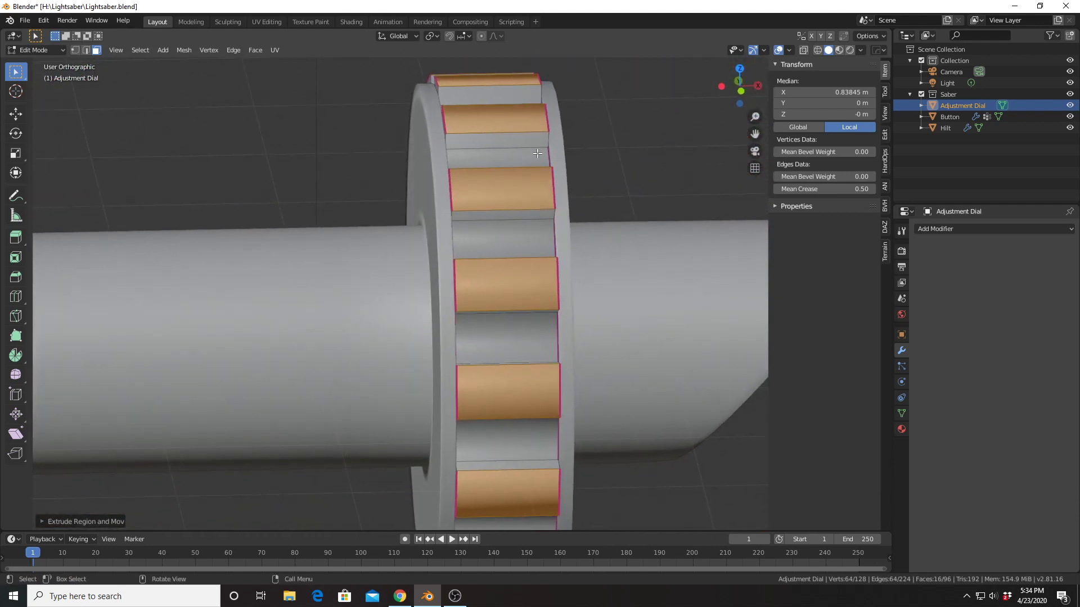
key(Tab)
middle_drag(659, 245, 585, 237)
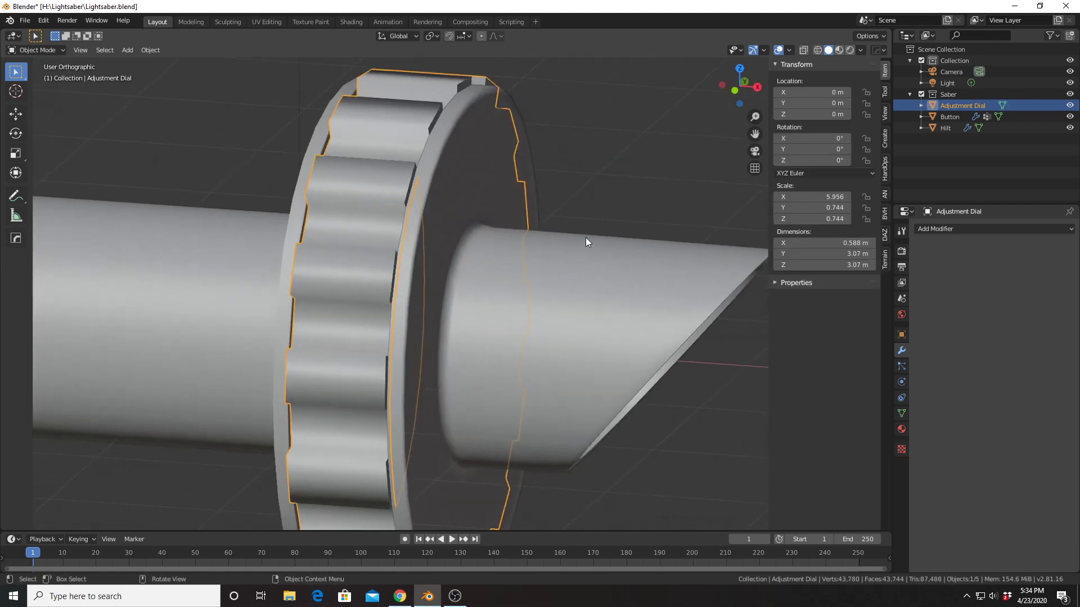
Add a Bevel modifier with 2 segments to the Adjustment Dial to soften the grip ridges.
click(939, 229)
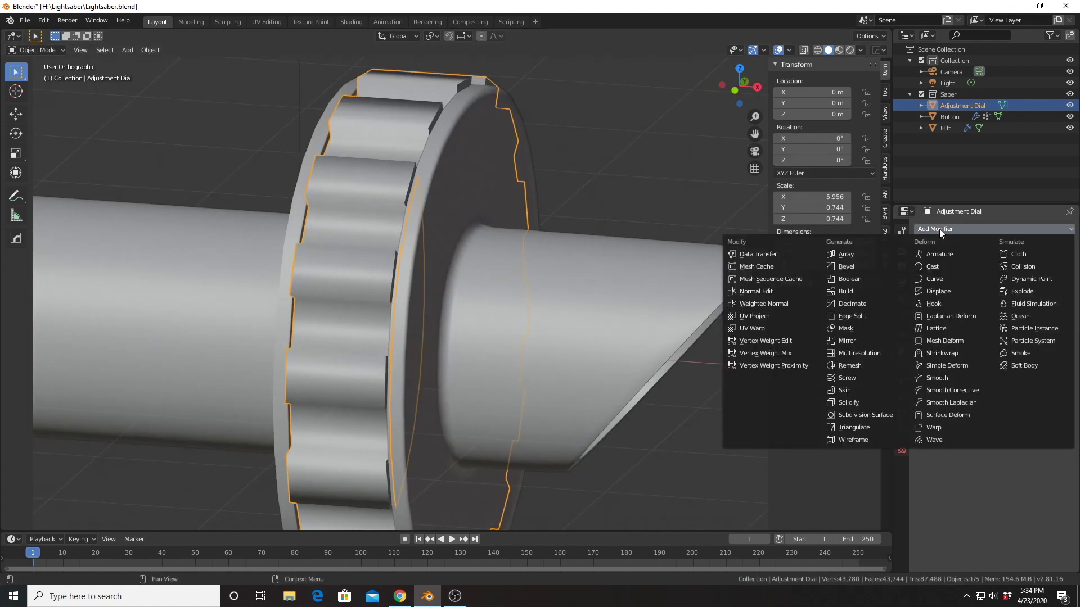
click(848, 266)
scroll(491, 176, up, 2)
middle_drag(466, 167, 457, 197)
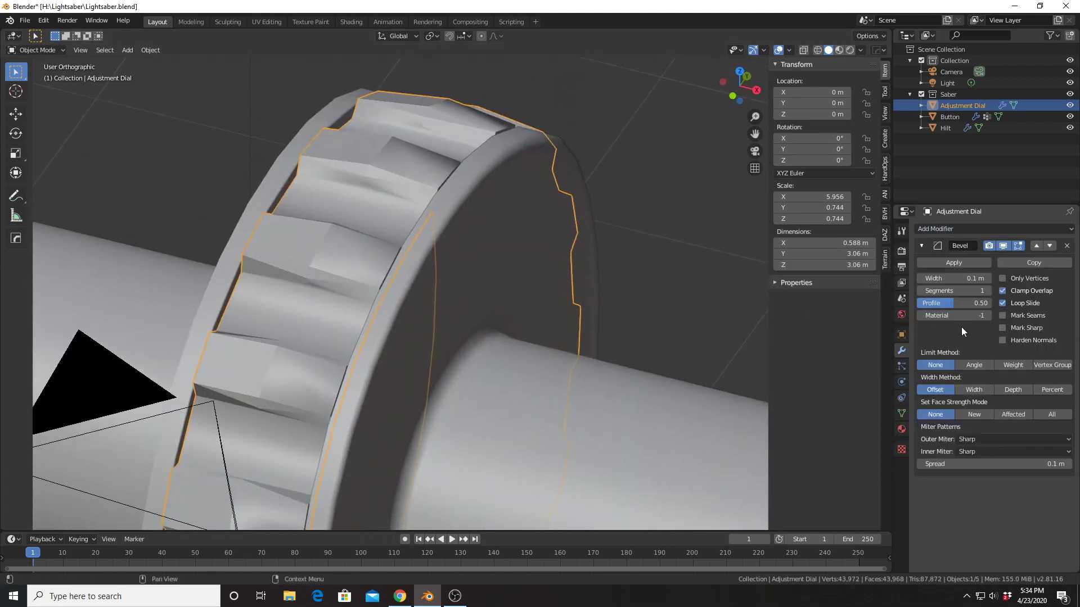
click(988, 292)
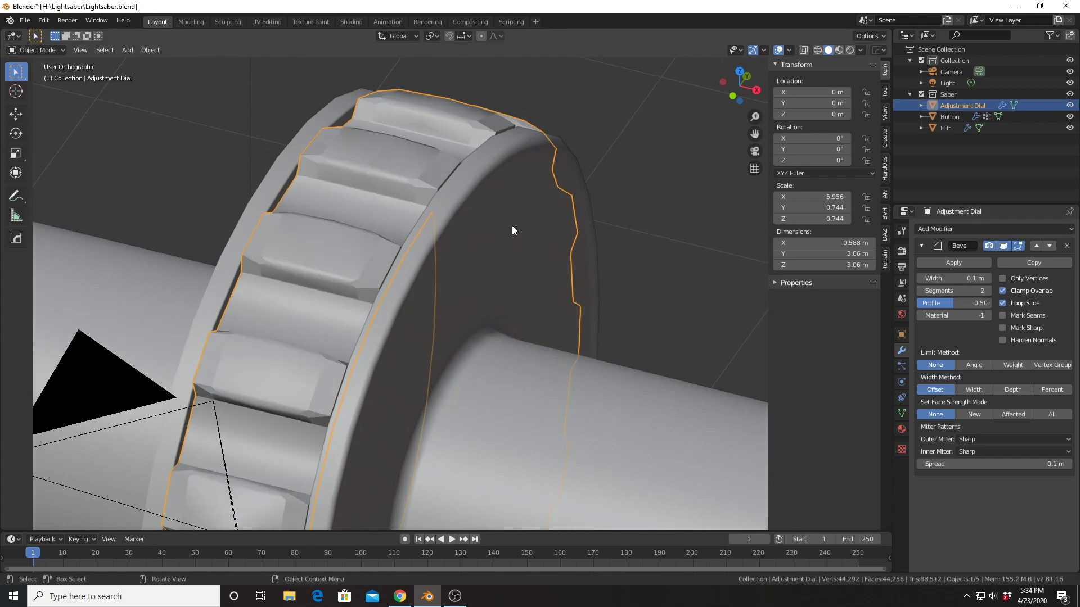
middle_drag(512, 225, 591, 177)
scroll(536, 242, down, 4)
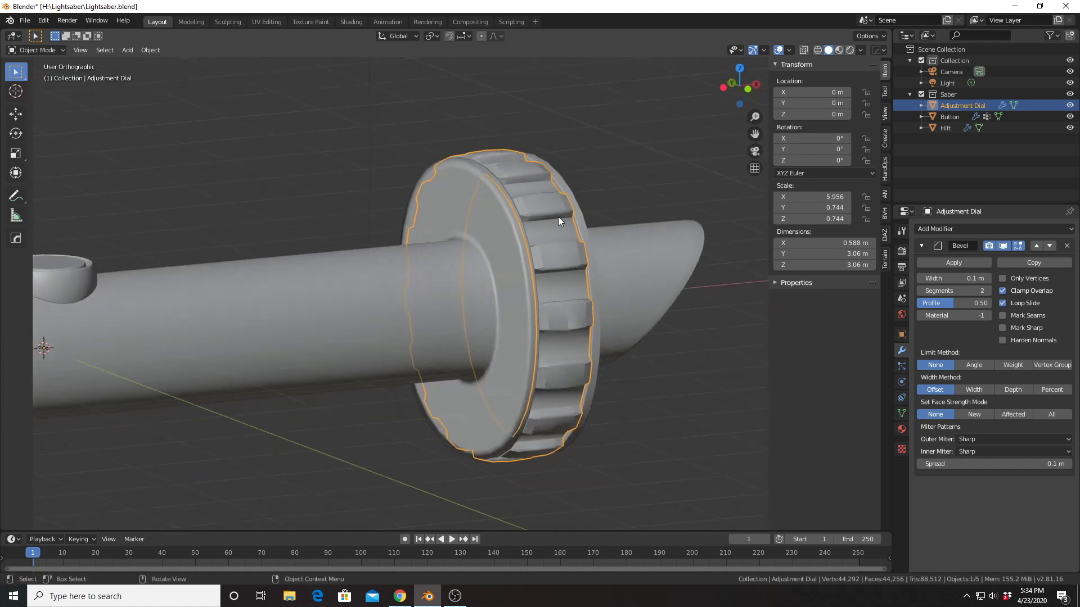
Try rotating the Adjustment Dial about the global X axis.
key(r)
key(x)
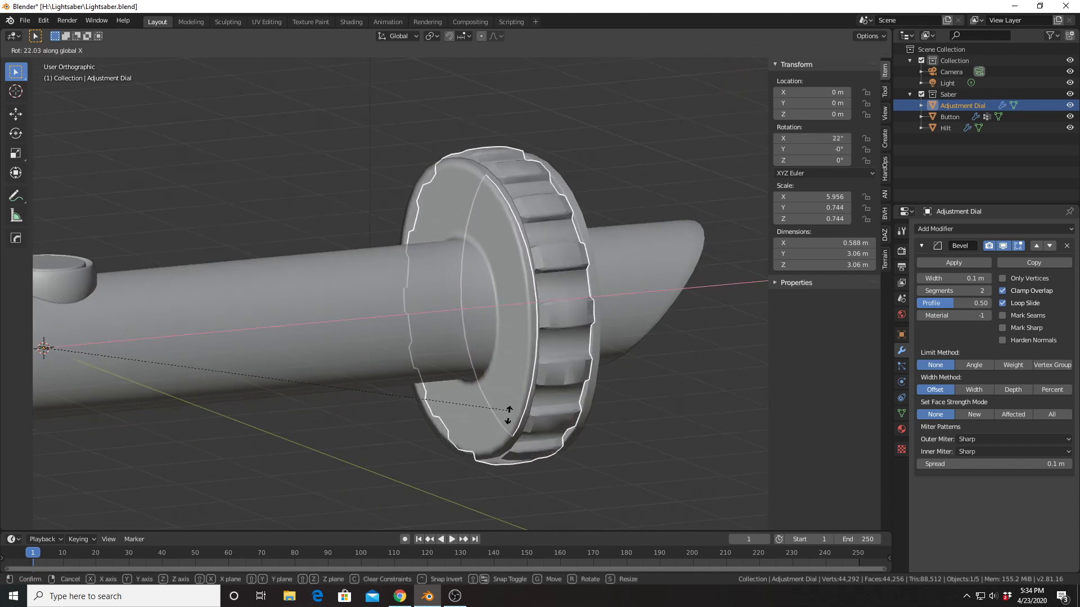
right_click(485, 82)
Open the Hilt object's mesh in Edit Mode.
scroll(521, 186, down, 3)
middle_drag(521, 187, 682, 169)
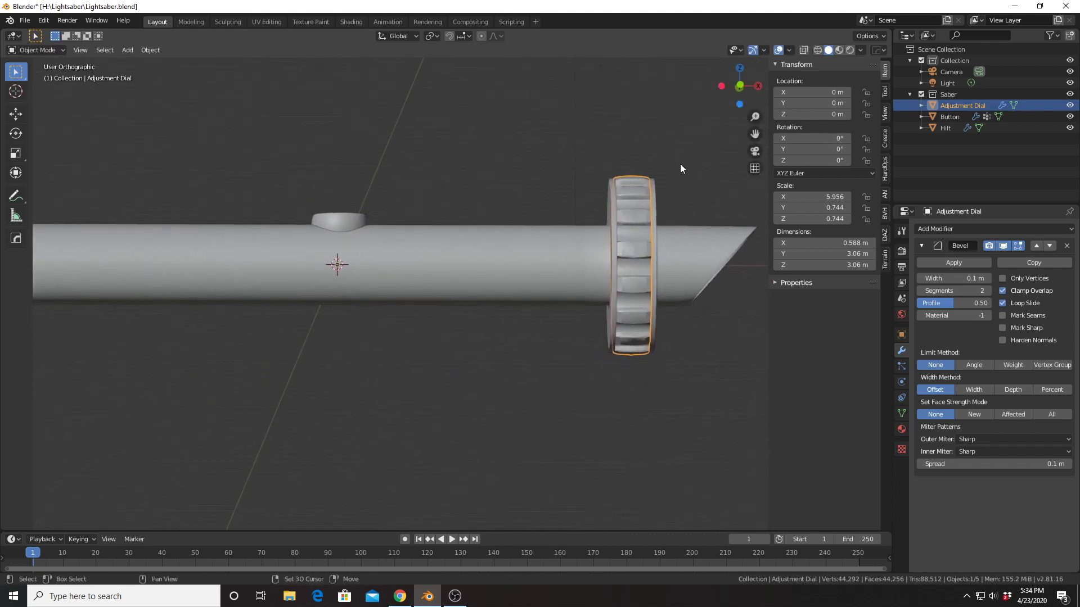
middle_drag(573, 205, 527, 274)
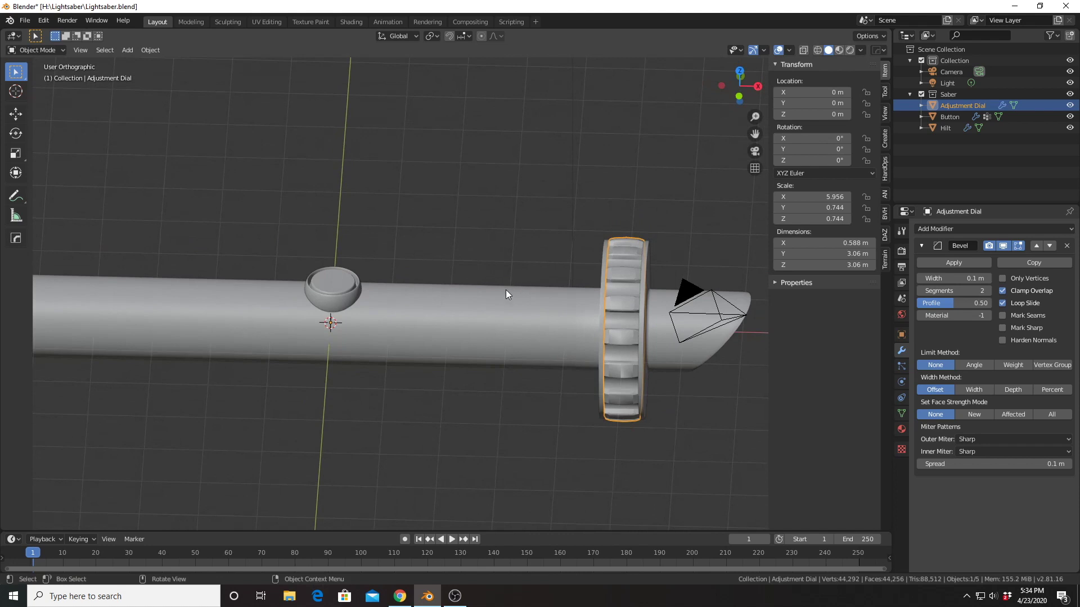
click(518, 308)
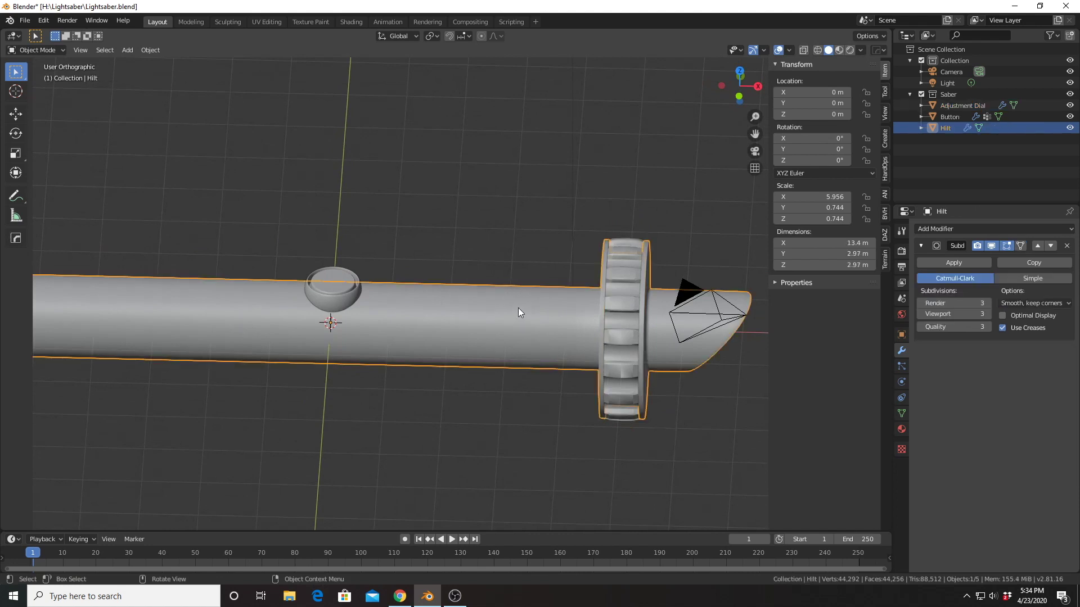
key(Tab)
scroll(542, 307, up, 3)
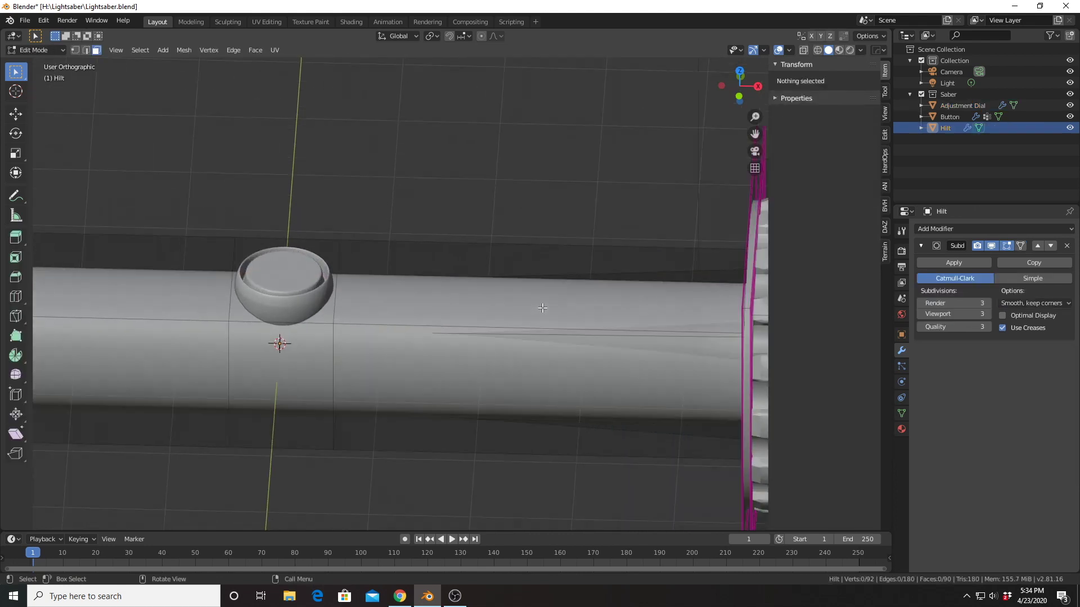
shift+middle_drag(562, 321, 408, 274)
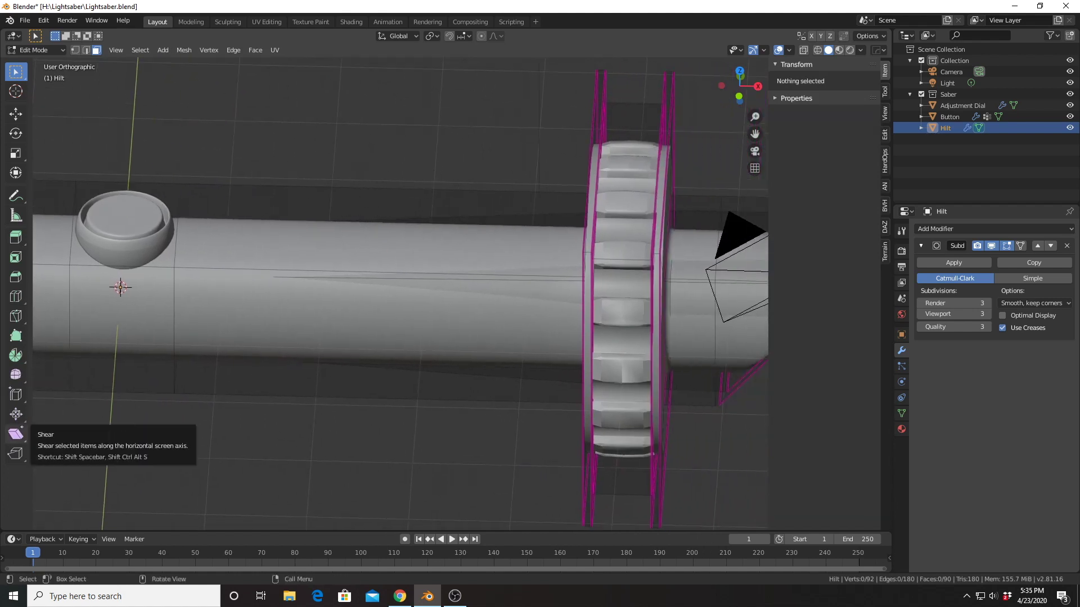
Switch to Chrome, look through the image results for Anakin's lightsaber as hilt reference, and return to Blender.
key(alt+Tab)
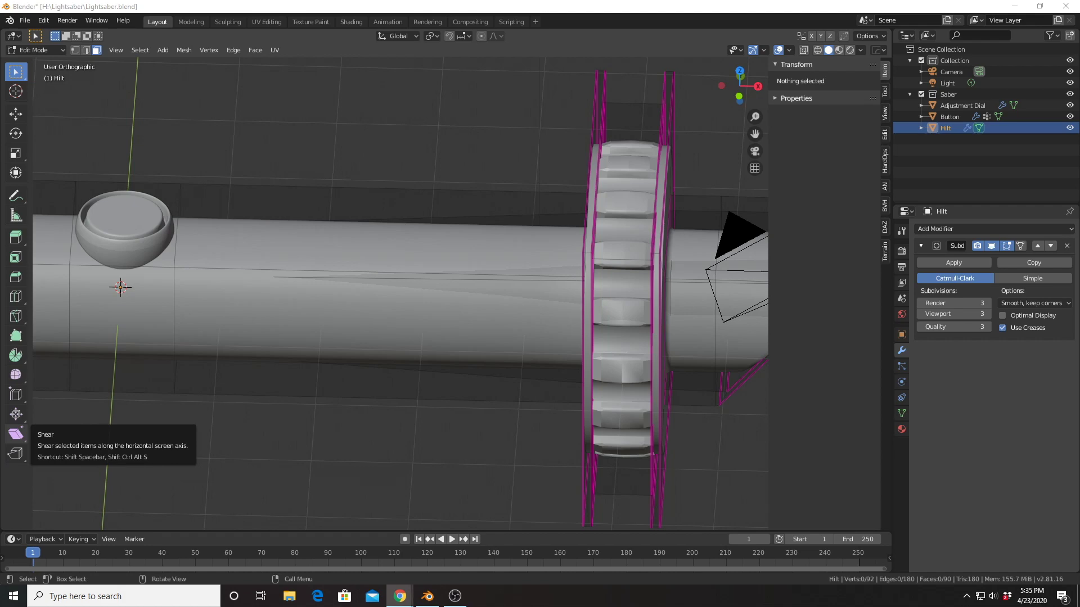
drag(0, 23, 940, 6)
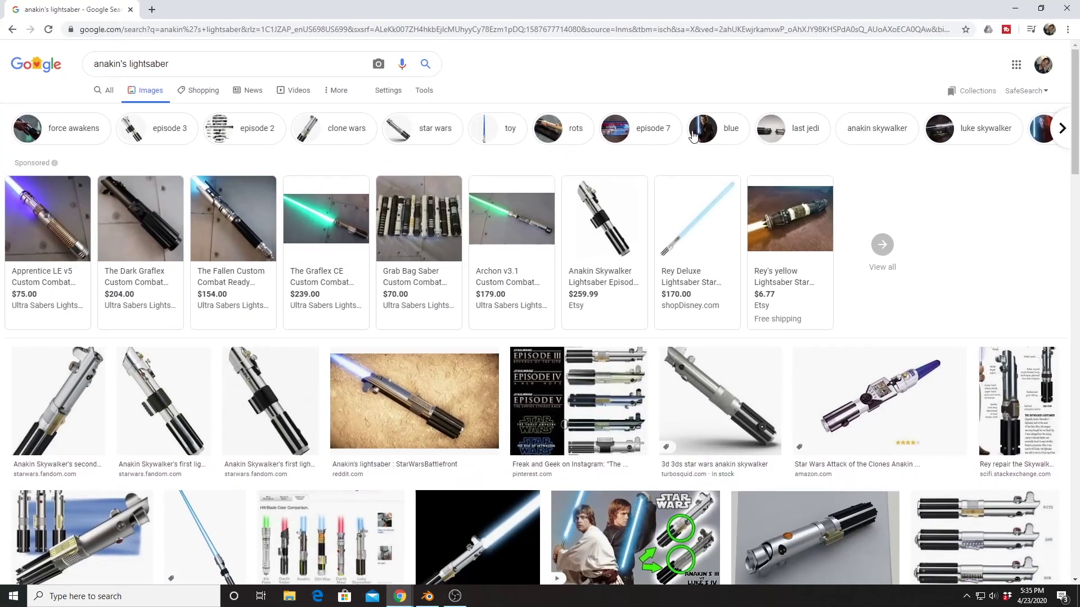
scroll(477, 387, down, 3)
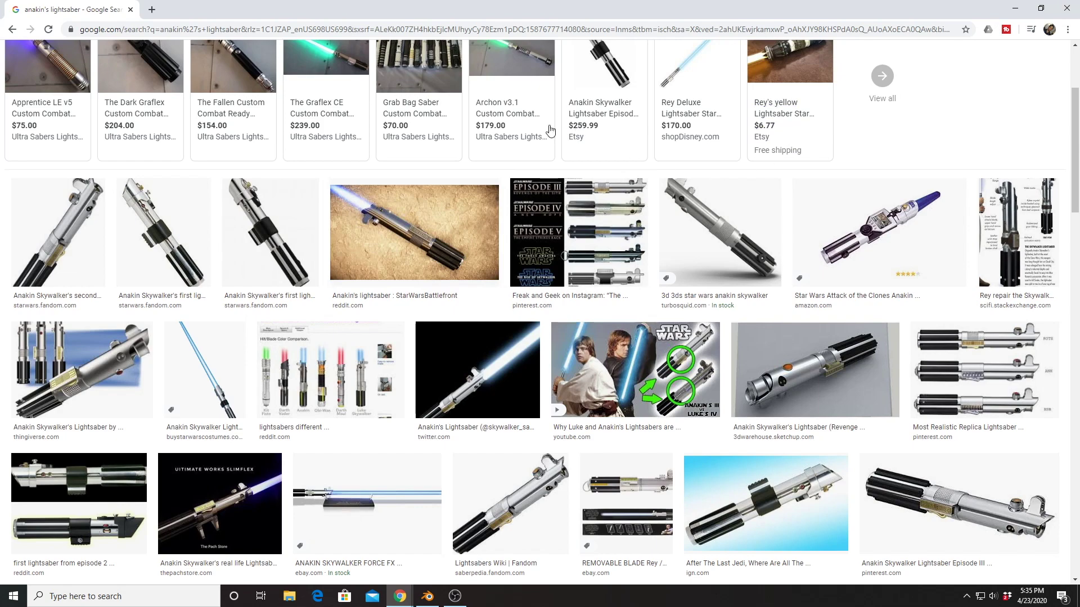
scroll(549, 130, up, 3)
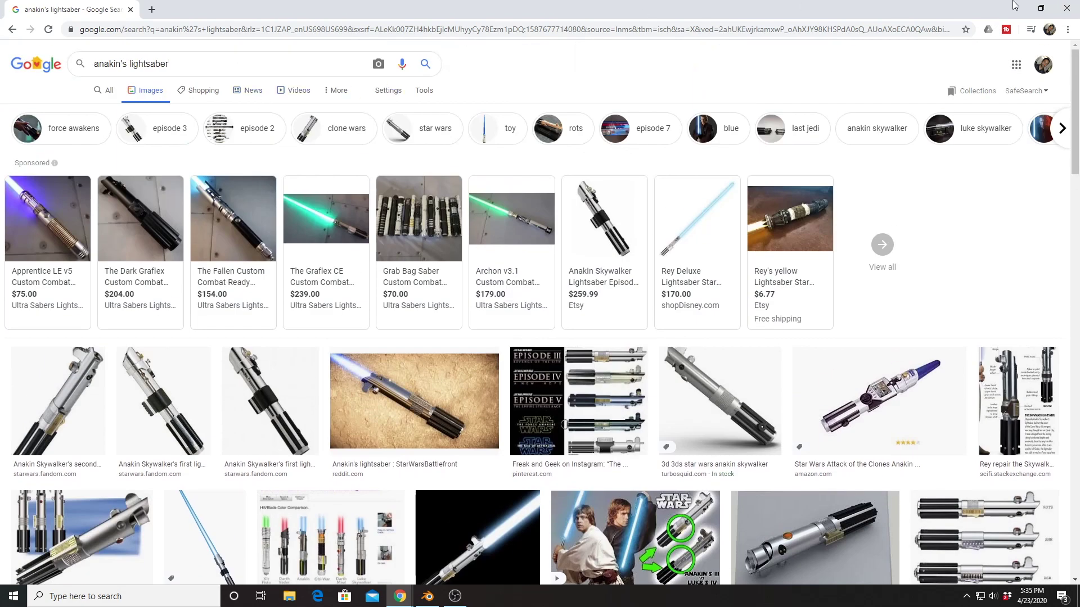
click(1067, 9)
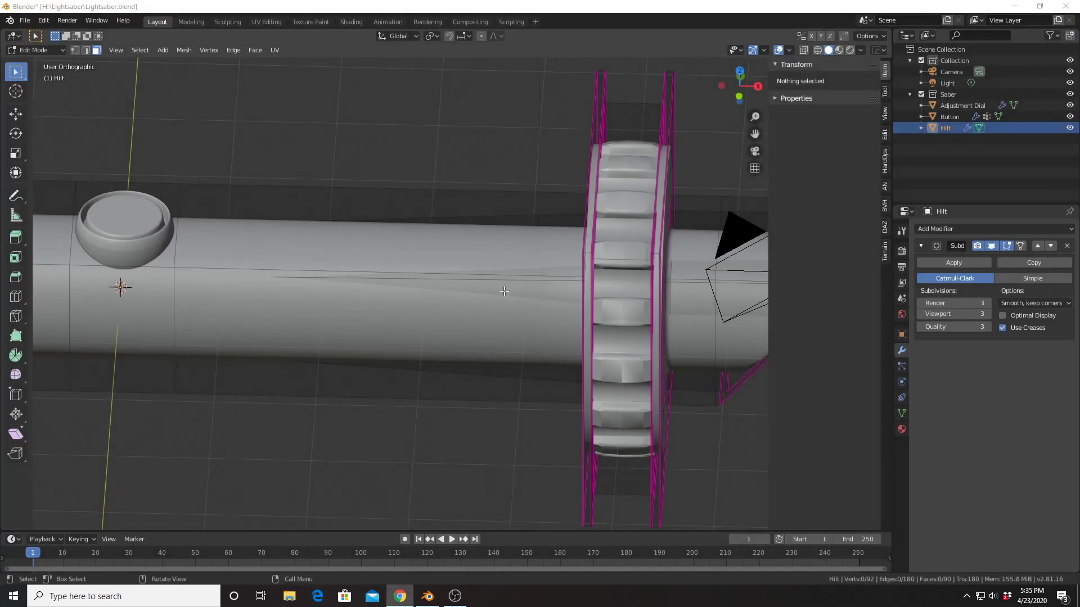
scroll(452, 220, down, 3)
middle_drag(452, 219, 454, 190)
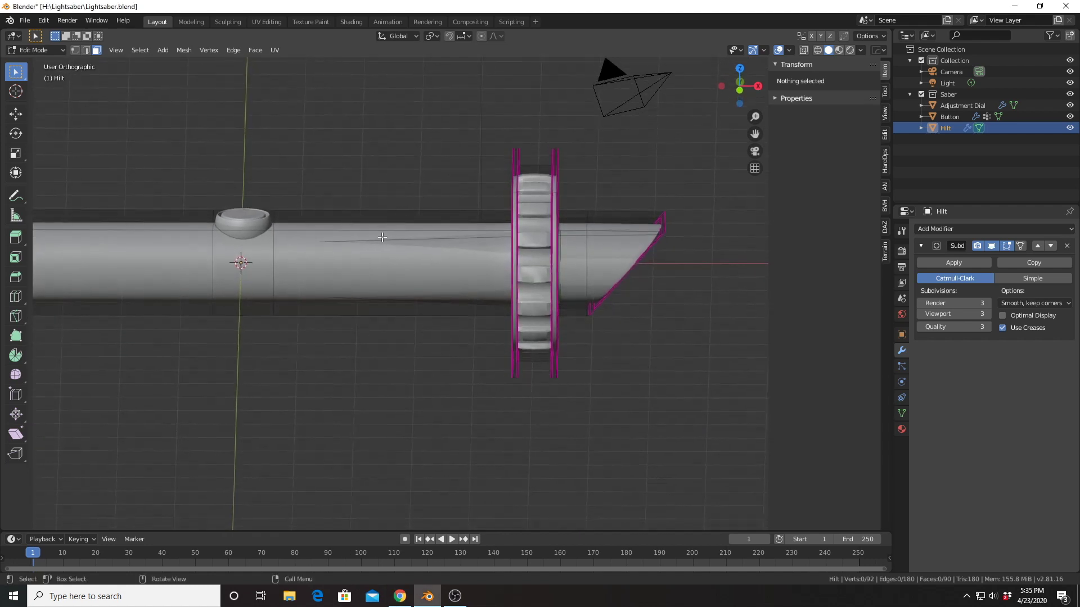
scroll(382, 237, up, 2)
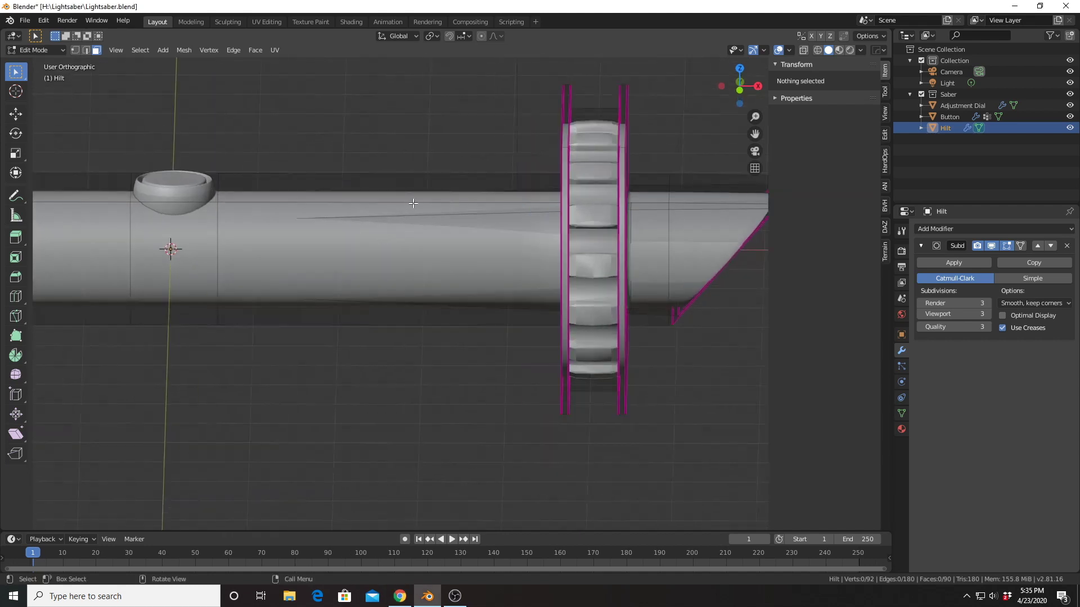
mouse_move(363, 211)
middle_down()
mouse_move(448, 203)
mouse_move(356, 210)
middle_up()
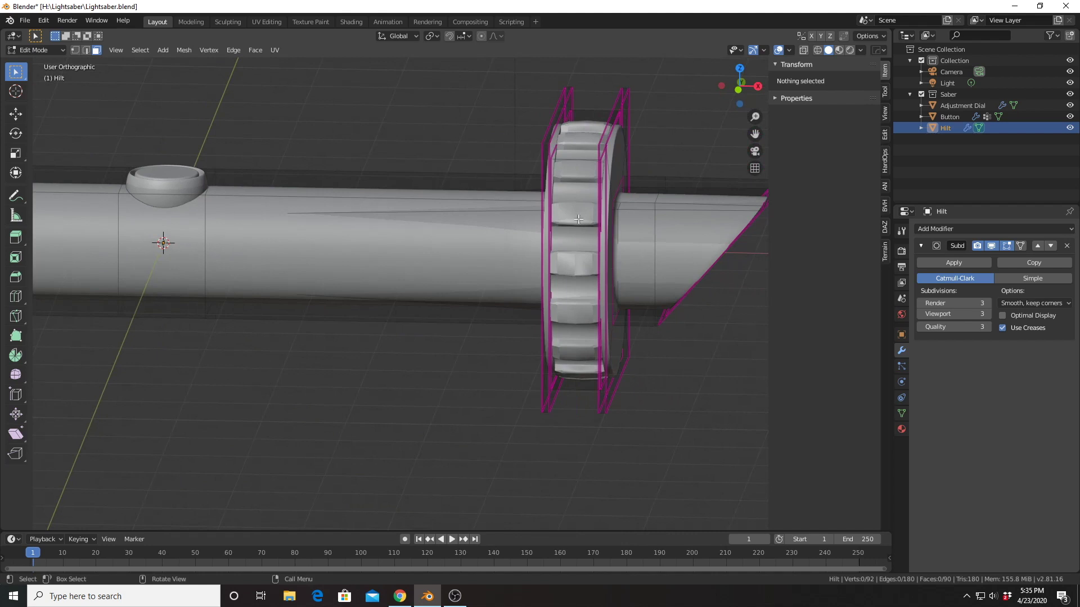
scroll(587, 187, up, 1)
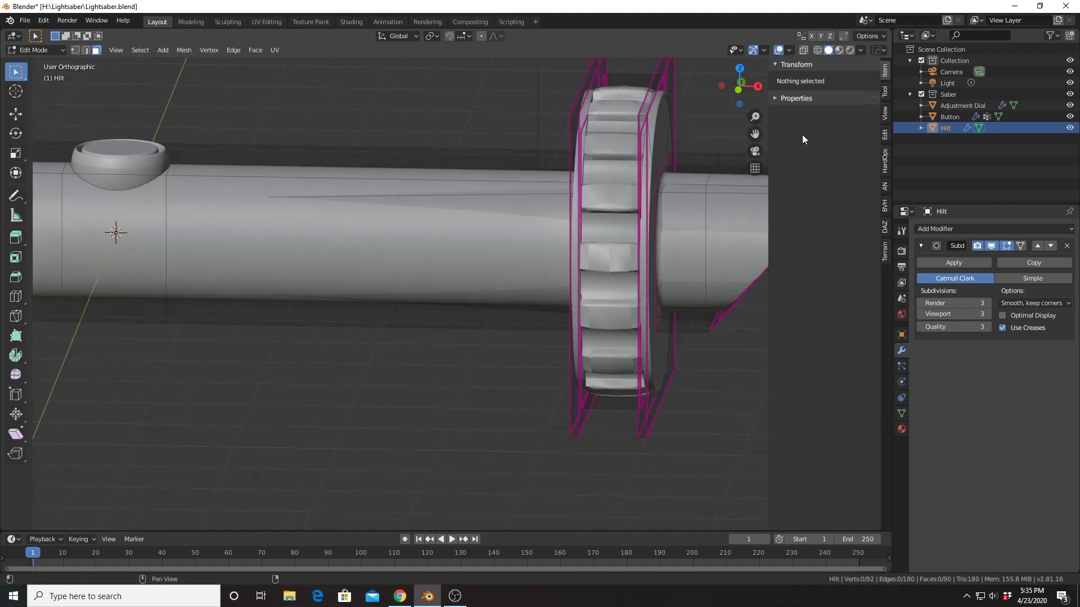
scroll(501, 177, down, 3)
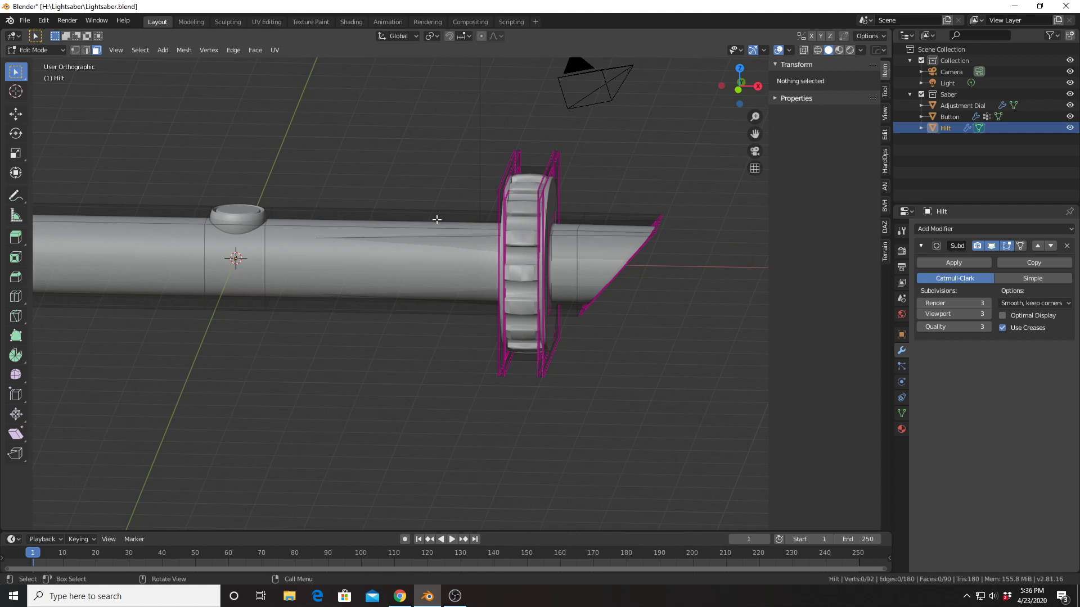
Return the Hilt to Object Mode and duplicate it in place.
key(a)
key(Tab)
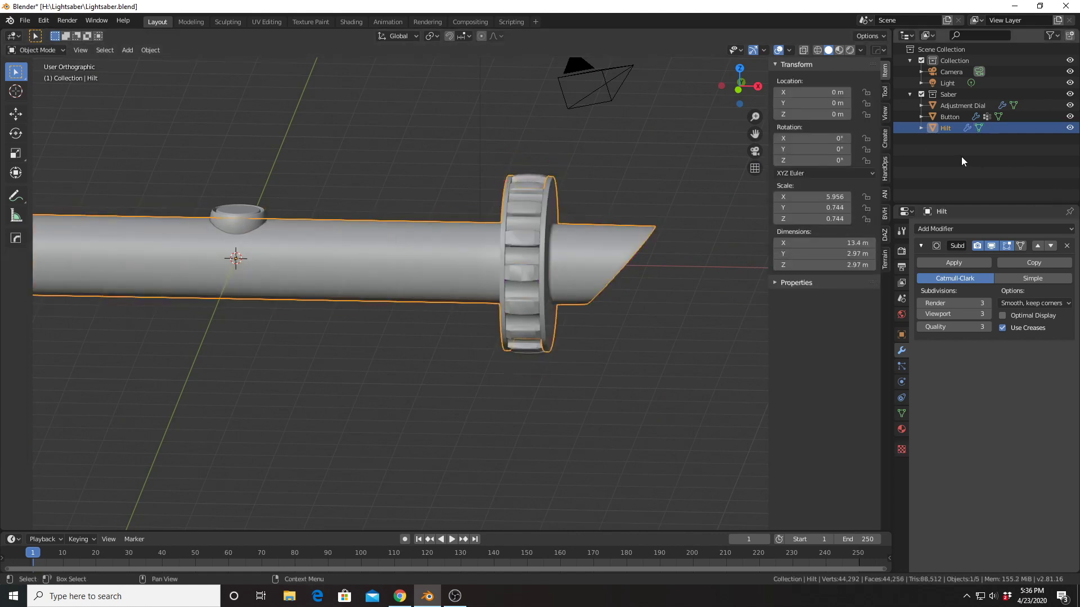
key(shift+d)
right_click(471, 148)
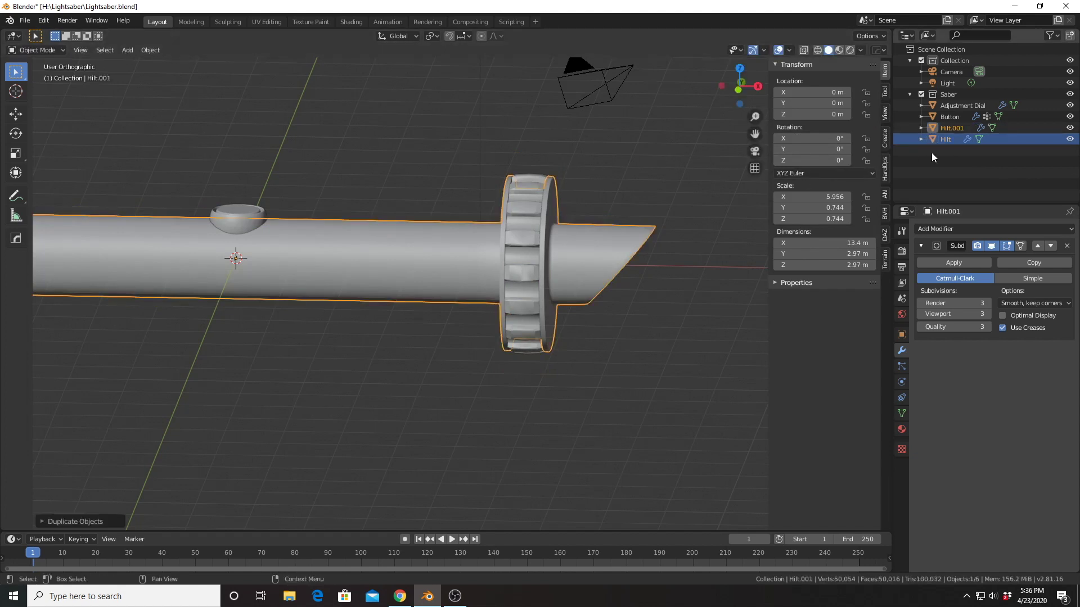
Move the duplicated hilt into a new collection named "Backup".
click(948, 126)
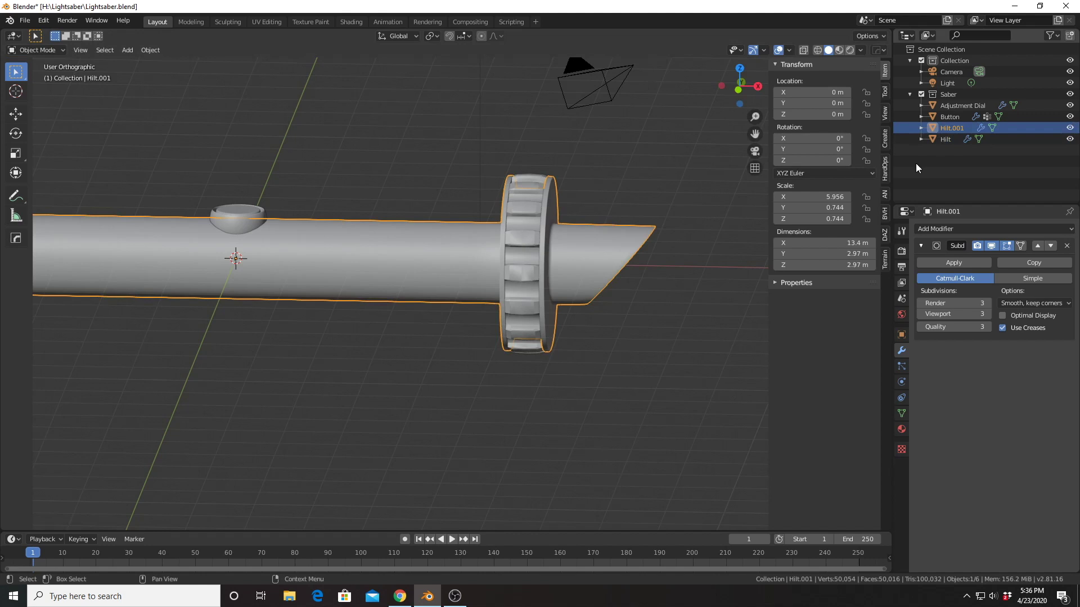
key(m)
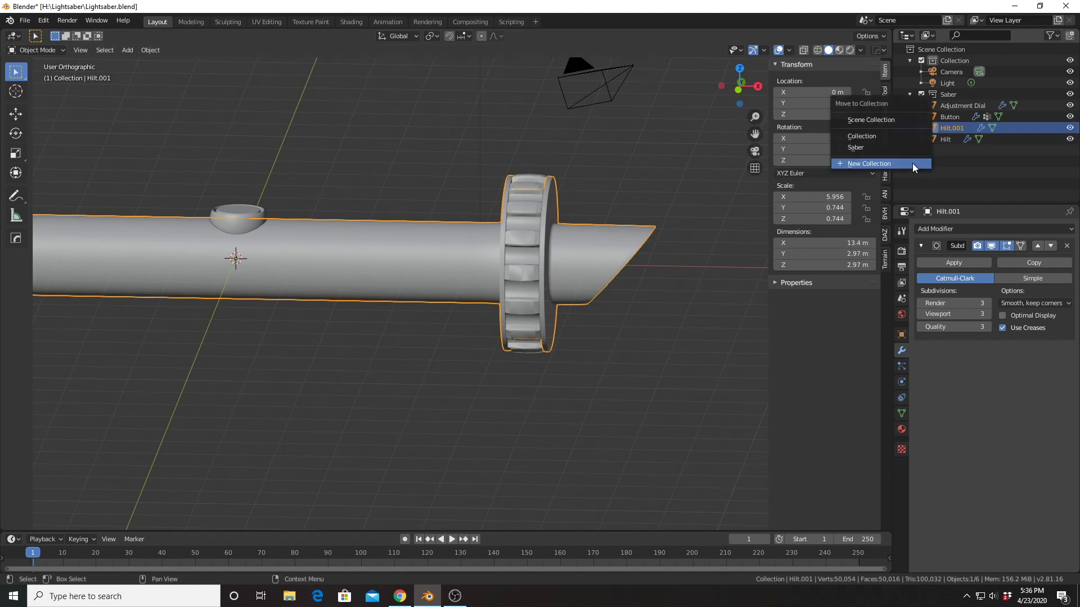
click(890, 162)
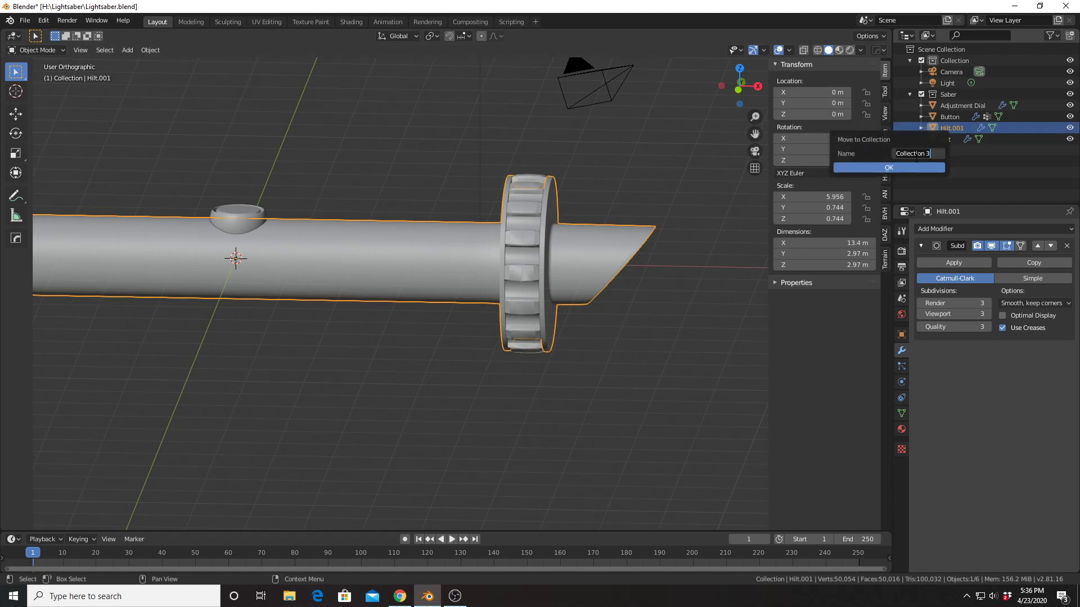
text(E)
key(BackSpace)
text(Backup)
key(Return)
click(915, 167)
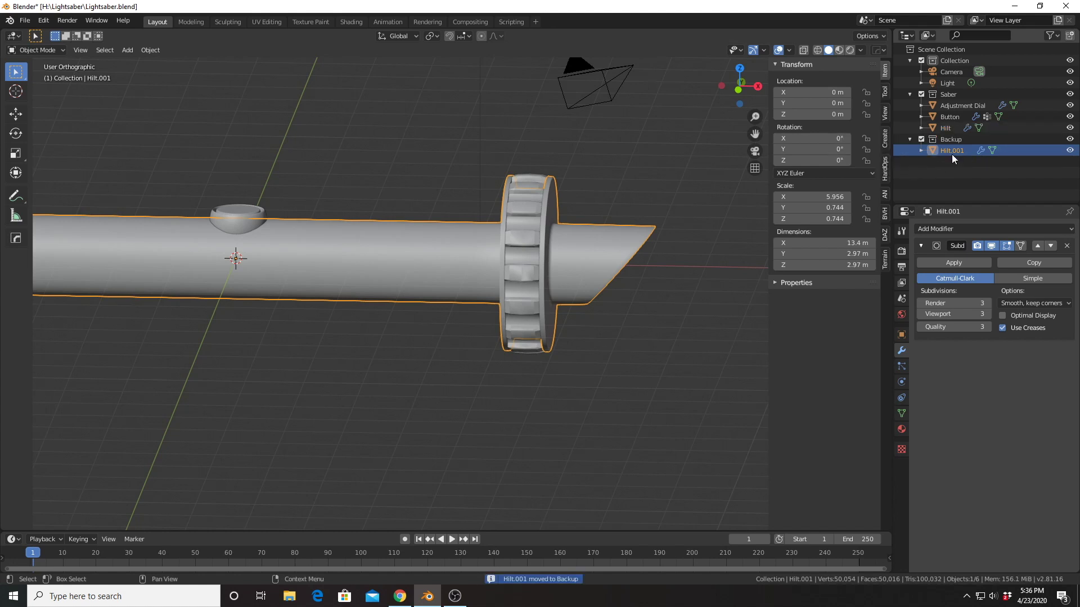
Exclude the Backup collection from the view layer and apply the Subdivision modifier on the original Hilt.
click(922, 139)
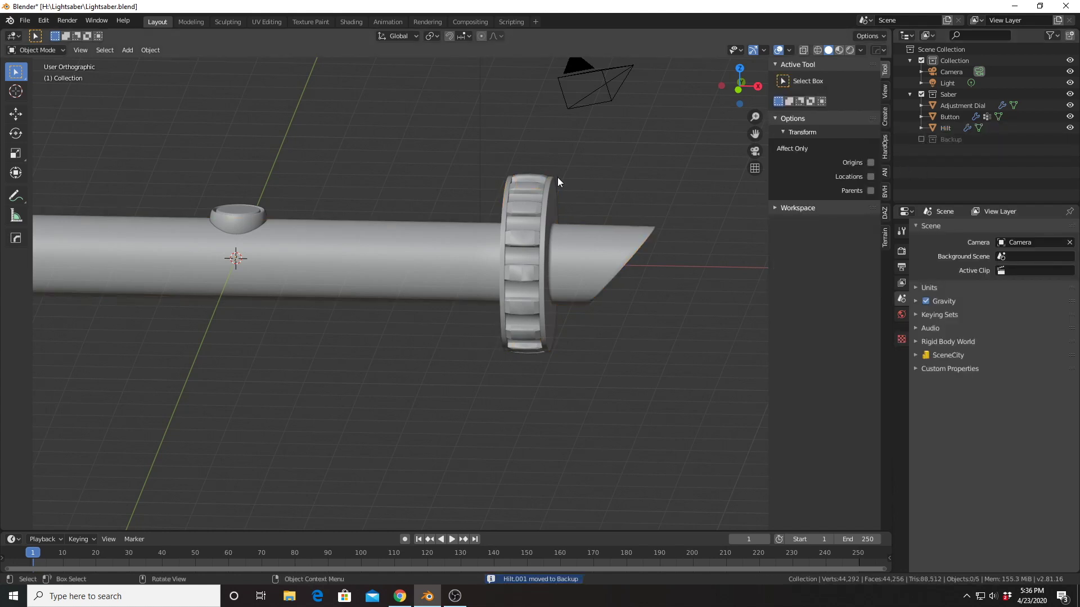
middle_drag(426, 214, 405, 223)
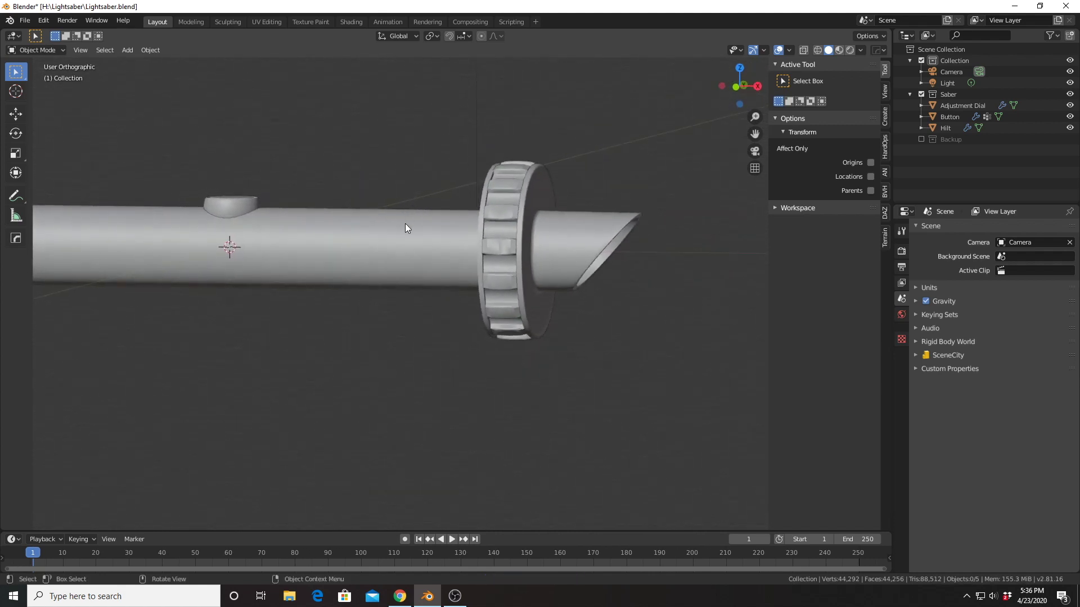
click(560, 248)
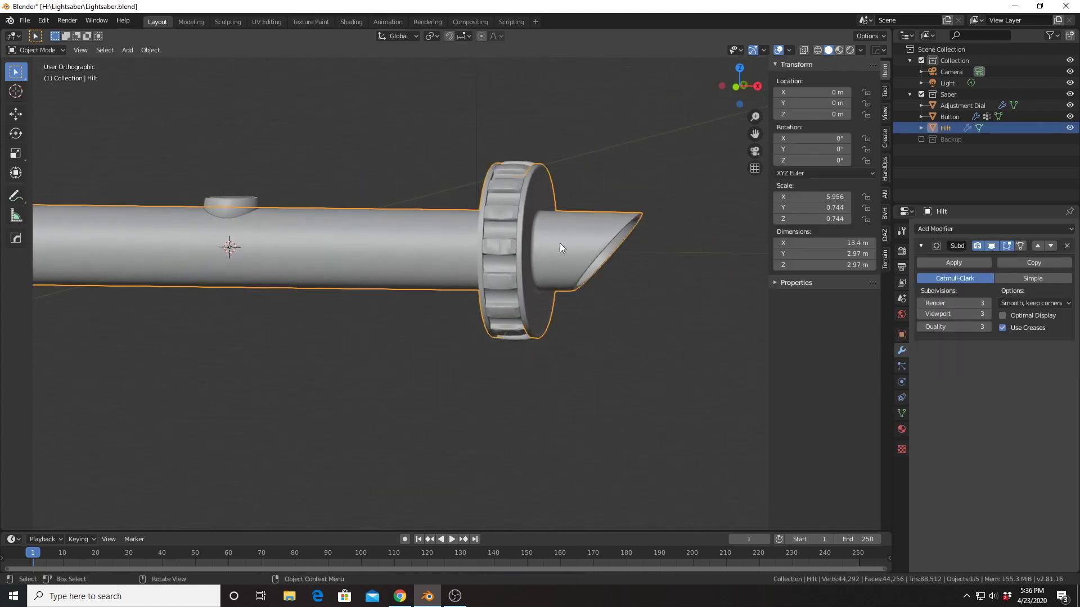
click(954, 262)
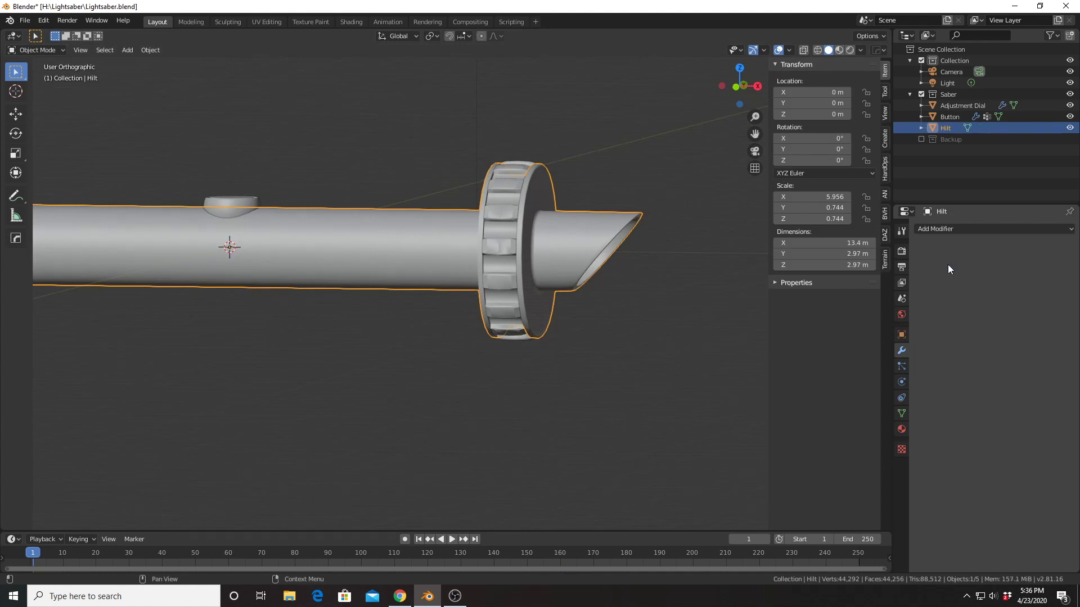
Open the Hilt's mesh in Edit Mode with edge selection, seen in front view between the button and the dial.
middle_drag(464, 236, 589, 217)
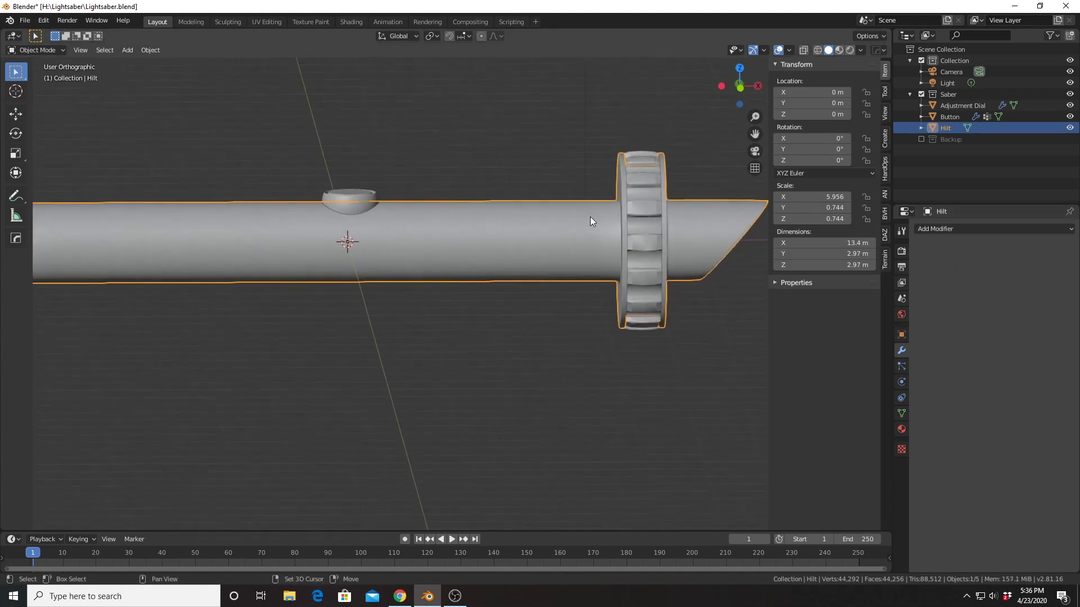
key(Tab)
scroll(668, 211, up, 2)
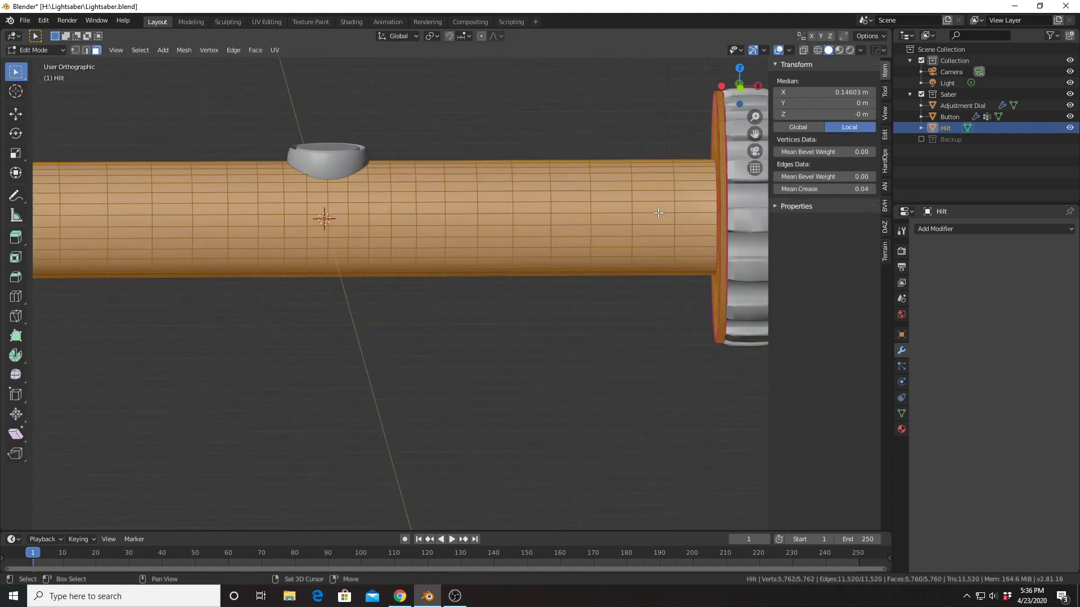
shift+middle_drag(655, 207, 593, 257)
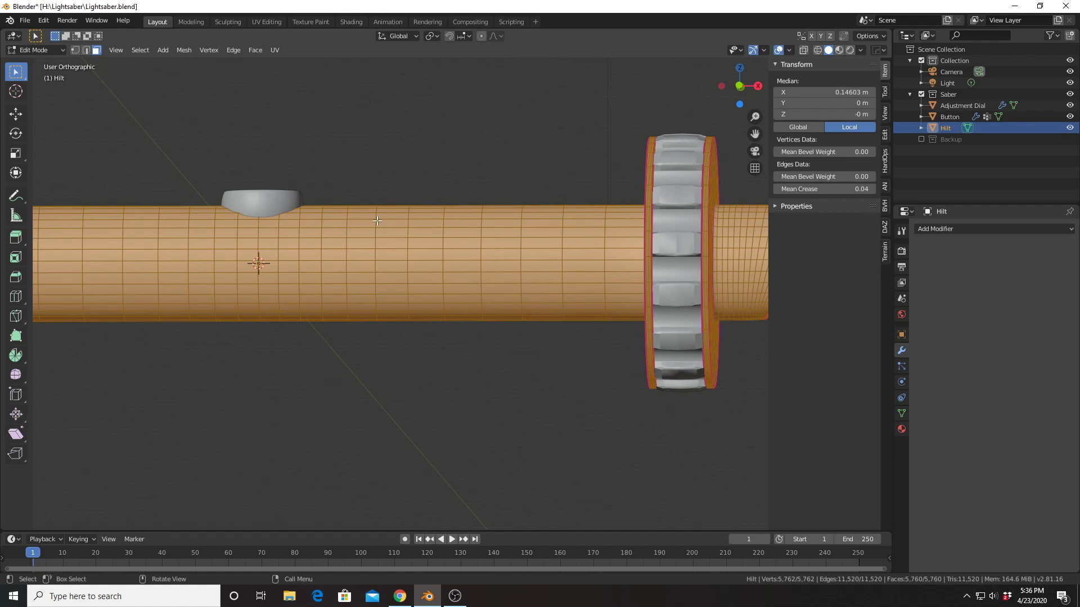
click(86, 50)
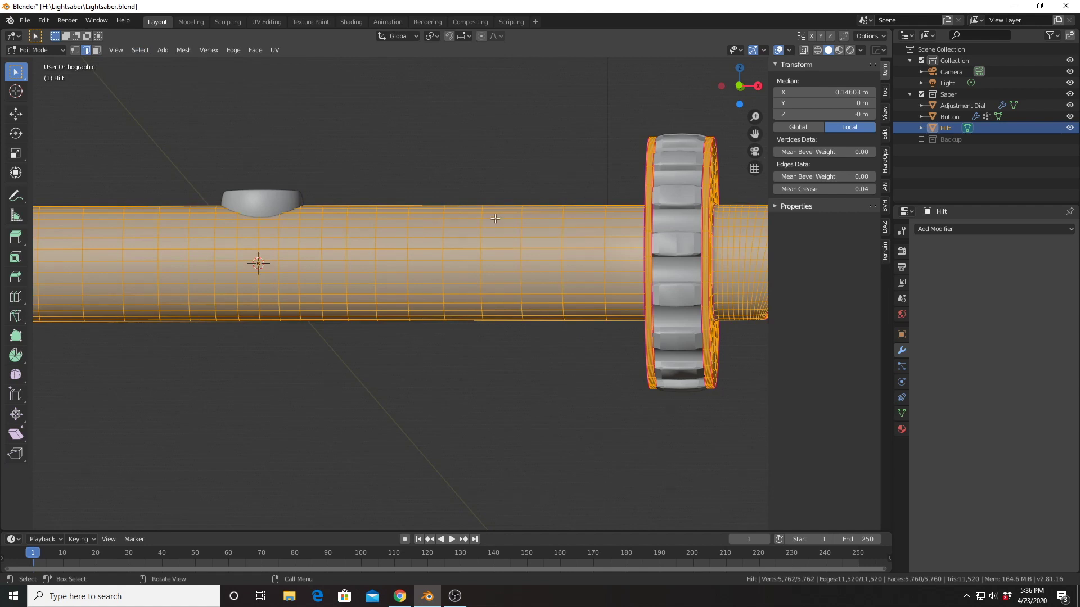
middle_drag(486, 221, 492, 226)
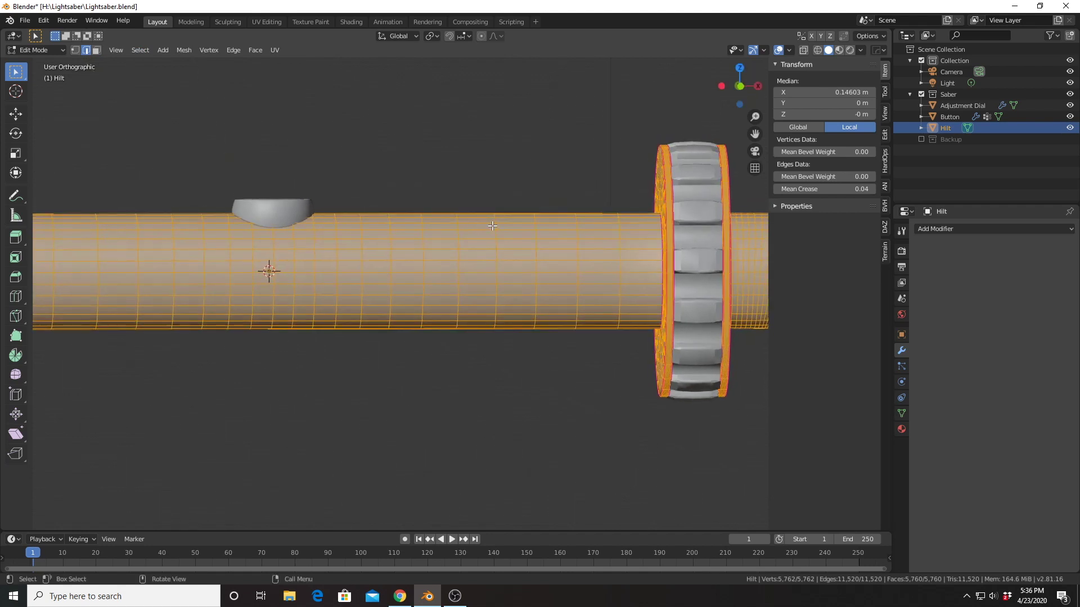
key(KP_1)
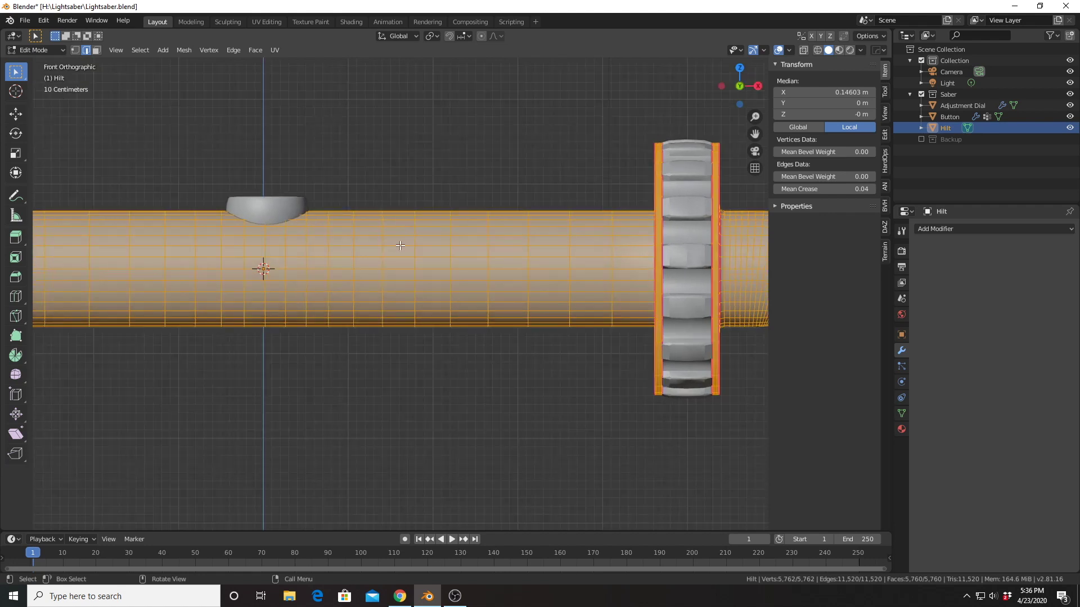
scroll(393, 247, up, 1)
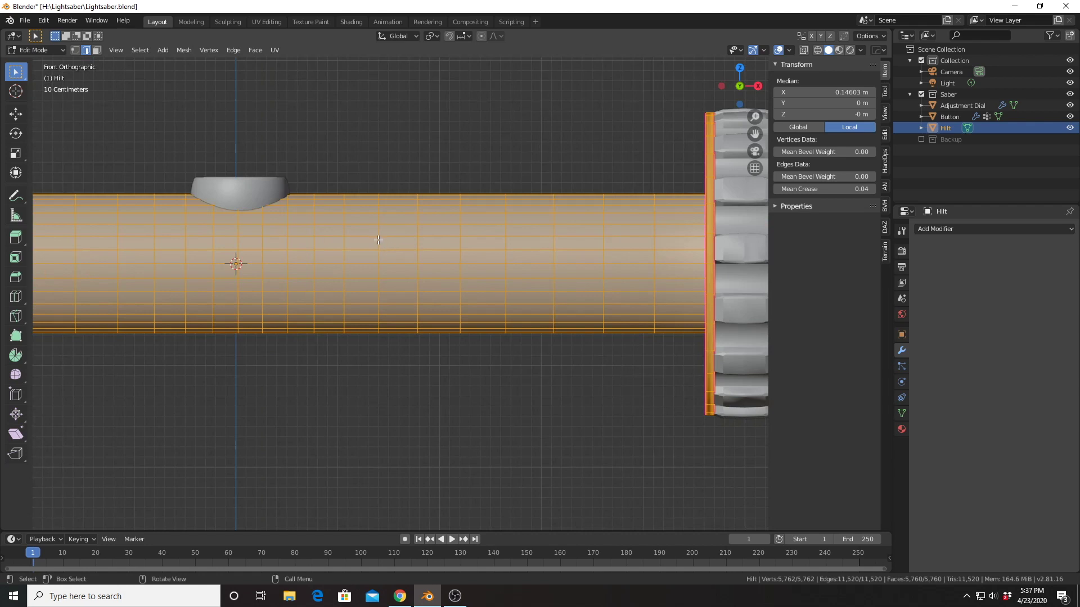
Dissolve six neighbouring edge loops on the hilt between the button and the adjustment dial, keeping the last loop before the dial.
alt+click(380, 229)
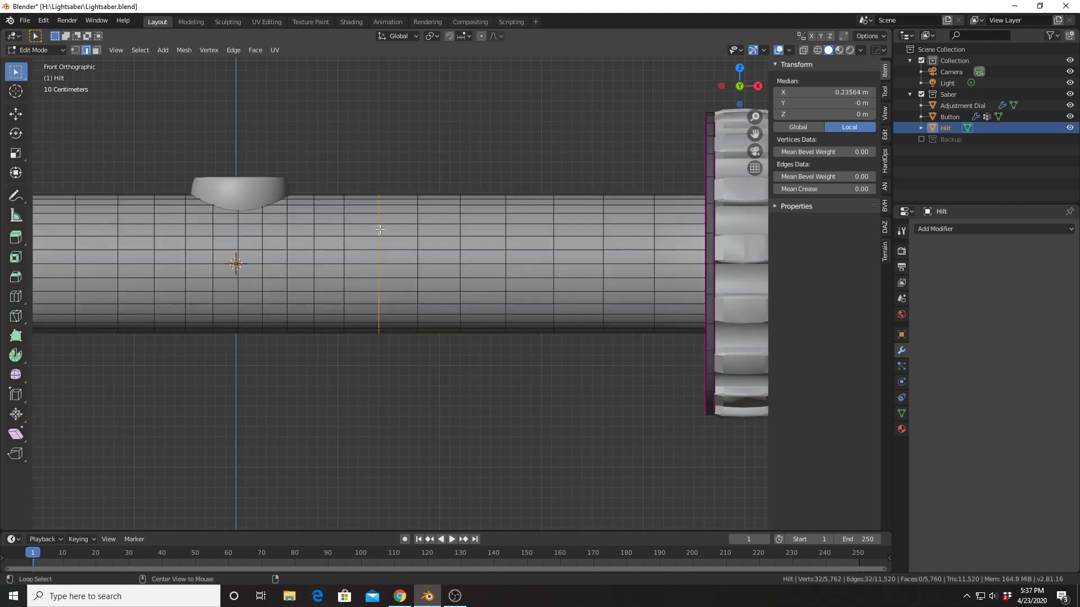
alt+shift+click(417, 233)
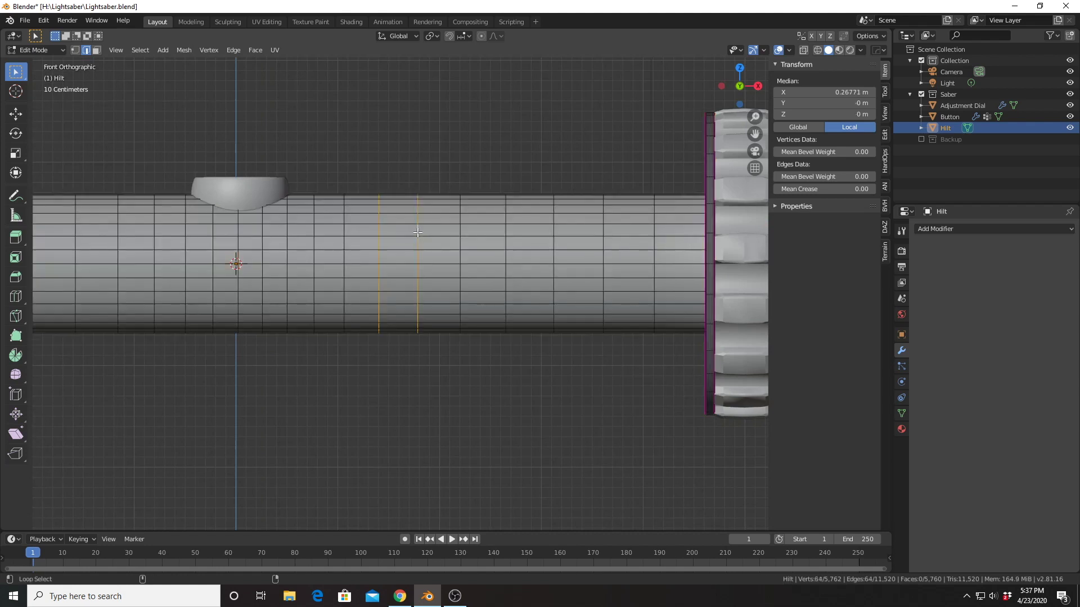
alt+shift+click(460, 229)
alt+shift+click(506, 233)
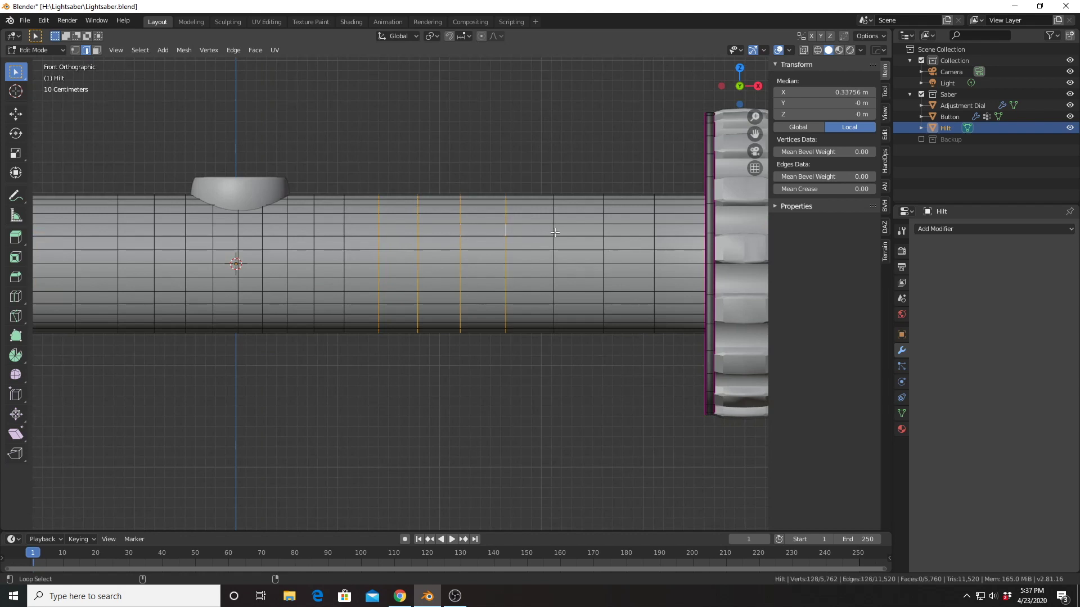
alt+shift+click(555, 232)
alt+shift+click(605, 229)
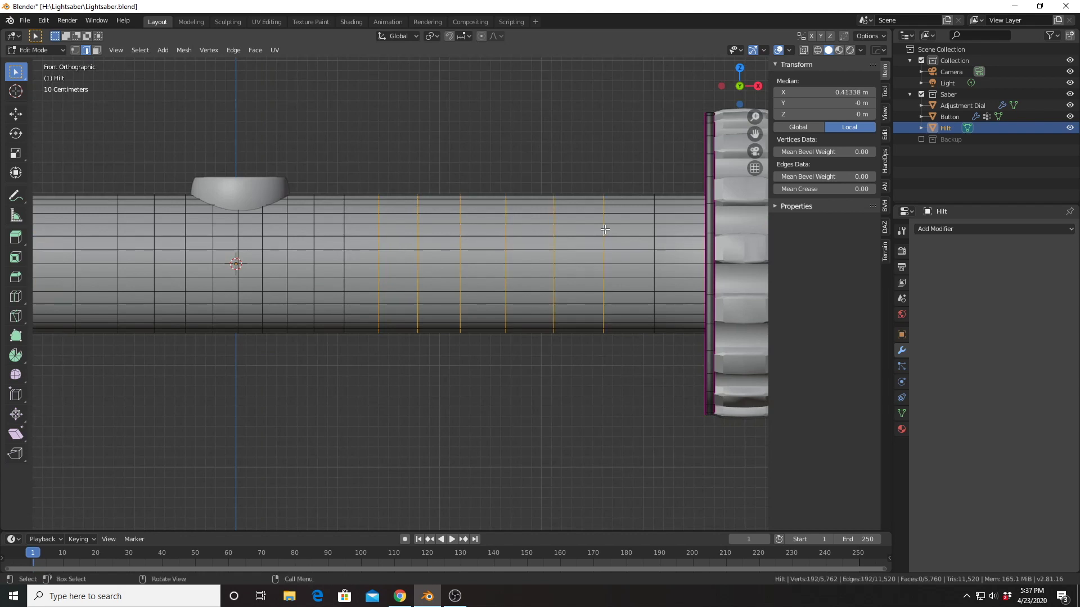
key(x)
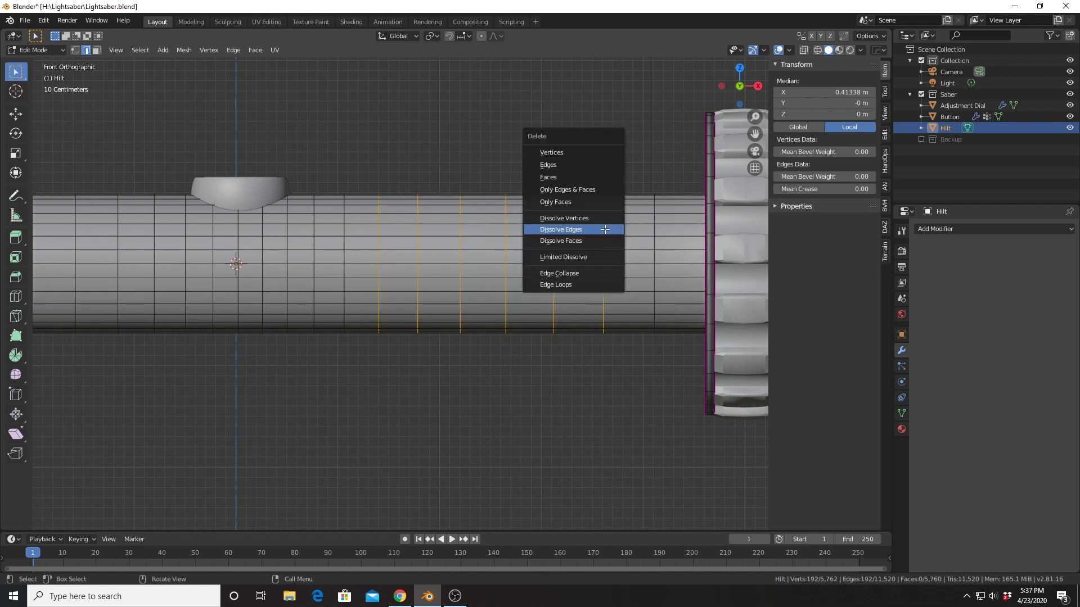
click(605, 228)
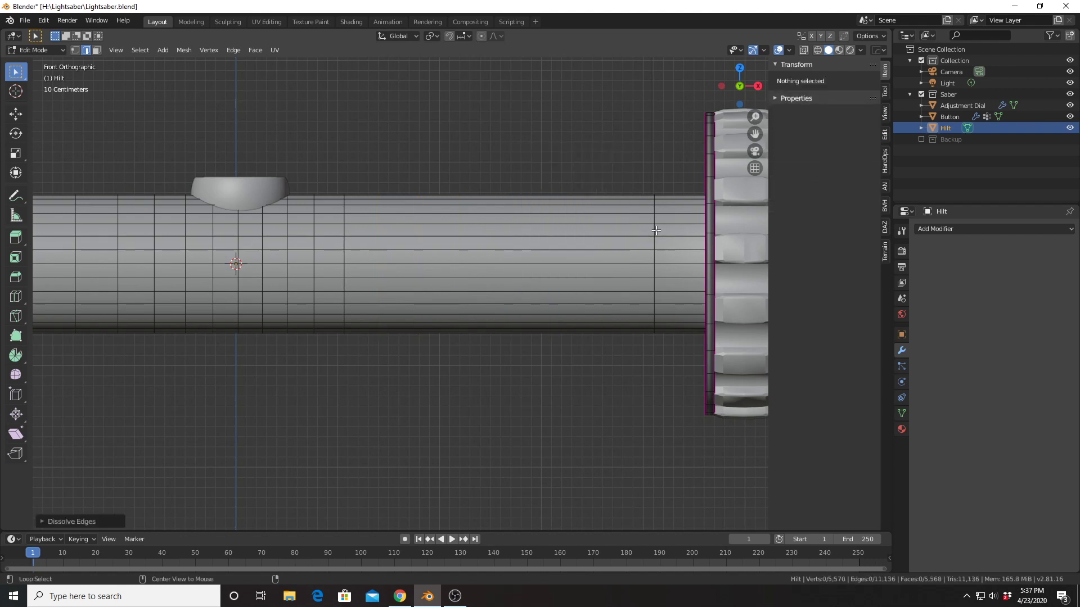
Slide the remaining edge loop beside the adjustment dial along the hilt, closer to the dial's rim.
alt+click(655, 230)
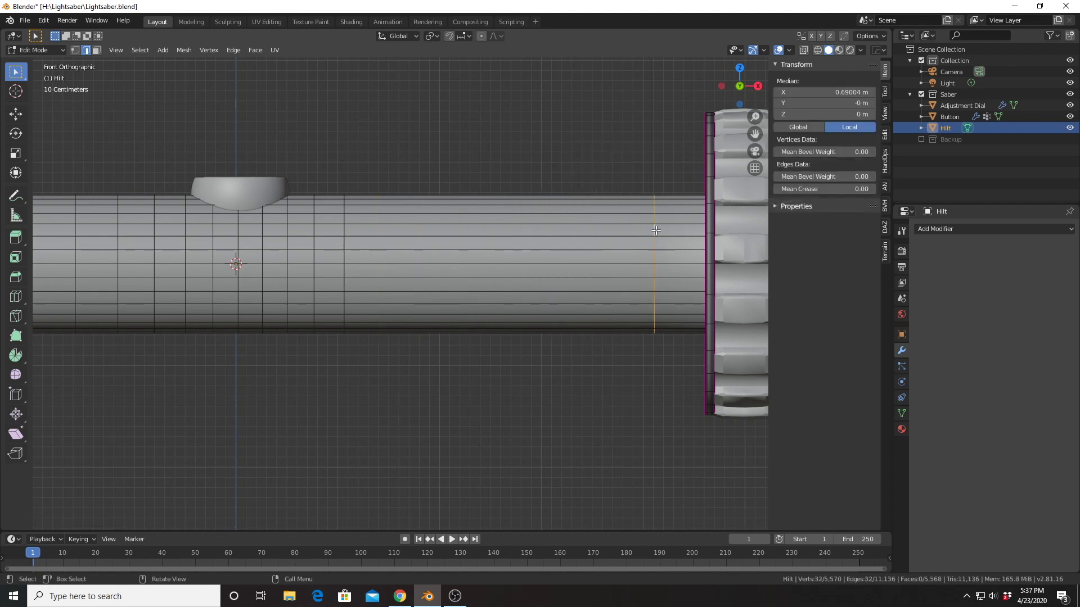
key(g)
key(g)
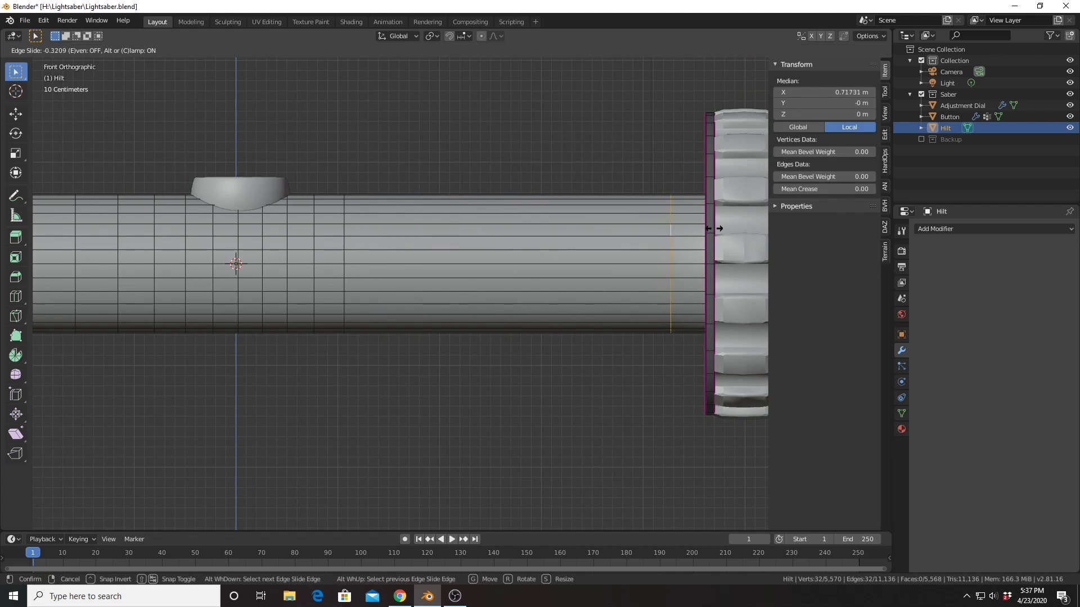
click(49, 226)
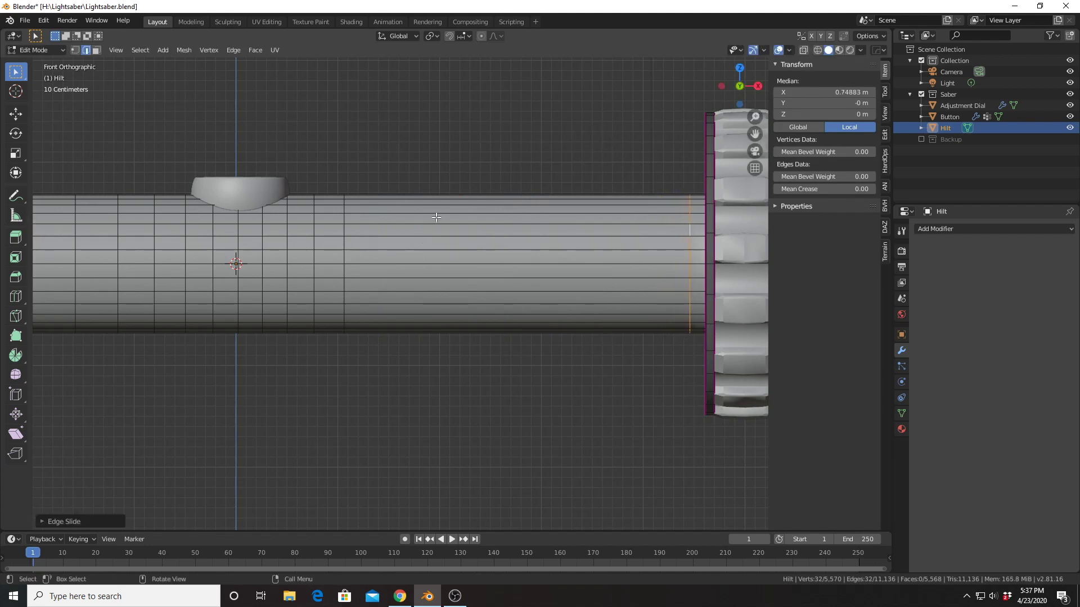
Select the two central long faces of the grip section in face mode and extend the selection to faces of similar area.
click(98, 50)
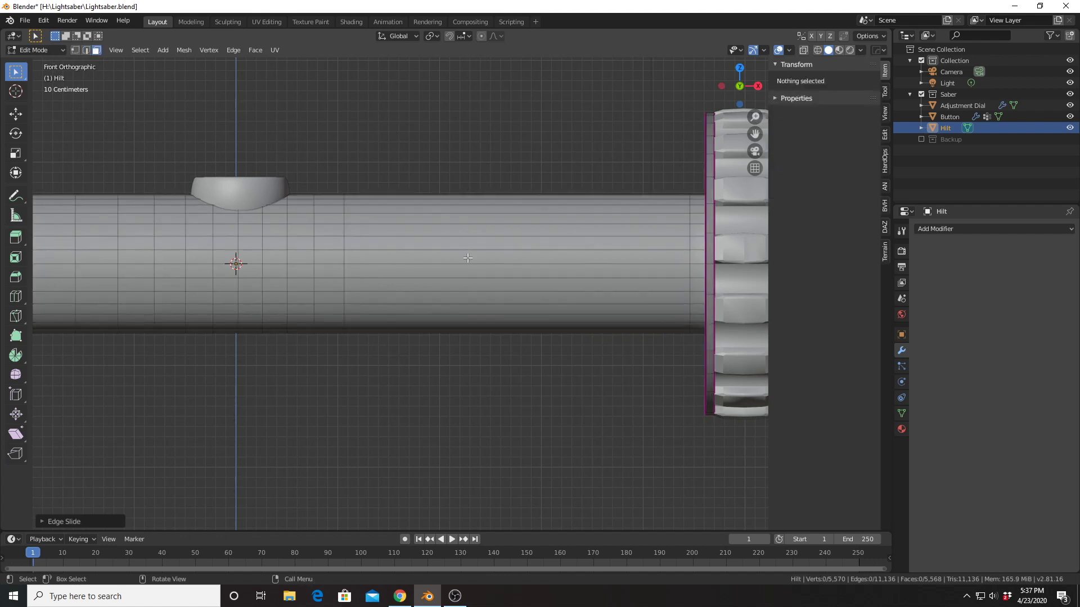
click(503, 258)
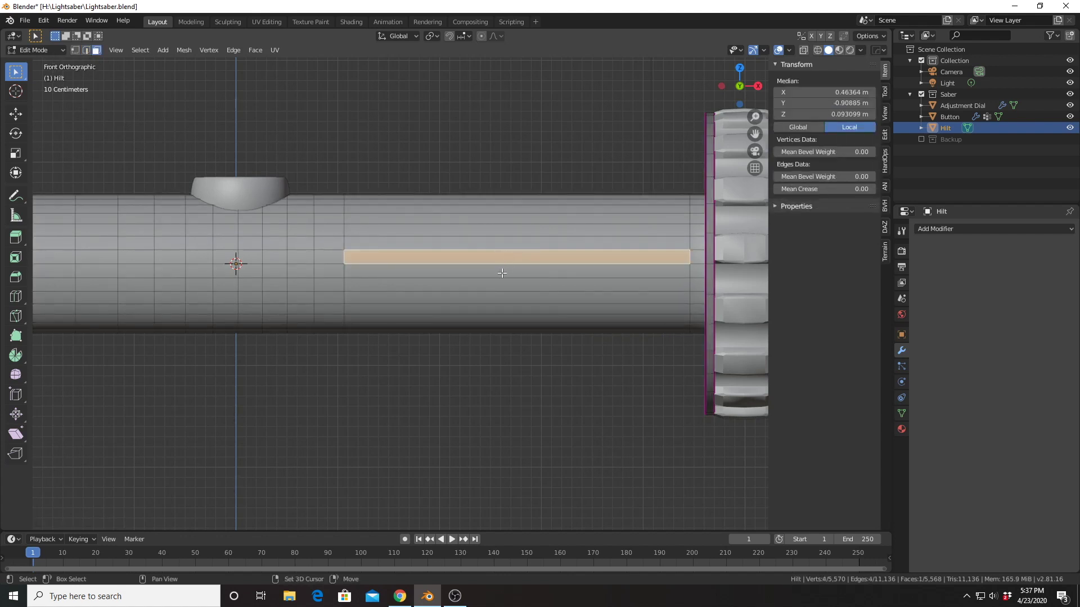
shift+click(499, 275)
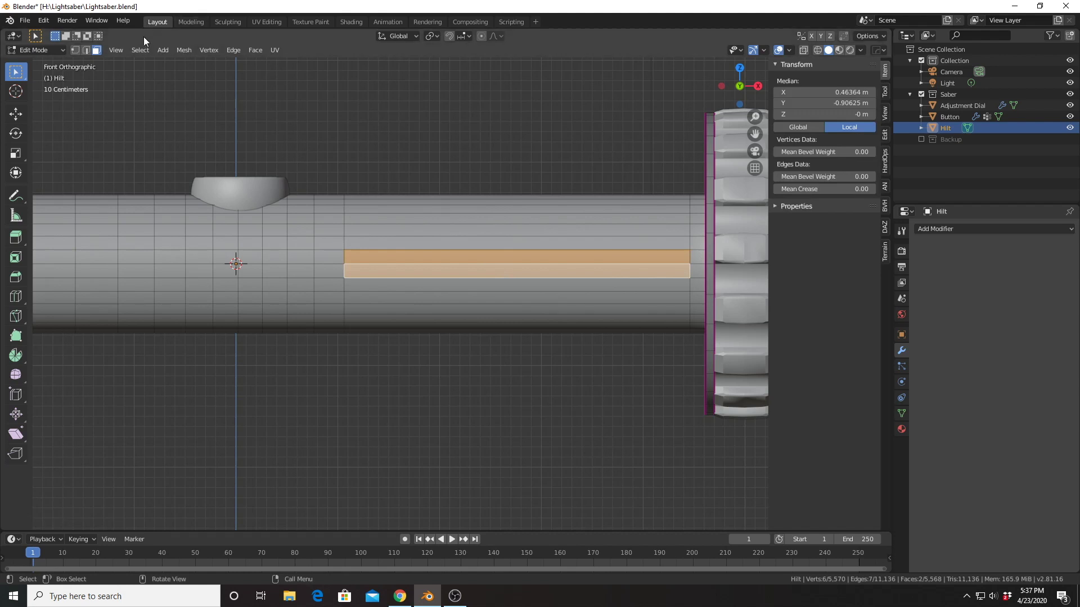
key(alt+a)
click(138, 49)
click(487, 264)
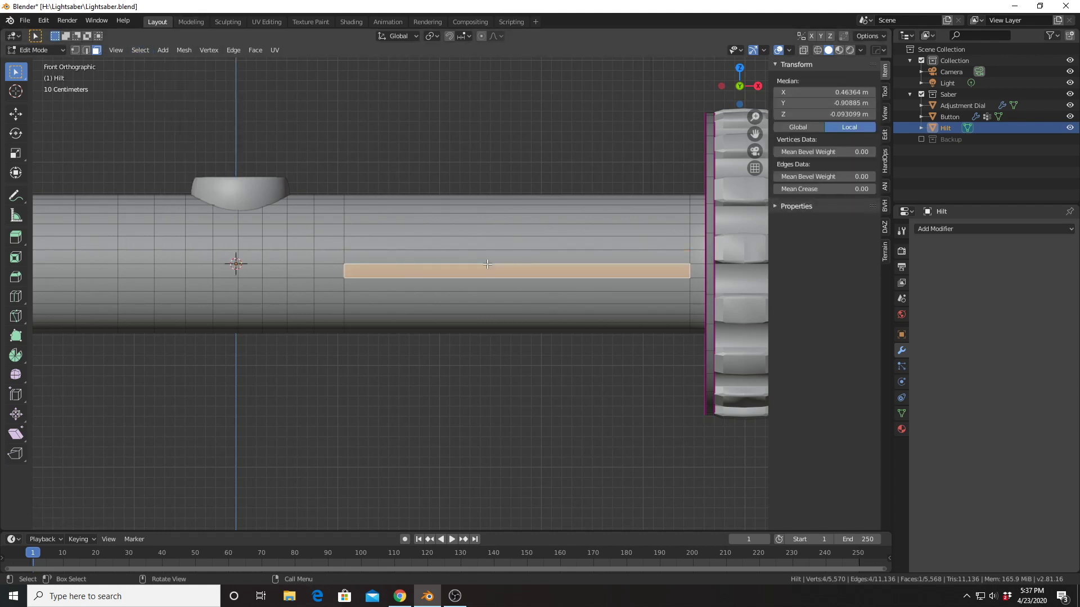
shift+click(490, 258)
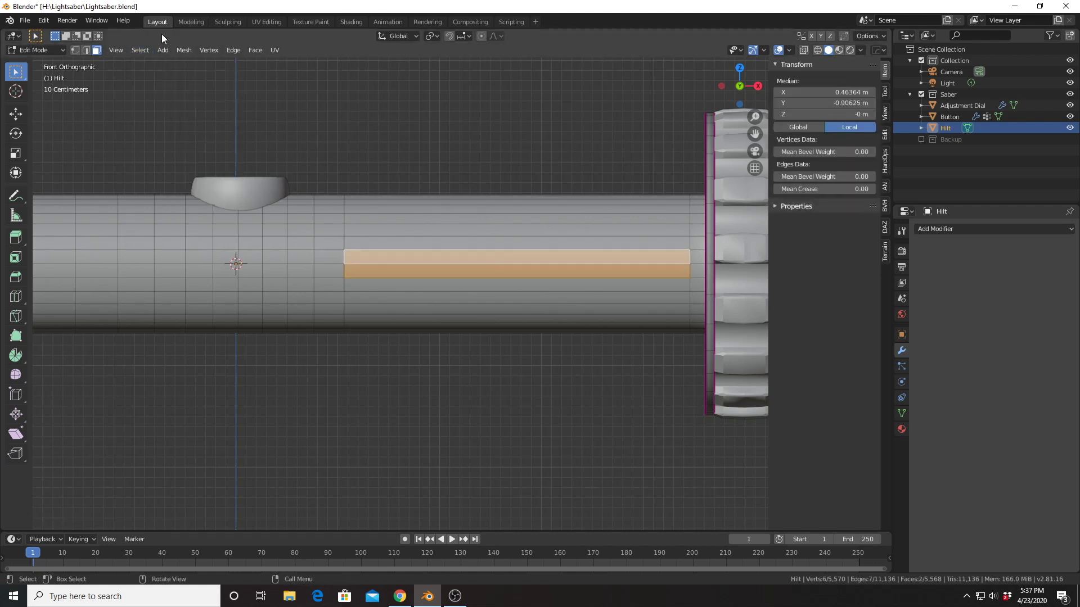
click(140, 50)
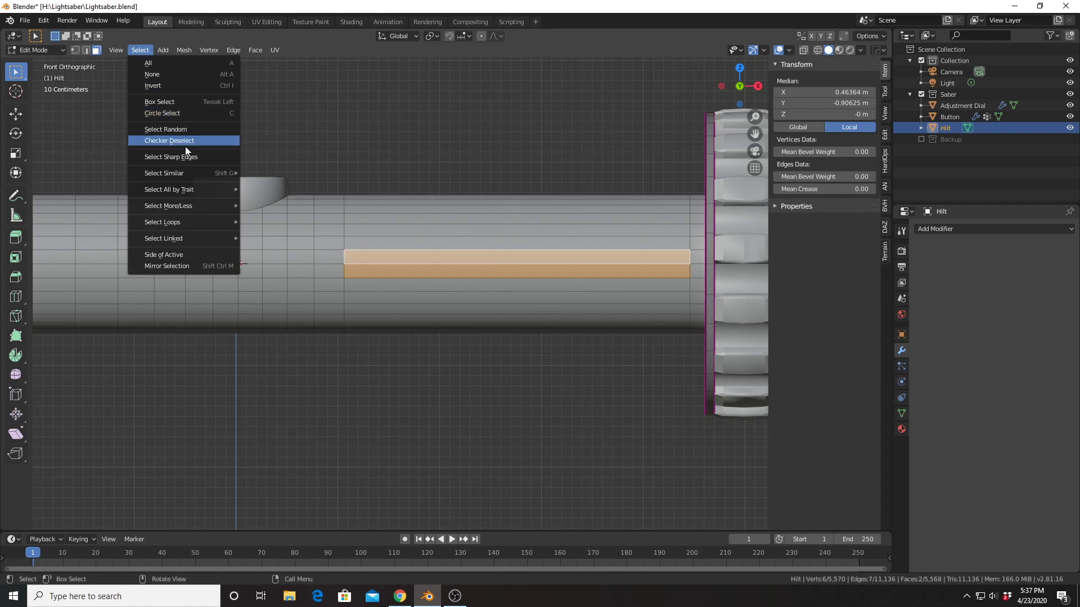
mouse_move(186, 176)
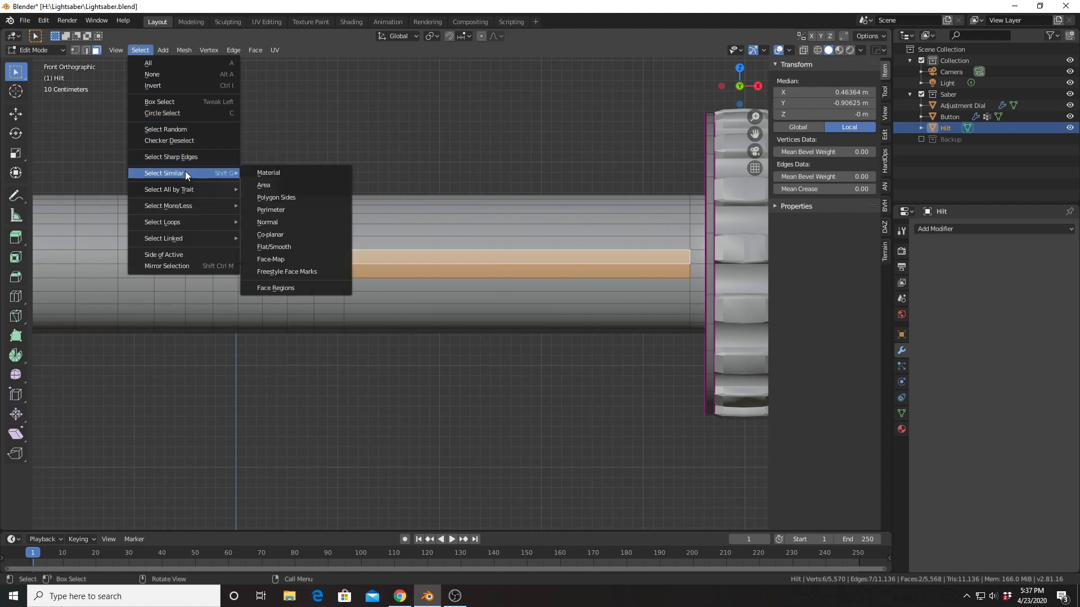
click(290, 188)
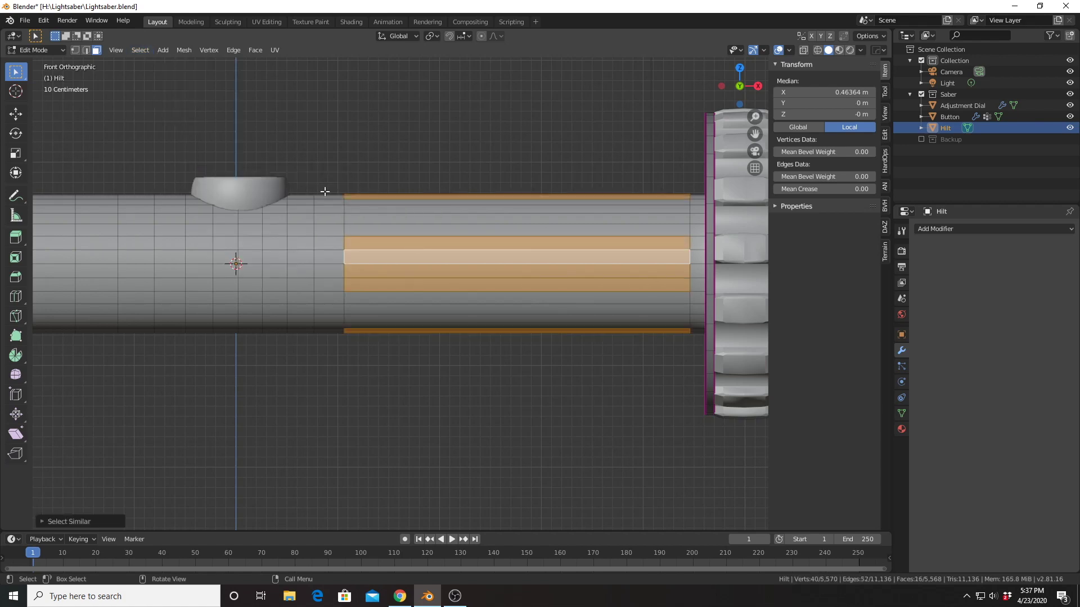
Add the two middle long faces of each unselected band on the grip's upper half to the selection.
scroll(428, 199, down, 3)
middle_drag(427, 199, 134, 222)
scroll(410, 210, up, 4)
shift+click(354, 272)
shift+click(356, 258)
shift+click(318, 184)
shift+click(319, 171)
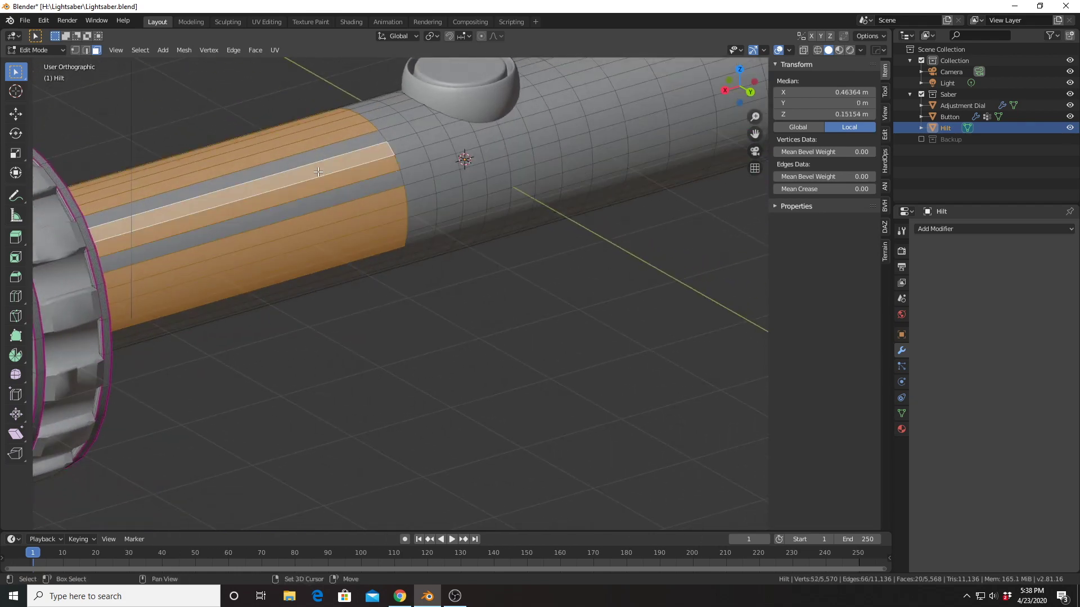
Add the two middle long faces of each unselected band on the grip's underside to the selection.
middle_drag(323, 196, 312, 121)
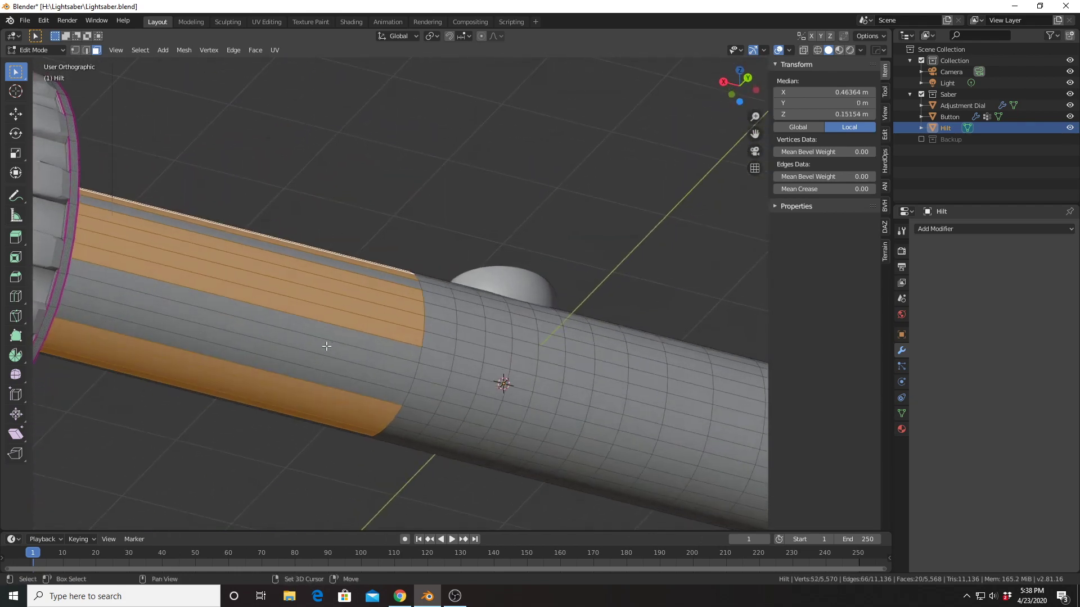
shift+click(327, 346)
shift+click(322, 363)
middle_drag(321, 363, 434, 267)
shift+click(308, 160)
shift+click(307, 160)
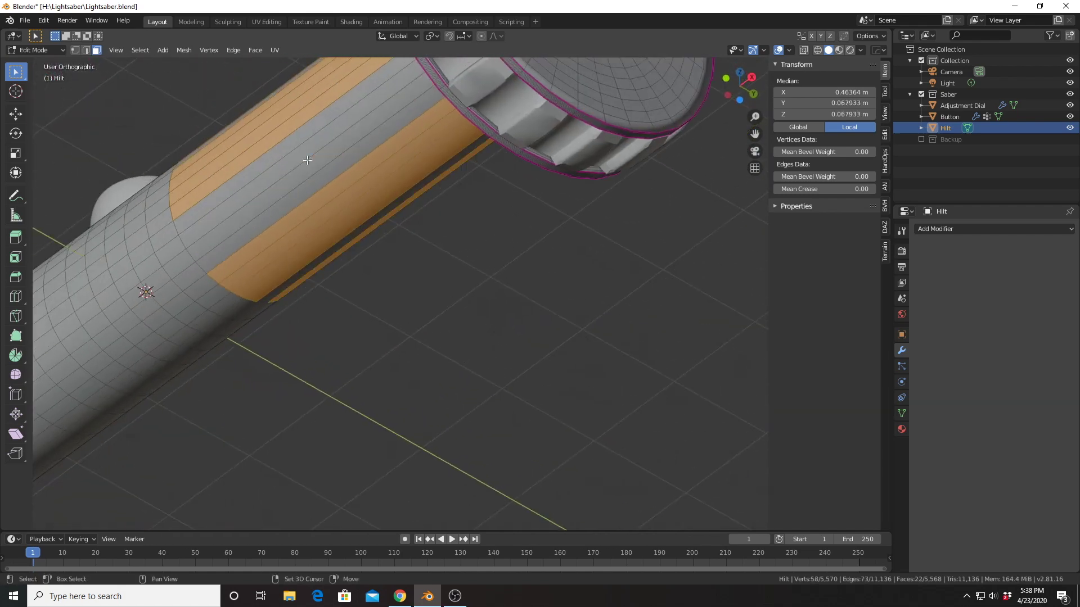
shift+click(310, 166)
shift+click(302, 150)
mouse_move(302, 150)
middle_down()
mouse_move(323, 244)
mouse_move(314, 166)
middle_up()
scroll(325, 167, up, 2)
scroll(324, 167, down, 2)
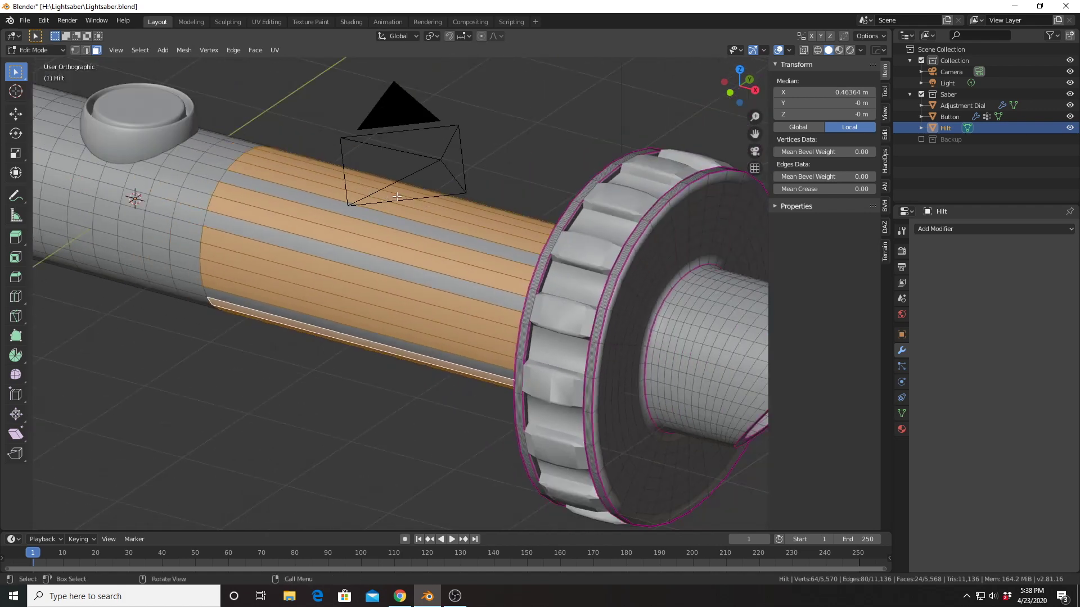
key(e)
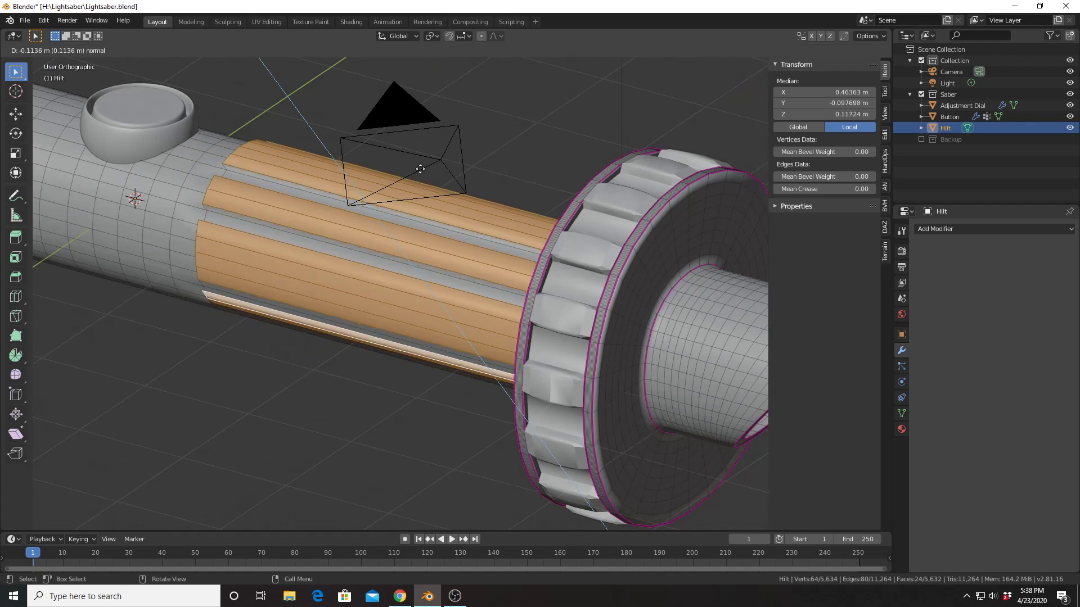
key(shift+x)
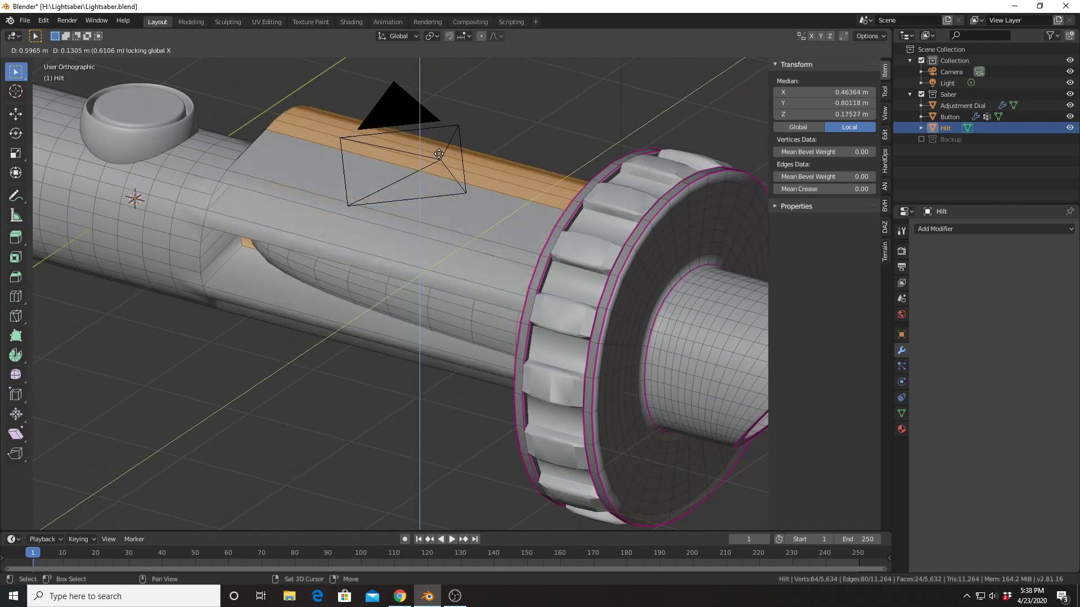
right_click(439, 154)
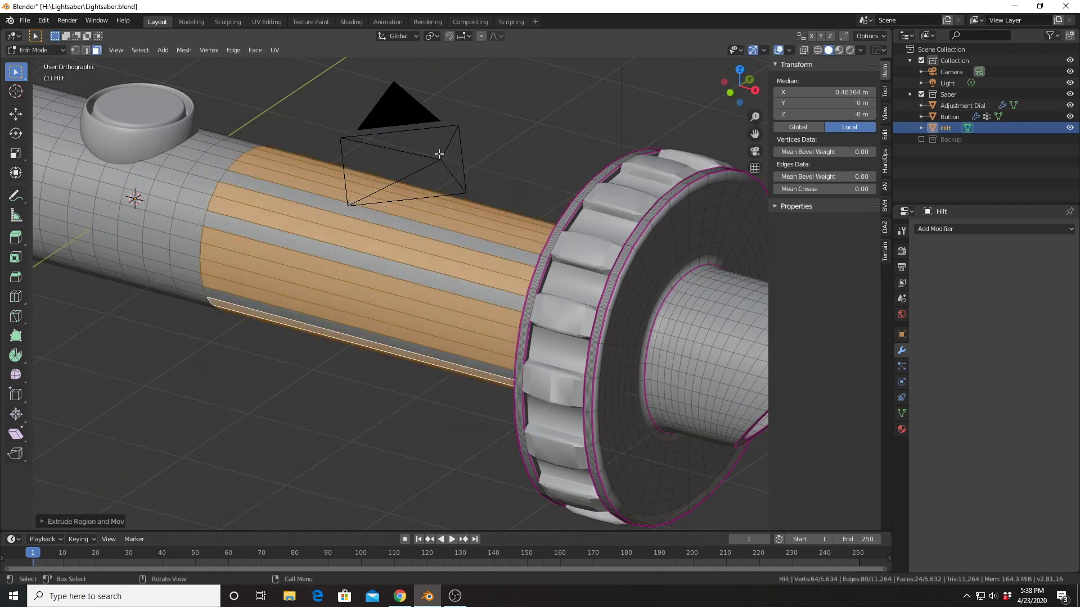
scroll(413, 199, down, 1)
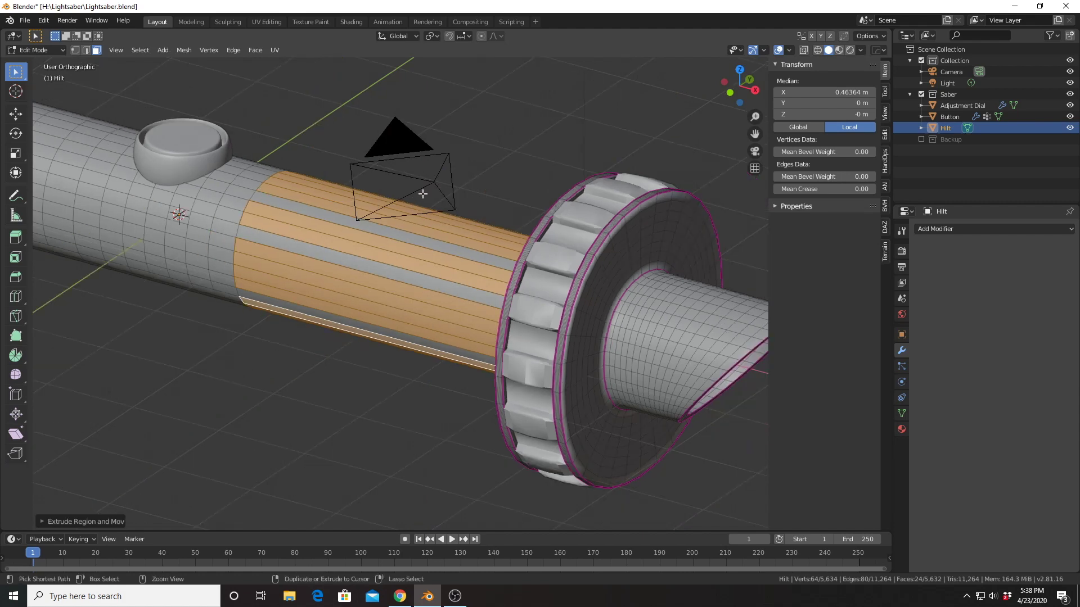
key(ctrl+z)
Extrude the selected grip faces and scale them outward by about 1.22 on every axis except X.
middle_drag(387, 219, 368, 195)
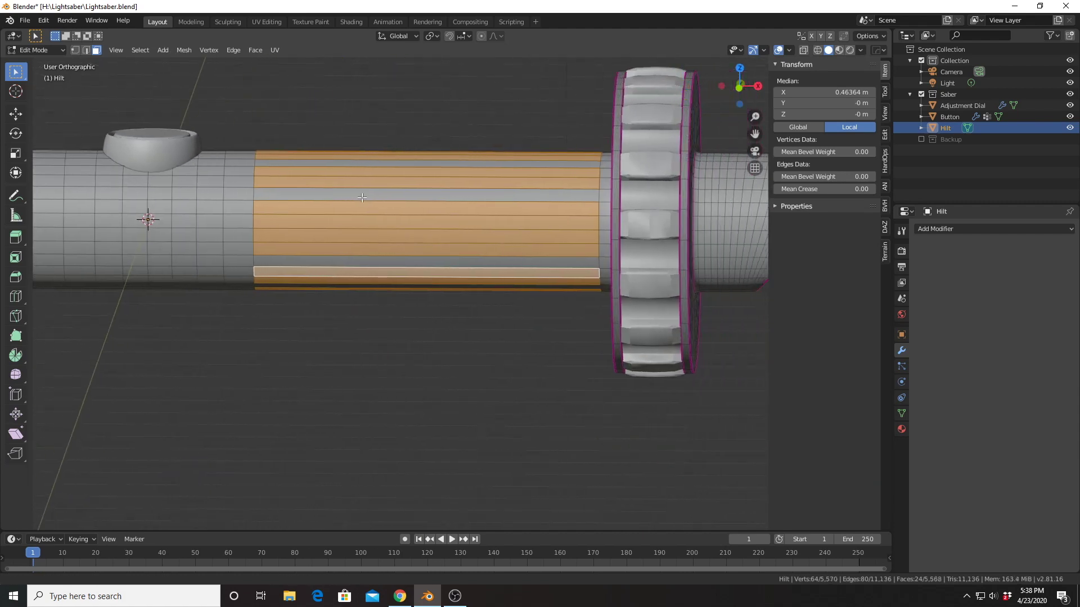
key(e)
key(s)
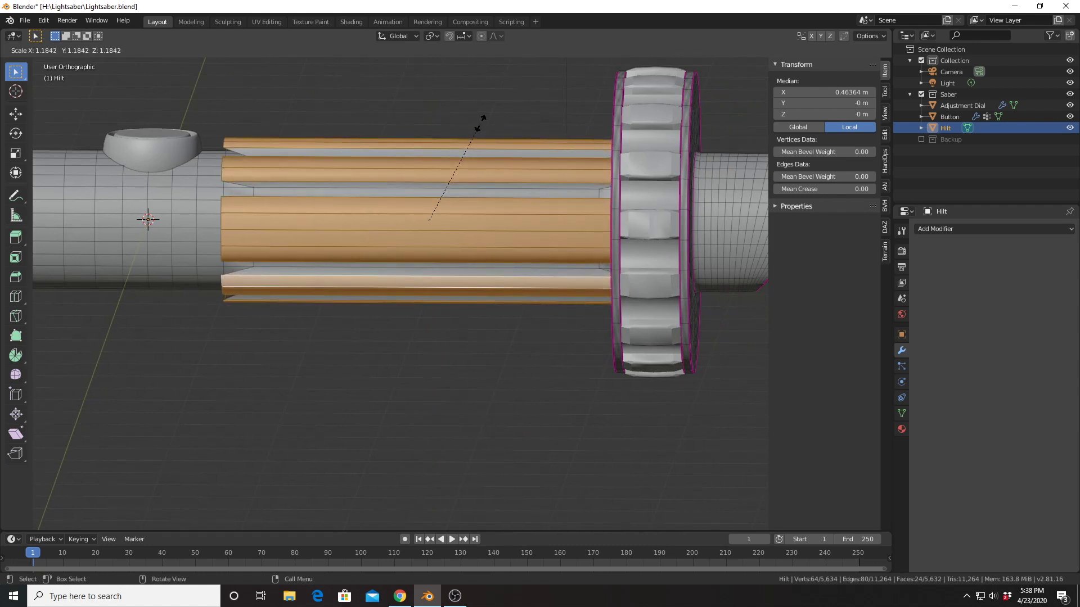
key(shift+x)
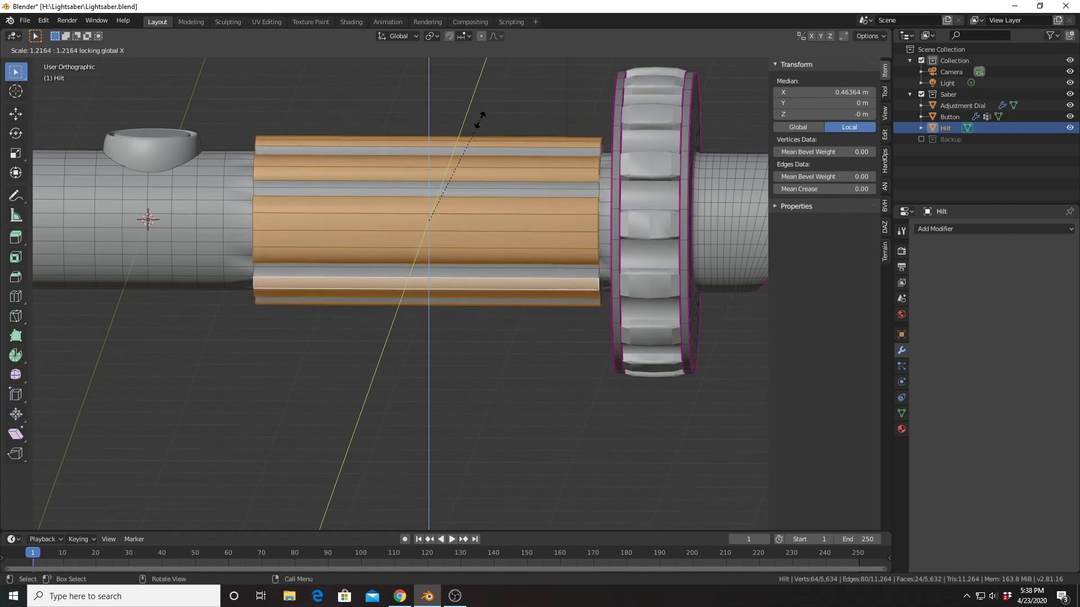
click(481, 121)
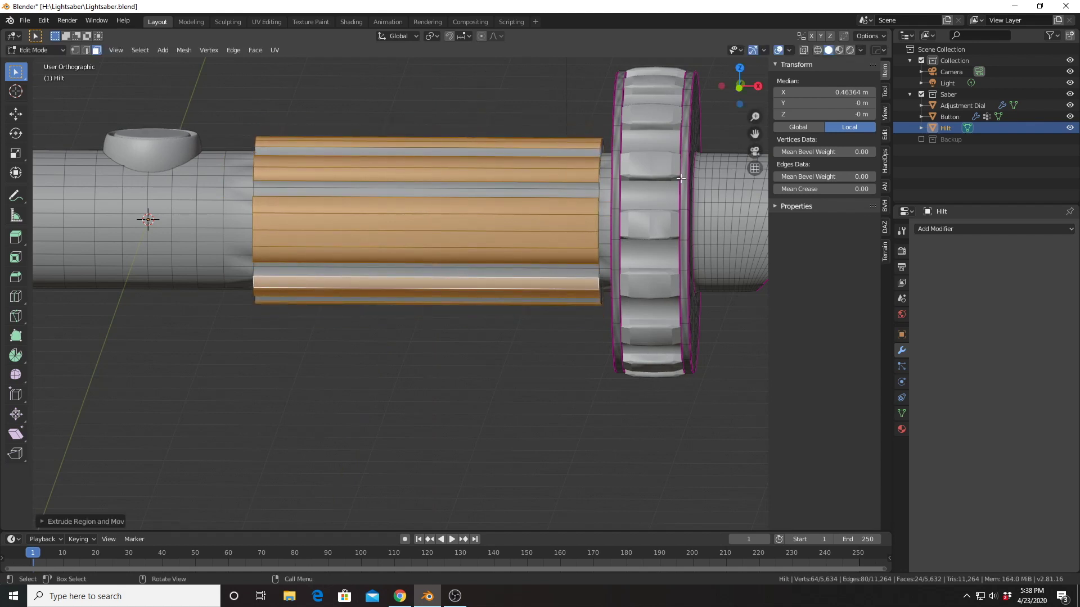
Scale the raised grip faces down along X so that both ends of the ridges slope towards the hilt.
key(s)
key(x)
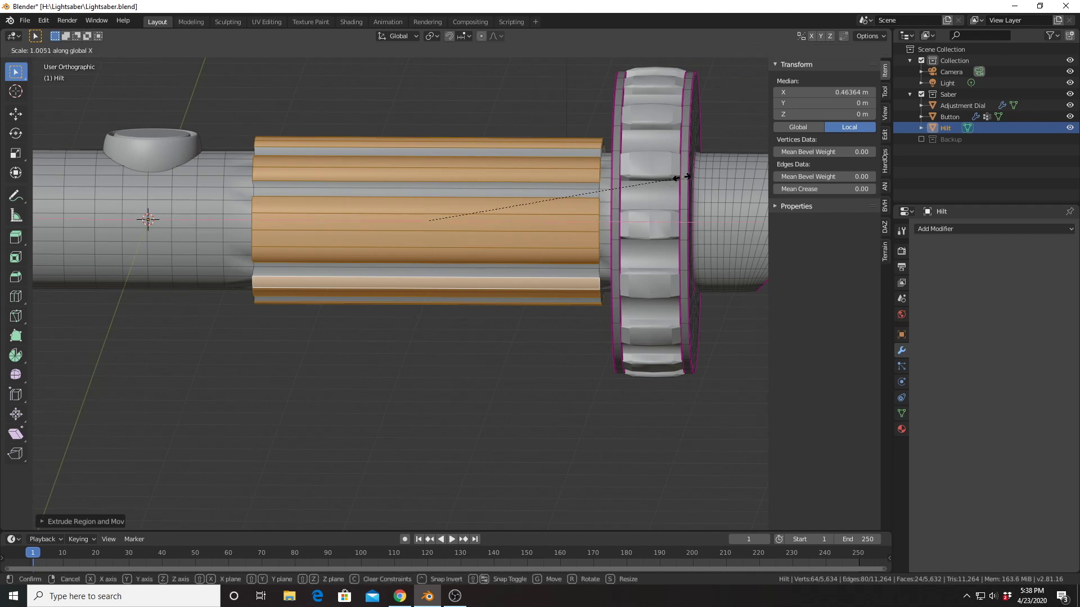
click(632, 179)
middle_drag(605, 179, 563, 183)
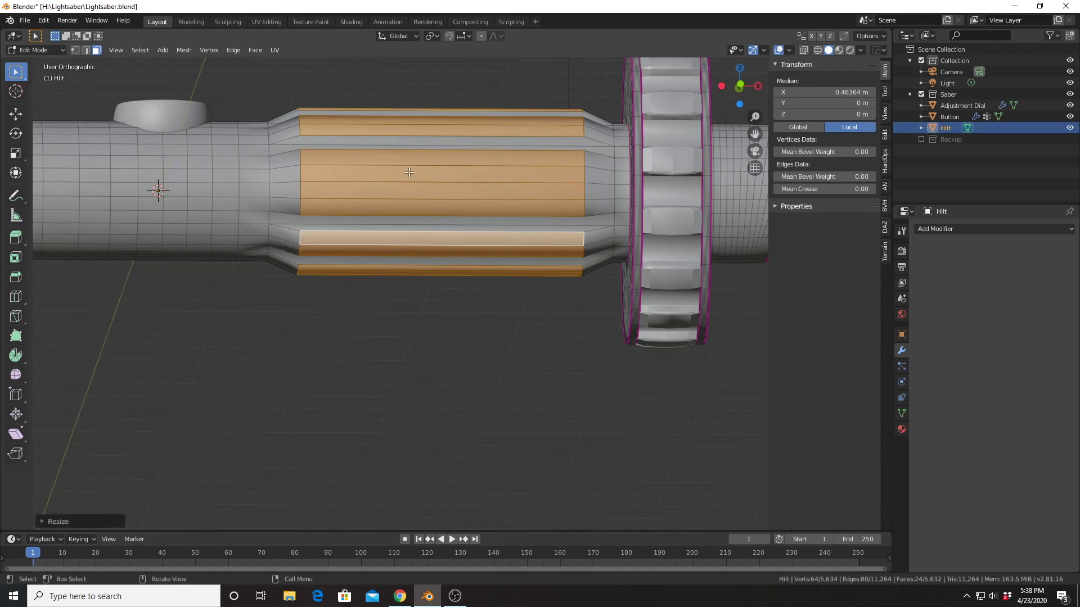
middle_drag(437, 146, 424, 175)
scroll(419, 208, up, 3)
scroll(418, 208, down, 1)
scroll(424, 174, down, 1)
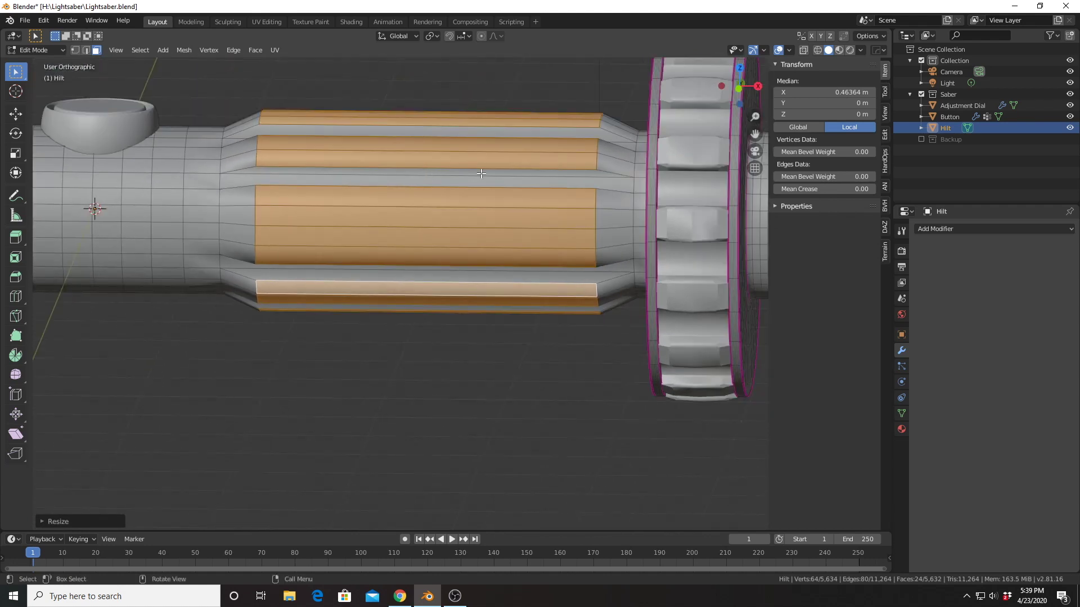
shift+middle_drag(373, 138, 475, 193)
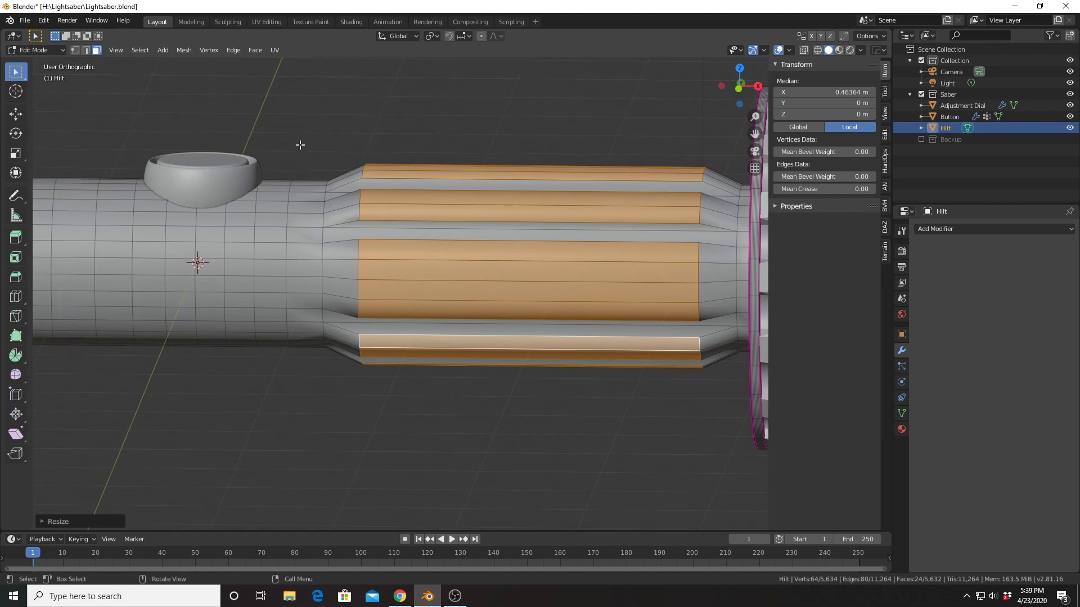
Select one edge of the ring at the grip's button-side base in edge mode and align the view to the front.
click(82, 50)
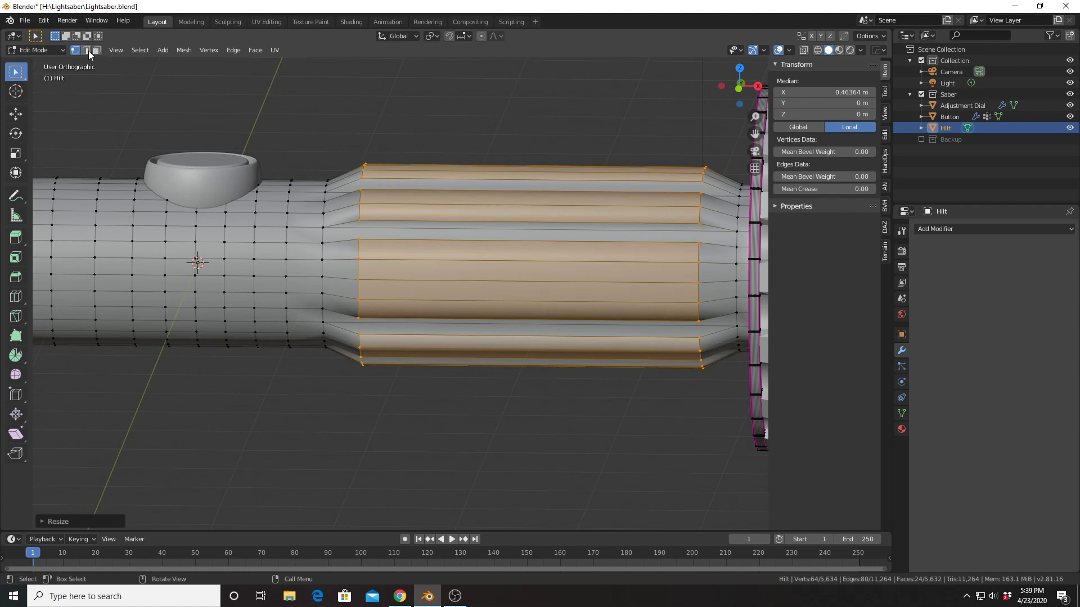
click(325, 231)
scroll(343, 202, up, 2)
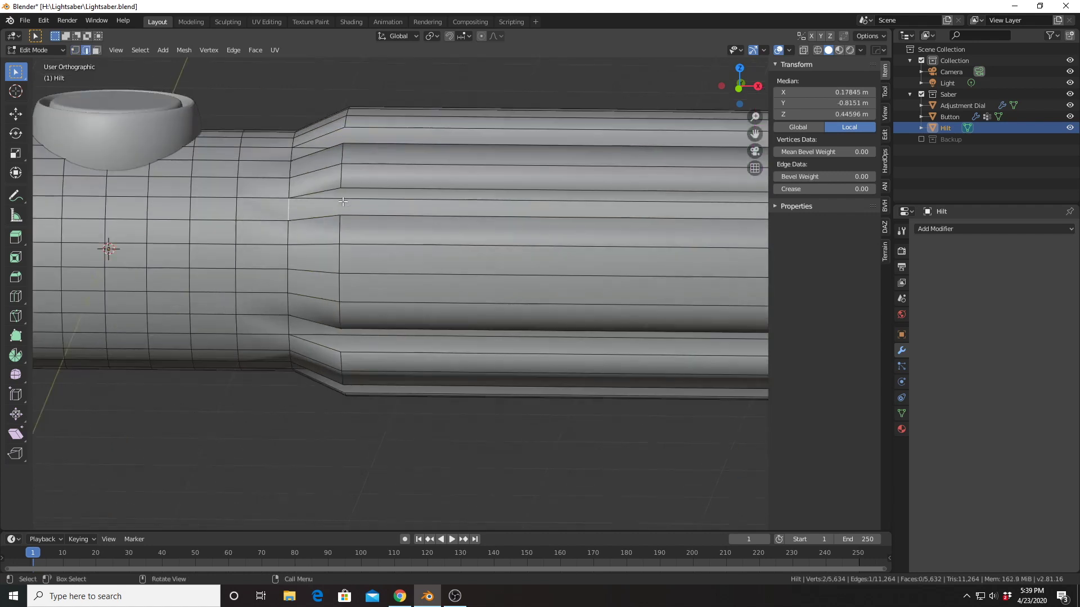
scroll(343, 201, up, 2)
shift+middle_drag(339, 186, 469, 255)
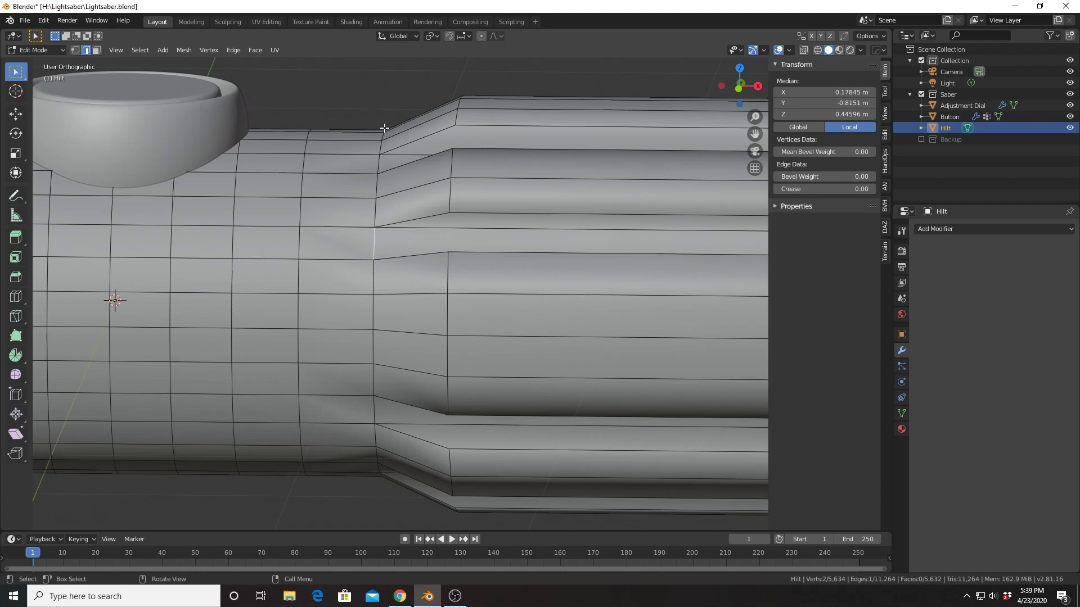
key(KP_1)
scroll(387, 127, down, 4)
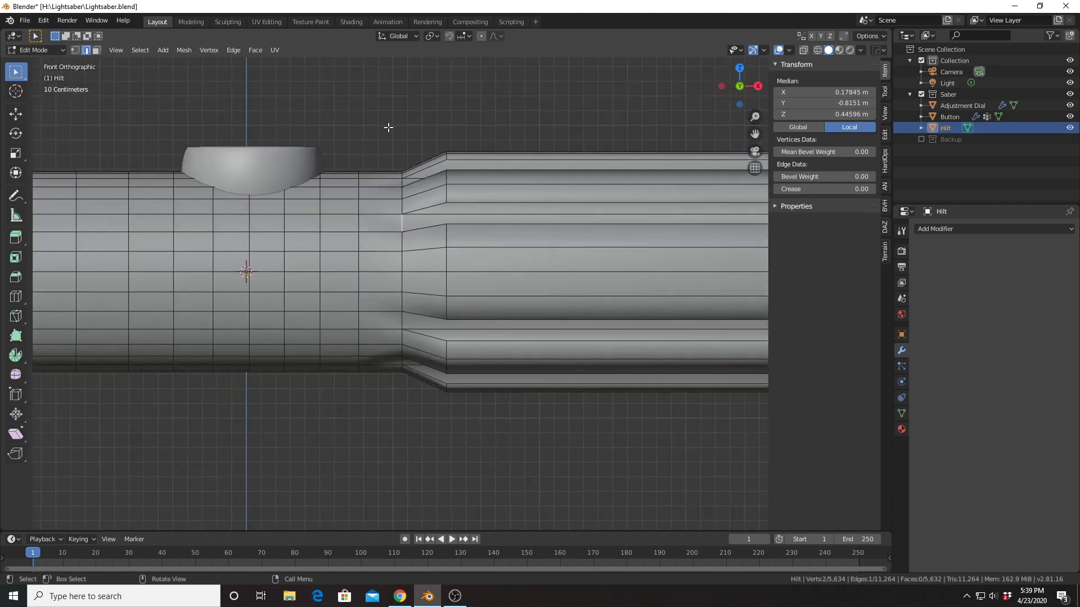
Try to crease the full vertex ring at the grip's button-side base, selecting it through the mesh with X-ray.
click(801, 51)
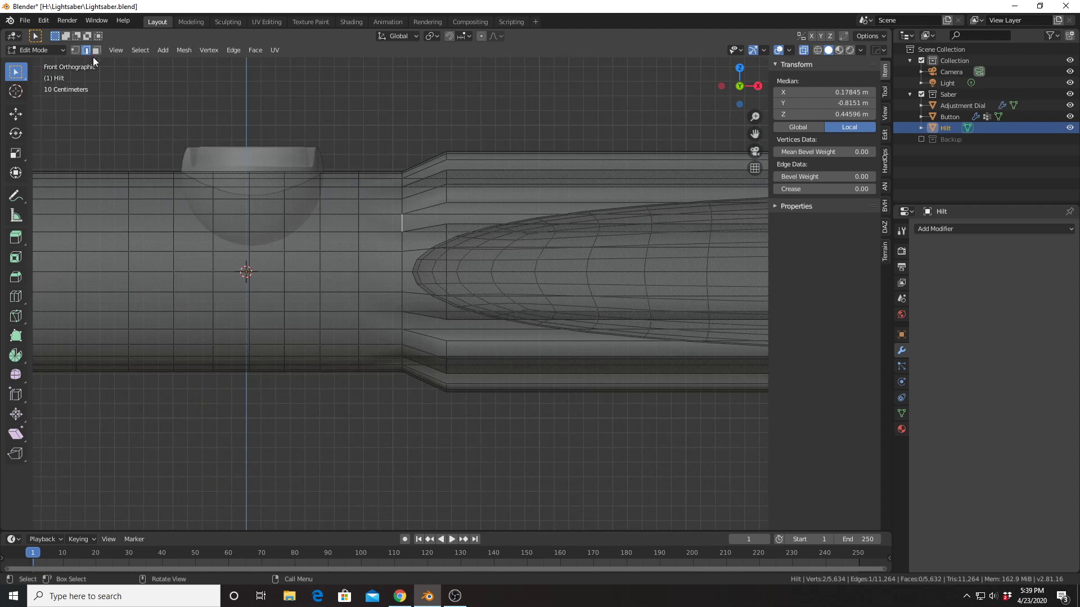
click(76, 50)
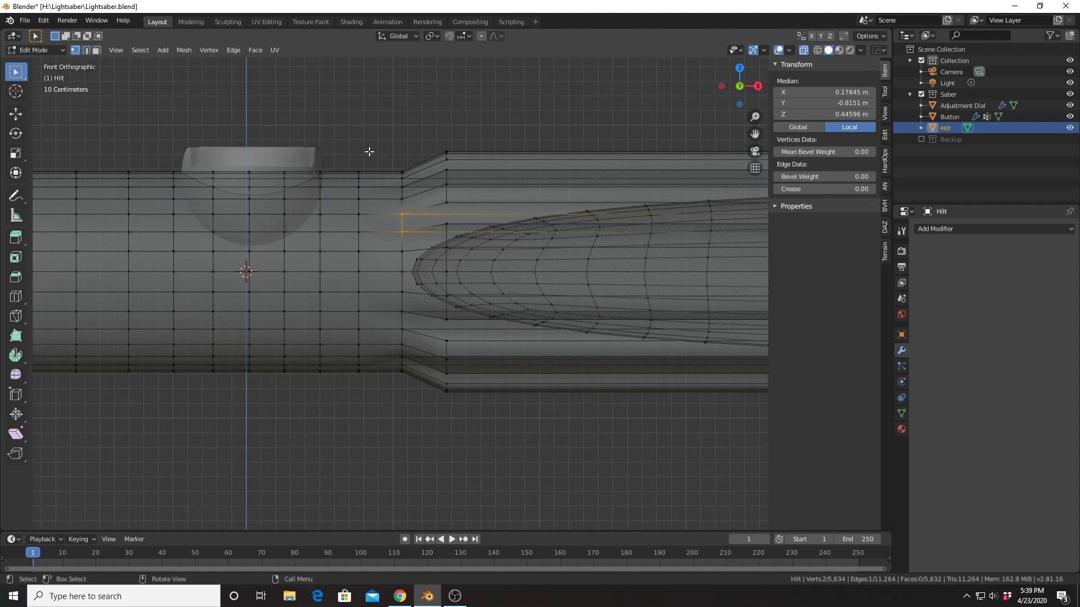
click(388, 120)
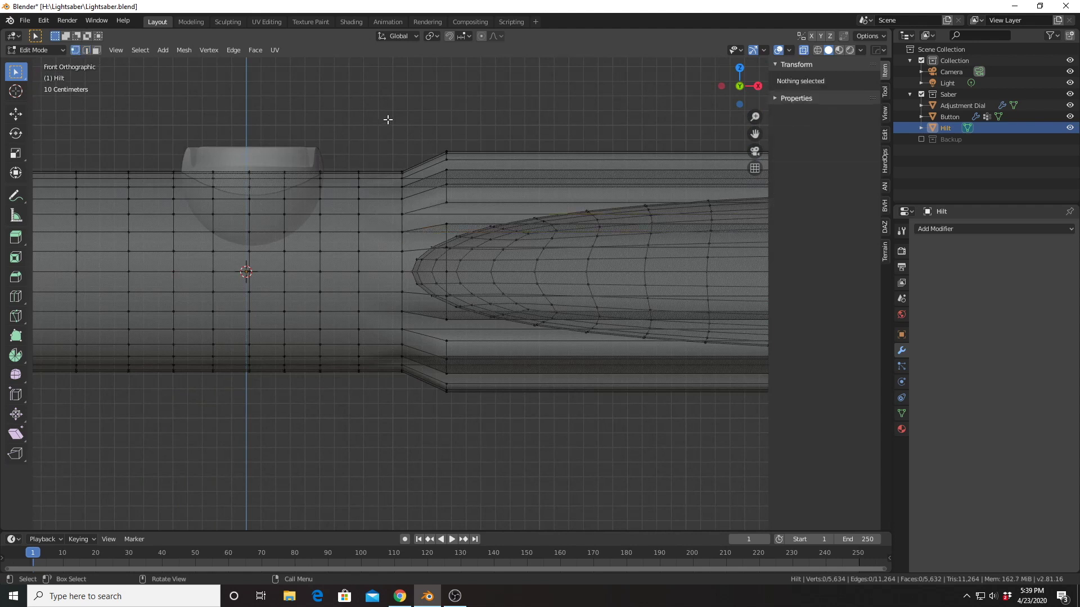
key(b)
drag(388, 120, 413, 402)
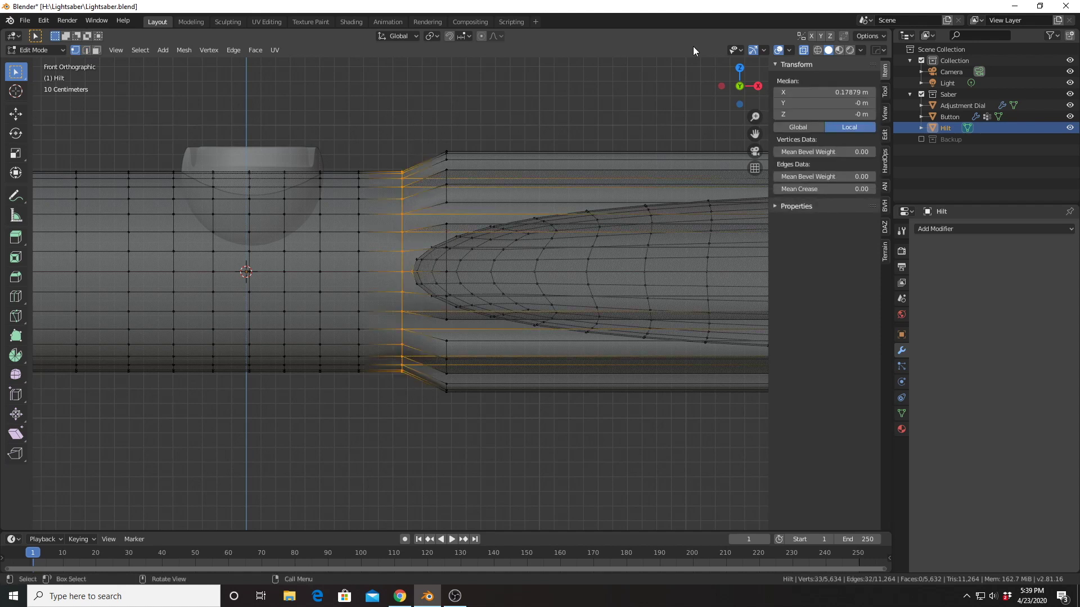
click(801, 51)
scroll(477, 140, up, 2)
key(shift+e)
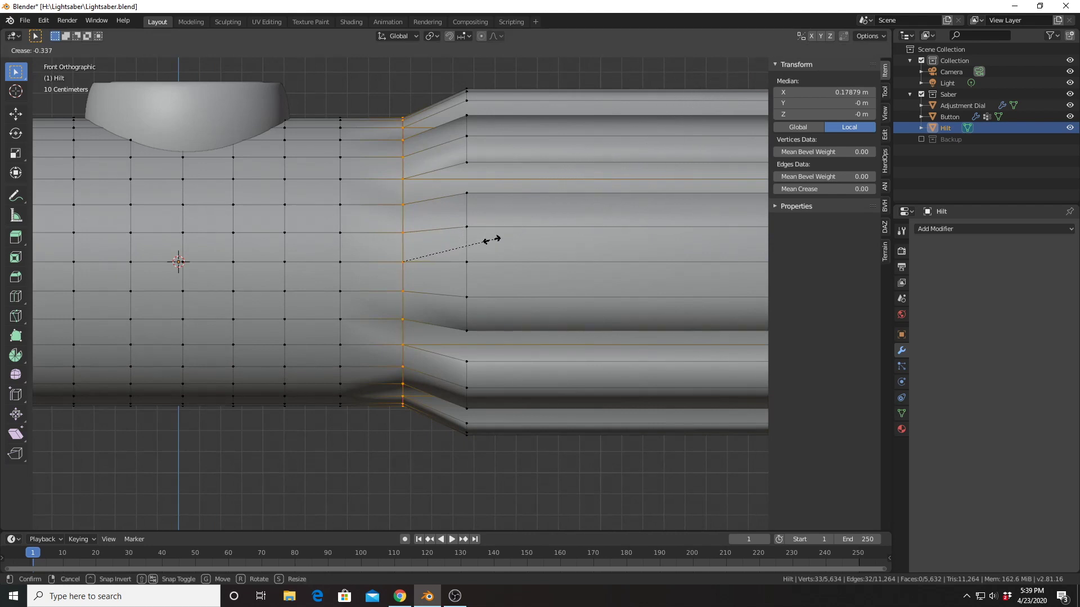
right_click(79, 63)
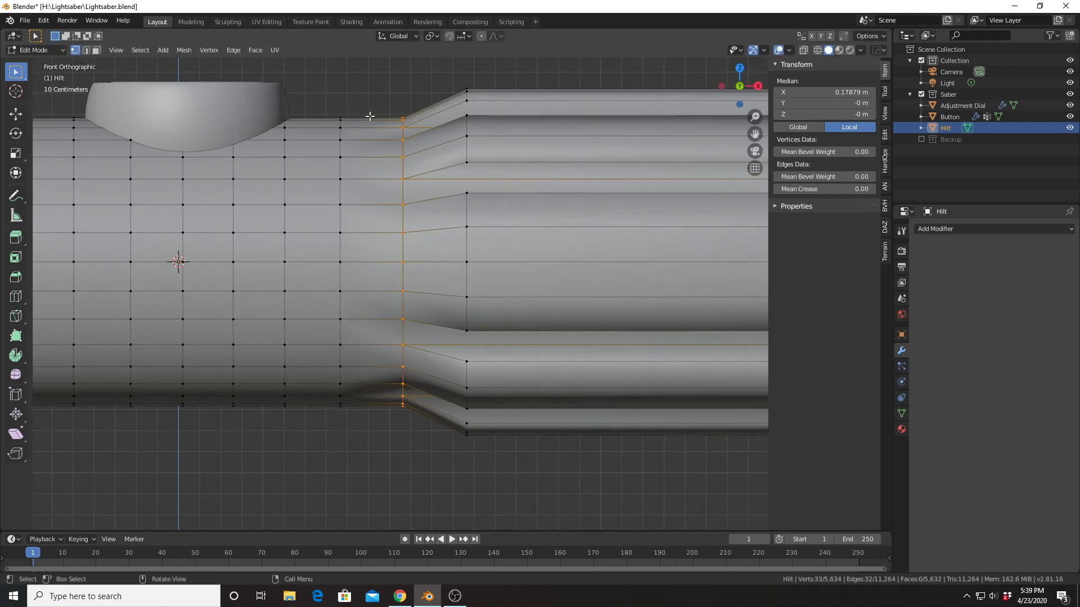
Add a loop cut around the hilt between button and grip, sliding it tight against the grip's sloped end.
key(ctrl+r)
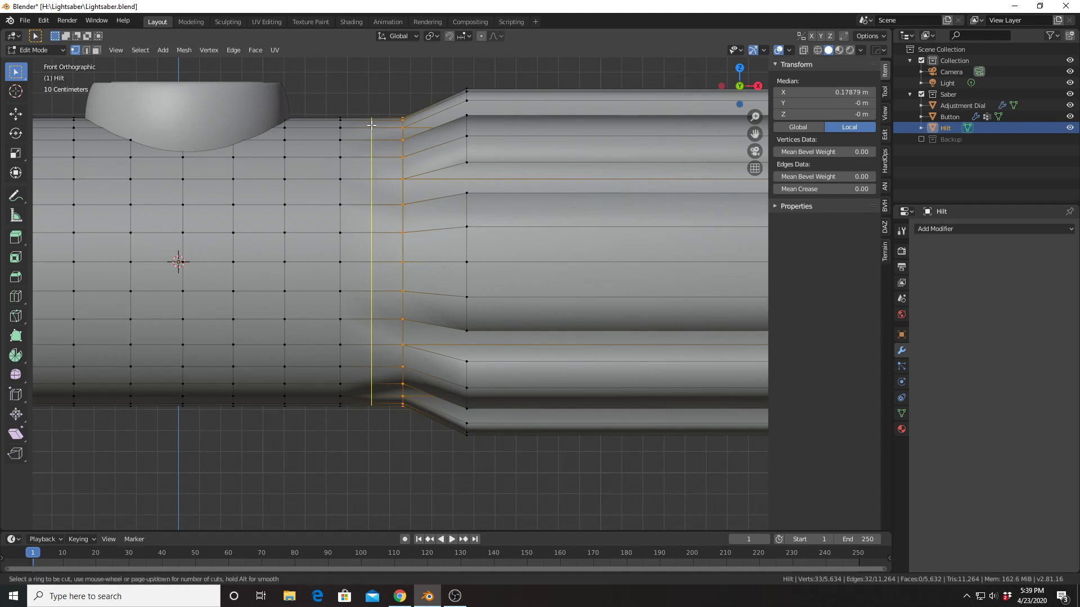
click(373, 122)
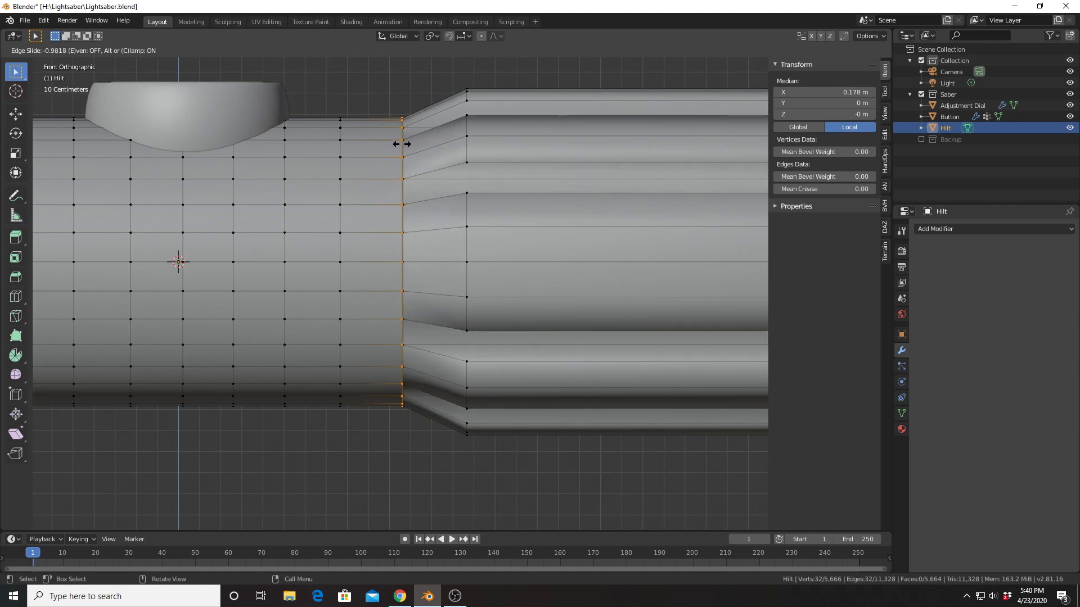
click(402, 143)
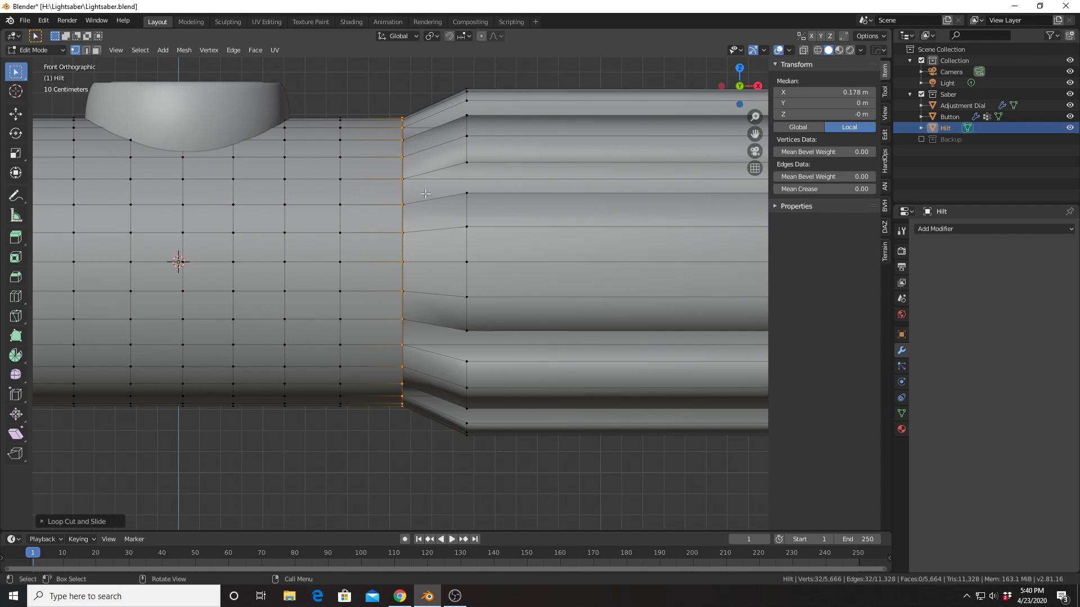
Add a loop cut between grip and adjustment dial, slid tight against the grip's sloped end, and check the hilt in Object Mode.
shift+middle_drag(573, 244, 648, 235)
scroll(674, 193, up, 3)
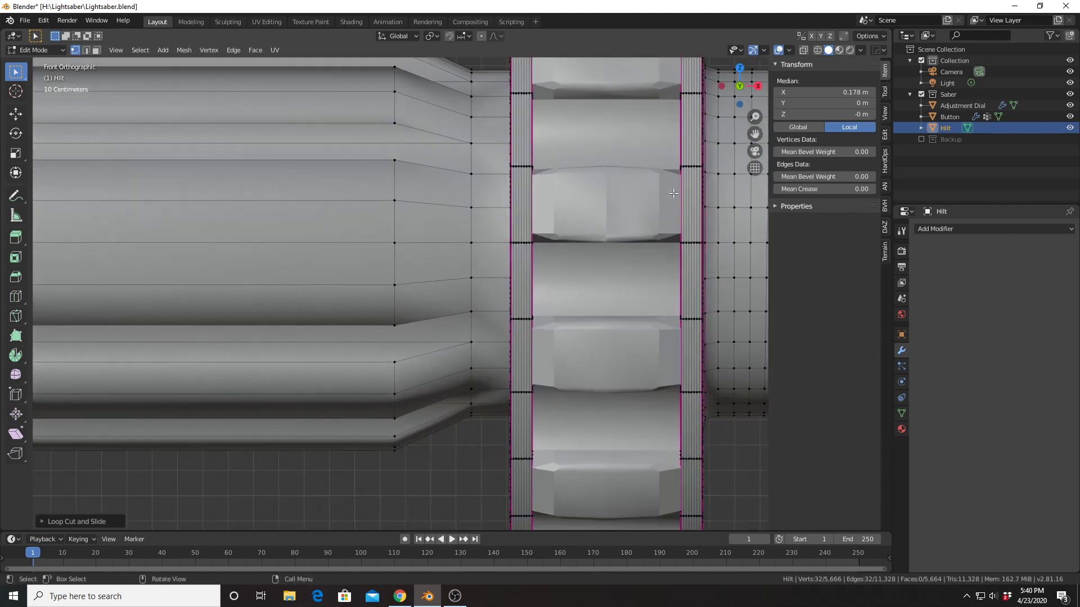
scroll(670, 171, down, 1)
scroll(512, 178, down, 1)
key(ctrl+r)
click(489, 147)
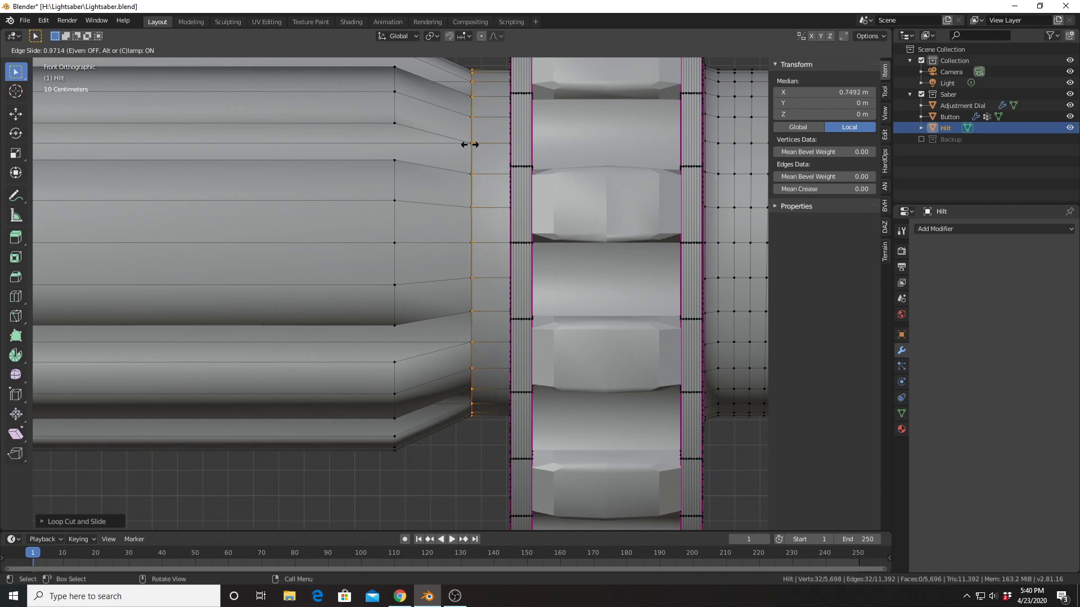
click(470, 144)
middle_drag(469, 145, 533, 197)
key(Tab)
scroll(495, 146, down, 3)
key(Tab)
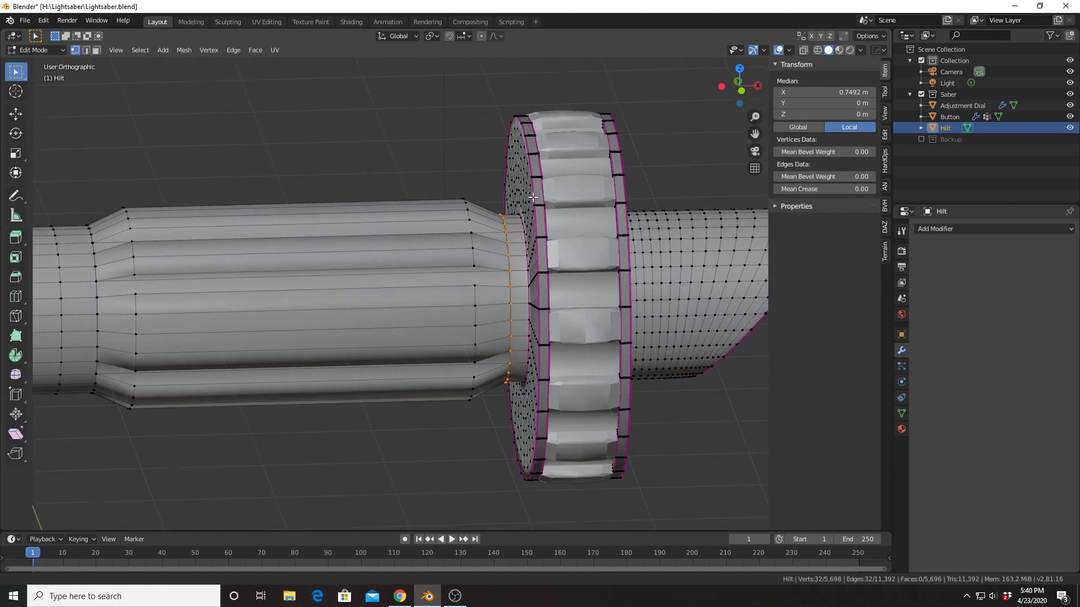
Switch the viewport lighting to MatCap and inspect the grip's shading in Object Mode.
key(KP_1)
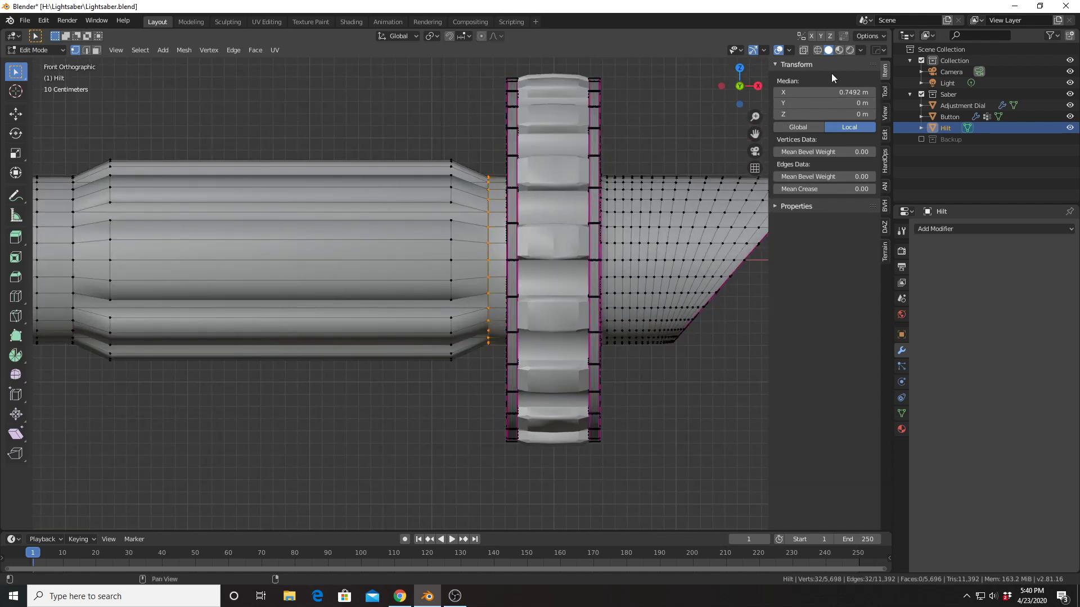
click(860, 50)
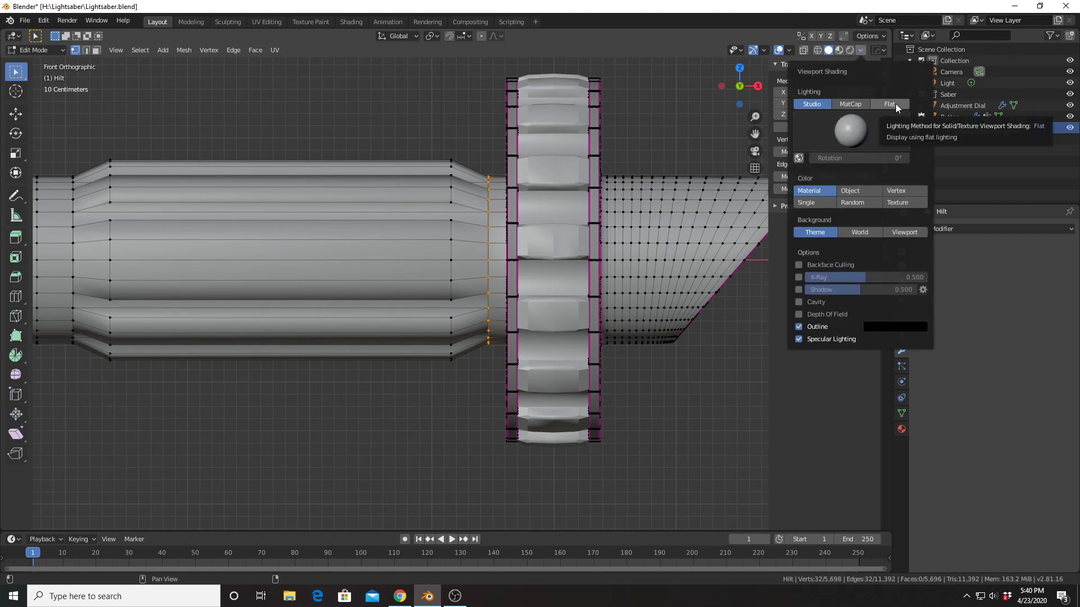
click(851, 104)
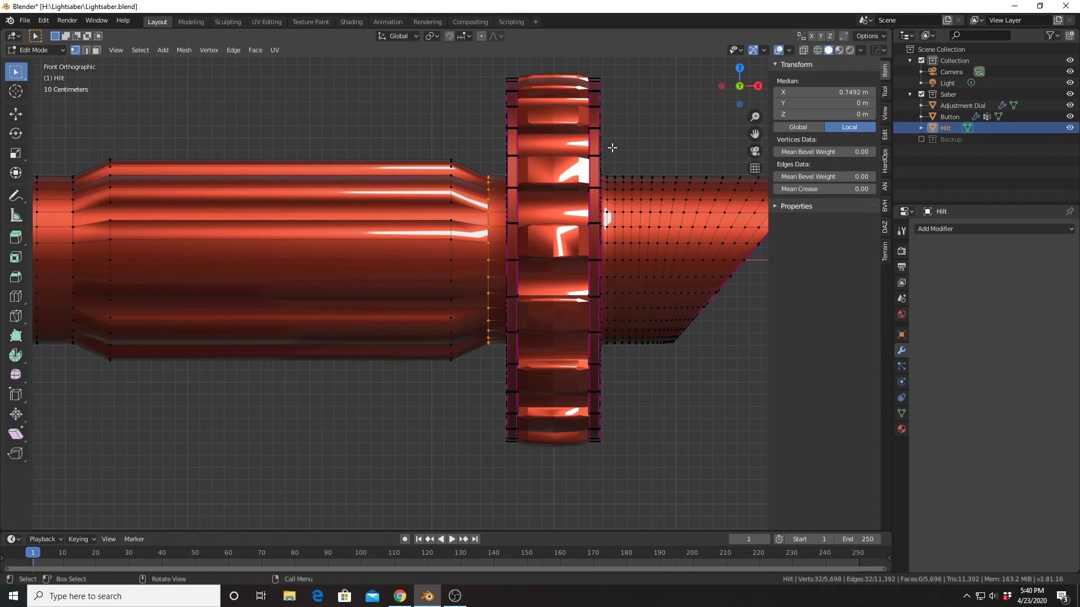
key(Tab)
middle_drag(612, 145, 683, 172)
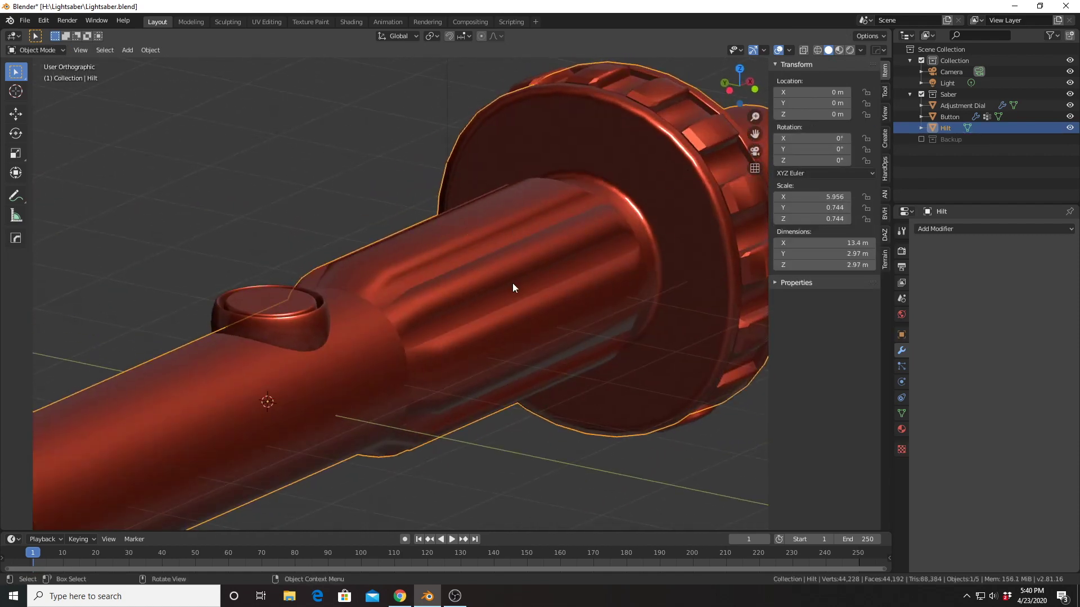
middle_drag(549, 272, 610, 232)
key(Tab)
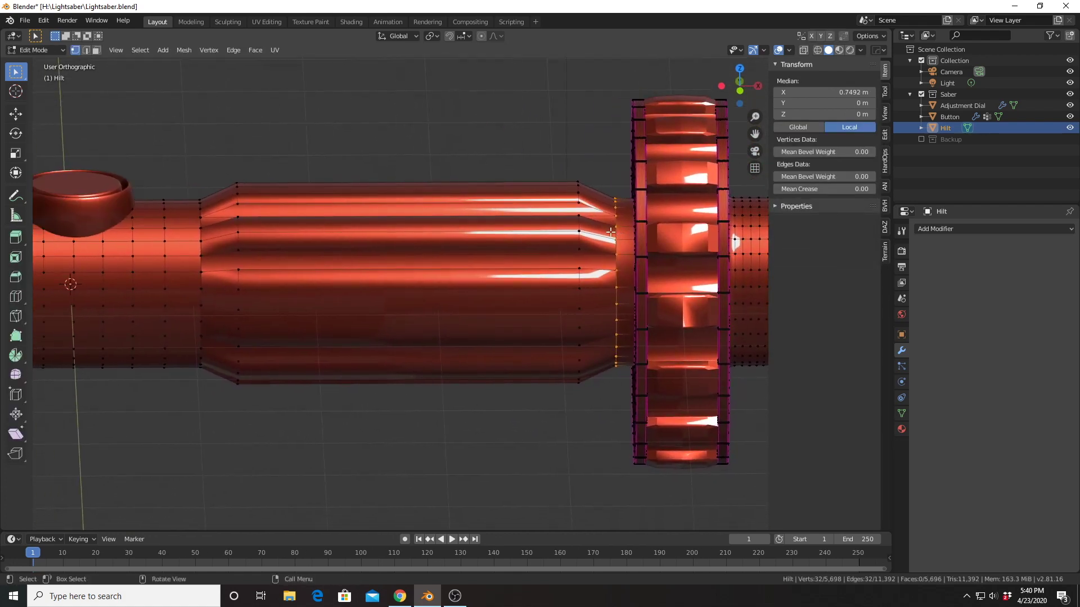
Switch the viewport lighting from MatCap to Studio while keeping the hilt in Edit Mode.
scroll(611, 232, up, 1)
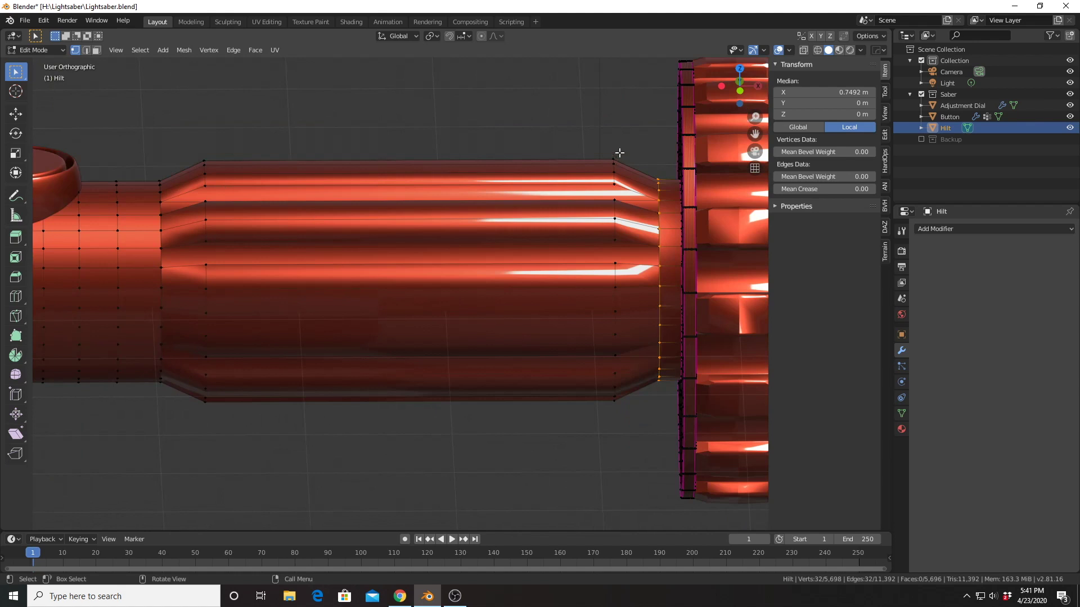
click(861, 50)
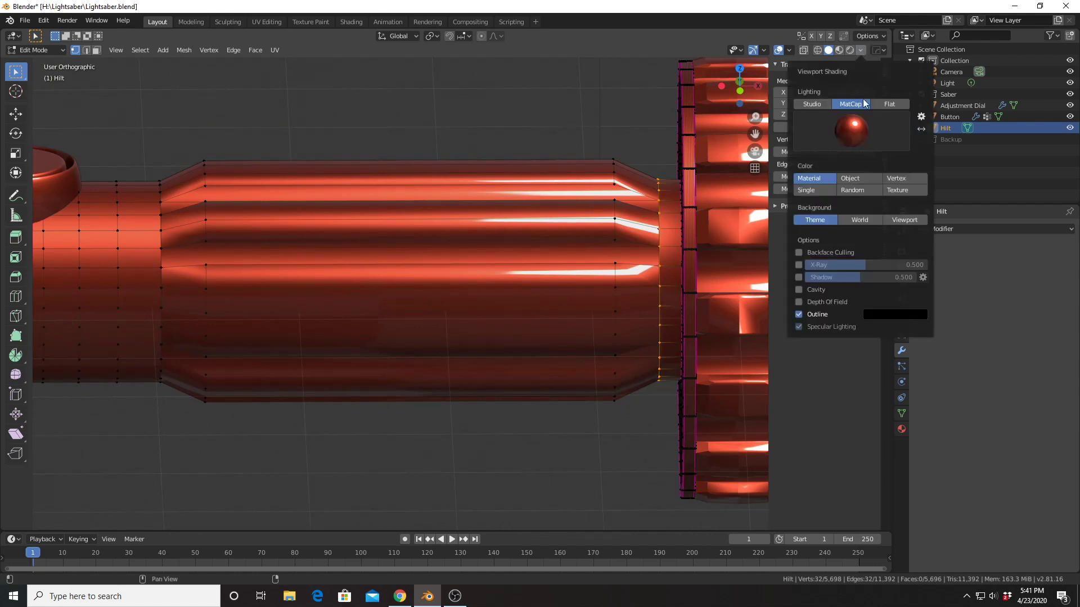
click(811, 104)
scroll(539, 216, down, 1)
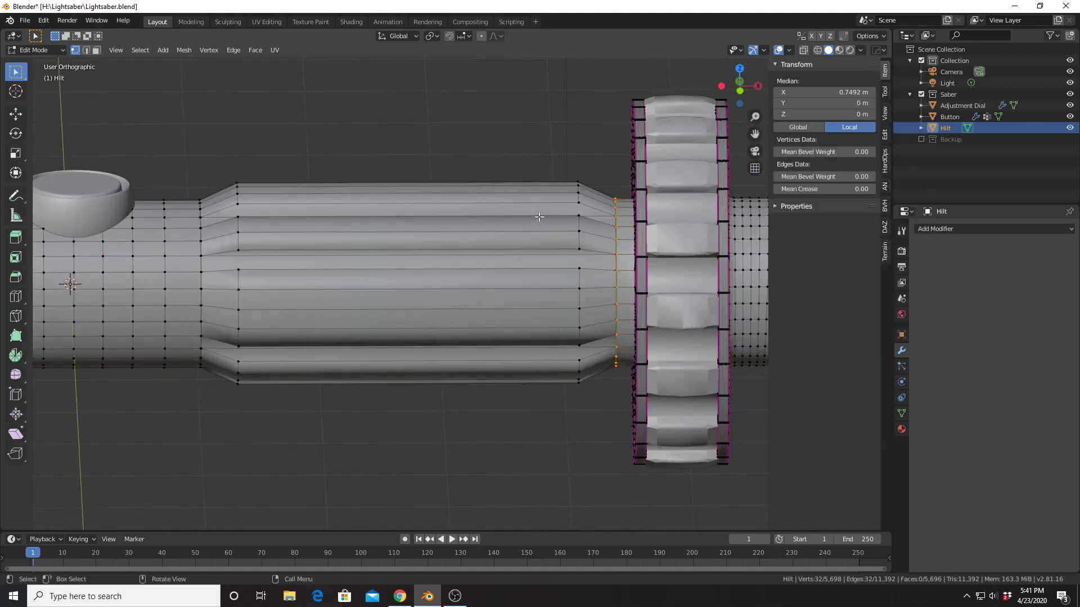
Select all grip vertices between the button and the adjustment dial through the mesh, using X-ray in front view.
key(KP_1)
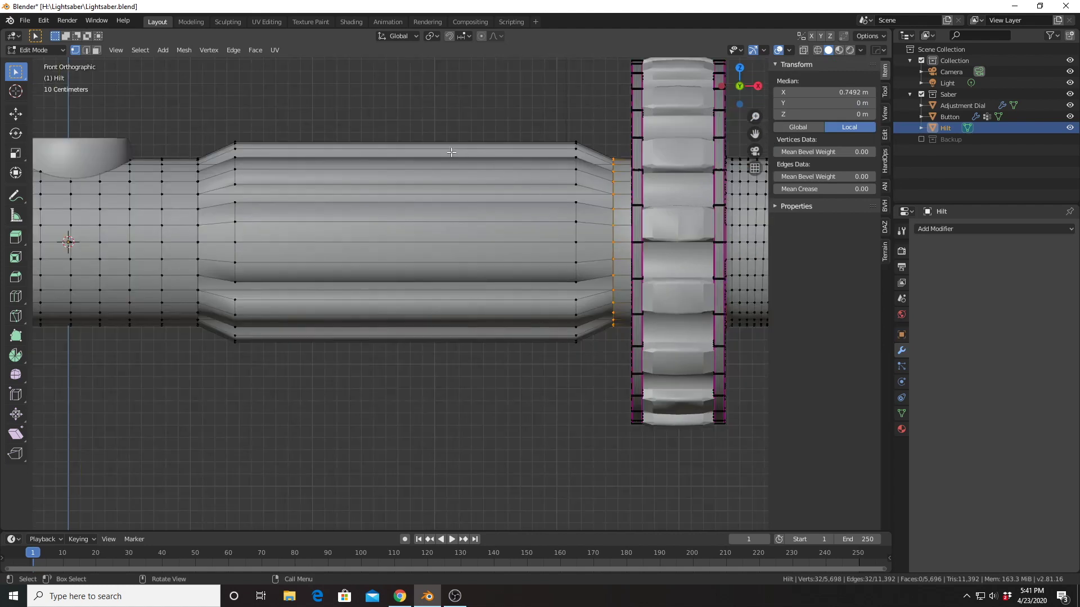
scroll(444, 157, down, 3)
scroll(444, 157, up, 2)
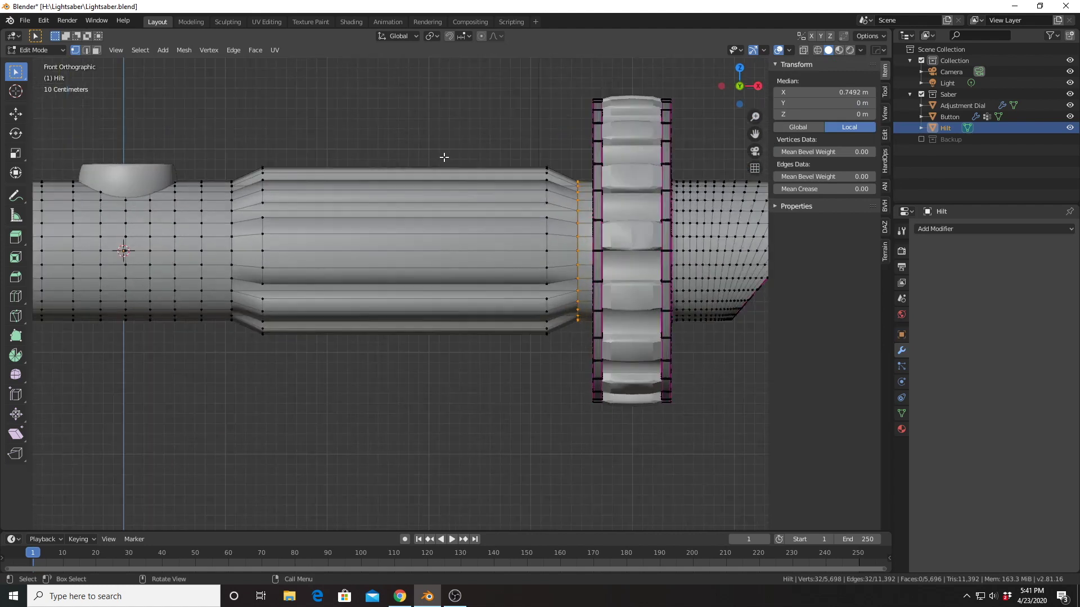
click(804, 50)
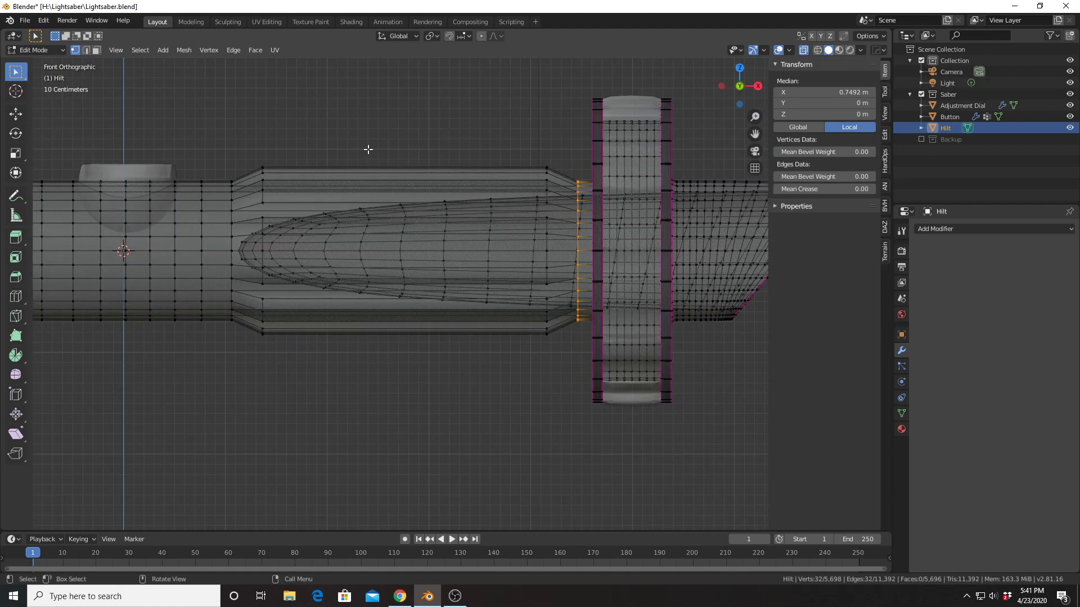
scroll(413, 163, up, 1)
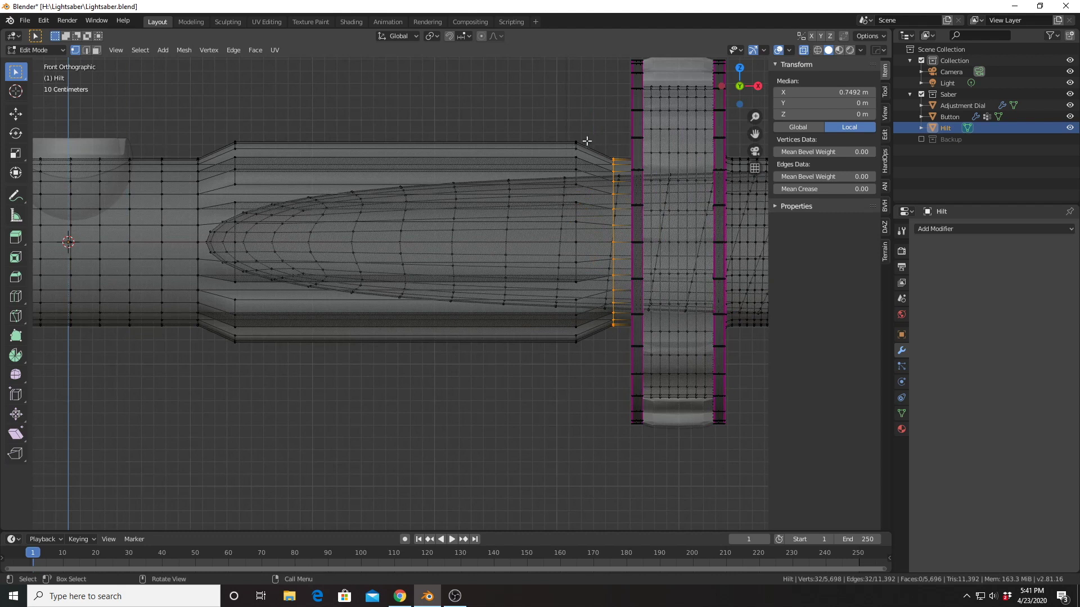
key(b)
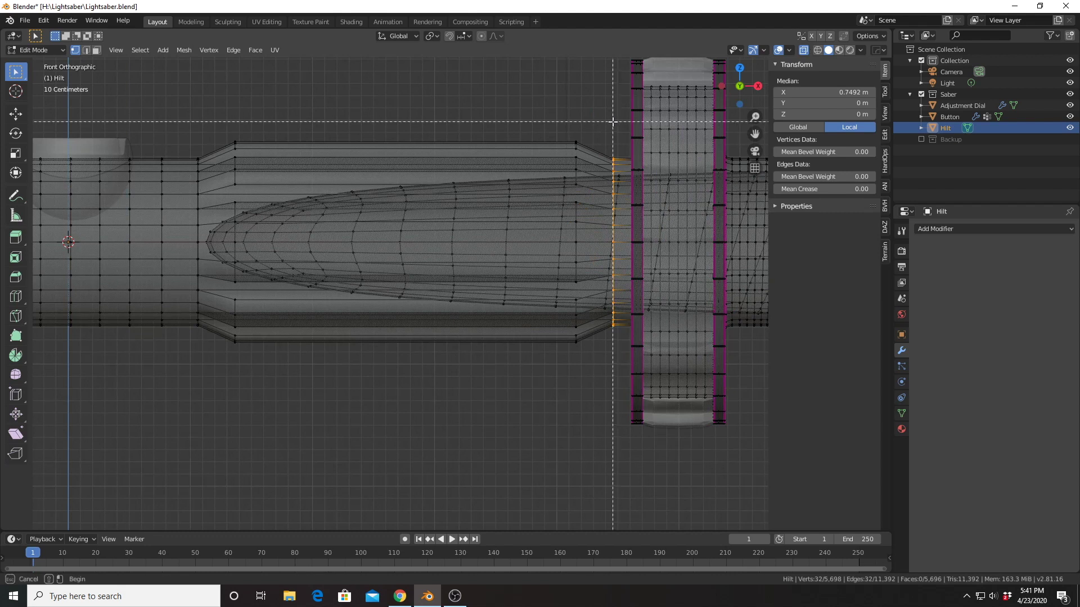
drag(616, 127, 193, 380)
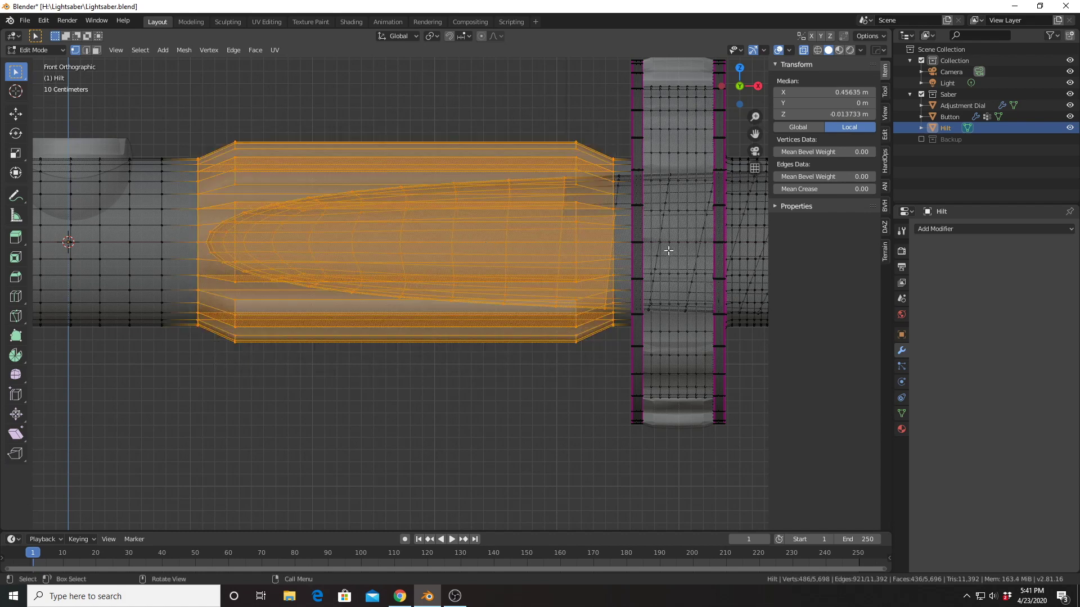
Create a vertex group named Ridges from the selected grip vertices and verify it by deselecting and reselecting the group.
click(902, 412)
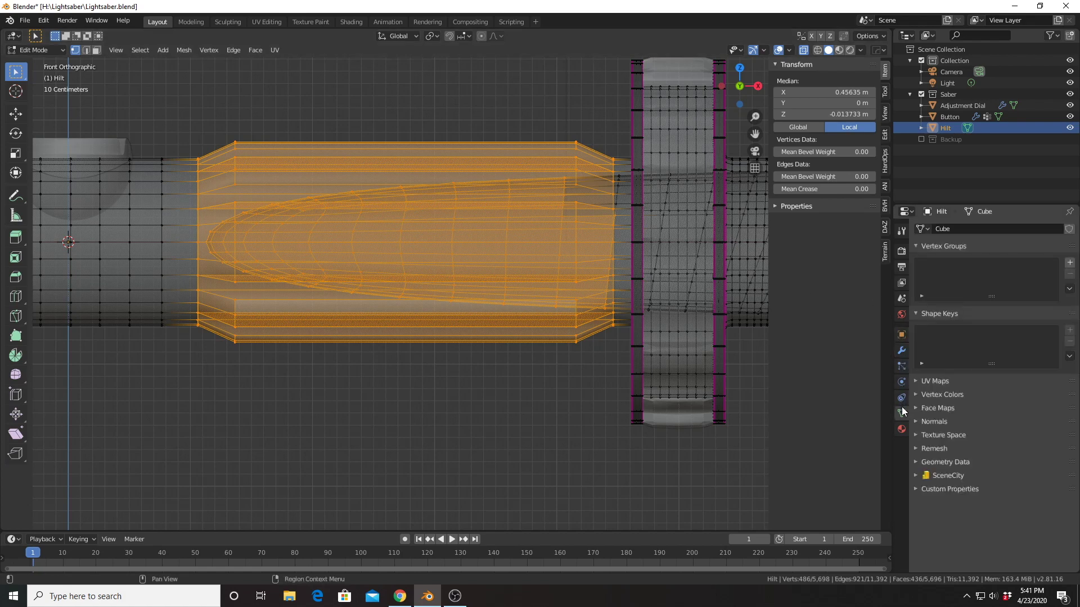
click(1070, 262)
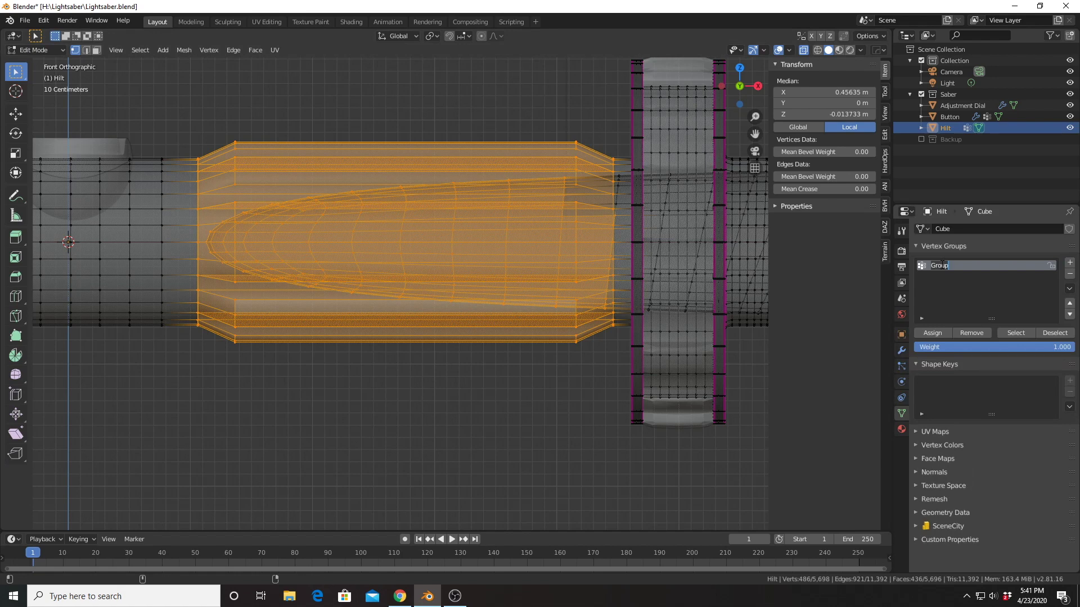
text(Ridges)
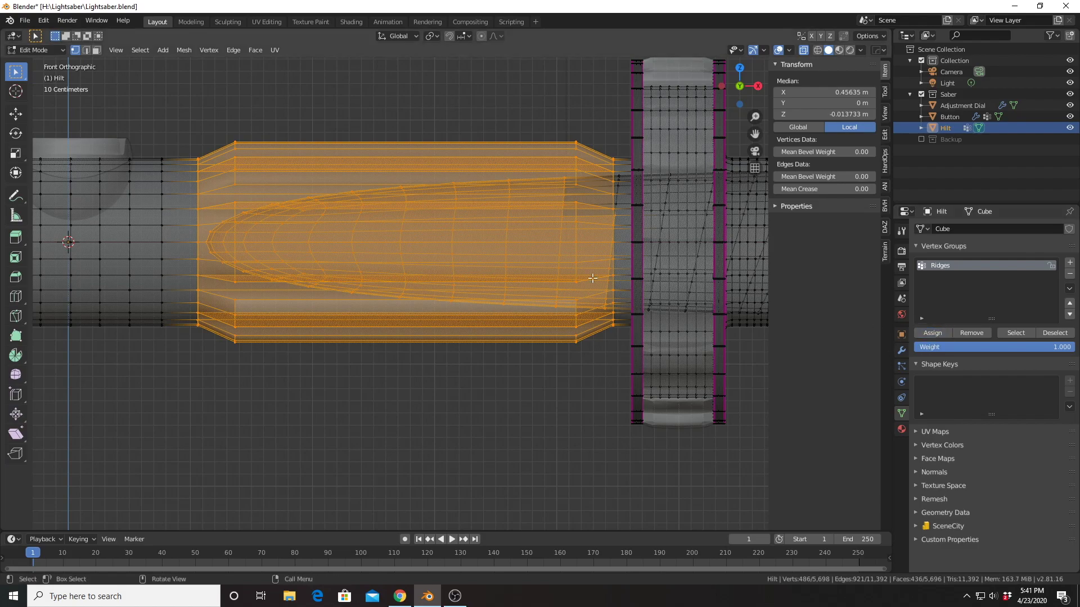
middle_drag(427, 251, 528, 279)
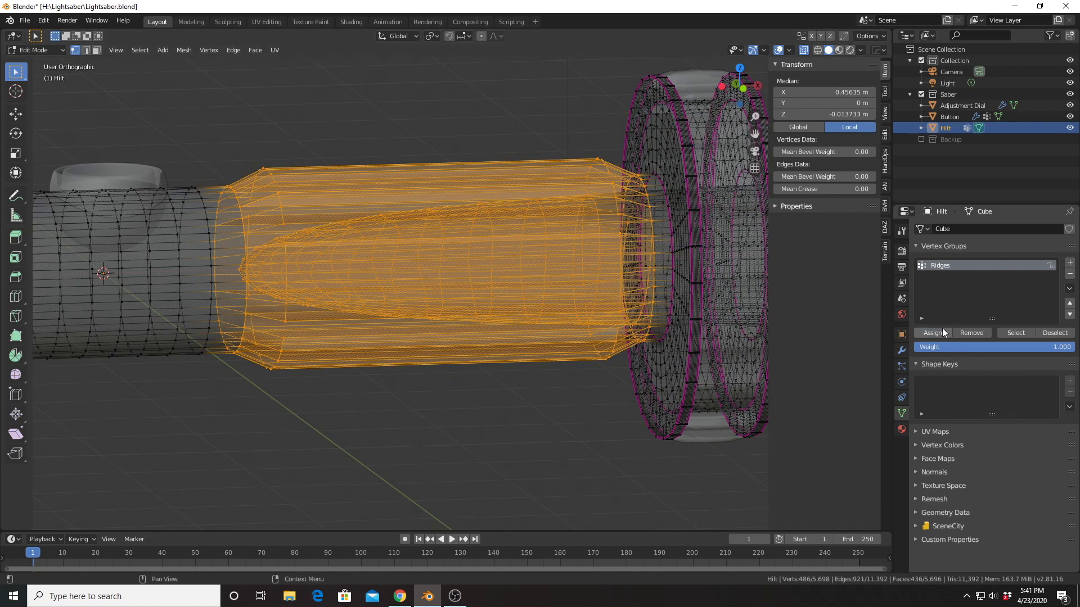
click(1054, 332)
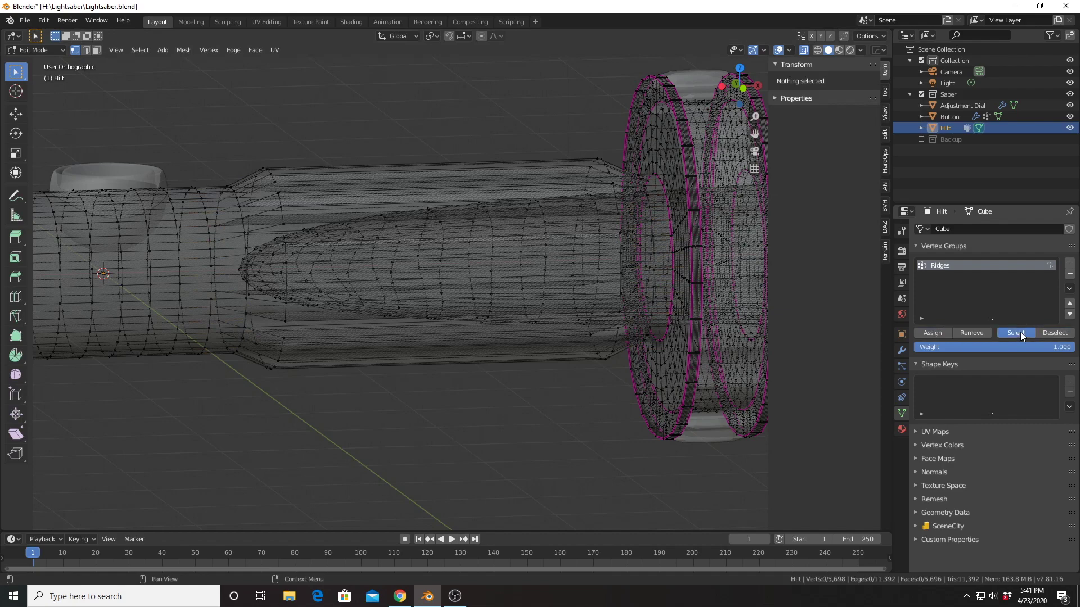
click(1020, 333)
middle_drag(597, 268, 579, 255)
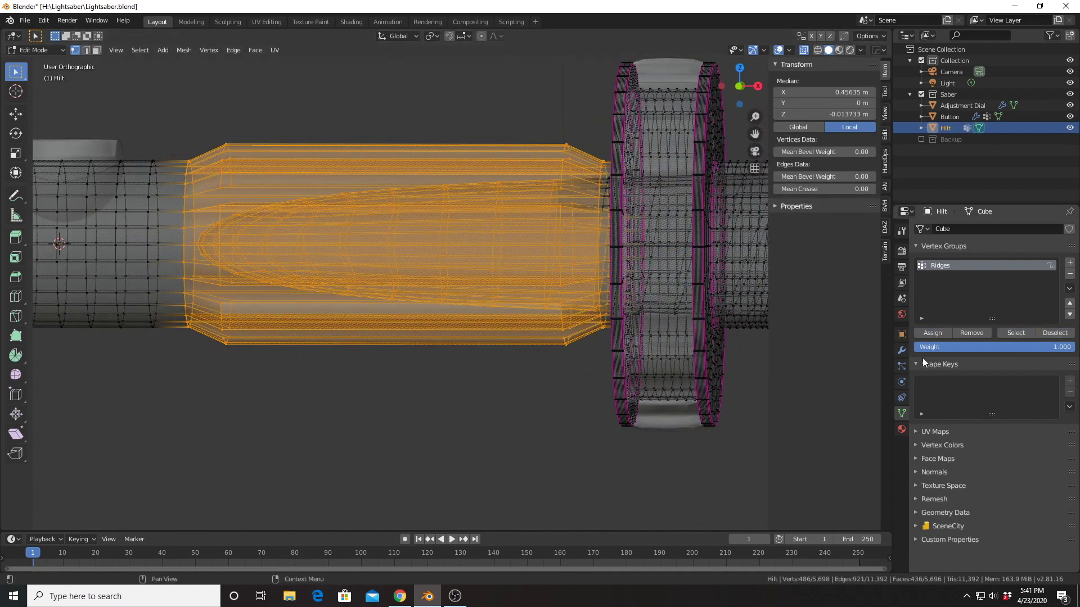
Add a Bevel modifier to the hilt and show it in Object Mode with X-ray off.
click(901, 351)
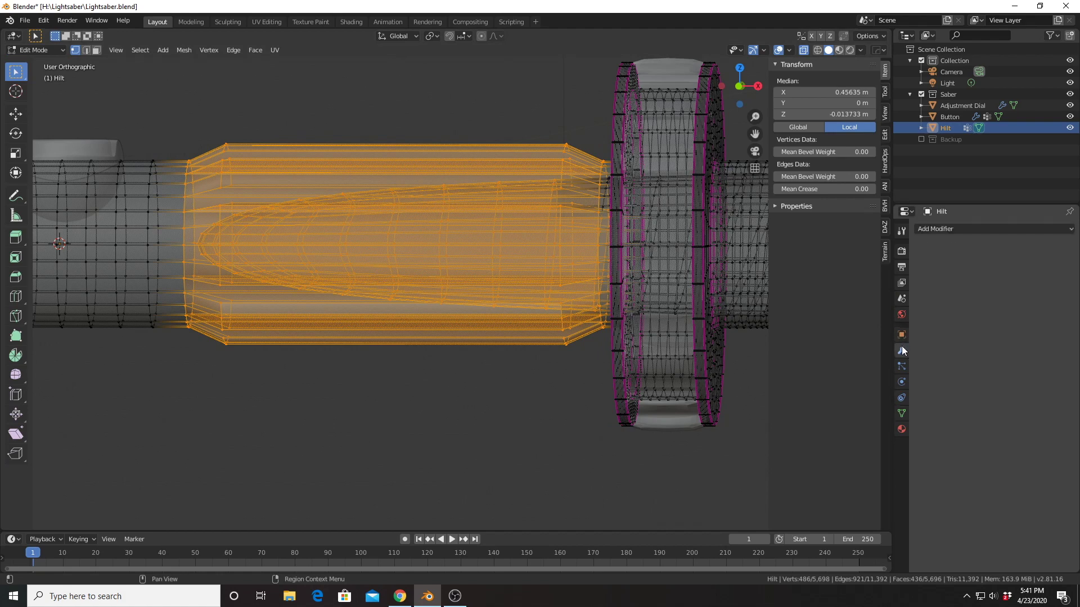
click(963, 230)
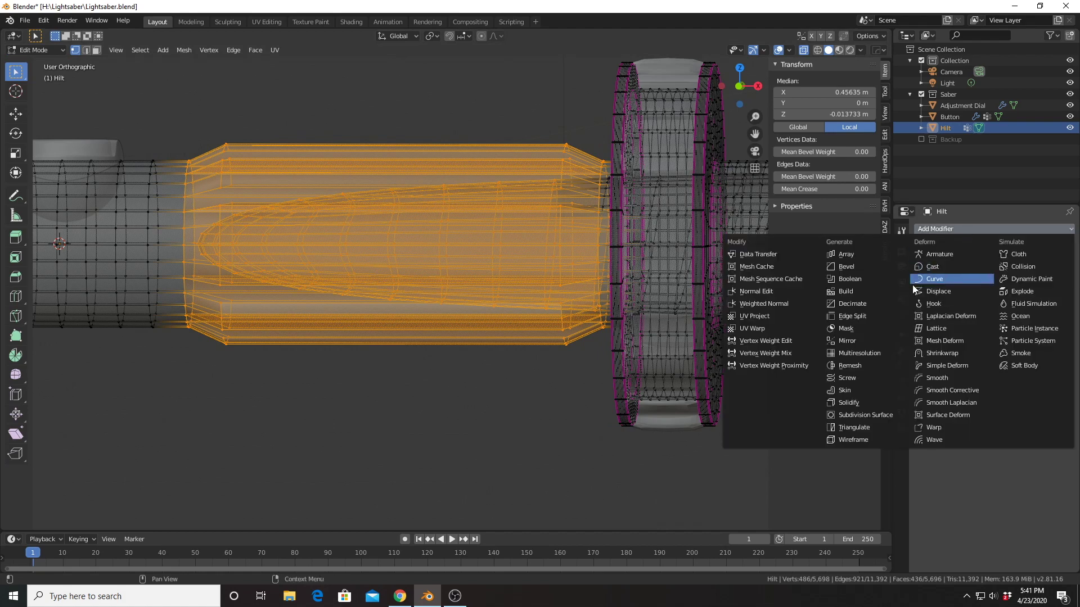
click(874, 266)
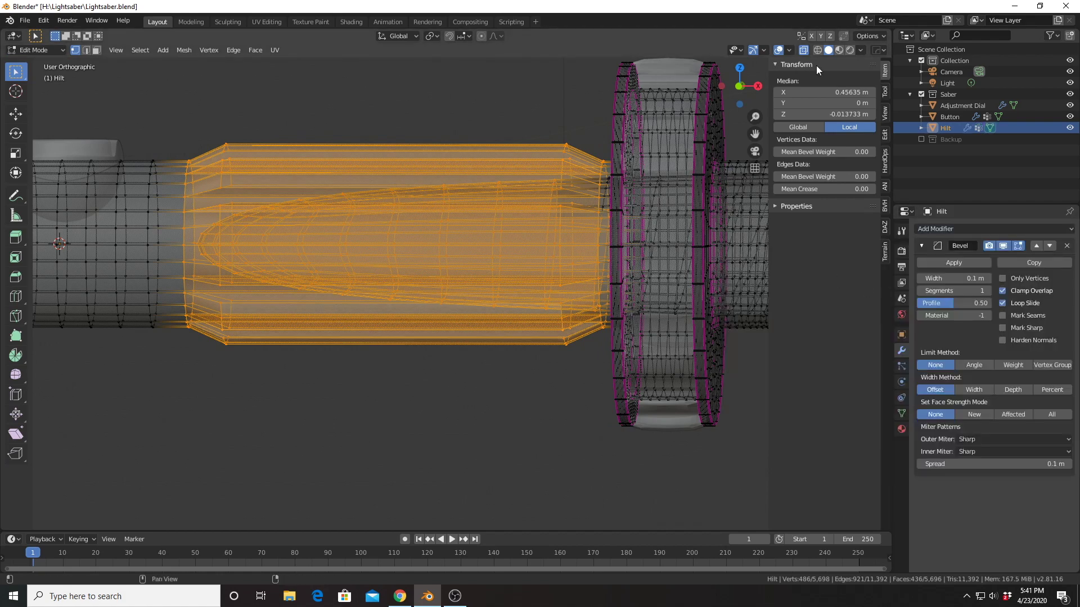
key(Tab)
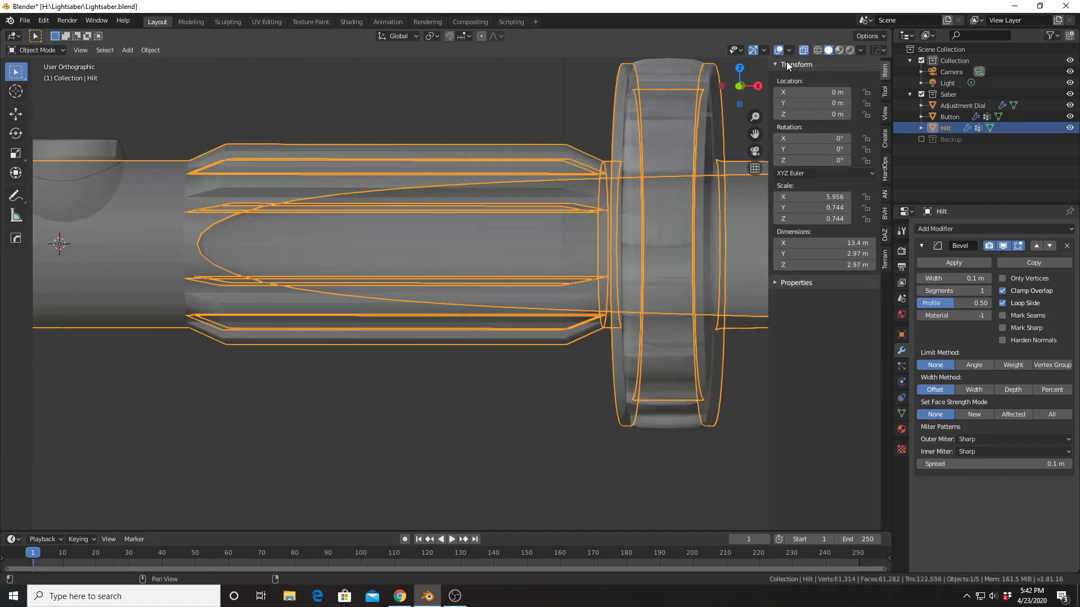
click(804, 51)
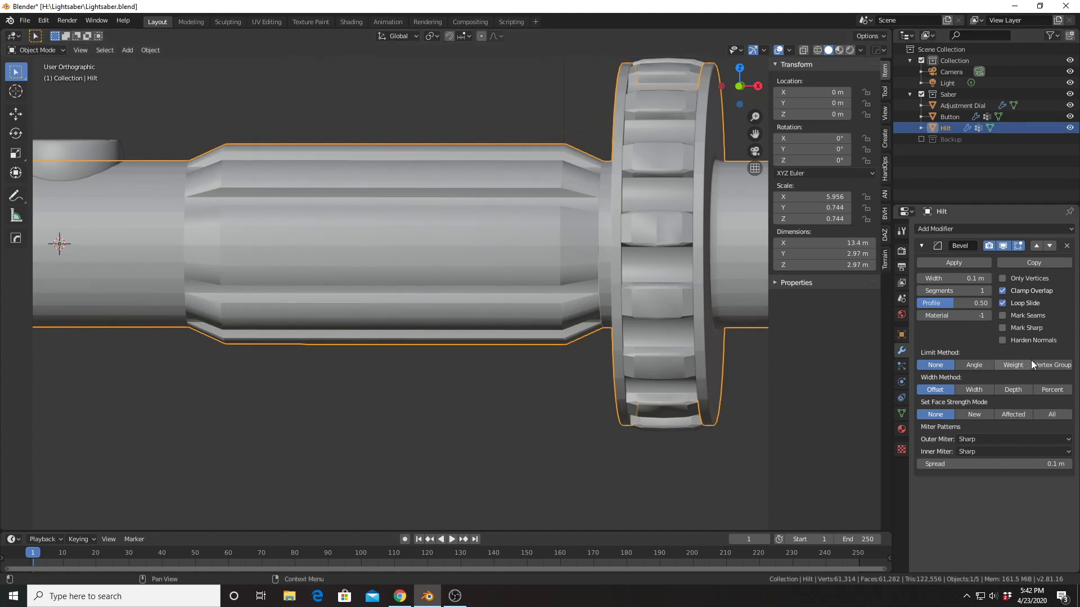
Limit the hilt's Bevel modifier to the Ridges vertex group.
click(1046, 364)
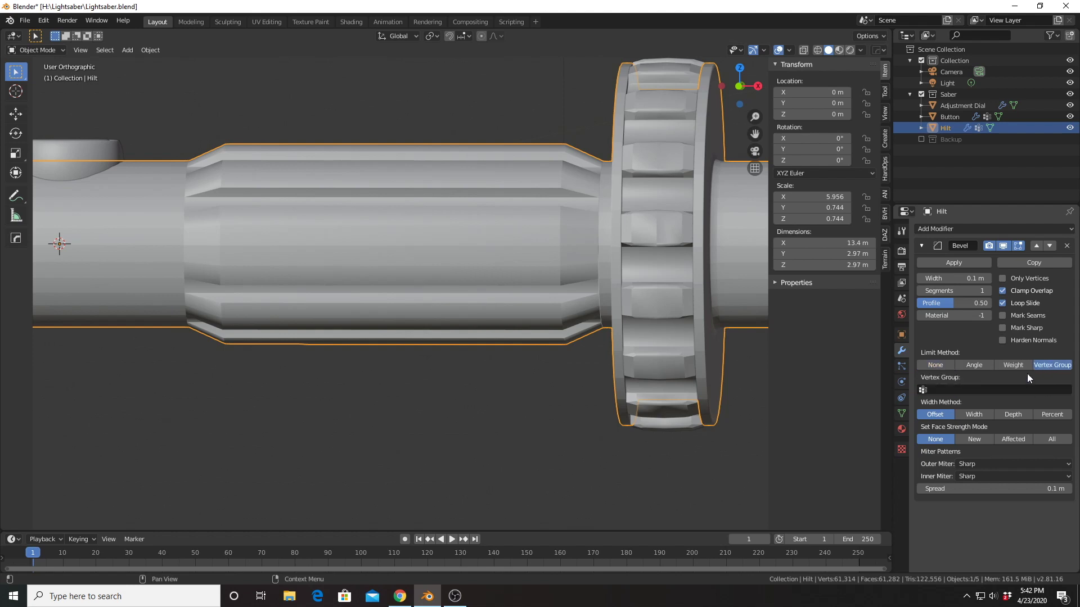
click(967, 390)
click(917, 406)
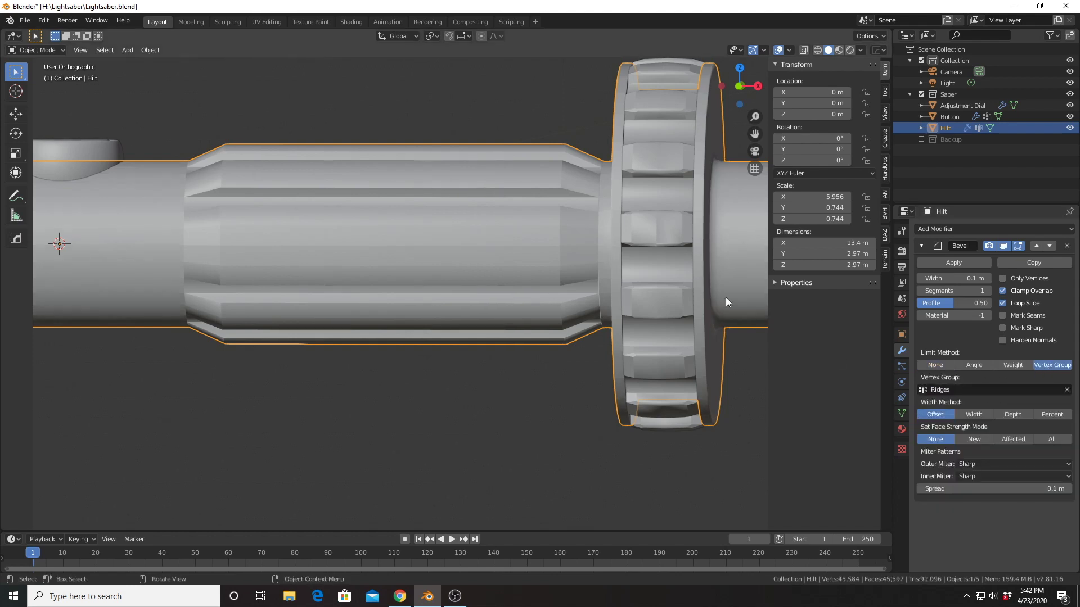
Set the viewport lighting to MatCap and examine the shading of the bevelled grip up close.
scroll(524, 190, down, 3)
middle_drag(524, 190, 718, 151)
click(859, 50)
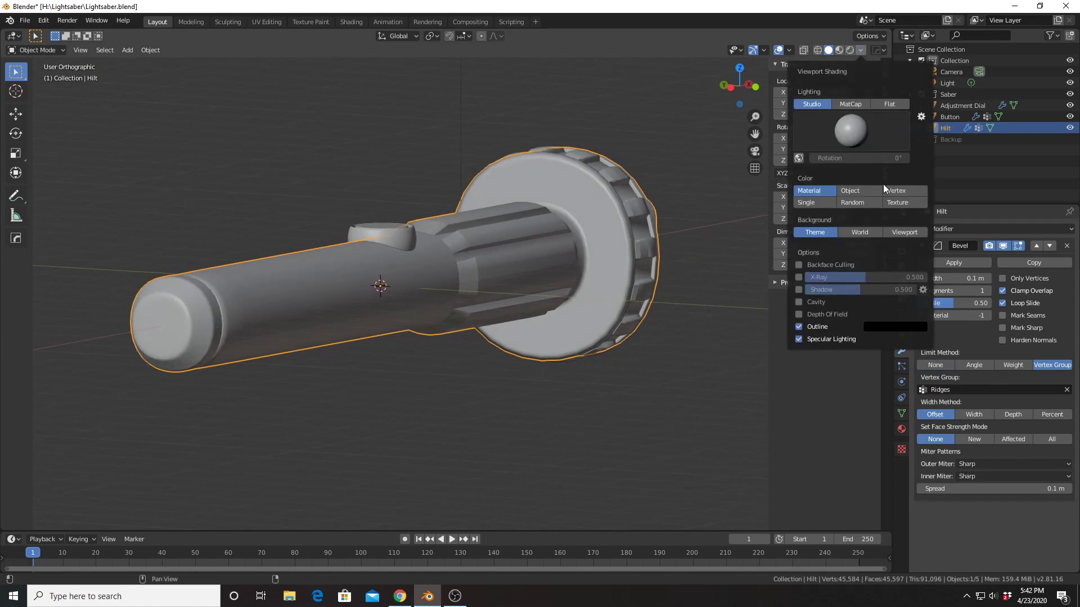
click(857, 105)
middle_drag(580, 251, 527, 302)
scroll(527, 301, up, 4)
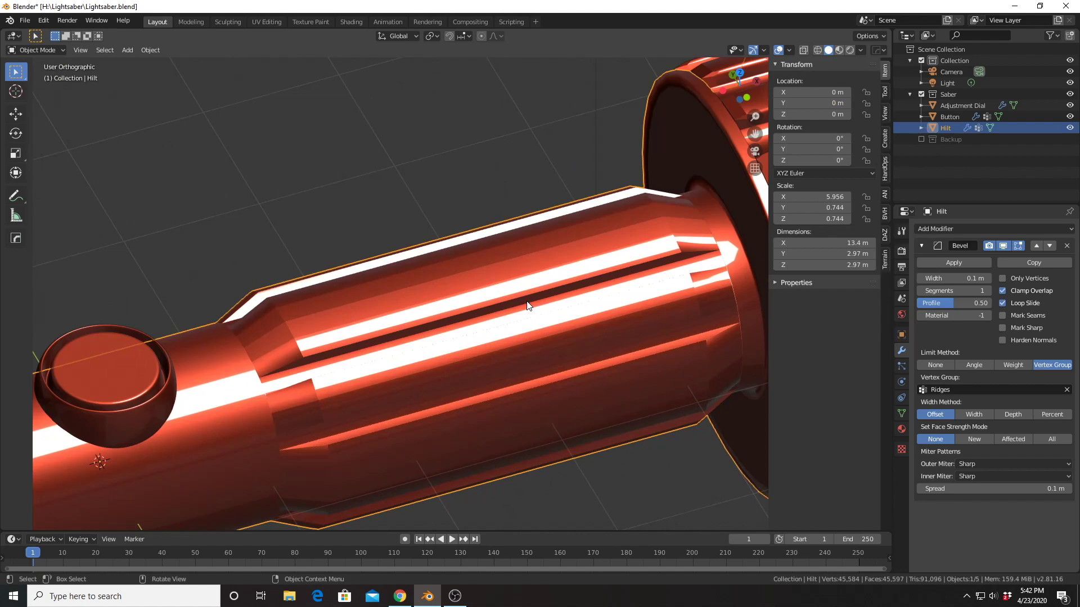
right_click(501, 271)
click(500, 271)
middle_drag(489, 292, 423, 320)
middle_drag(257, 336, 284, 241)
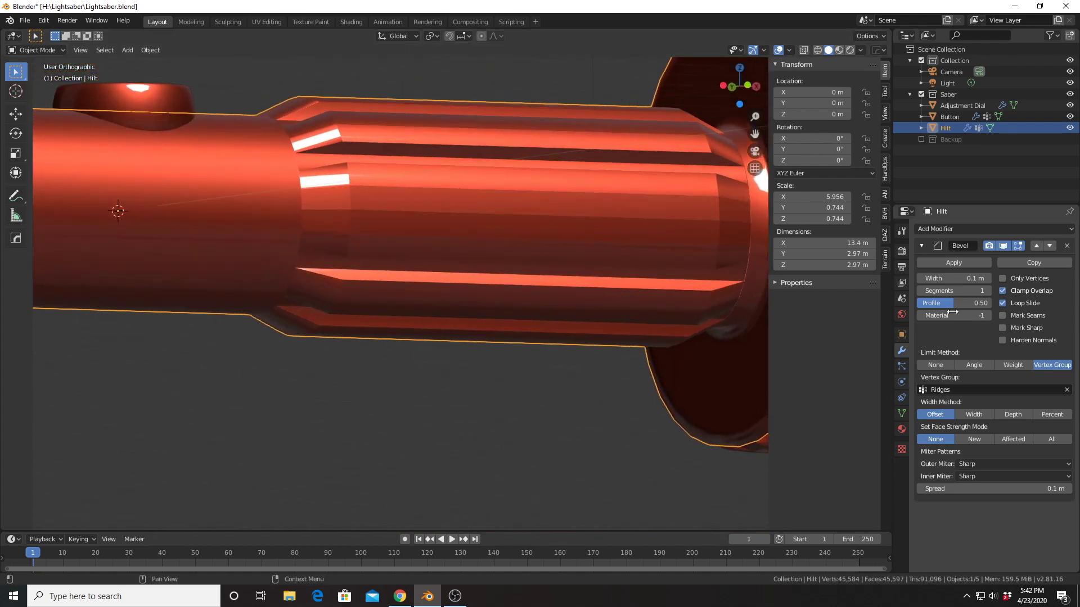
Set the hilt's Bevel modifier to 6 segments with a profile of 0.17.
click(987, 290)
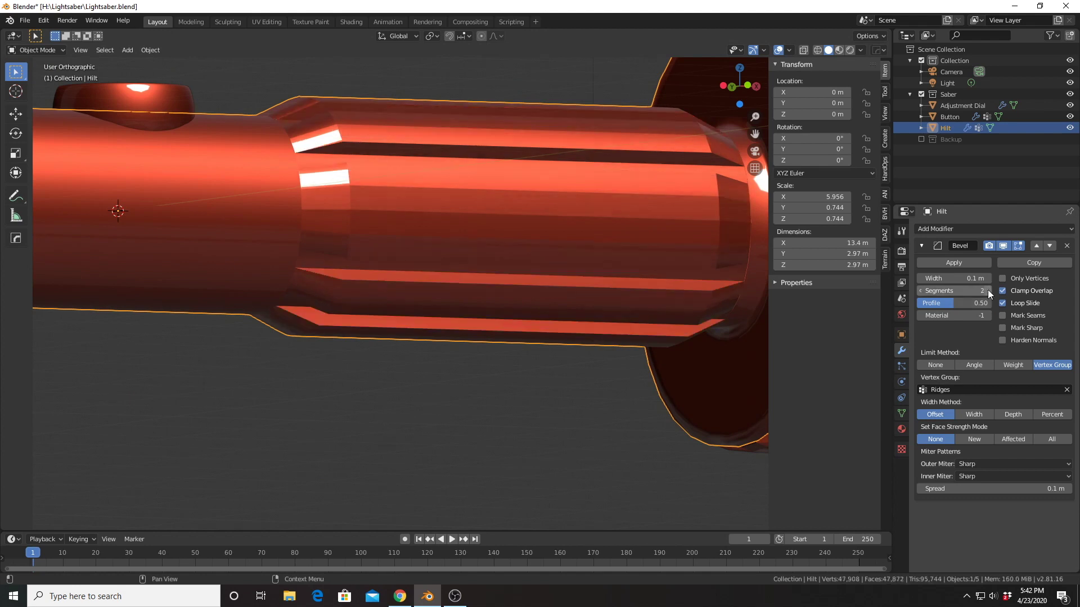
click(987, 290)
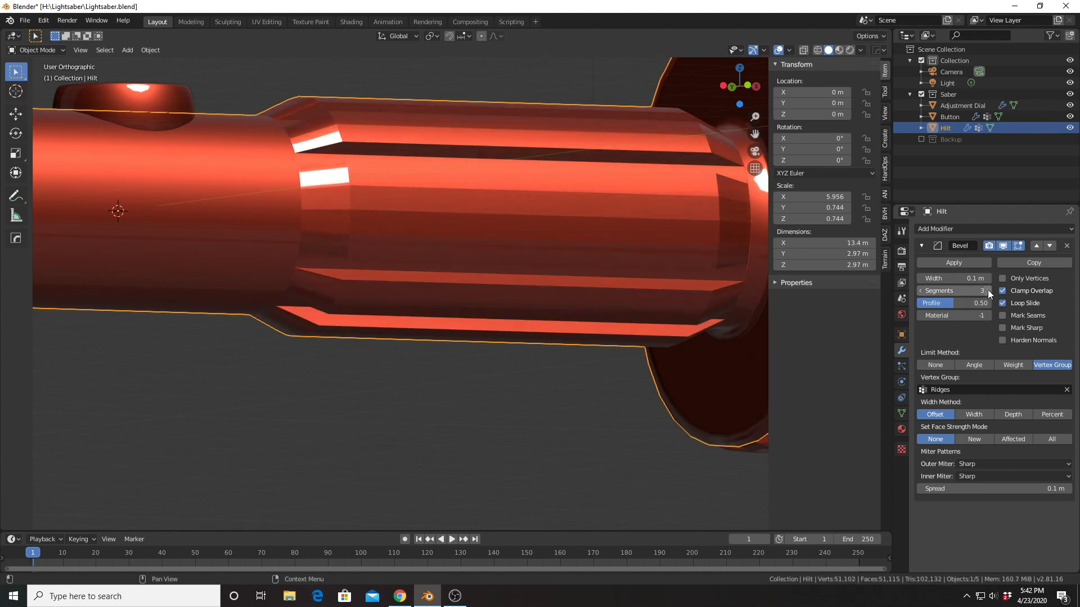
click(920, 291)
mouse_move(954, 279)
mouse_down()
mouse_move(922, 278)
mouse_move(967, 278)
mouse_move(961, 304)
mouse_move(993, 305)
mouse_move(930, 305)
mouse_up()
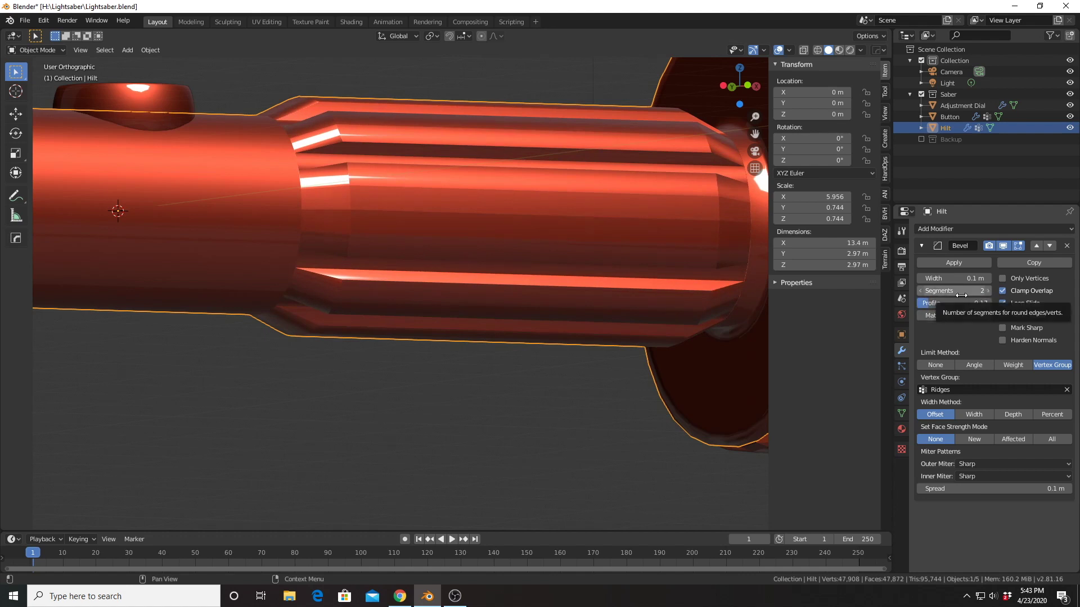
mouse_move(954, 295)
mouse_down()
mouse_move(969, 294)
mouse_move(952, 293)
mouse_up()
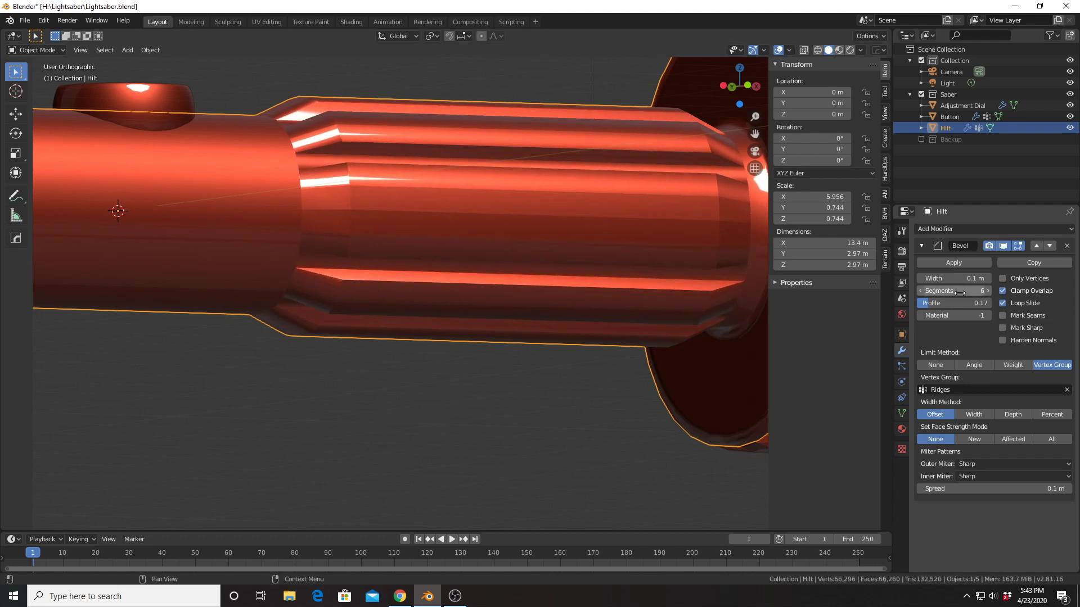
Inspect the bevelled grip and the whole hilt from several angles, returning the viewport lighting to Studio.
scroll(667, 250, down, 3)
middle_drag(667, 251, 555, 248)
scroll(658, 253, down, 2)
scroll(658, 253, up, 2)
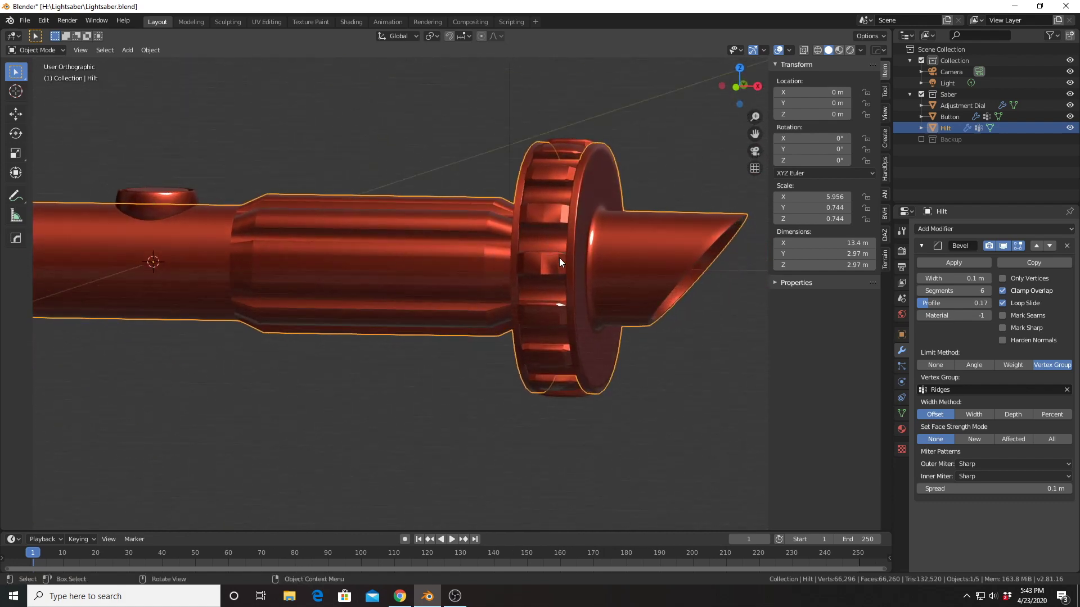
middle_drag(440, 241, 458, 260)
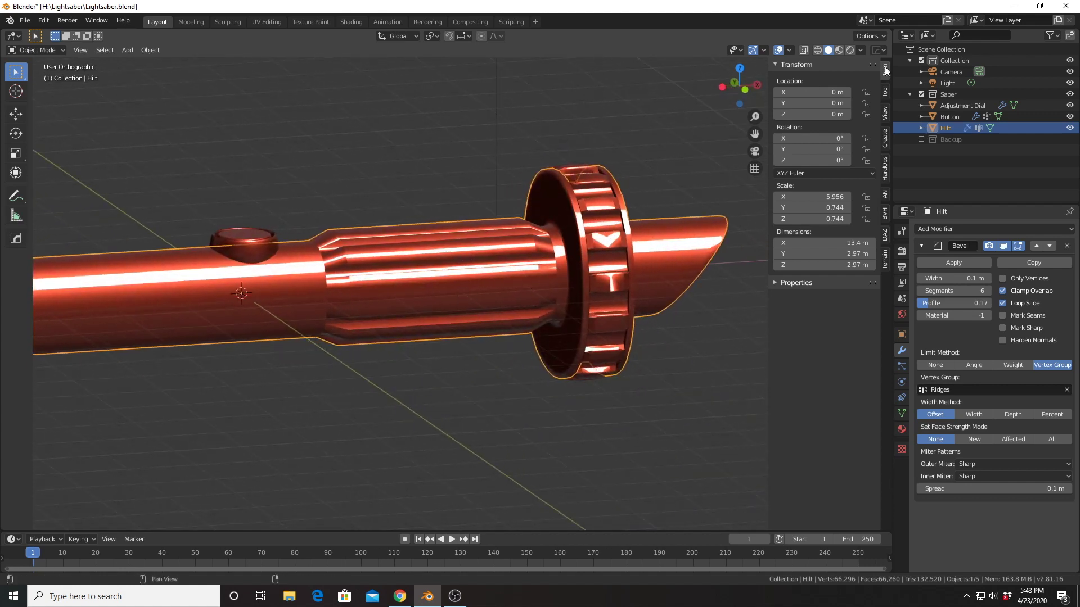
click(859, 50)
click(820, 102)
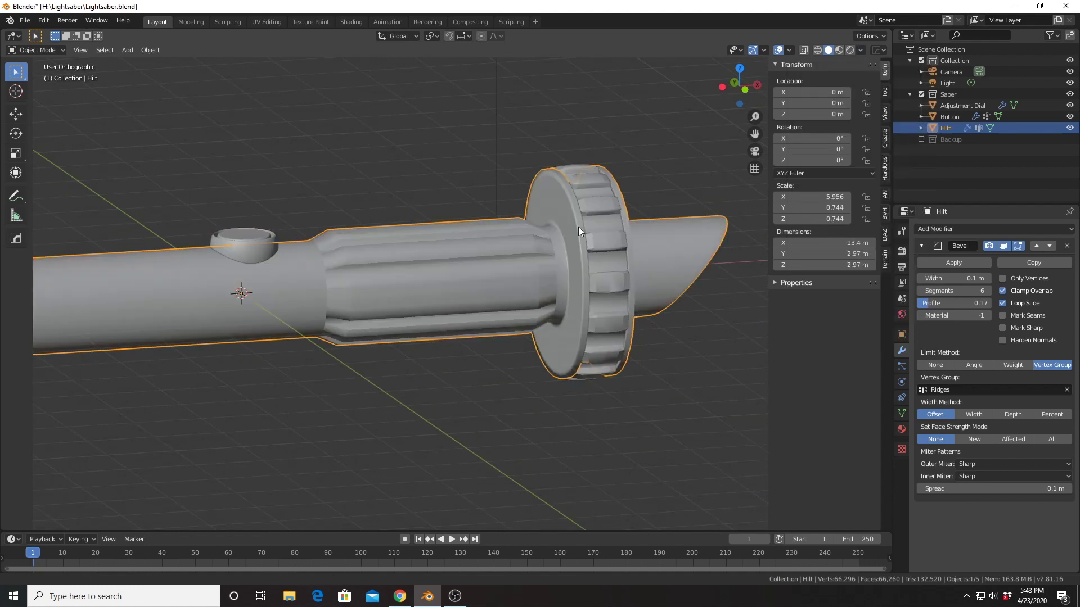
shift+middle_drag(578, 227, 262, 208)
middle_drag(375, 238, 339, 240)
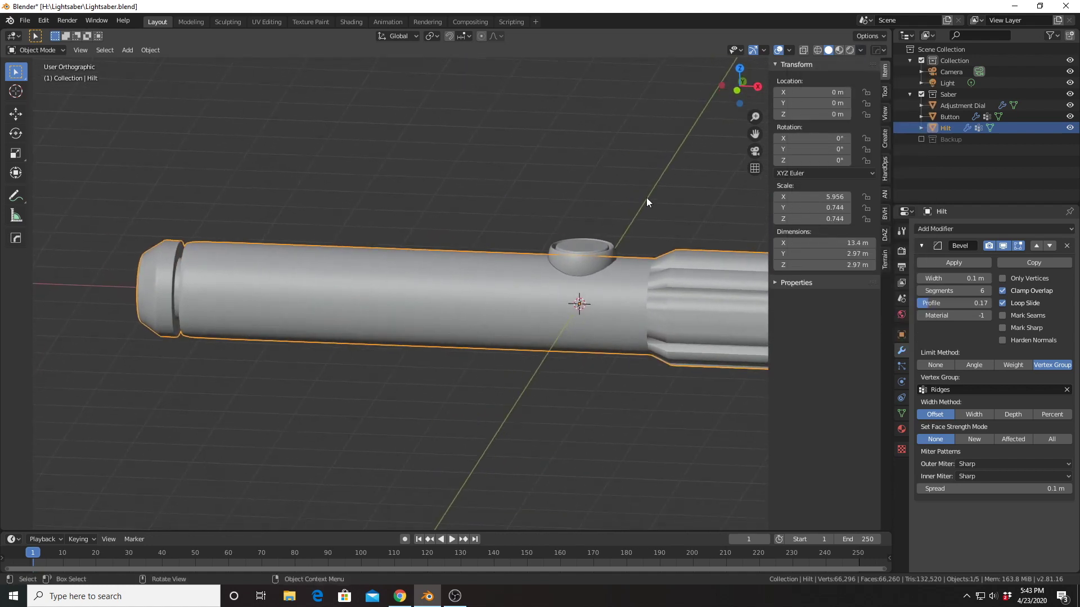
Add a plane to the Saber collection and move it above the hilt's collared end, at about X -5.23 m, Z 1.14 m.
click(935, 95)
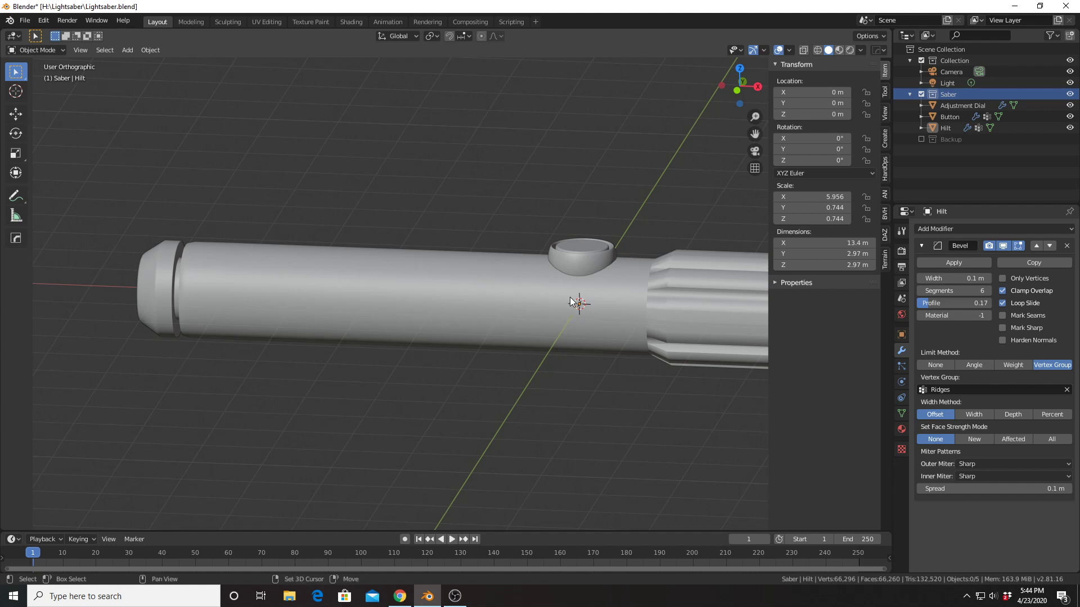
key(shift+a)
mouse_move(569, 297)
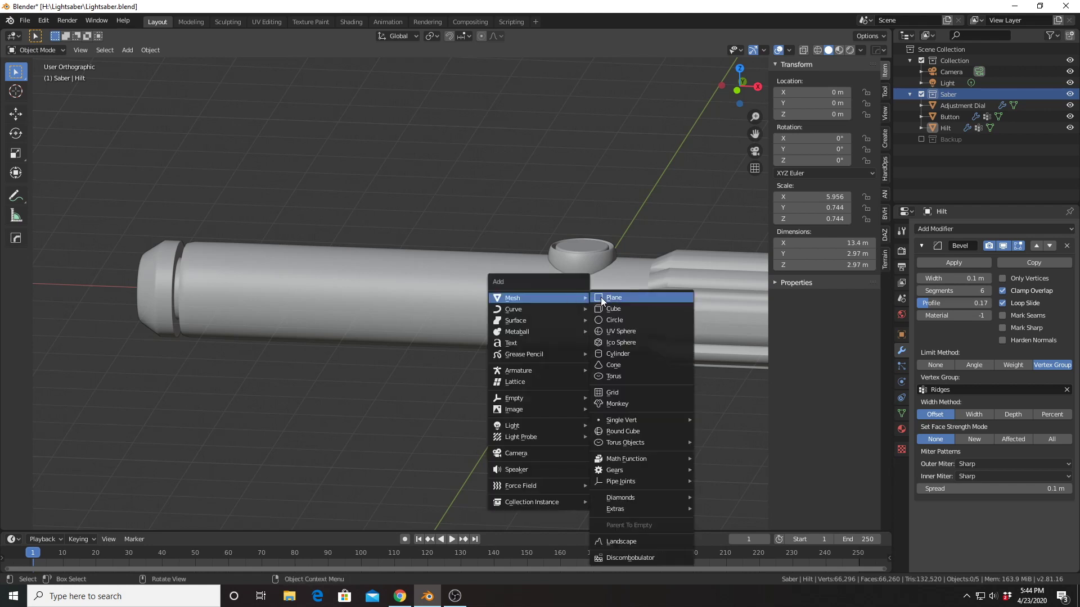
click(620, 298)
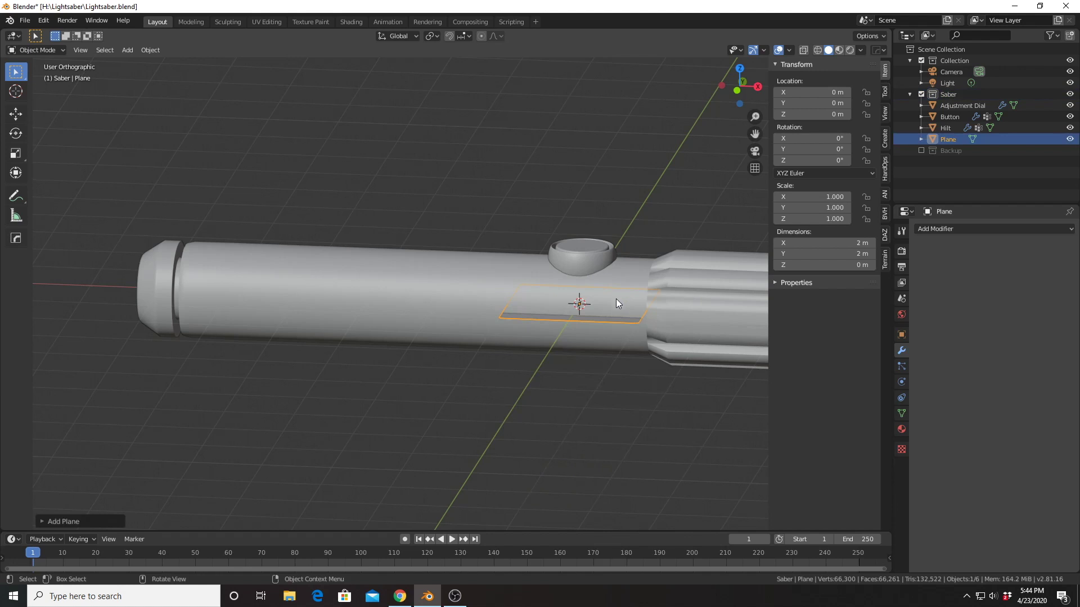
key(KP_1)
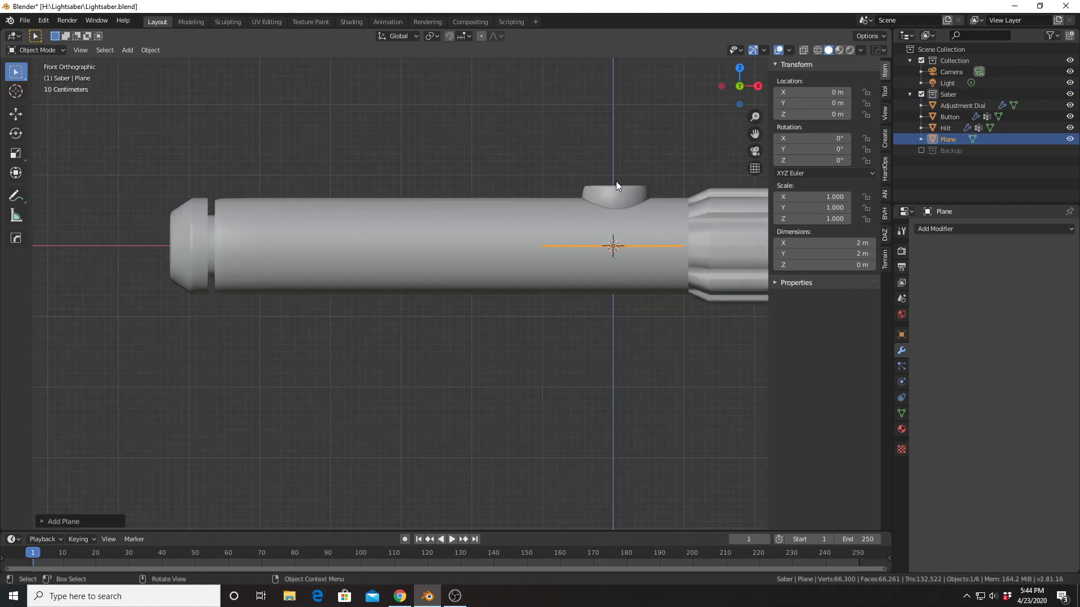
key(g)
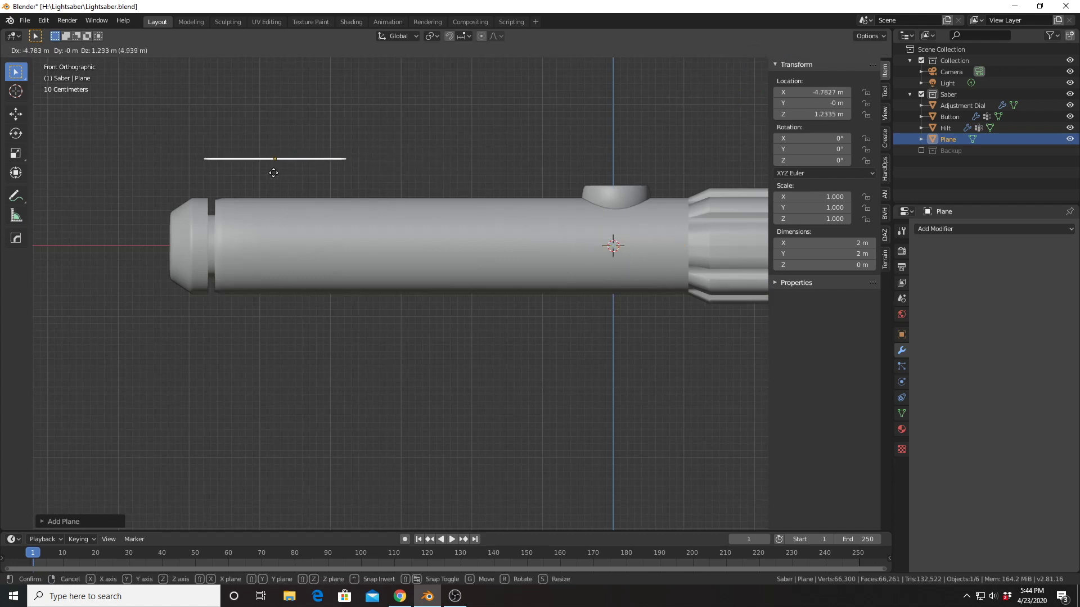
click(242, 179)
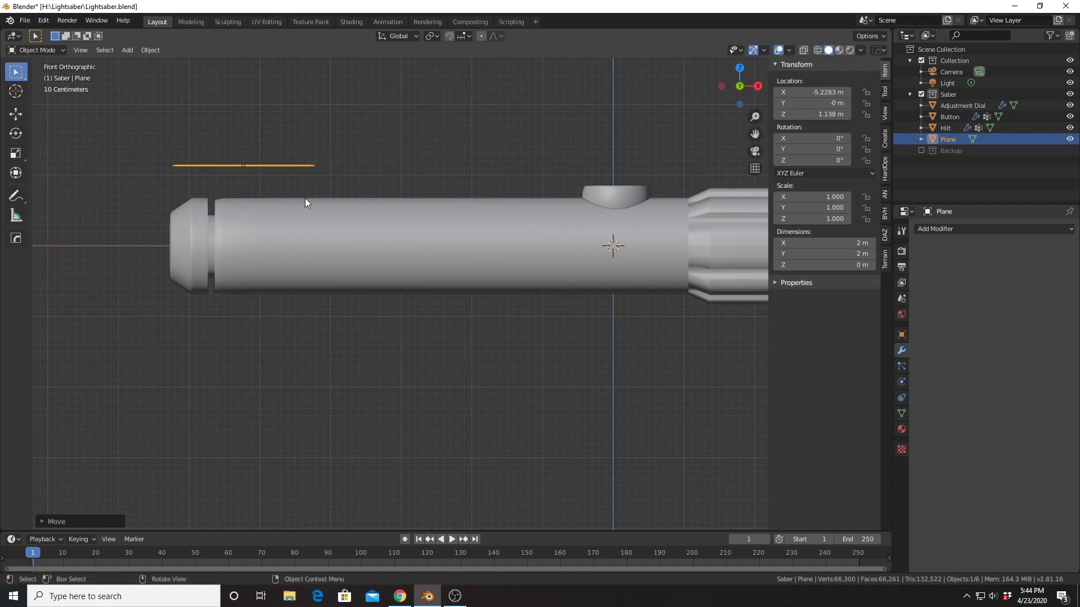
Scale the plane down to about 0.383, viewed from the top.
key(KP_7)
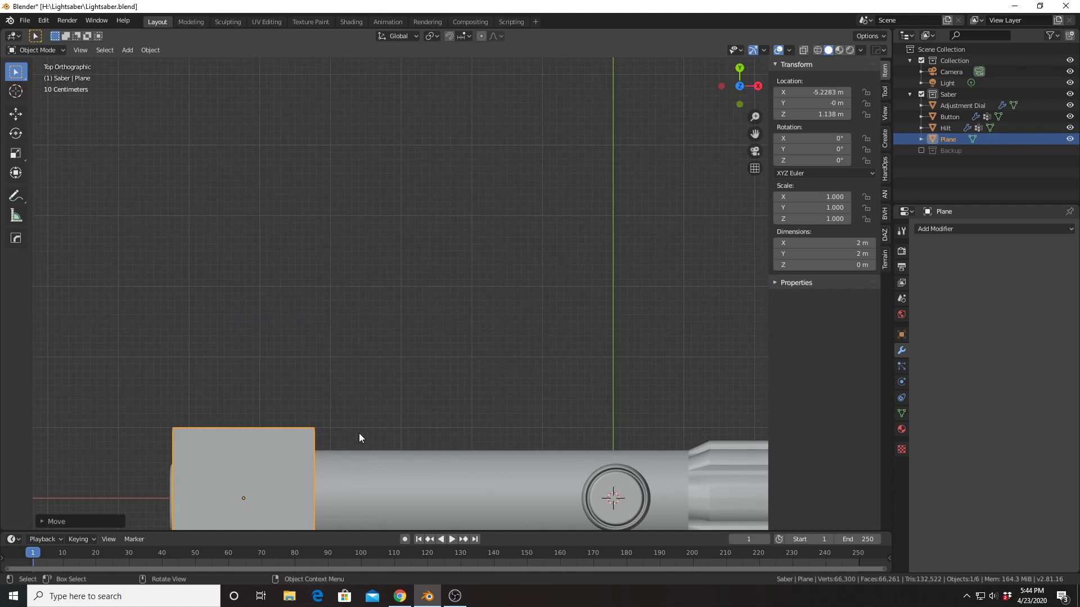
shift+middle_drag(362, 427, 470, 303)
key(s)
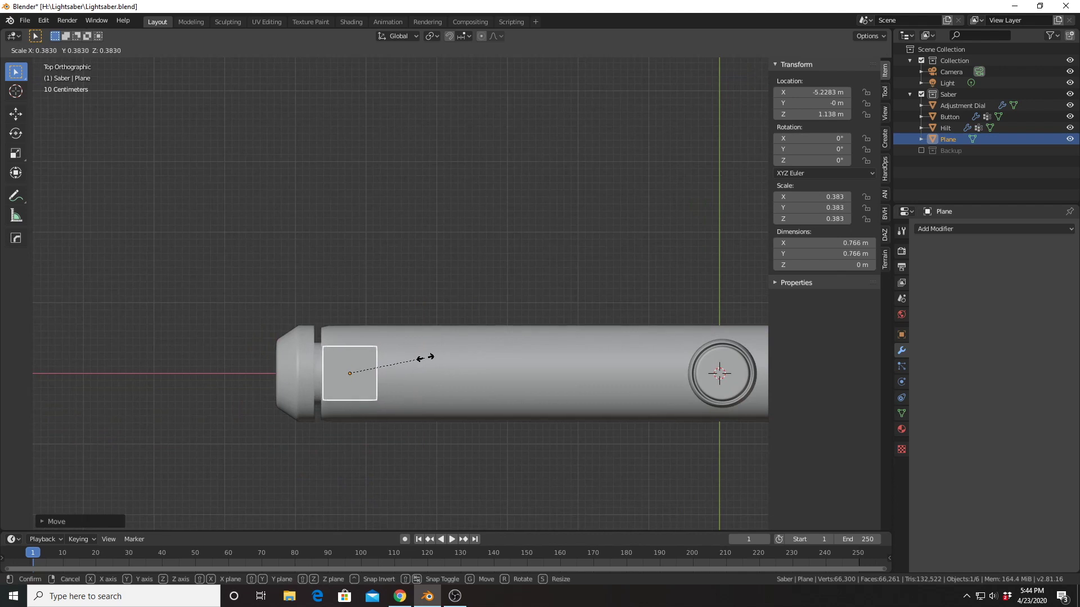
click(425, 358)
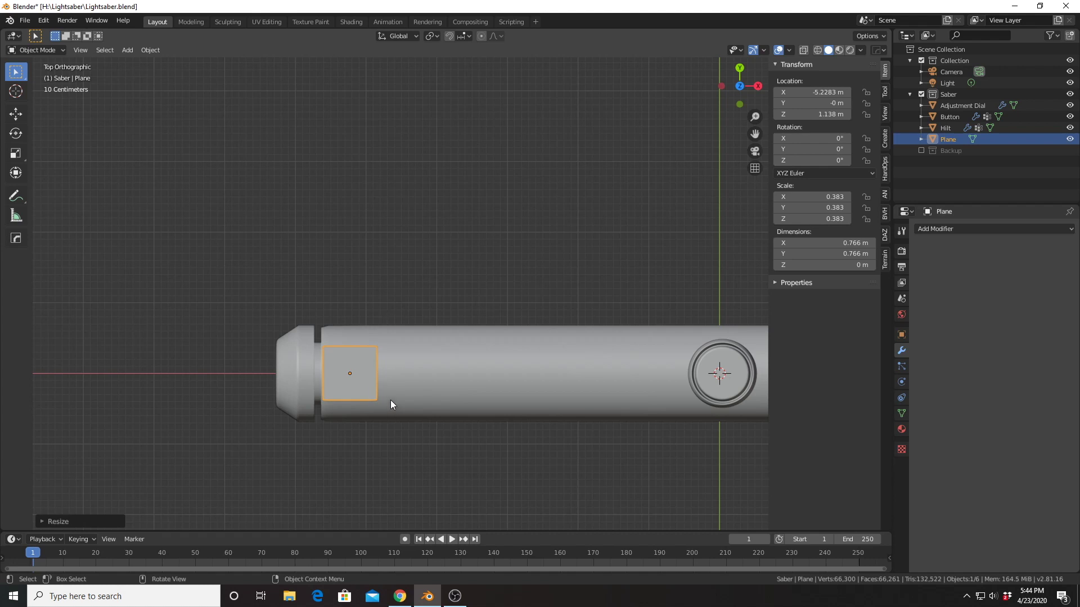
Cut two loops across the plane and spread them apart along X towards its outer edges.
scroll(391, 388, up, 3)
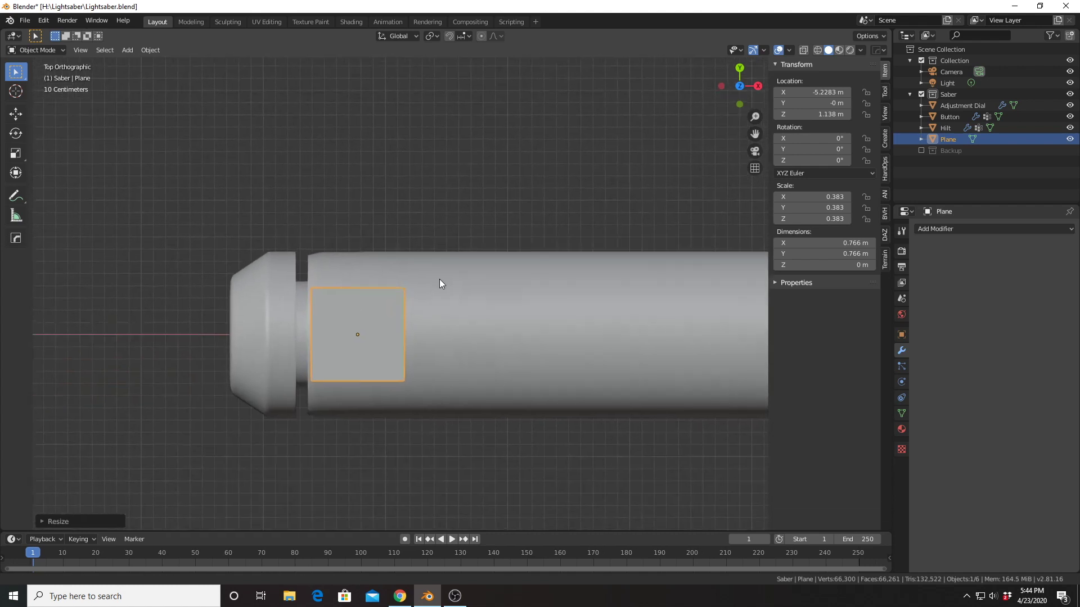
shift+middle_drag(440, 279, 448, 265)
key(Tab)
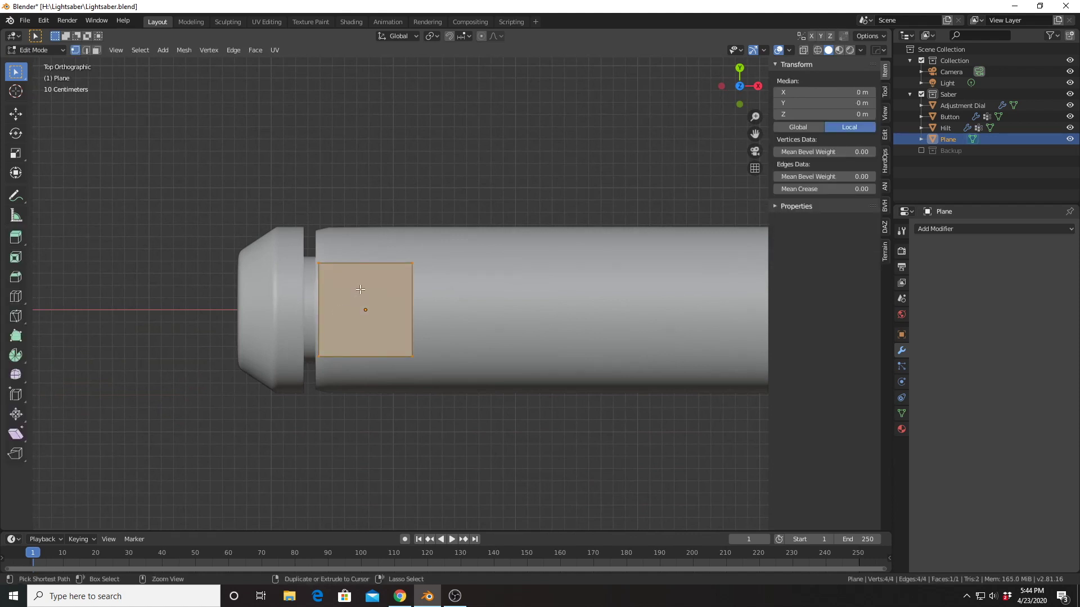
key(ctrl+r)
scroll(361, 282, up, 1)
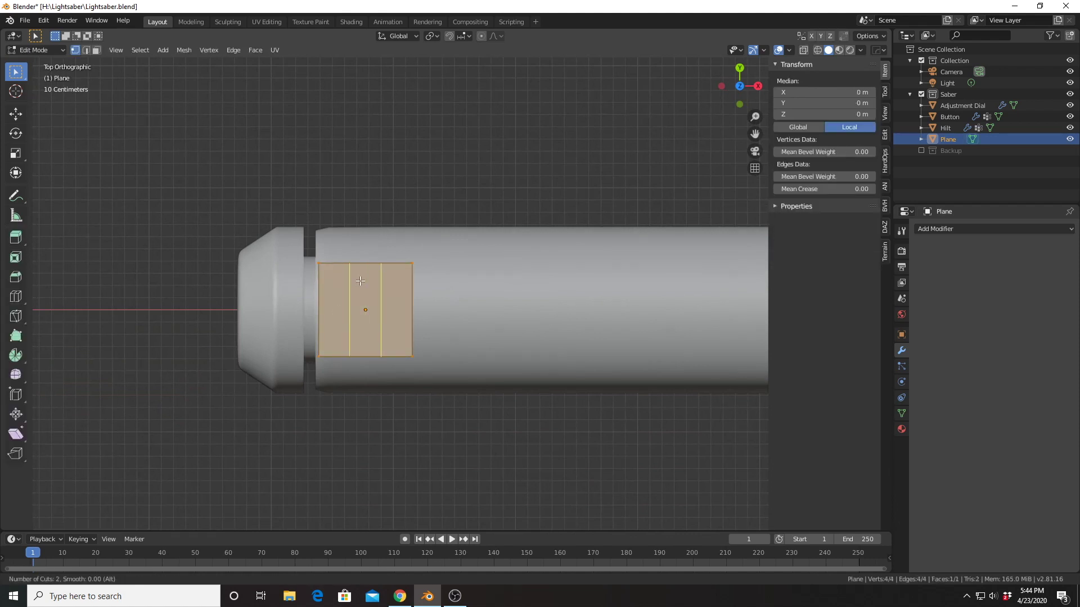
click(361, 281)
click(360, 281)
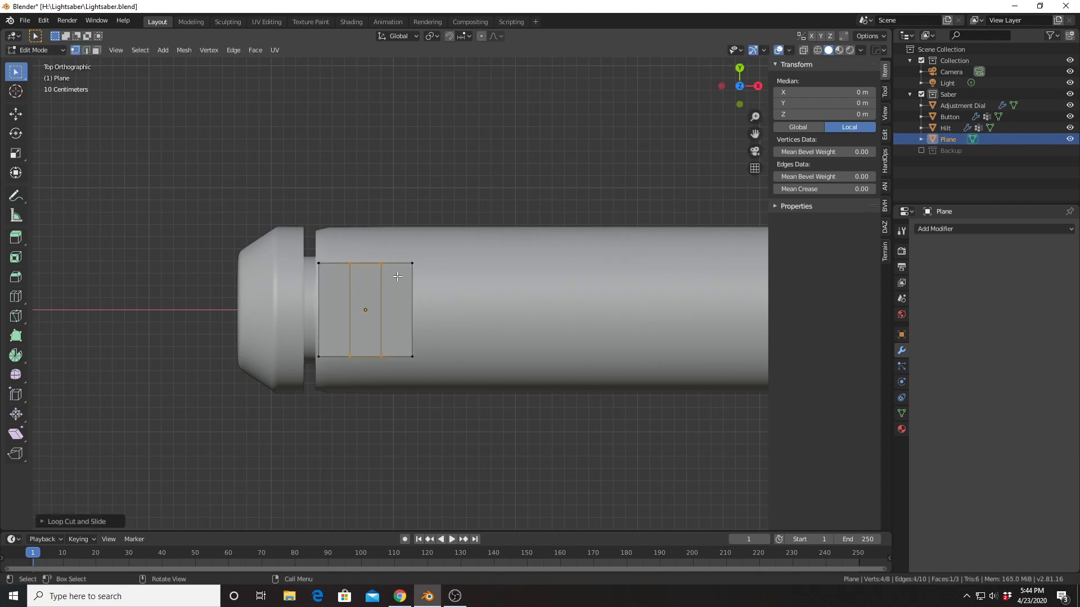
key(s)
key(x)
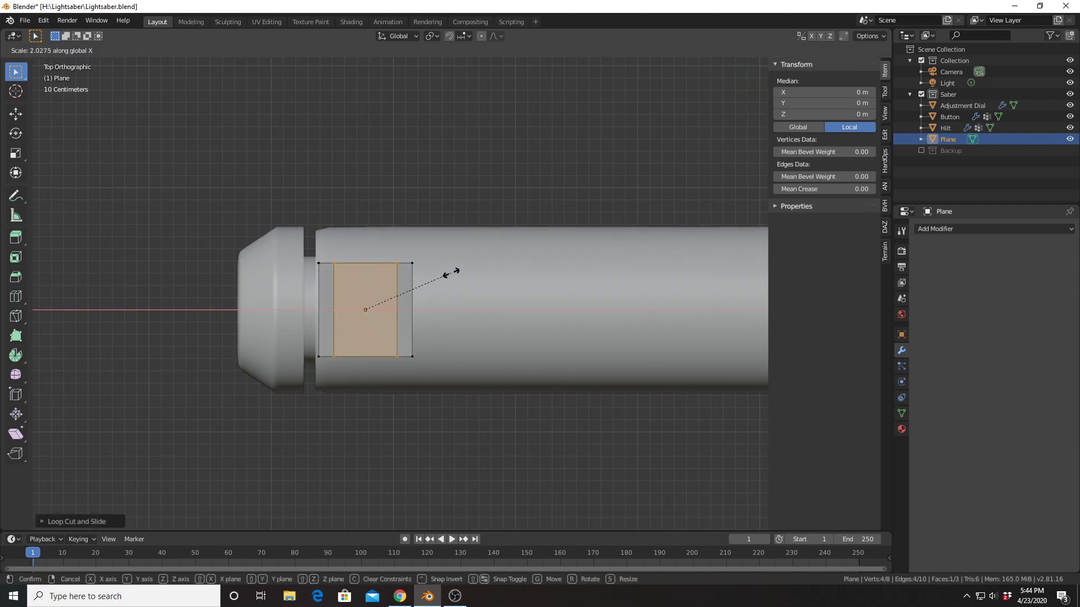
click(461, 273)
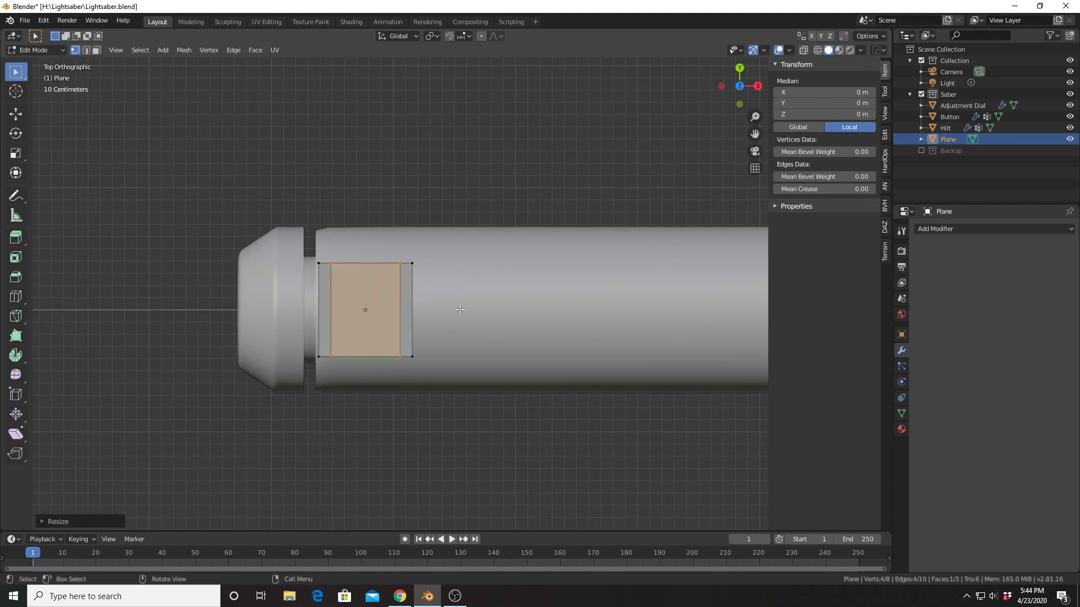
middle_drag(459, 309, 412, 210)
key(Tab)
Add a Screw modifier to the plane, with X as the axis and the Hilt as the axis object.
scroll(412, 183, down, 2)
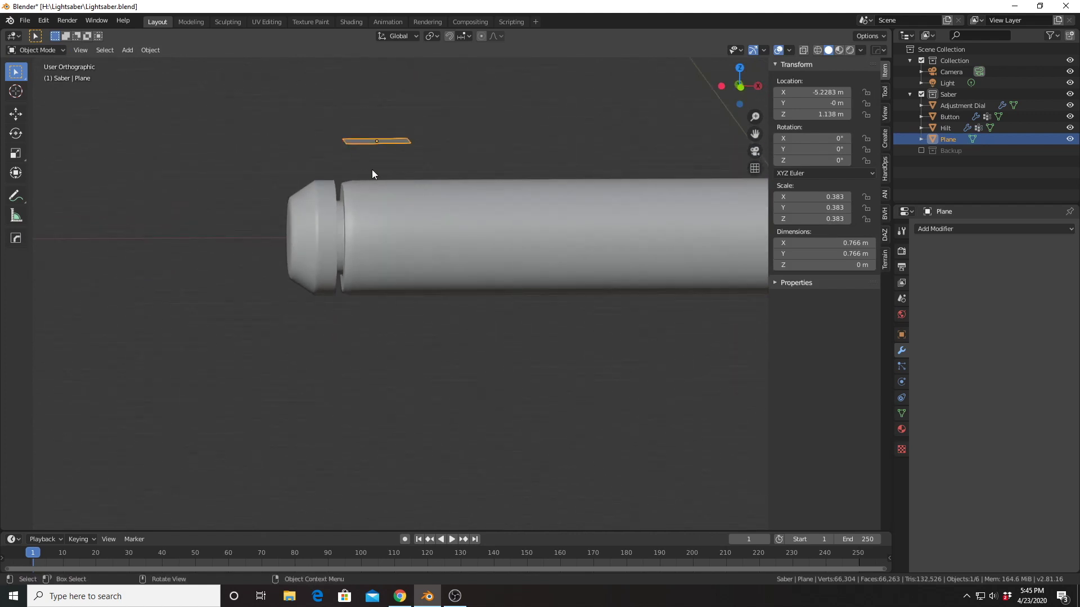
middle_drag(375, 157, 403, 171)
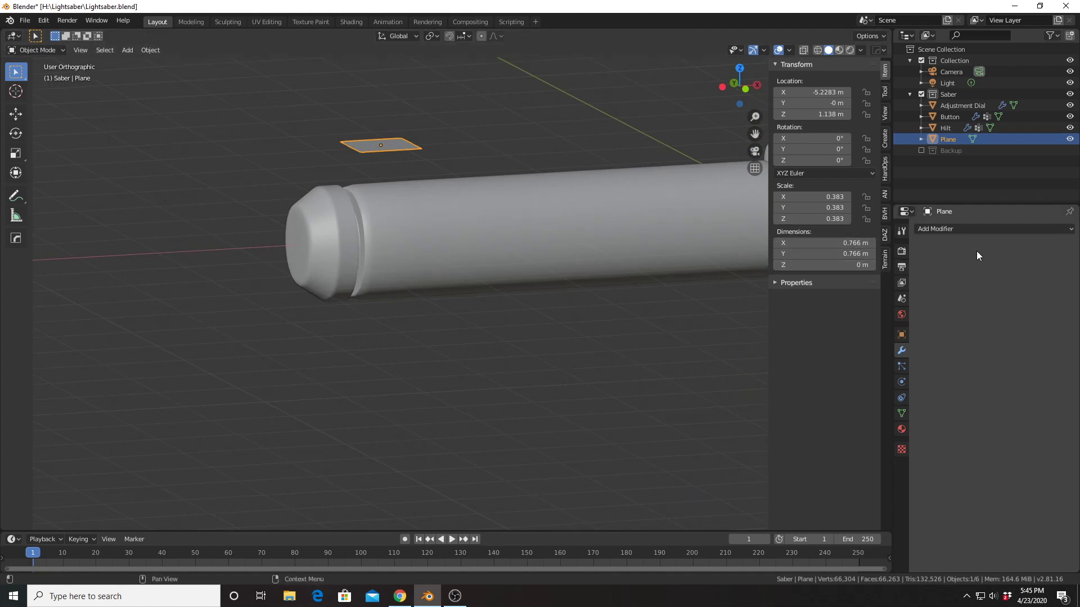
click(989, 230)
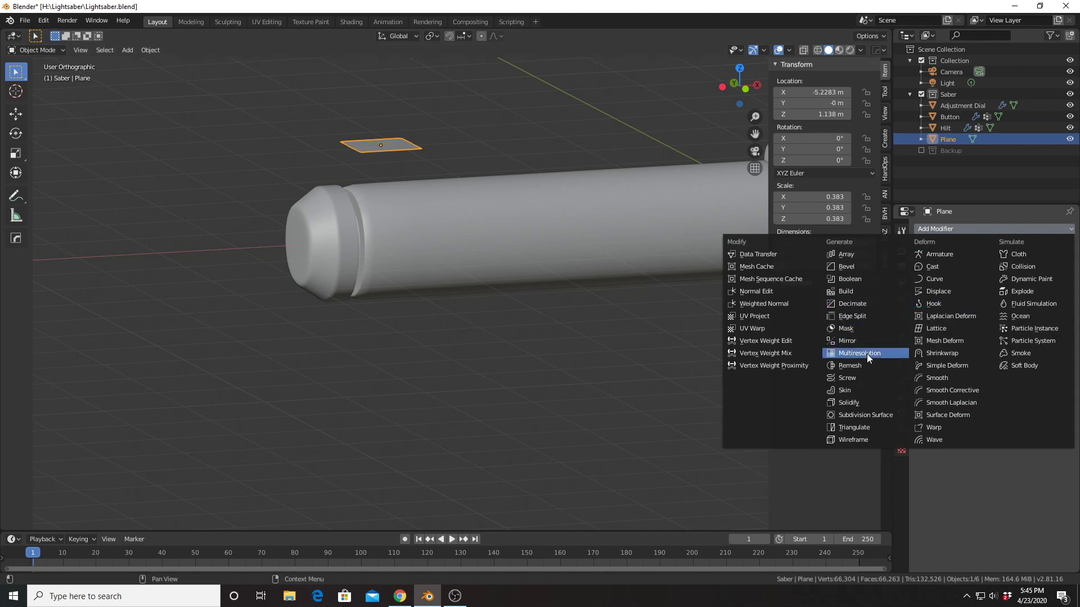
click(856, 380)
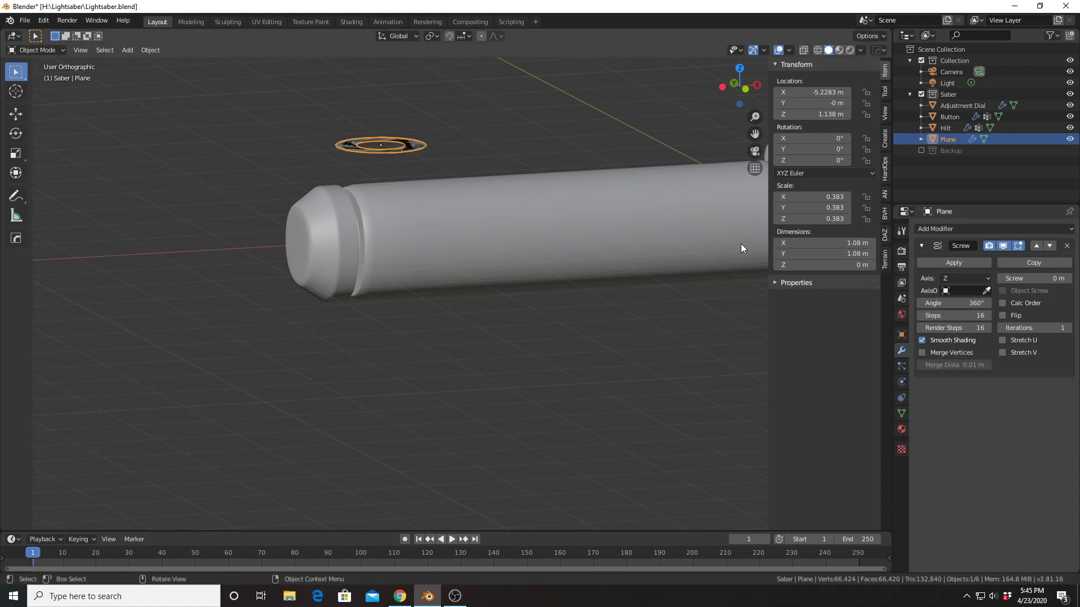
middle_drag(647, 260, 615, 255)
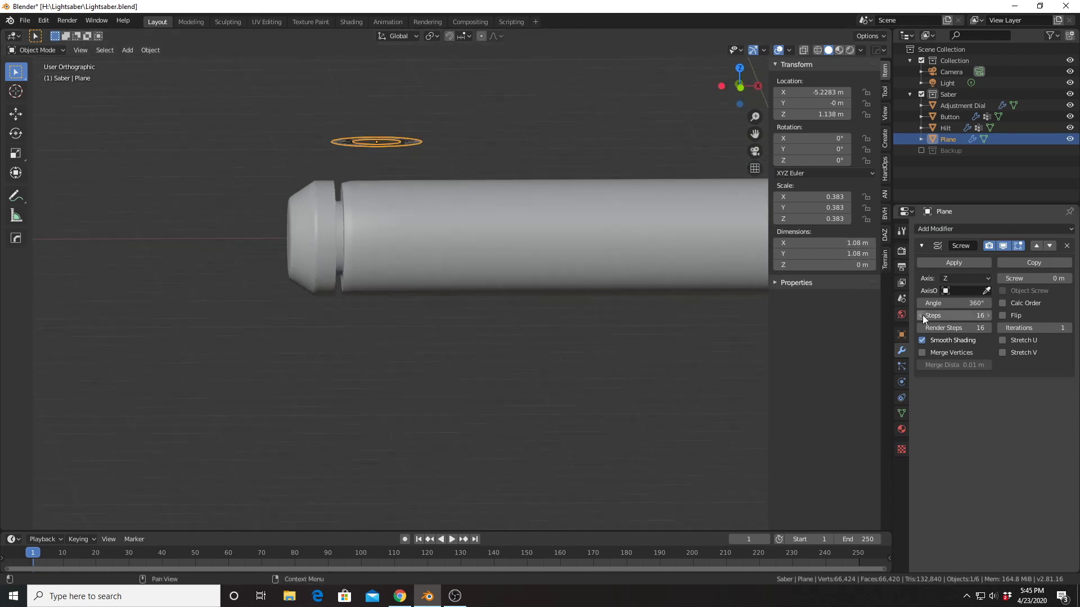
click(973, 277)
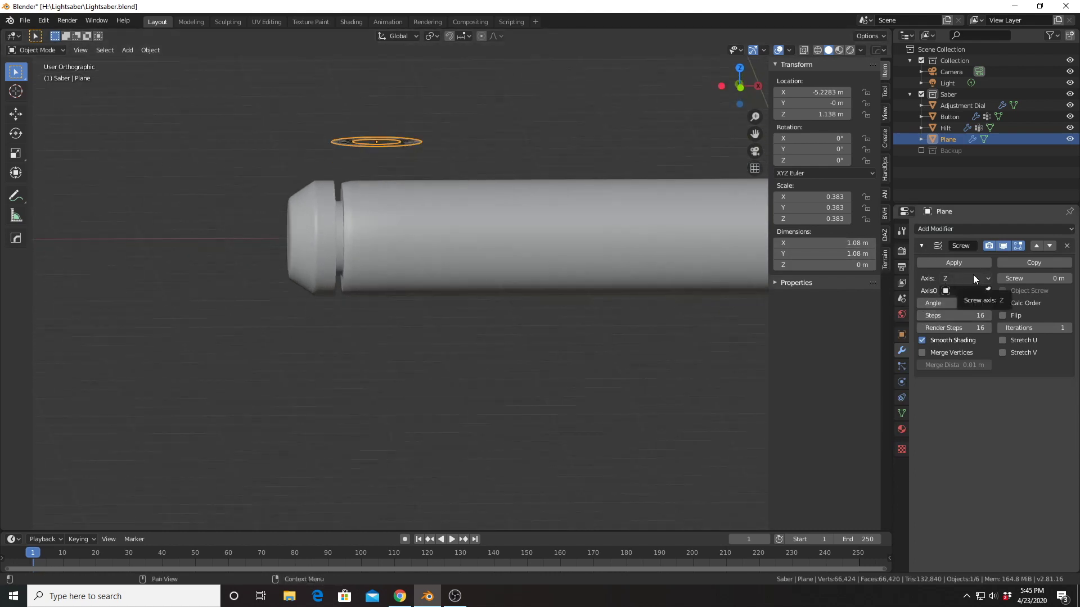
click(964, 291)
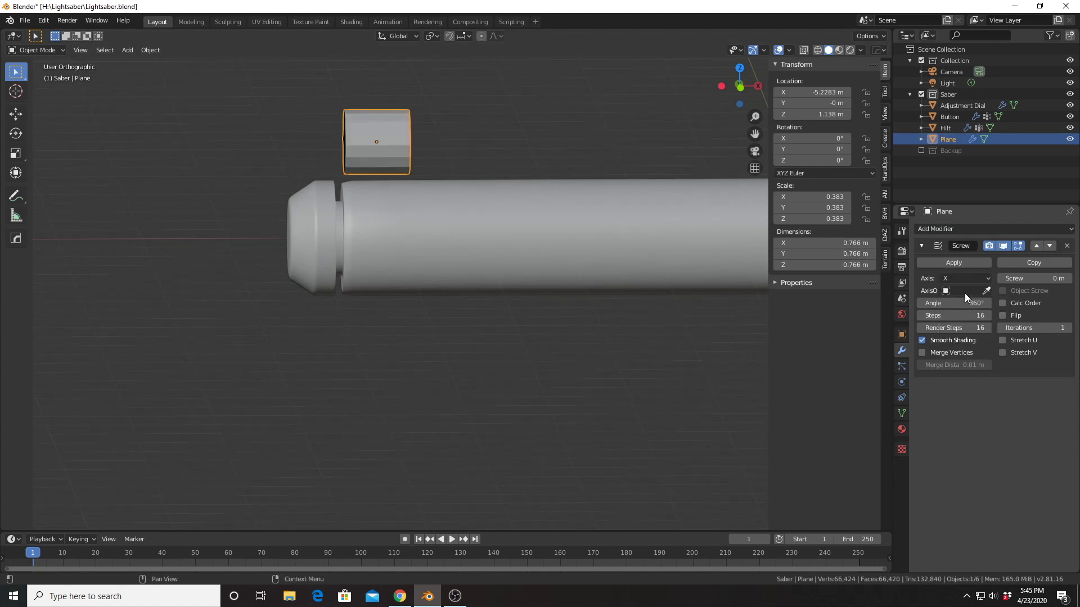
click(987, 290)
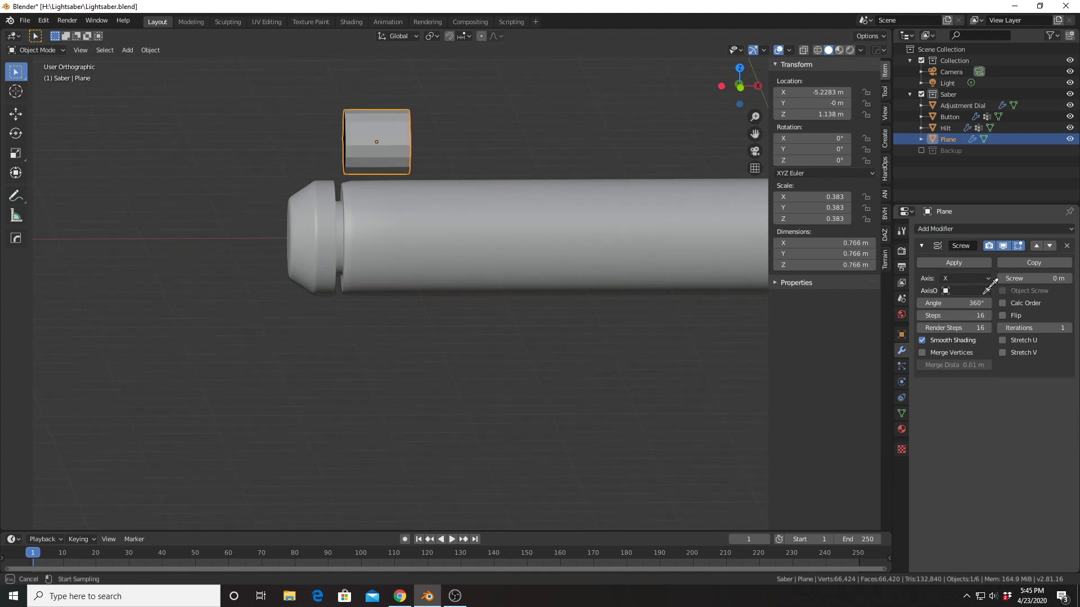
click(523, 217)
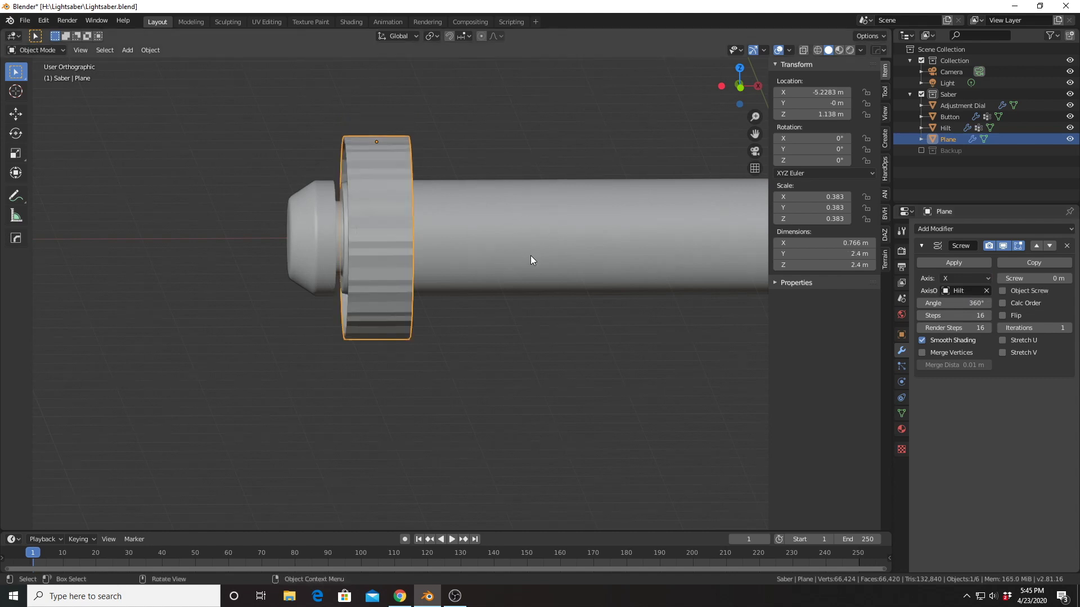
Set the plane's Screw modifier to a screw offset of 2.2 m with 5 iterations.
middle_drag(530, 256, 516, 199)
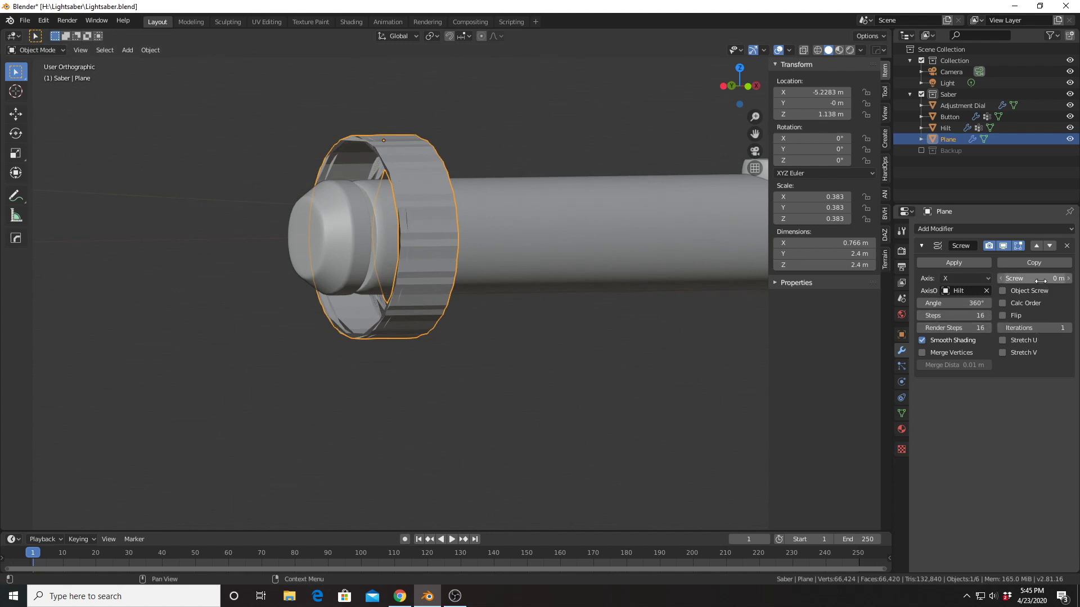
drag(1034, 278, 1051, 278)
middle_drag(550, 246, 790, 376)
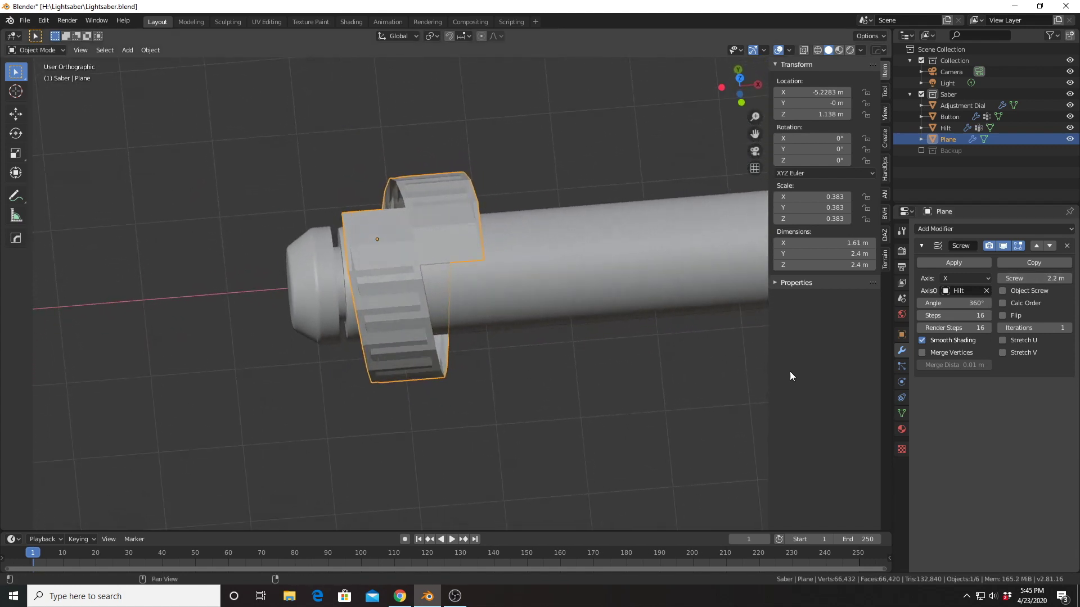
click(1068, 328)
click(1067, 328)
click(1068, 328)
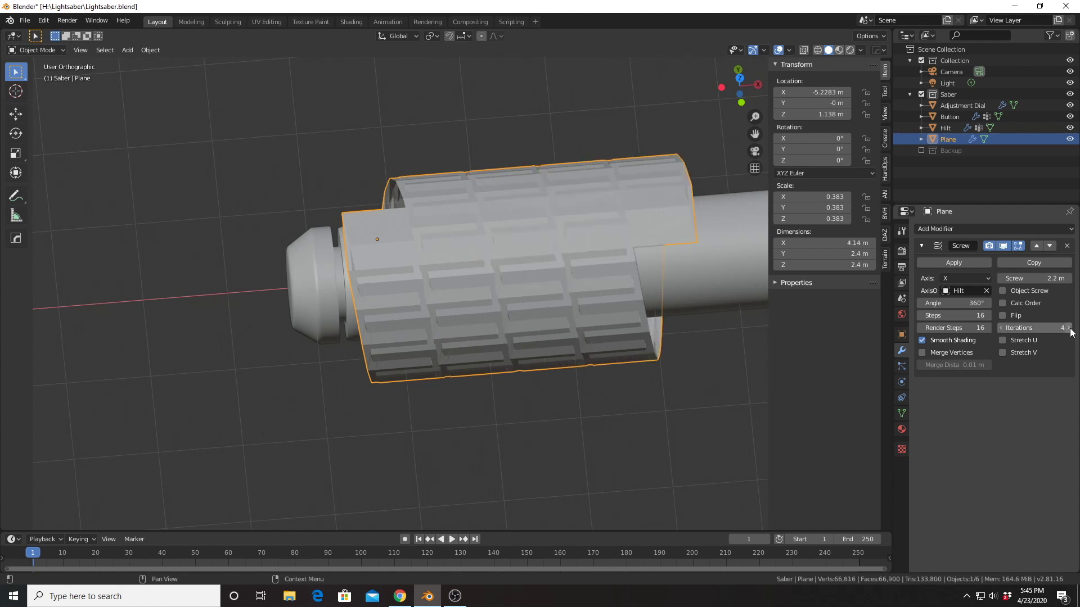
middle_drag(620, 330, 667, 315)
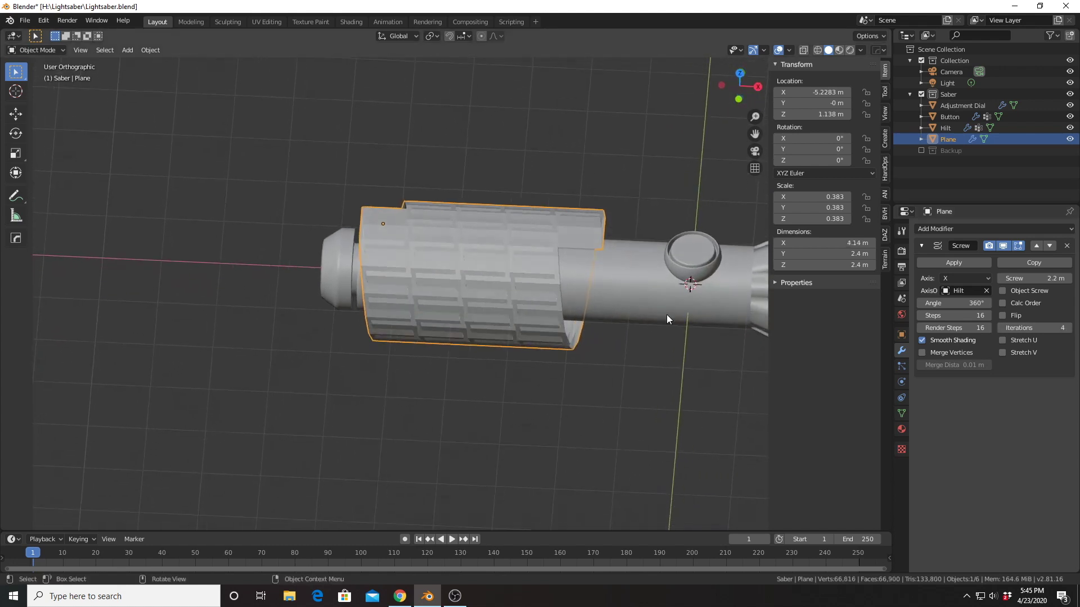
click(1068, 328)
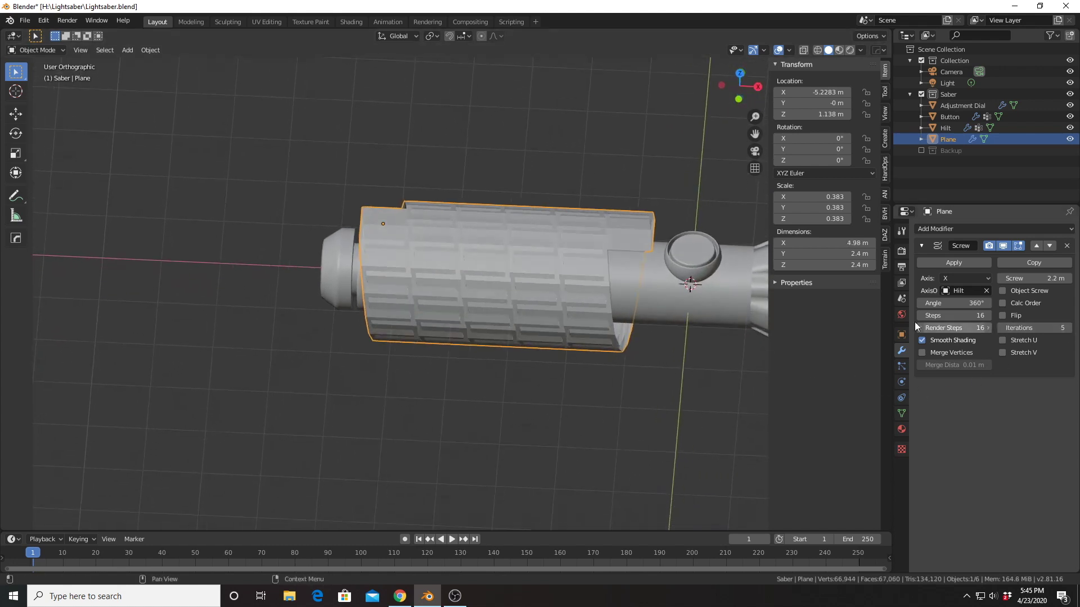
Adjust the Screw modifier to a screw offset of 1.9 m and 6 iterations, checking the coverage from the top.
key(KP_7)
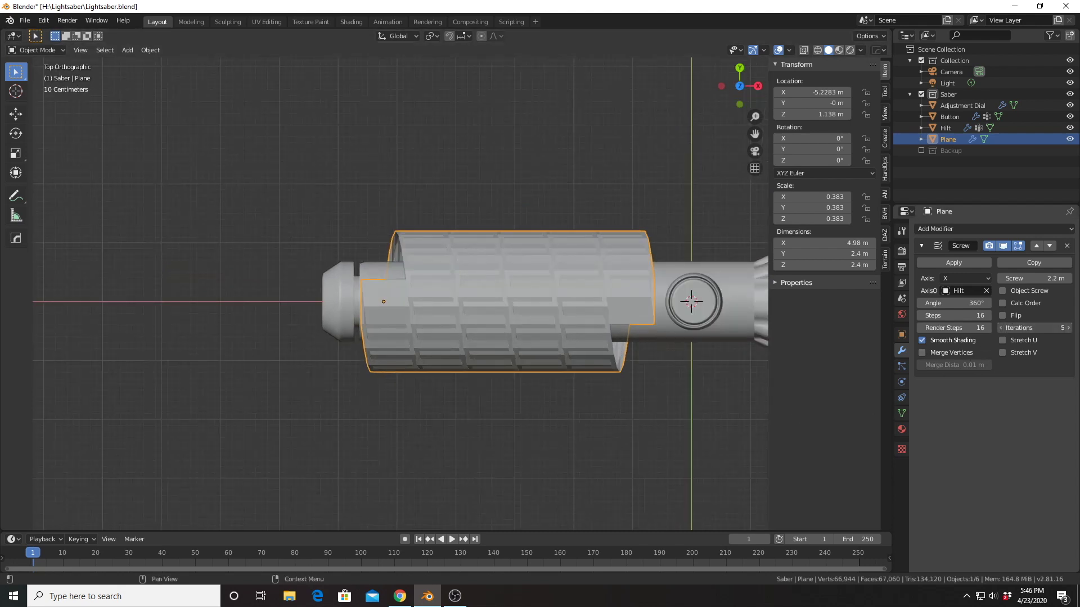
click(1069, 329)
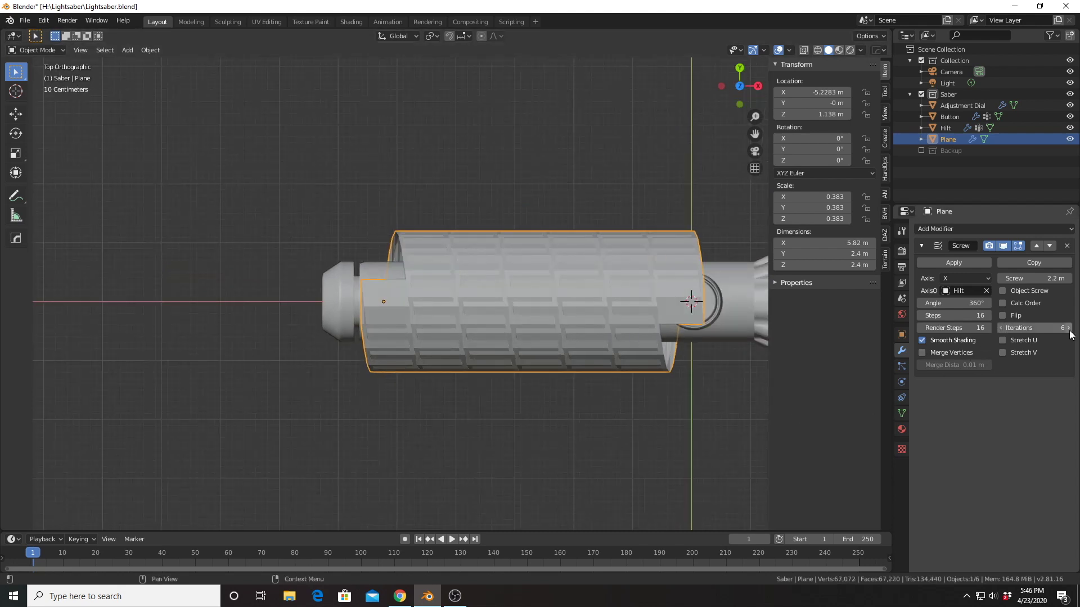
click(999, 328)
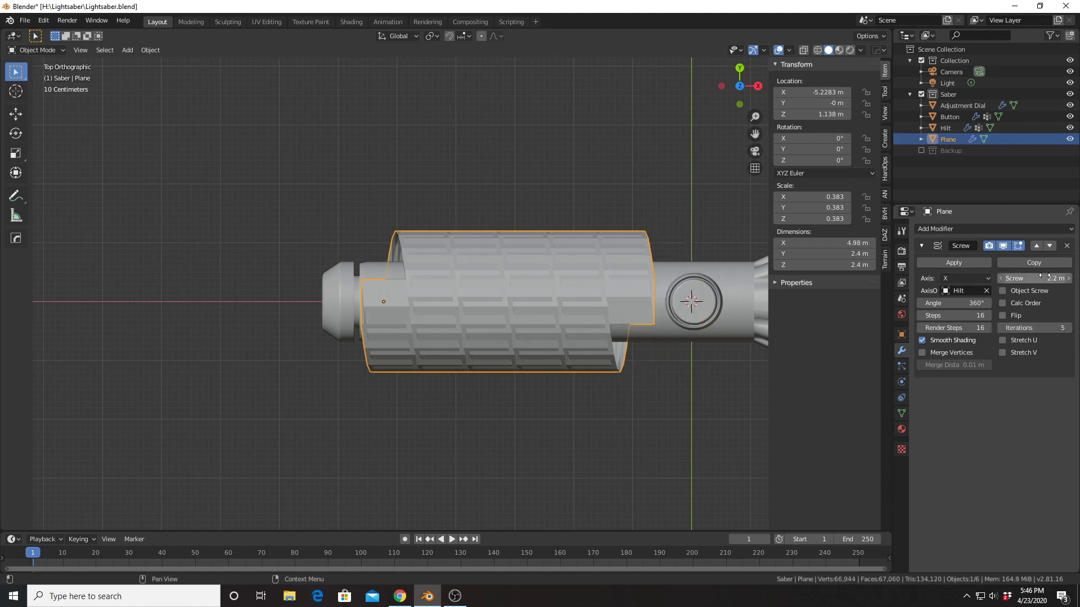
mouse_move(1041, 277)
mouse_down()
mouse_move(1068, 278)
mouse_move(1031, 277)
mouse_up()
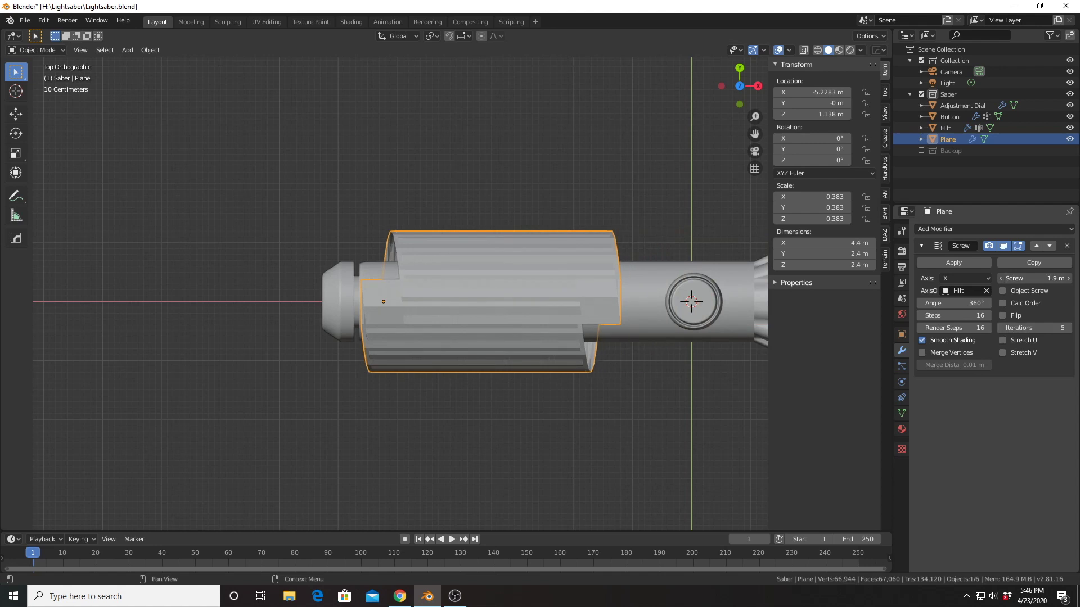
click(1068, 328)
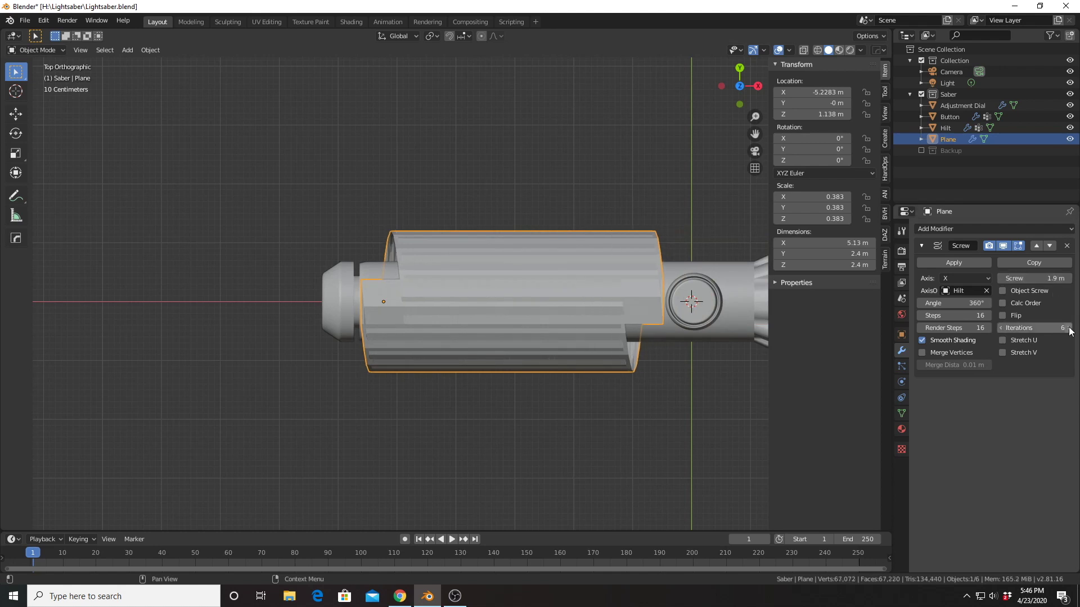
Add a Shrinkwrap modifier to the plane with the Hilt as its target, and reduce the Screw modifier to 4 iterations.
middle_drag(682, 372, 695, 304)
click(966, 229)
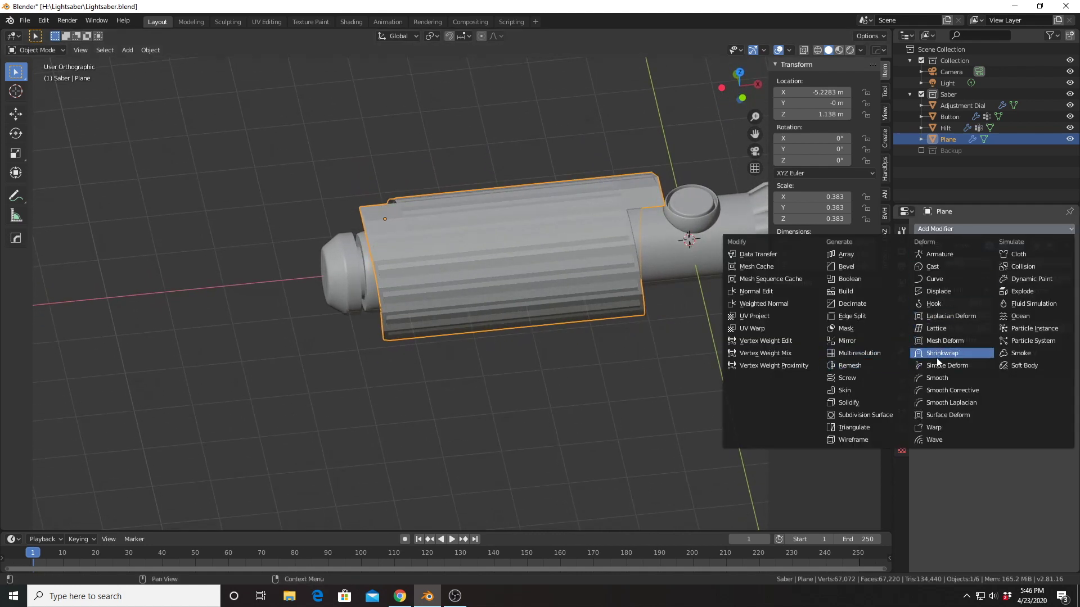
click(847, 377)
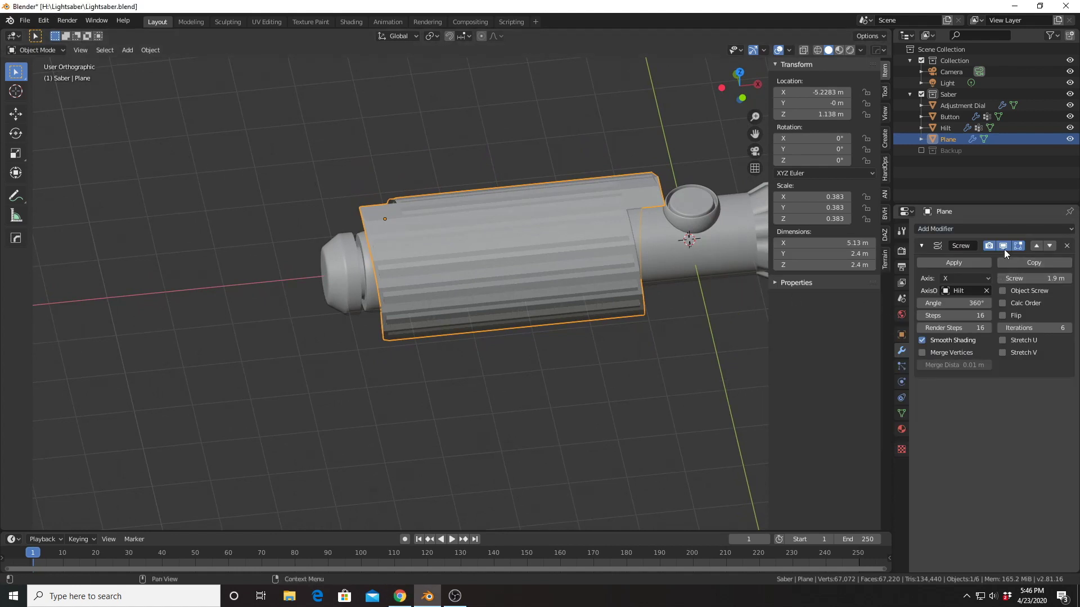
click(991, 230)
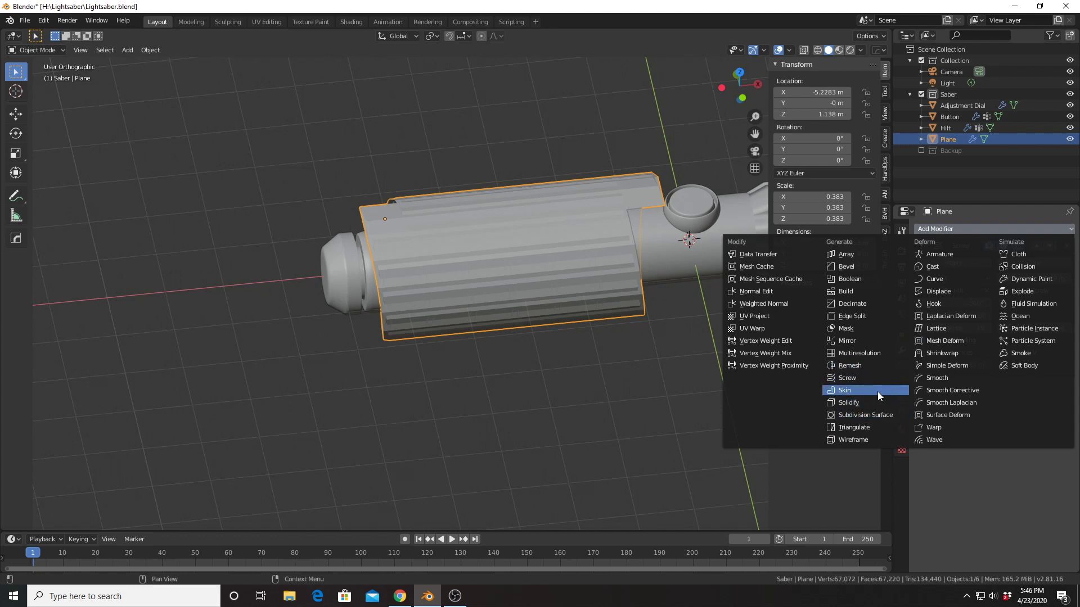
click(945, 353)
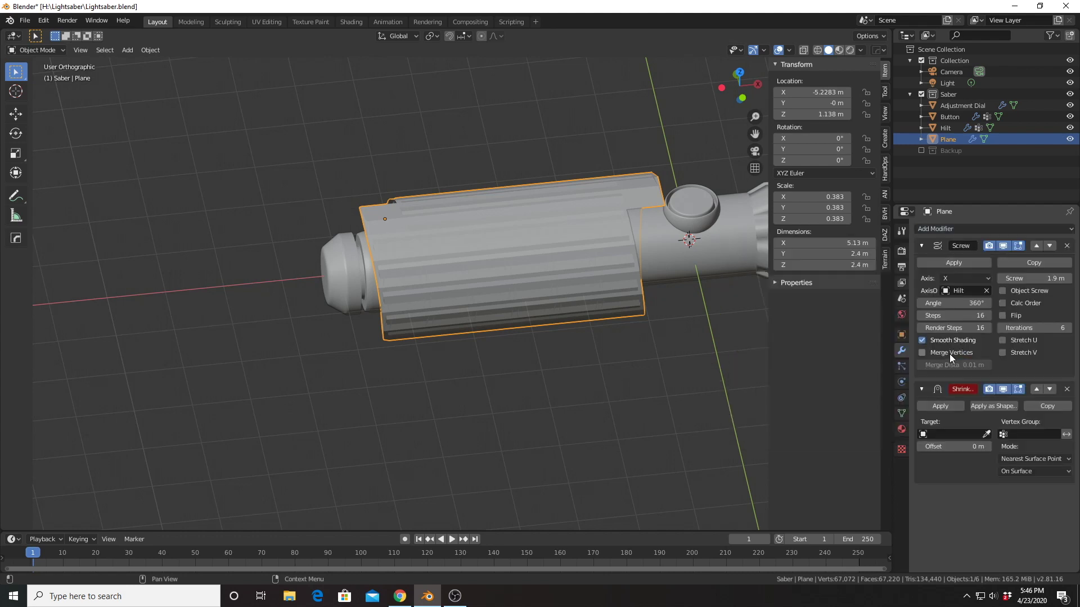
click(985, 434)
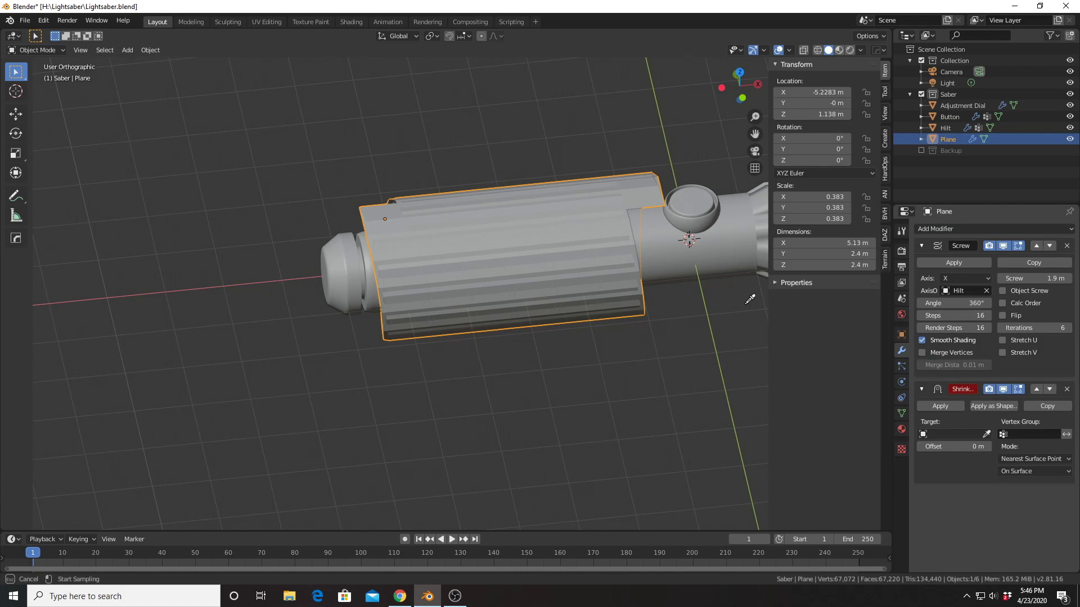
click(350, 253)
middle_drag(394, 275, 563, 256)
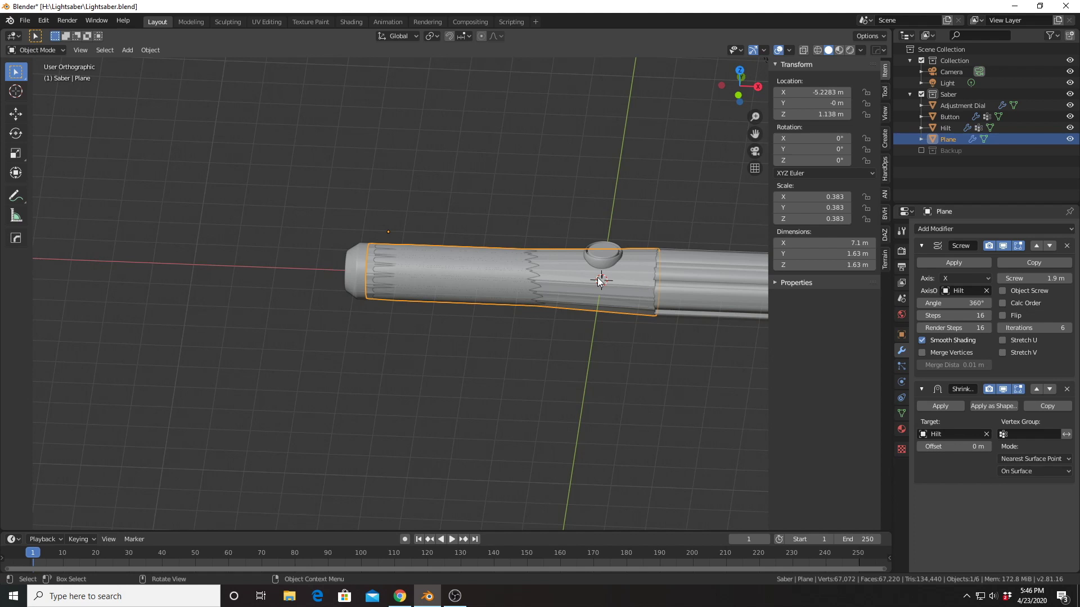
click(1000, 327)
click(1001, 327)
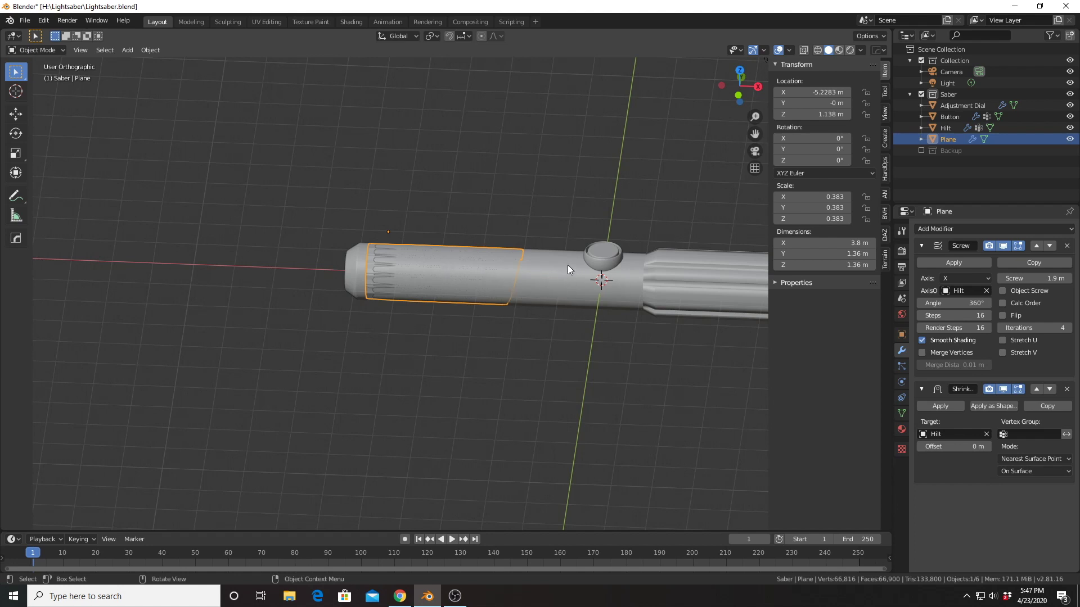
Hide the plane and open the Hilt's mesh for editing in front view.
click(537, 275)
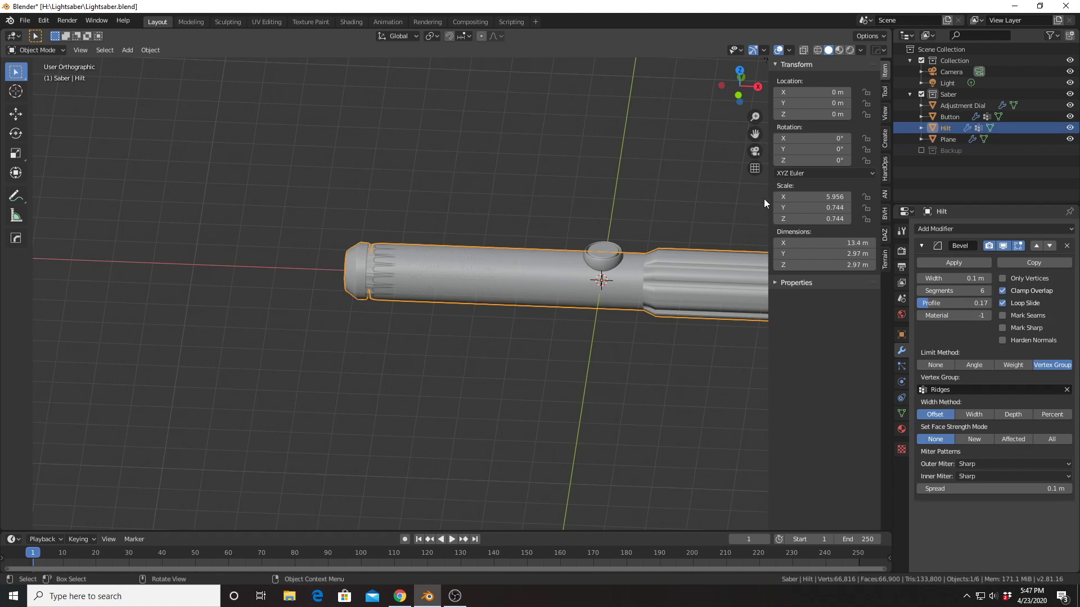
click(1069, 139)
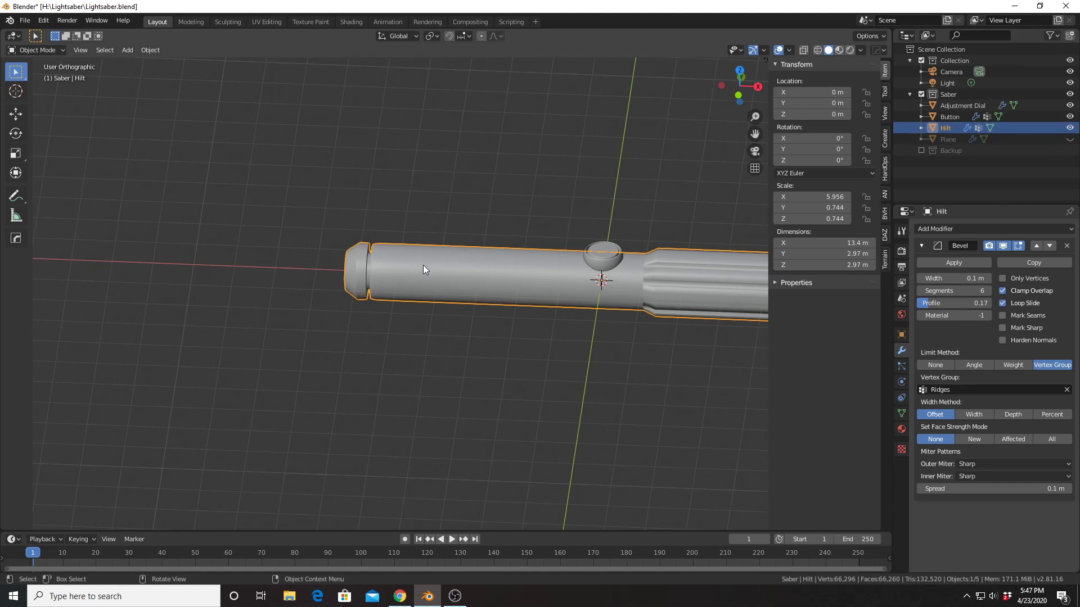
key(Tab)
scroll(469, 266, up, 4)
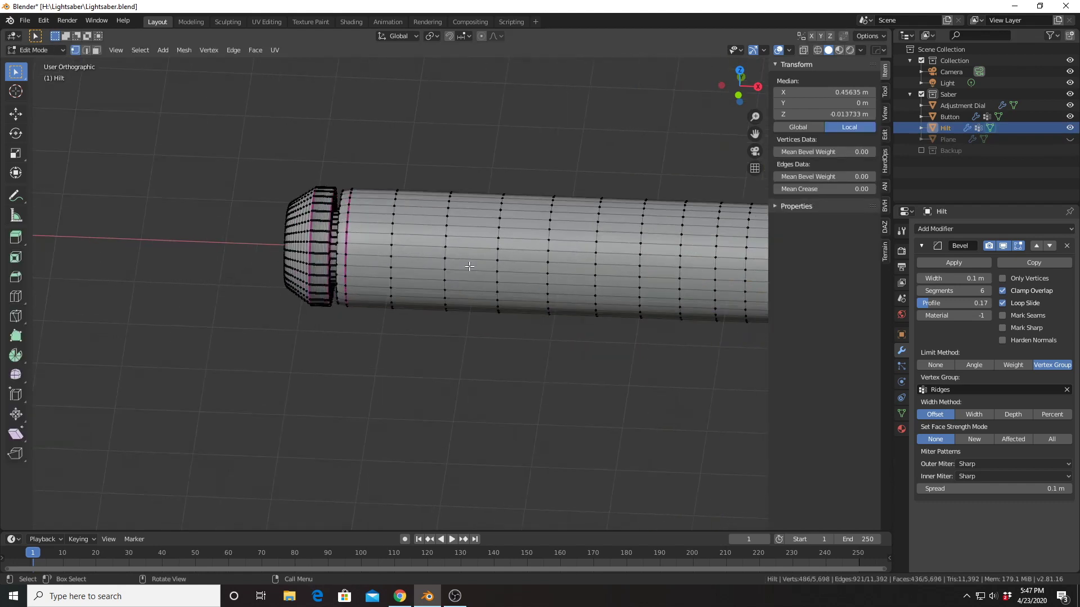
key(x)
key(KP_1)
scroll(483, 176, down, 3)
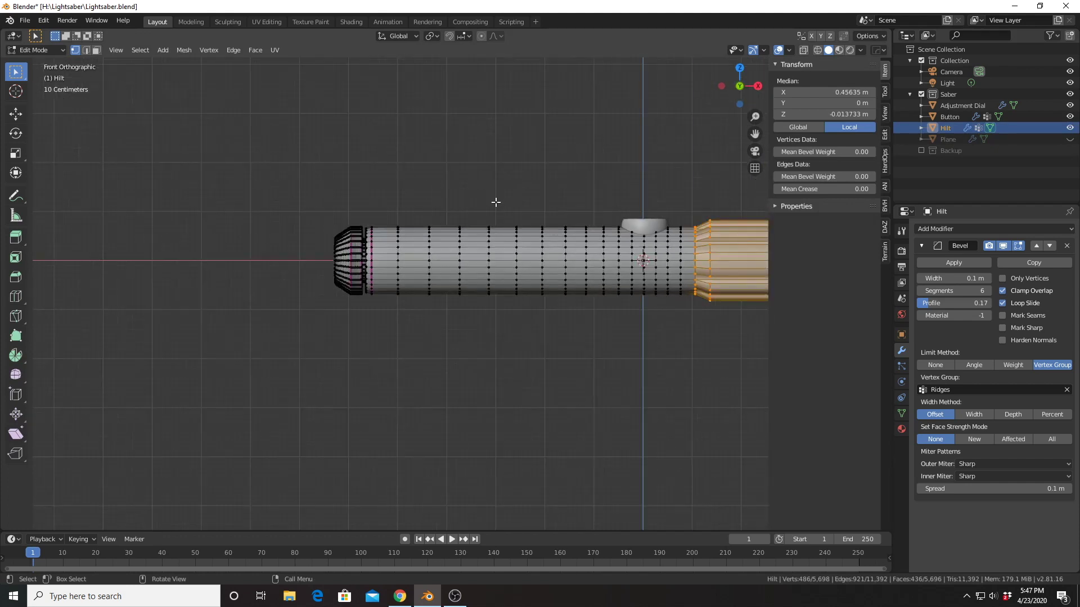
scroll(496, 202, up, 2)
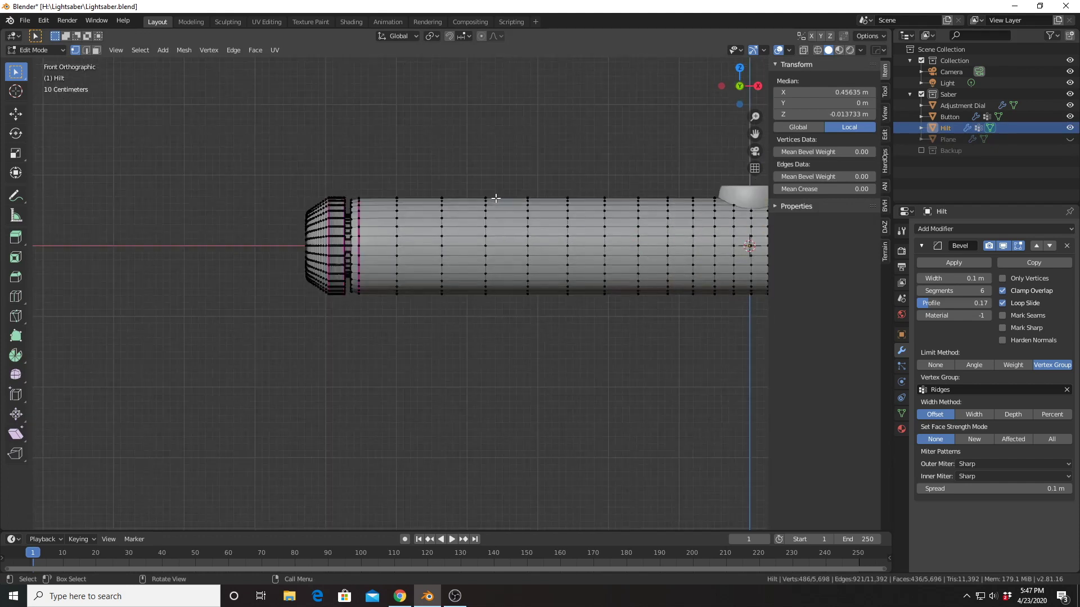
Duplicate the hilt's straight section from the end groove to the button's centre in place, and separate the copy into its own object.
click(819, 51)
scroll(599, 215, down, 1)
shift+middle_drag(598, 217, 523, 208)
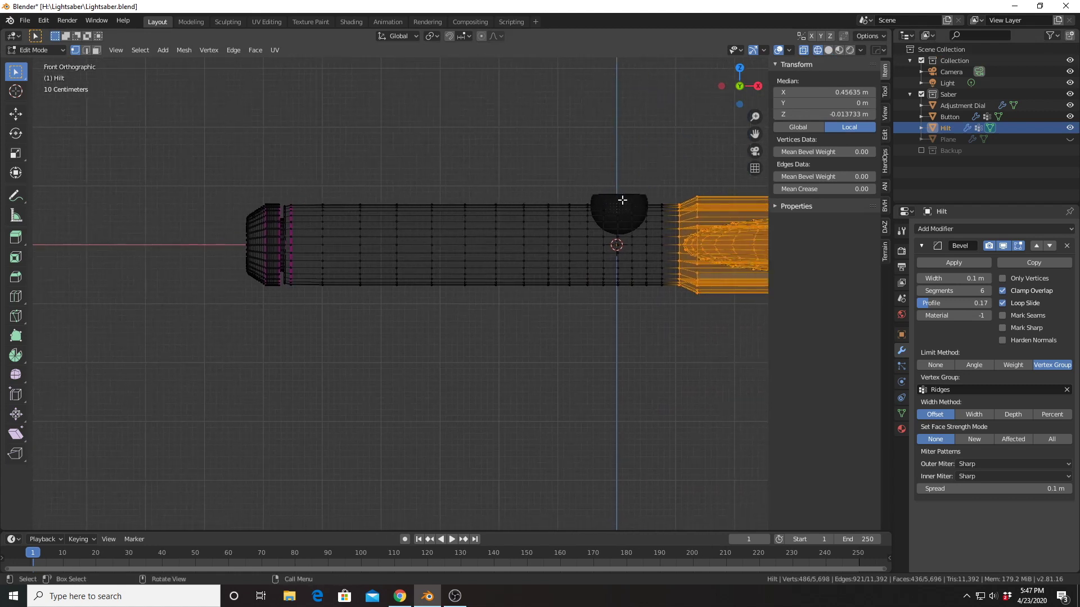
key(b)
right_click(618, 166)
click(618, 164)
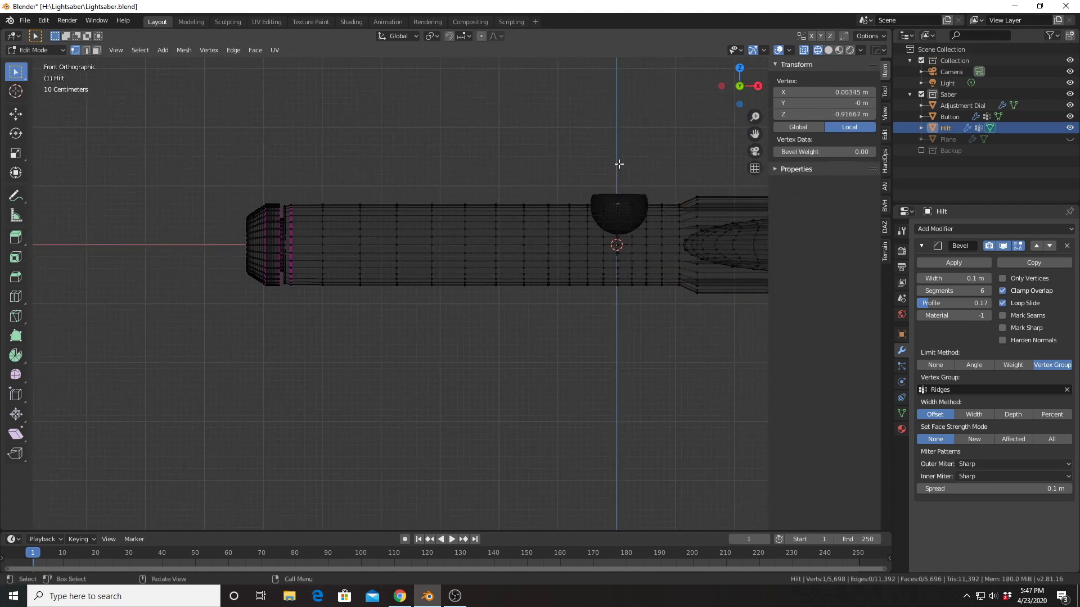
key(b)
drag(627, 180, 285, 322)
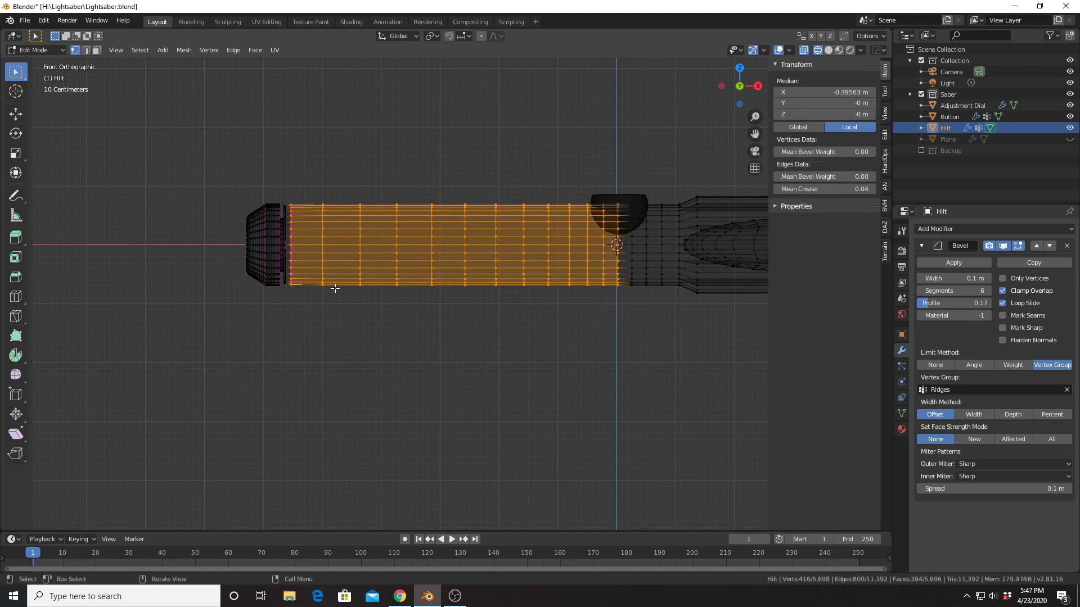
key(shift+d)
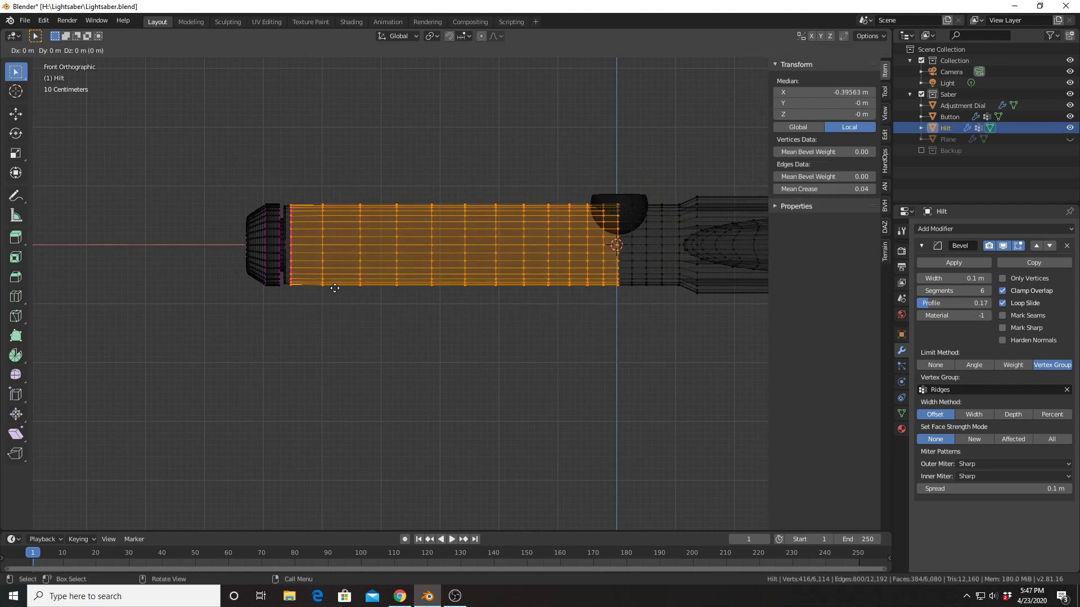
right_click(334, 288)
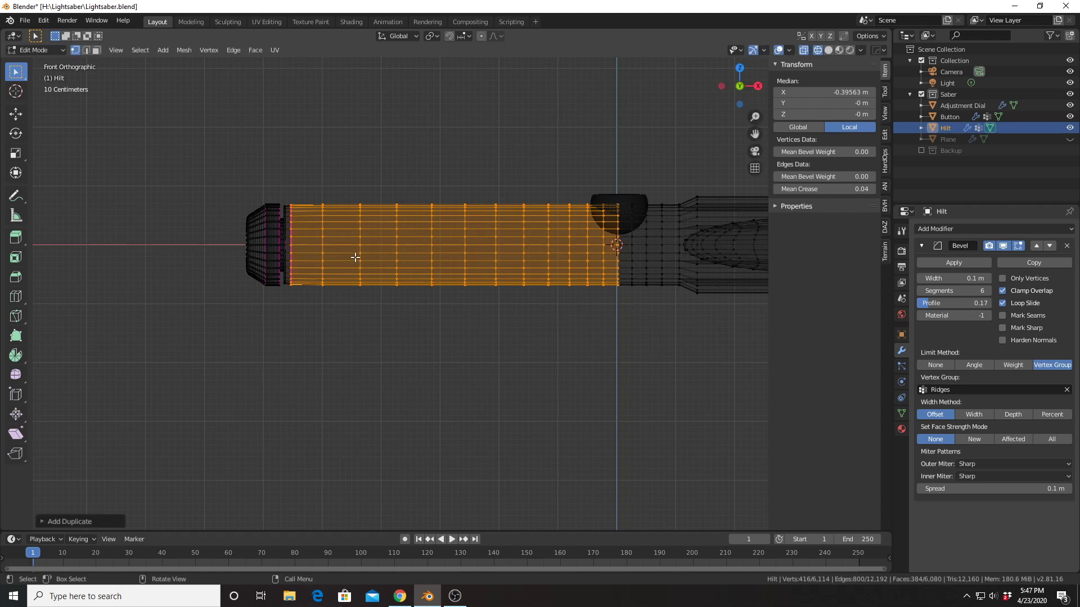
key(p)
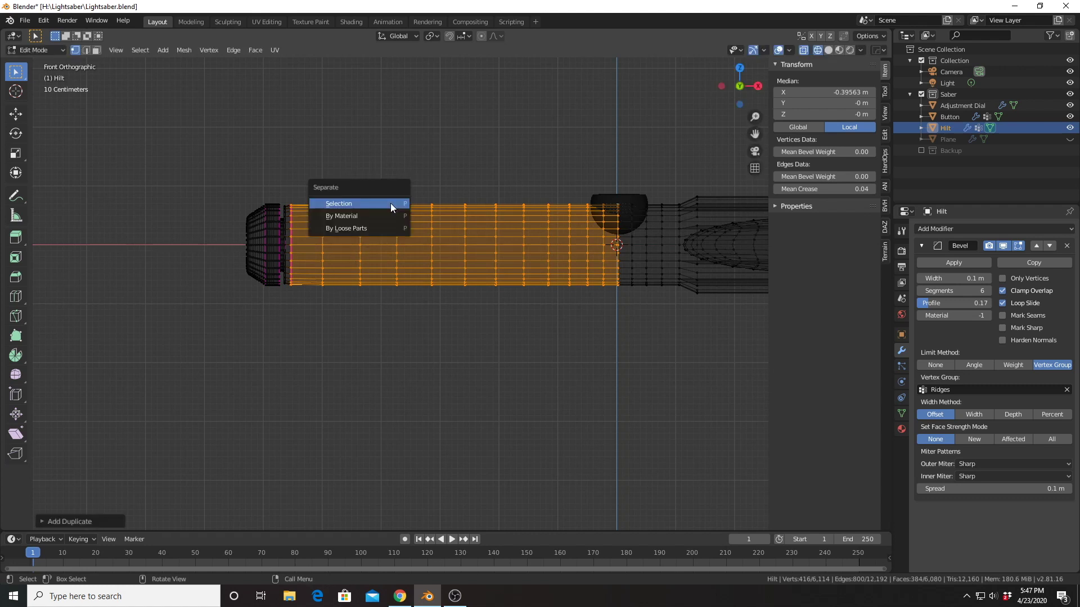
click(391, 204)
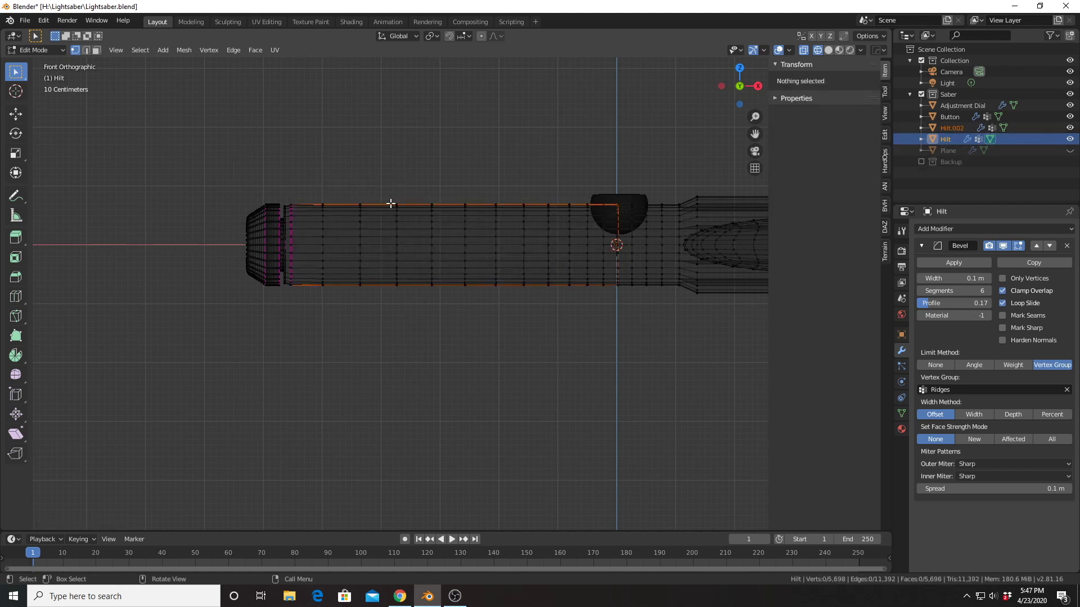
key(Tab)
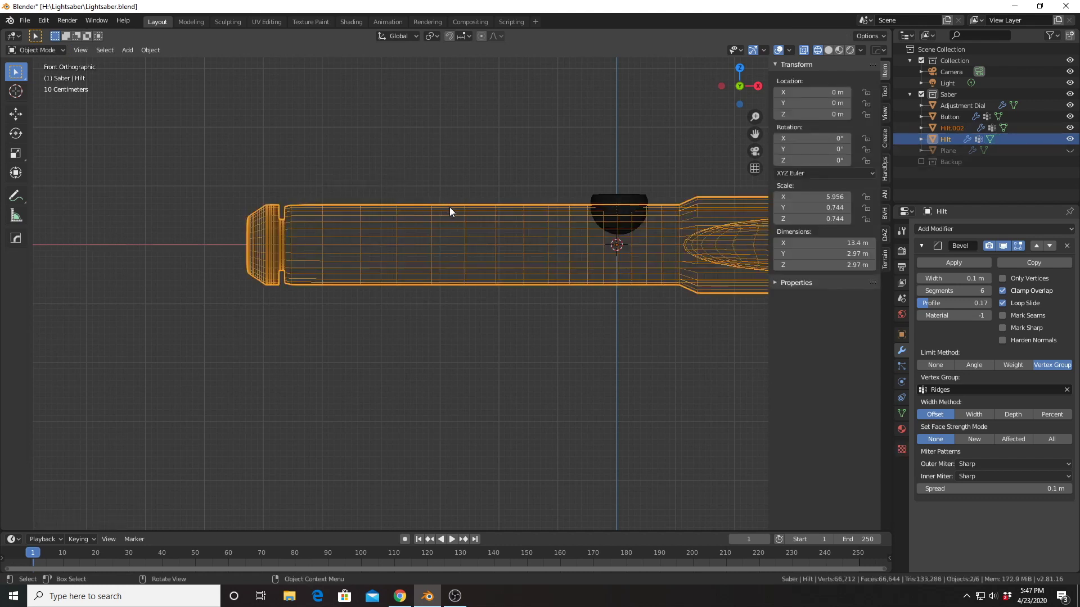
Extrude the groove-side edge loop of the separated hilt copy about 0.5 m outward along X, over the end cap.
click(452, 208)
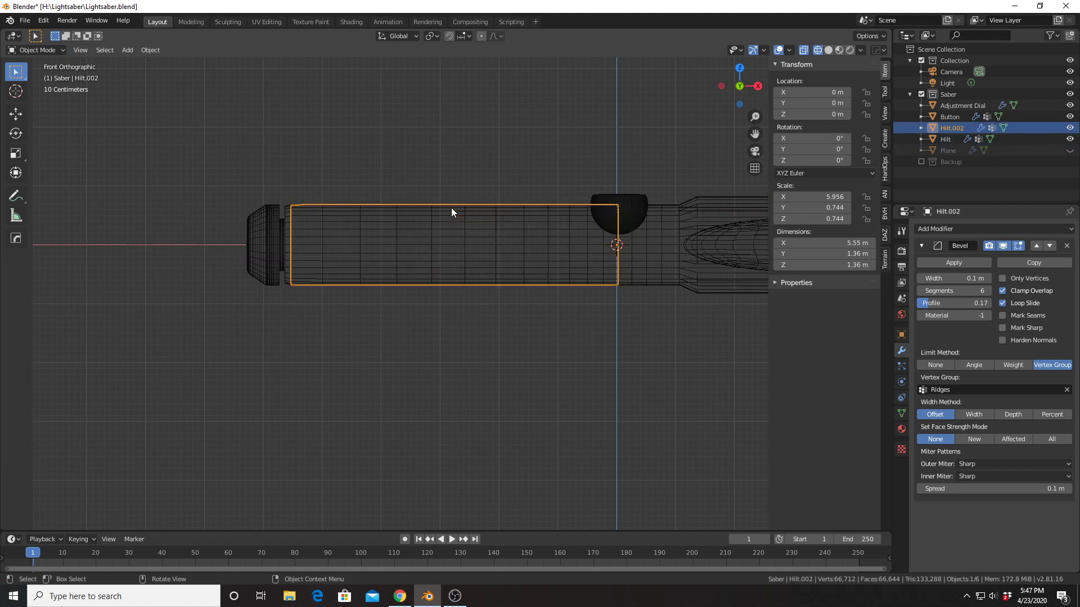
shift+middle_drag(507, 198, 593, 252)
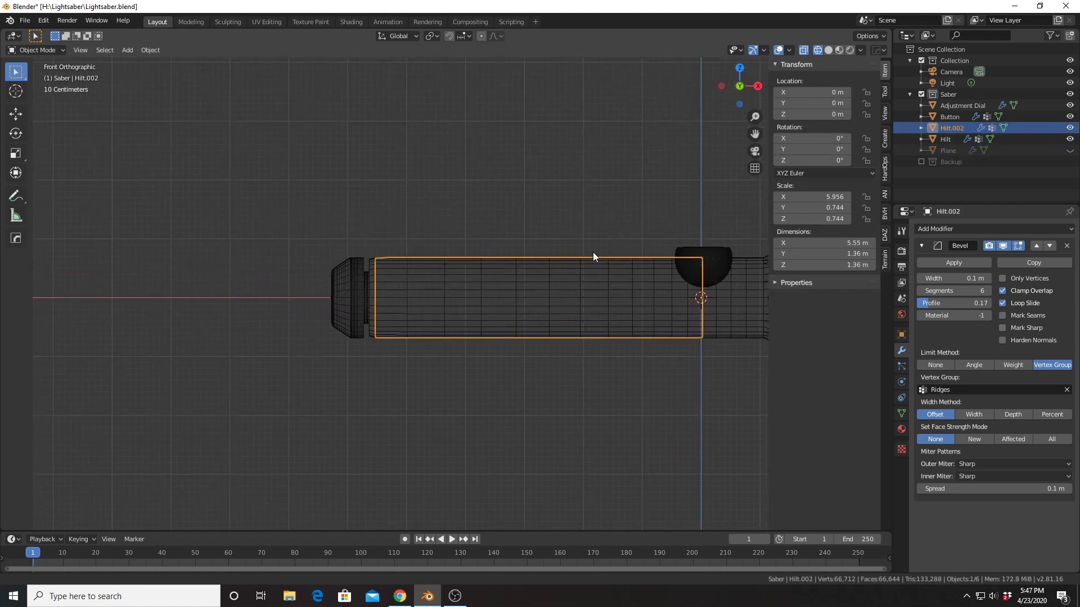
scroll(588, 247, up, 1)
key(Tab)
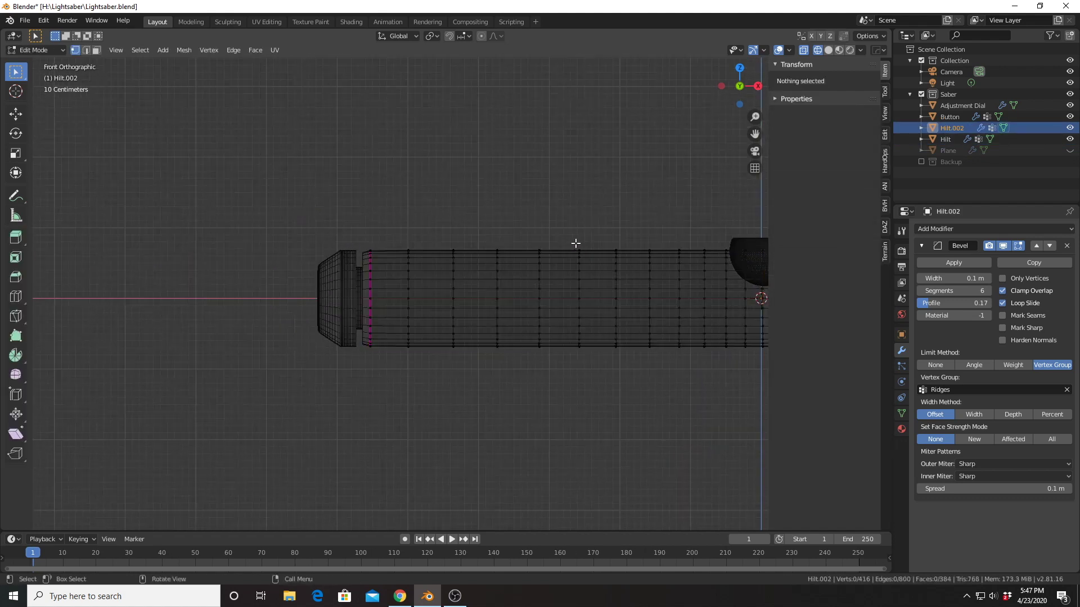
alt+click(370, 276)
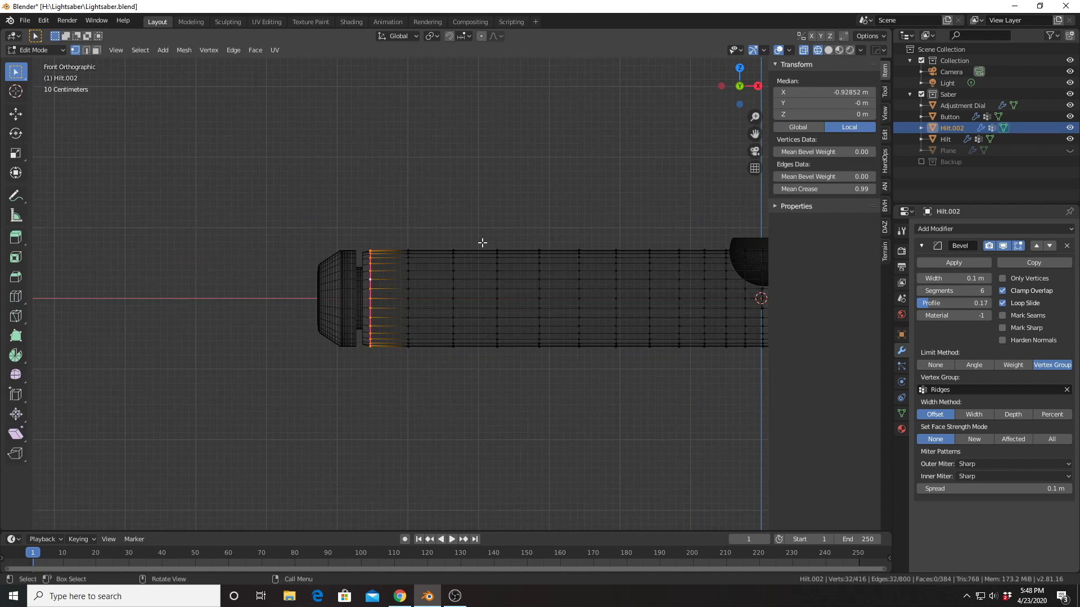
key(e)
key(x)
click(446, 241)
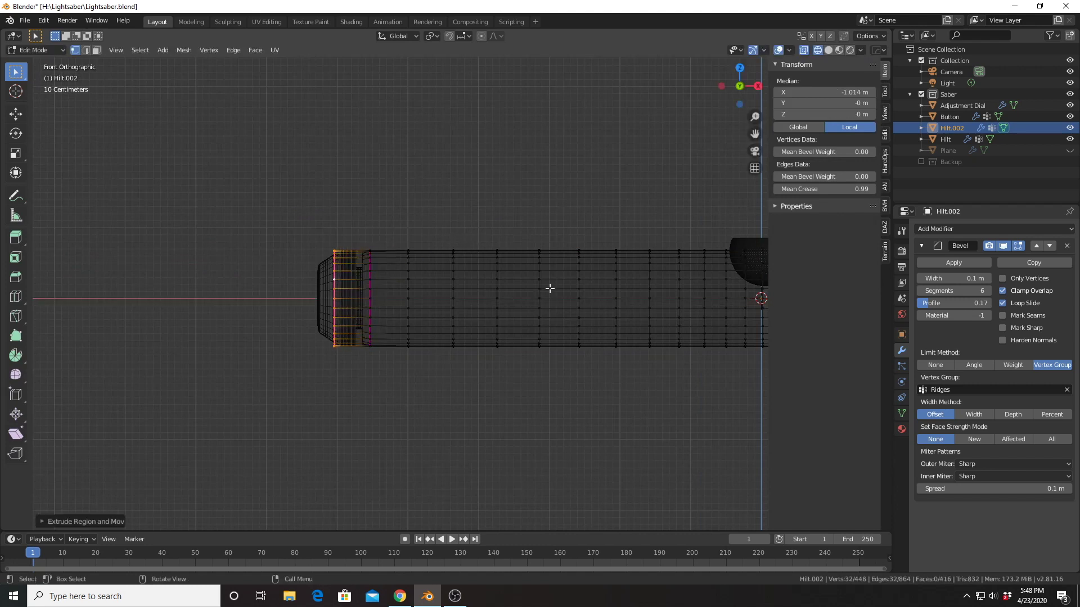
shift+middle_drag(548, 289, 331, 270)
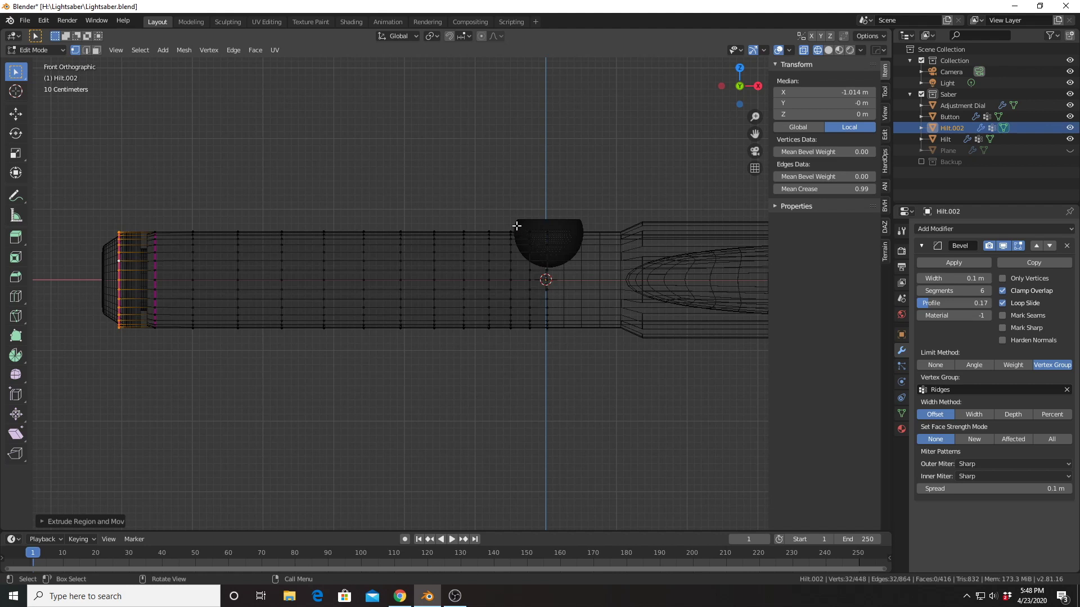
key(Tab)
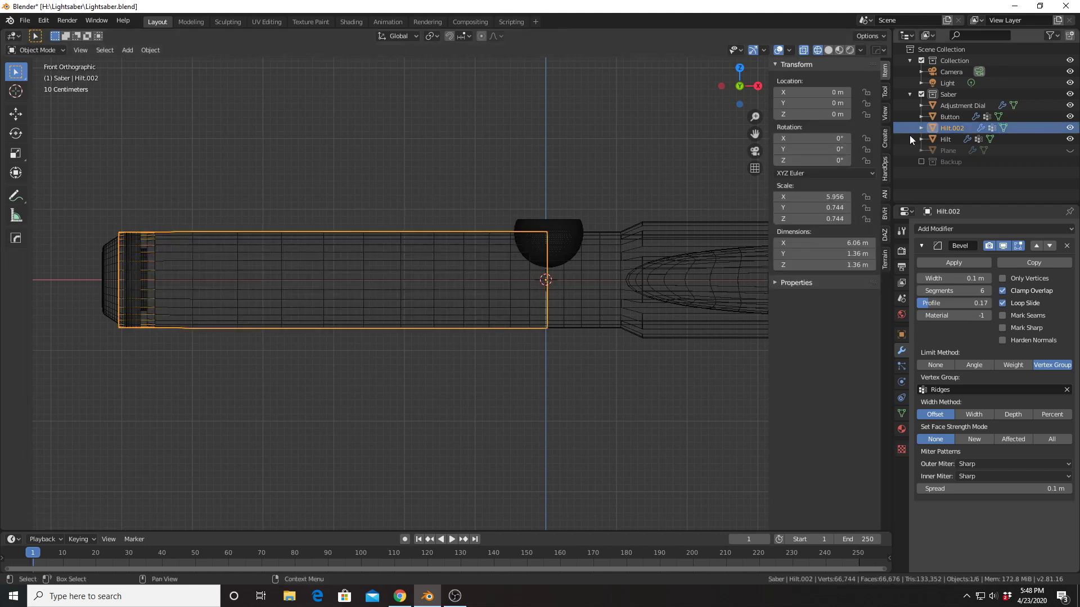
Unhide the plane and switch the viewport back to solid shading.
click(1069, 150)
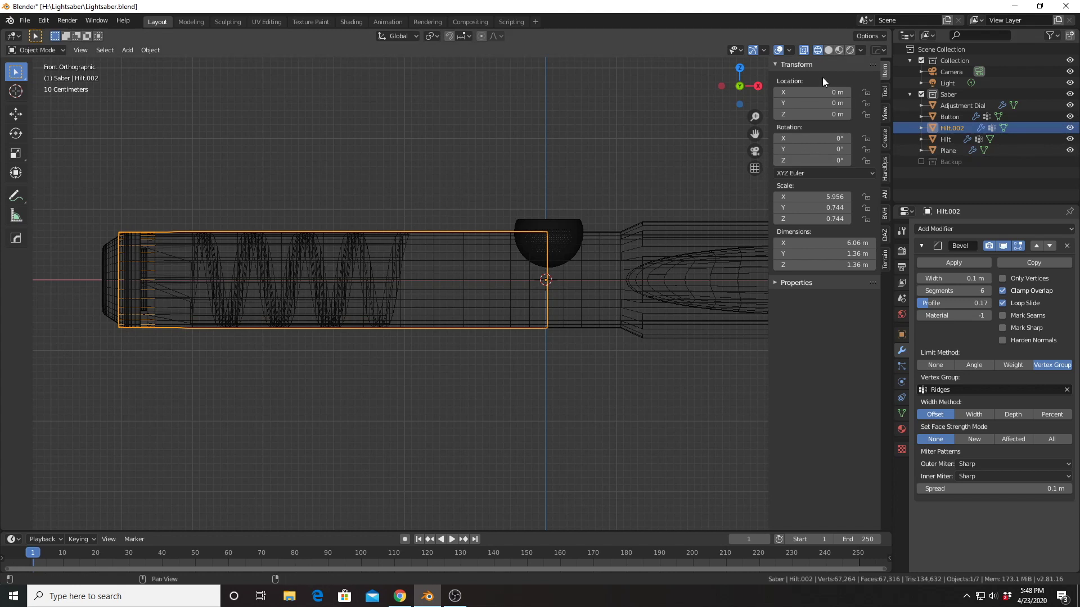
click(829, 49)
middle_drag(550, 280, 550, 284)
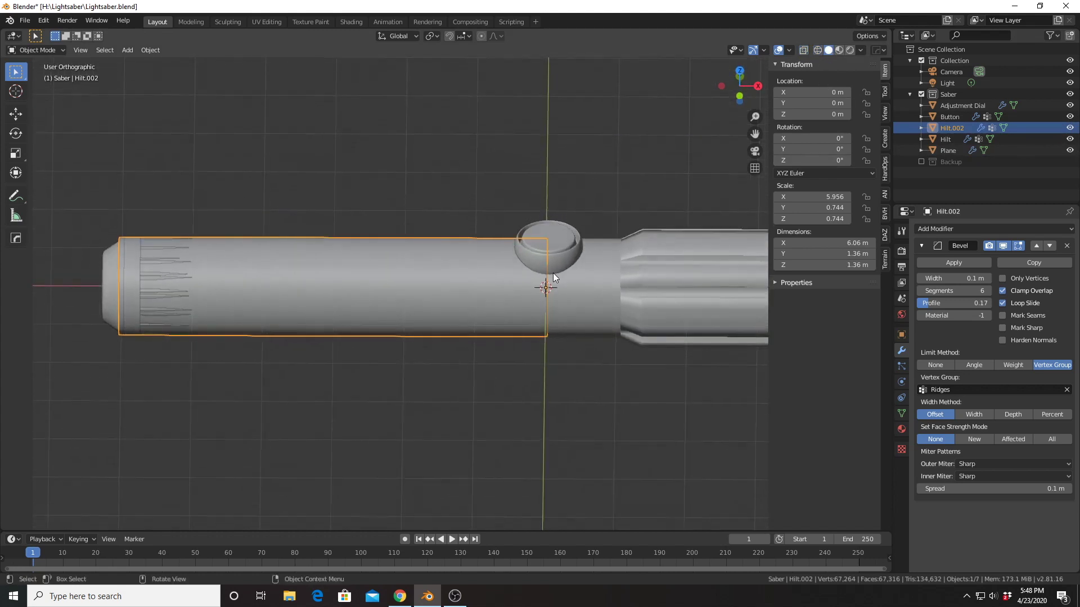
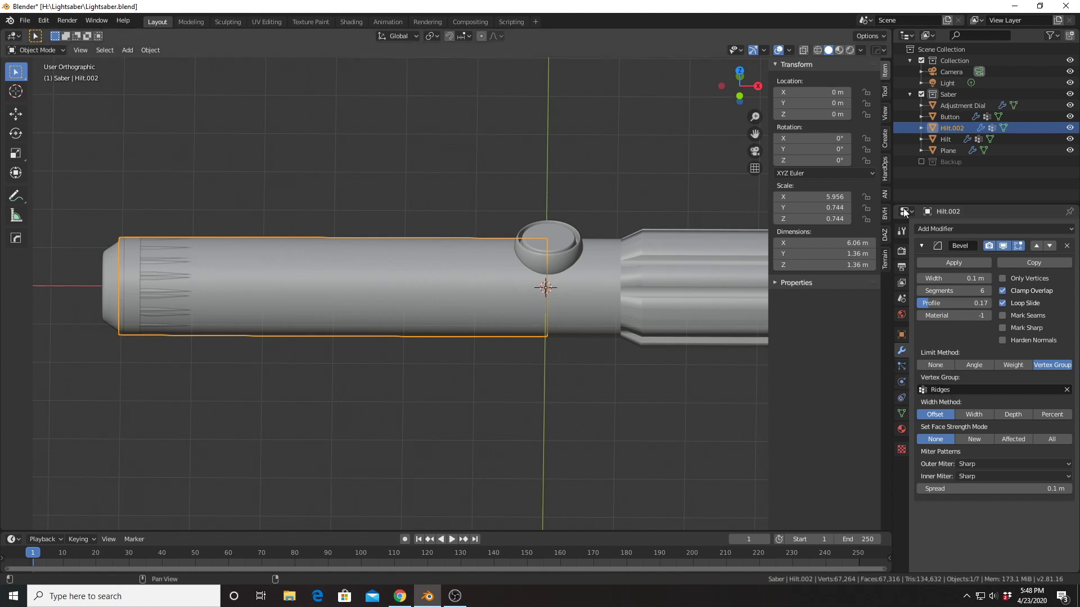
Set the plane's Screw axis object and Shrinkwrap target both to Hilt.002, and hide the original Hilt.
click(947, 150)
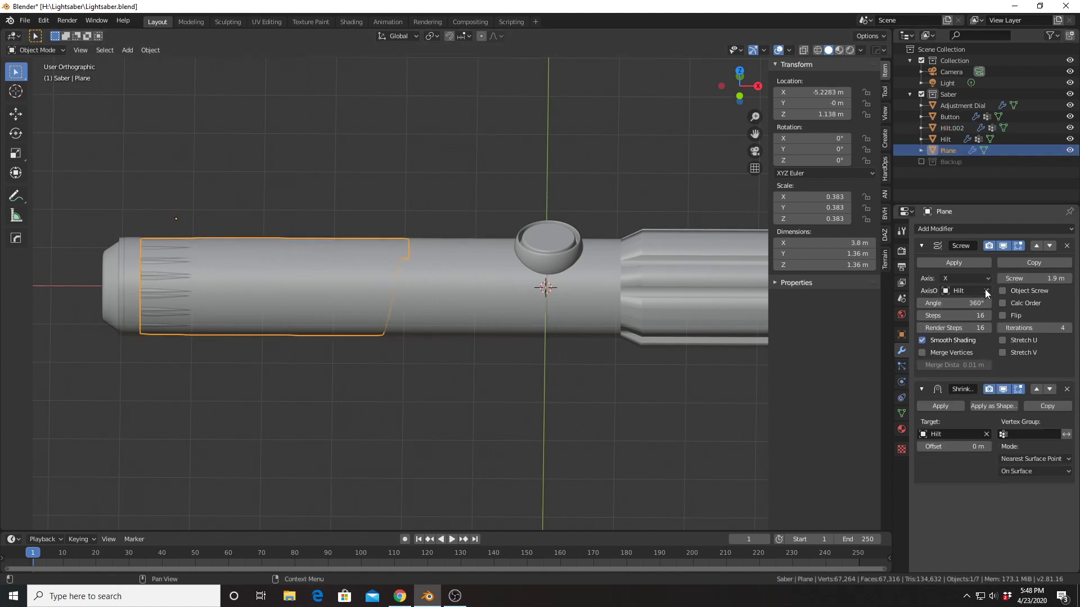
click(969, 291)
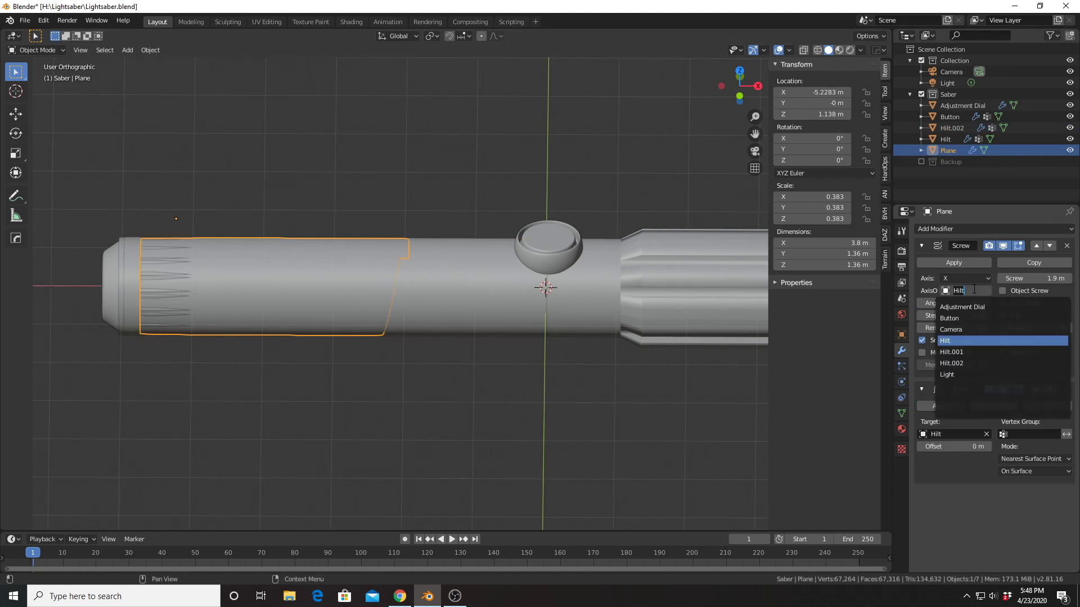
click(958, 363)
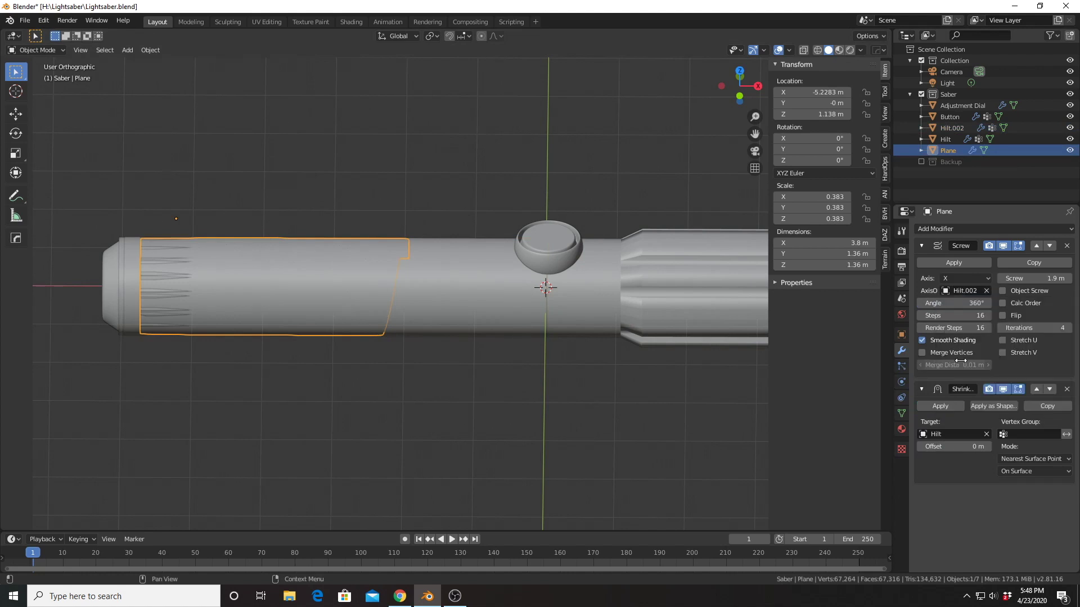
click(968, 434)
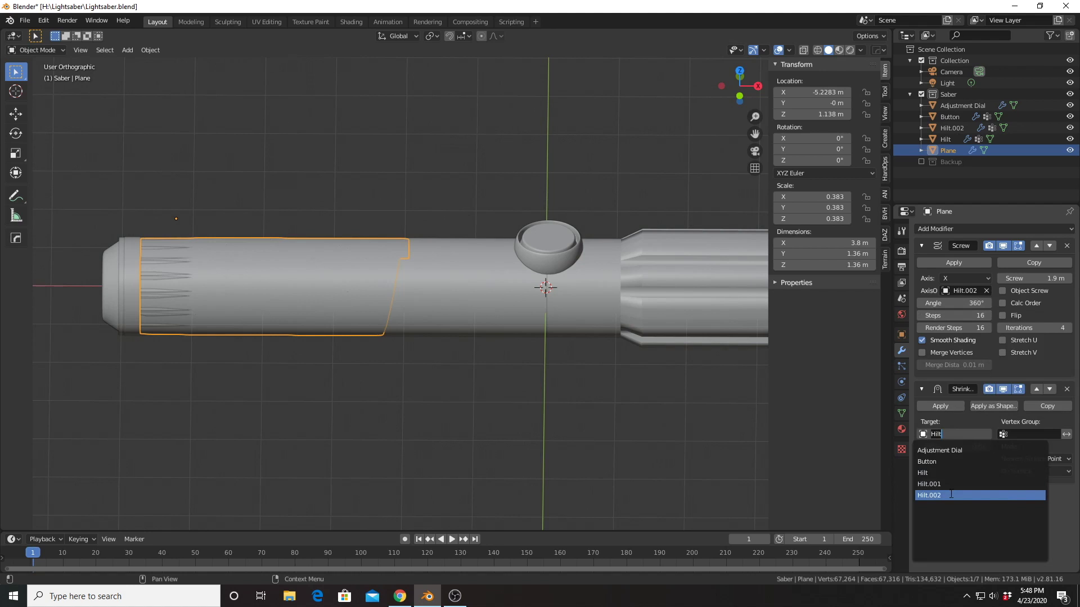
click(950, 495)
middle_drag(421, 211, 423, 239)
click(1070, 139)
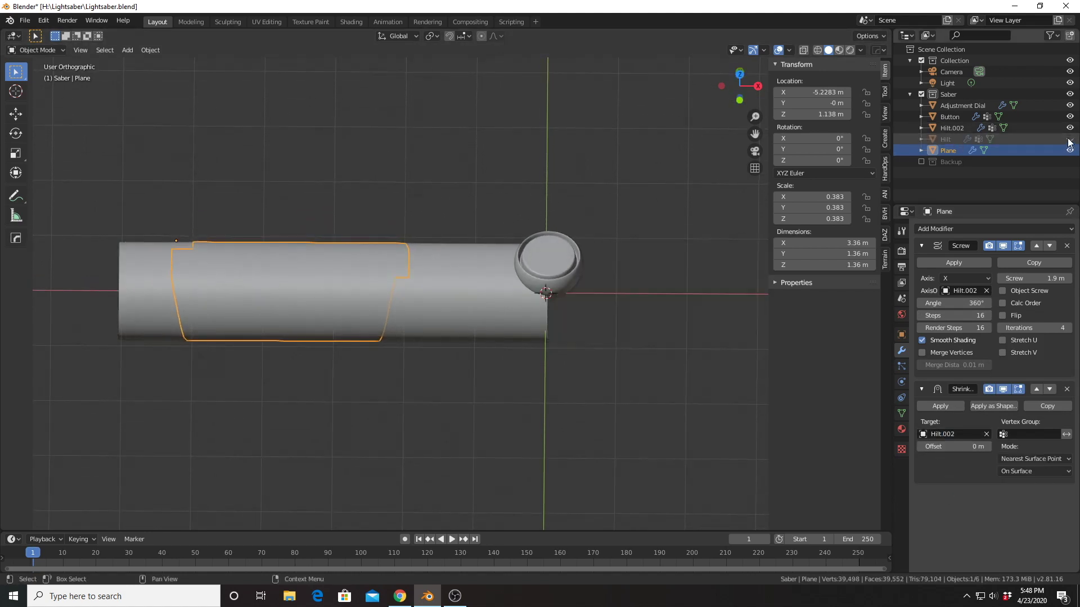
Raise the plane's Screw modifier to 6 iterations and set its Screw distance to 1.98 m.
middle_drag(440, 217, 453, 191)
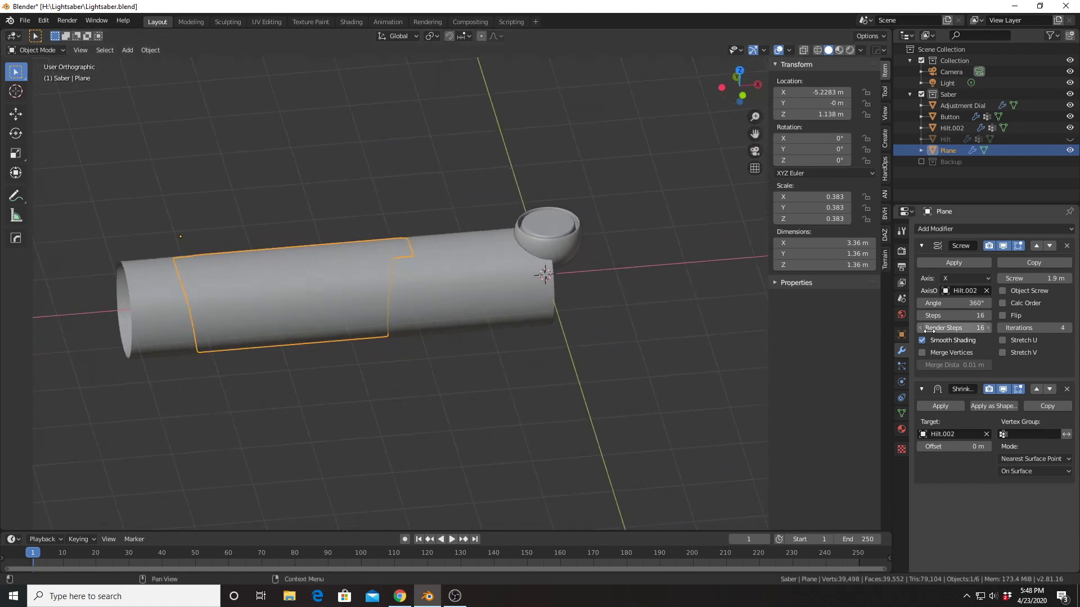
middle_drag(639, 319, 668, 296)
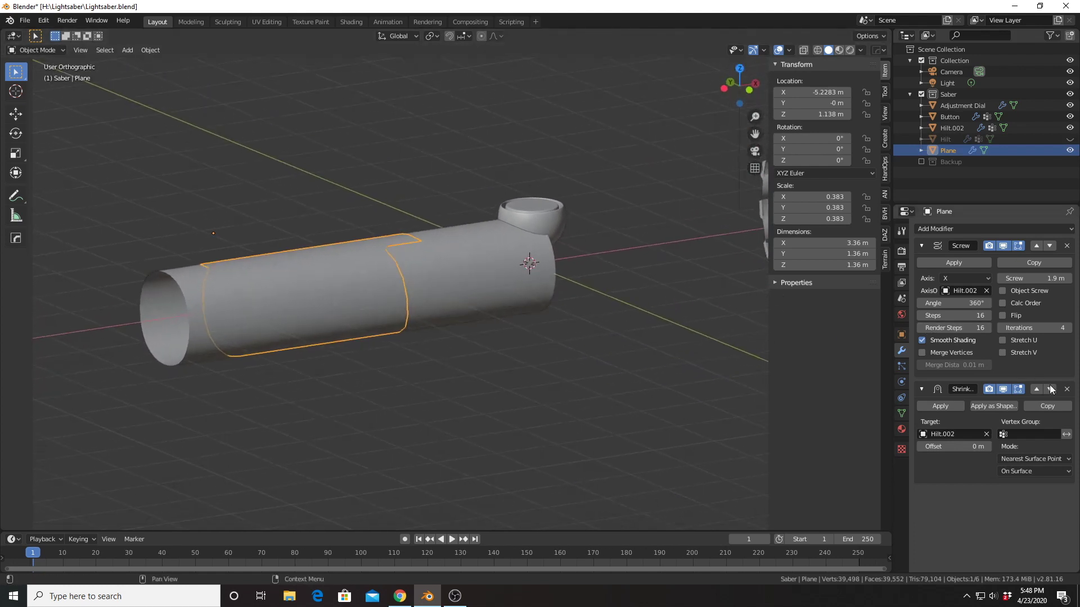
click(1067, 328)
click(1067, 328)
middle_drag(657, 314, 627, 323)
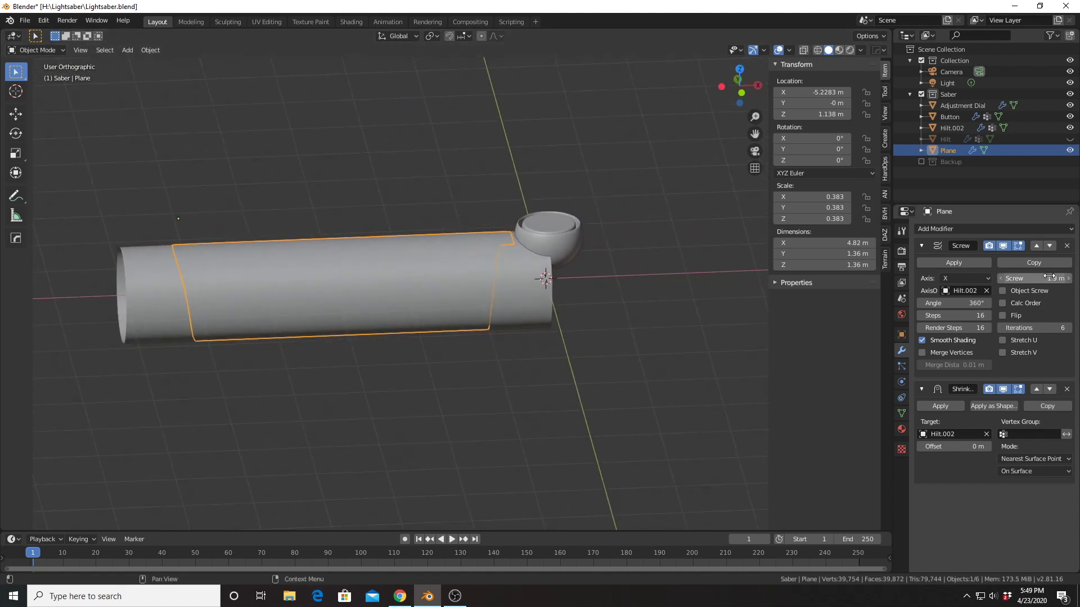
drag(1053, 278, 1061, 277)
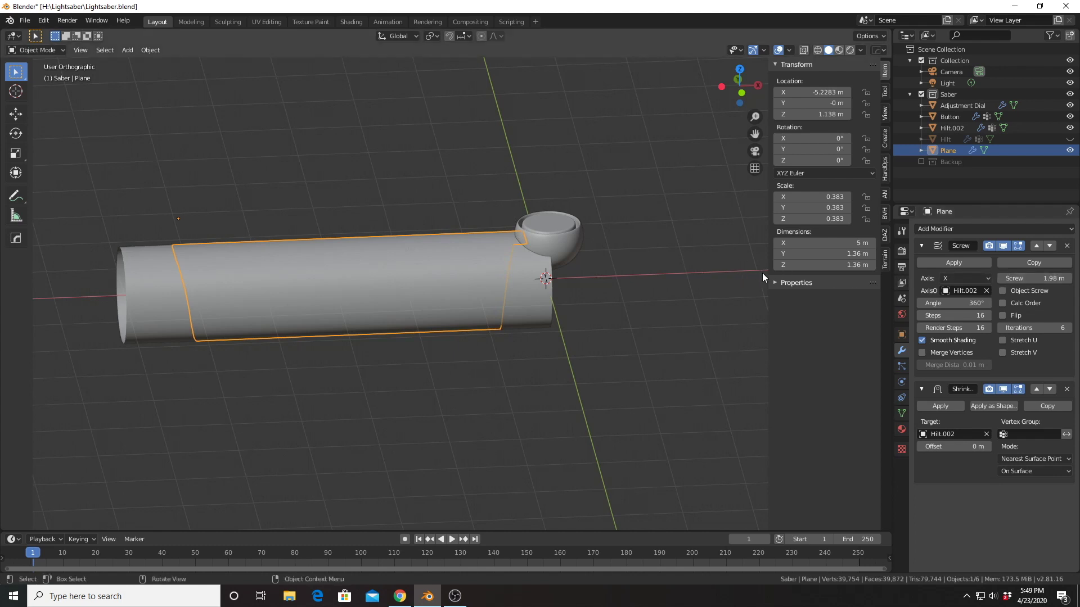
mouse_move(620, 282)
middle_down()
mouse_move(629, 246)
mouse_move(622, 284)
middle_up()
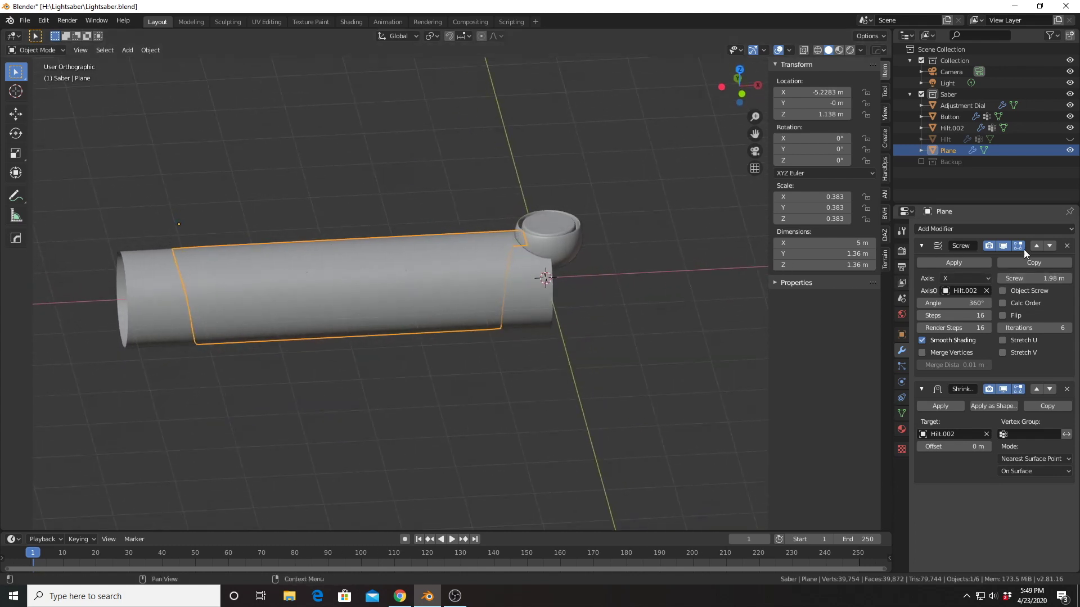
Add a Solidify modifier to the plane with a thickness of 0.05 m.
click(1013, 227)
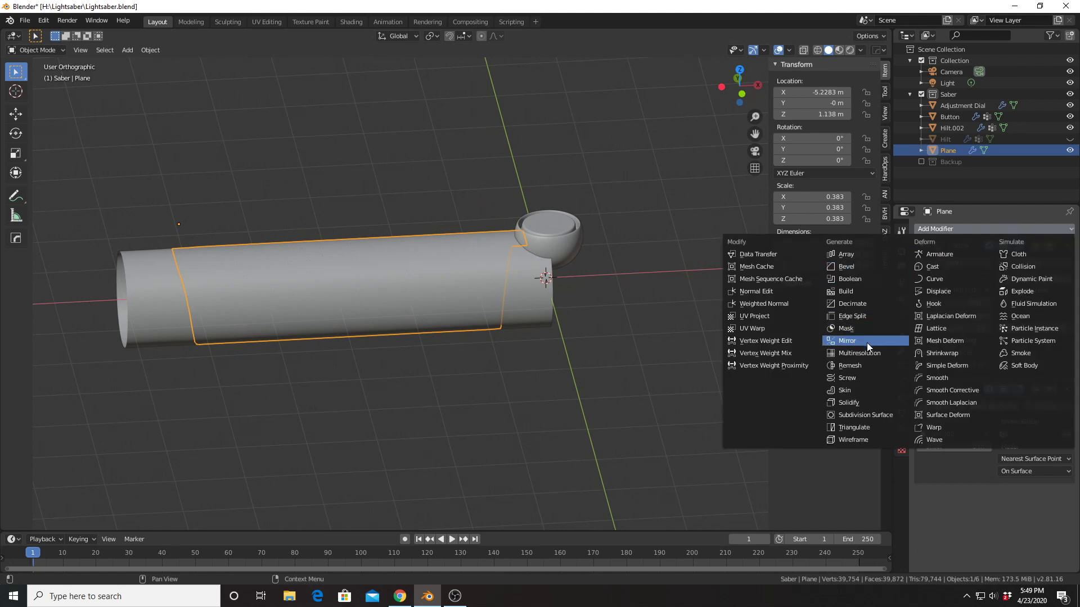
click(847, 403)
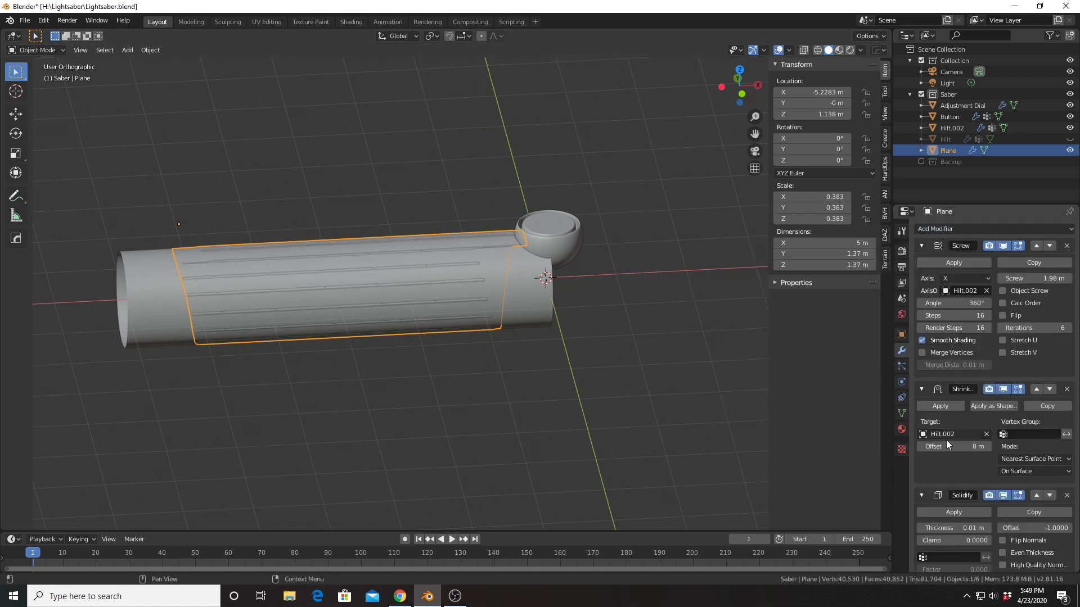
click(987, 528)
drag(987, 529, 988, 528)
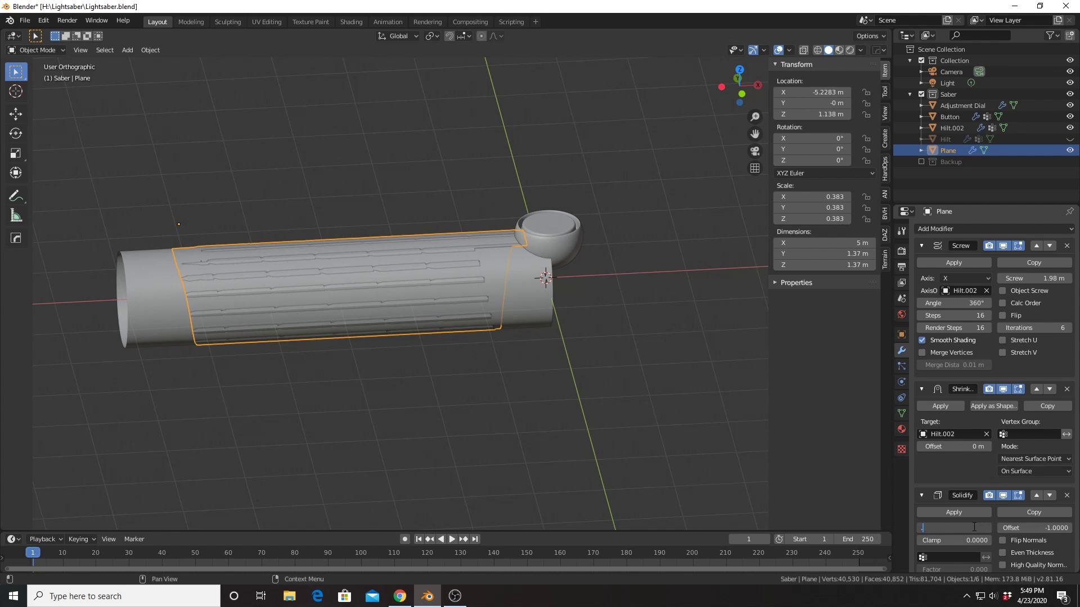
key(Return)
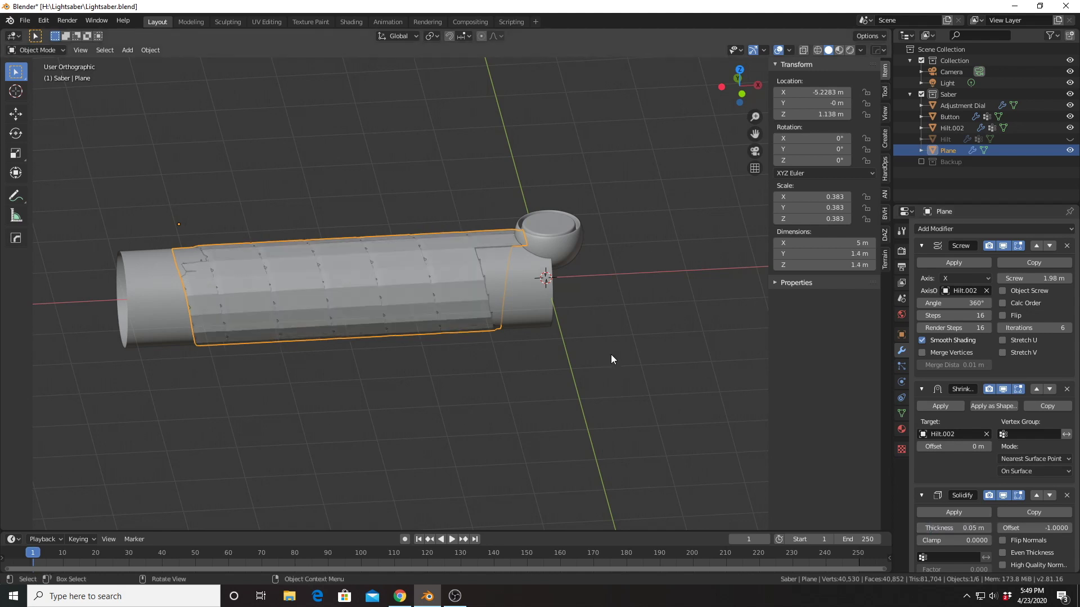
Apply smooth shading to the wrapped plane.
scroll(475, 312, up, 3)
mouse_move(482, 312)
middle_down()
mouse_move(540, 299)
mouse_move(496, 302)
mouse_move(468, 321)
middle_up()
scroll(537, 299, up, 3)
scroll(460, 307, up, 3)
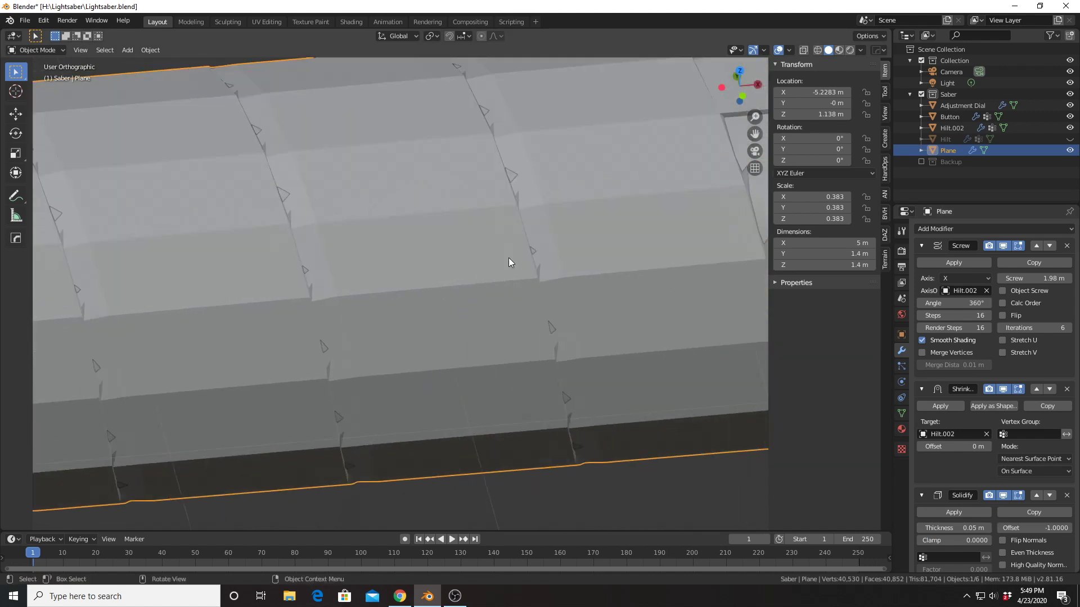
middle_drag(531, 244, 457, 207)
right_click(499, 256)
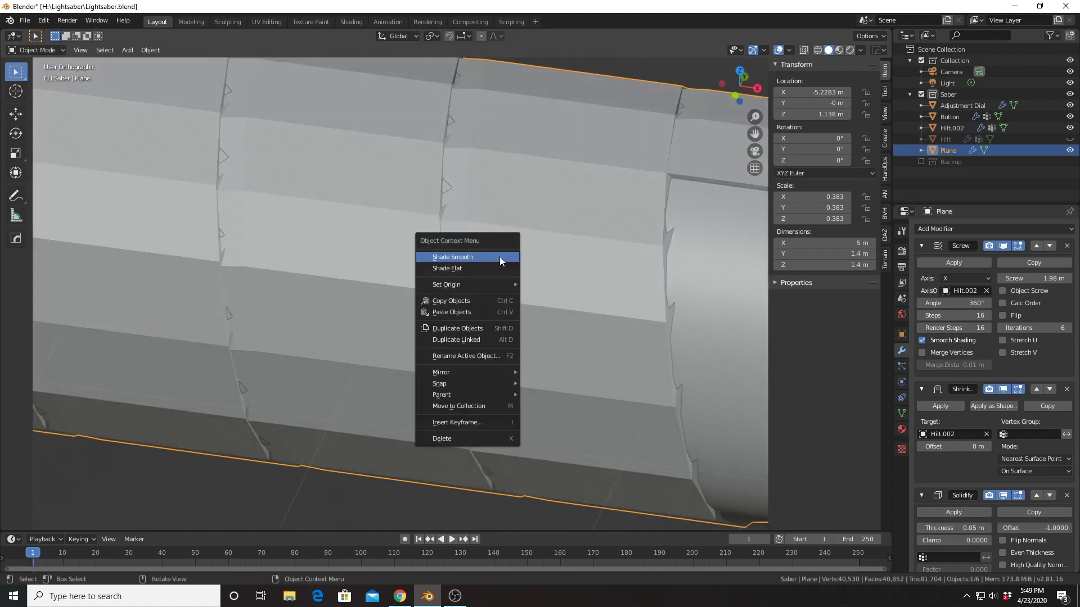
click(500, 257)
middle_drag(510, 269, 611, 246)
scroll(560, 251, down, 3)
scroll(999, 409, down, 3)
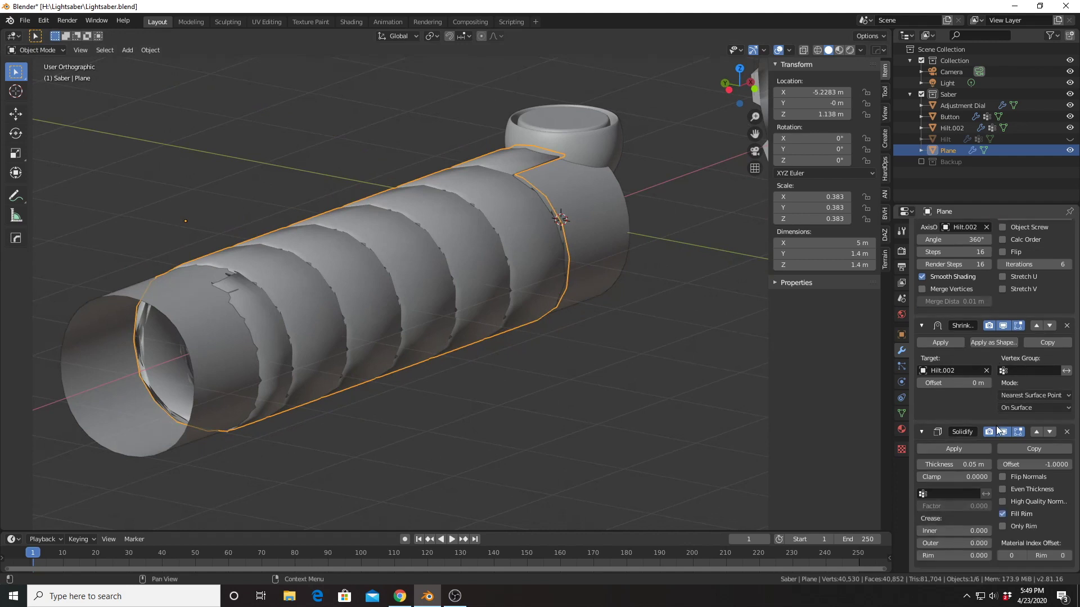
Add a level 2 Subdivision Surface modifier to the wrapped plane.
scroll(943, 349, up, 3)
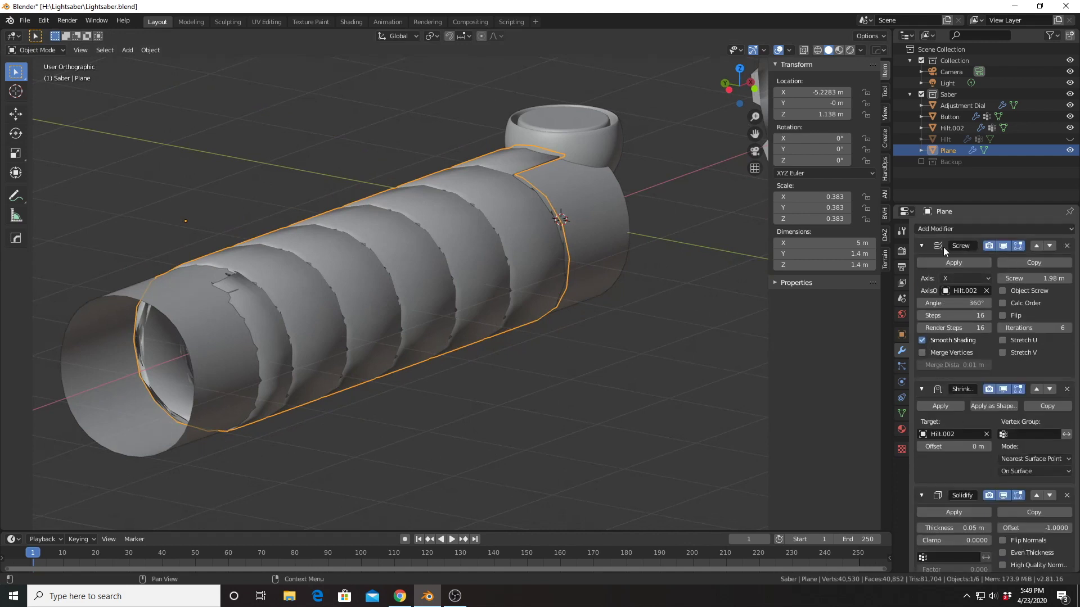
click(963, 229)
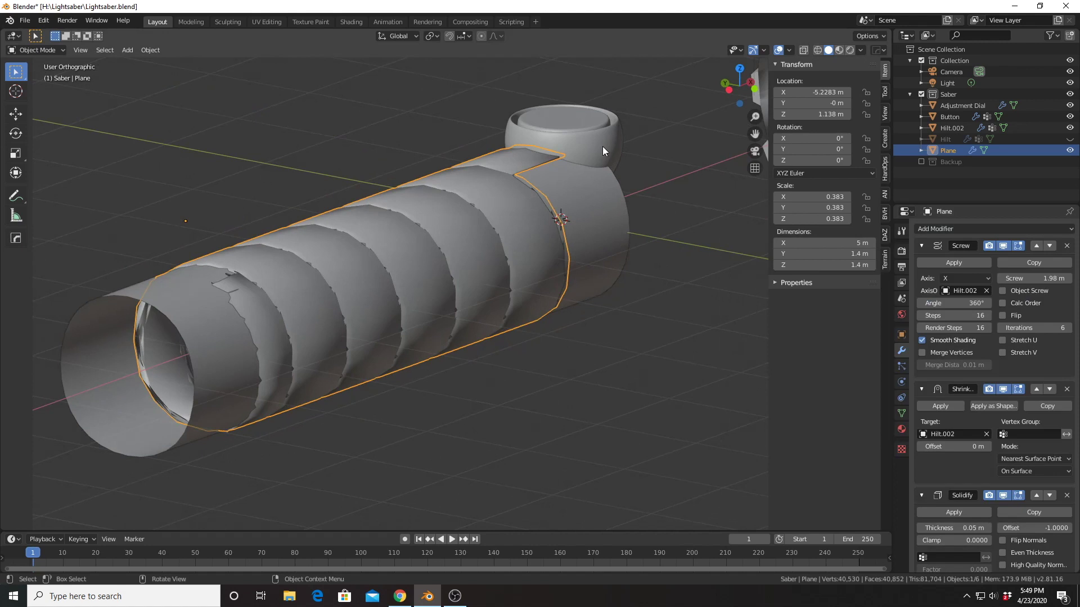
key(ctrl+1)
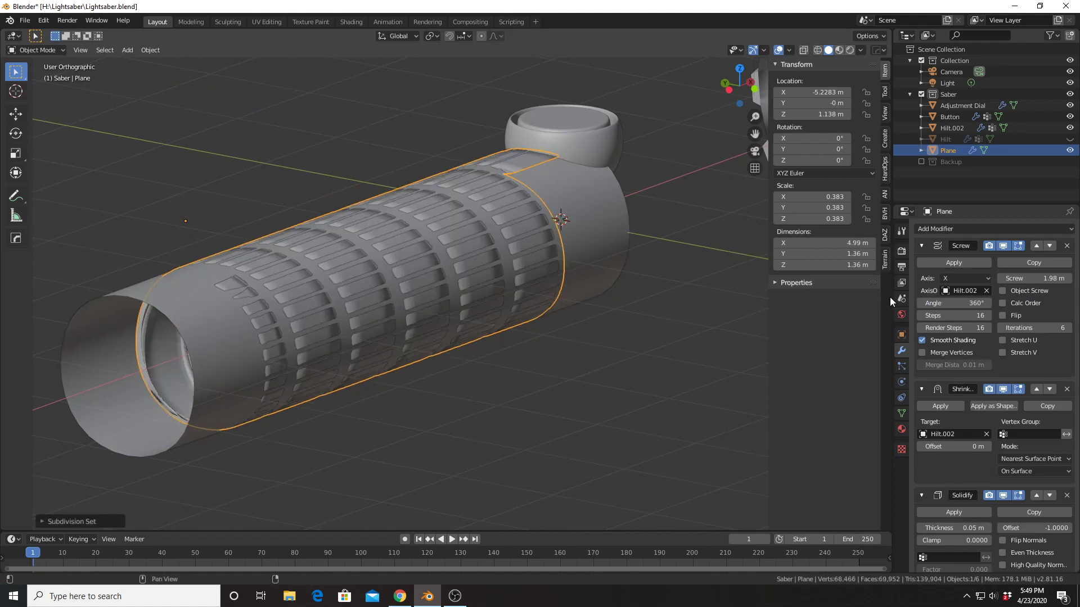
scroll(950, 339, down, 5)
scroll(950, 339, up, 5)
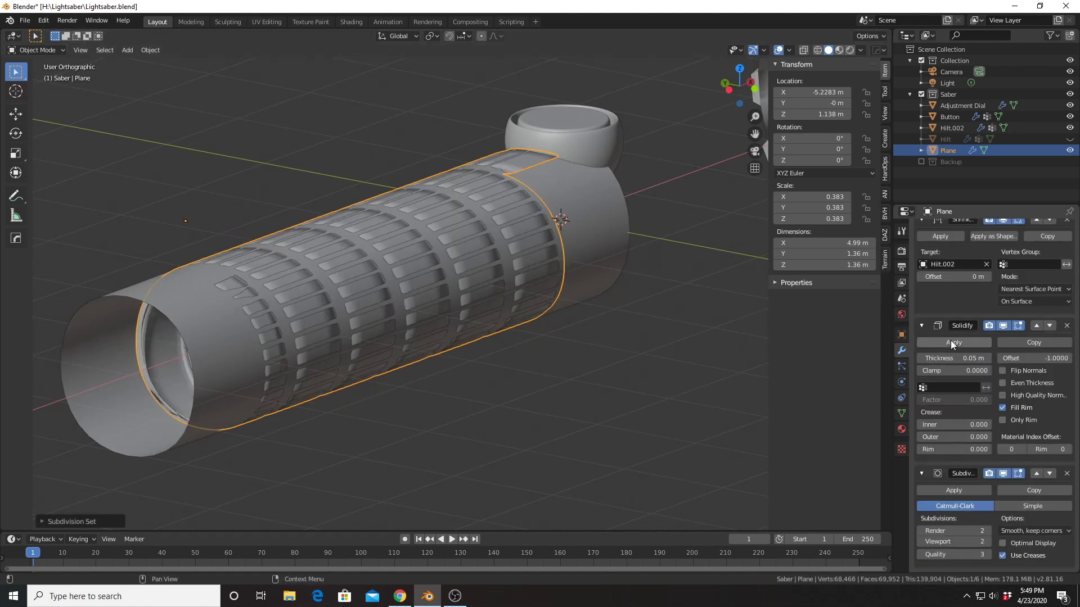
mouse_move(551, 262)
middle_down()
mouse_move(491, 268)
mouse_move(471, 239)
mouse_move(489, 224)
mouse_move(504, 225)
mouse_move(433, 258)
mouse_move(560, 227)
mouse_move(565, 265)
middle_up()
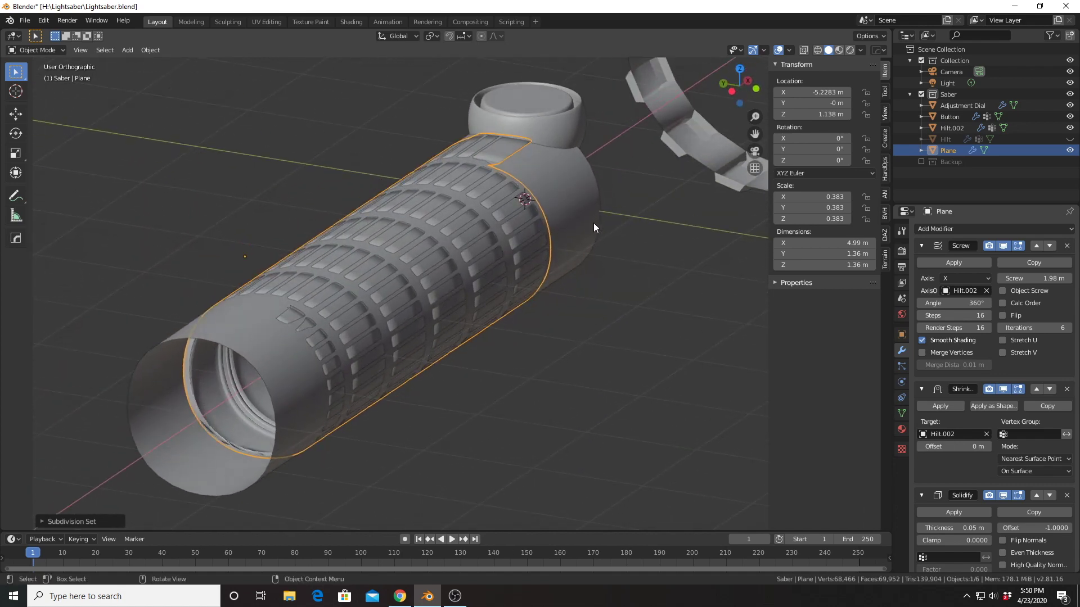
Hide Hilt.002 to inspect the wrapped plane on its own.
click(592, 209)
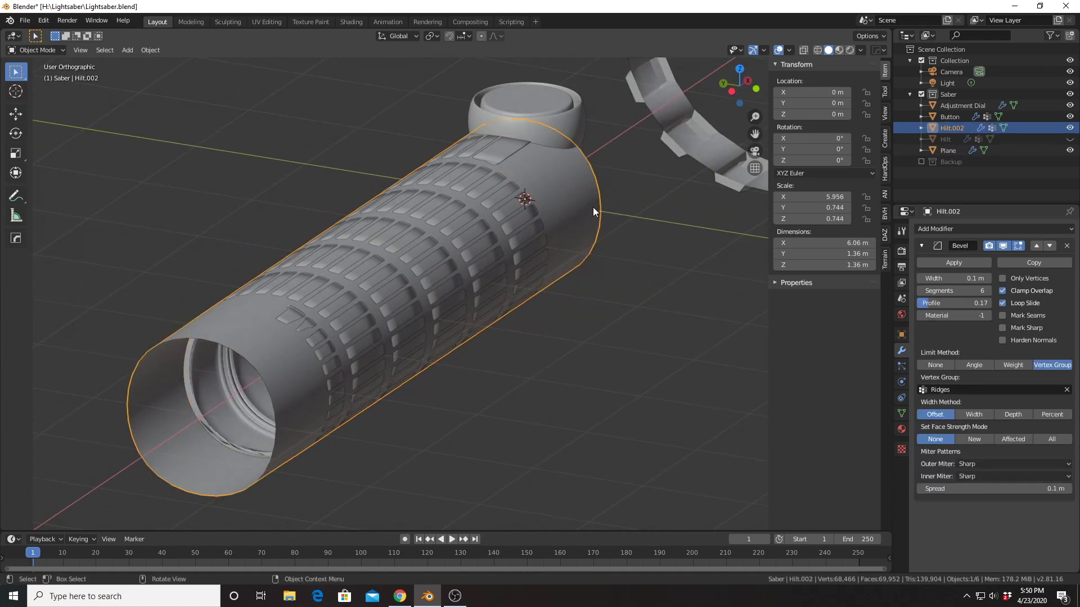
click(1070, 128)
middle_drag(511, 328, 418, 334)
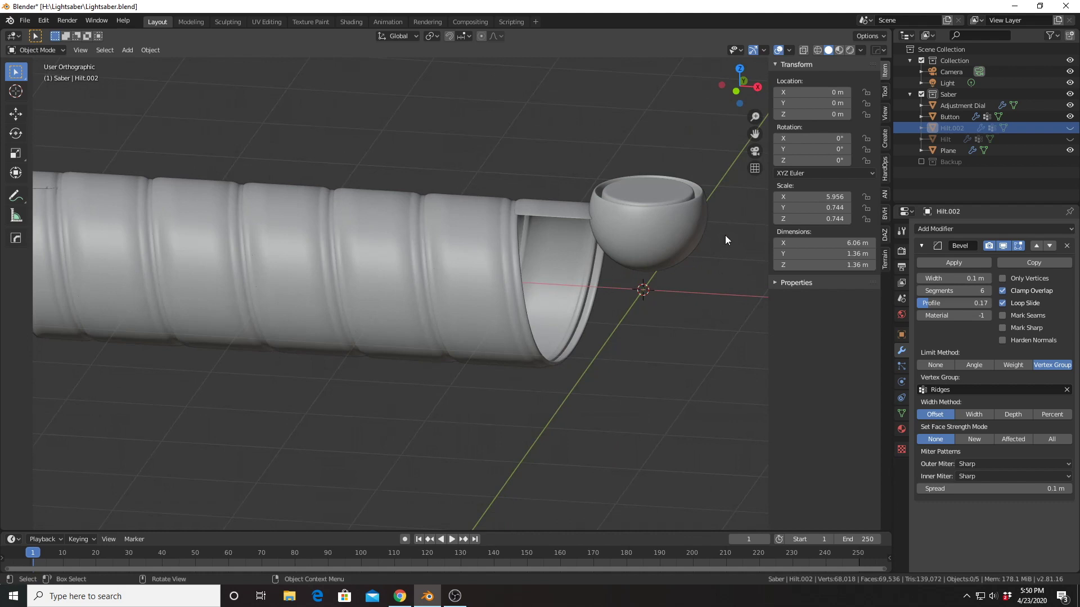
Apply the plane's Screw, Shrinkwrap and Solidify modifiers, keeping only the Subdivision Surface live.
click(474, 252)
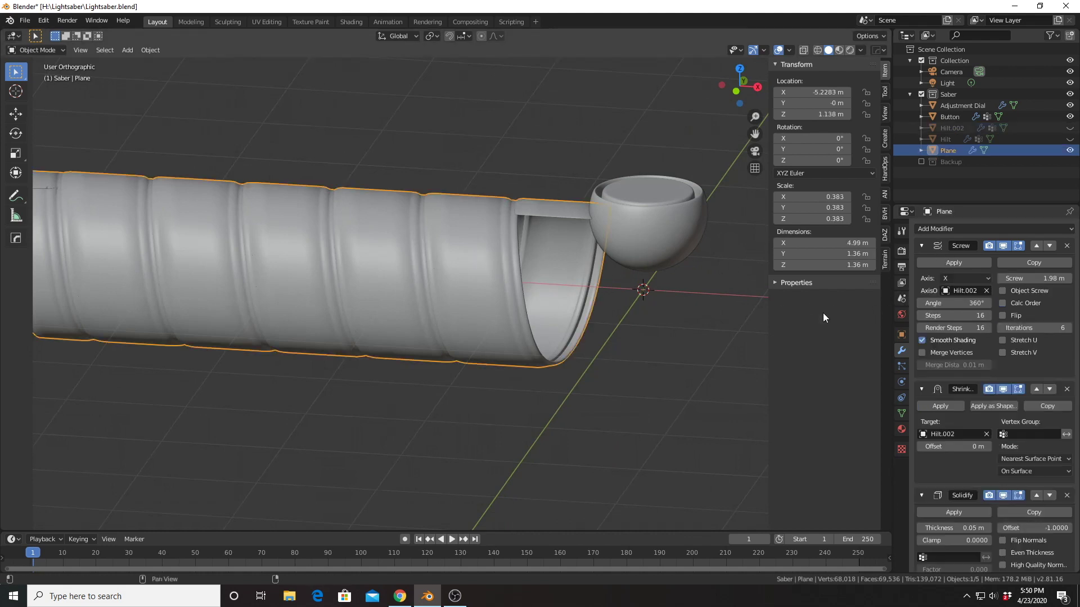
click(951, 262)
click(940, 262)
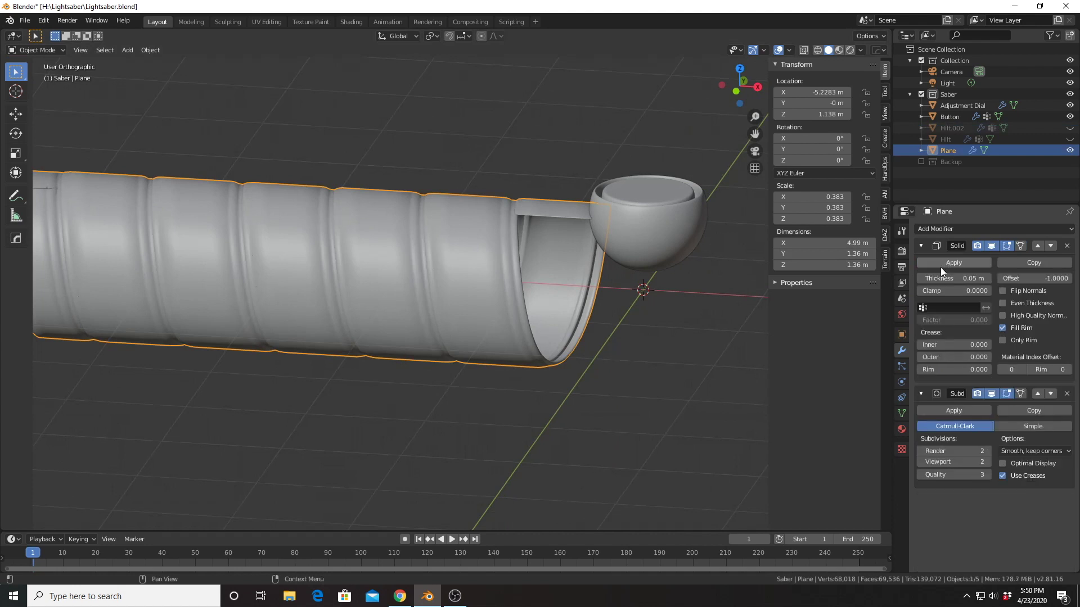
click(950, 262)
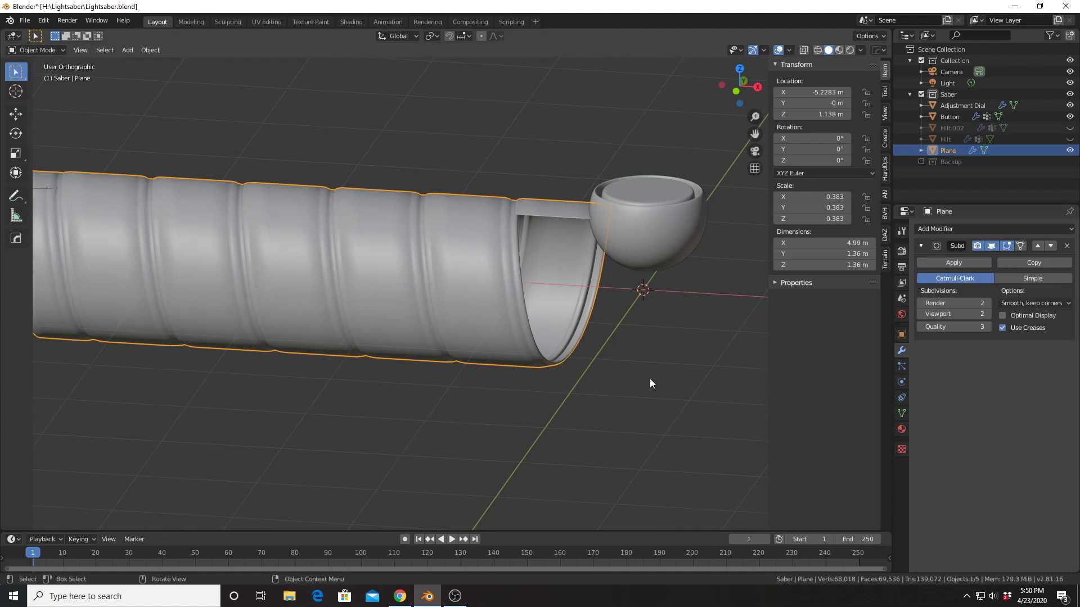
middle_drag(648, 379, 594, 358)
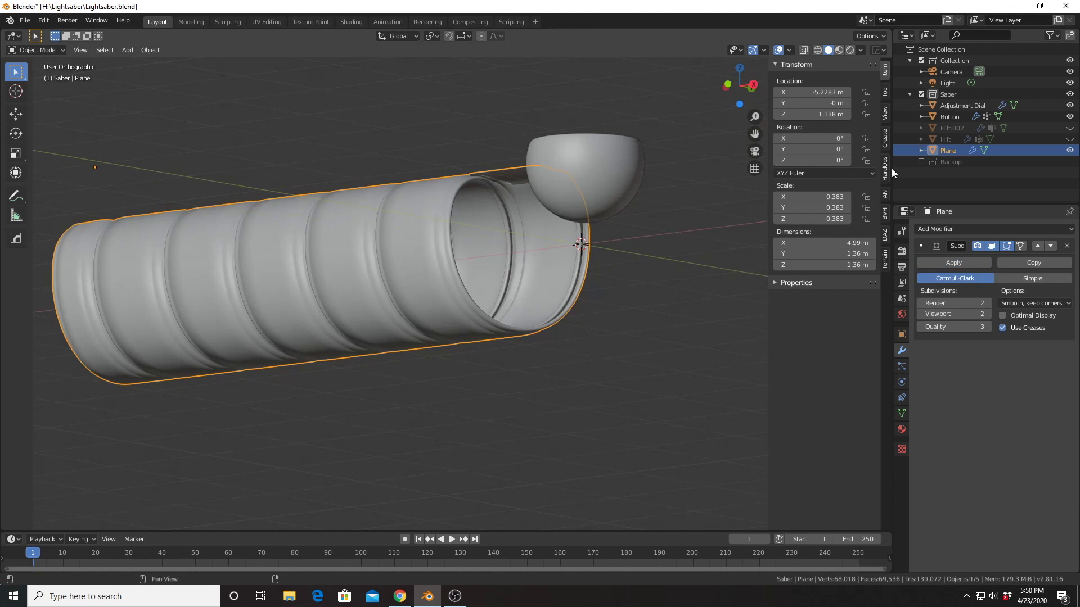
Unhide the helper object Hilt.002 and delete it from the scene.
click(941, 128)
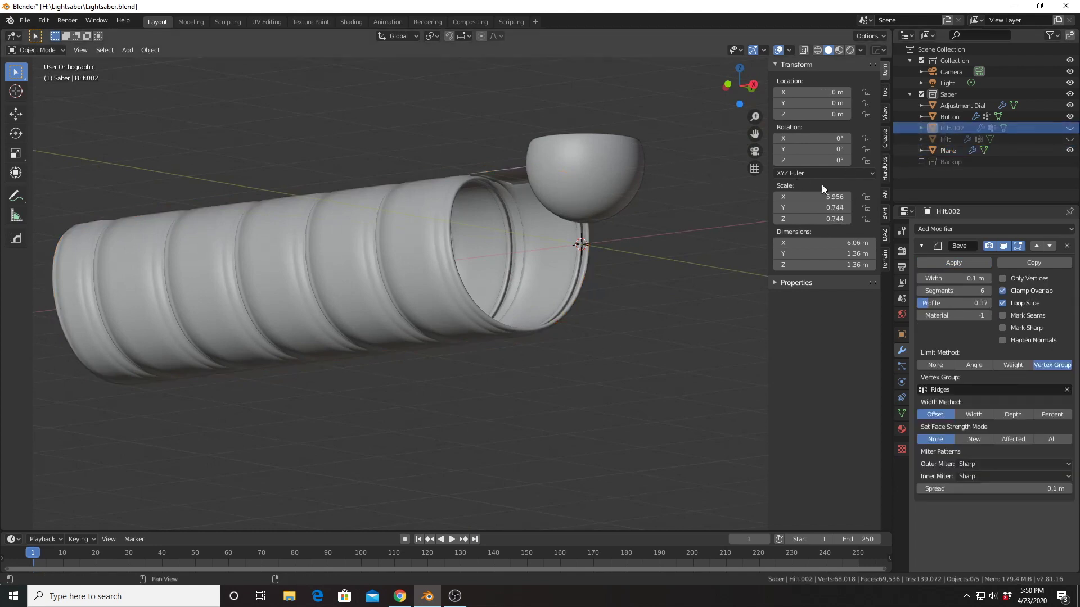
click(1069, 127)
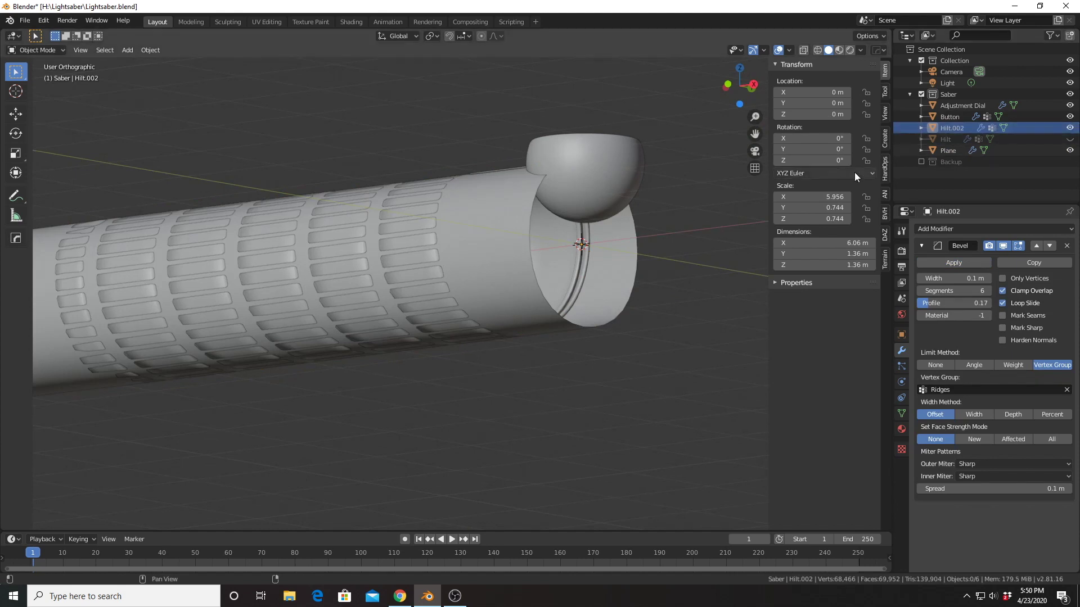
key(b)
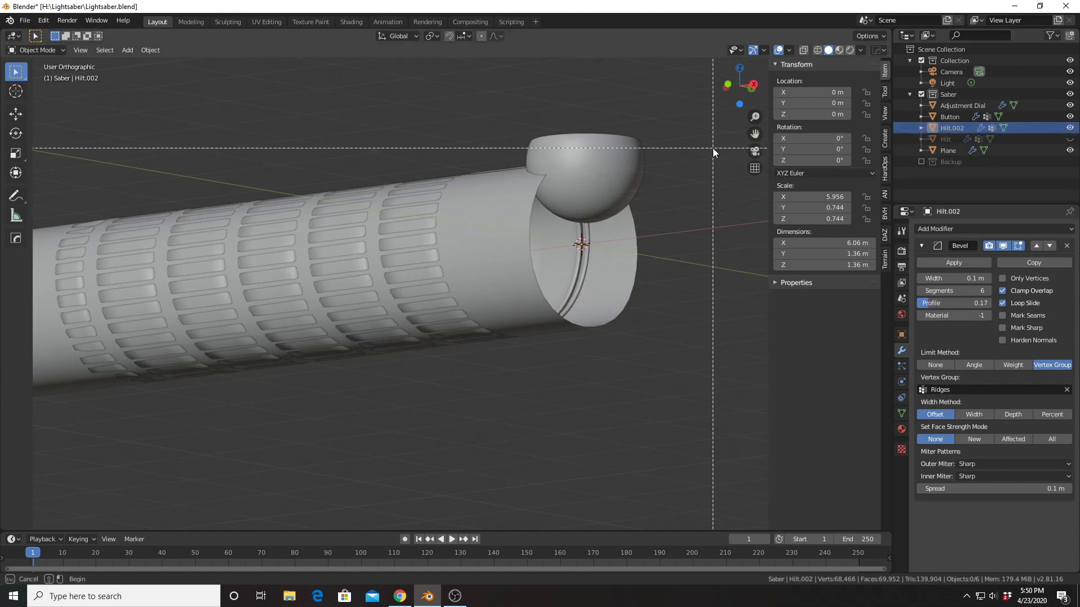
key(Escape)
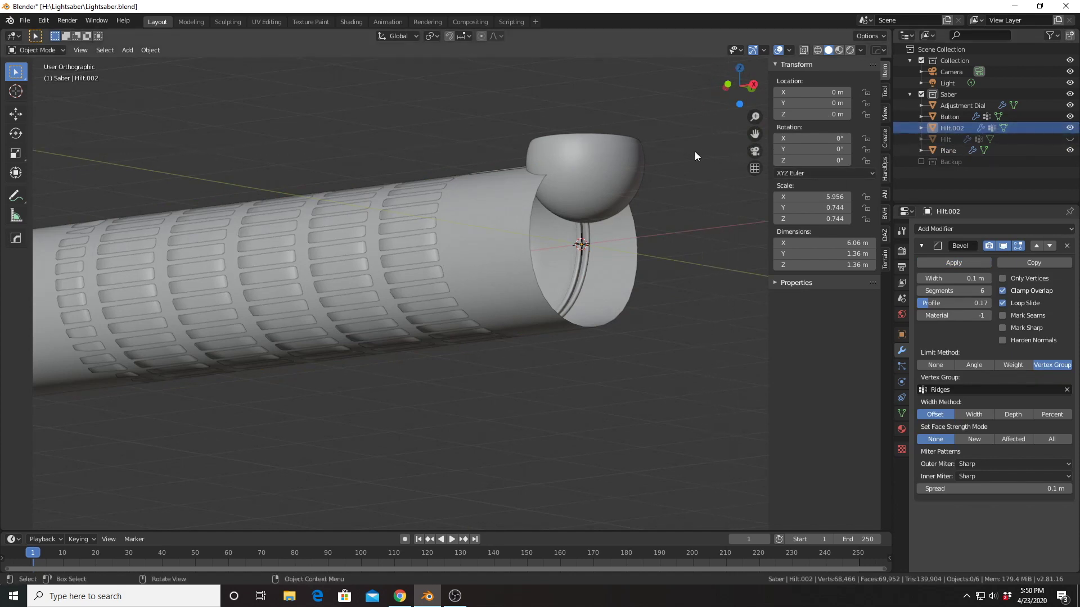
click(535, 236)
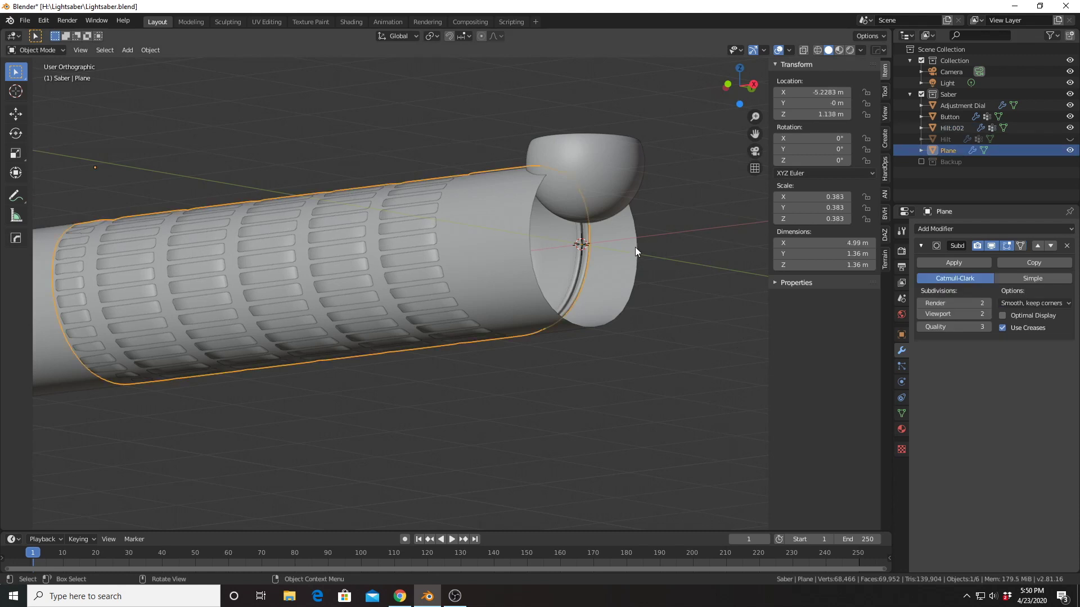
click(614, 263)
key(x)
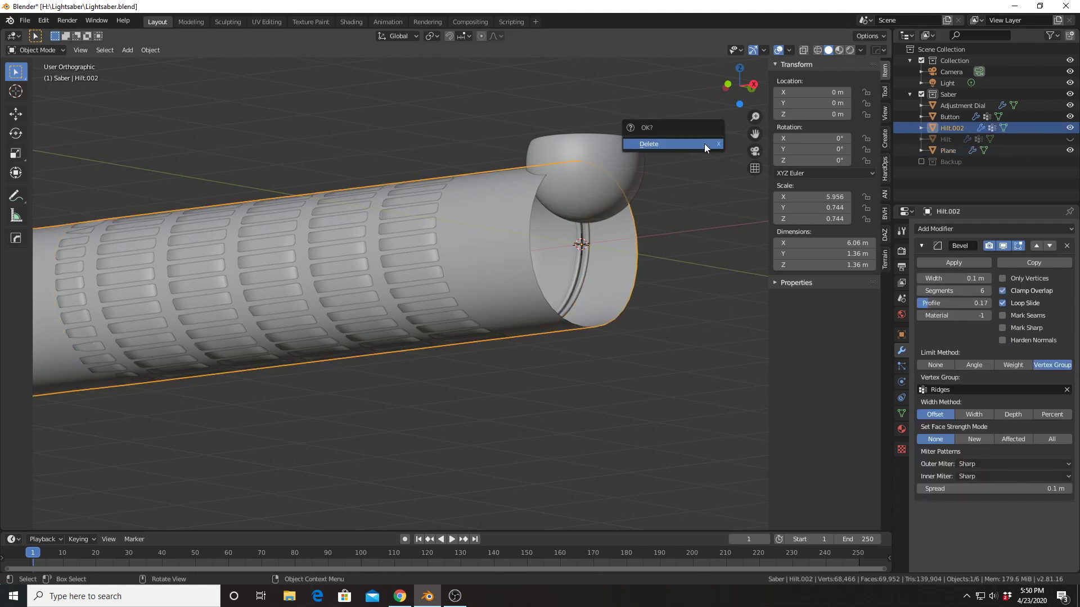
click(704, 143)
Rename the plane object as Wrapping.
click(437, 273)
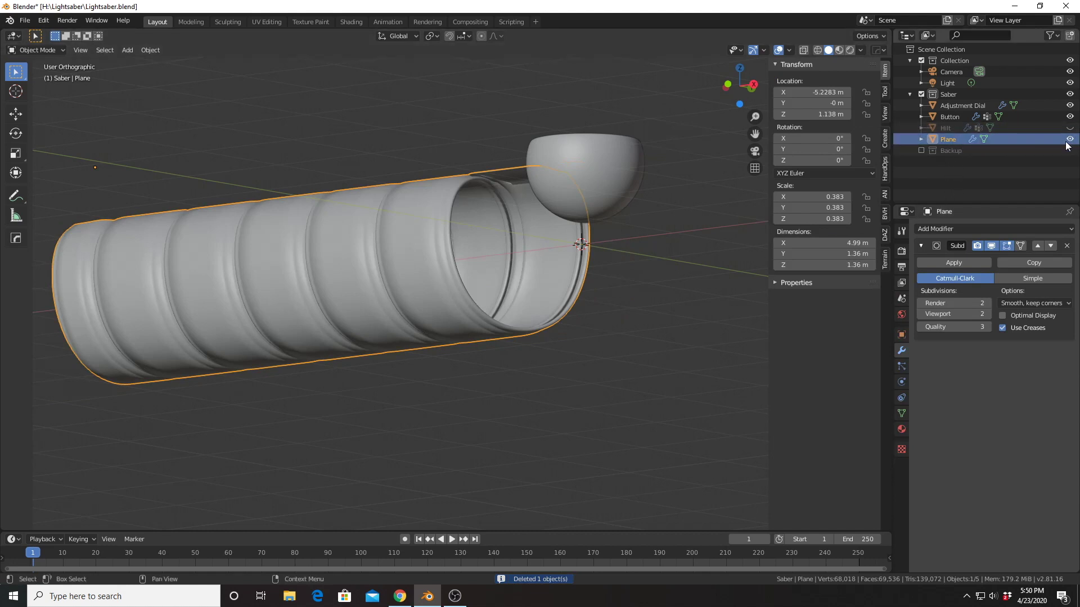
click(900, 335)
click(970, 228)
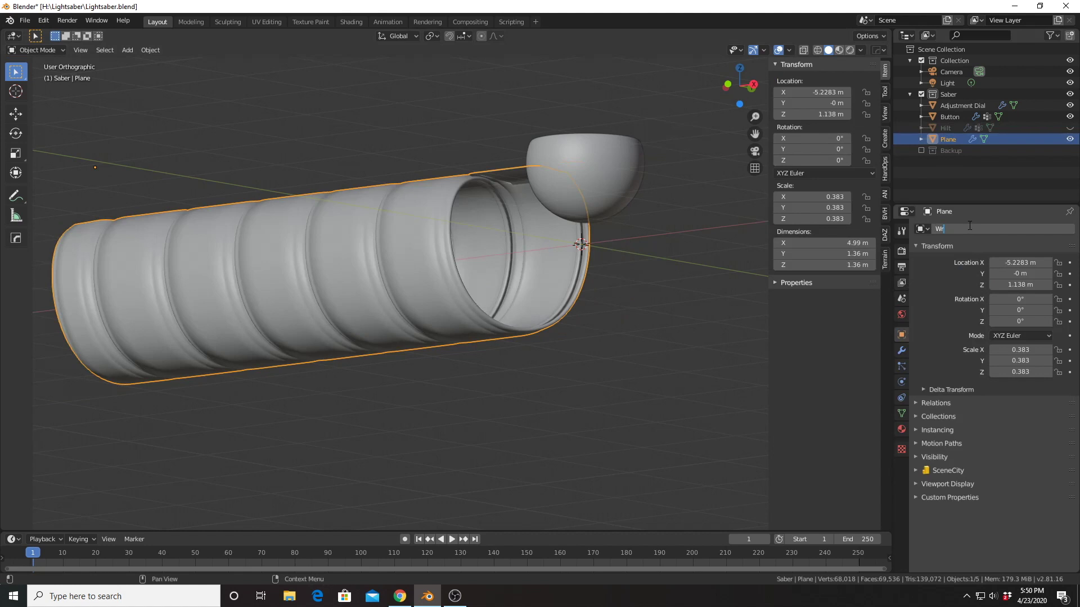
text(Wrapping)
key(Return)
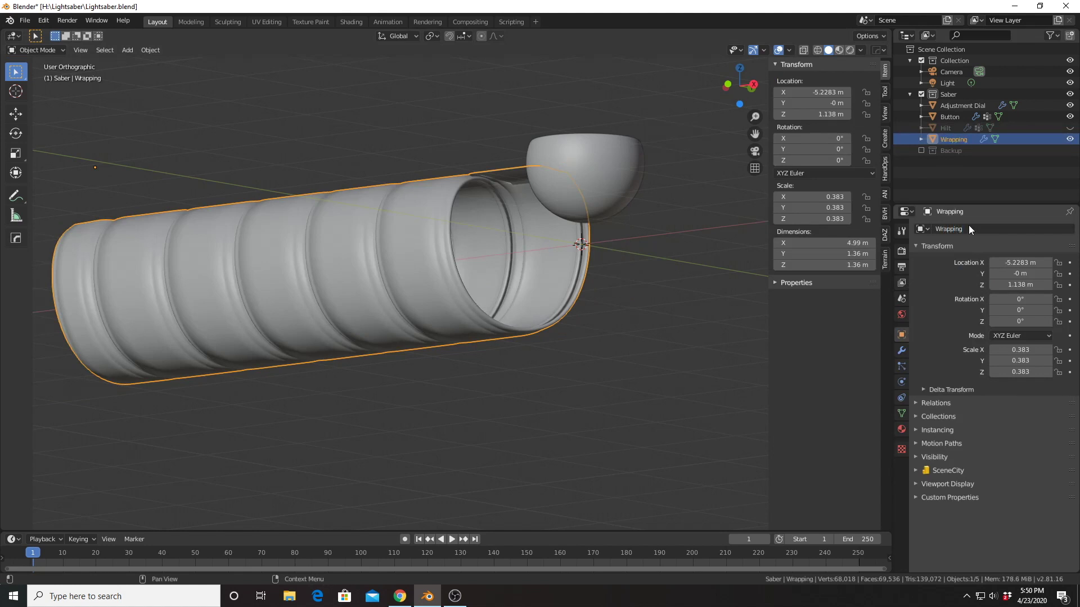
Unhide the original Hilt around the Wrapping.
middle_drag(662, 215, 658, 277)
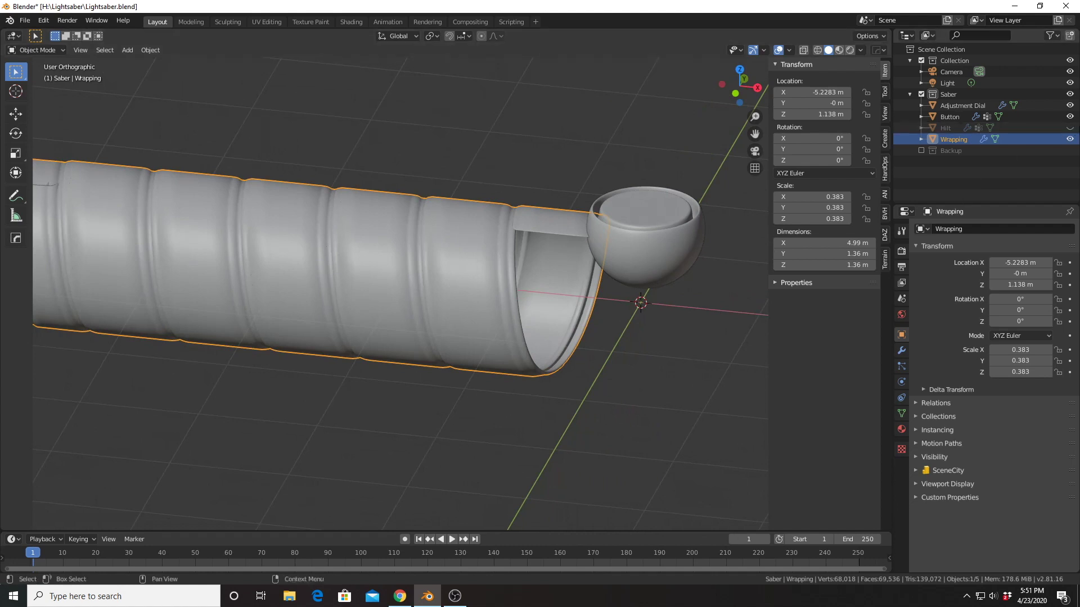
click(1070, 127)
scroll(678, 273, down, 5)
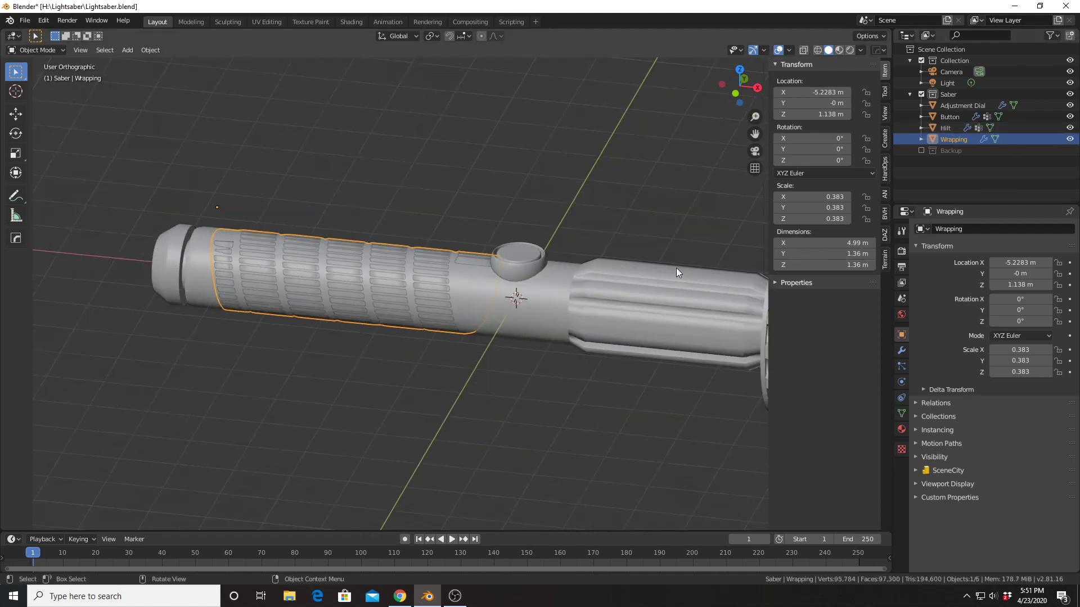
Enter Edit Mode on the Wrapping, switch to face selection, and try to loop-select the edge faces beside the button.
scroll(678, 272, up, 5)
key(Tab)
middle_drag(676, 268, 639, 360)
scroll(550, 248, up, 4)
scroll(521, 258, up, 4)
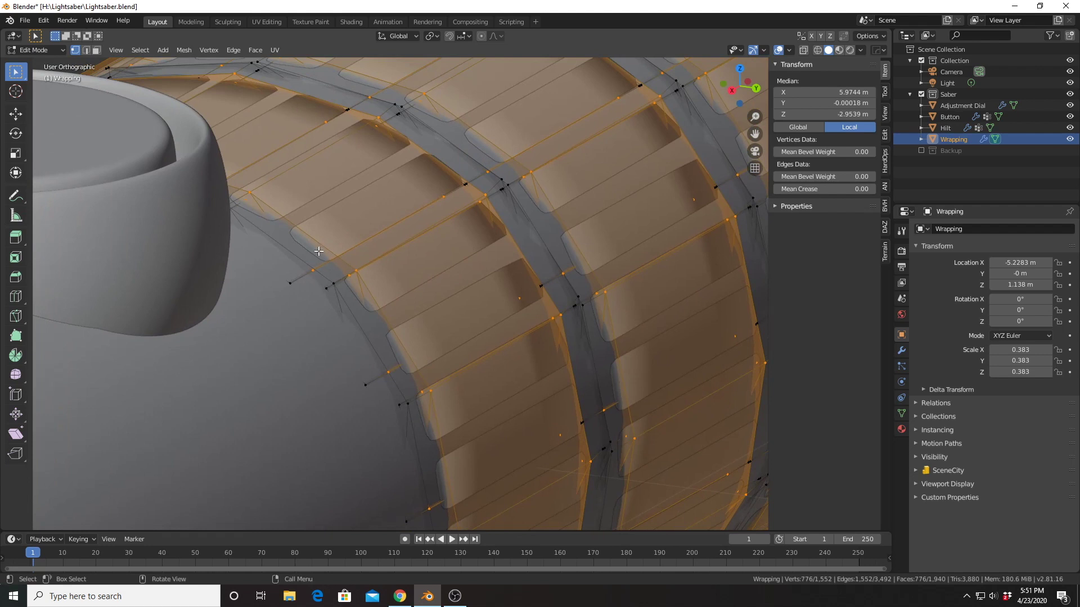
click(100, 51)
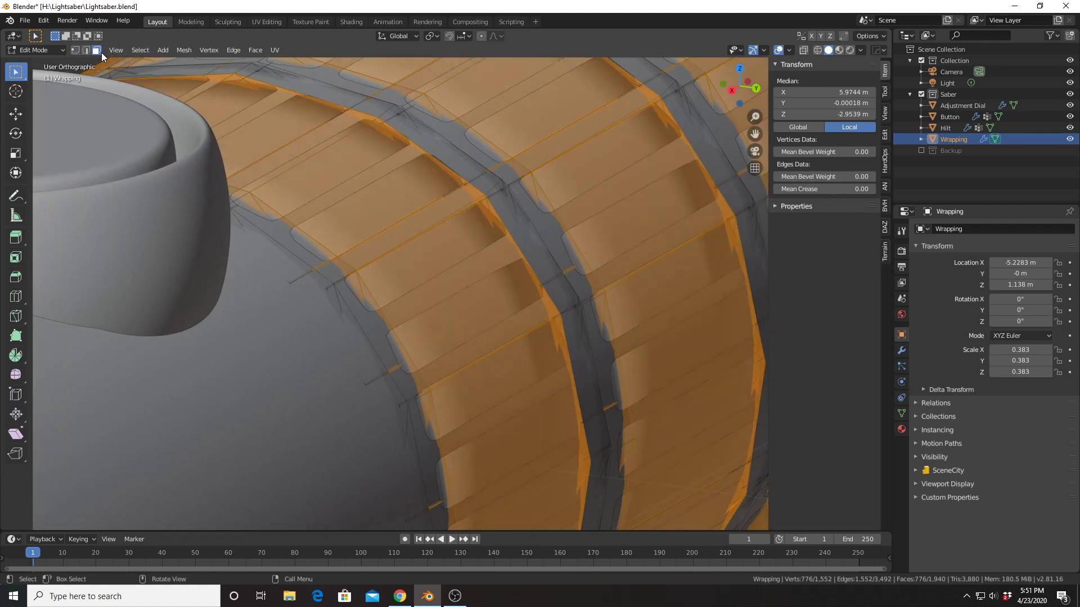
alt+click(329, 288)
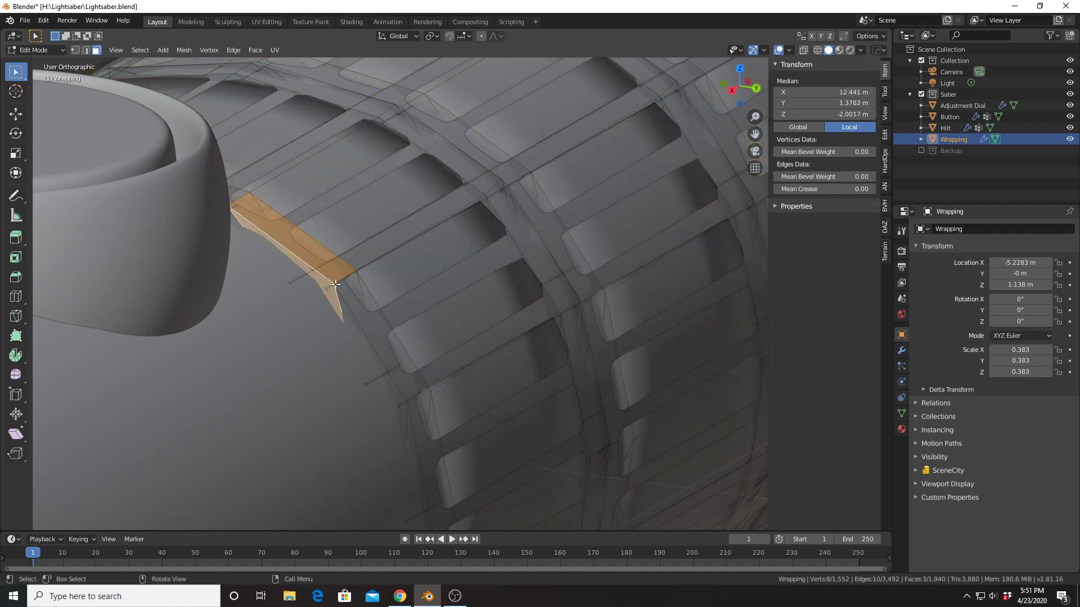
Examine the selected edge faces of the Wrapping in X-ray view, then restore the solid display.
scroll(337, 281, down, 5)
shift+middle_drag(355, 275, 318, 229)
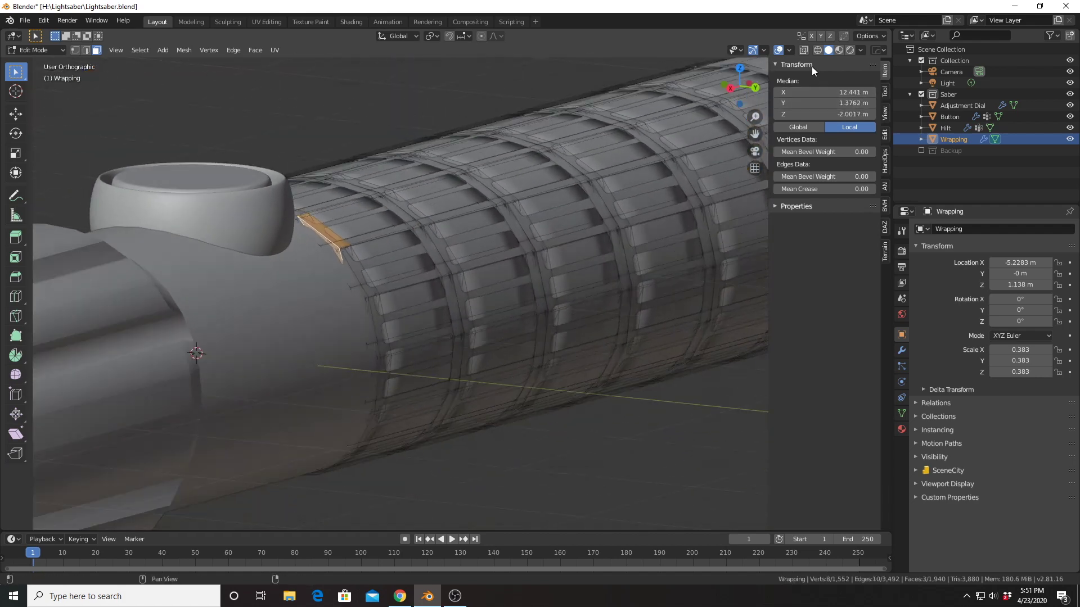
click(807, 49)
scroll(392, 292, up, 5)
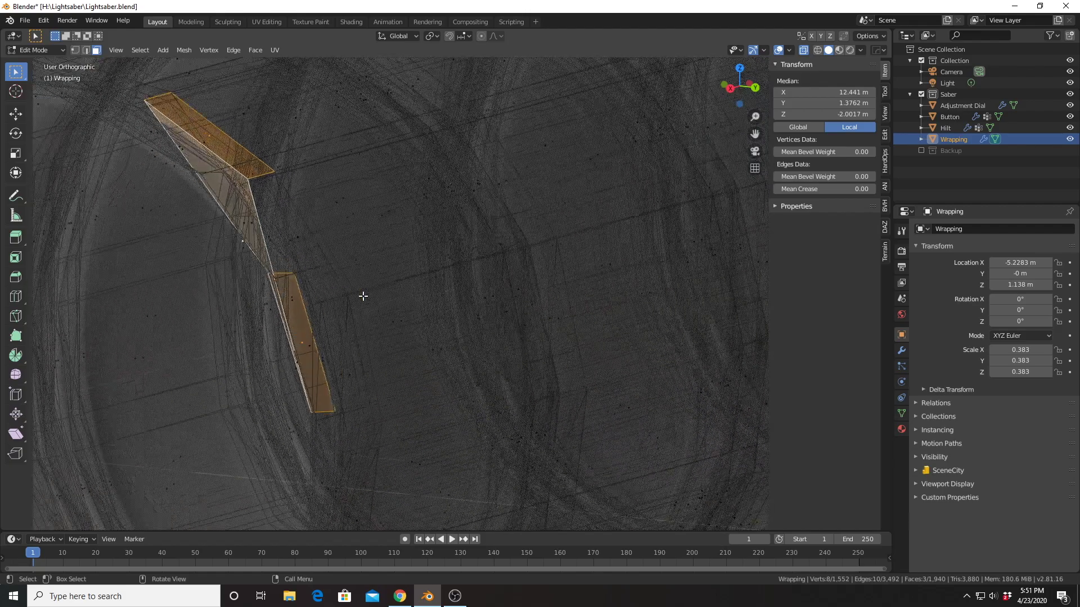
mouse_move(361, 296)
middle_down()
mouse_move(391, 294)
mouse_move(386, 285)
mouse_move(367, 294)
mouse_move(469, 290)
mouse_move(300, 302)
mouse_move(359, 315)
middle_up()
scroll(300, 302, up, 3)
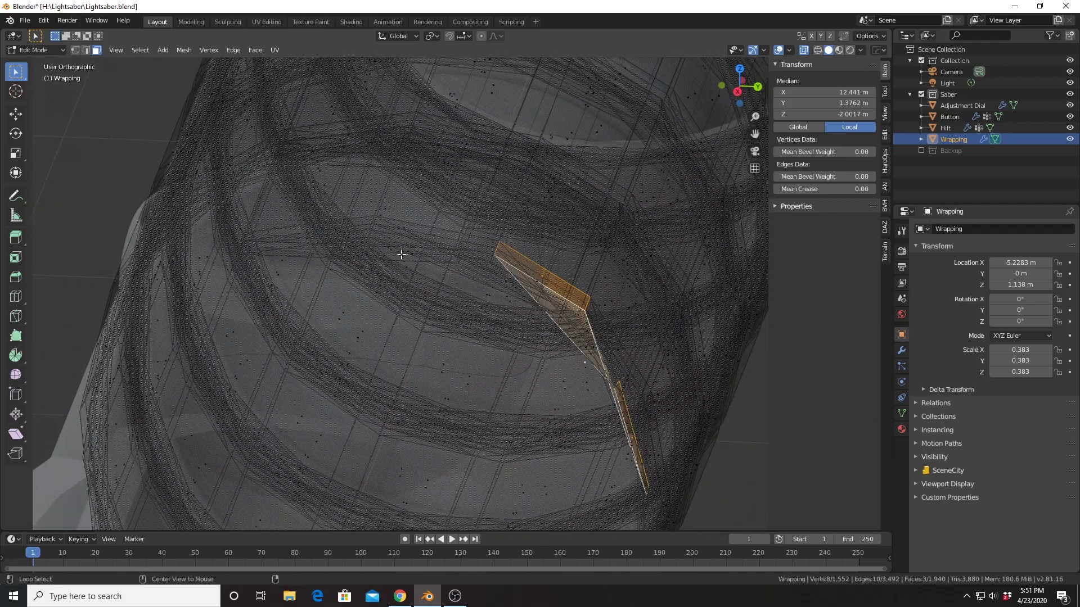
middle_drag(439, 258, 397, 224)
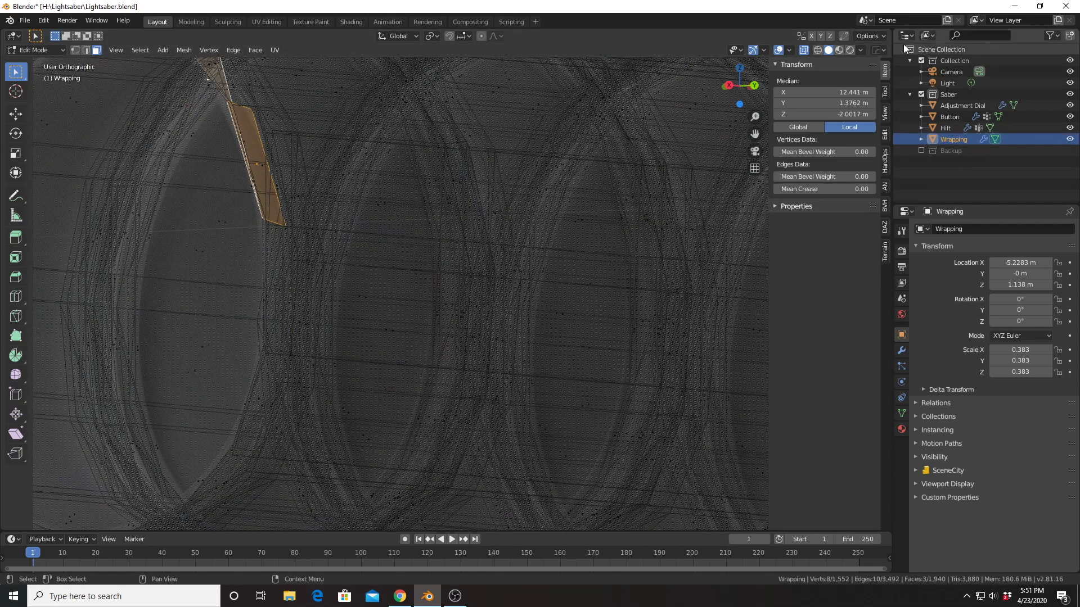
click(803, 49)
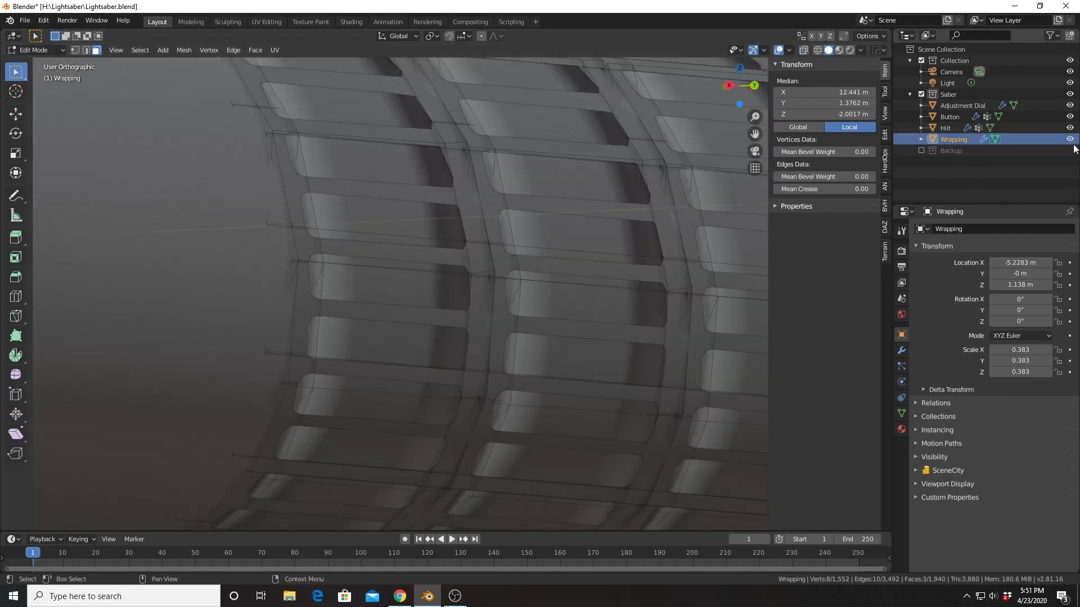
Hide the Hilt and loop-select the continuous strip of narrow faces along the Wrapping's spiral edge.
click(1069, 128)
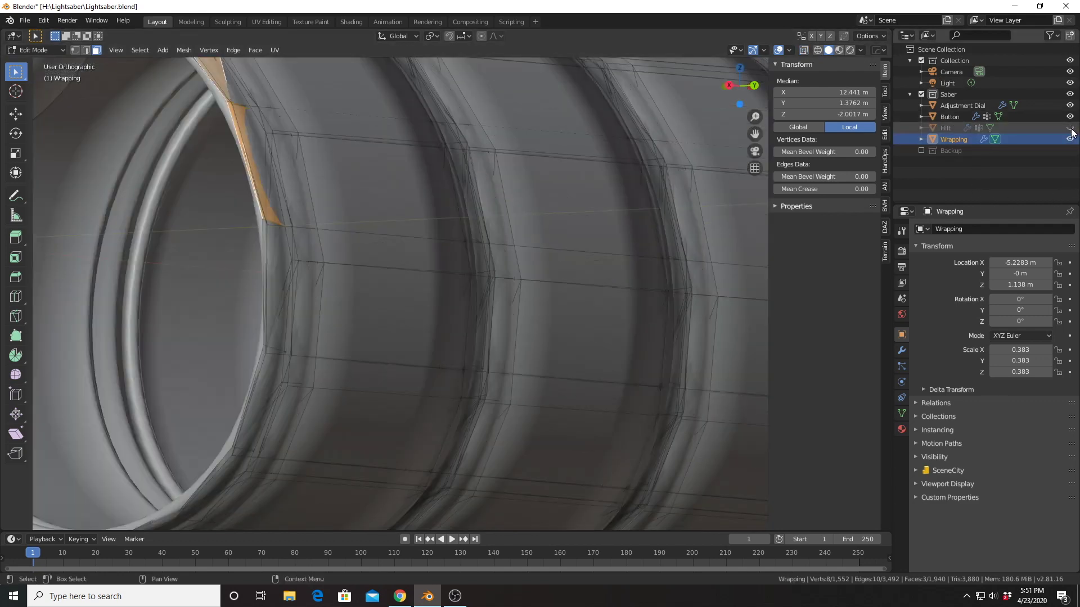
scroll(477, 169, down, 3)
middle_drag(421, 181, 492, 206)
scroll(490, 185, up, 3)
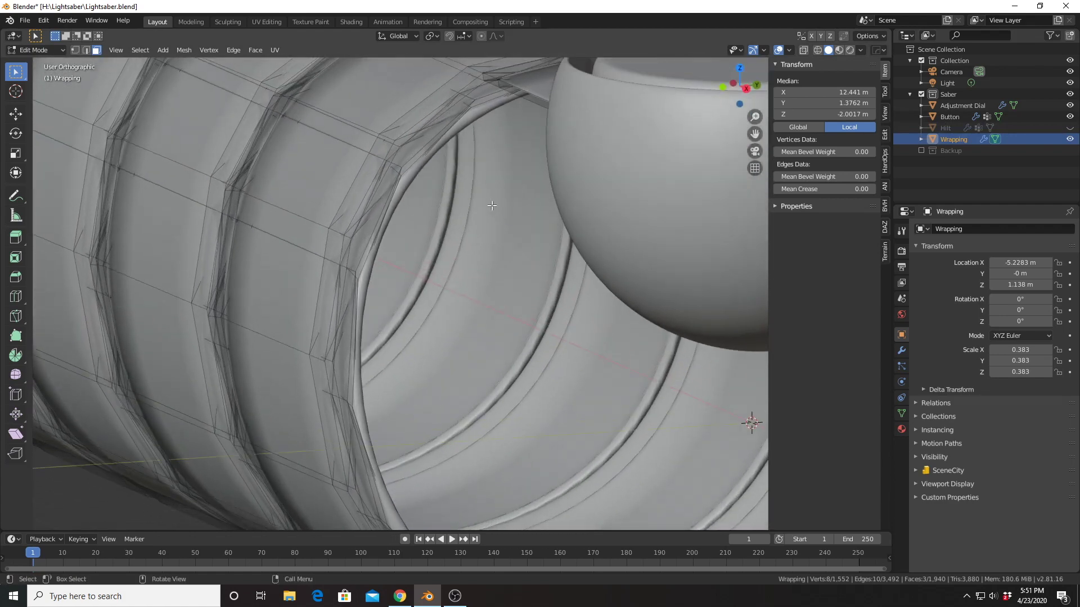
alt+click(400, 175)
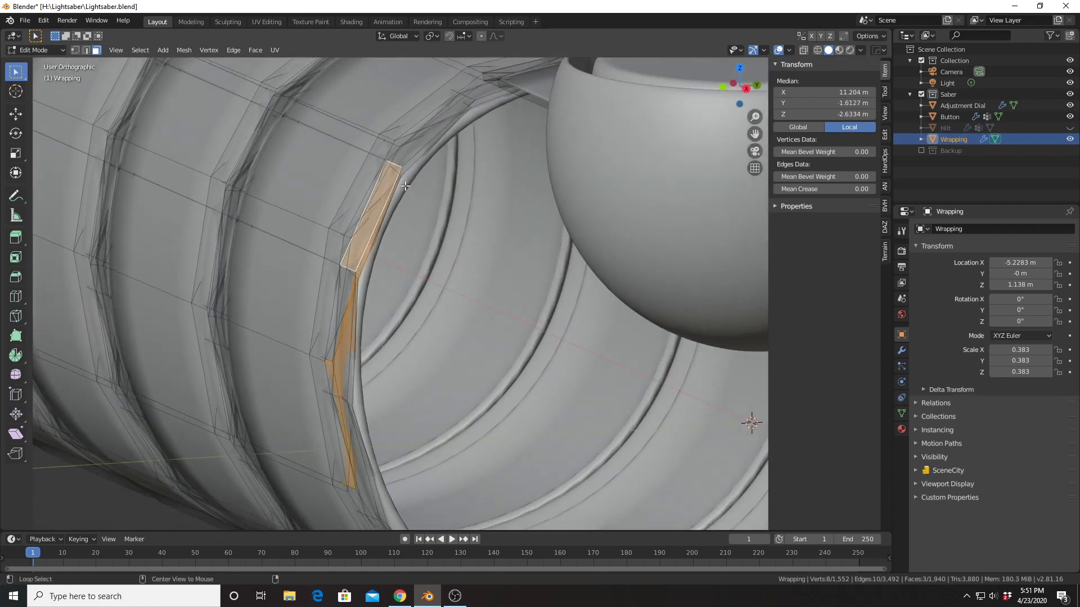
middle_drag(449, 195, 510, 194)
scroll(513, 194, down, 3)
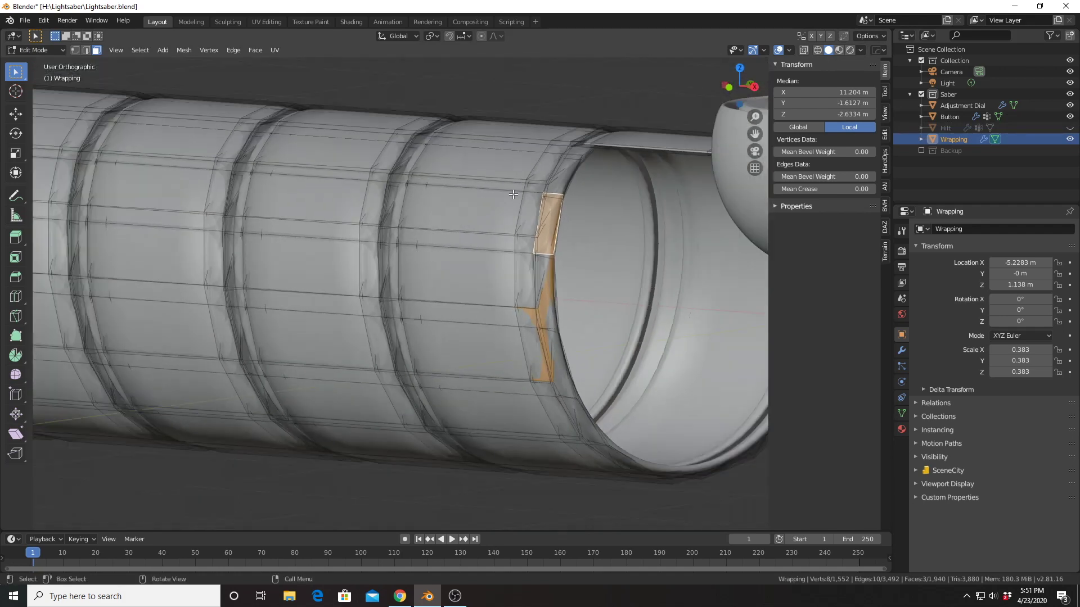
scroll(529, 191, up, 1)
shift+middle_drag(614, 155, 606, 223)
alt+click(567, 198)
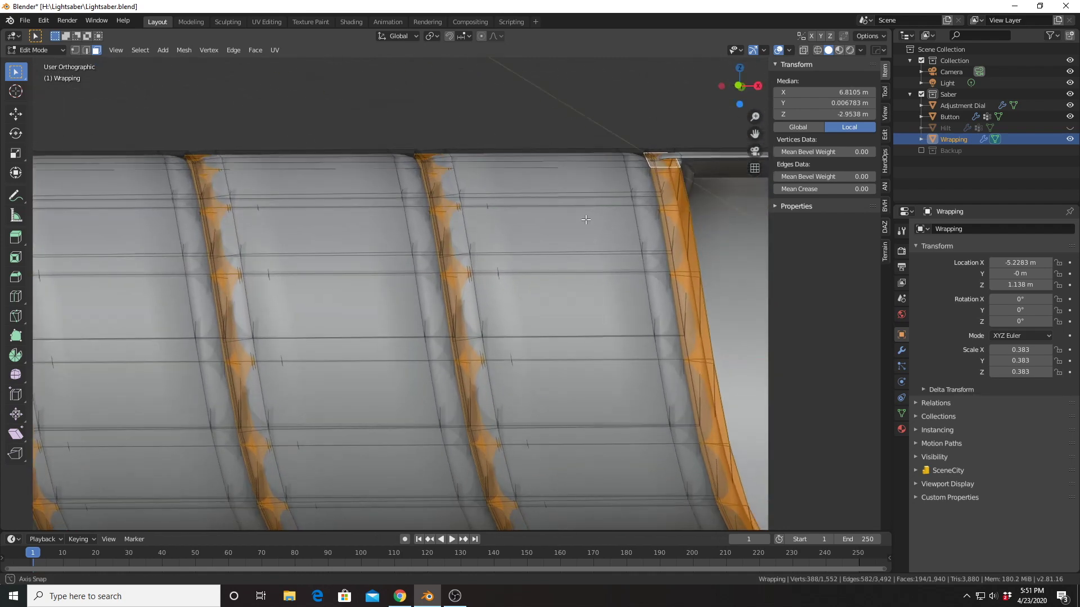
Scale the selected spiral edge faces up by a factor of about 1.05 and return to Object Mode.
scroll(677, 202, down, 2)
scroll(677, 202, up, 1)
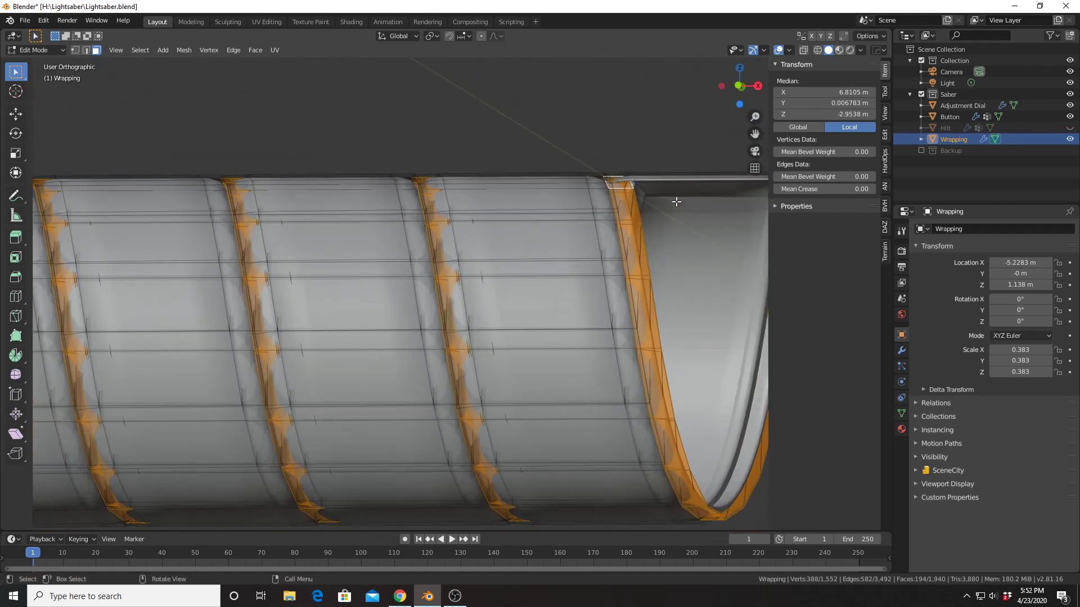
key(s)
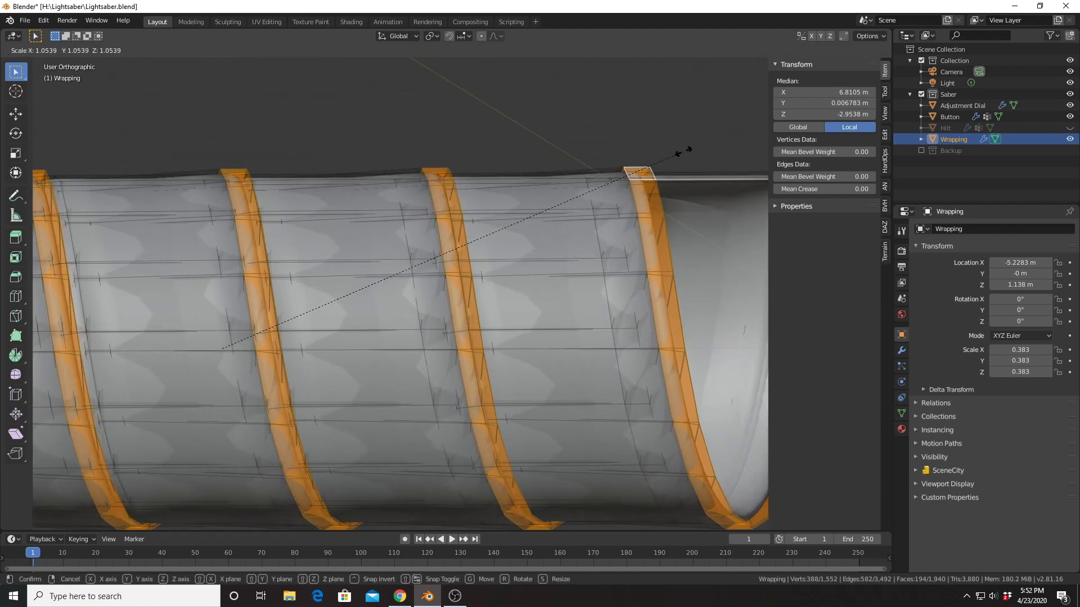
click(685, 151)
key(Tab)
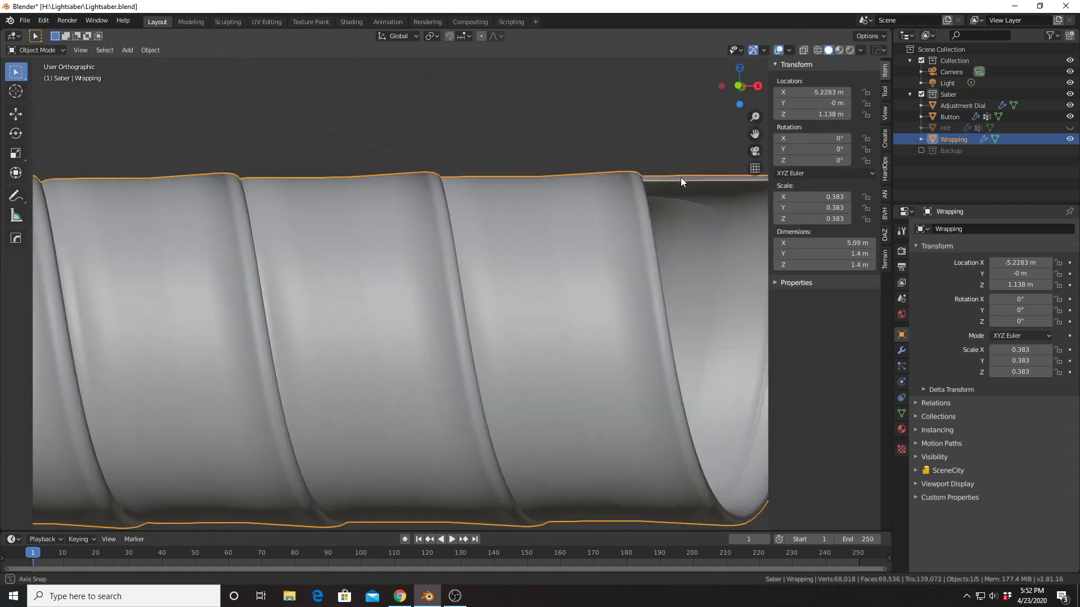
Unhide the Hilt beneath the Wrapping to compare how the sleeve fits.
middle_drag(680, 177, 641, 214)
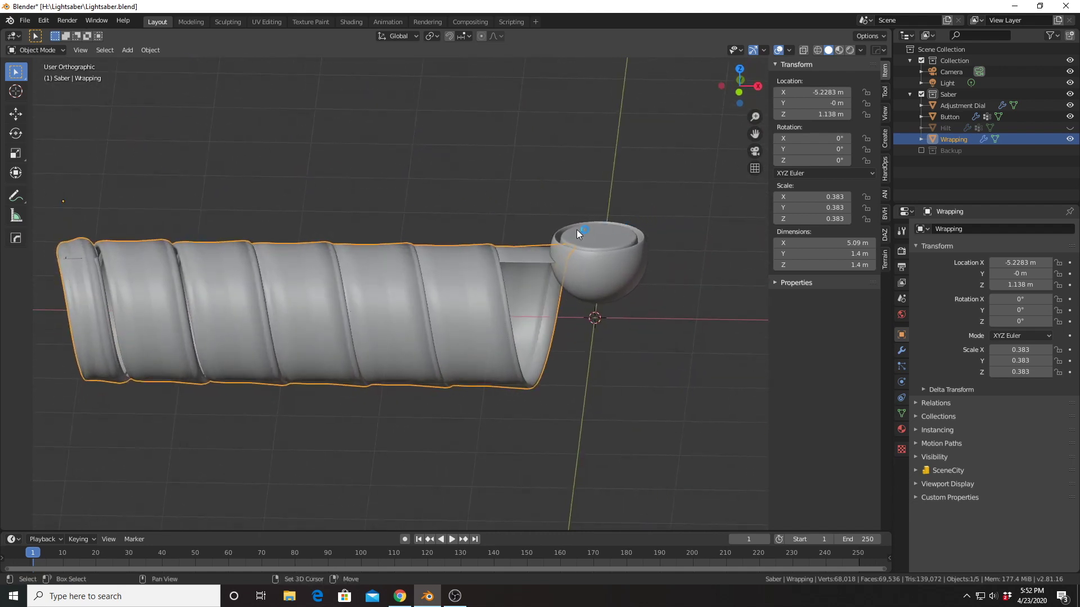
shift+middle_drag(559, 232, 686, 229)
key(Tab)
key(Tab)
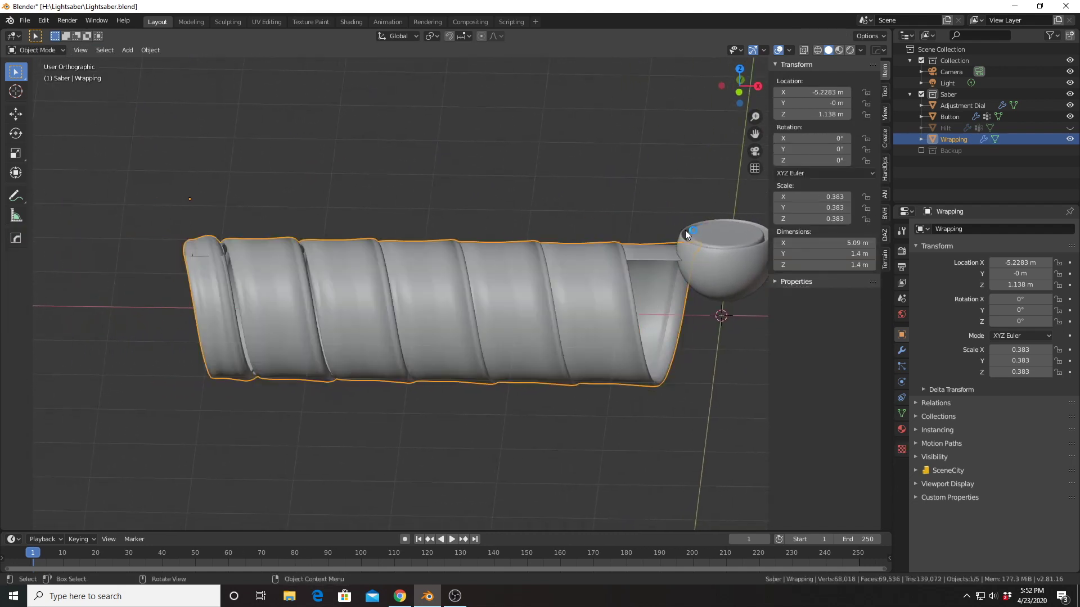
click(1069, 129)
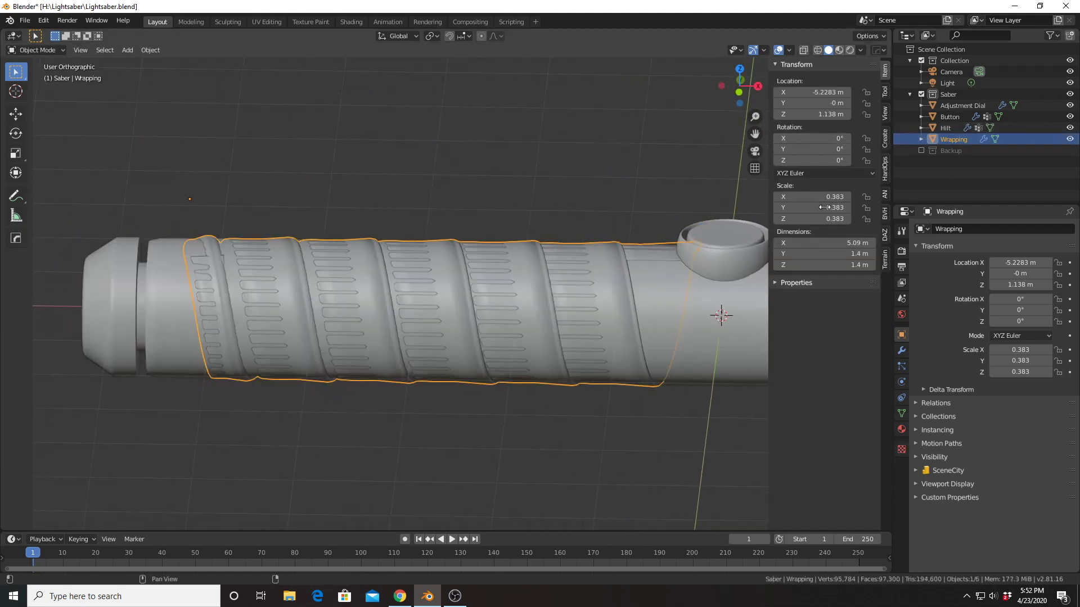
mouse_move(558, 278)
middle_down()
mouse_move(549, 309)
mouse_move(560, 269)
middle_up()
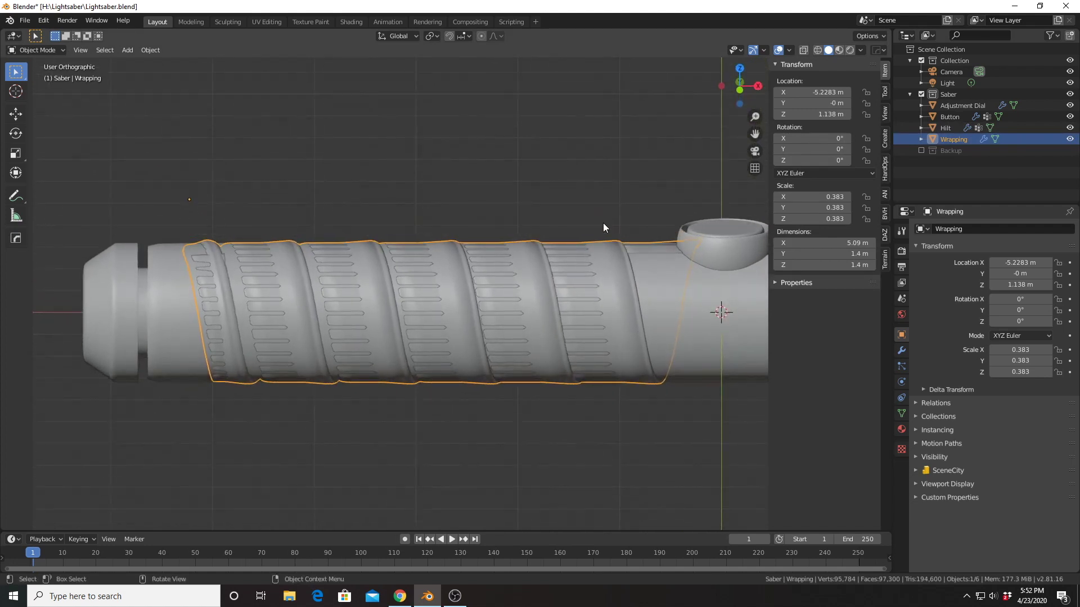
key(s)
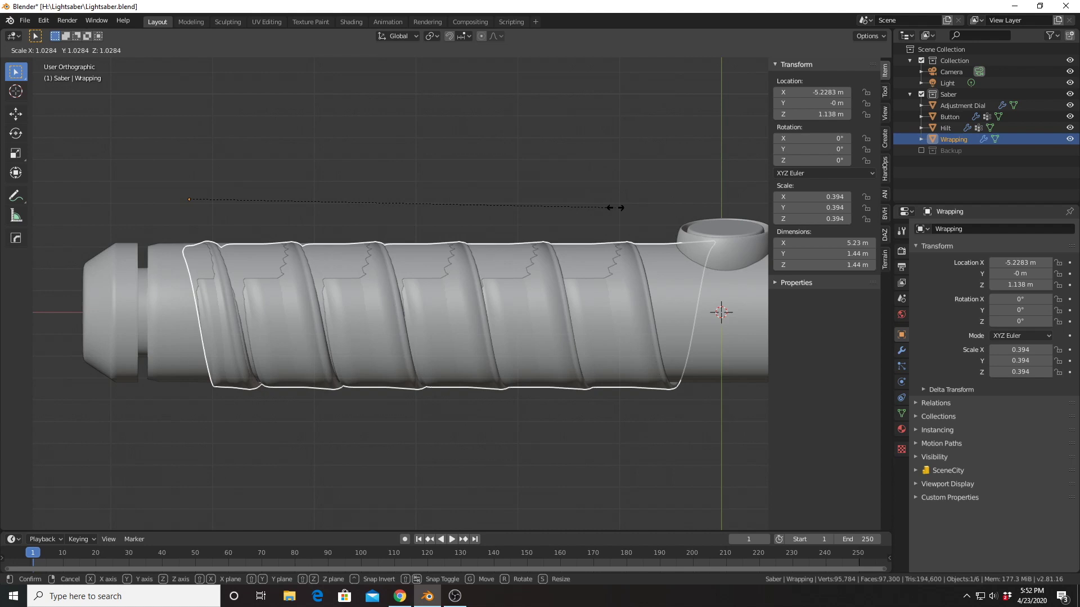
right_click(612, 207)
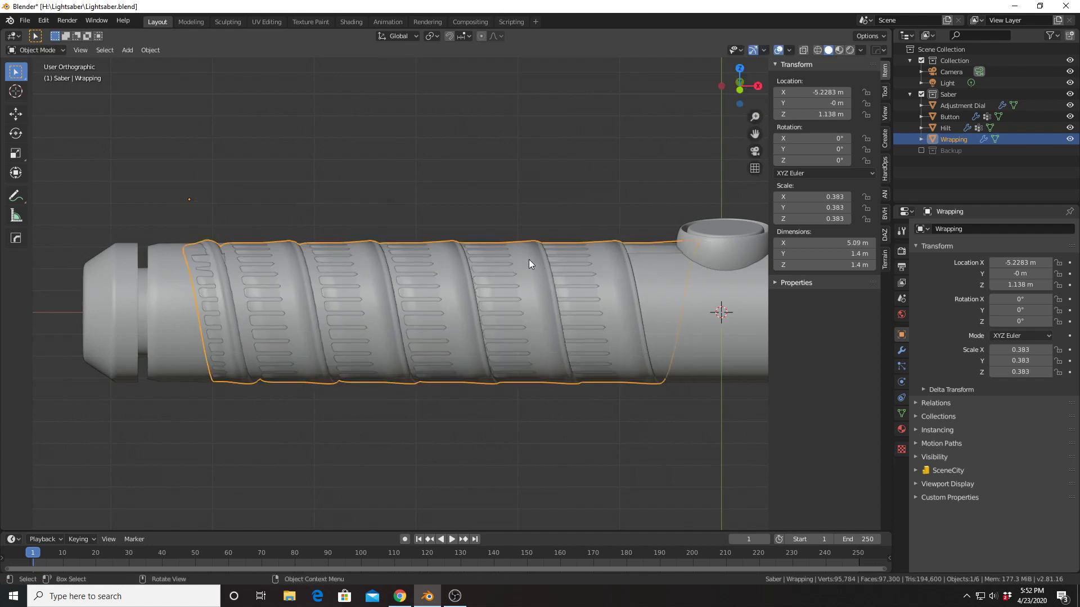
key(shift+s)
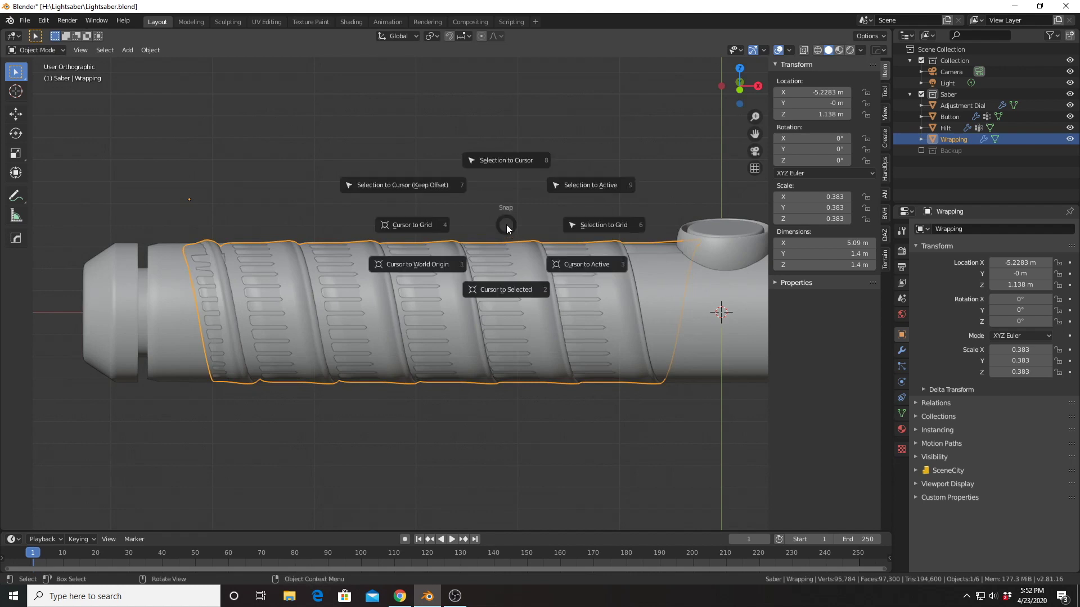
right_click(356, 240)
right_click(378, 268)
click(382, 268)
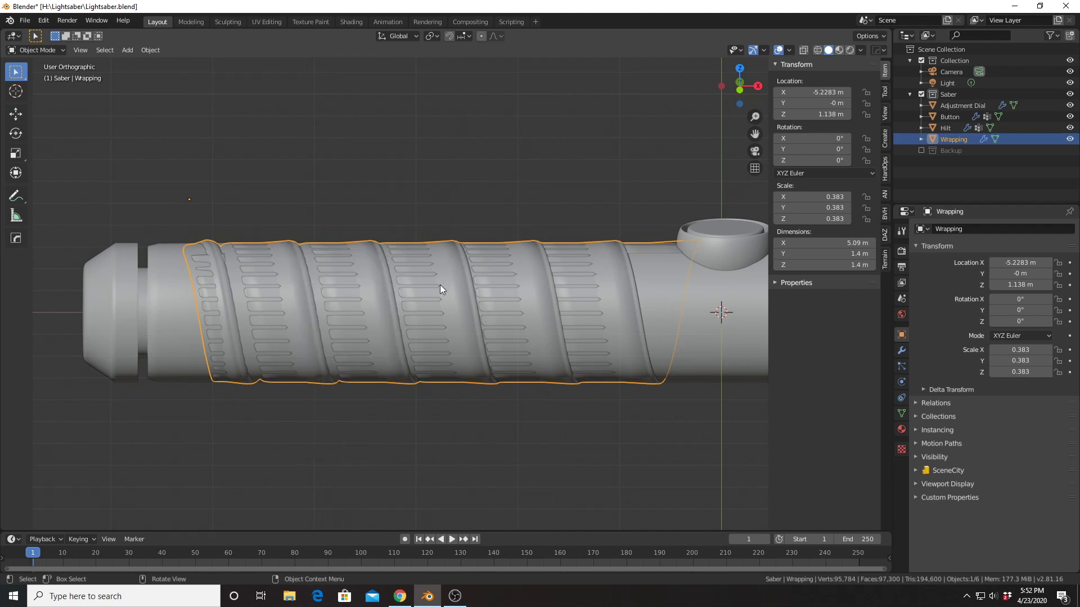
Set the Wrapping's origin to its geometry and scale the object up uniformly to a scale of 0.408.
right_click(383, 271)
mouse_move(383, 295)
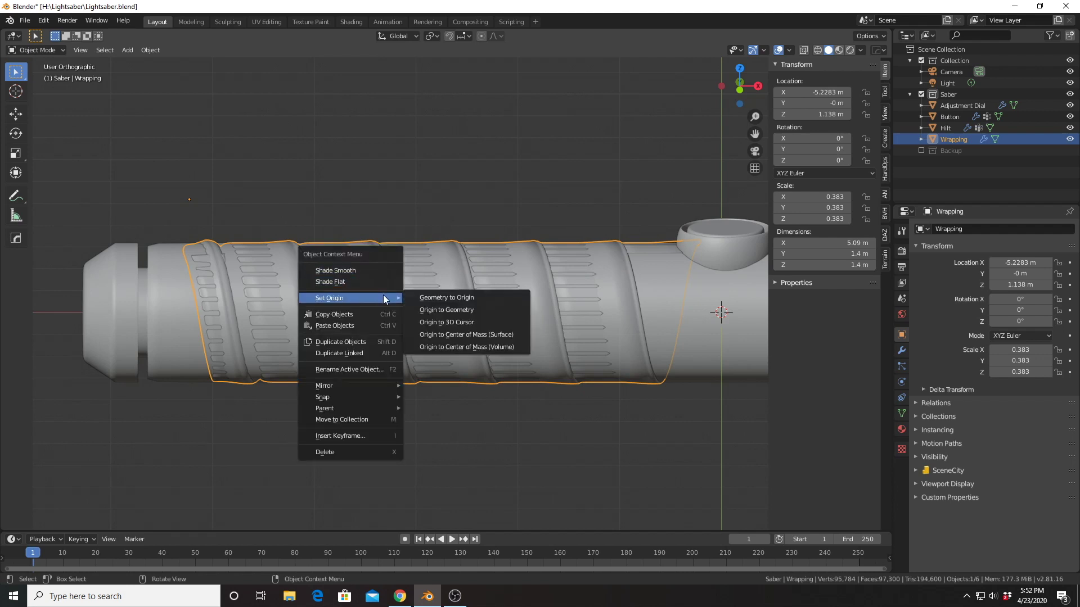
click(437, 311)
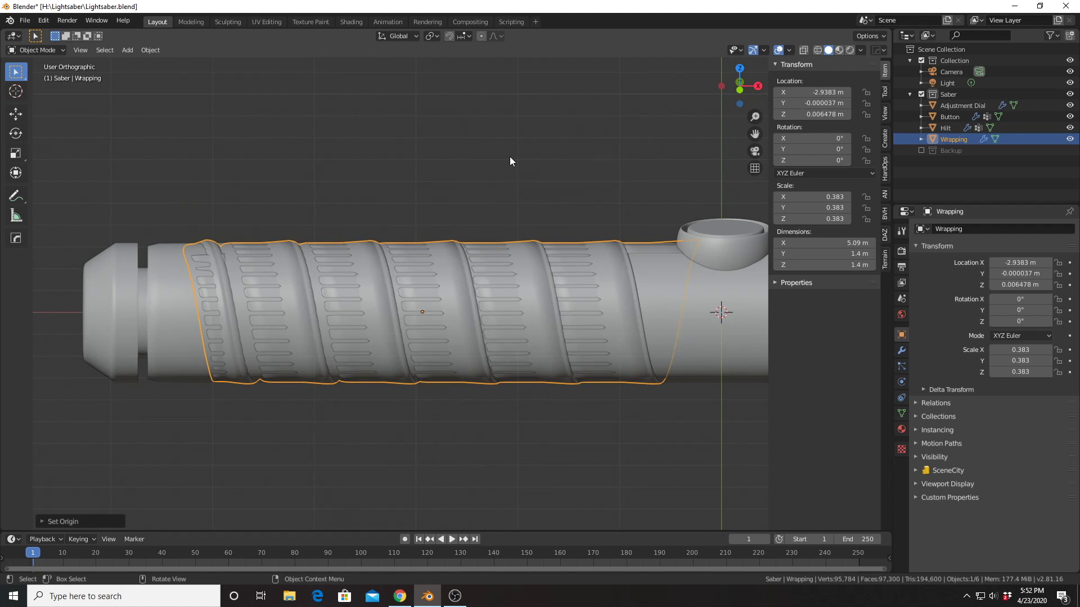
key(s)
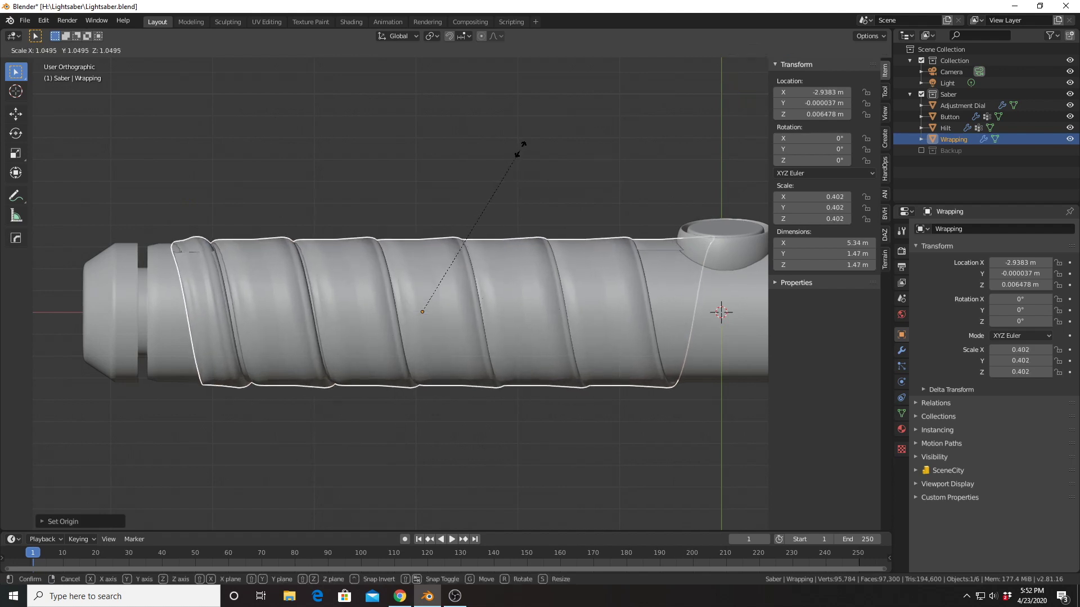
click(523, 147)
Examine the enlarged Wrapping's fit on the Hilt and the whole saber from several angles.
middle_drag(526, 201, 575, 216)
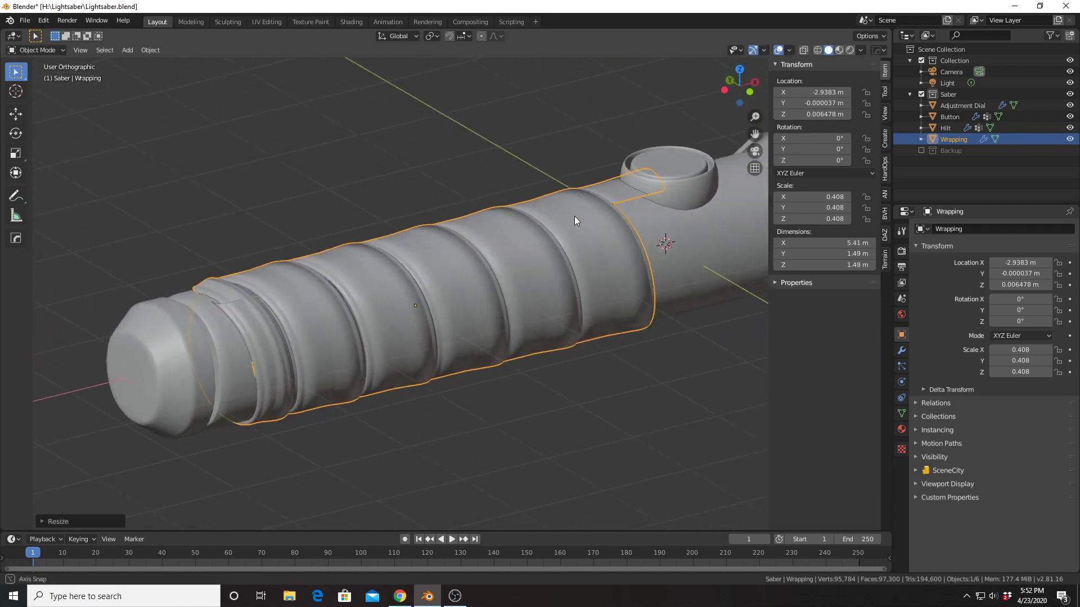
key(Tab)
scroll(586, 227, down, 1)
key(Tab)
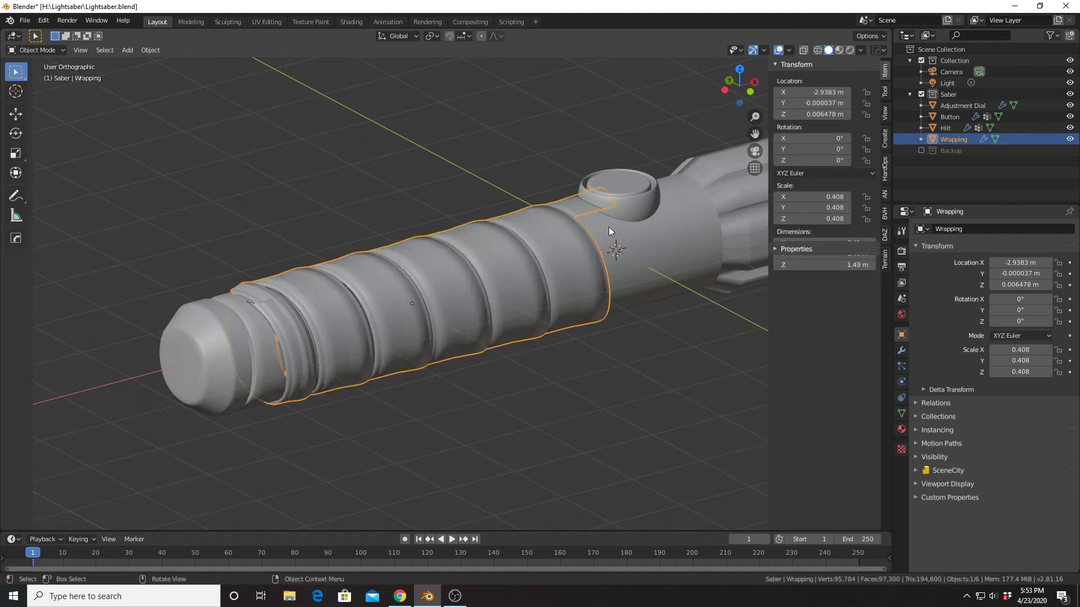
middle_drag(622, 256, 565, 230)
scroll(527, 238, down, 6)
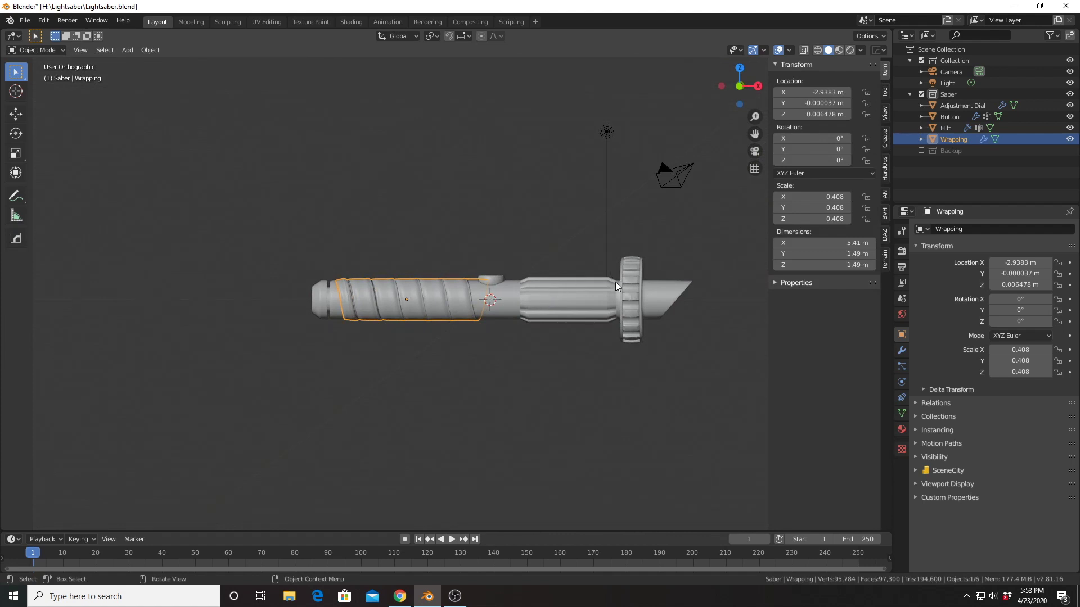
middle_drag(616, 282, 658, 295)
scroll(543, 294, up, 3)
scroll(545, 292, up, 3)
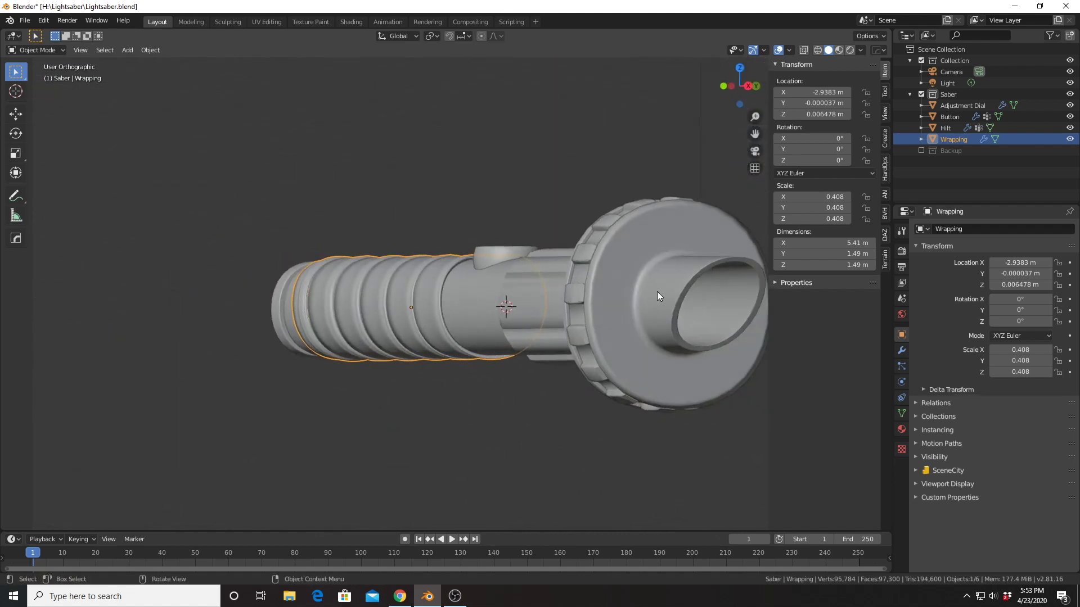